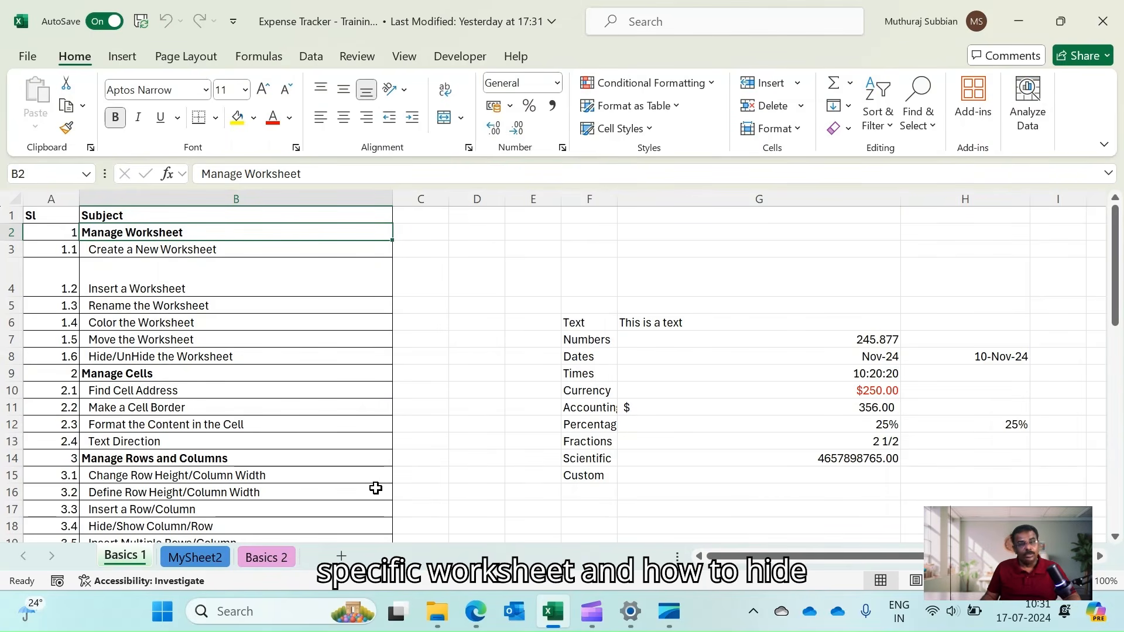
Step: Review the course topics on the Basics 1 sheet from Manage Cells through Manage Rows and Columns to Merge/Split
click(151, 377)
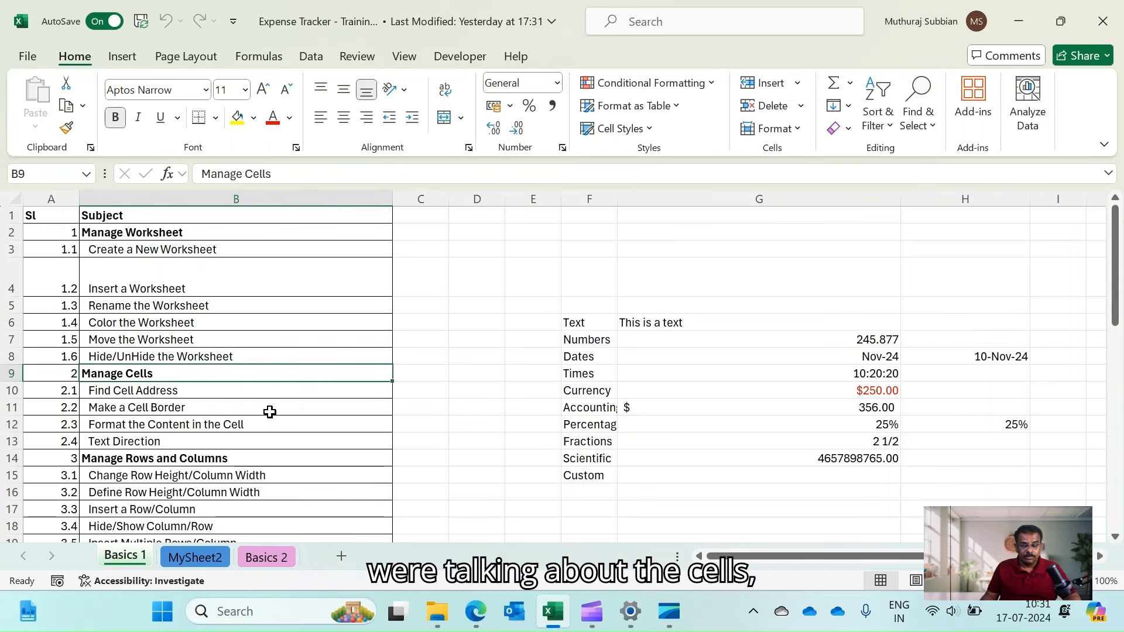
click(145, 392)
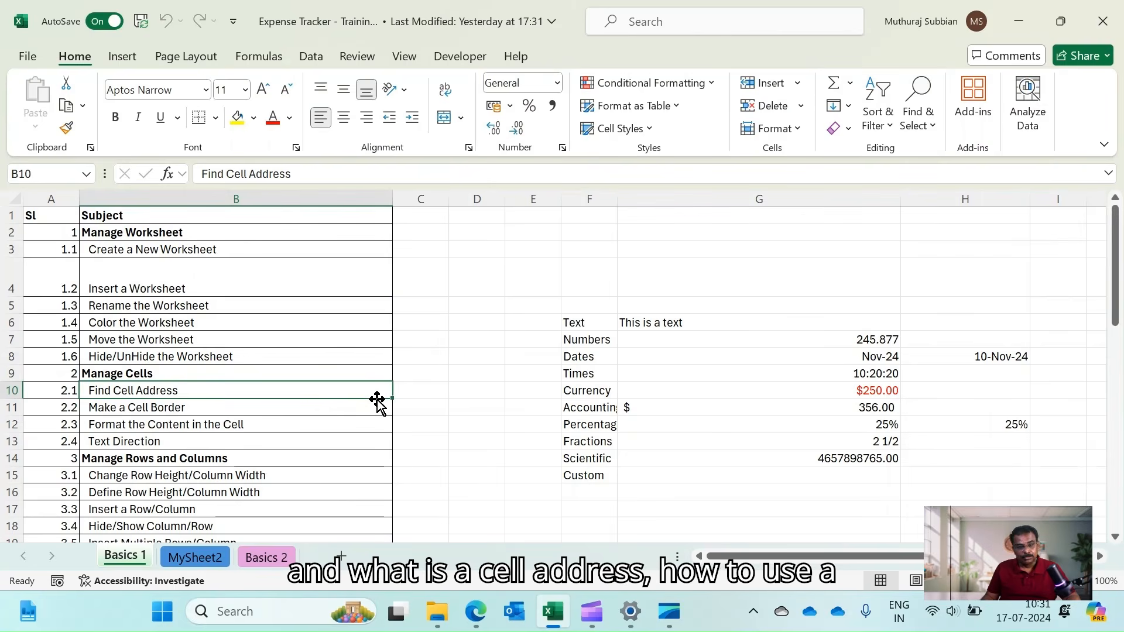
click(179, 442)
click(226, 462)
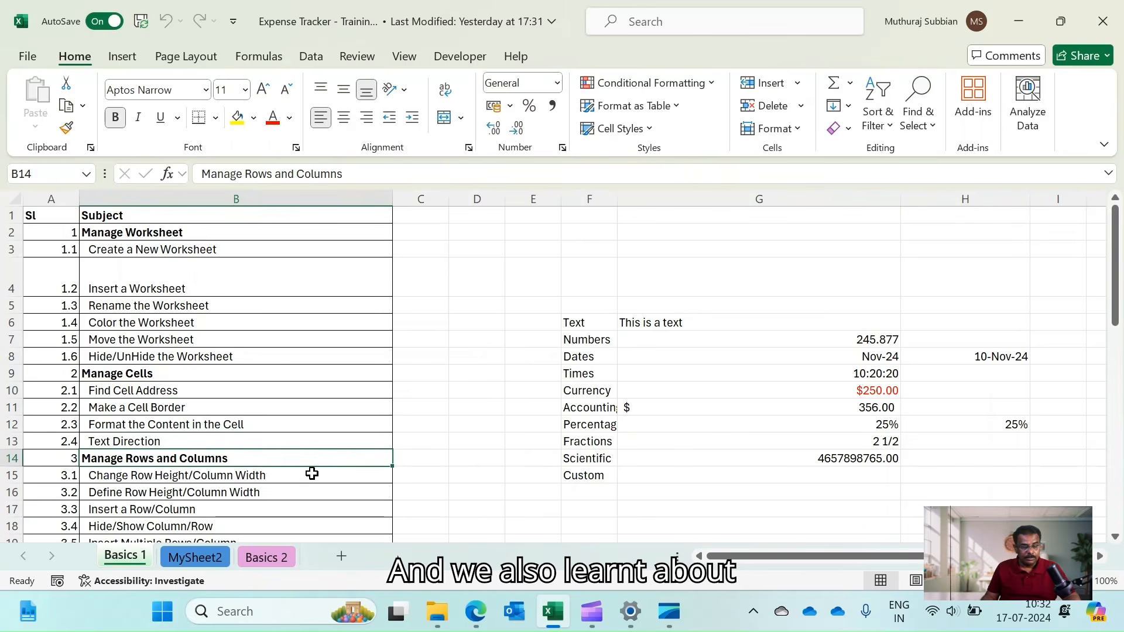
scroll(312, 473, down, 2)
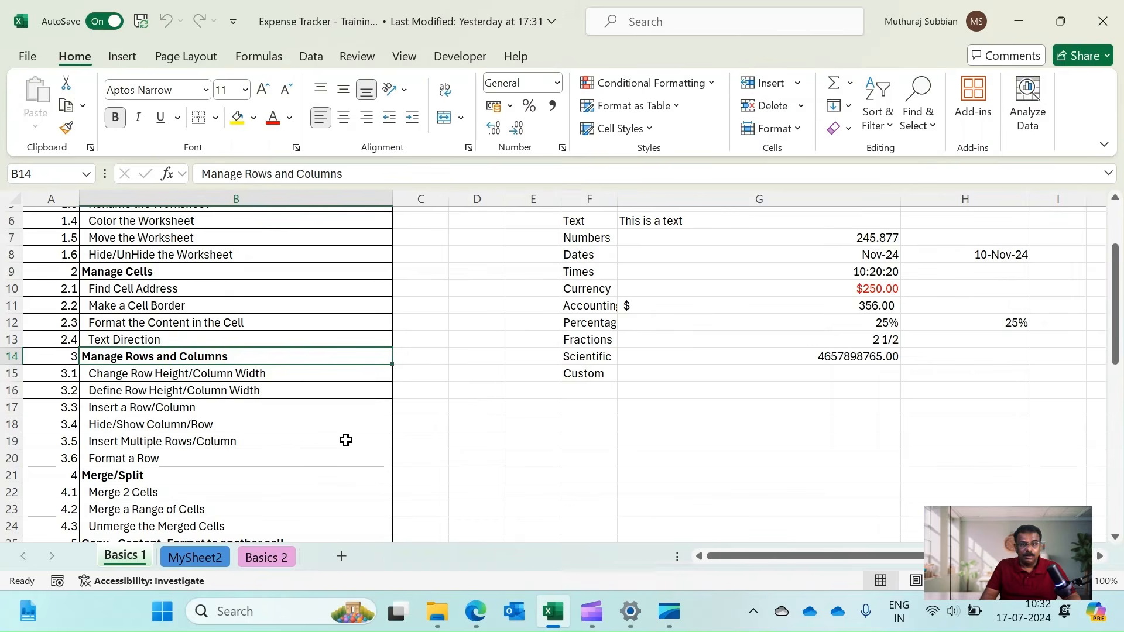
click(190, 475)
scroll(237, 476, down, 2)
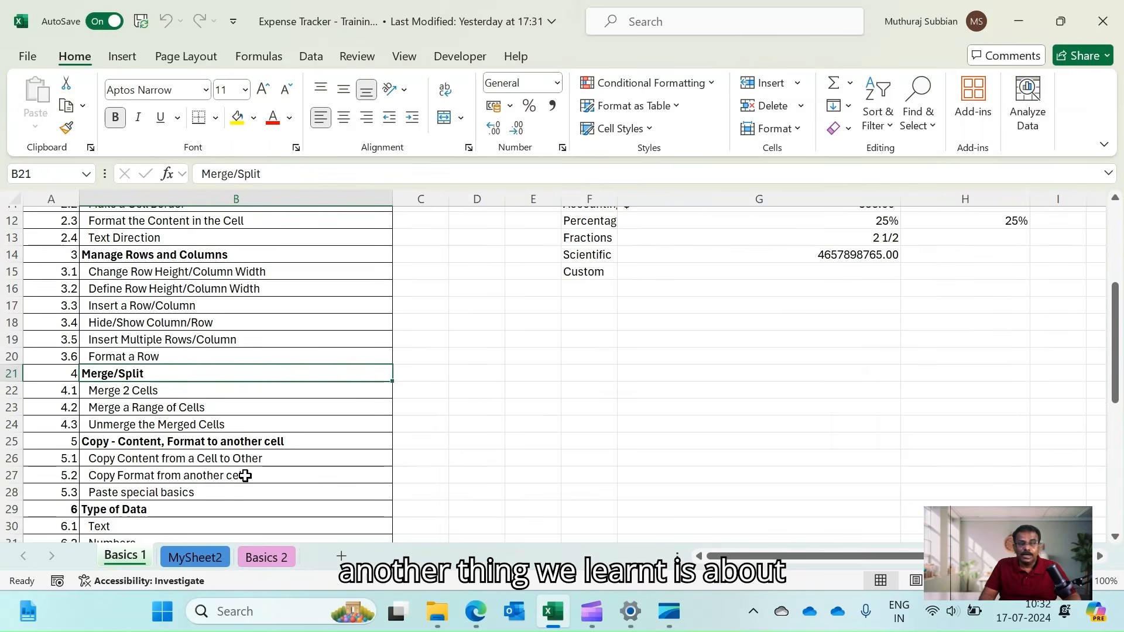
click(108, 393)
click(125, 412)
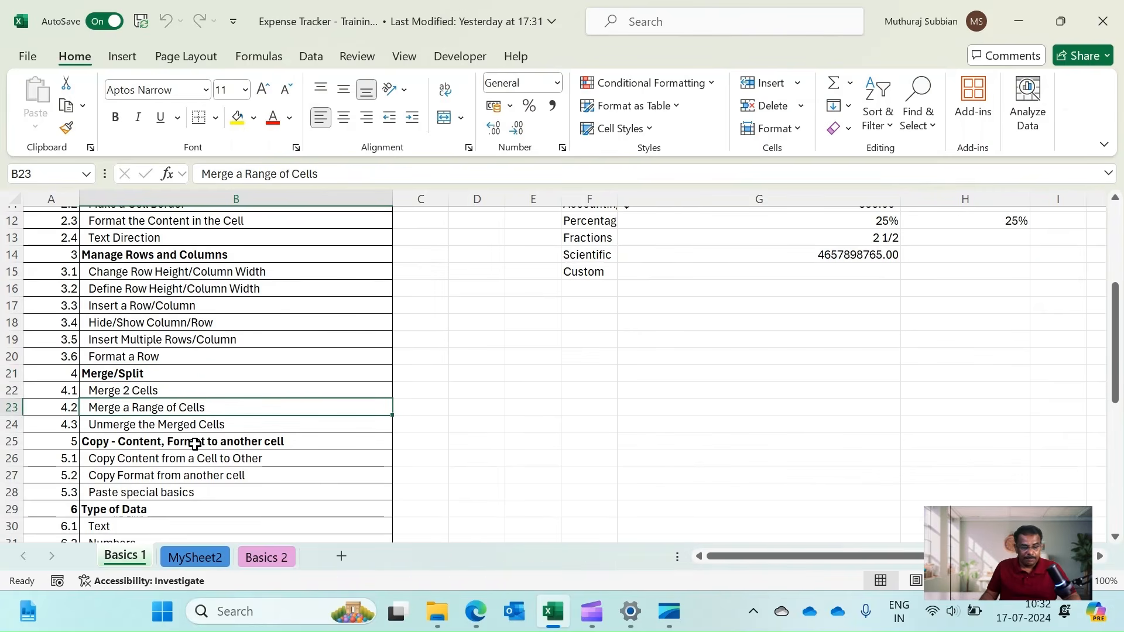
Step: Review the remaining Basics 1 topics on copying content and format, types of data, and working with numbers
scroll(201, 441, down, 2)
click(158, 353)
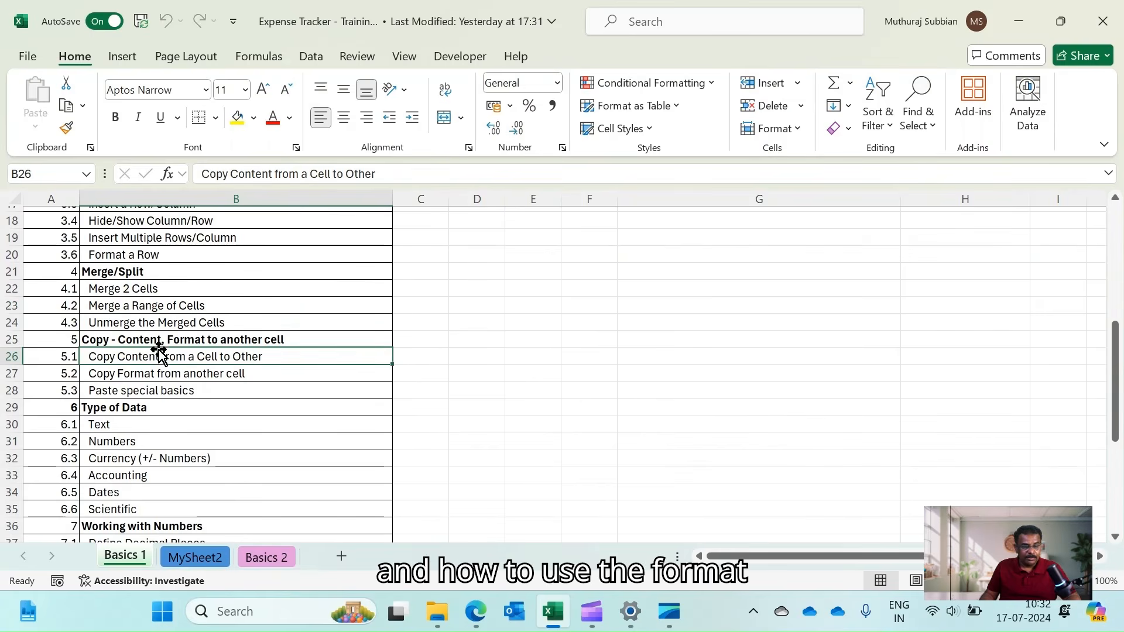
click(168, 379)
click(158, 391)
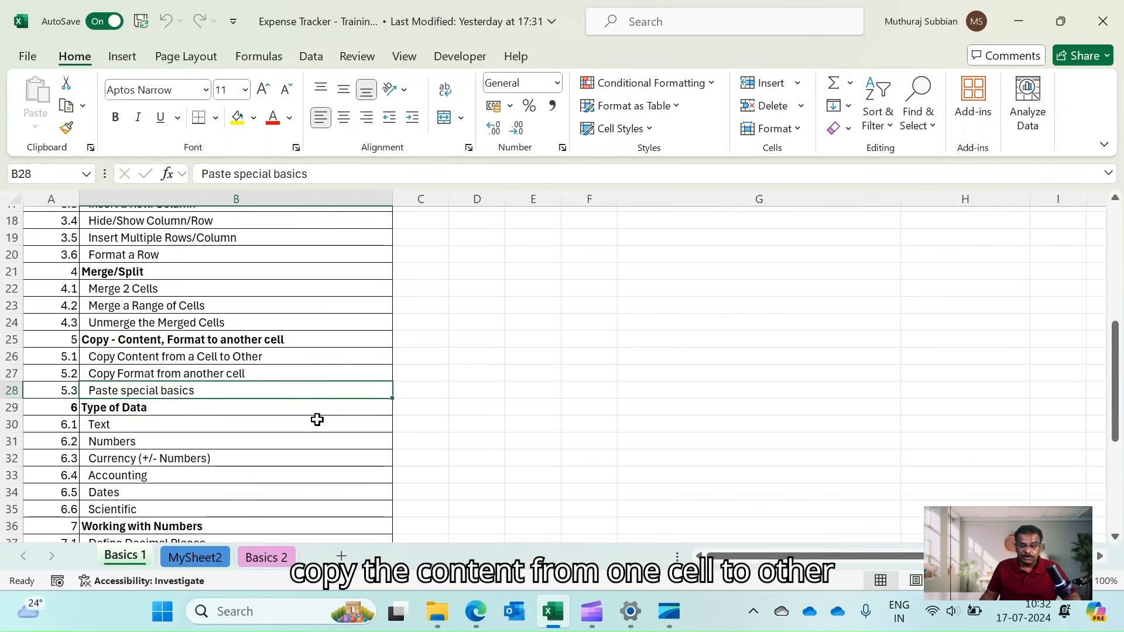
scroll(317, 420, down, 2)
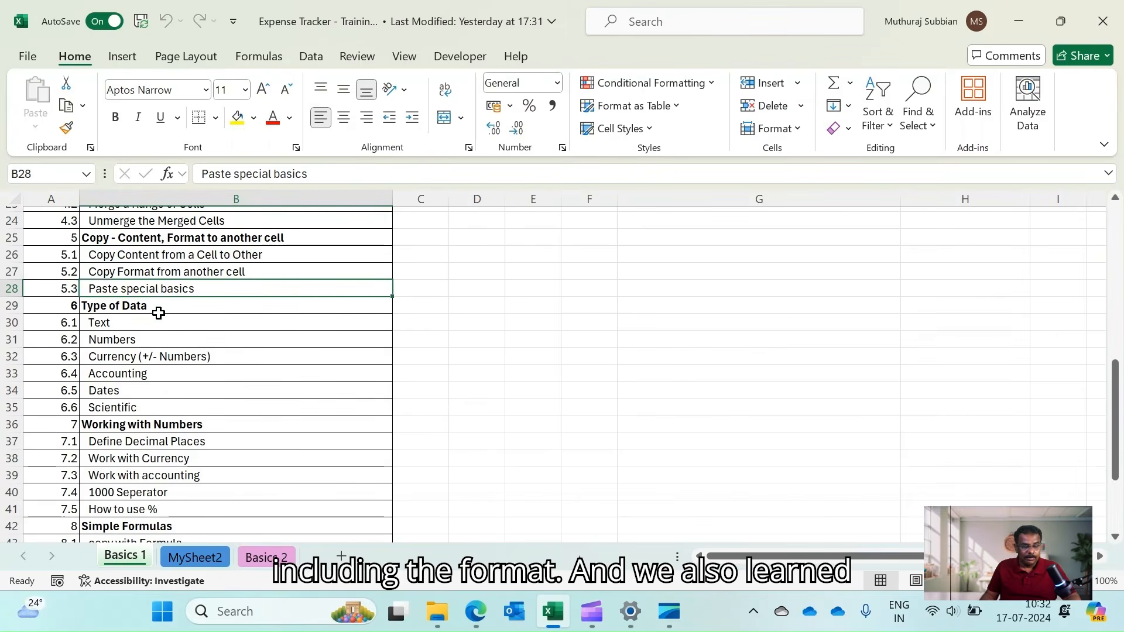
click(158, 305)
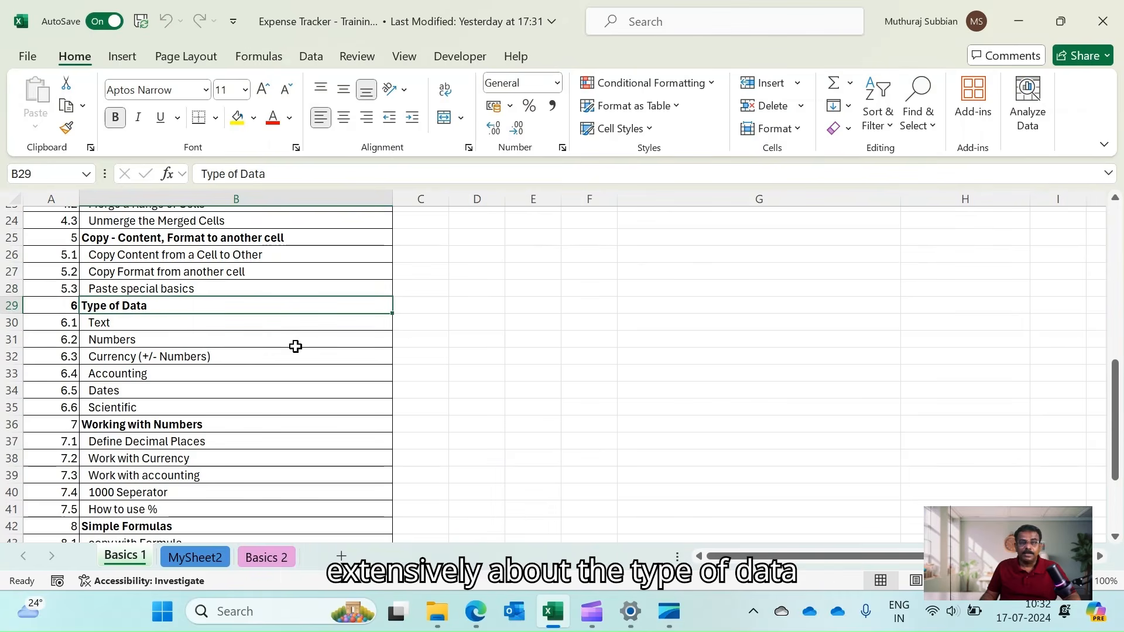
scroll(286, 399, down, 2)
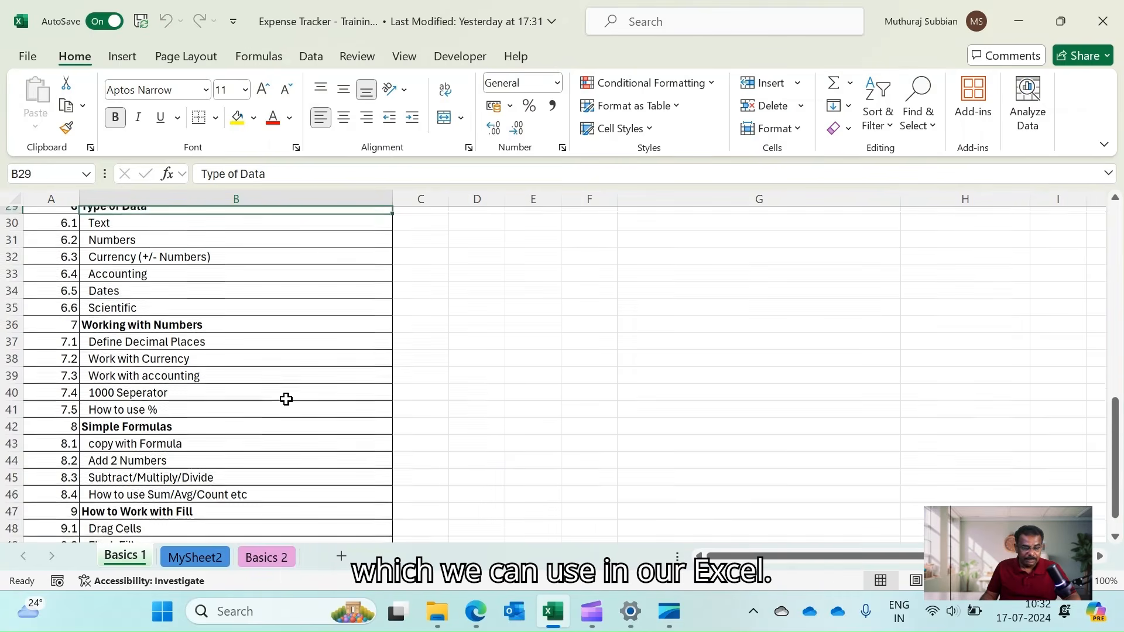
click(193, 339)
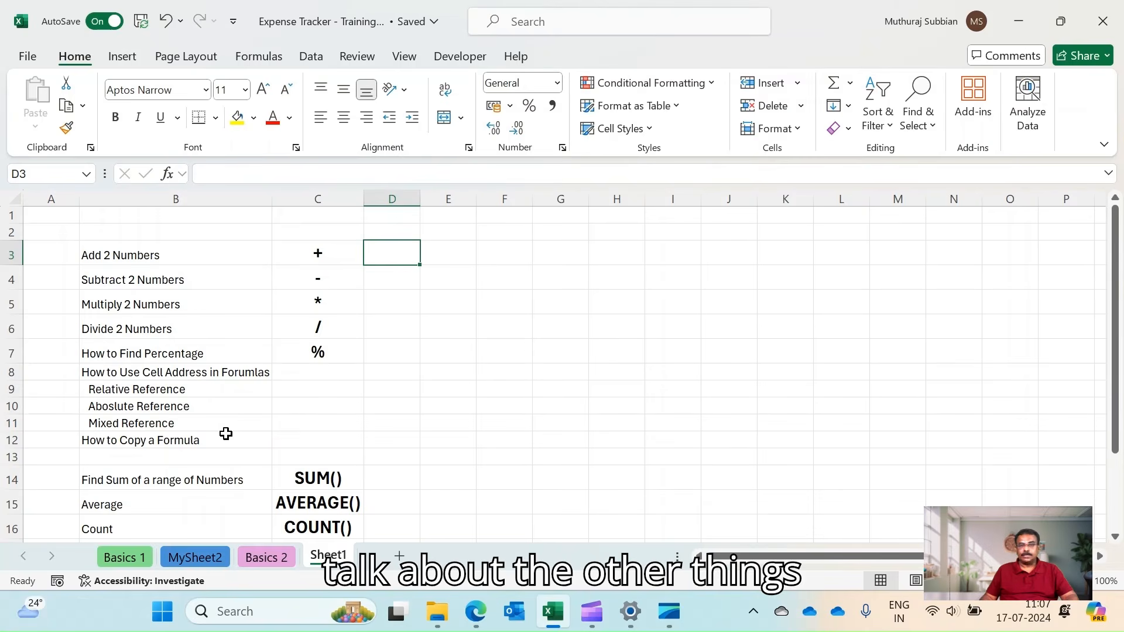
Step: Widen column D to roughly four times its width and enter the formula =2+4 in cell D3
click(681, 385)
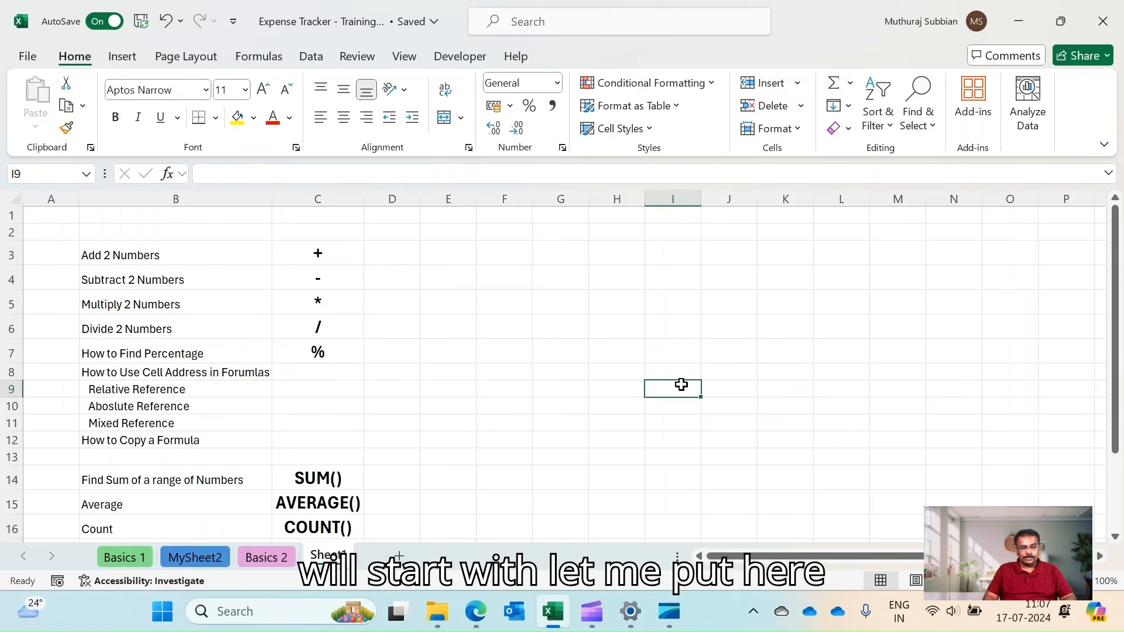
click(398, 256)
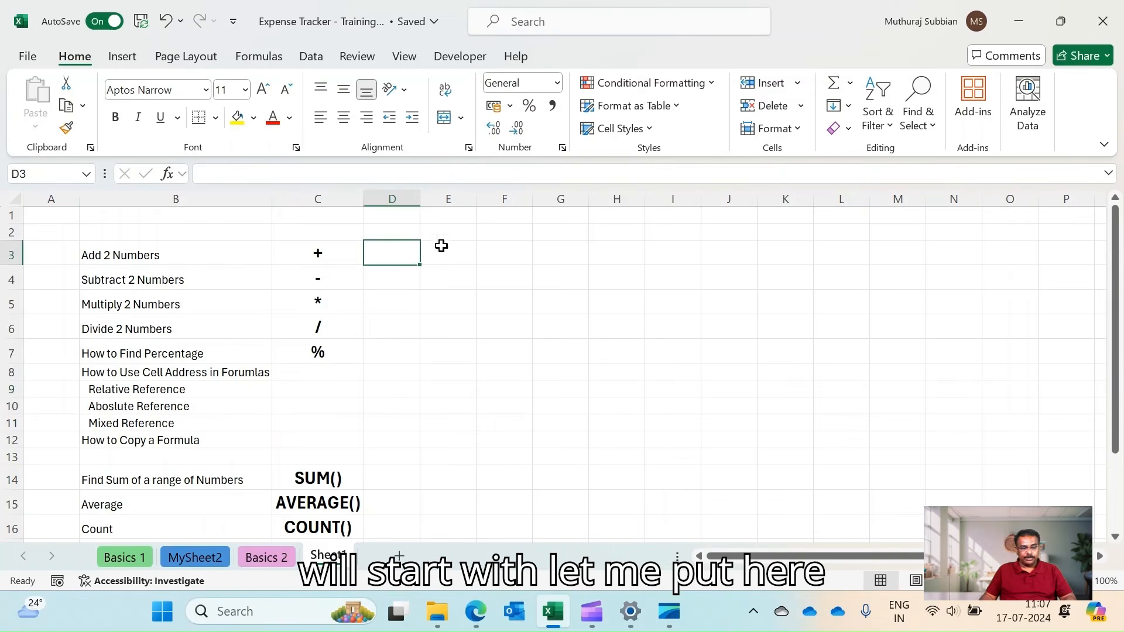
drag(421, 203, 589, 256)
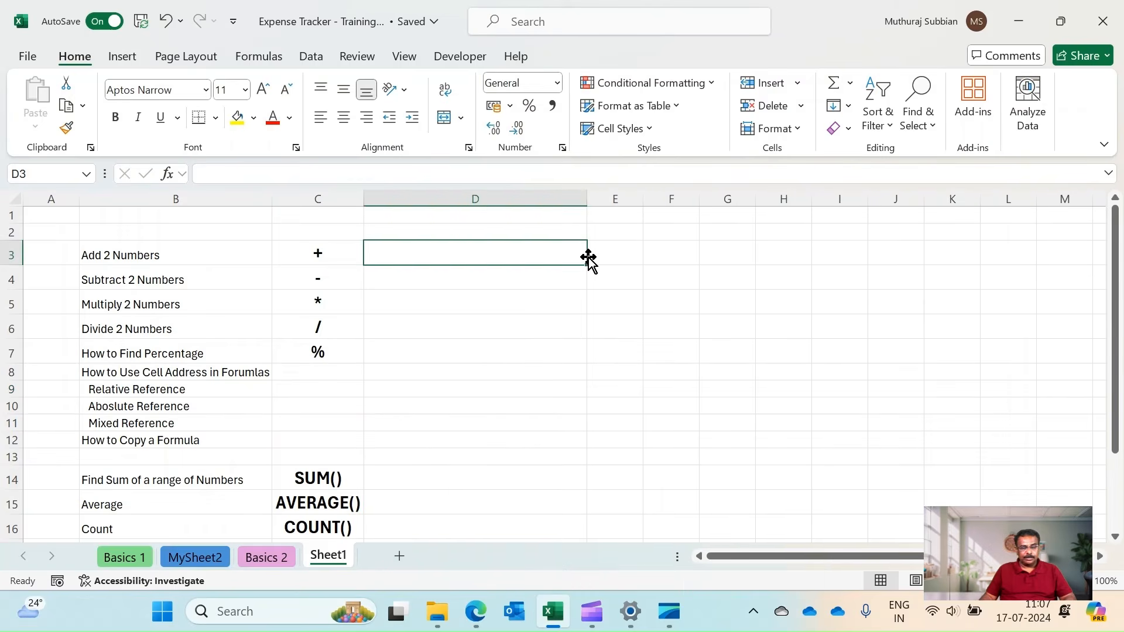
text(=)
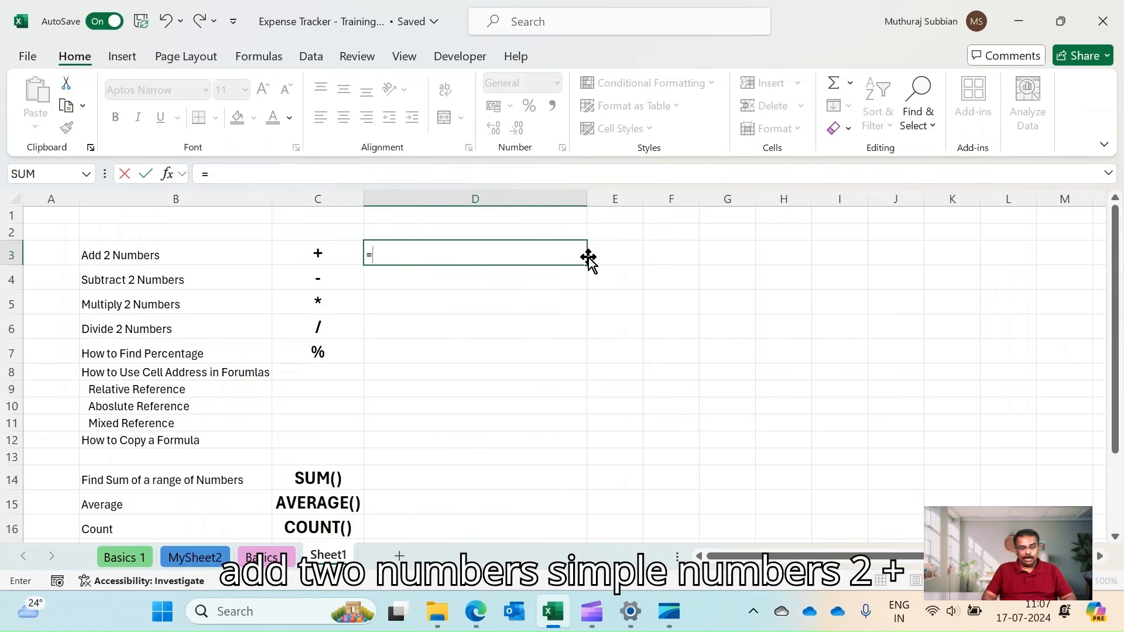
text(2)
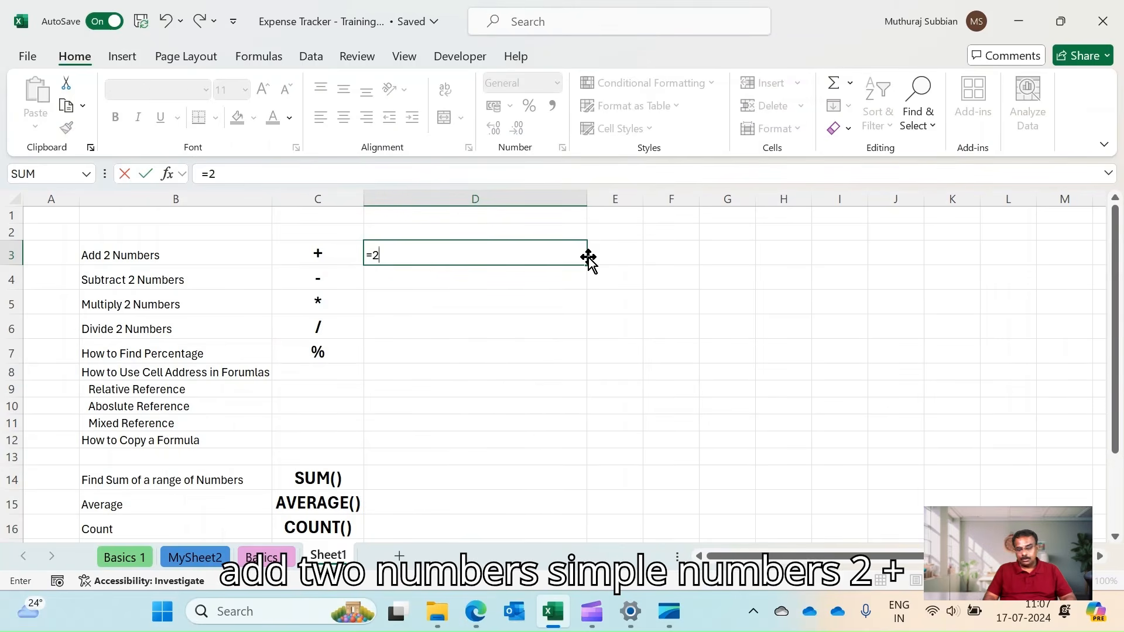
text(+4)
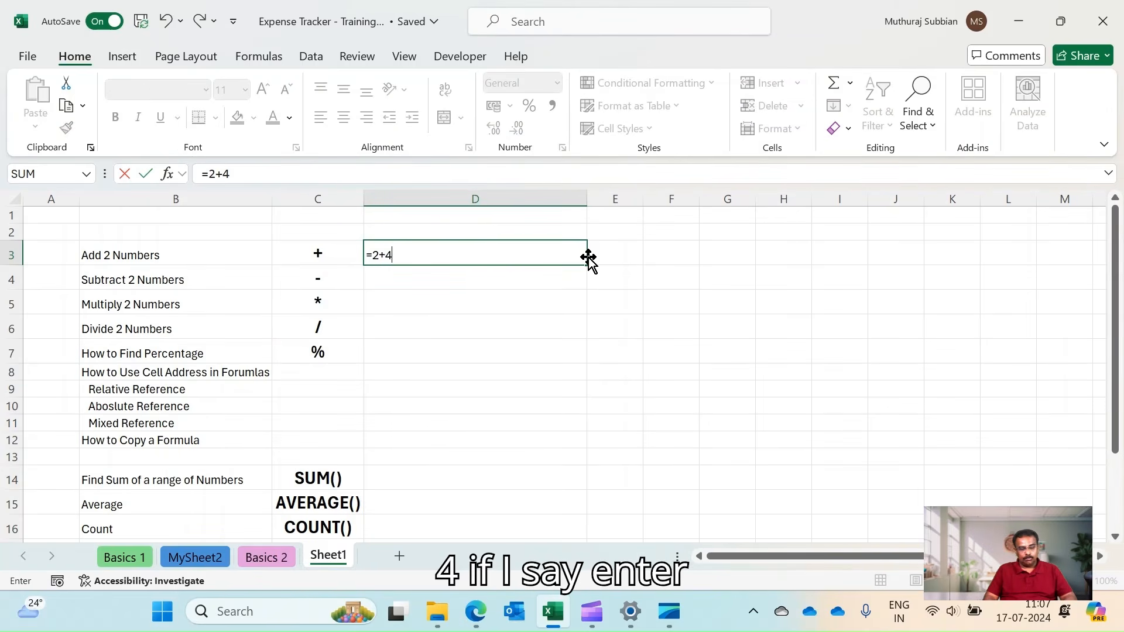
key(Return)
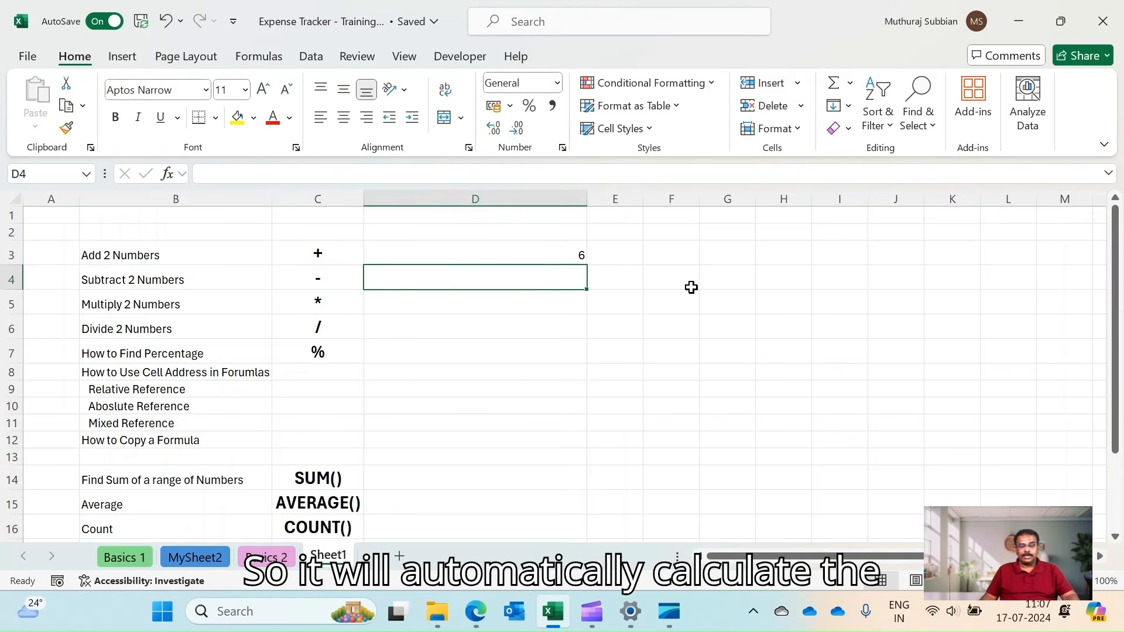
Step: Make the result in cell D3 bold and enlarge its font size to 24
click(571, 252)
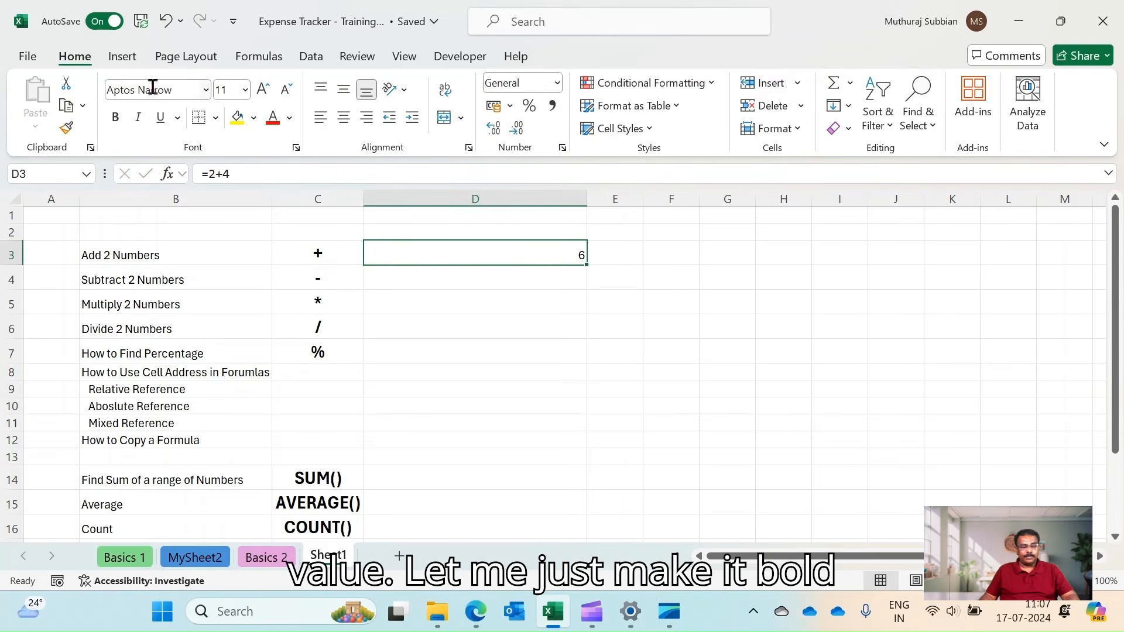
click(115, 117)
click(263, 89)
click(263, 89)
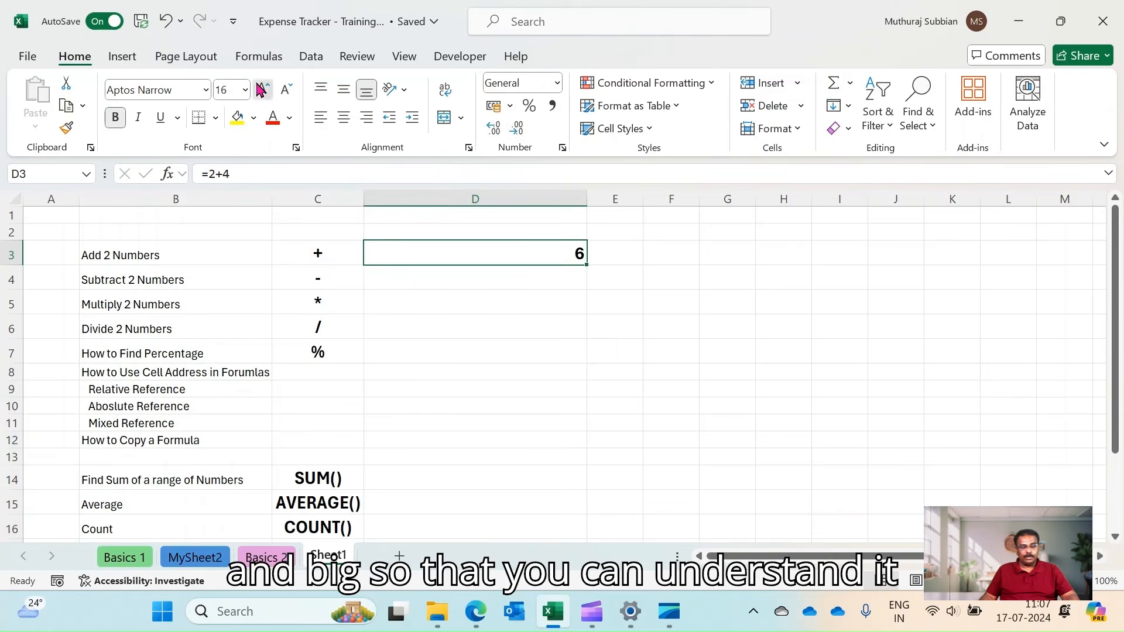
click(262, 89)
click(263, 89)
click(263, 89)
click(263, 89)
click(263, 89)
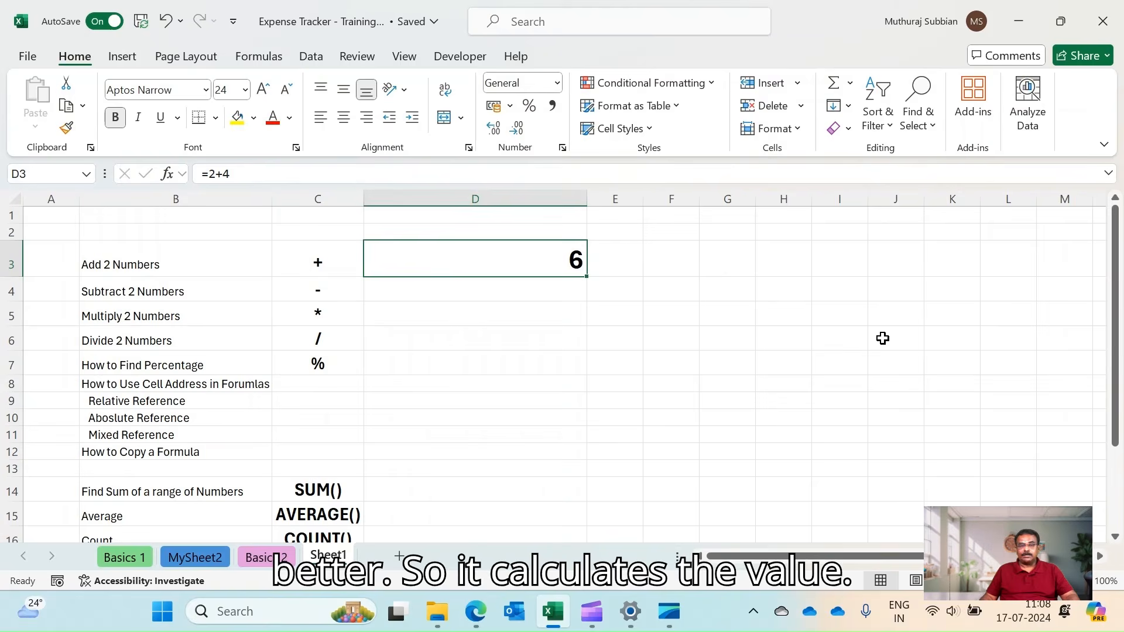
Step: Check the formula behind the result in cell D3 in the formula bar and leave it as is
click(540, 290)
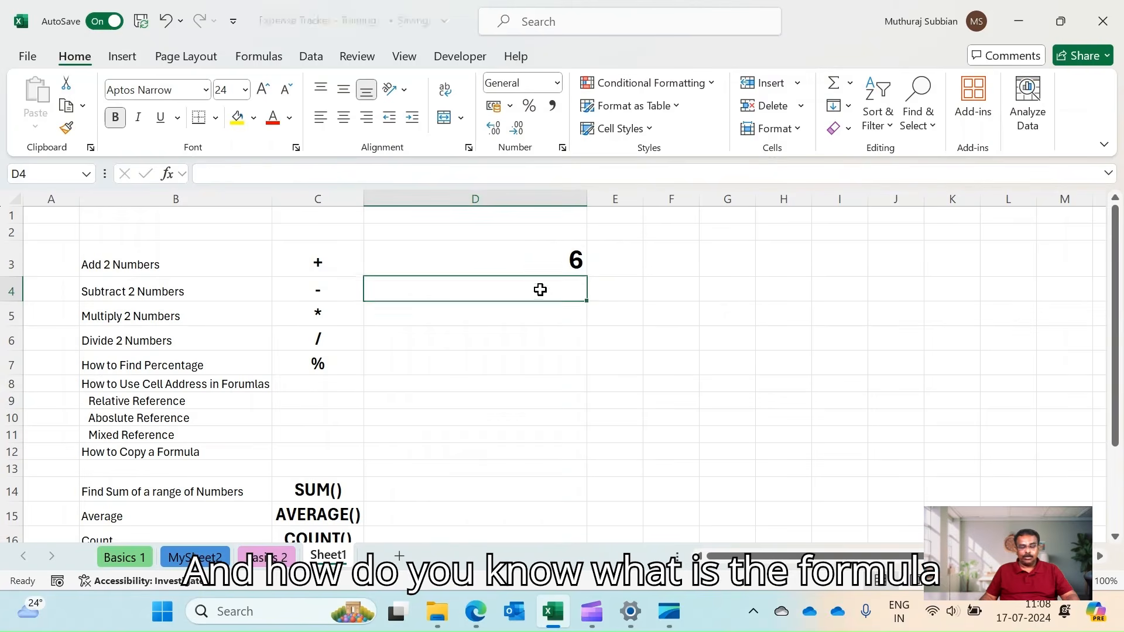
click(545, 268)
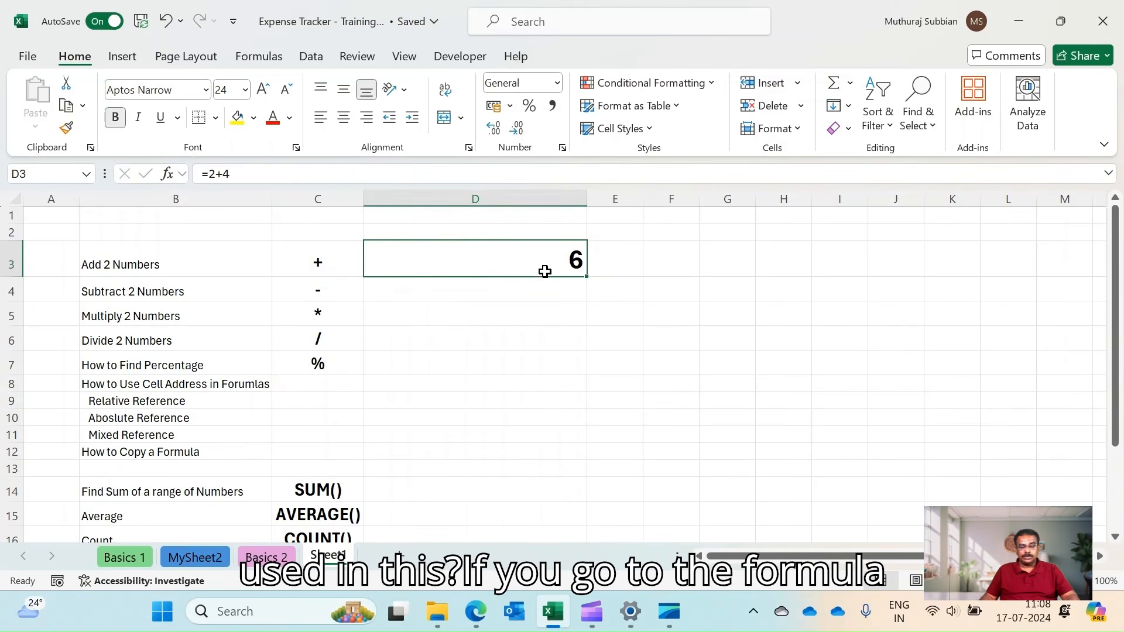
click(245, 174)
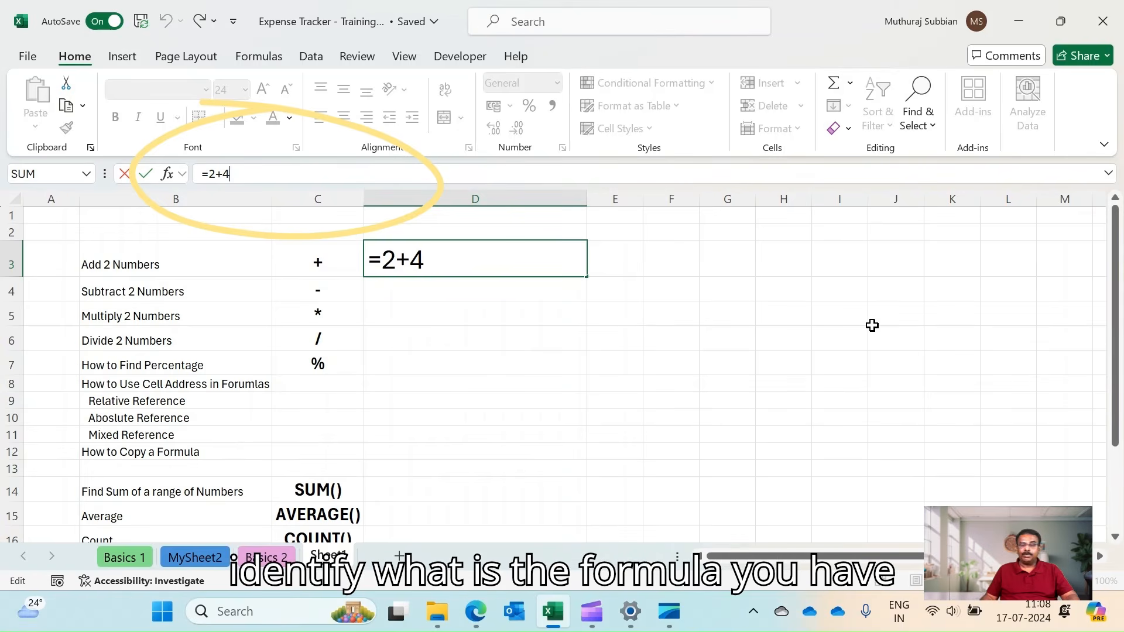
click(515, 362)
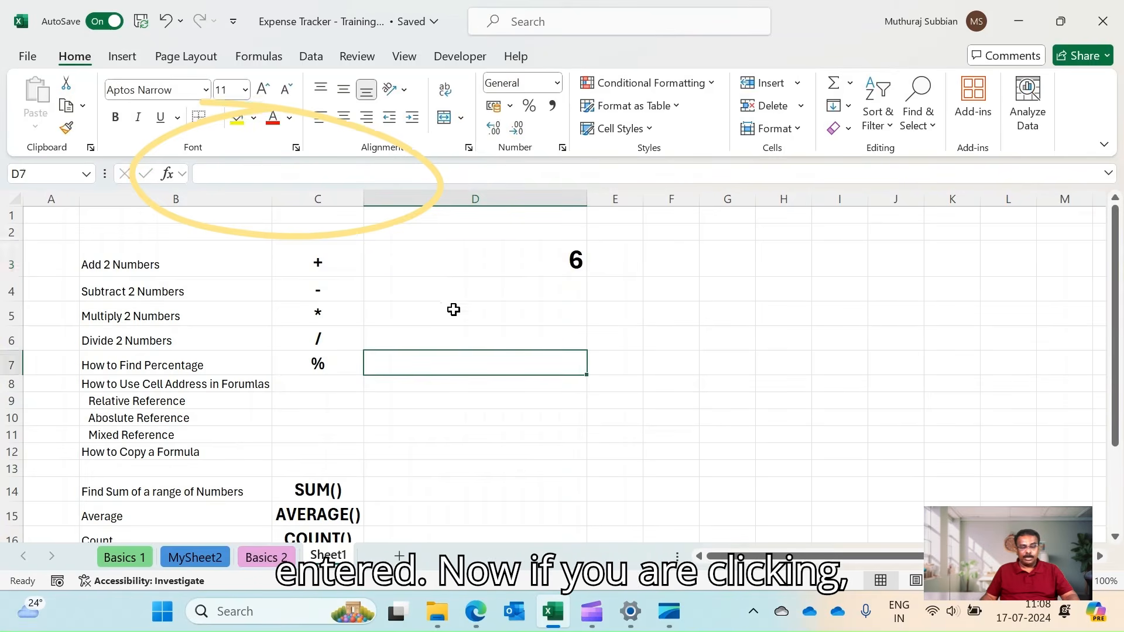
Step: Open the formula of cell D3 for editing directly inside the cell, twice, leaving without changes each time
click(438, 270)
double_click(433, 254)
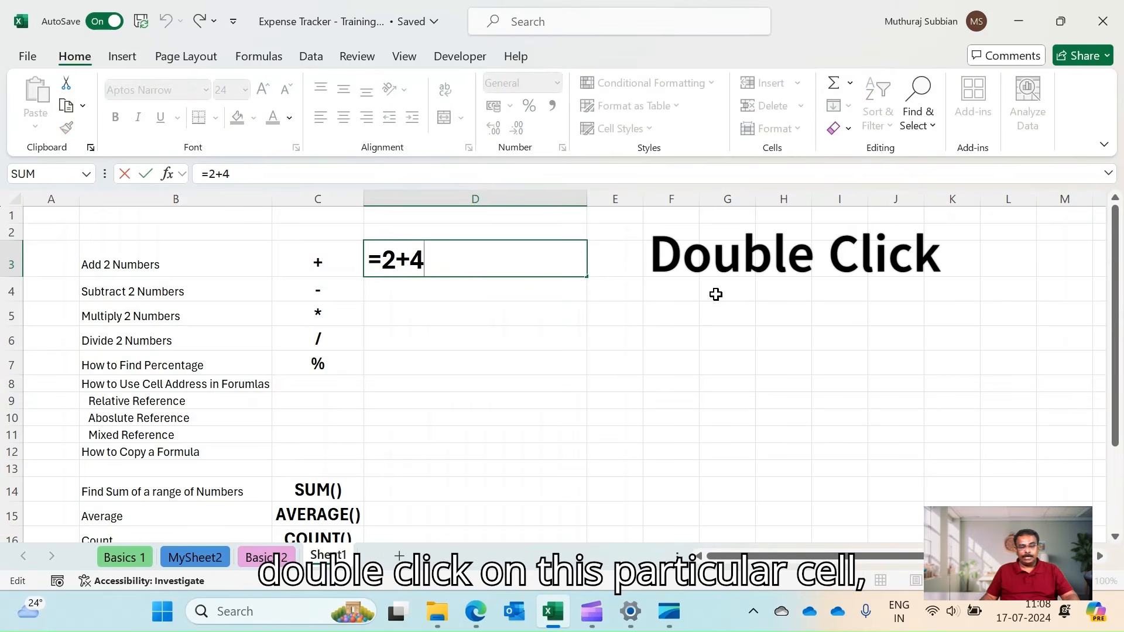
click(572, 398)
click(511, 263)
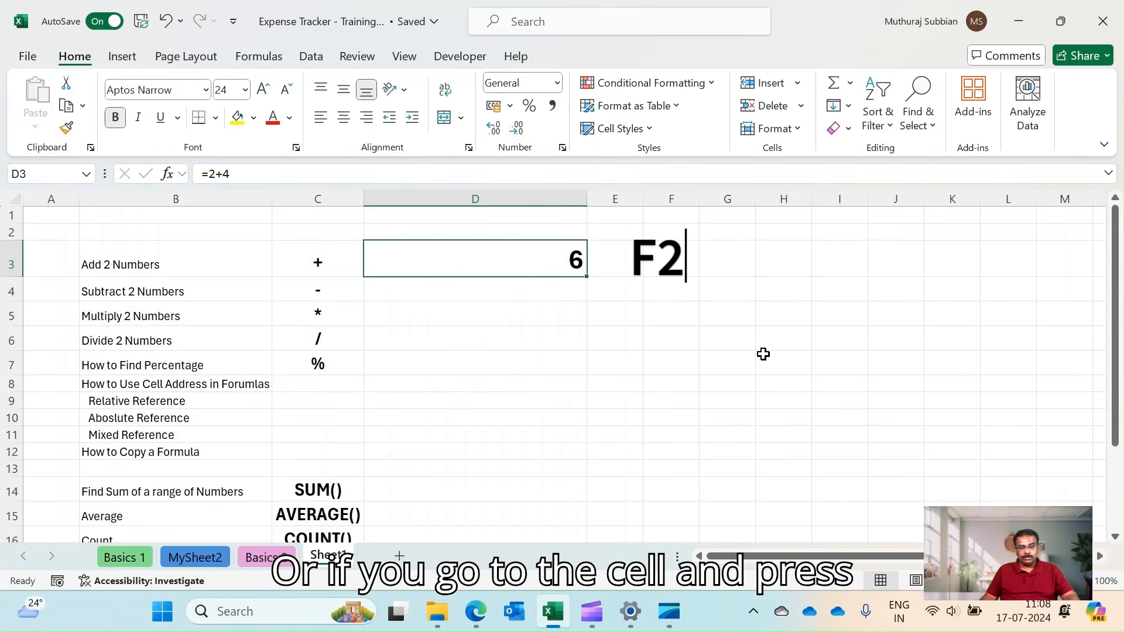
key(F2)
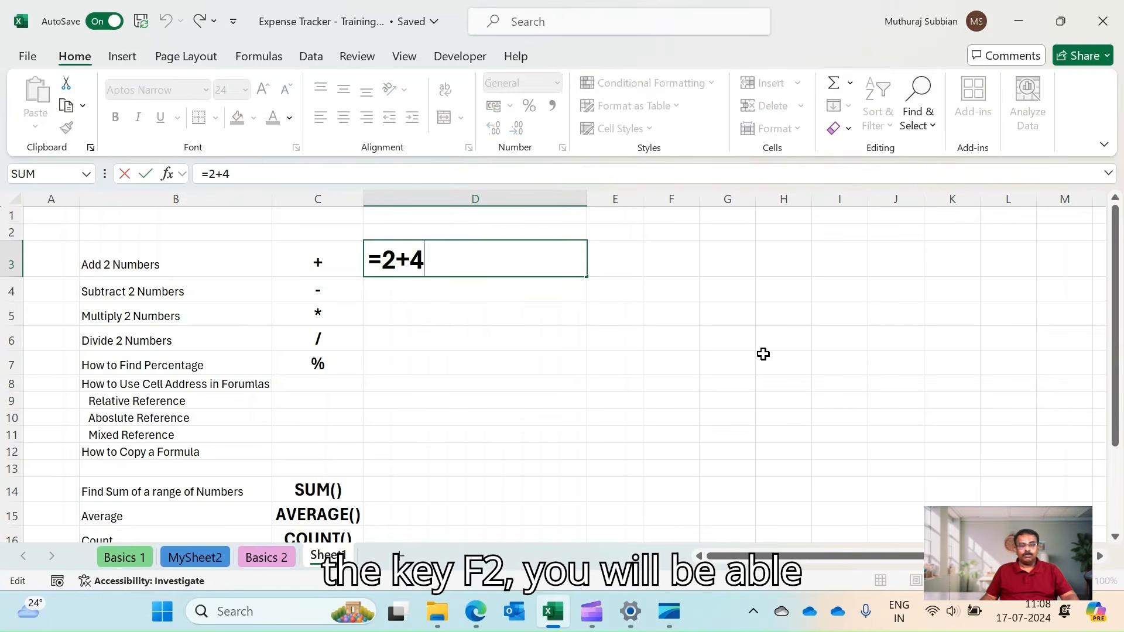
click(636, 361)
Step: Open the formula of cell D3 for editing in the formula bar
click(510, 256)
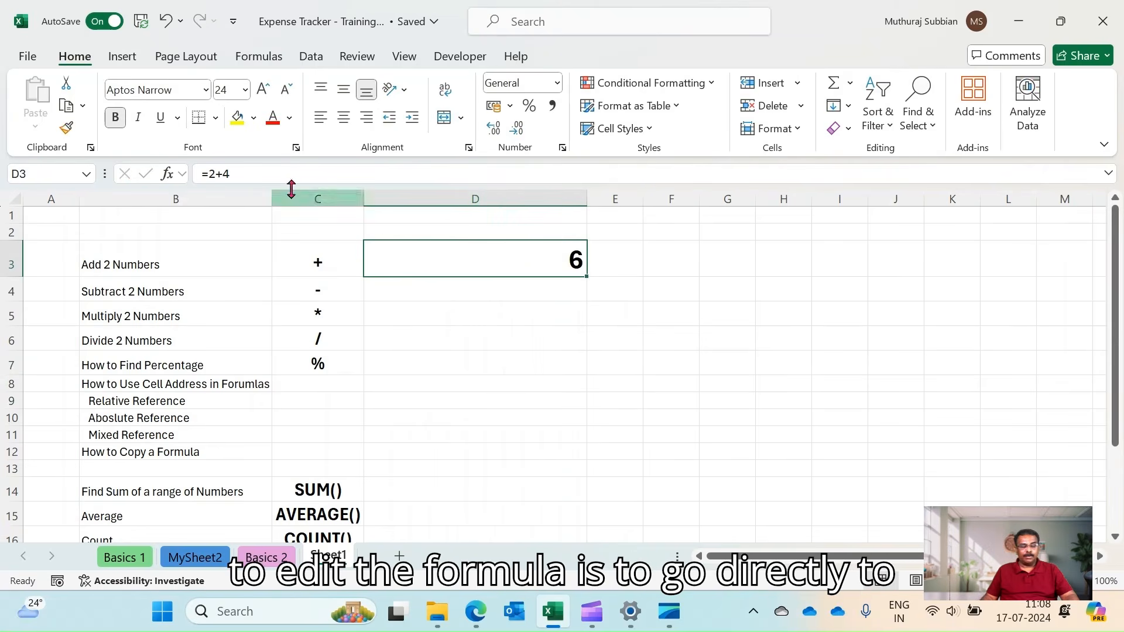
click(281, 173)
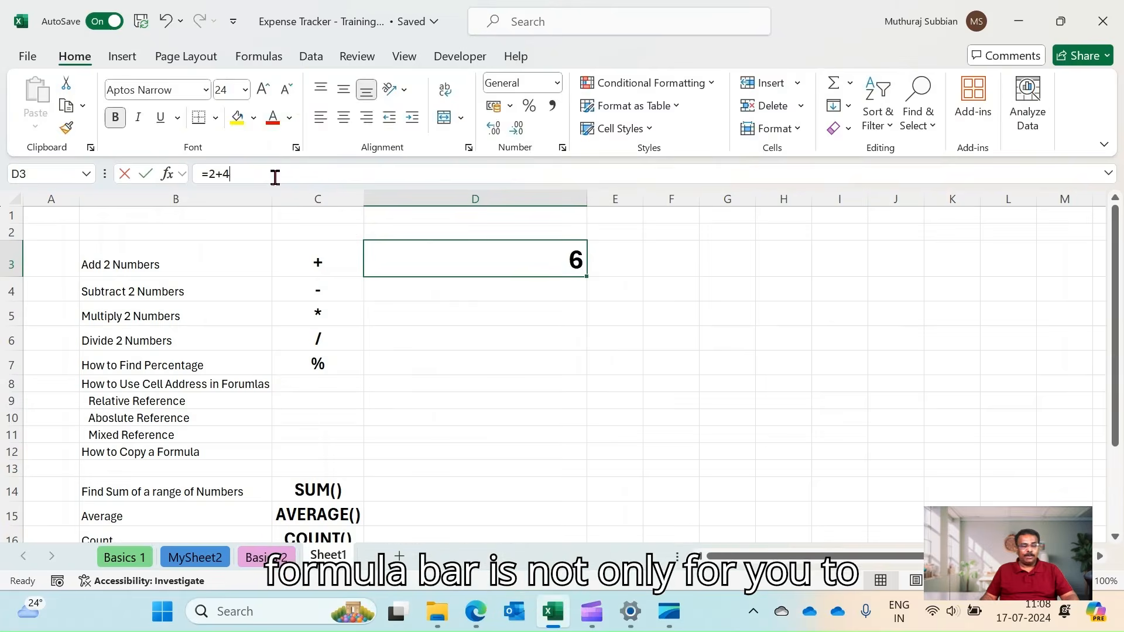
click(274, 177)
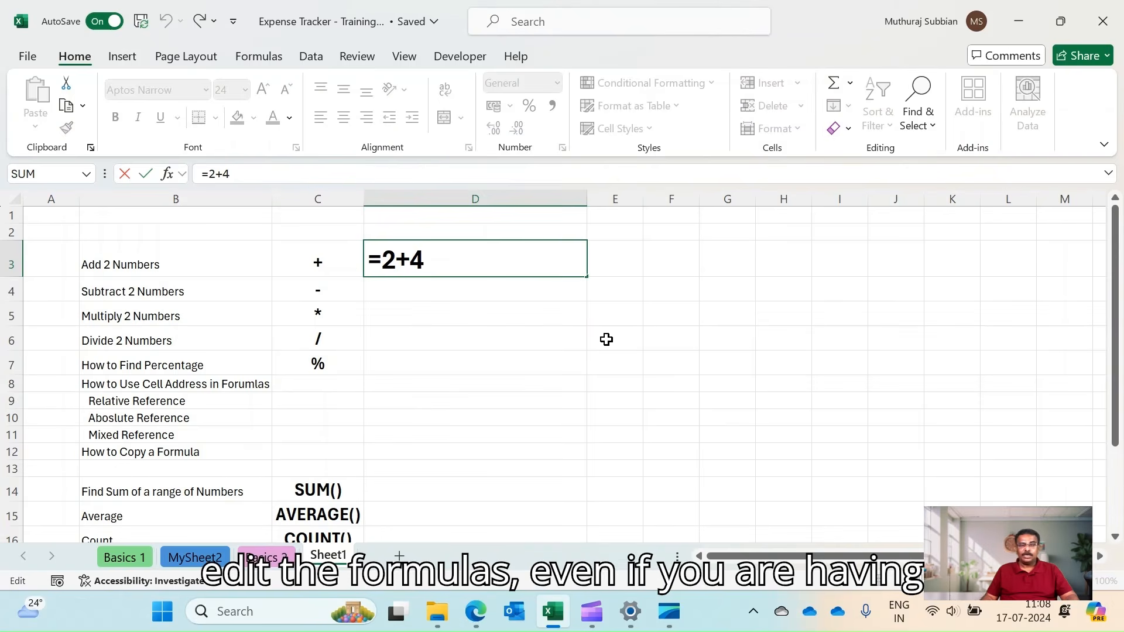
Step: Open the "Subtract 2 Numbers" text of cell B4 for editing in the formula bar and return to cell D3
click(123, 293)
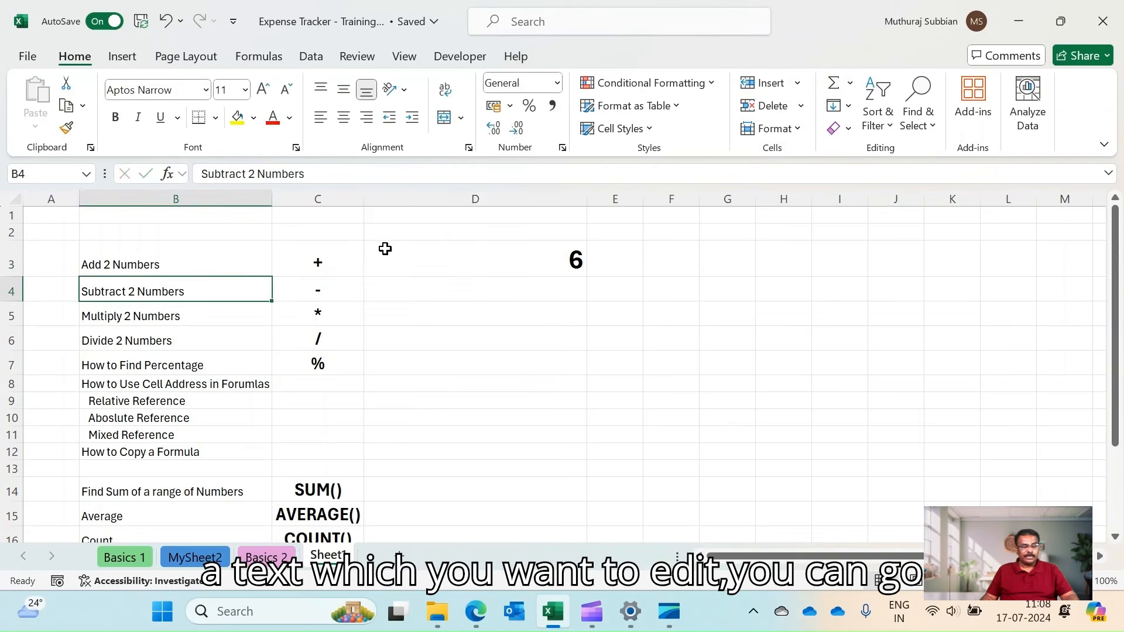
click(340, 178)
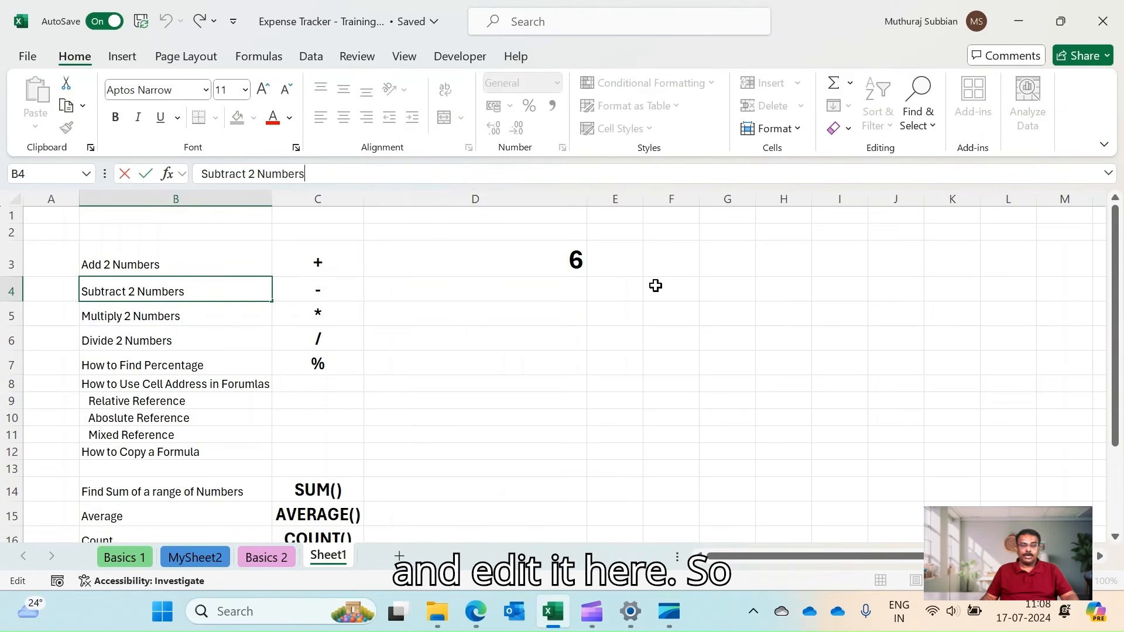
click(509, 257)
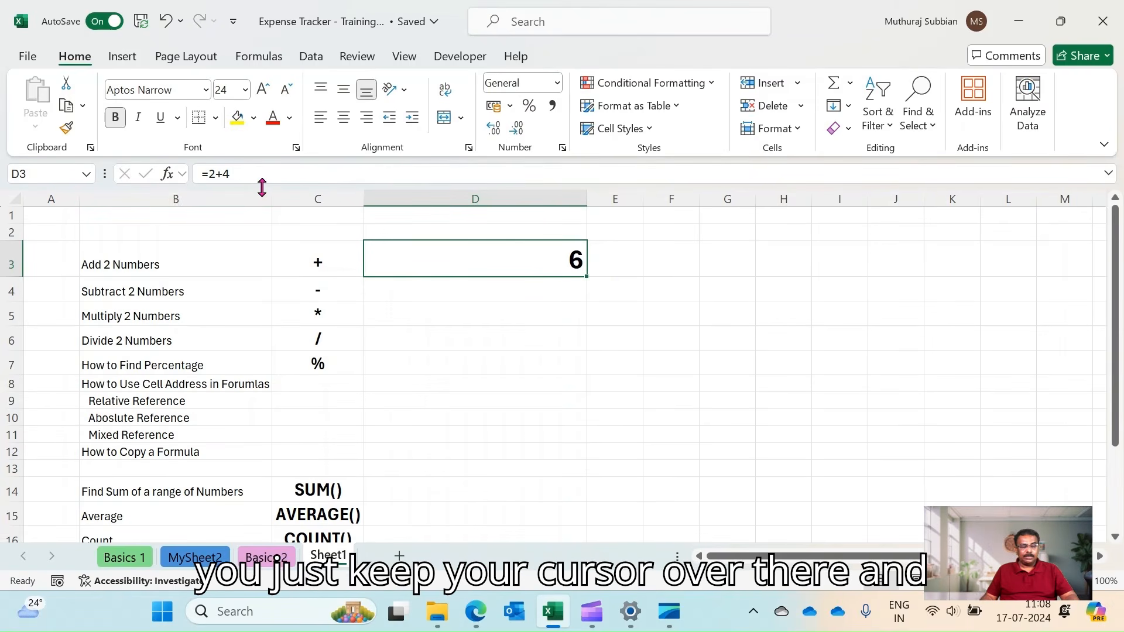
Step: Enlarge the formula bar to several lines and shrink it back to a single line
drag(261, 187, 258, 251)
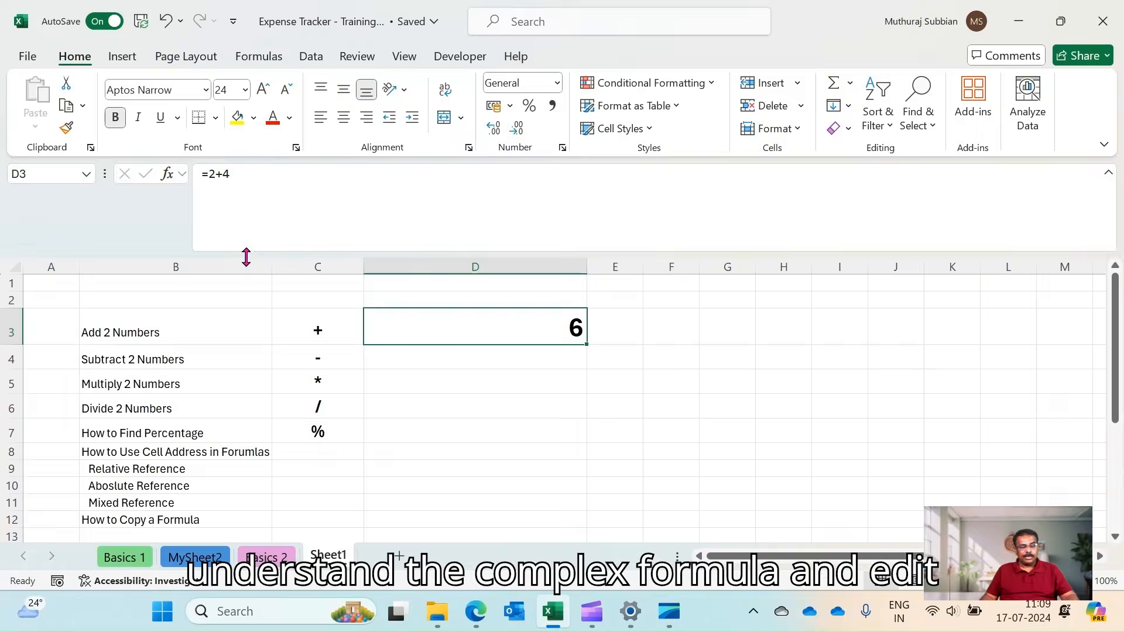
drag(246, 254, 250, 191)
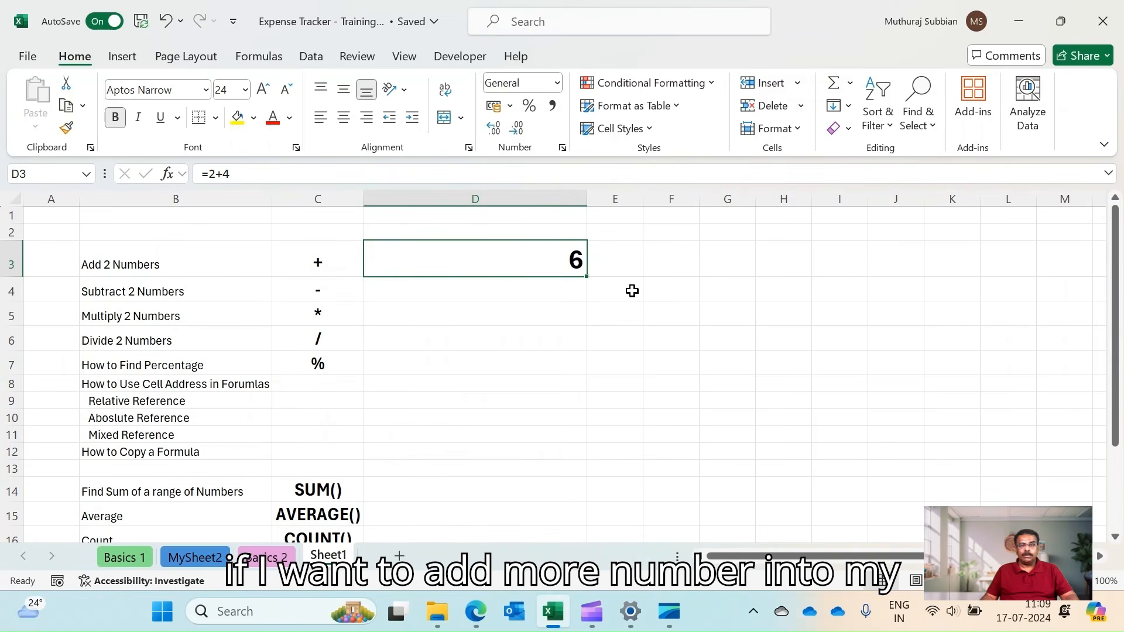
Step: Extend the addition formula in cell D3 with a third number so it reads =2+4+10
double_click(501, 258)
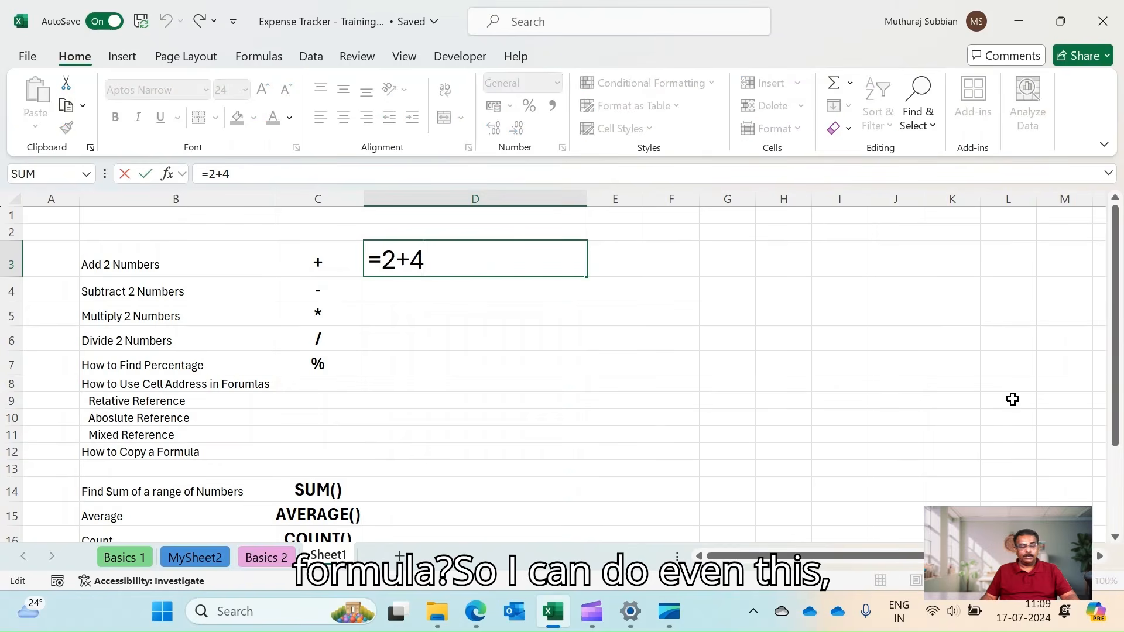
text(+)
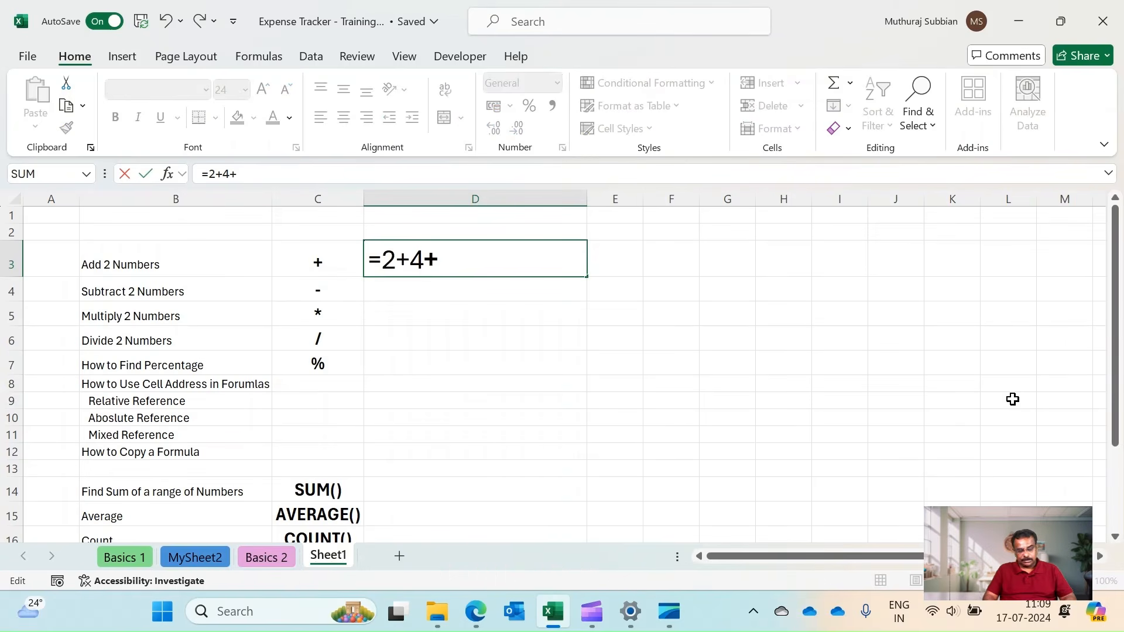
text(10)
key(Return)
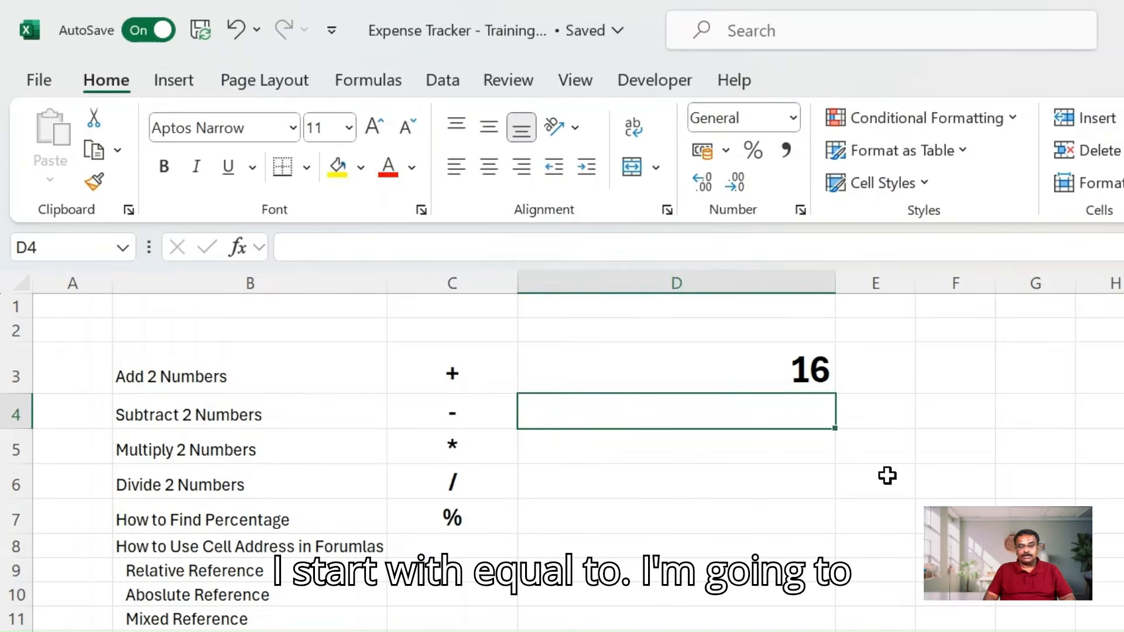
Step: Enter the subtraction formula =10-7 in cell D4 and reselect that cell
text(=)
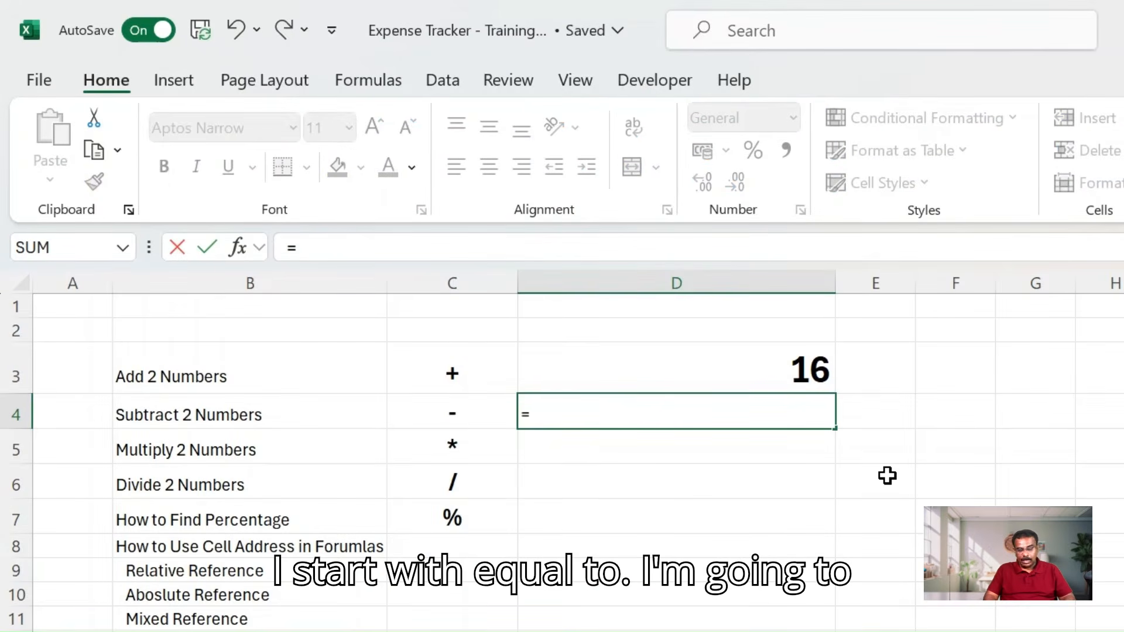
text(10)
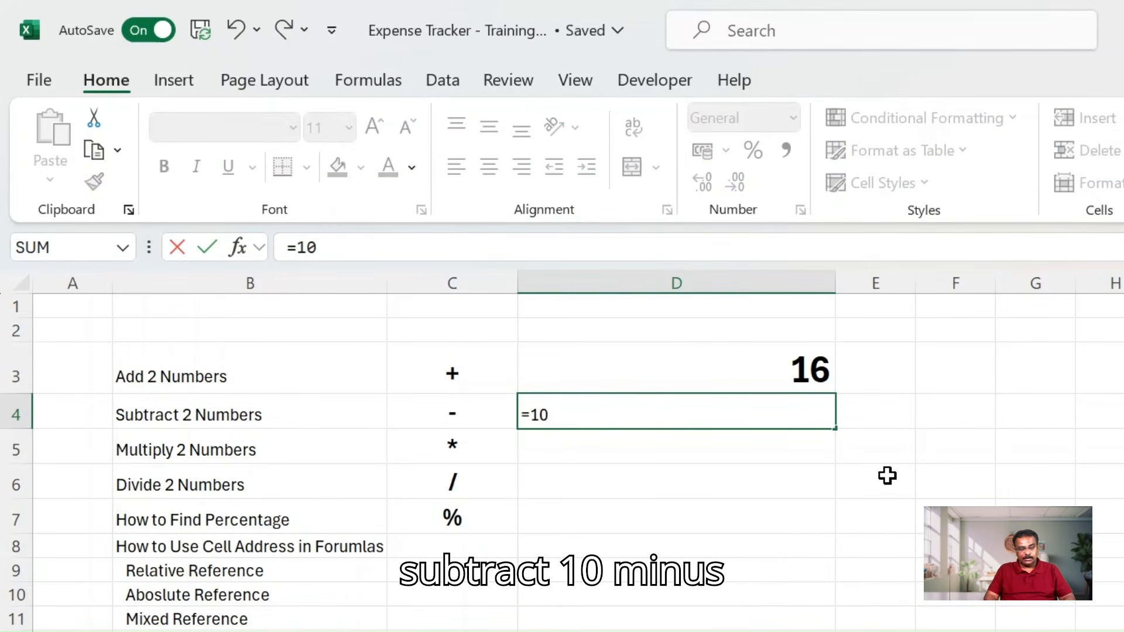
text(-)
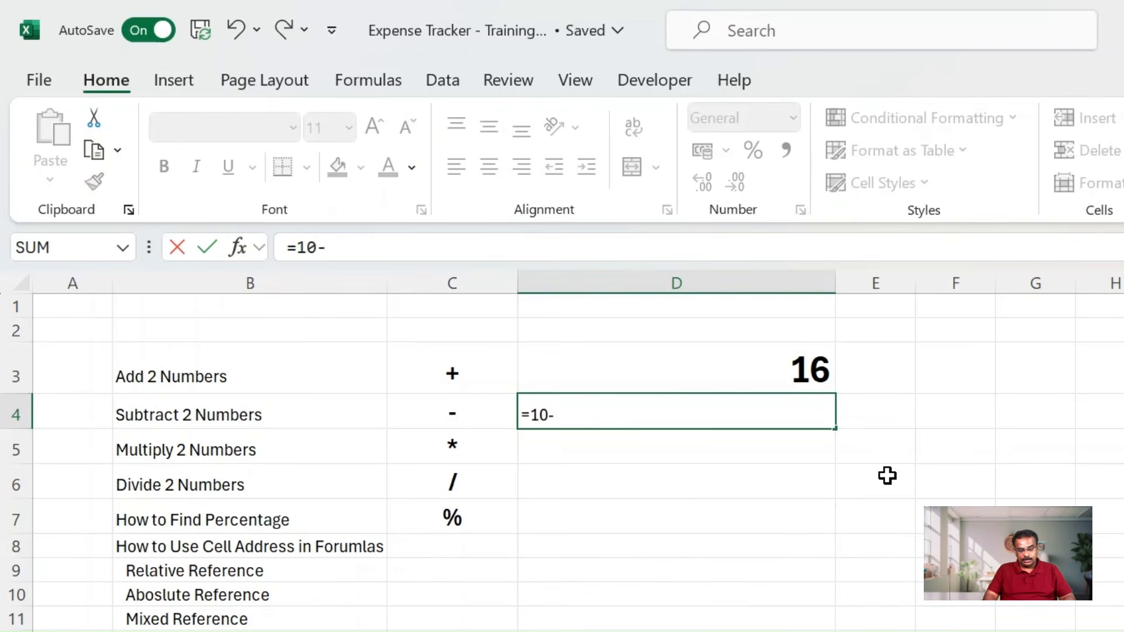
text(7)
key(Return)
click(829, 420)
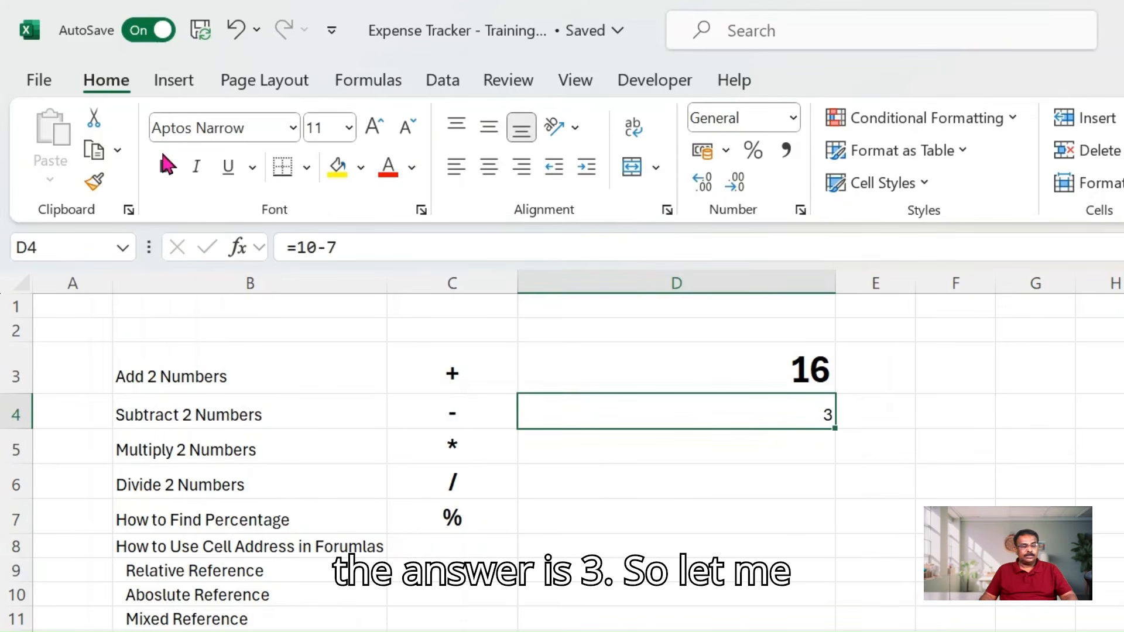
Step: Copy the formatting of cell D3 onto cells D4 to D7 with Format Painter
click(737, 368)
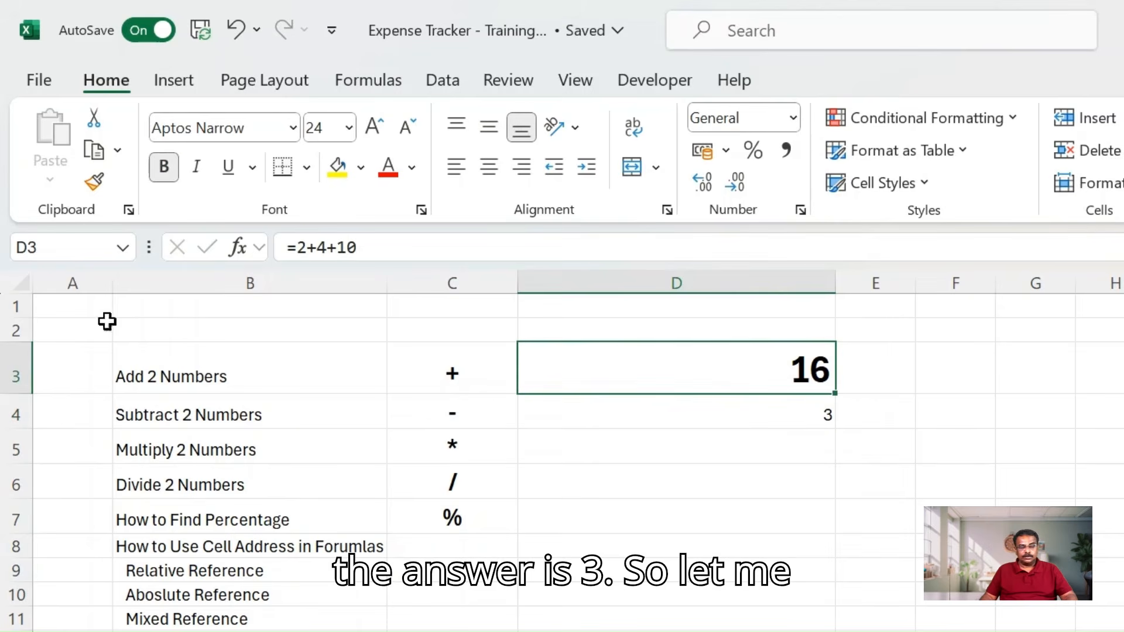
double_click(96, 180)
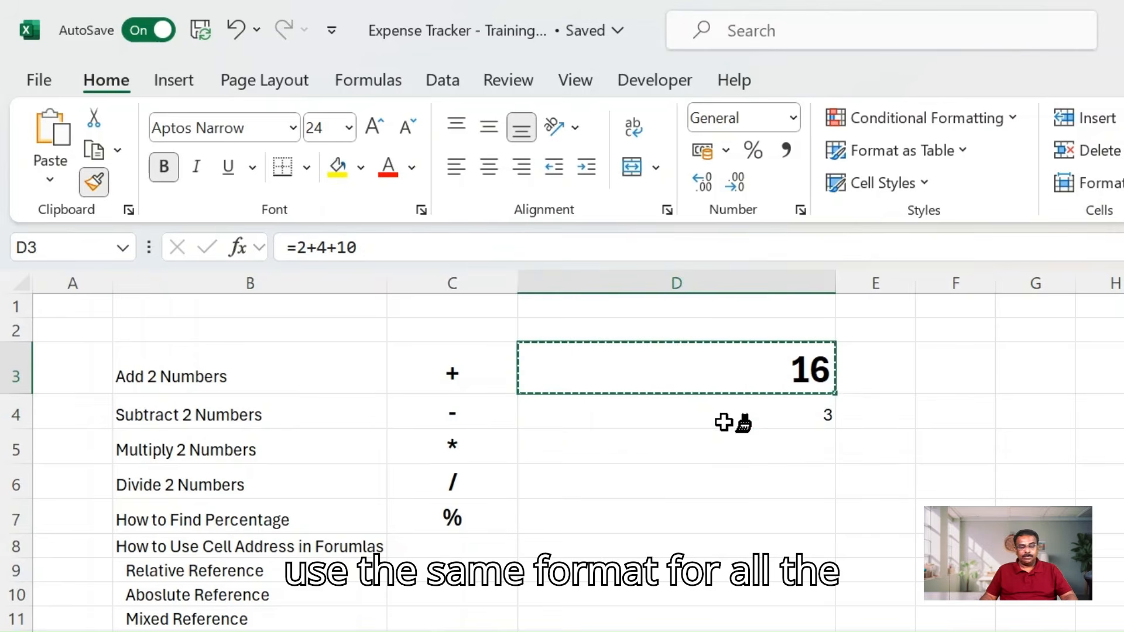
drag(726, 422, 705, 512)
click(1002, 459)
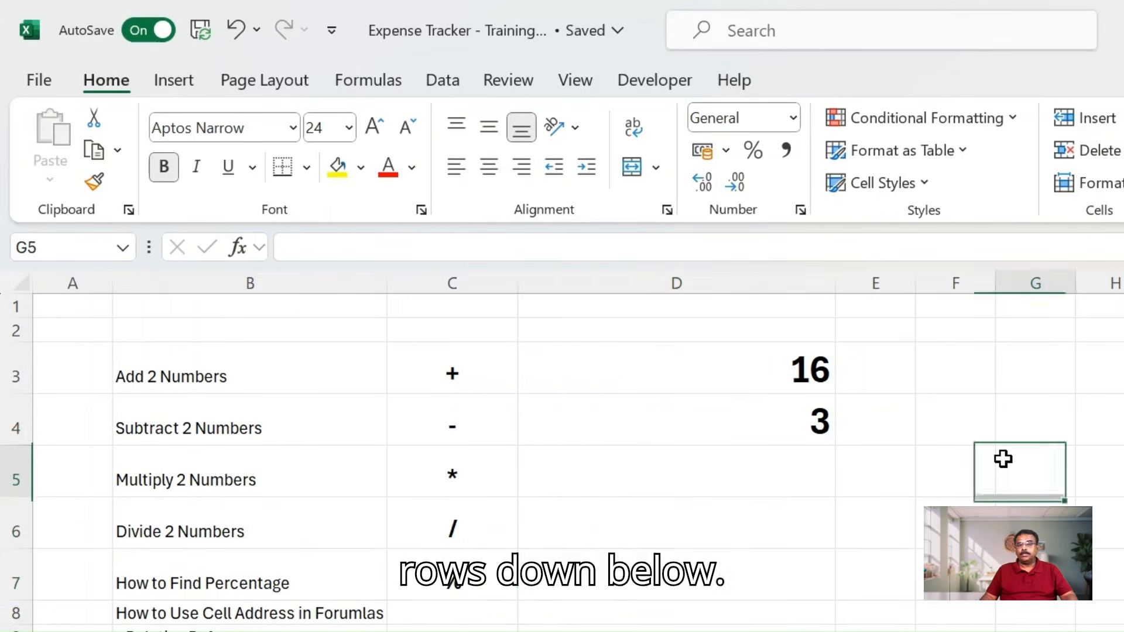
Step: Enter the number 4 in cell D5 to test the copied format, and clear the cell again
click(705, 474)
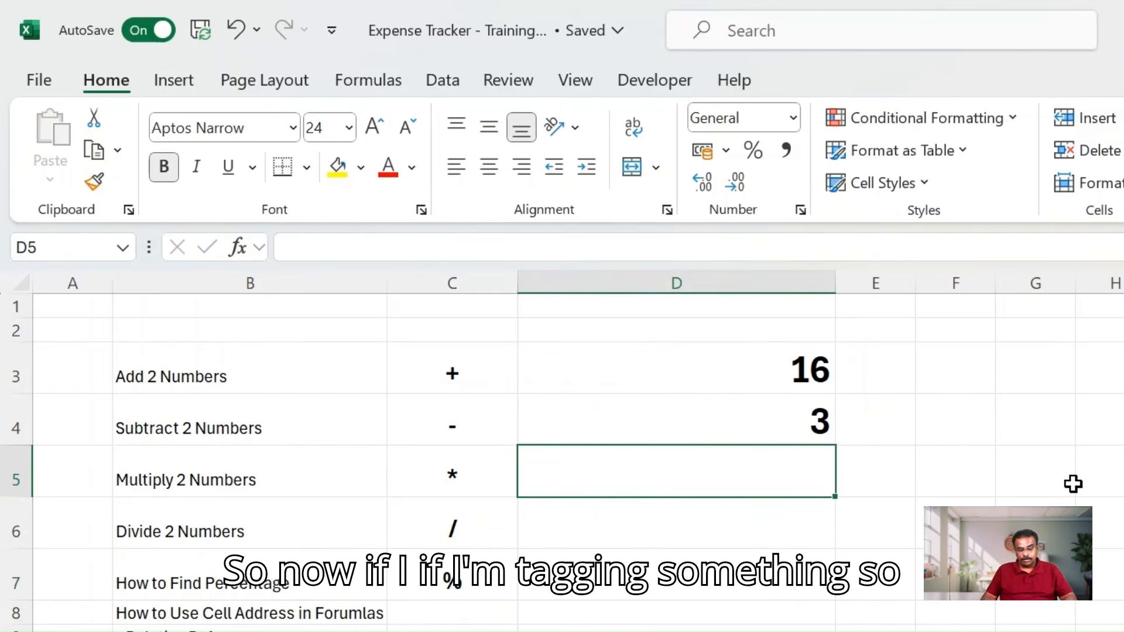
text(4)
key(Return)
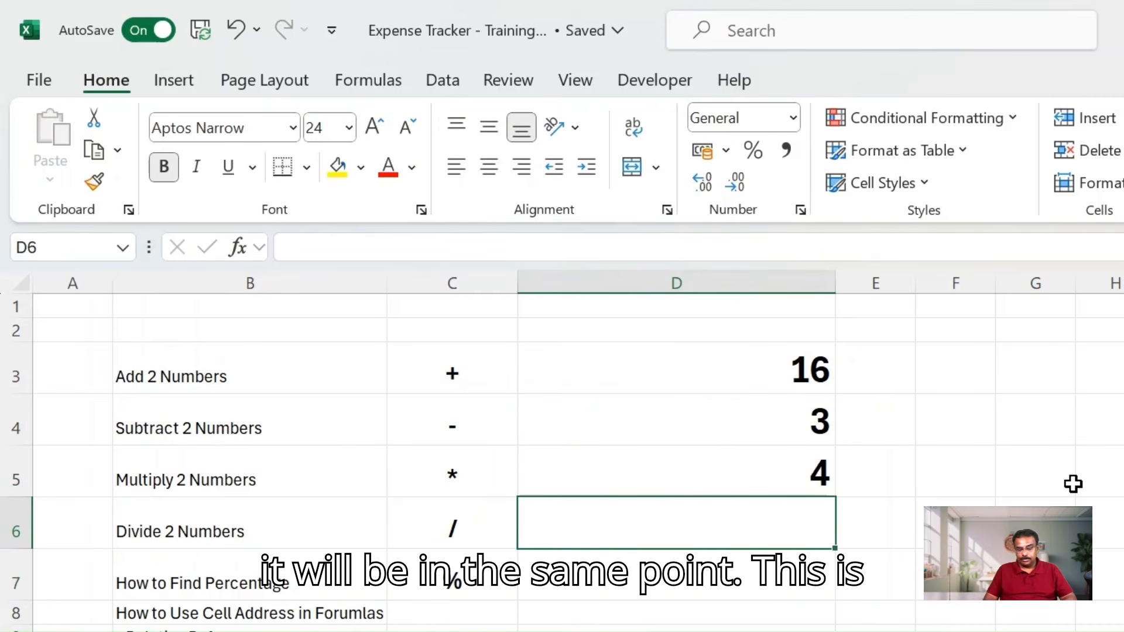
key(Up)
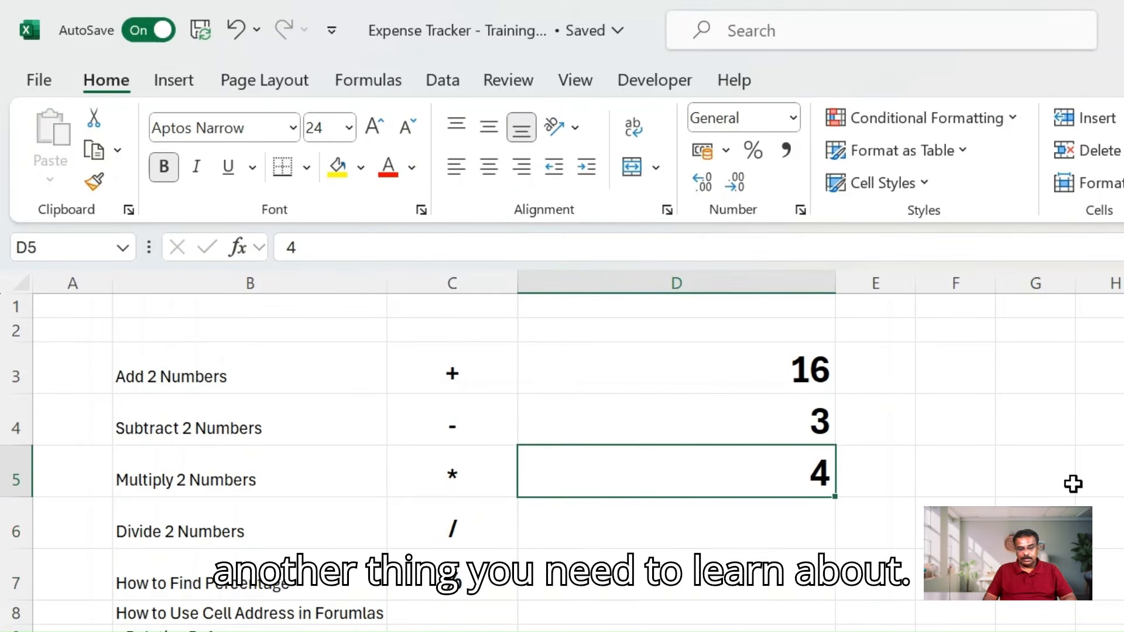
key(Delete)
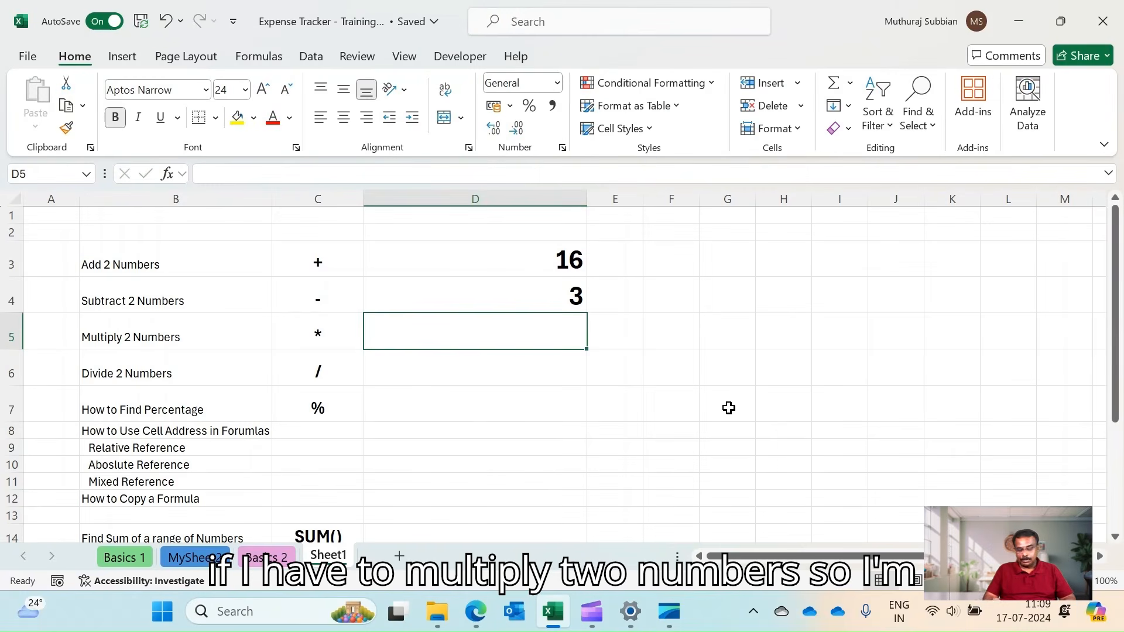
Step: Enter the multiplication formula =2*20 in cell D5
text(=2*)
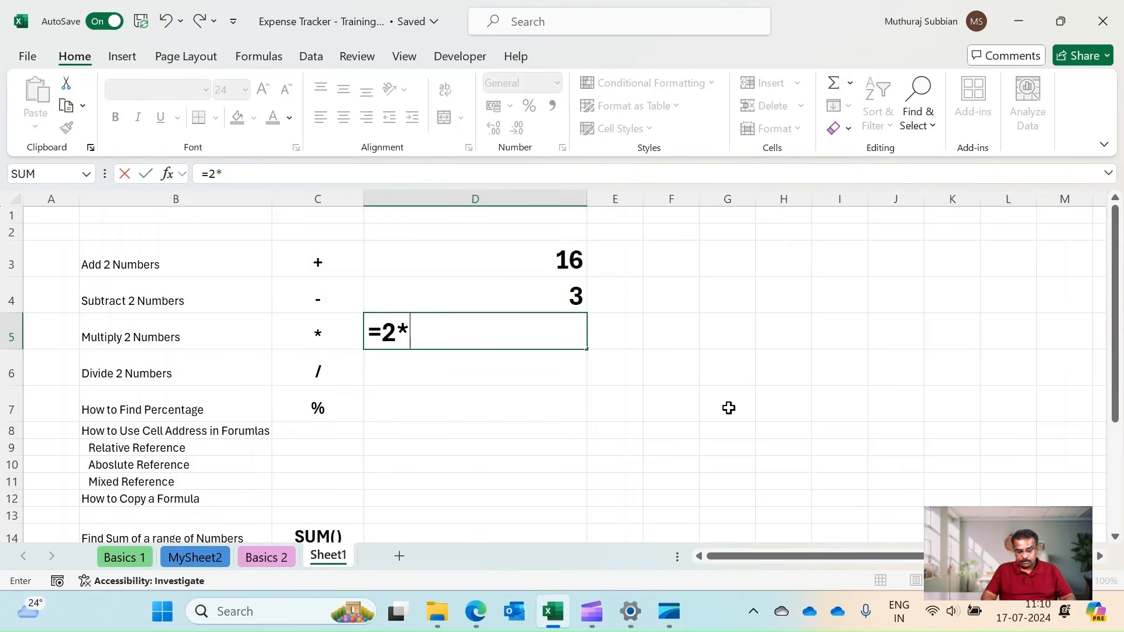
text(20)
key(Return)
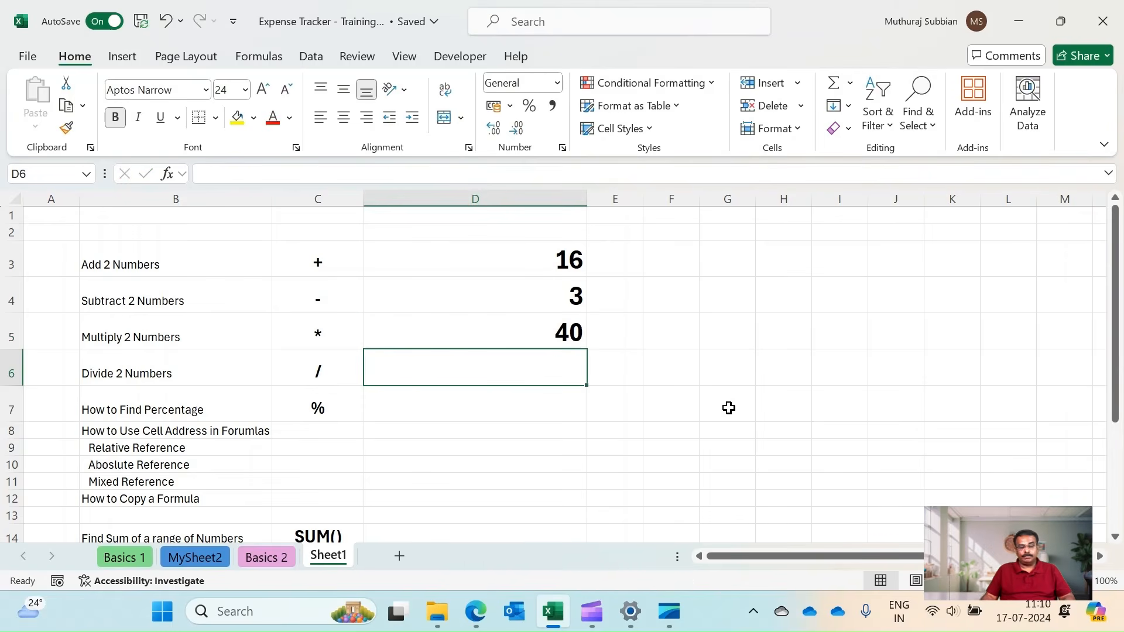
Step: Enter the division formula =30/15 in cell D6 and reselect the cell to check its formula
text(=)
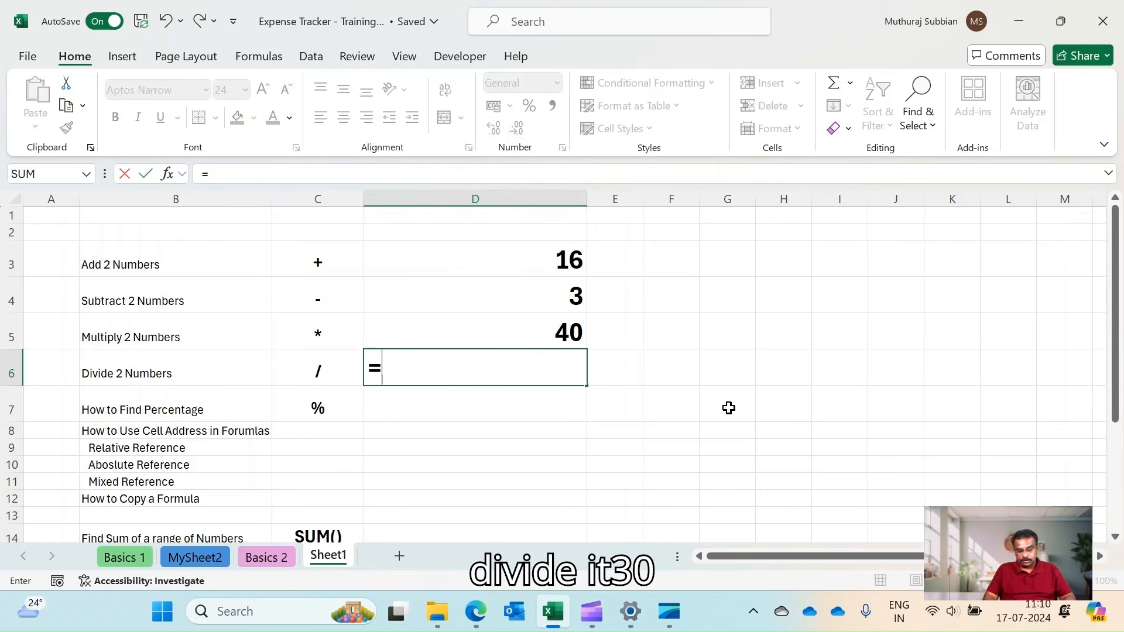
text(30/15)
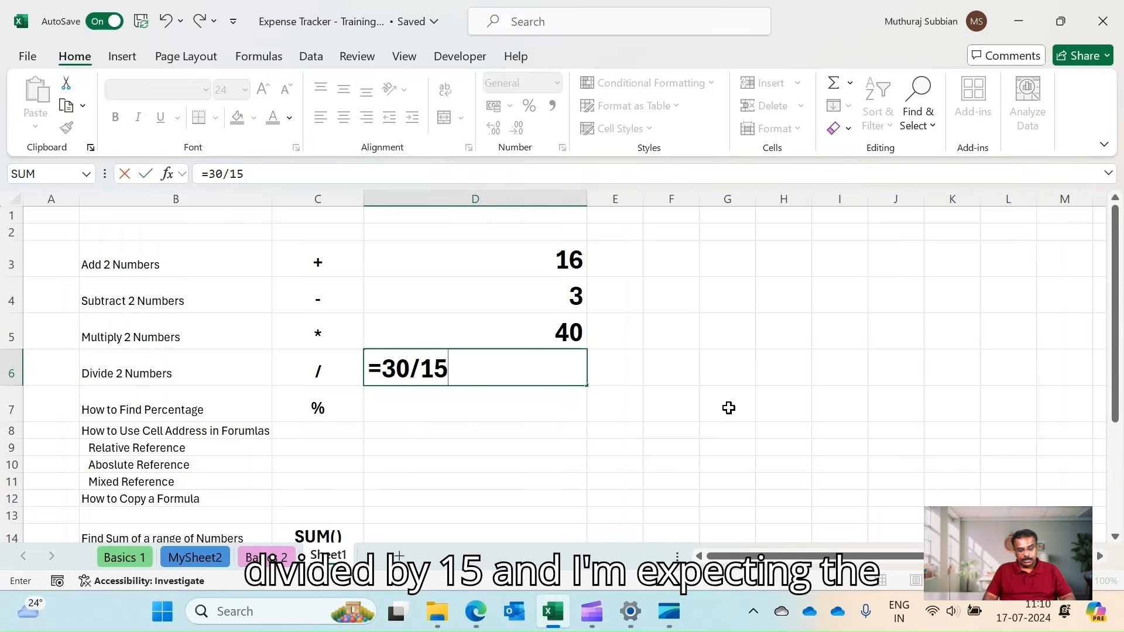
key(Return)
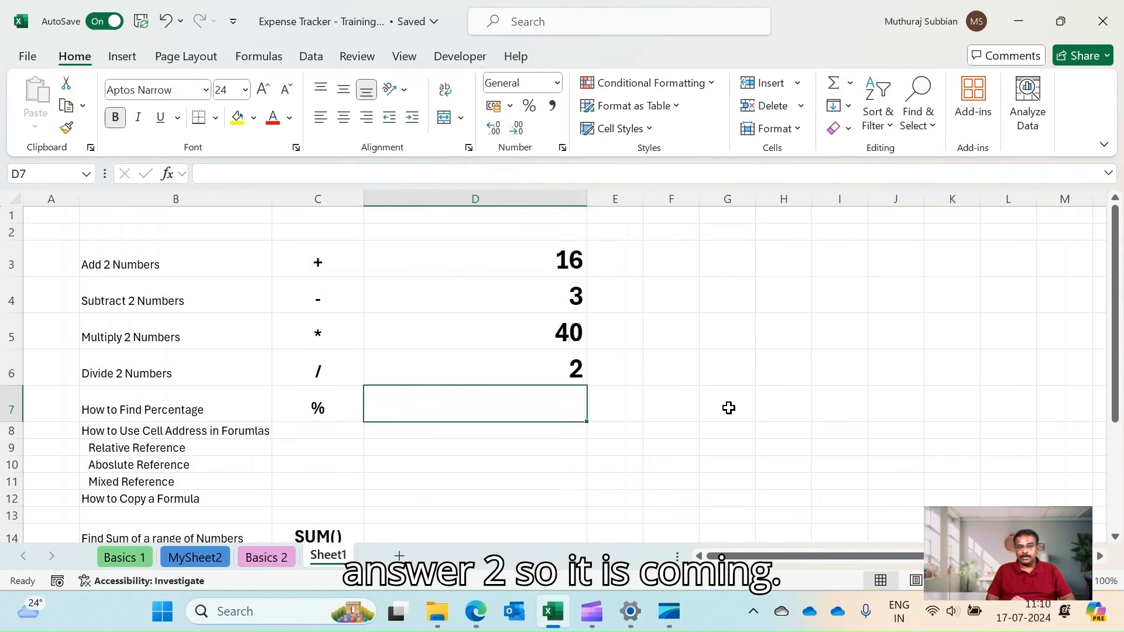
key(Up)
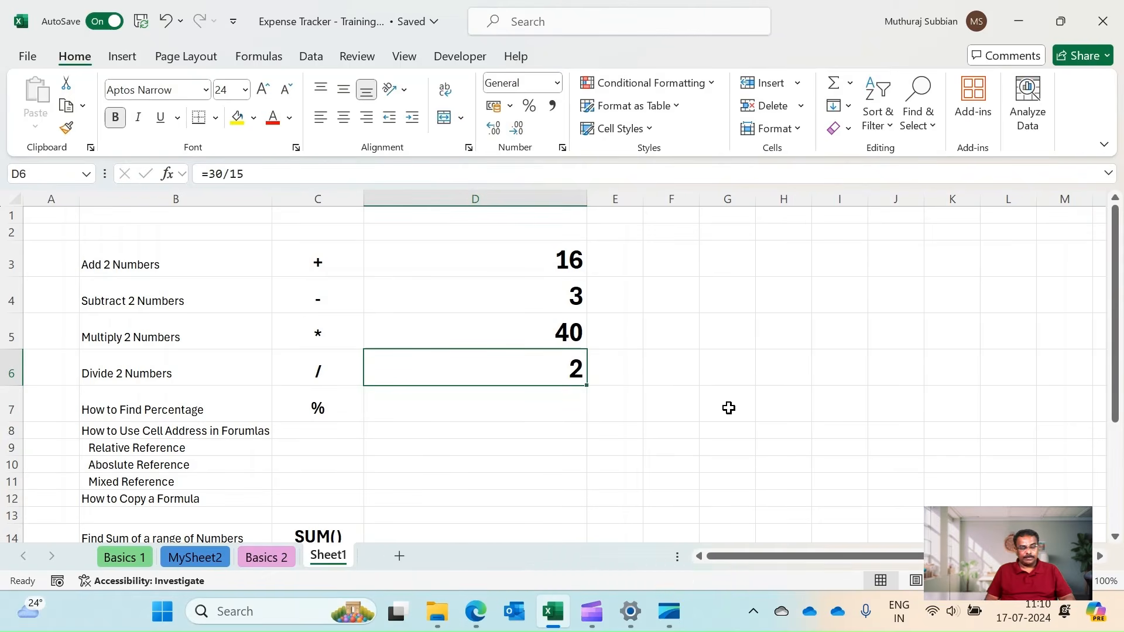
Step: Enter the formula =30/70 in cell D7 of the "How to Find Percentage" row
key(Down)
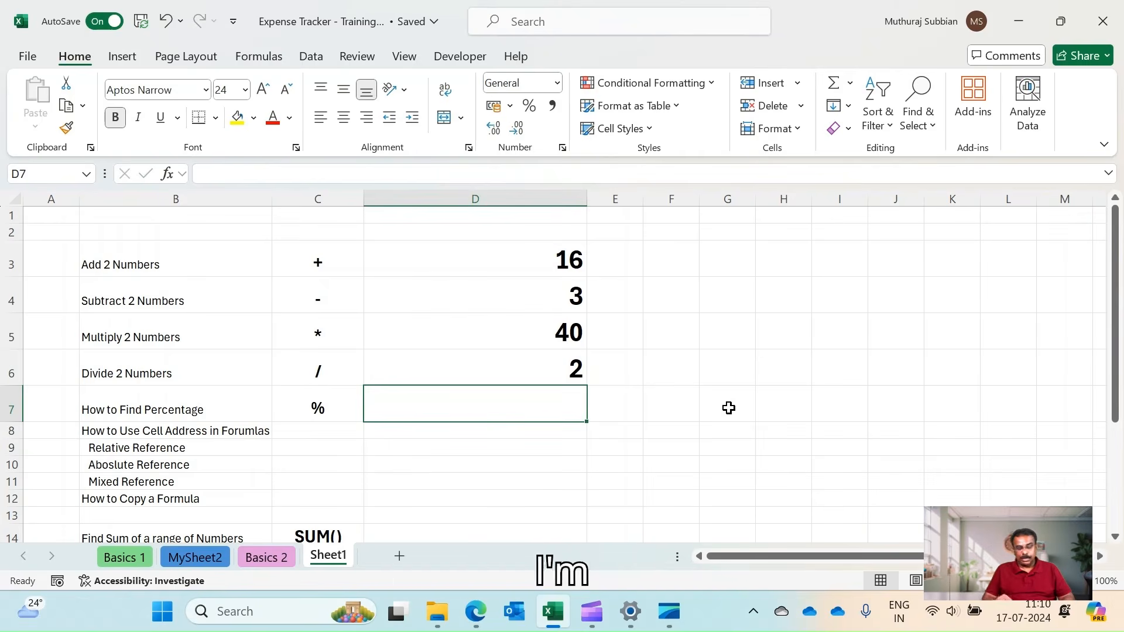
text(=)
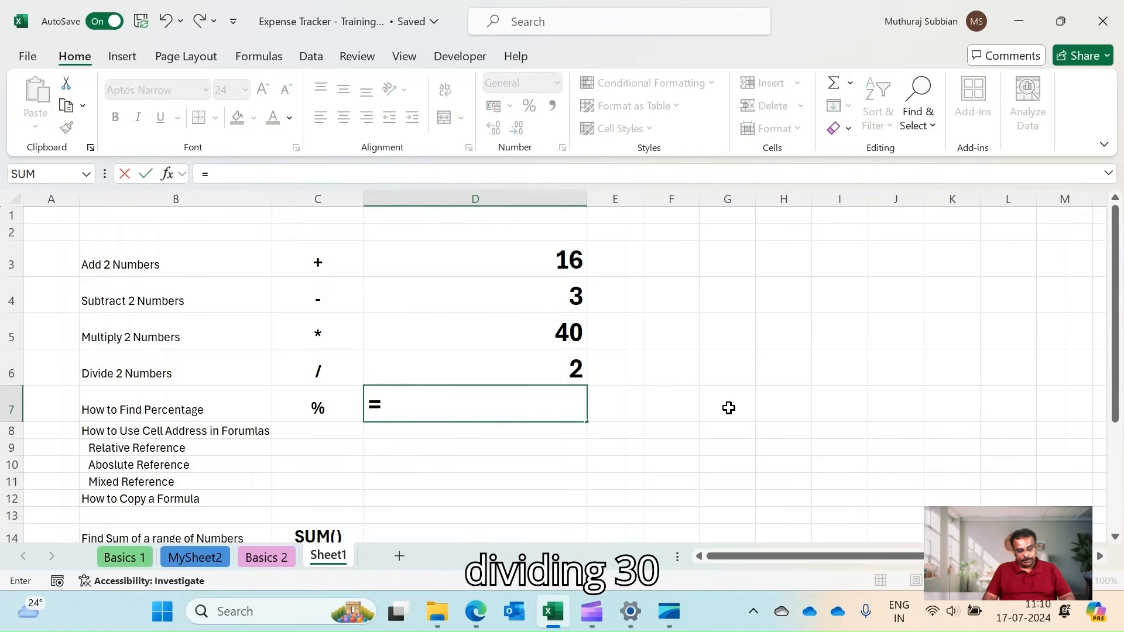
text(30/70)
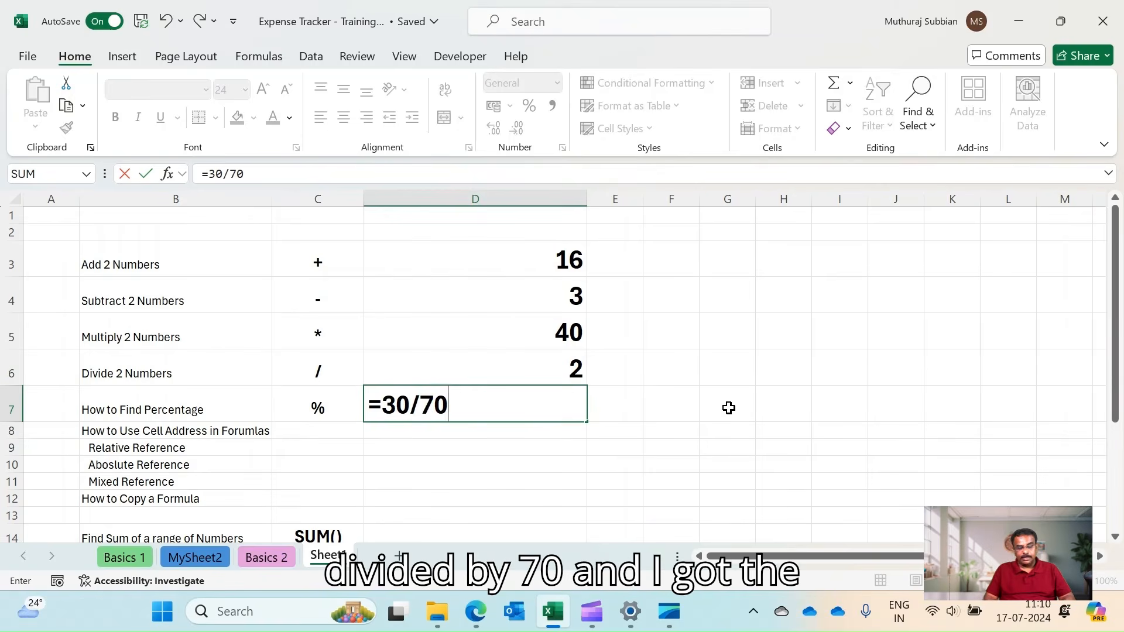
key(Return)
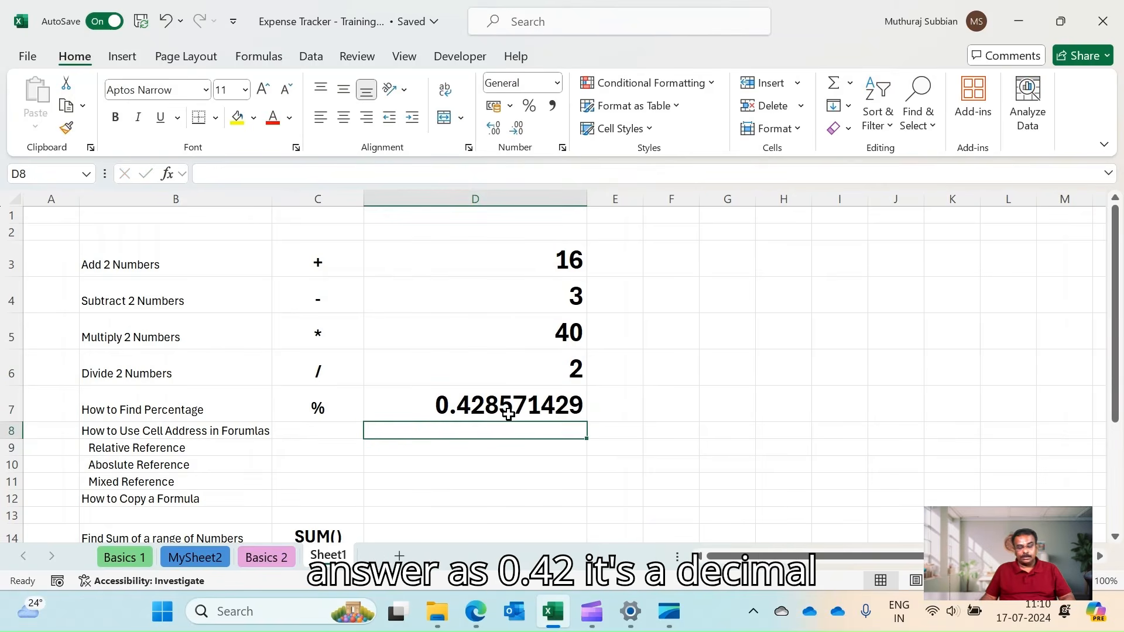
Step: Format the result in cell D7 as a percentage
click(504, 408)
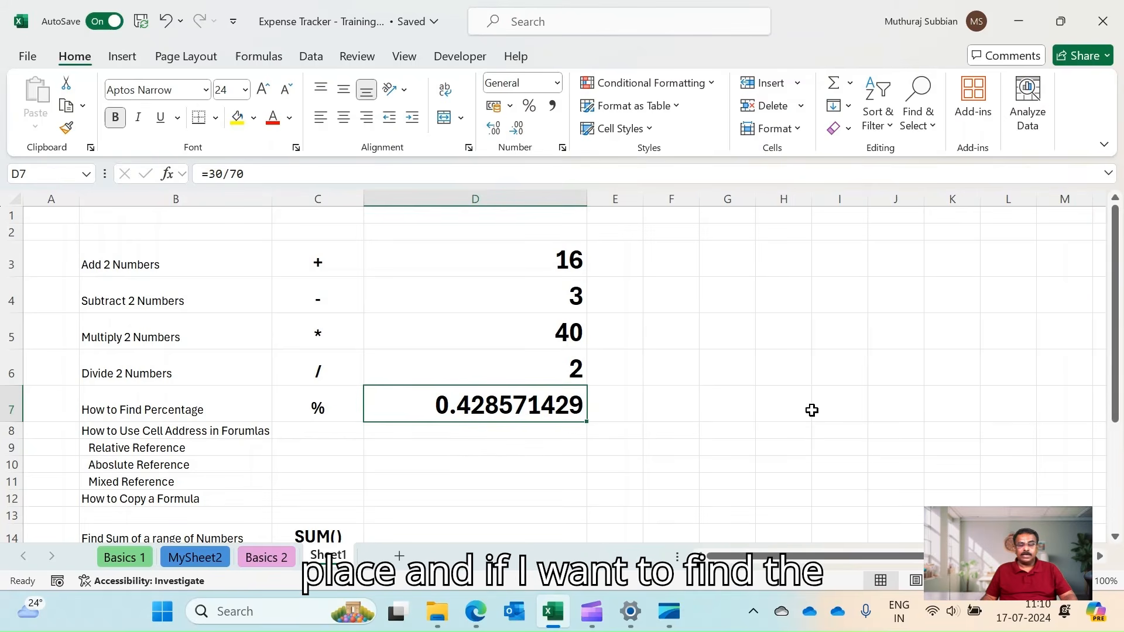
click(530, 111)
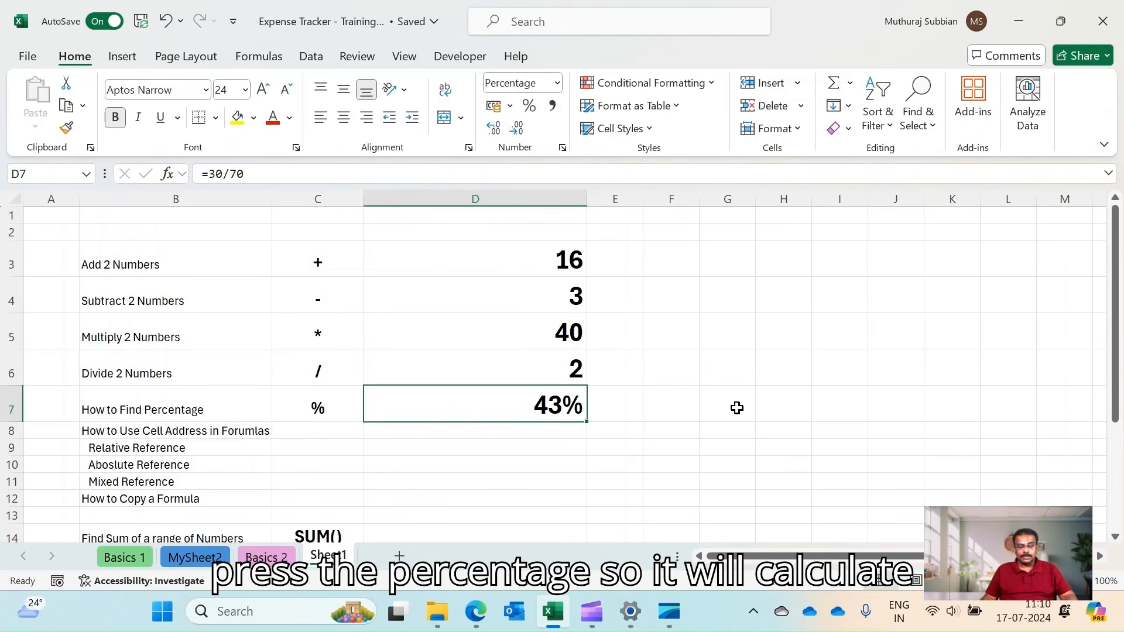
click(671, 399)
click(577, 404)
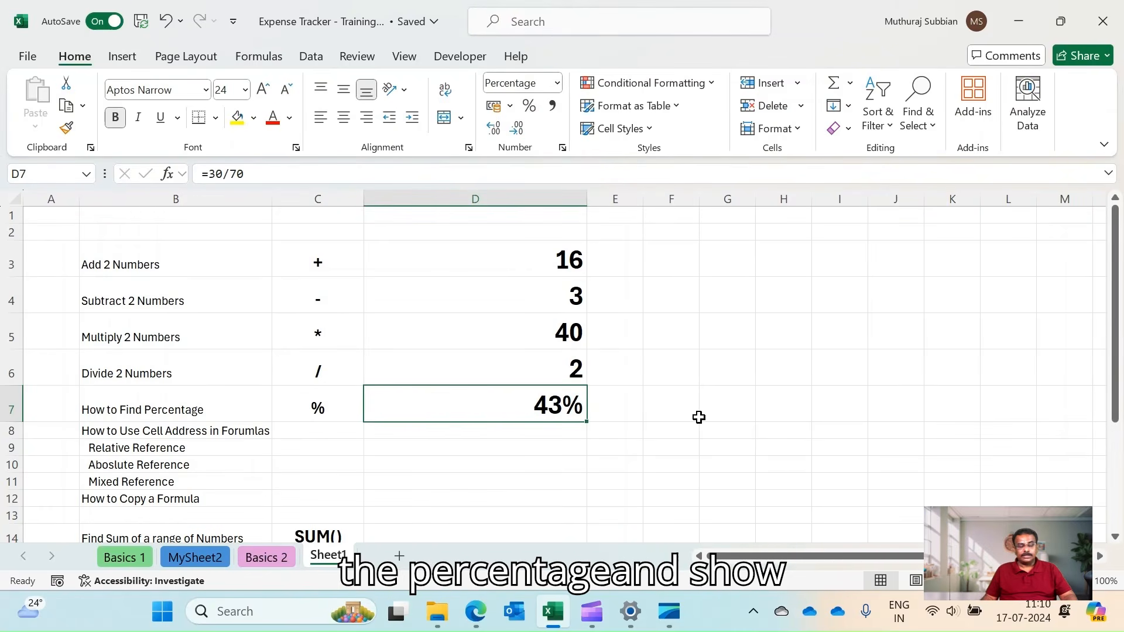
Step: Review the formulas with directly entered numbers in cells D3 and D4
click(544, 264)
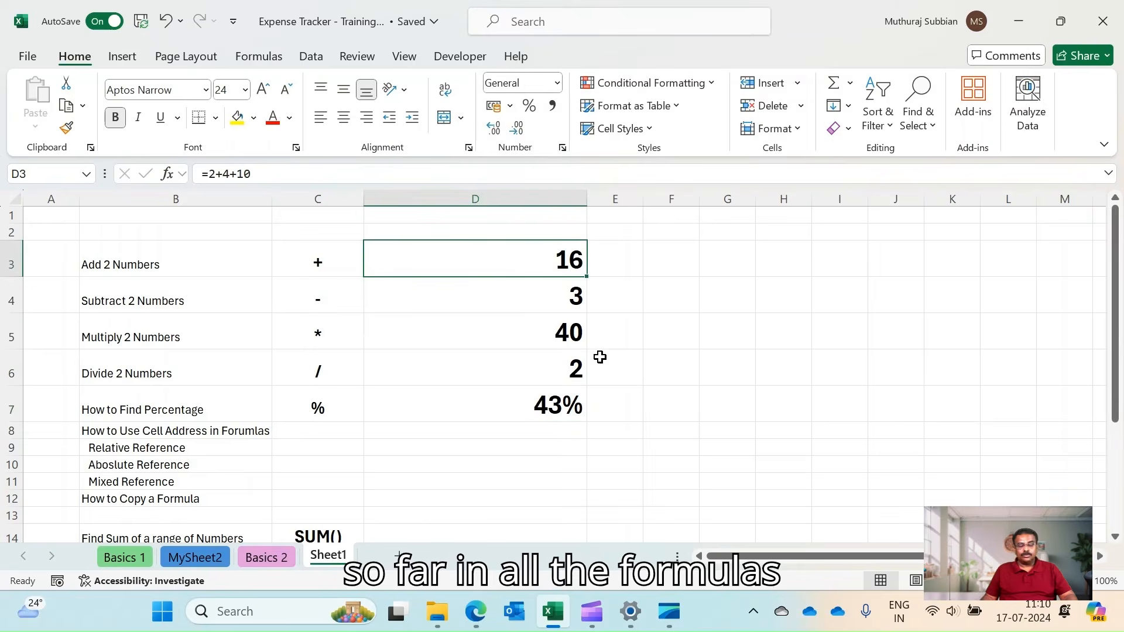
key(Down)
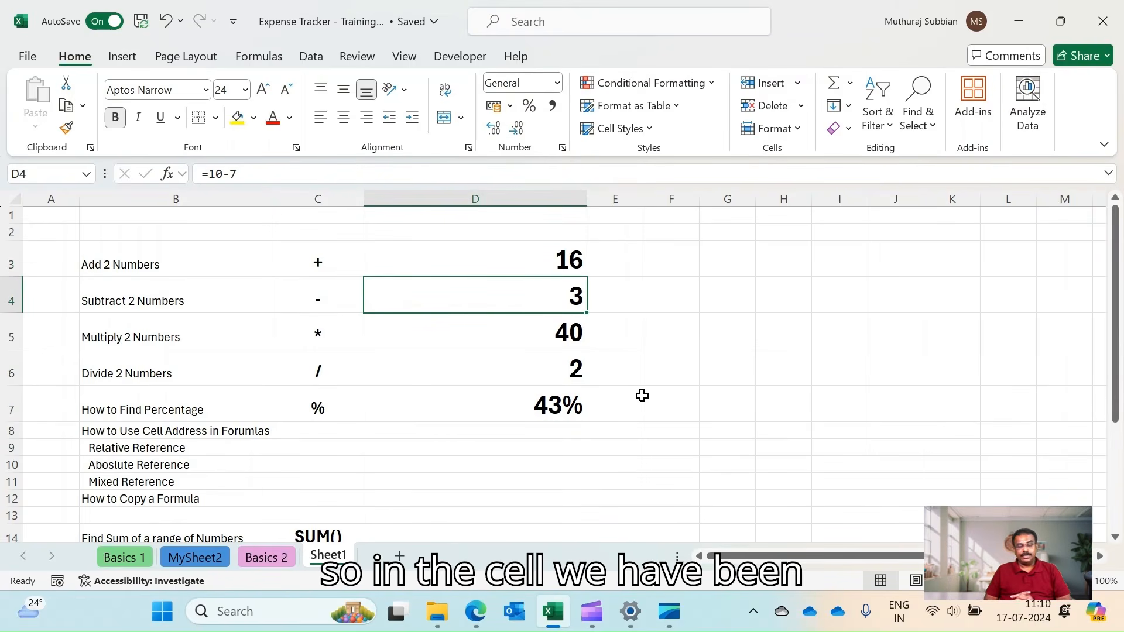
click(482, 261)
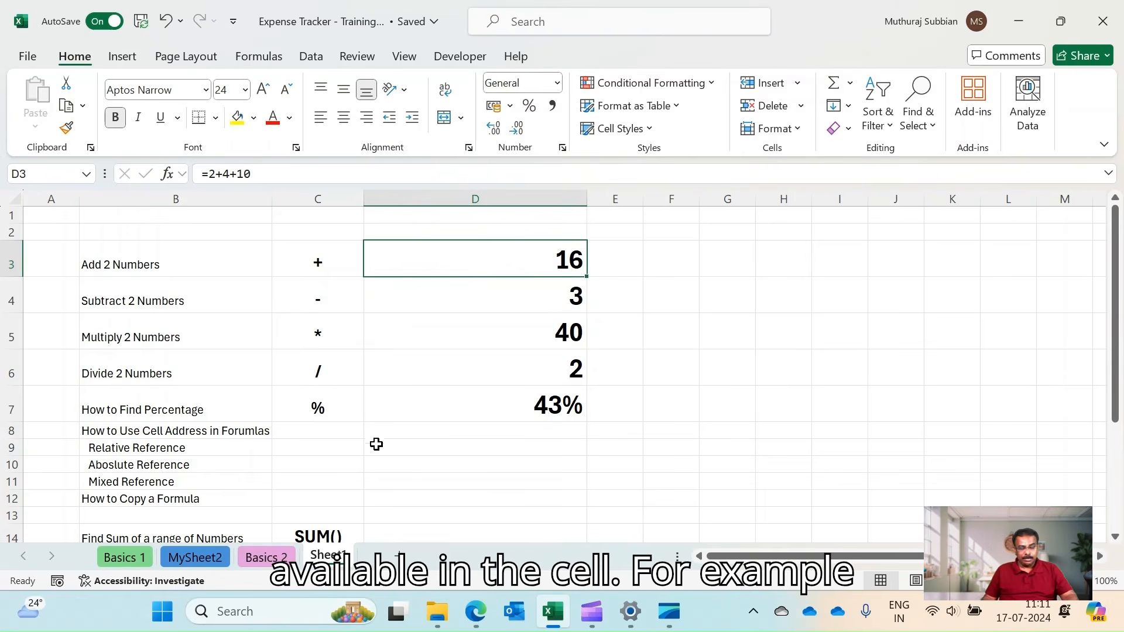
Step: Fill cells G4 to I4 with light blue
click(746, 290)
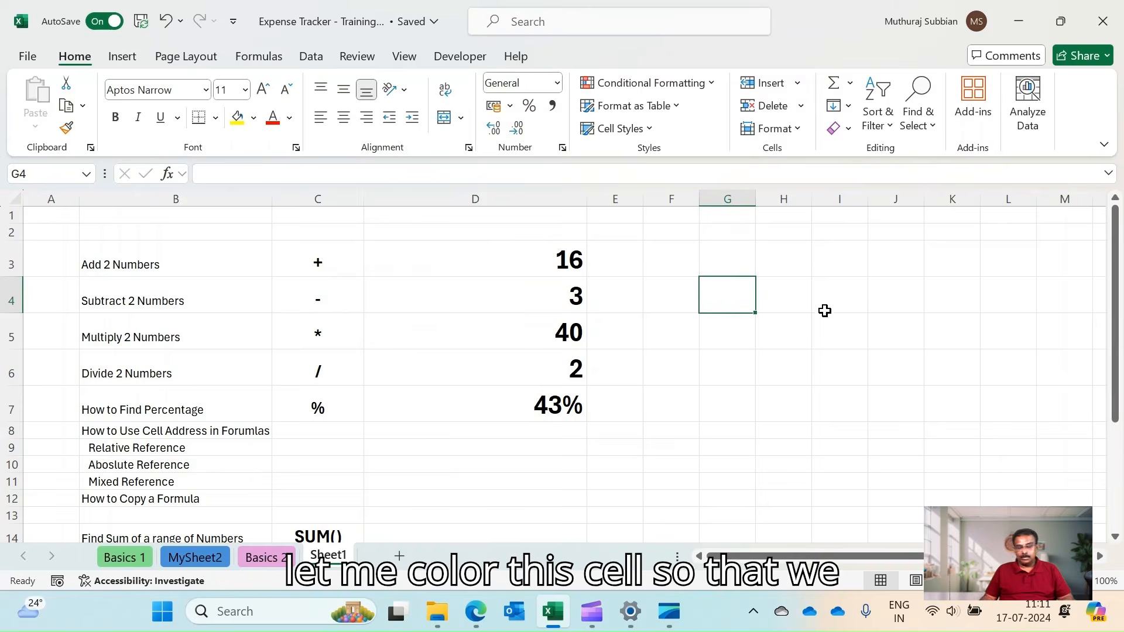
shift+click(789, 299)
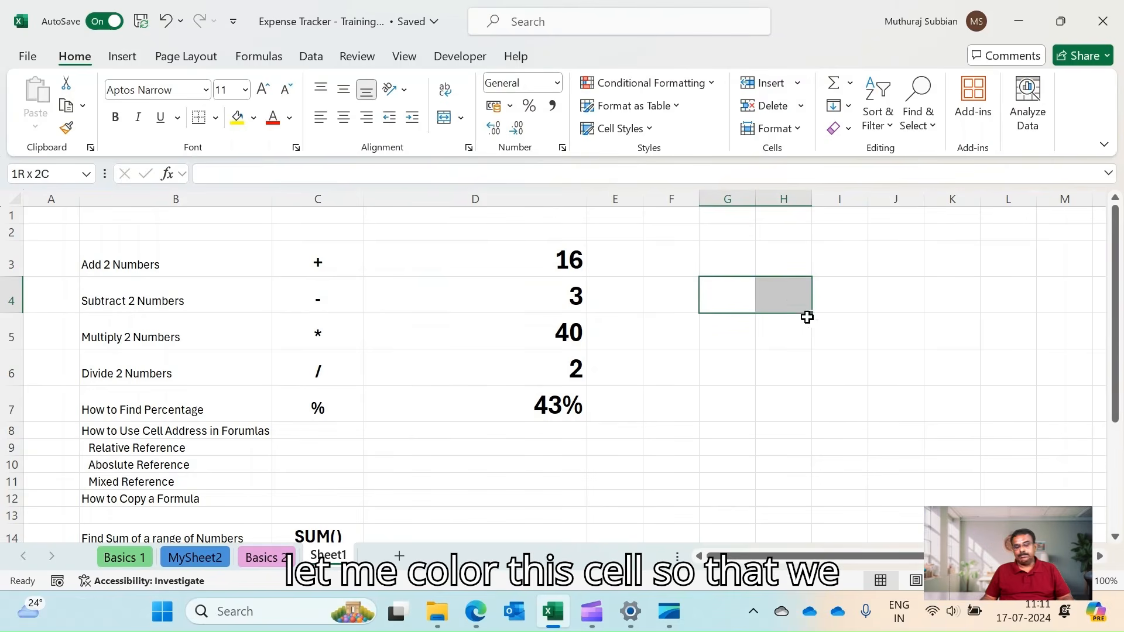
shift+click(859, 294)
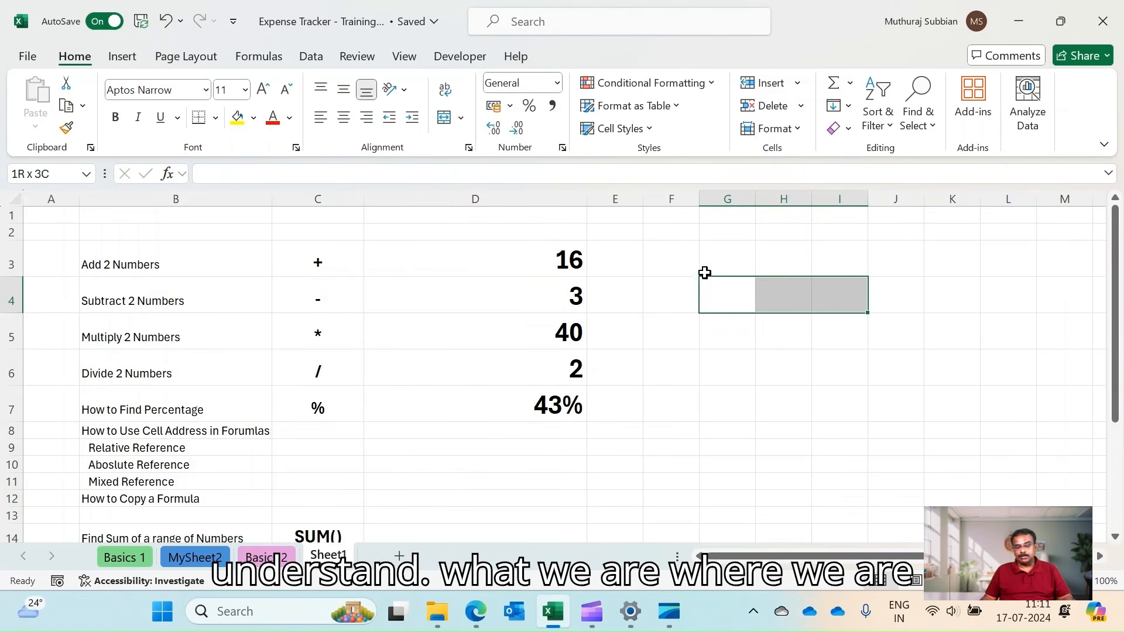
click(254, 118)
click(277, 182)
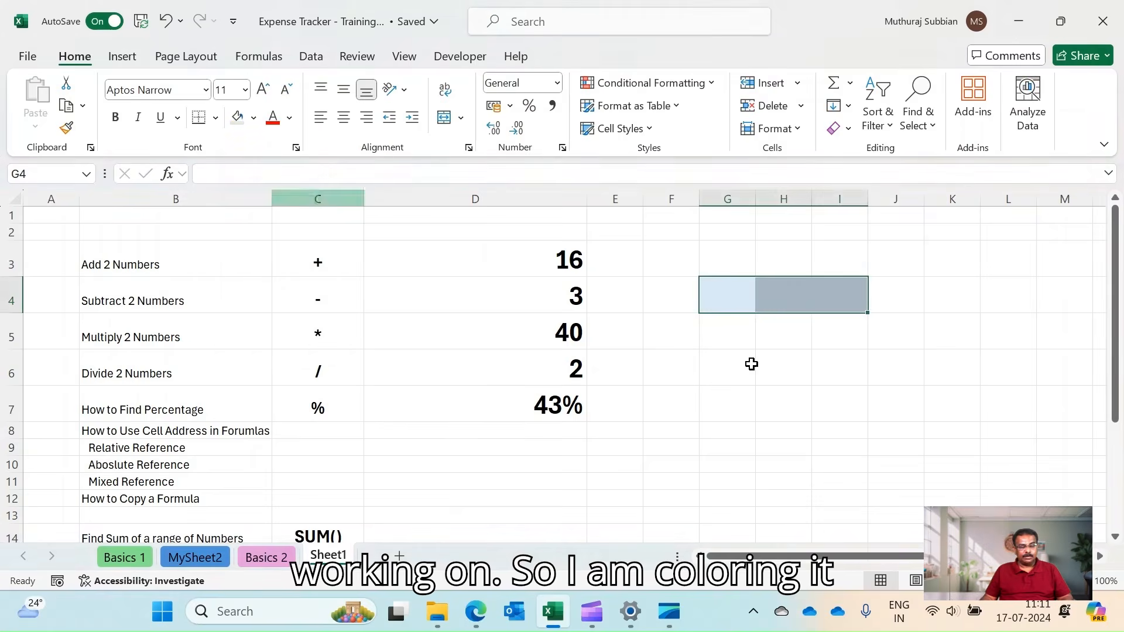
click(839, 404)
Step: Apply All Borders to cells G4 to I4
click(722, 293)
shift+click(848, 297)
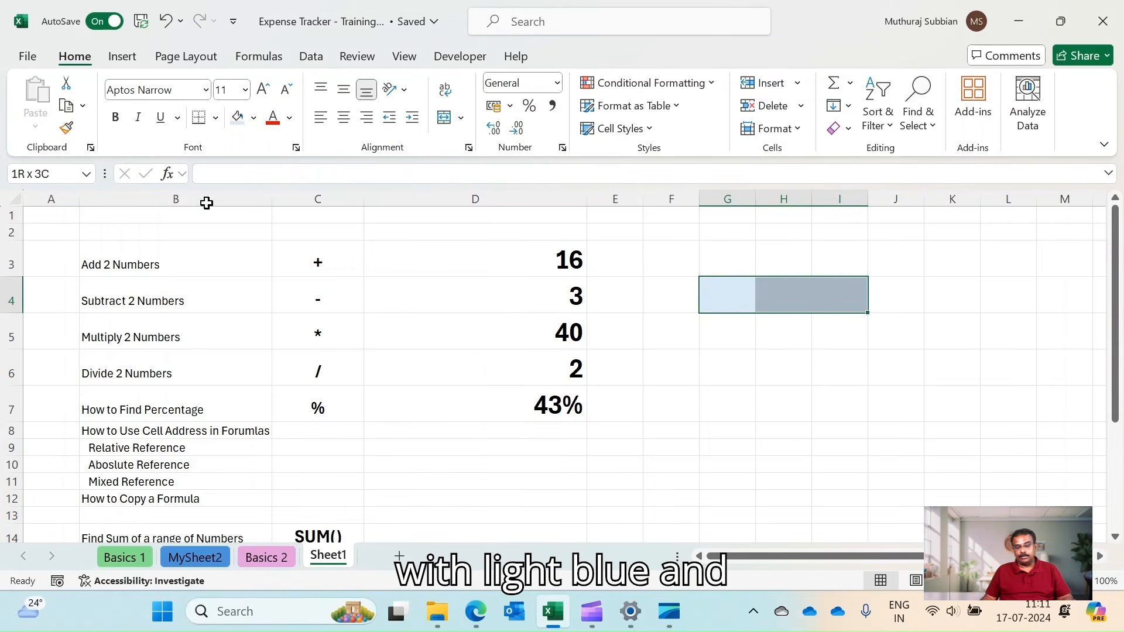
click(215, 119)
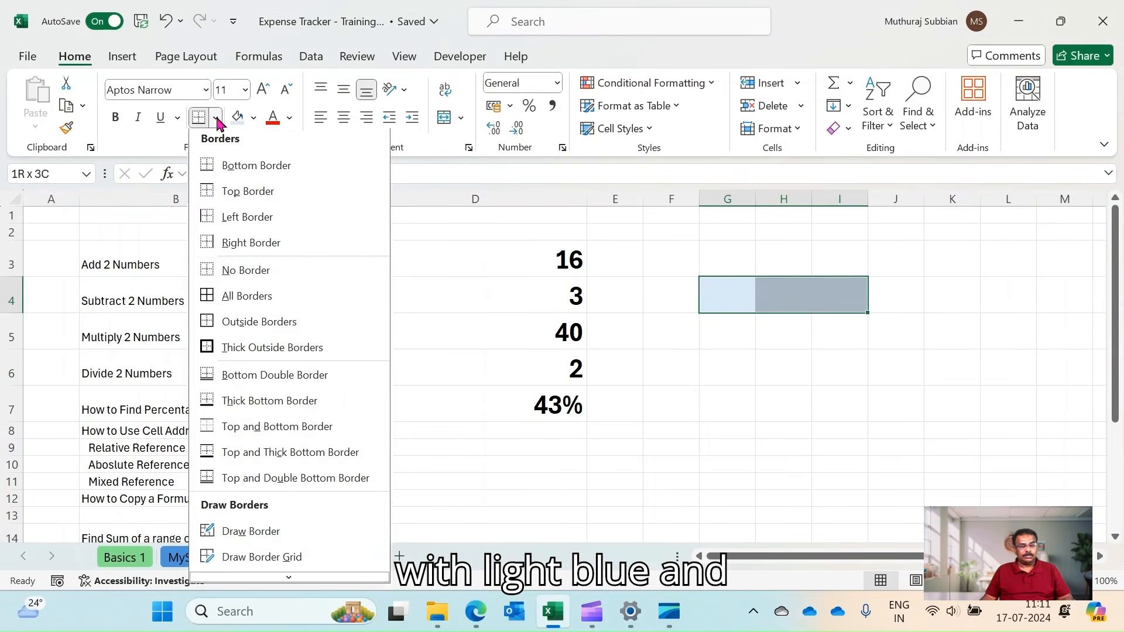
click(212, 297)
click(933, 382)
Step: Enter the value 10 in cell G4 and 15 in cell H4
click(742, 291)
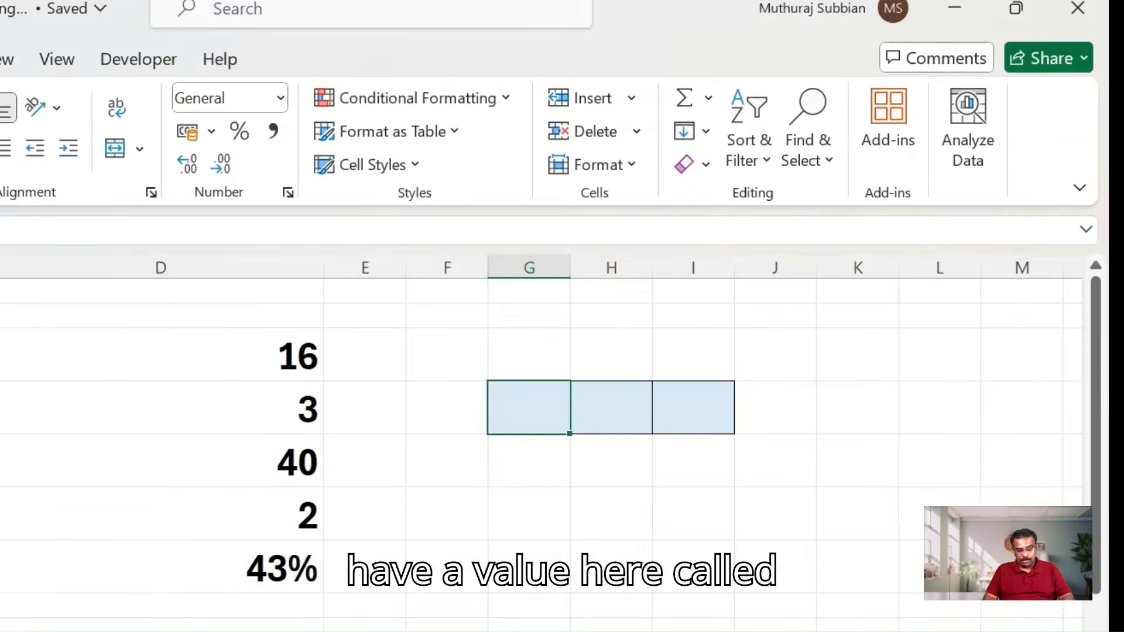
text(10)
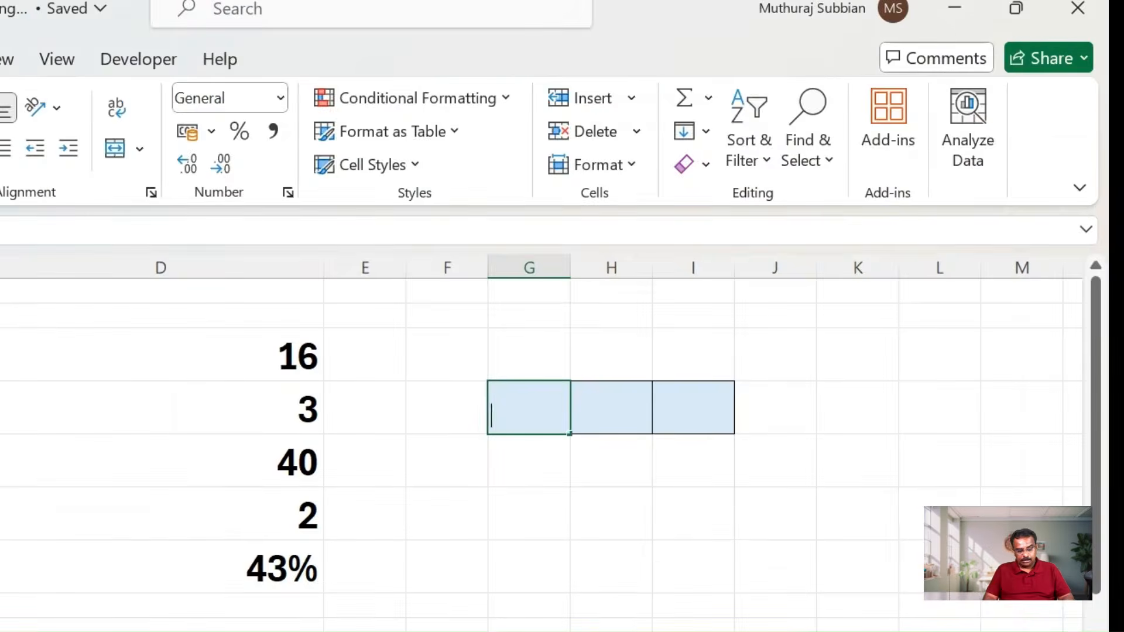
key(Tab)
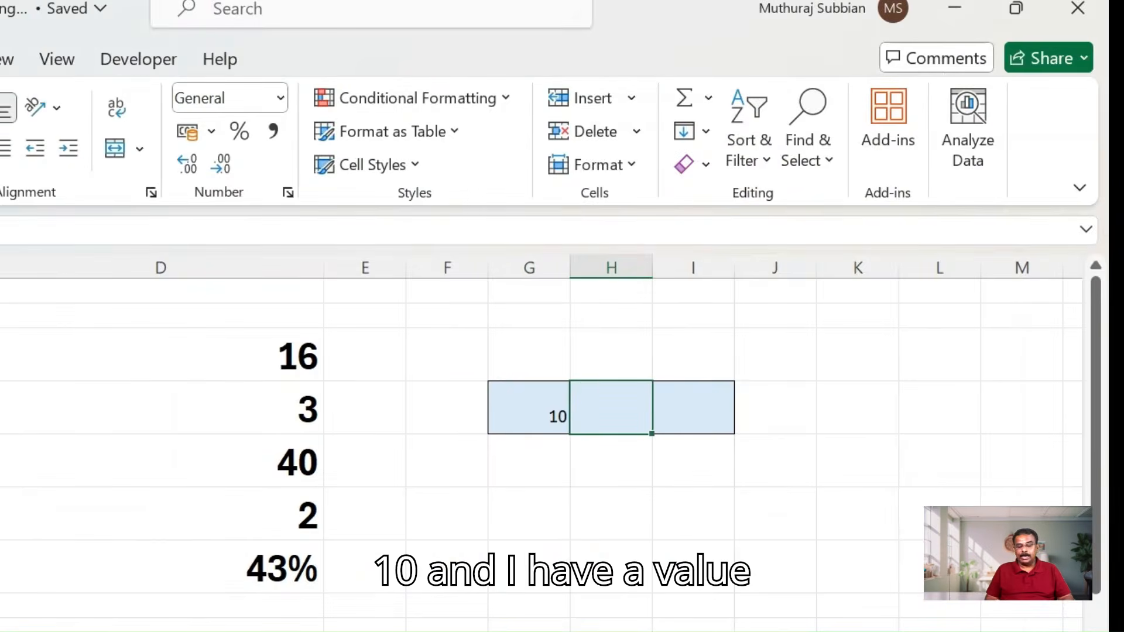
text(15)
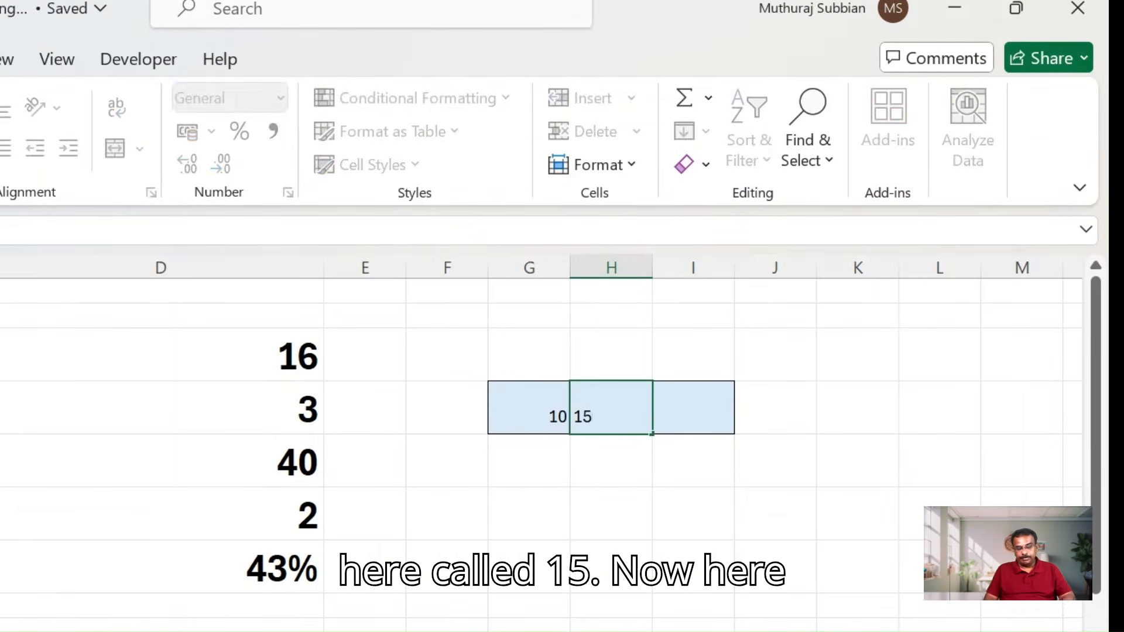
key(Tab)
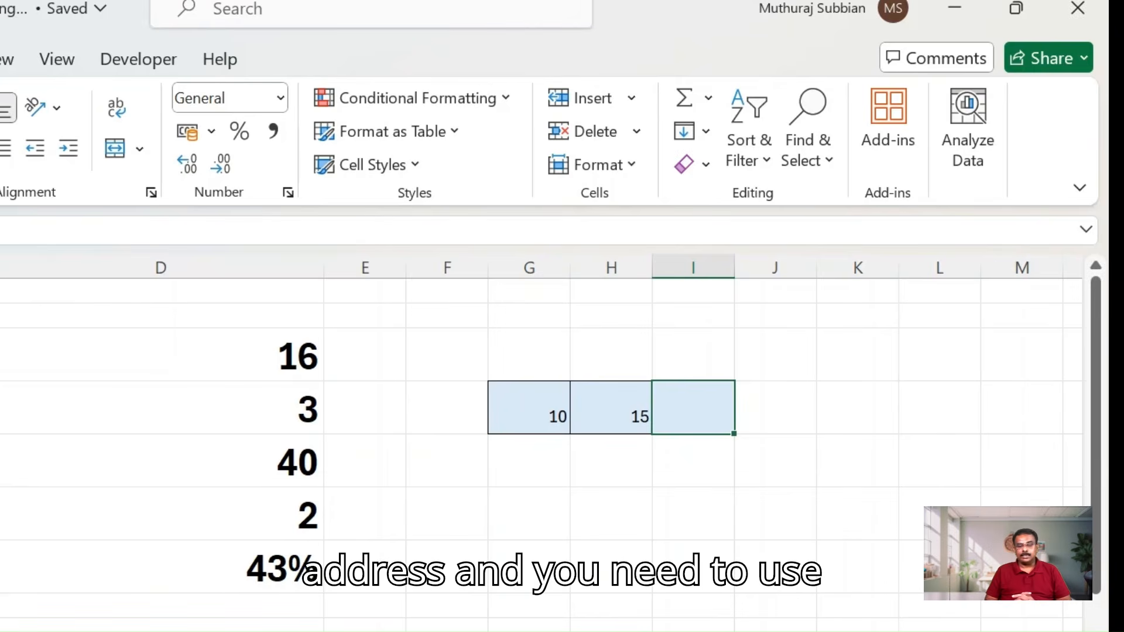
Step: Enter the formula =G4+H4 in cell I4, referencing the two number cells by address
text(=)
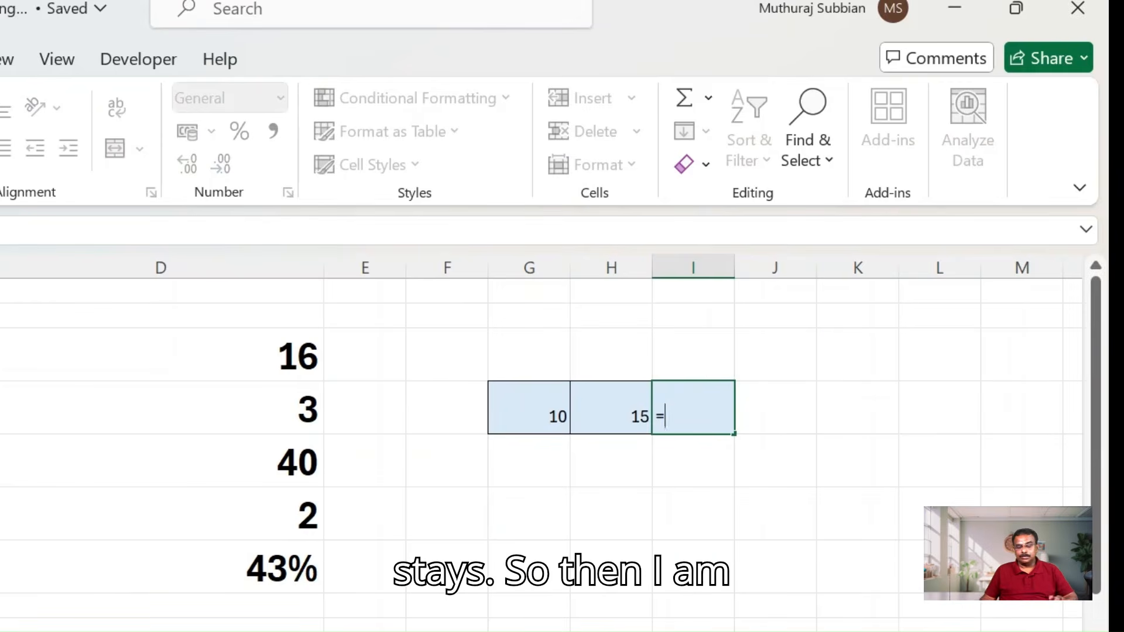
click(531, 405)
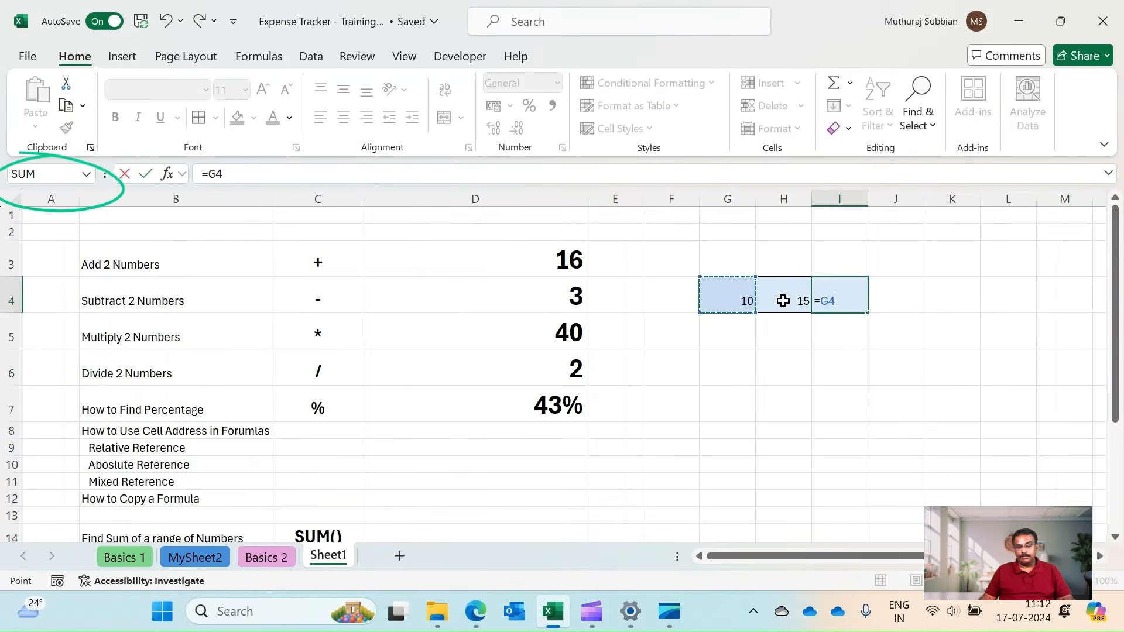
text(+)
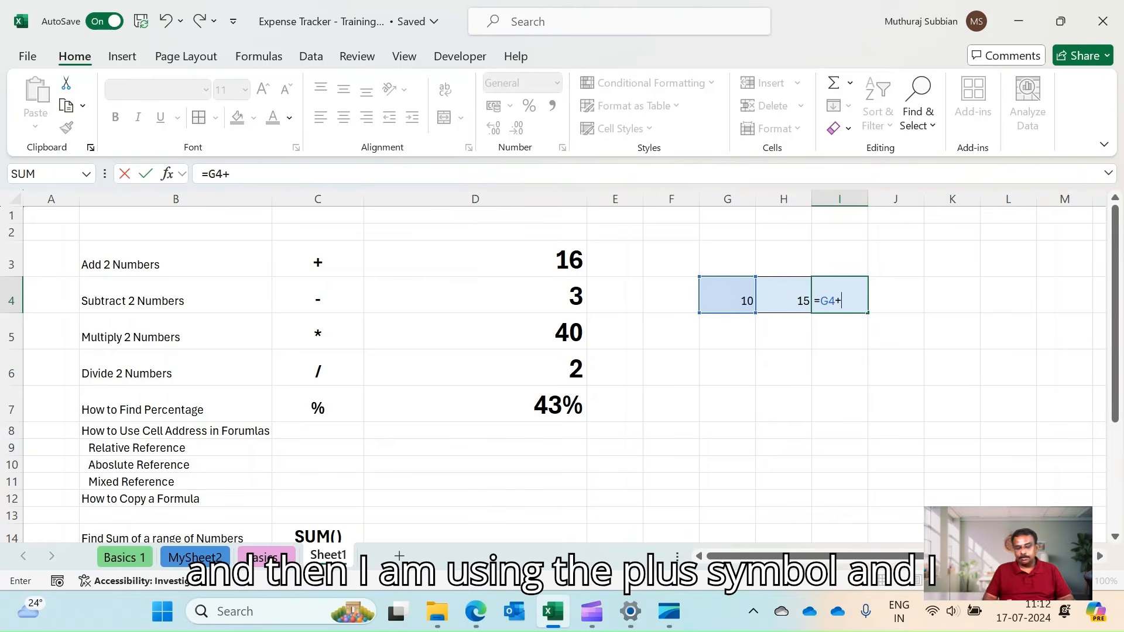
click(788, 299)
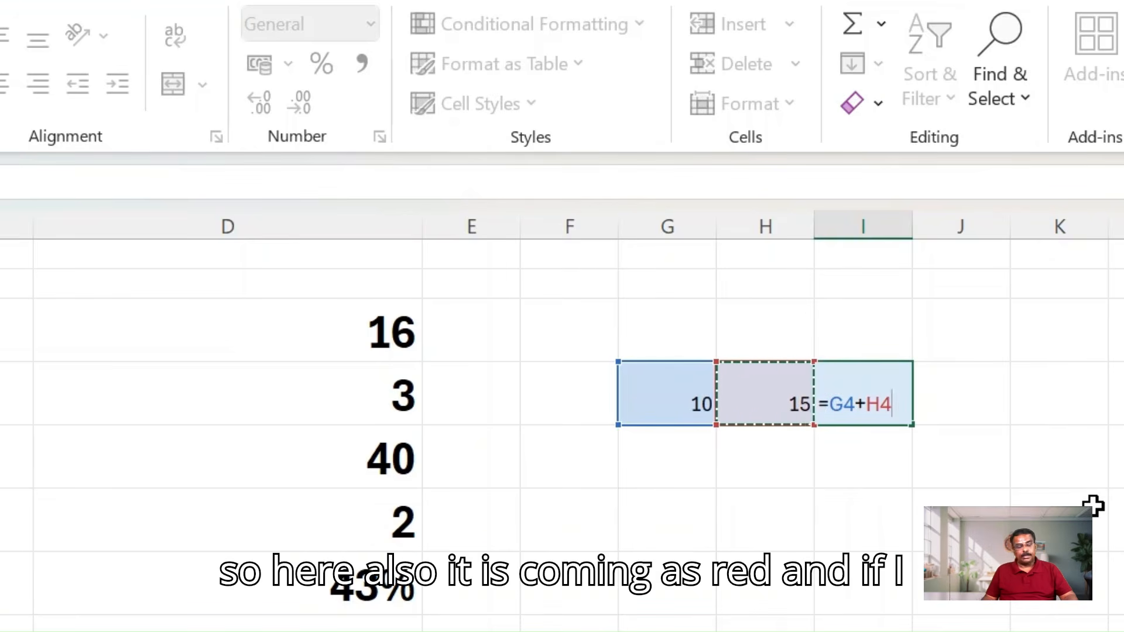
key(Return)
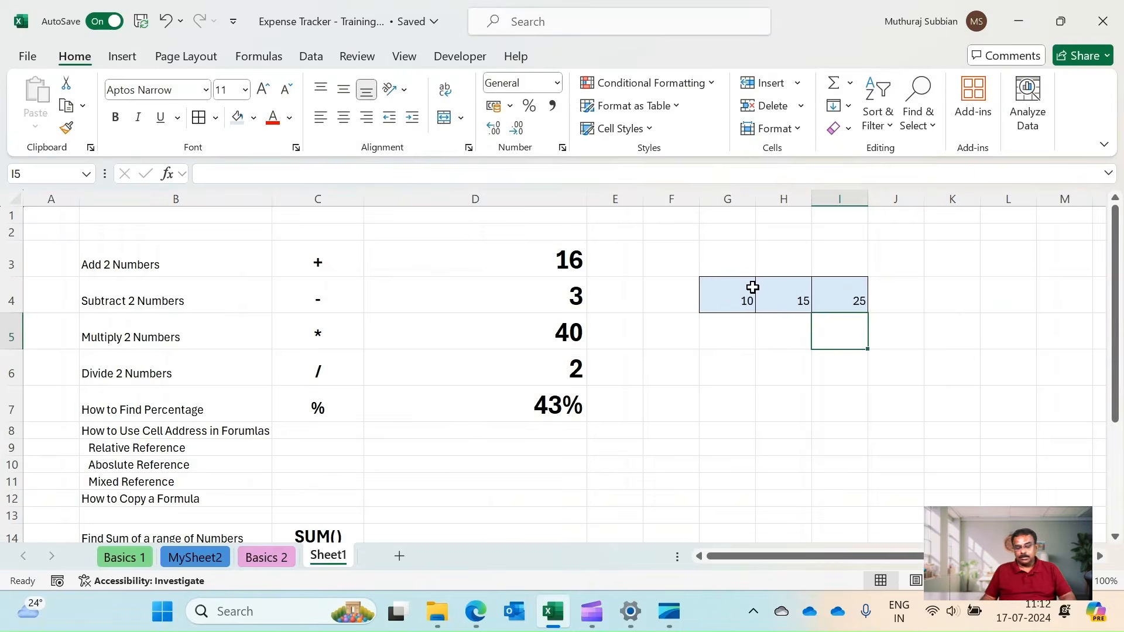
Step: Set the value in cell G4 to 25
click(751, 288)
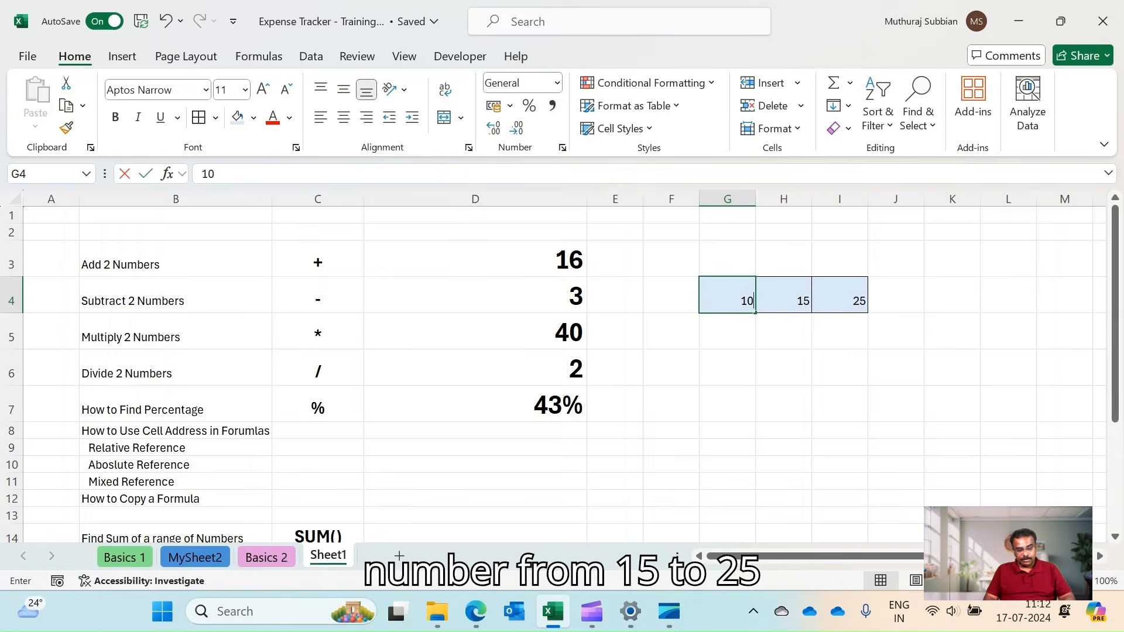
text(25)
key(Return)
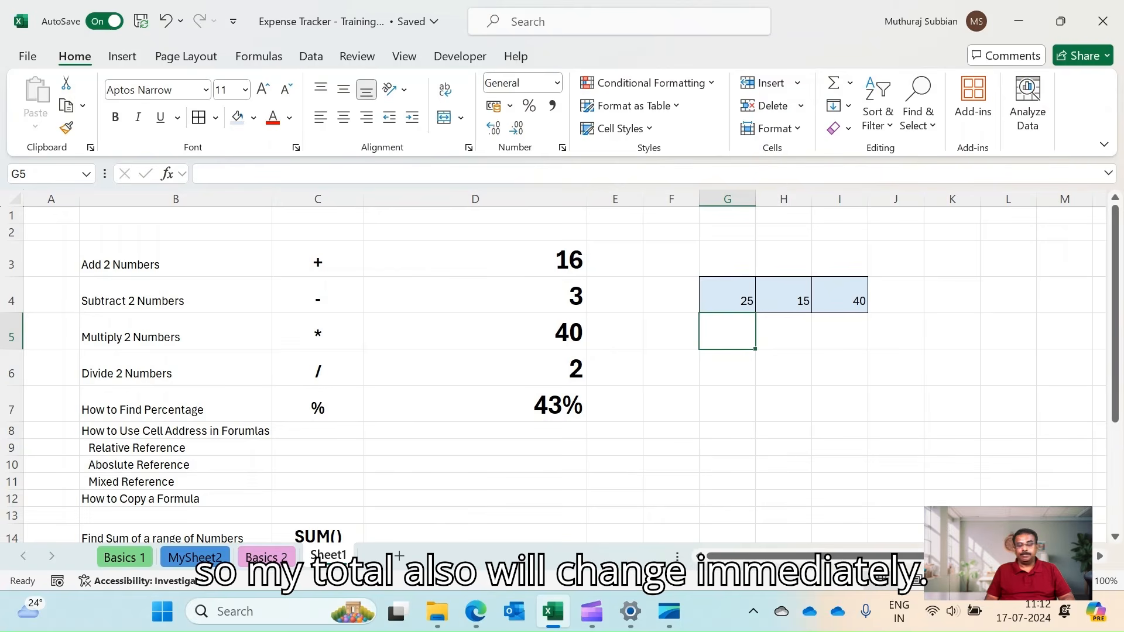
Step: Move cells G4 to I4 up one row to G3:I3, level with the "Add 2 Numbers" row
drag(726, 298, 835, 303)
key(ctrl+x)
key(Up)
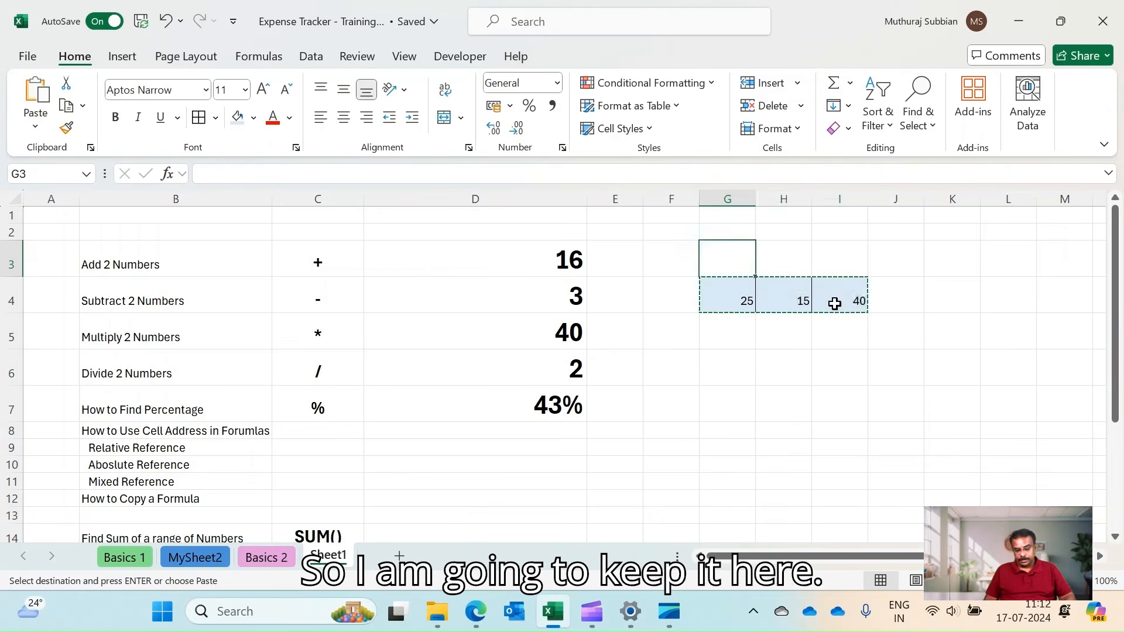
key(Return)
key(Down)
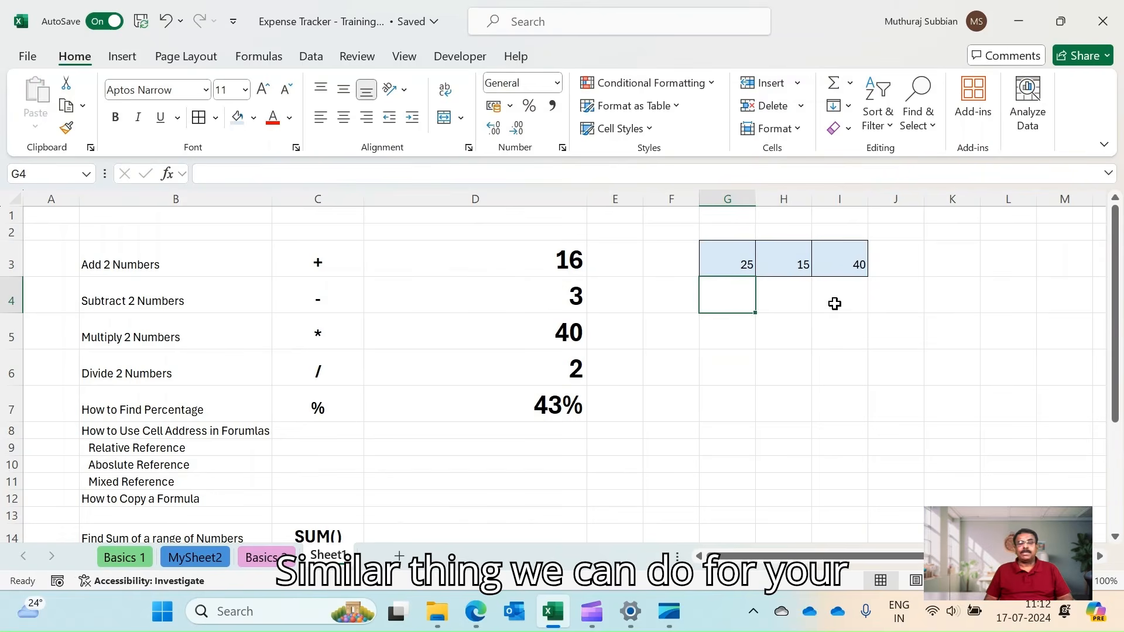
Step: Copy the formatting of G3:I3 onto the range G4:I7 with Format Painter
key(Up)
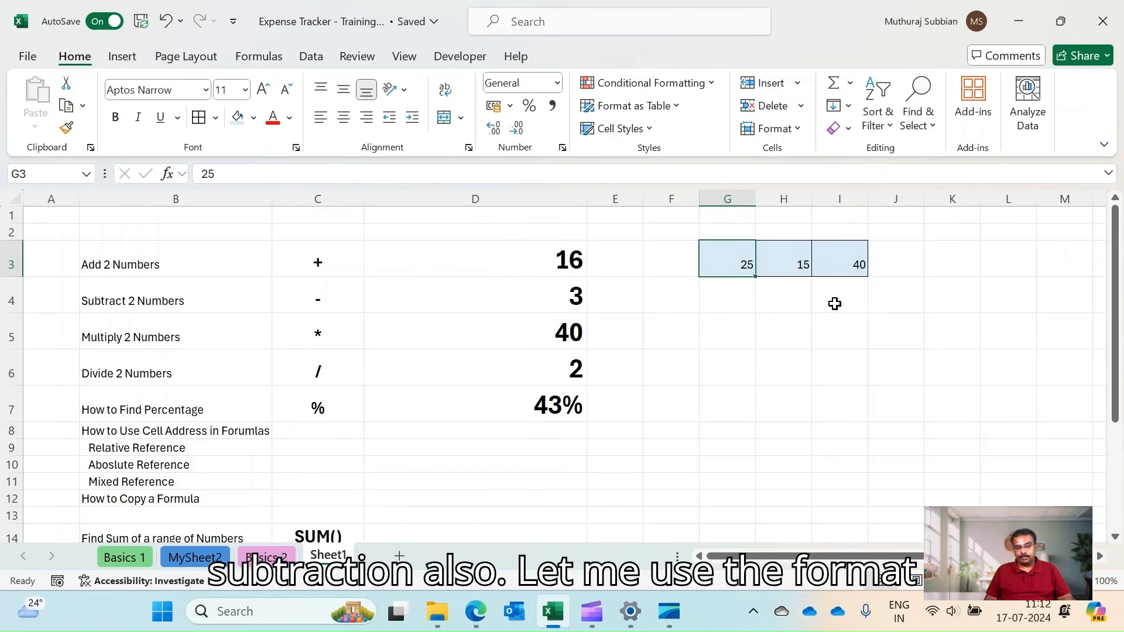
key(shift+Right)
key(shift+Right)
click(66, 127)
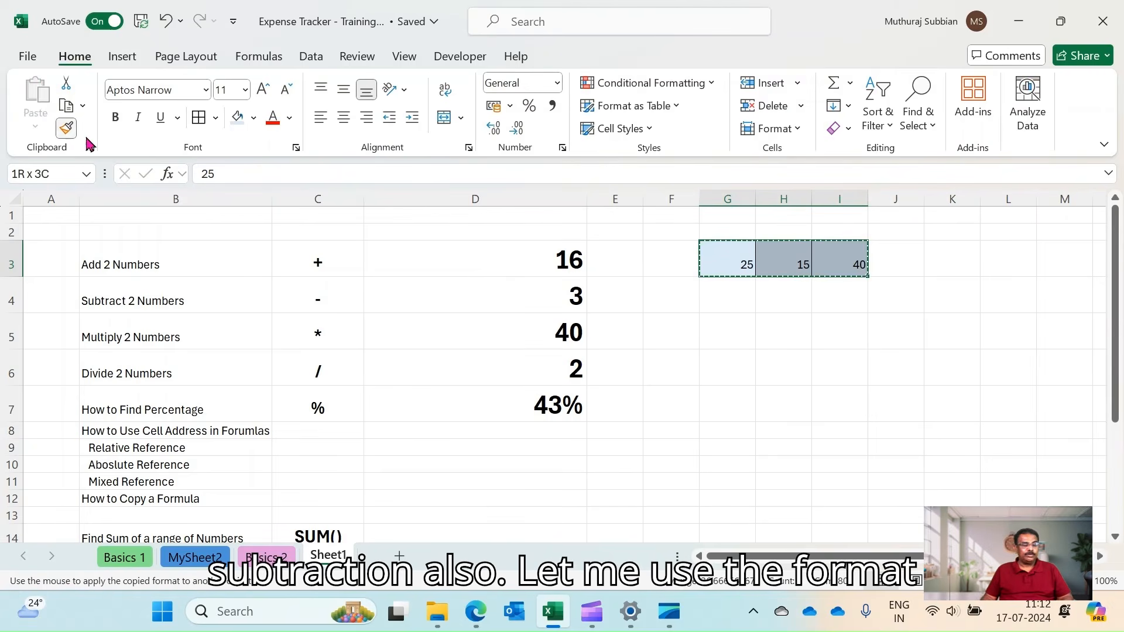
click(726, 309)
mouse_move(726, 308)
mouse_down()
mouse_move(775, 384)
mouse_move(829, 402)
mouse_up()
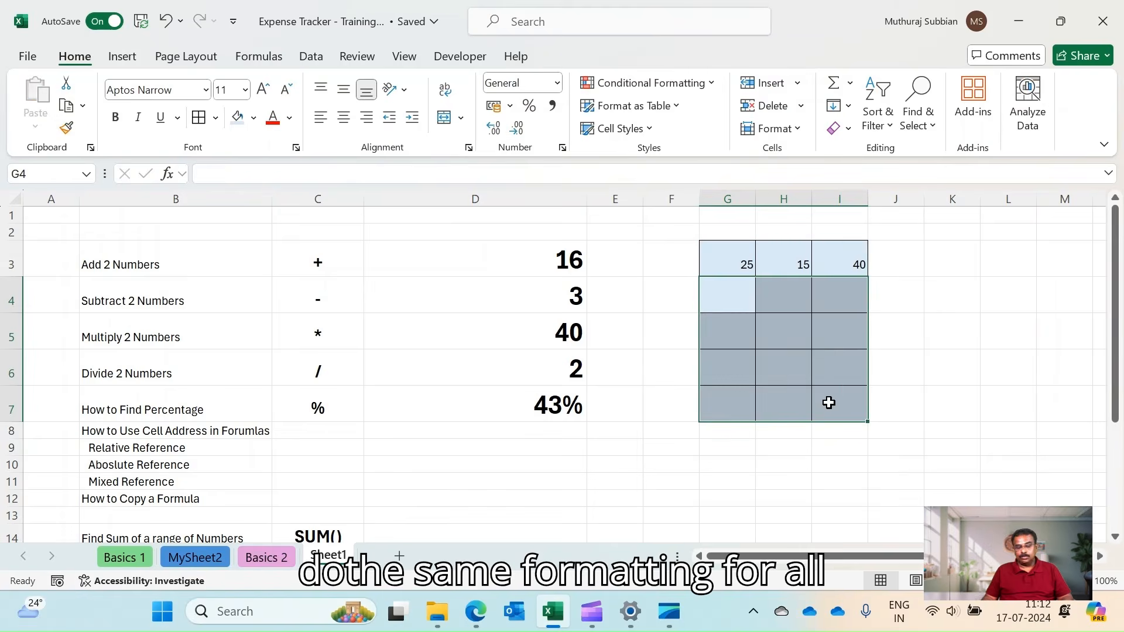
click(737, 307)
Step: Make the range G3:I7 bold and set its font size to 14
click(732, 263)
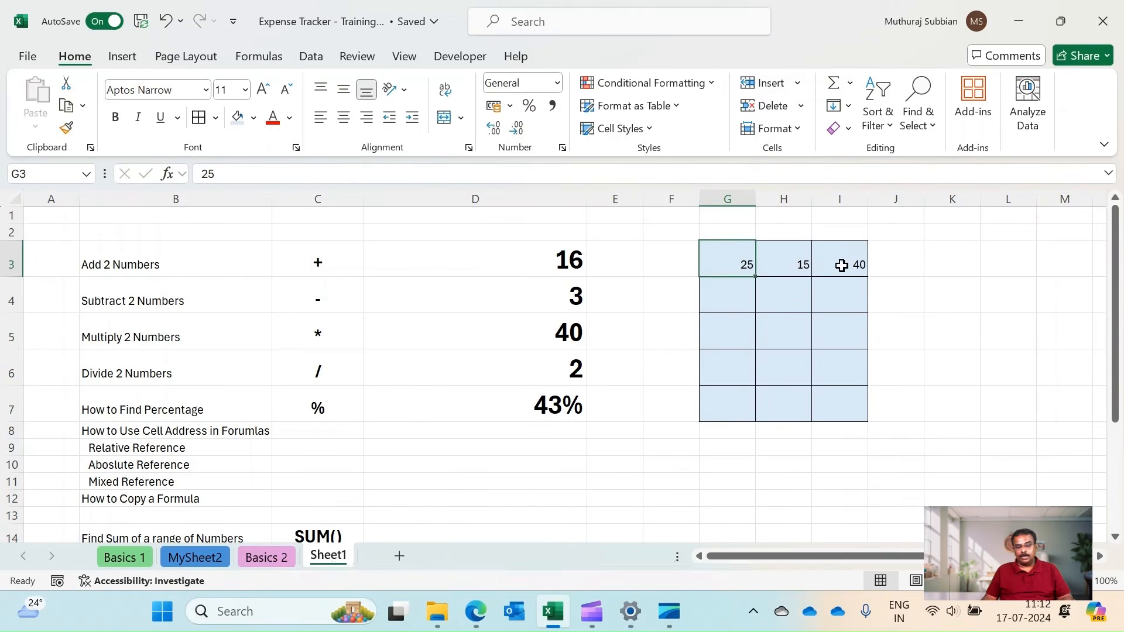
shift+click(840, 263)
shift+click(834, 403)
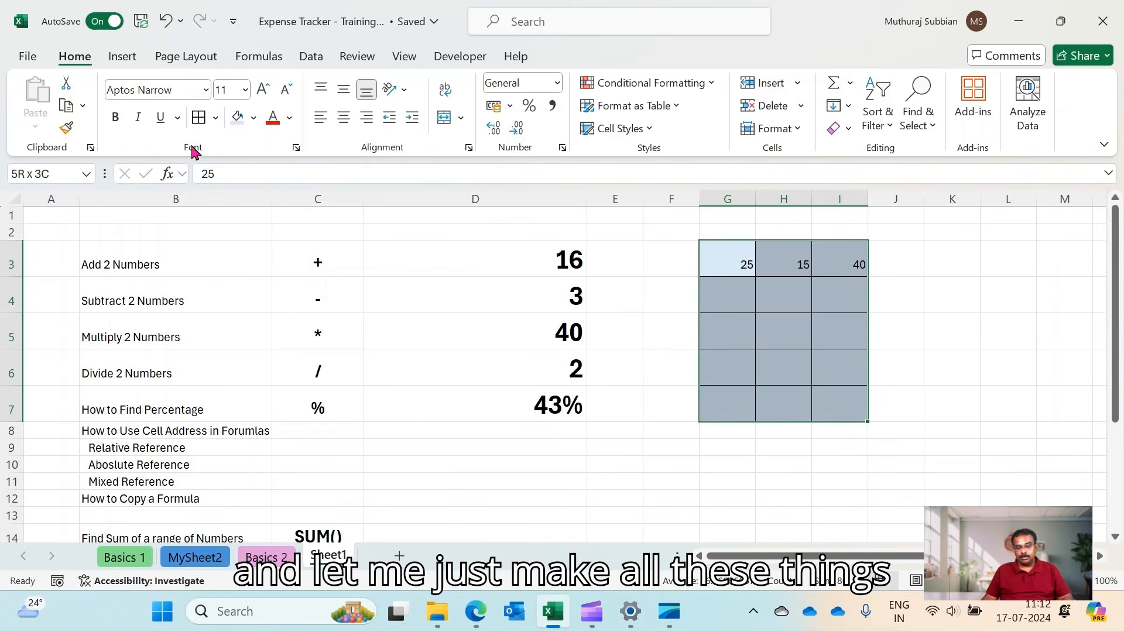
click(116, 117)
click(262, 89)
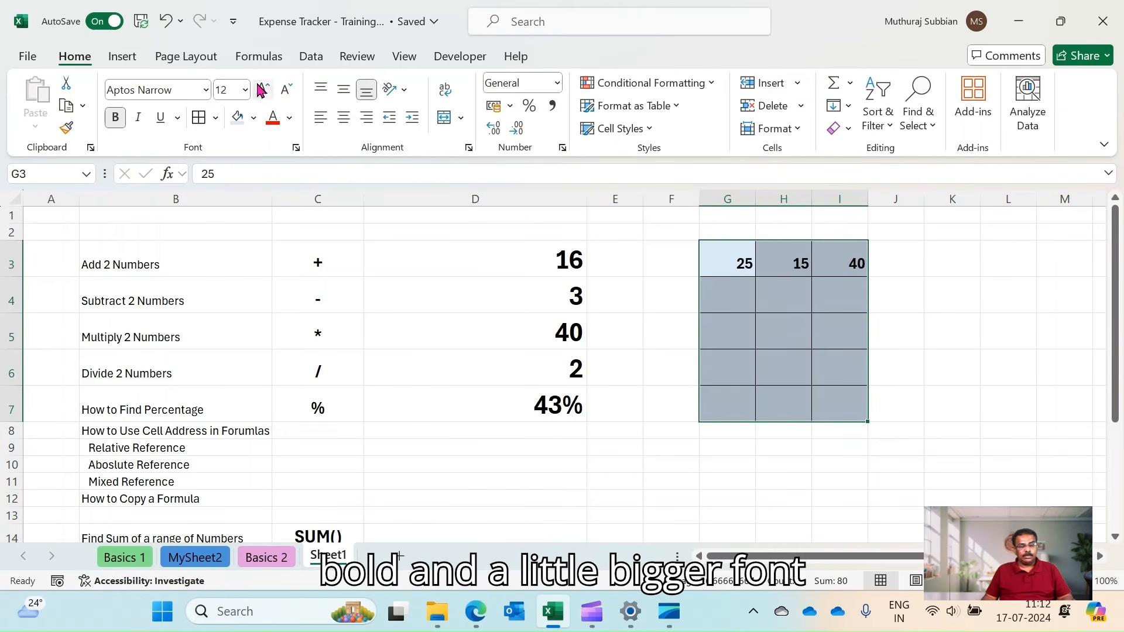
click(263, 89)
click(754, 313)
Step: Fill the result cells I3 to I7 with light orange
click(846, 268)
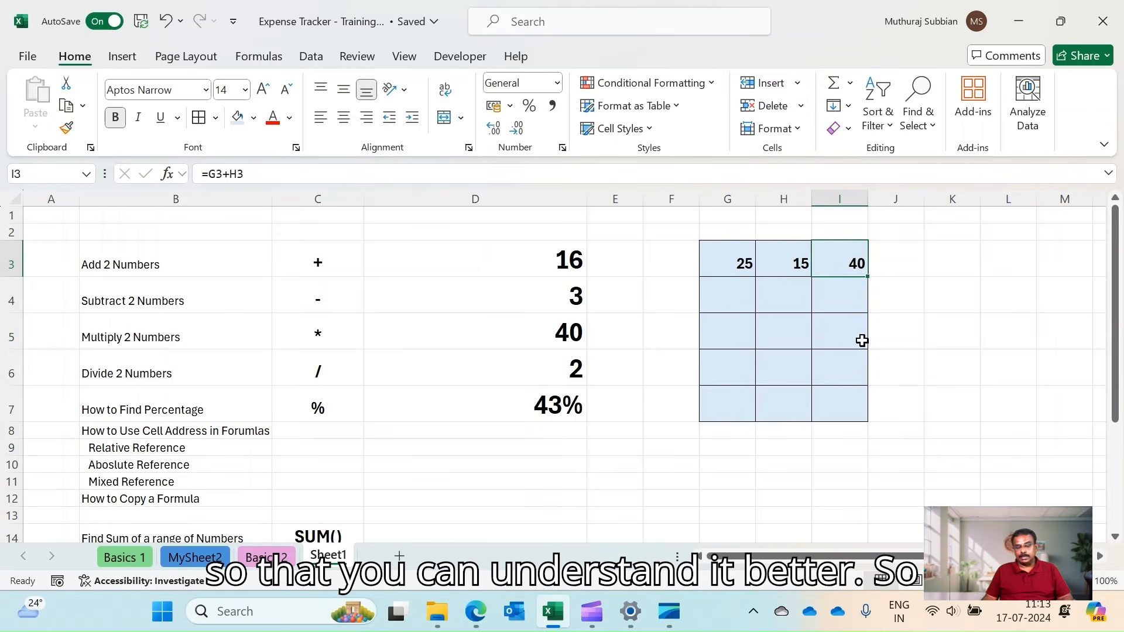
shift+click(827, 395)
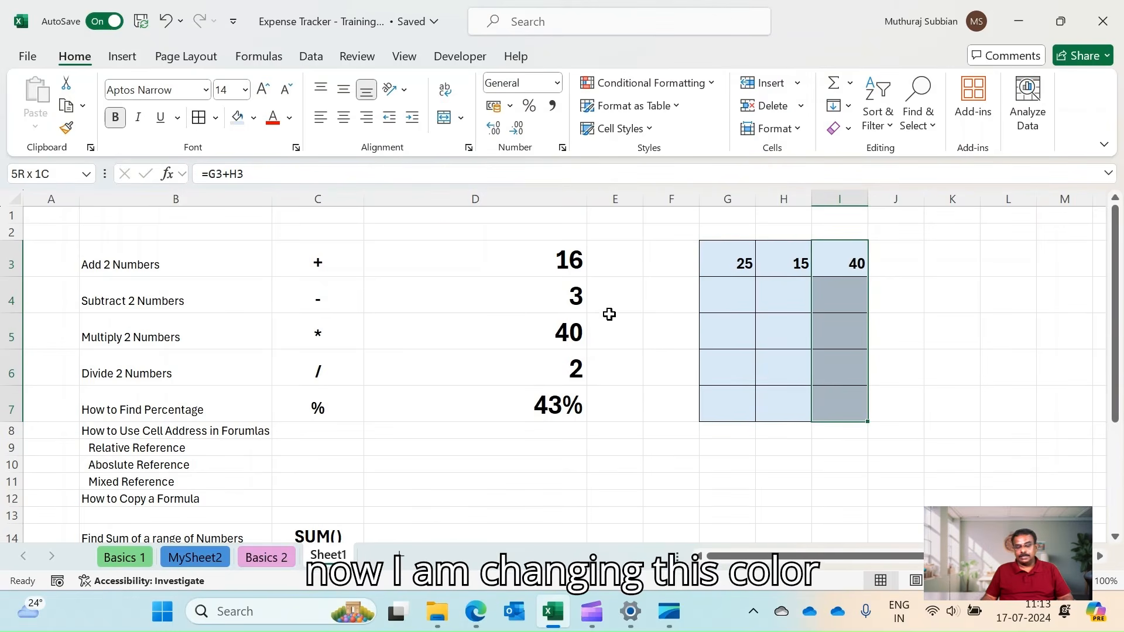
click(254, 118)
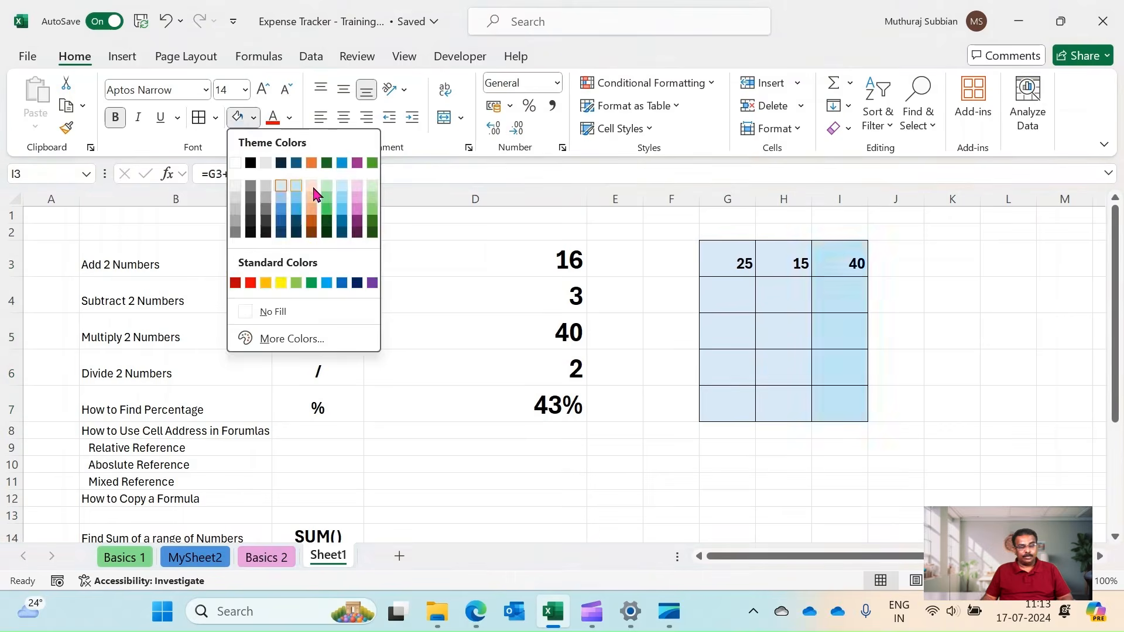
click(312, 180)
click(929, 285)
Step: Check the input values in cells G3 and H3 and the formula in I3
click(732, 255)
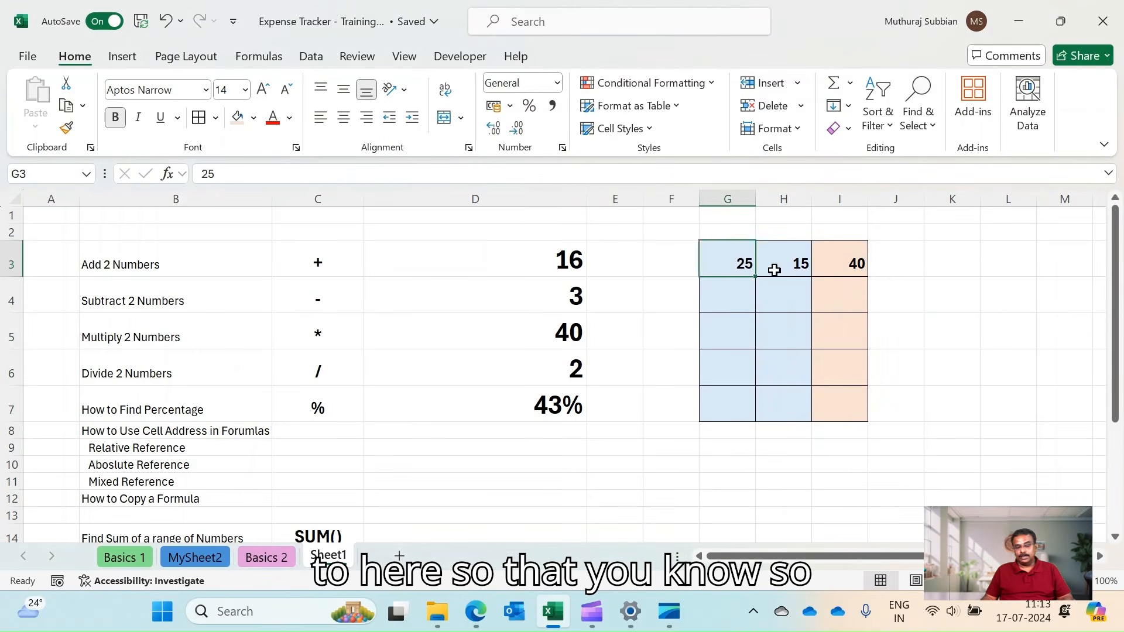
click(776, 261)
click(736, 261)
click(772, 261)
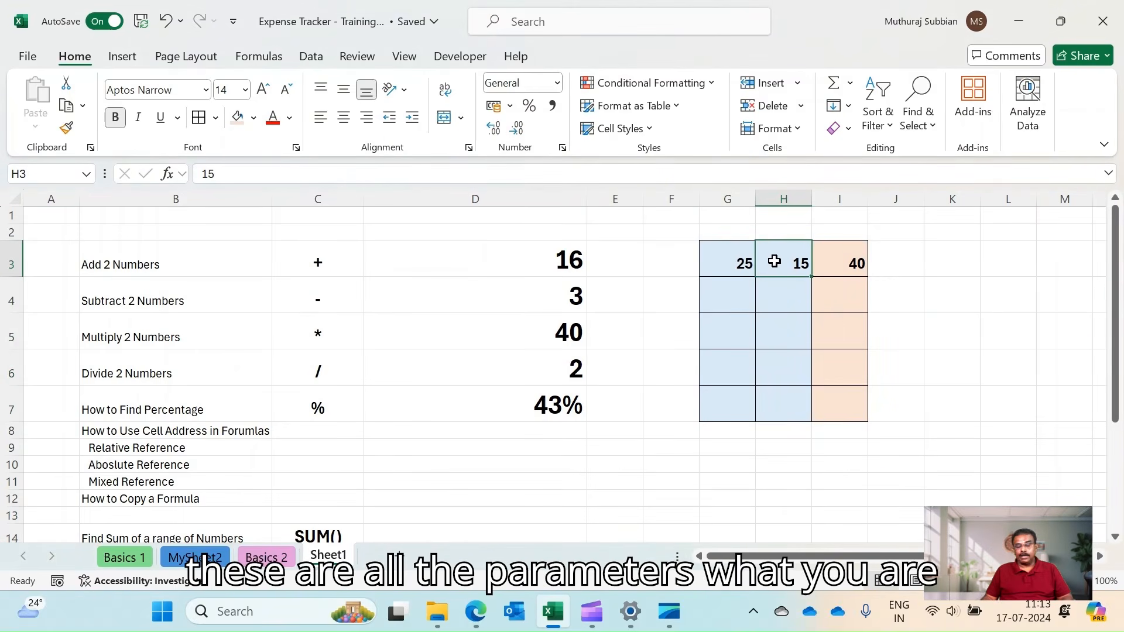
click(843, 259)
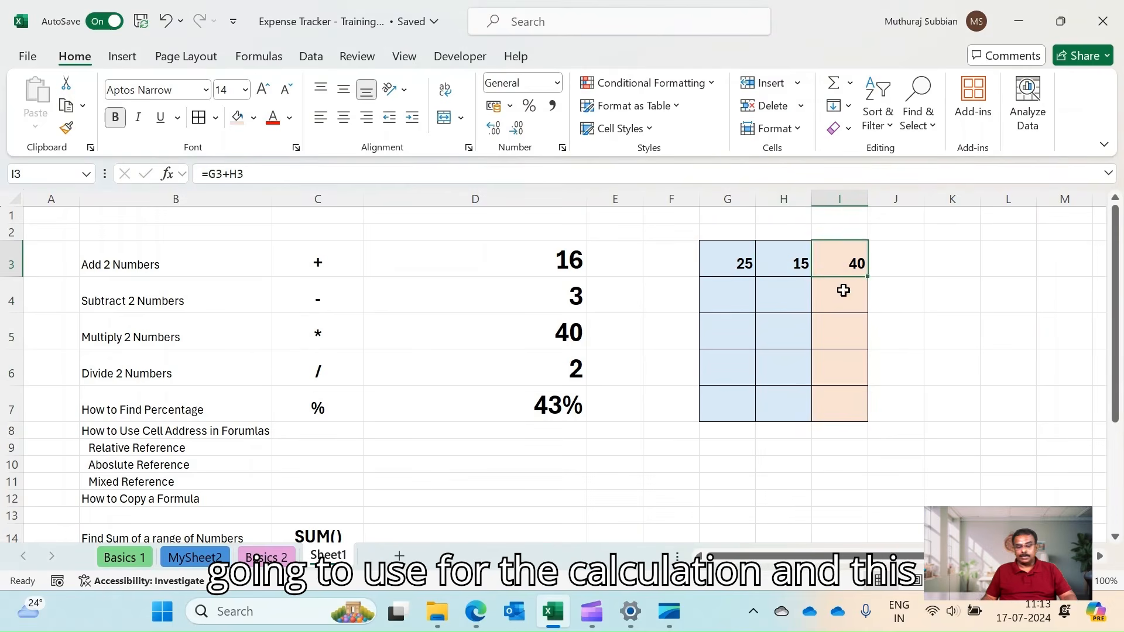
Step: Enter the column headings A, B and Result in cells G2, H2 and I2
click(723, 236)
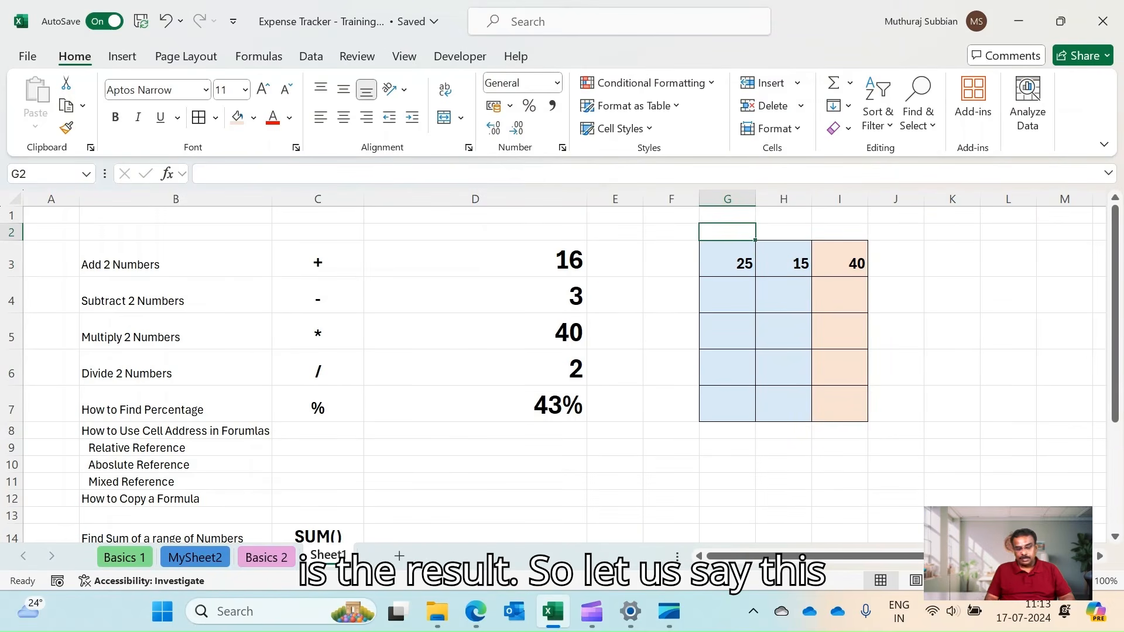
text(A)
key(Tab)
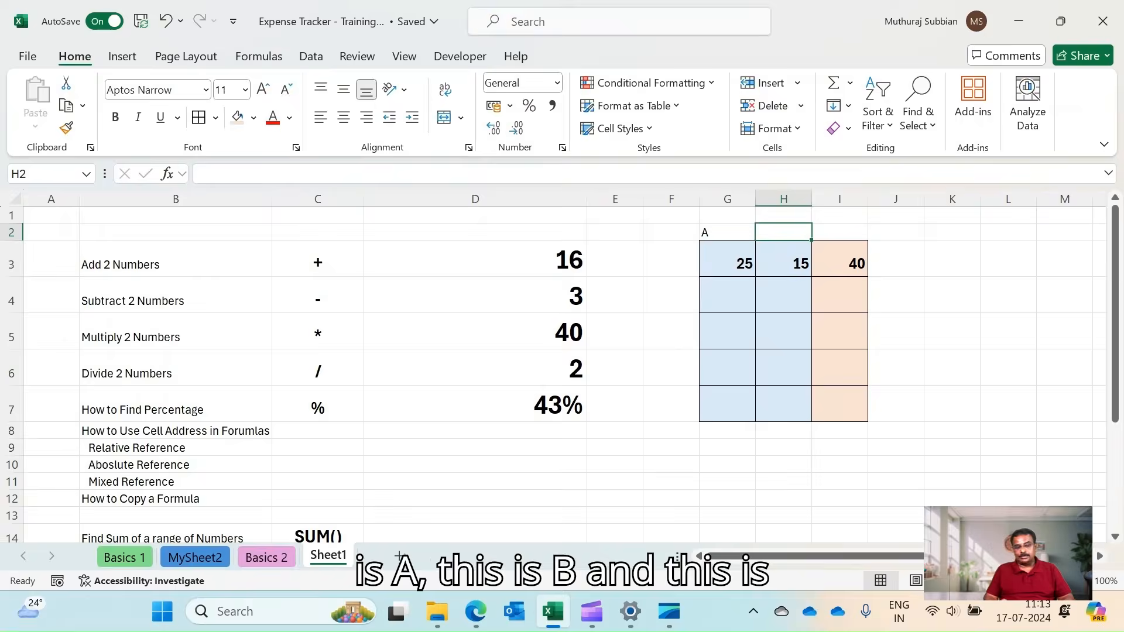
text(B)
key(Tab)
text(Resu)
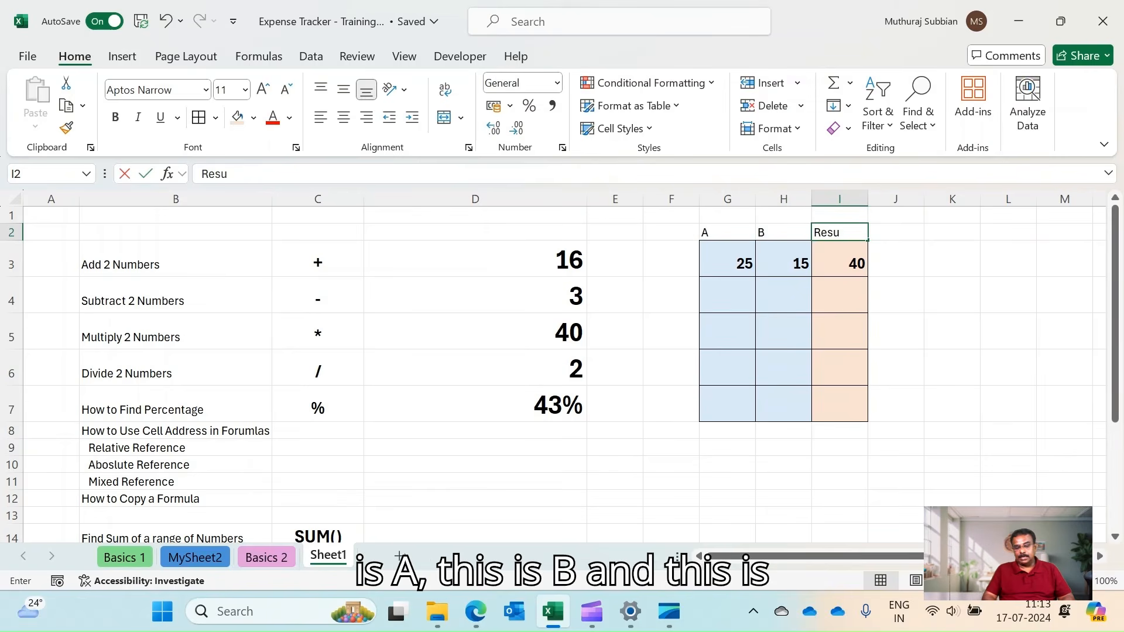
text(lt)
key(Return)
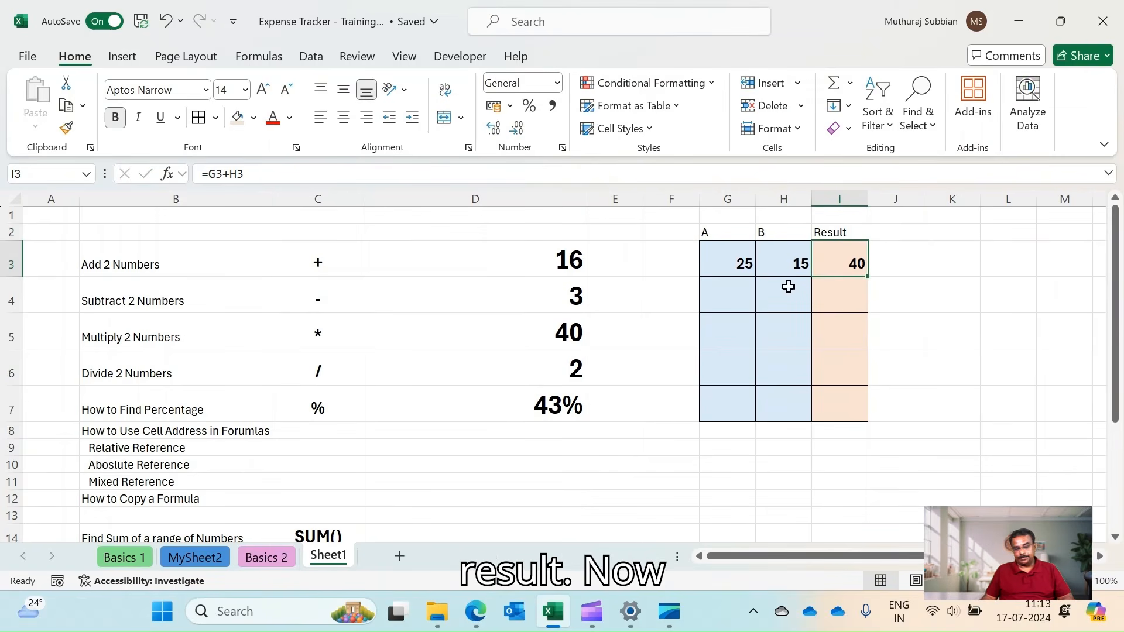
Step: Enter 40 in cell G4 and 10 in cell H4 as the subtraction inputs
click(744, 285)
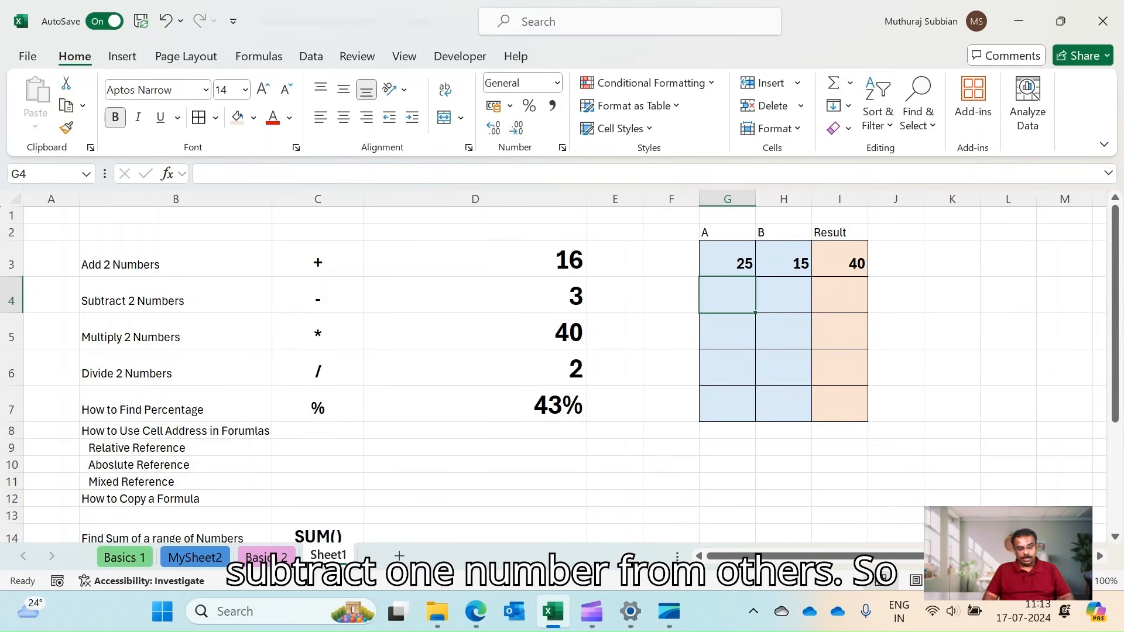
text(40)
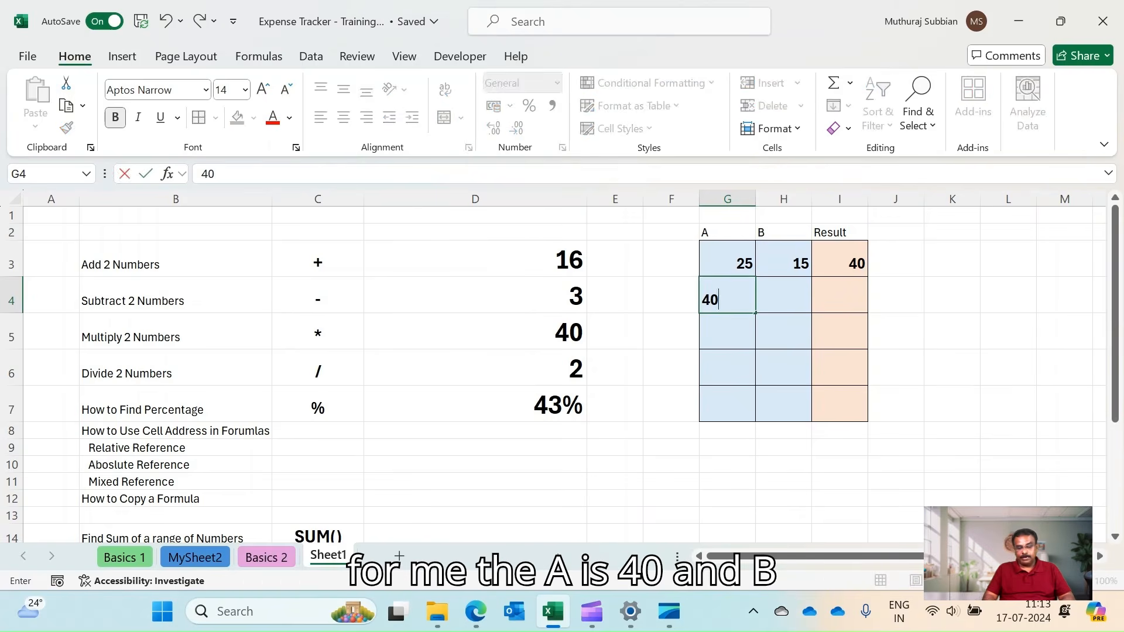
key(Tab)
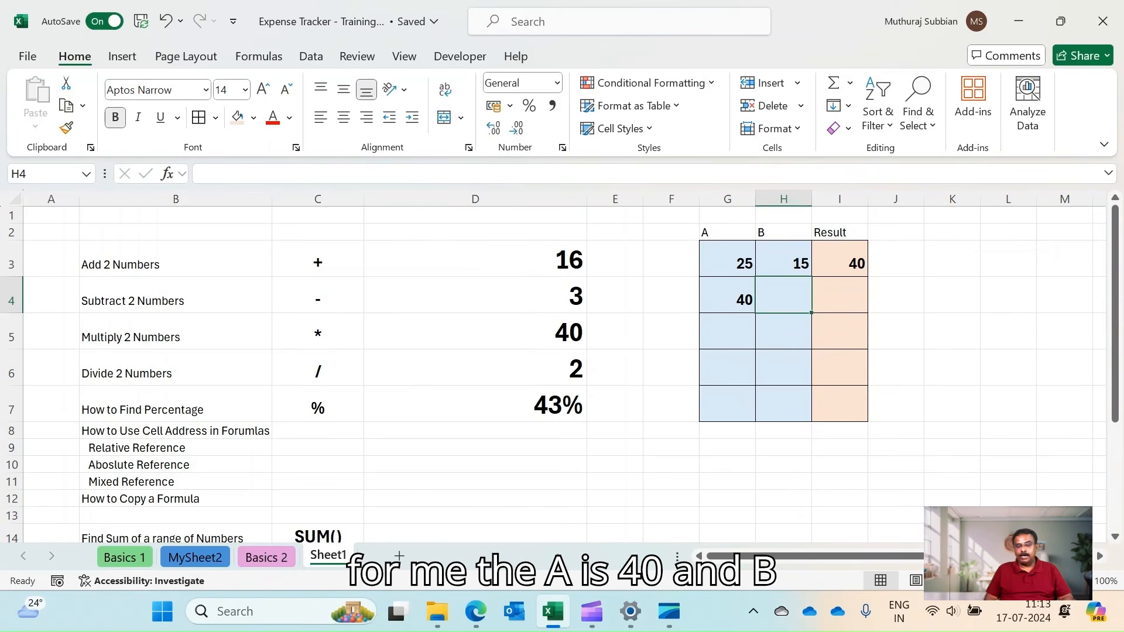
text(10)
key(Tab)
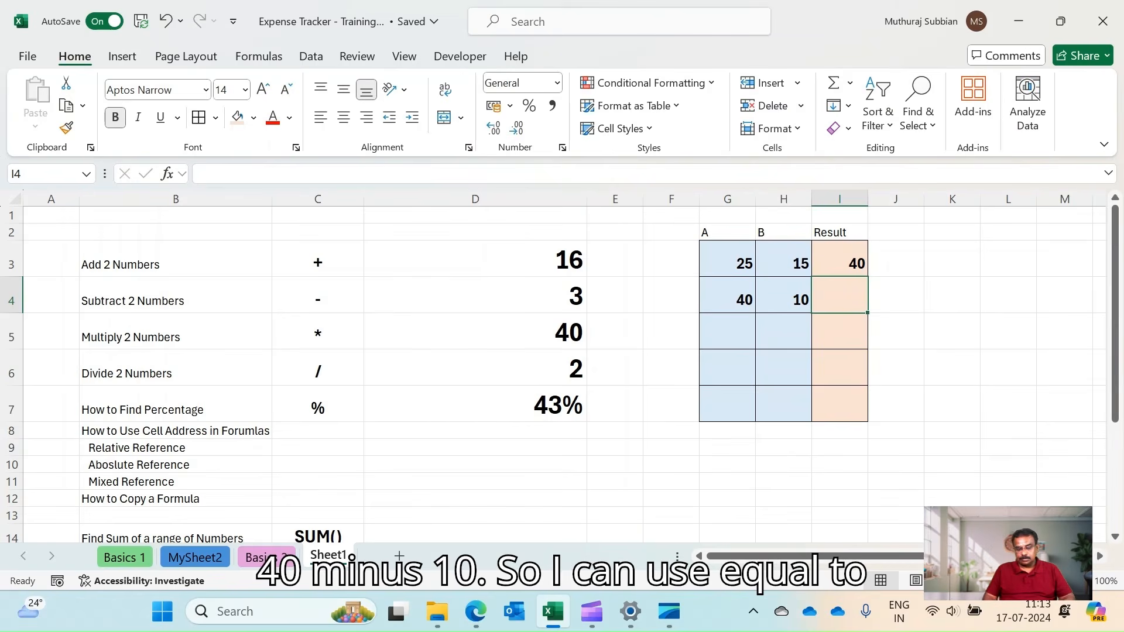
text(=)
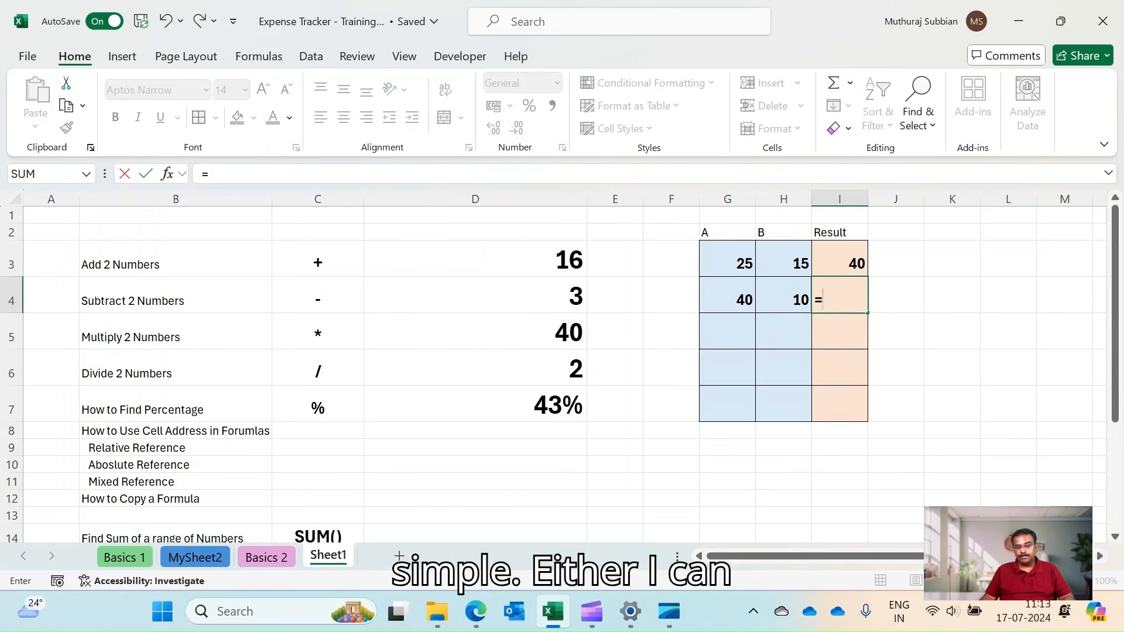
click(728, 295)
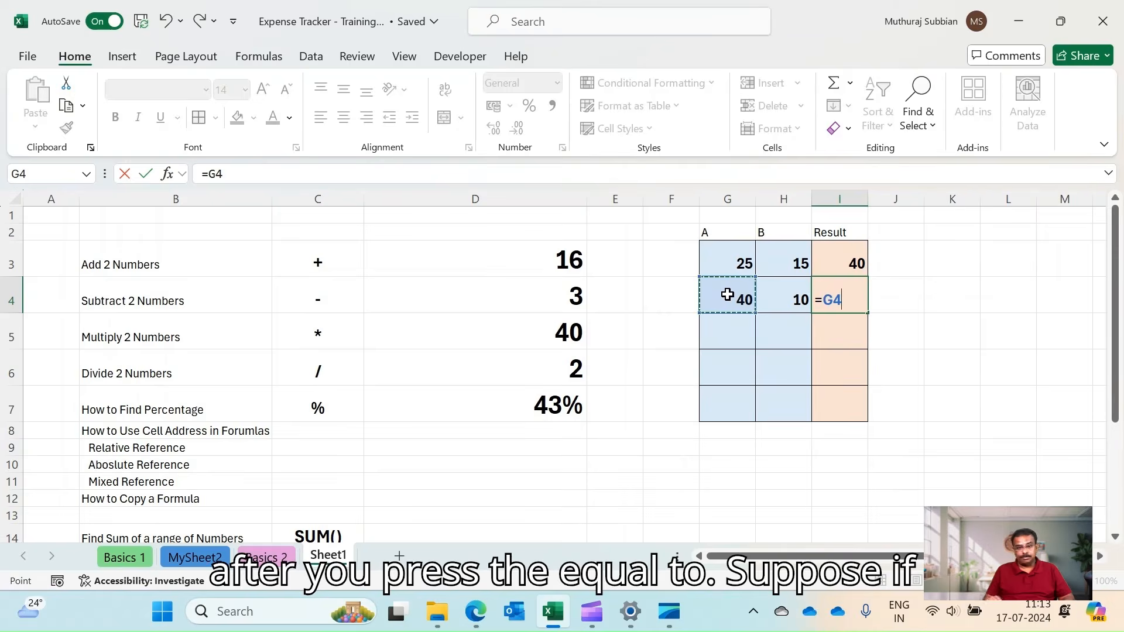
key(Escape)
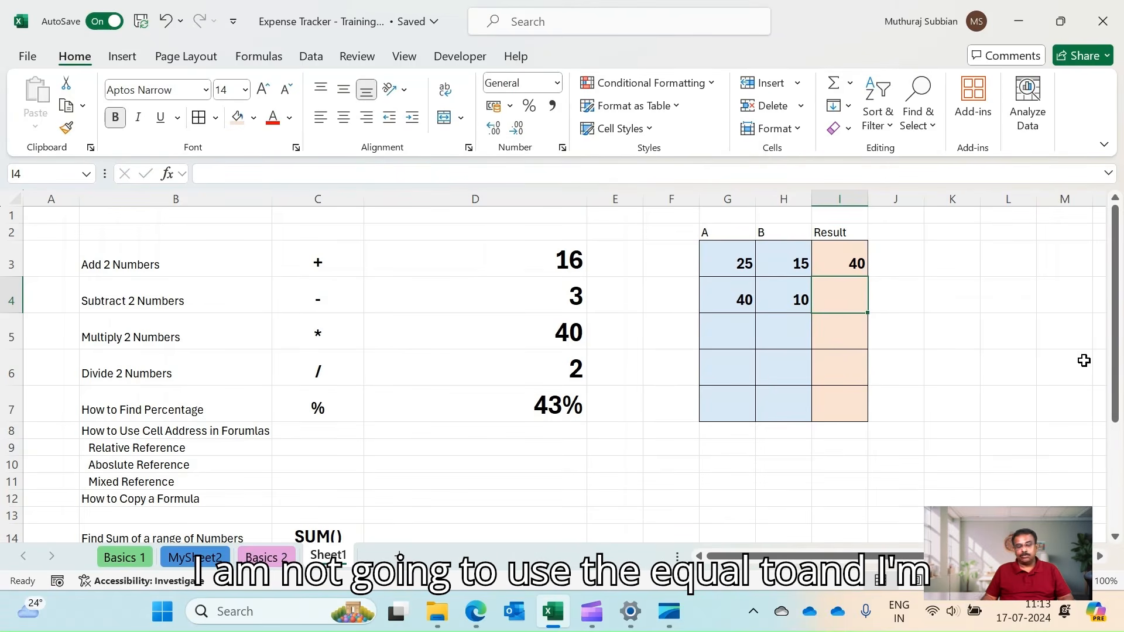
click(736, 298)
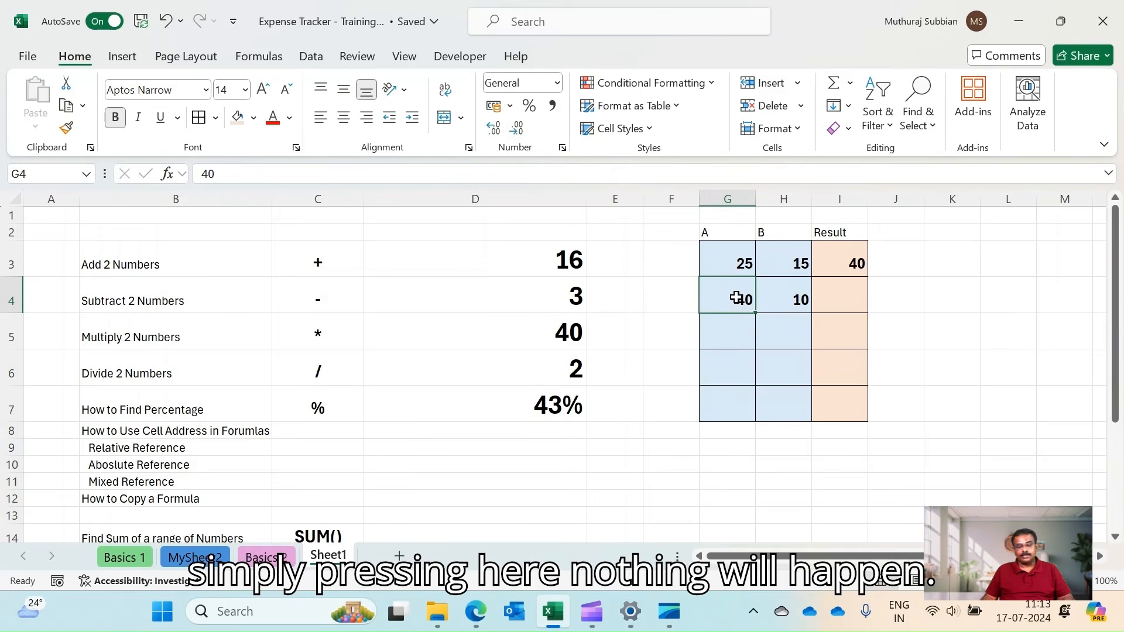
Step: Enter the formula =G4-H4 in result cell I4, picking both input cells as references
click(829, 295)
text(=)
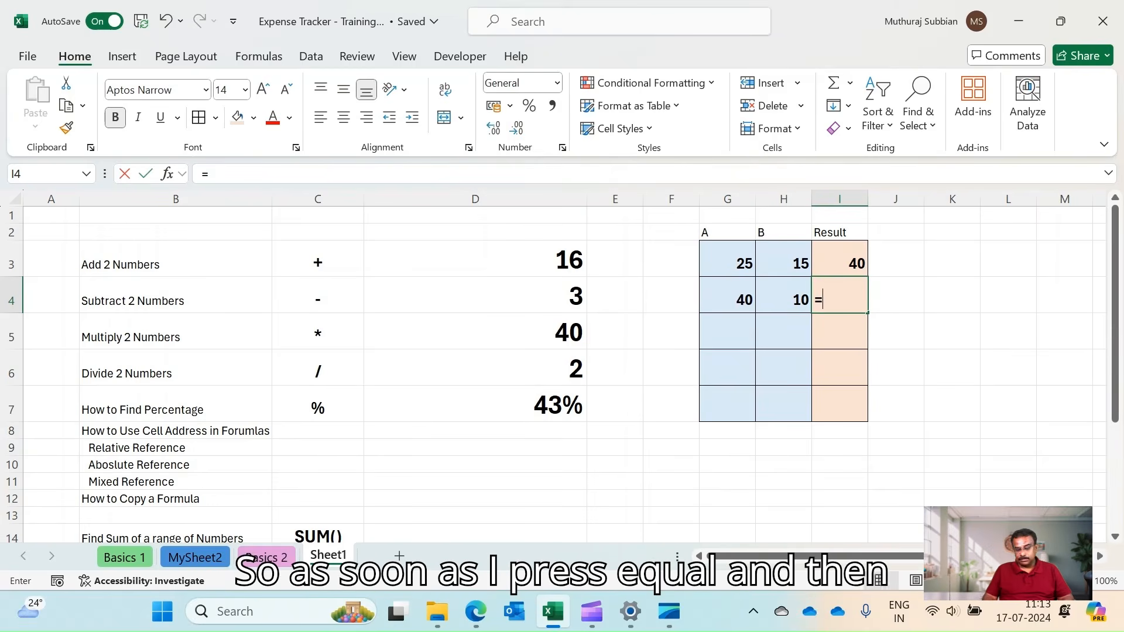
click(719, 300)
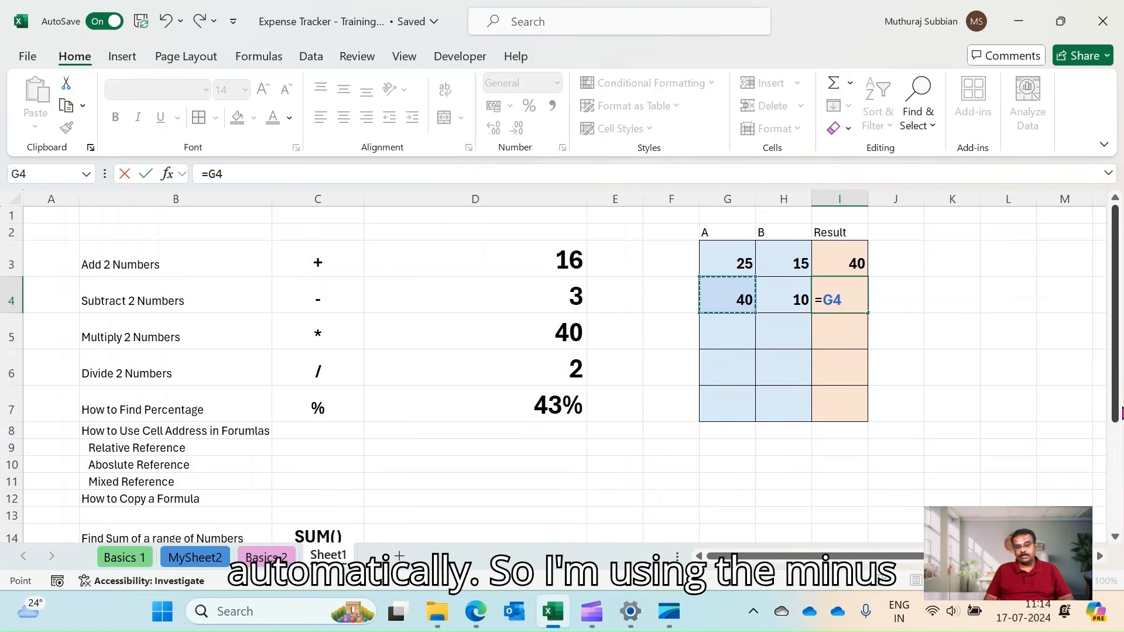
text(-)
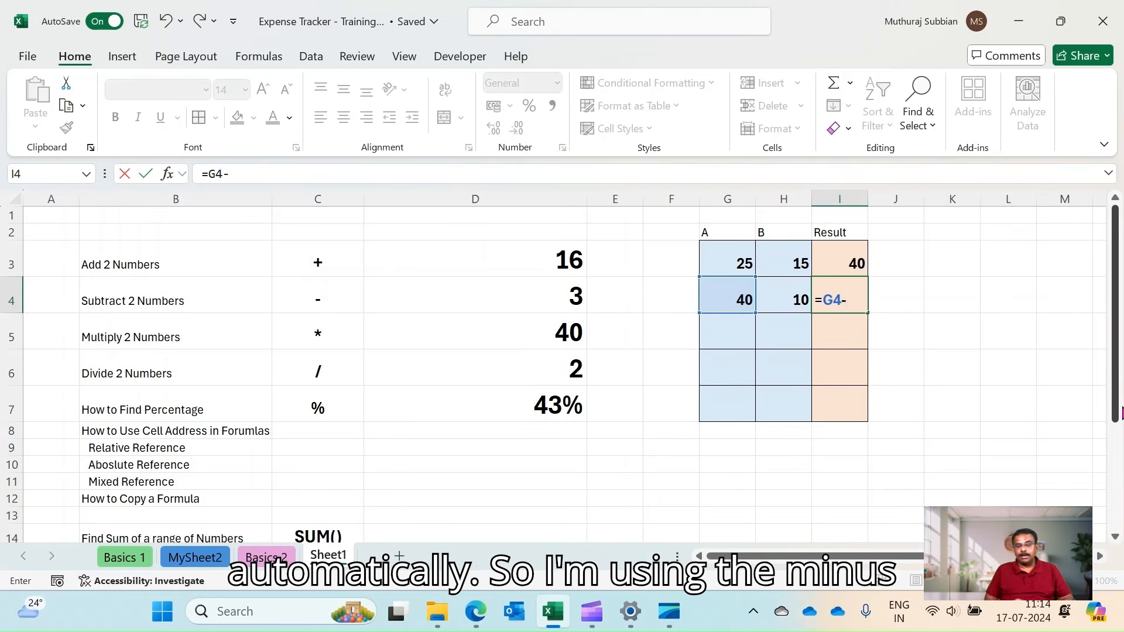
click(788, 290)
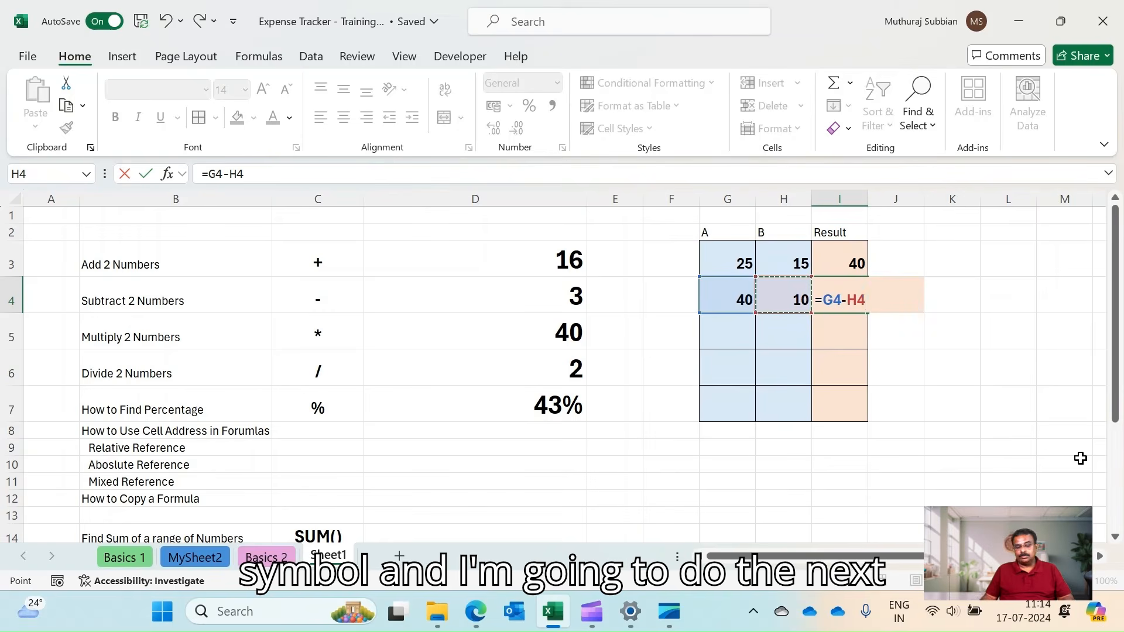
key(Return)
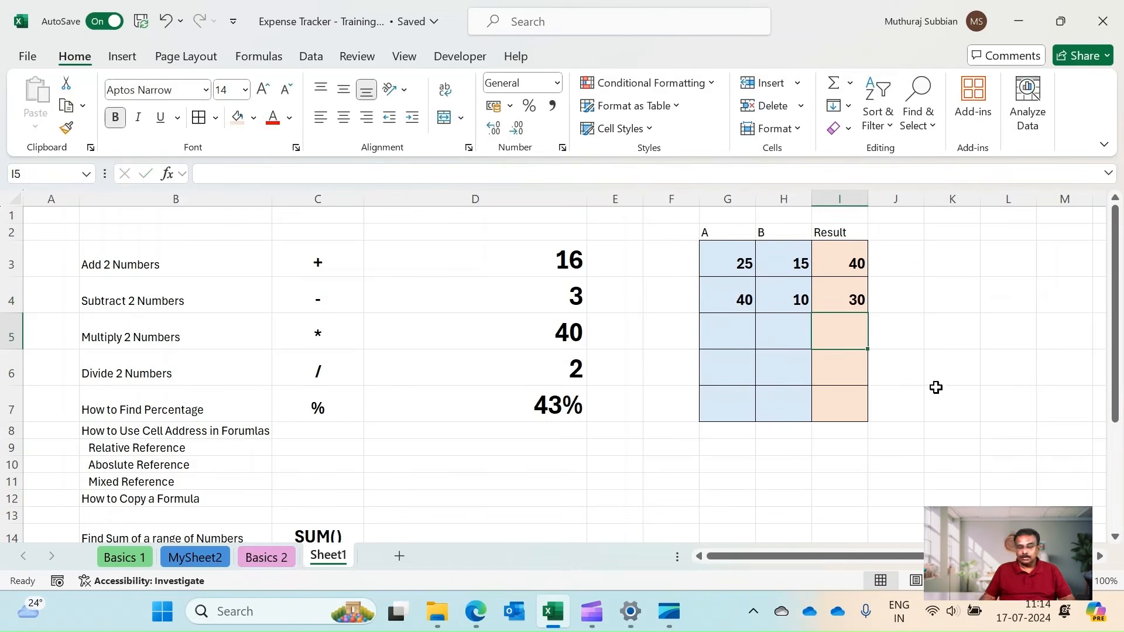
click(851, 300)
Step: Enter 40 in cell F4, beside the subtraction row of the table
click(674, 303)
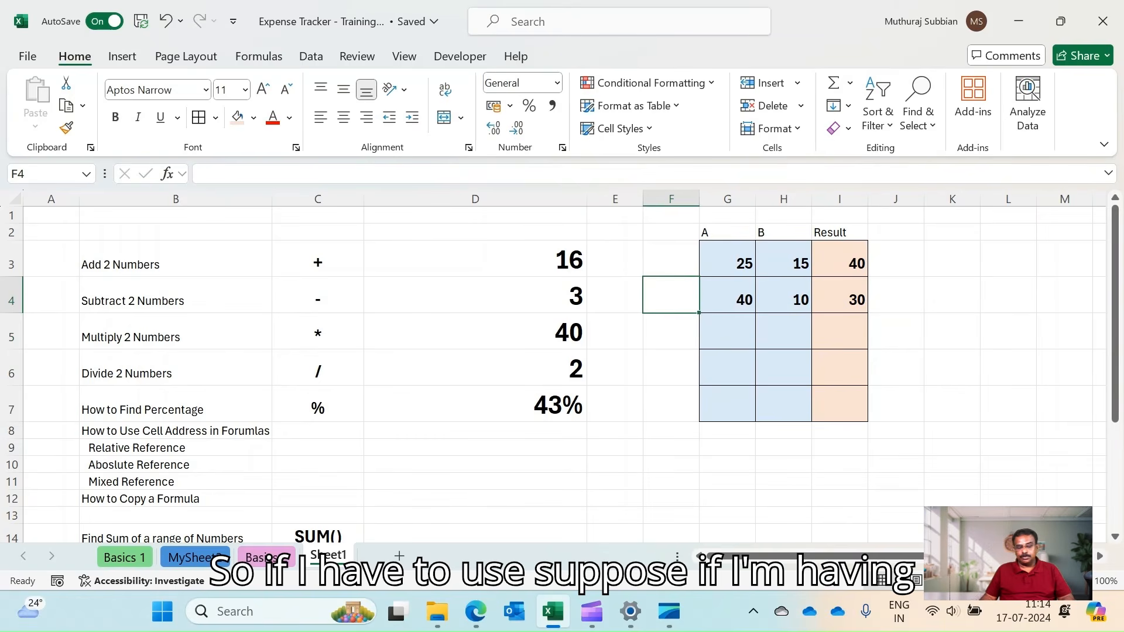
text(40)
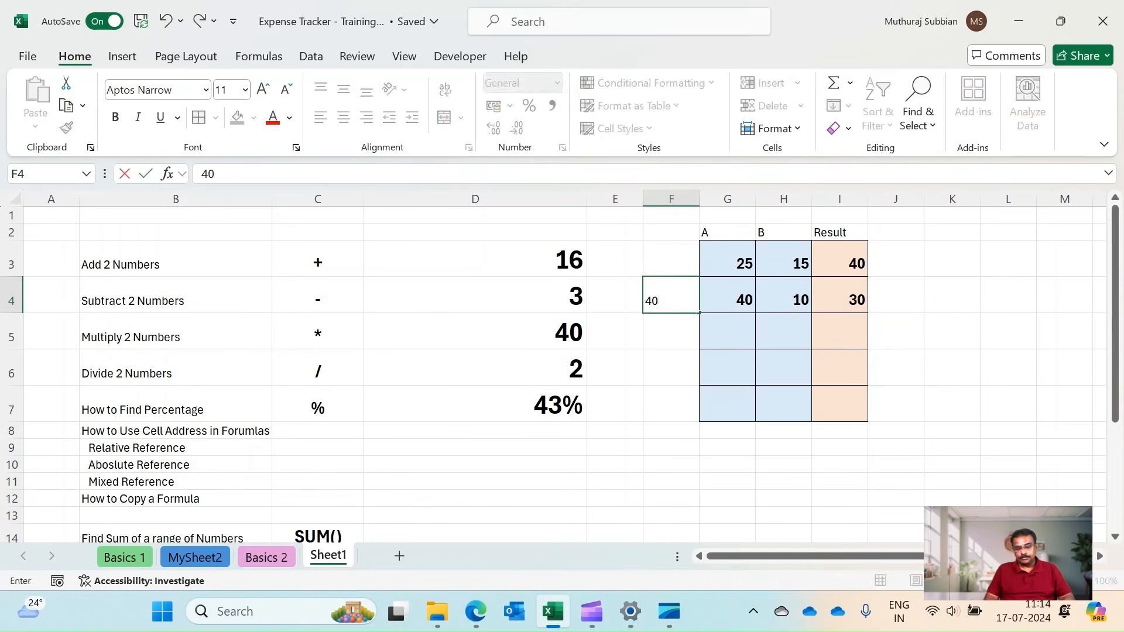
key(Return)
key(Up)
key(Right)
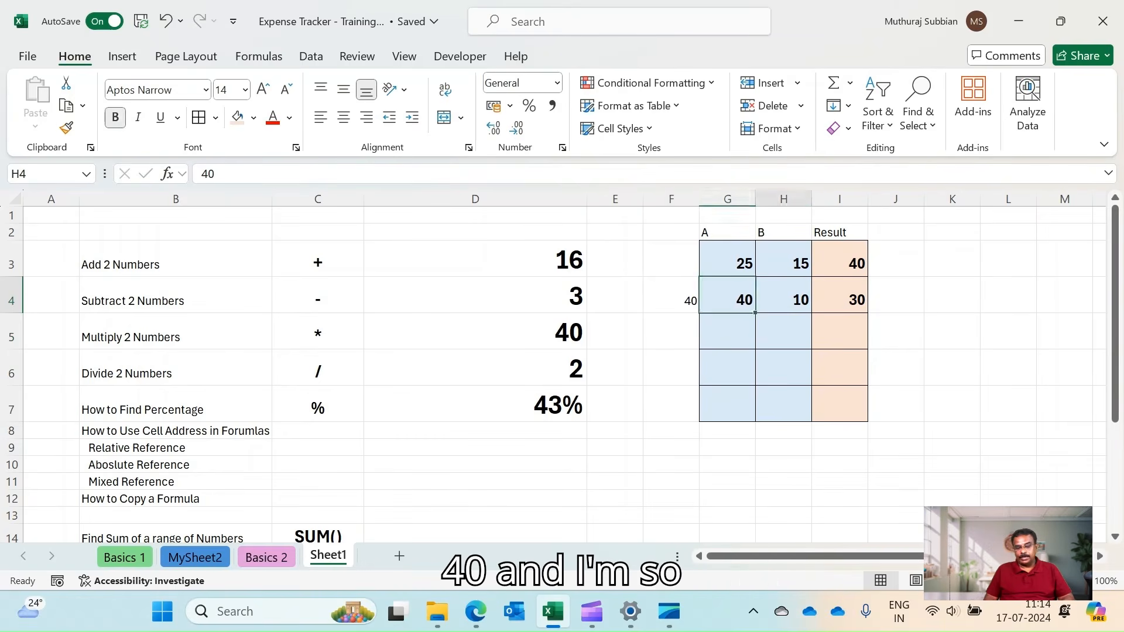
key(Right)
key(Right)
key(Left)
key(Left)
key(Left)
Step: Set the extra subtraction input in cell F4 to 80
text(890)
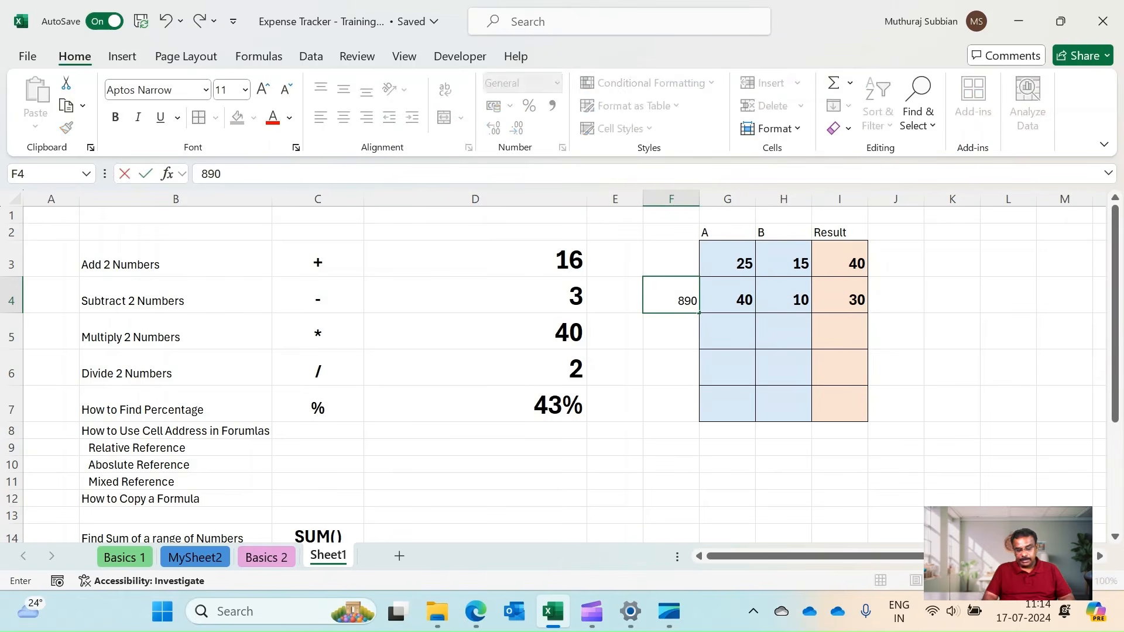
key(Right)
key(Left)
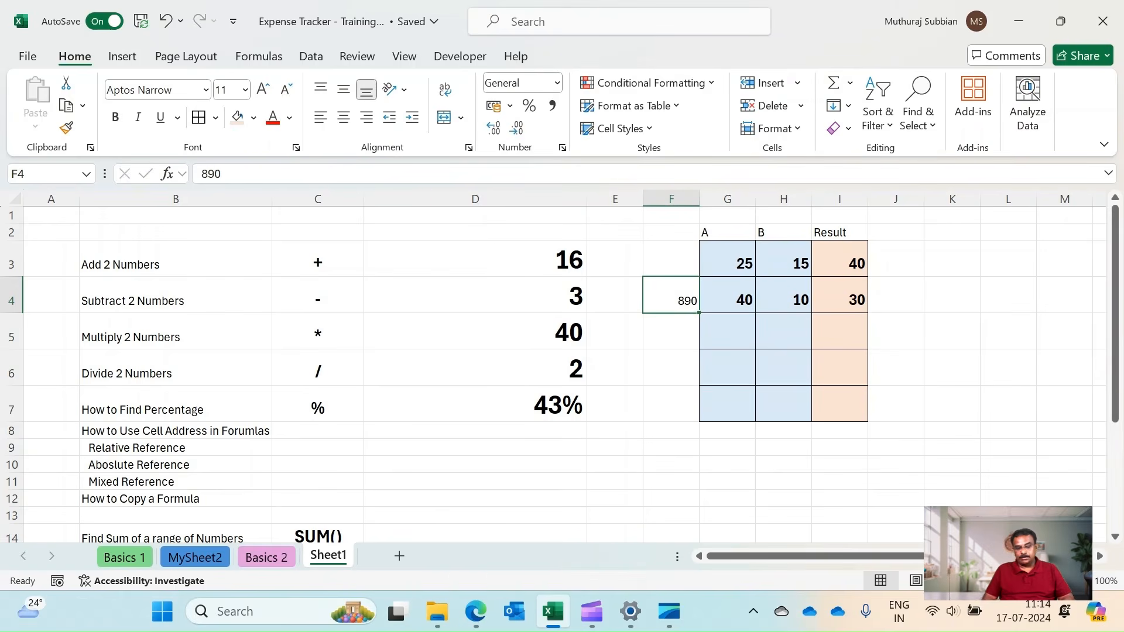
text(80)
key(Right)
key(Right)
key(Right)
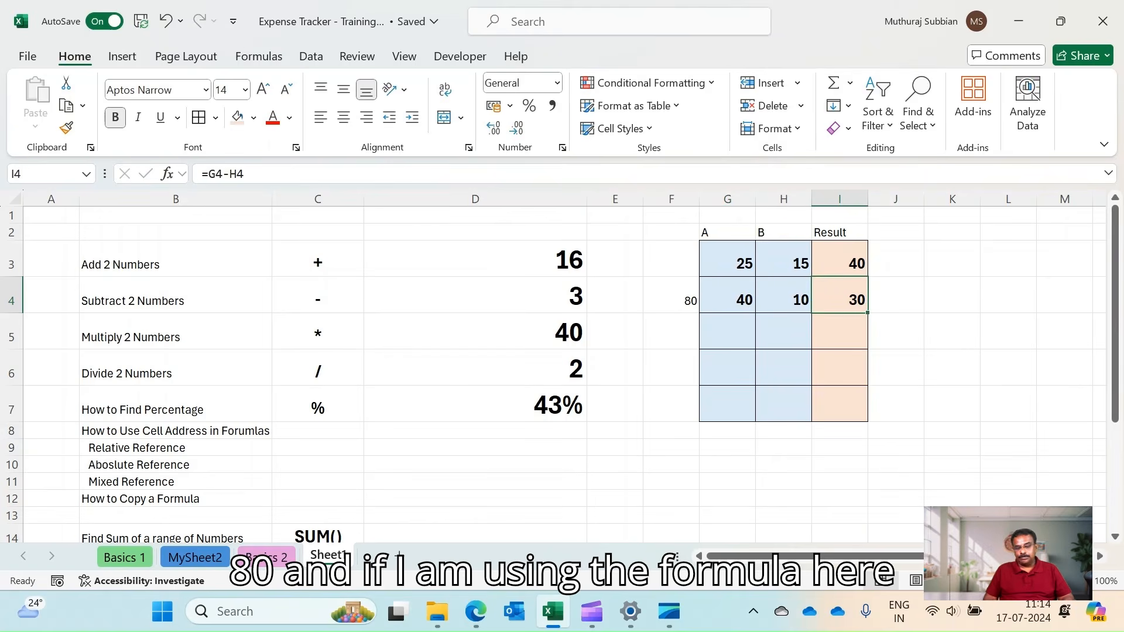
Step: Replace the formula in result cell I4 with =F4-G4
text(=)
key(Left)
key(Left)
key(Left)
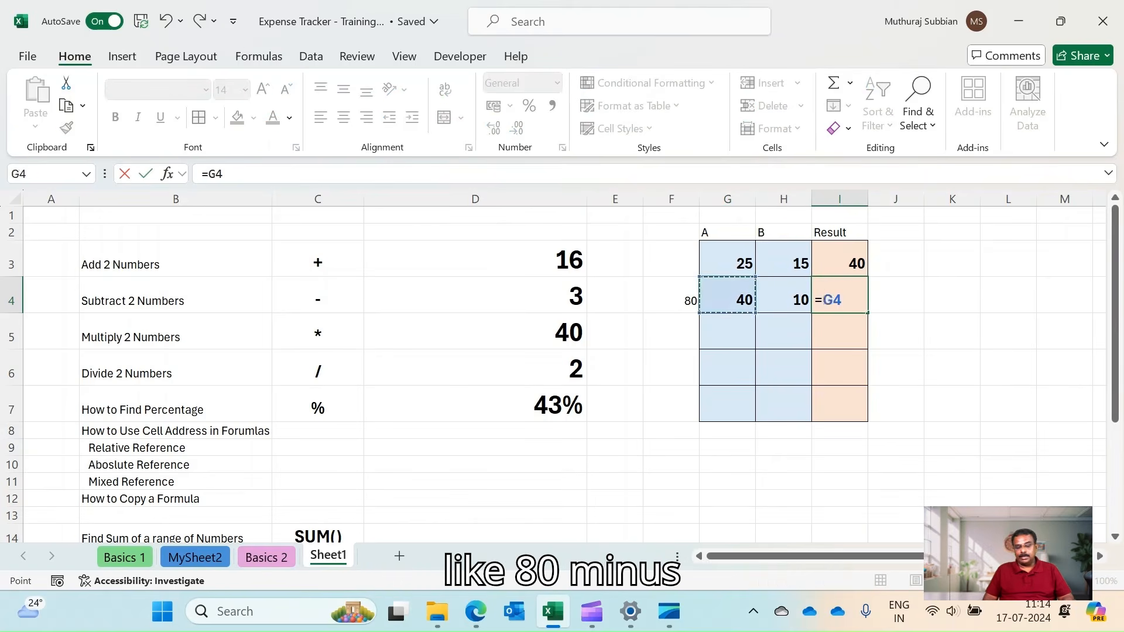
text(-)
key(Left)
key(Left)
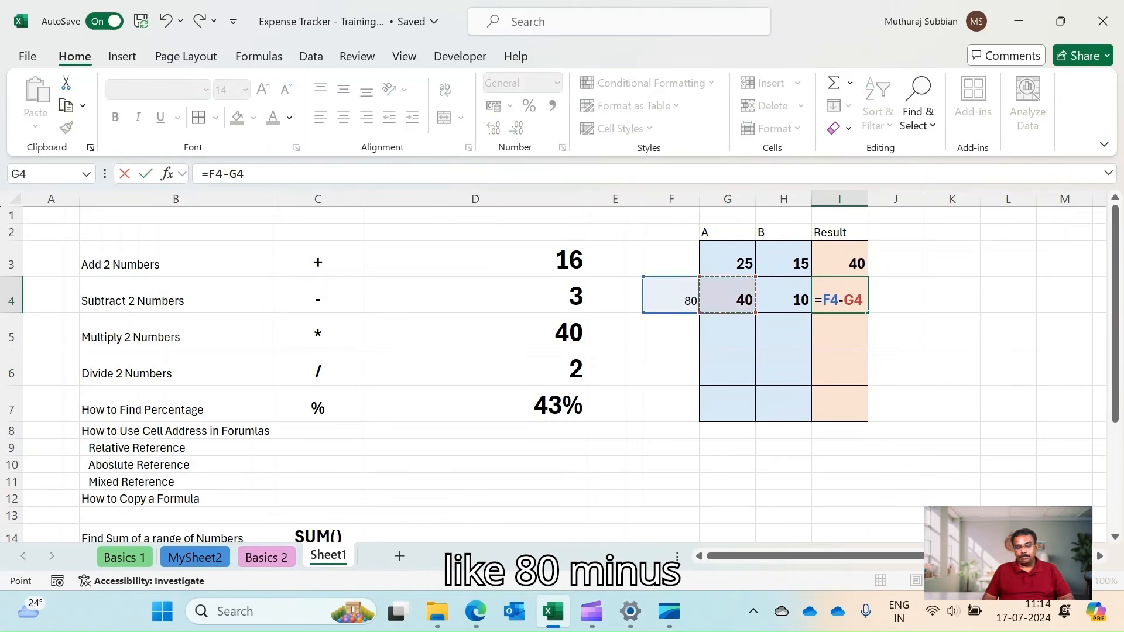
key(Return)
Step: Extend the formula in cell I4 to also subtract H4, making it =F4-G4-H4
key(Up)
key(F2)
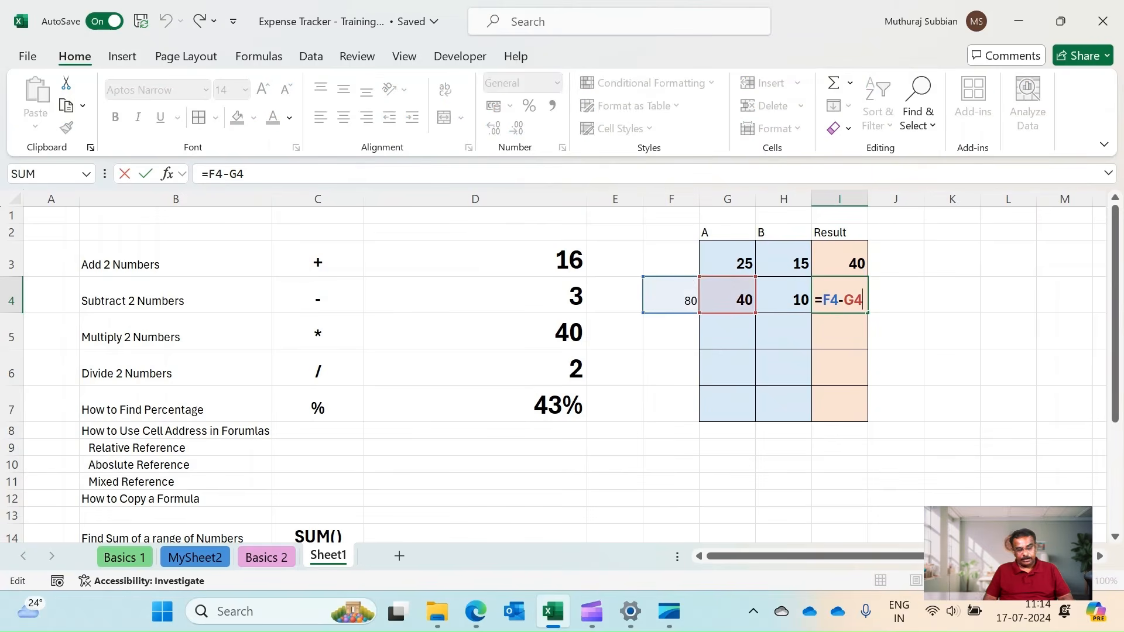
text(-)
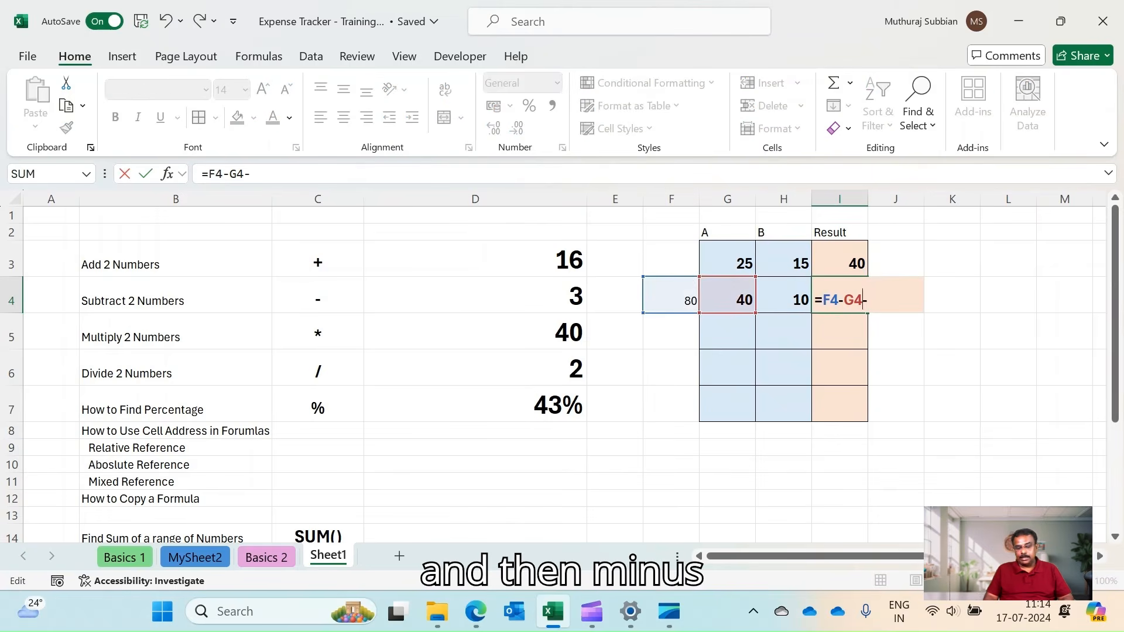
click(799, 300)
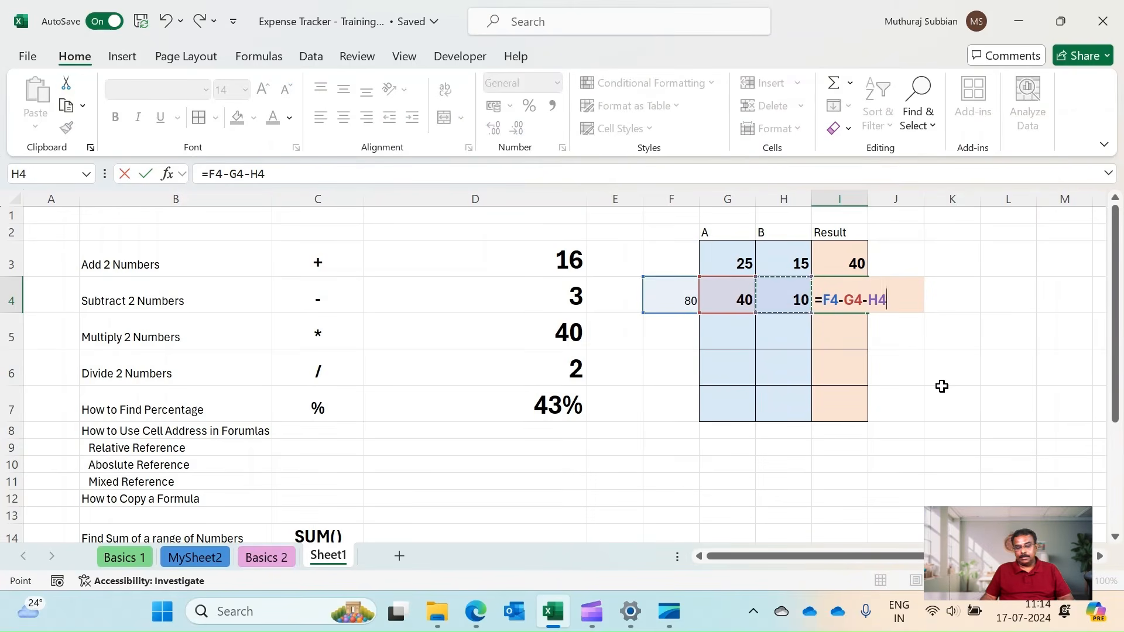
key(Return)
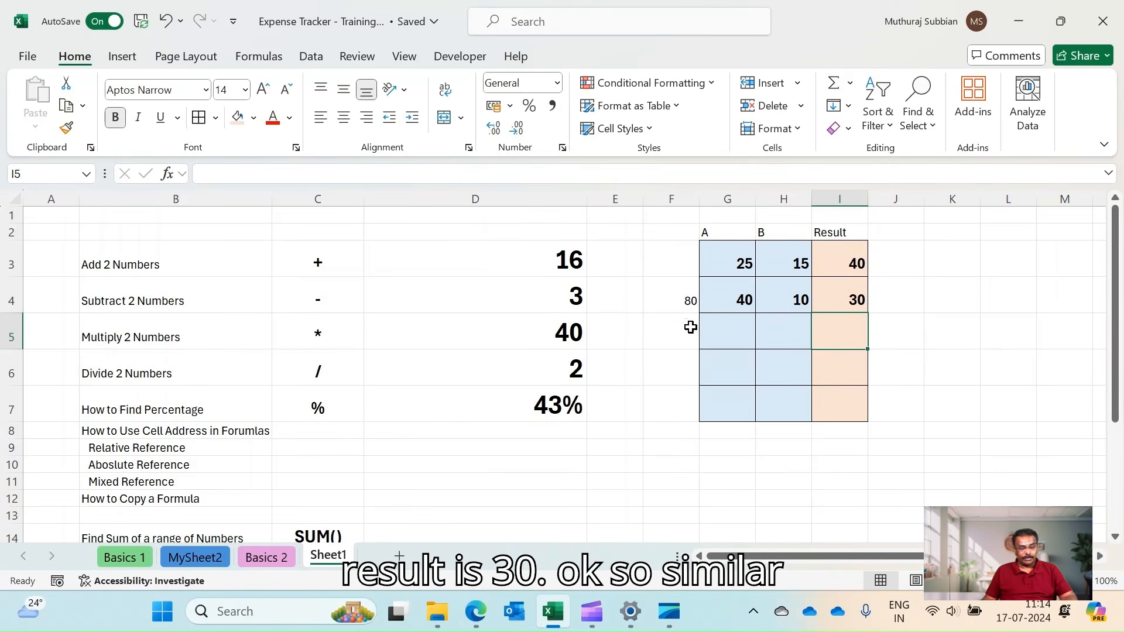
Step: Enter 3 in cell G5 and 9 in cell H5 as the multiplication inputs
click(744, 343)
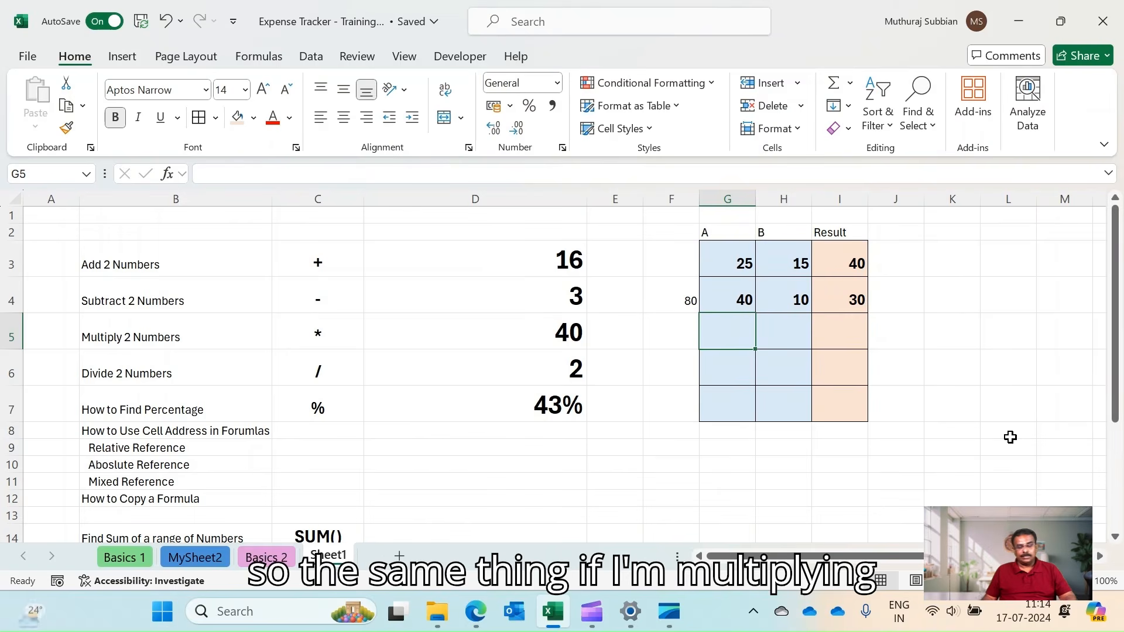
text(3)
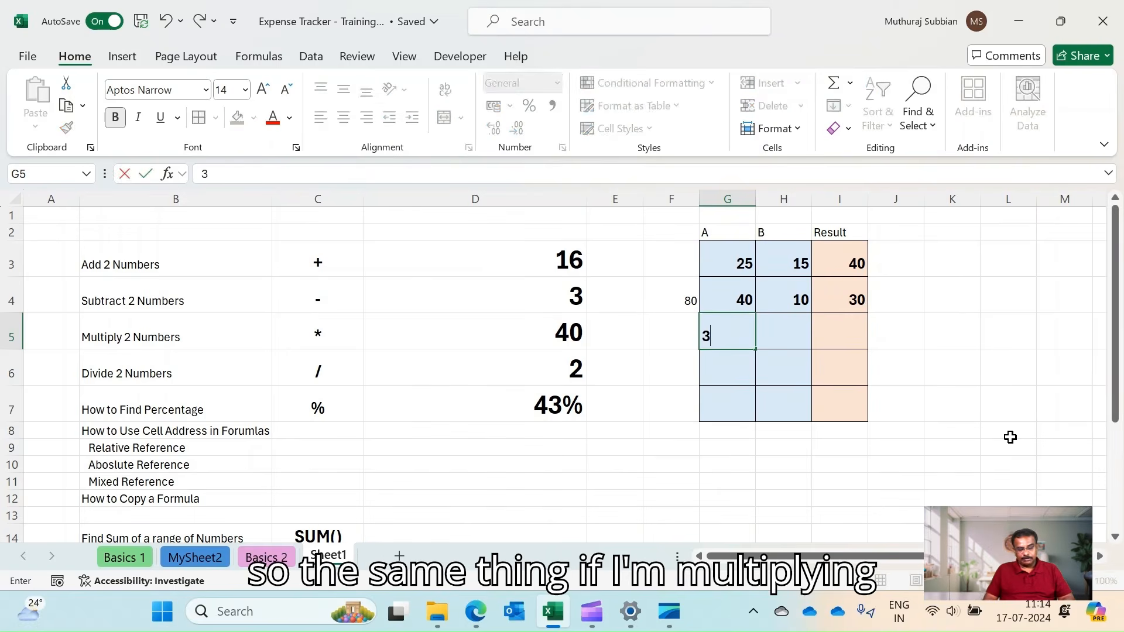
key(Tab)
text(9)
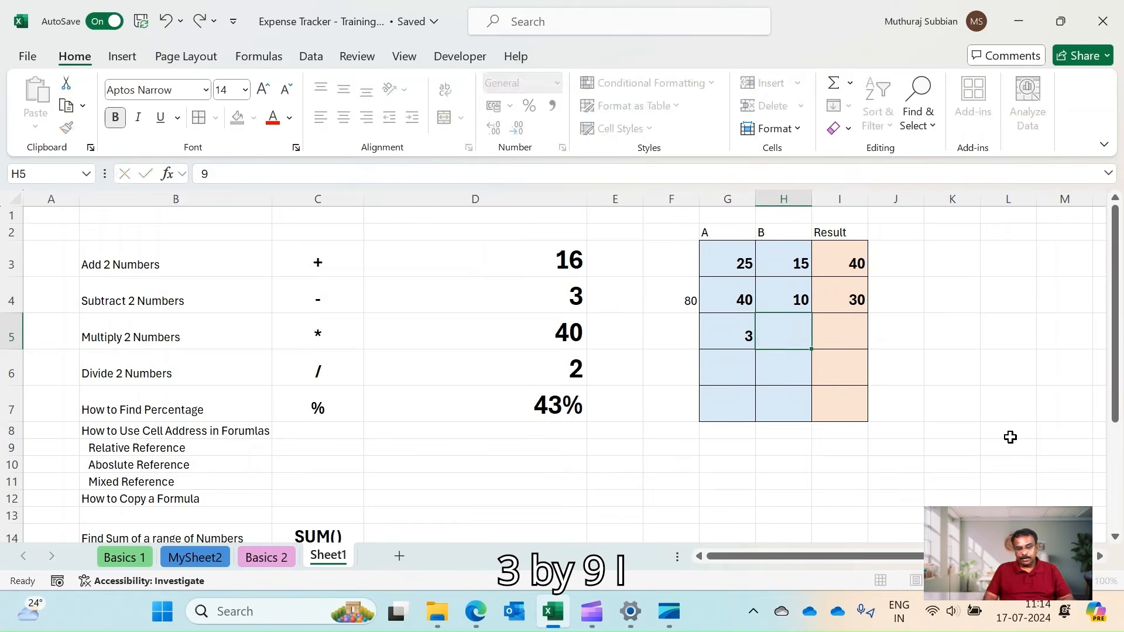
key(Tab)
Step: Enter the multiplication formula =G5*H5 in result cell I5
text(=)
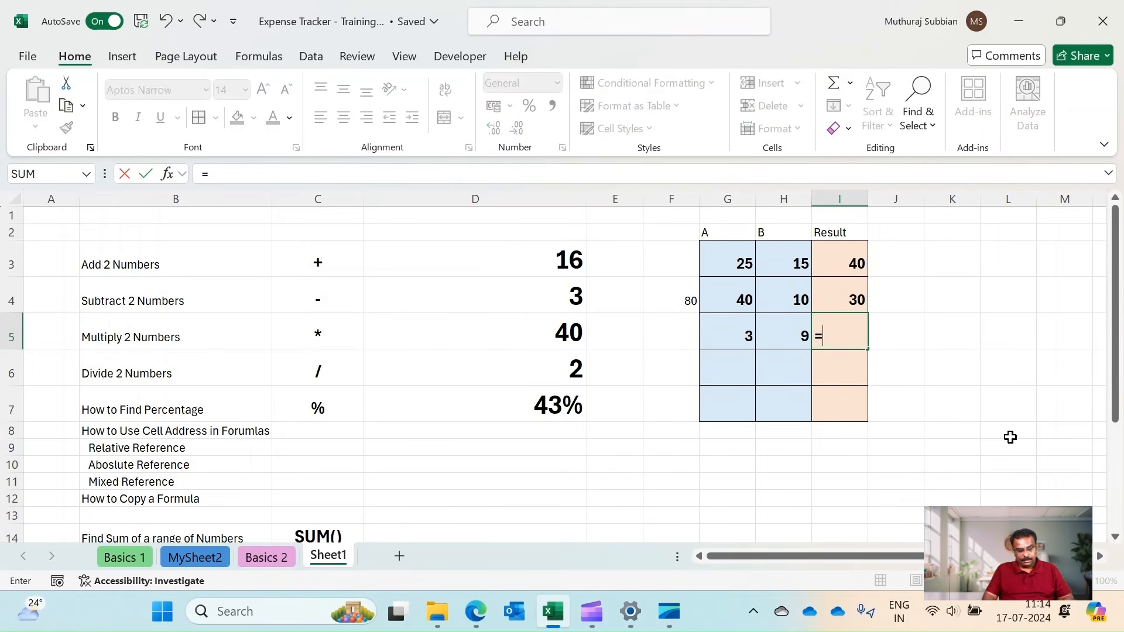
key(Left)
key(Left)
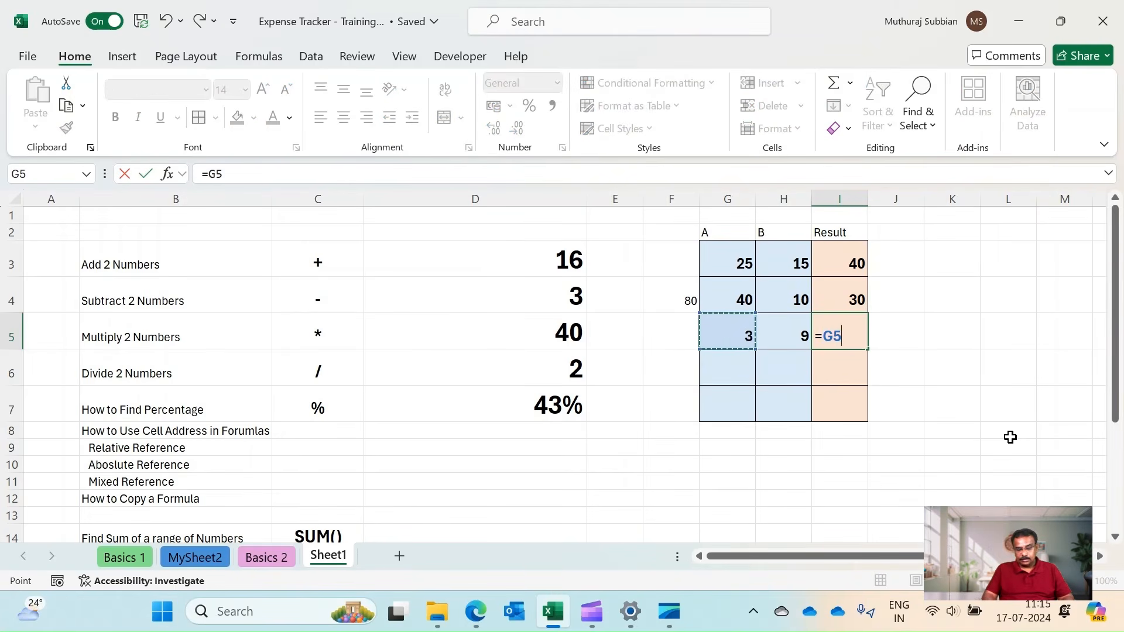
text(*)
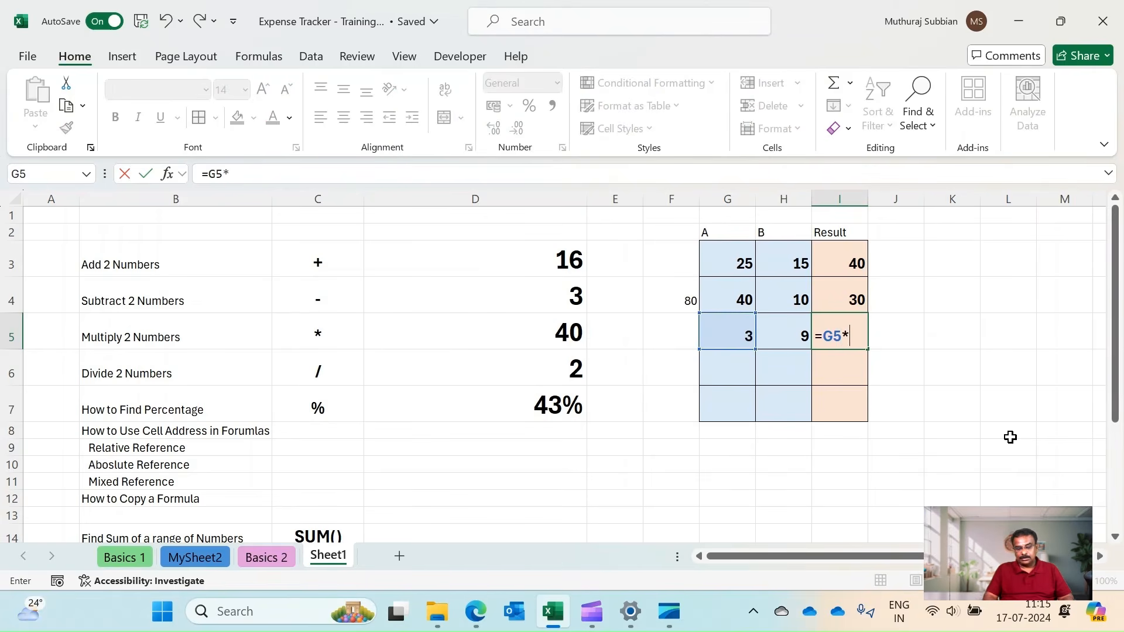
key(Left)
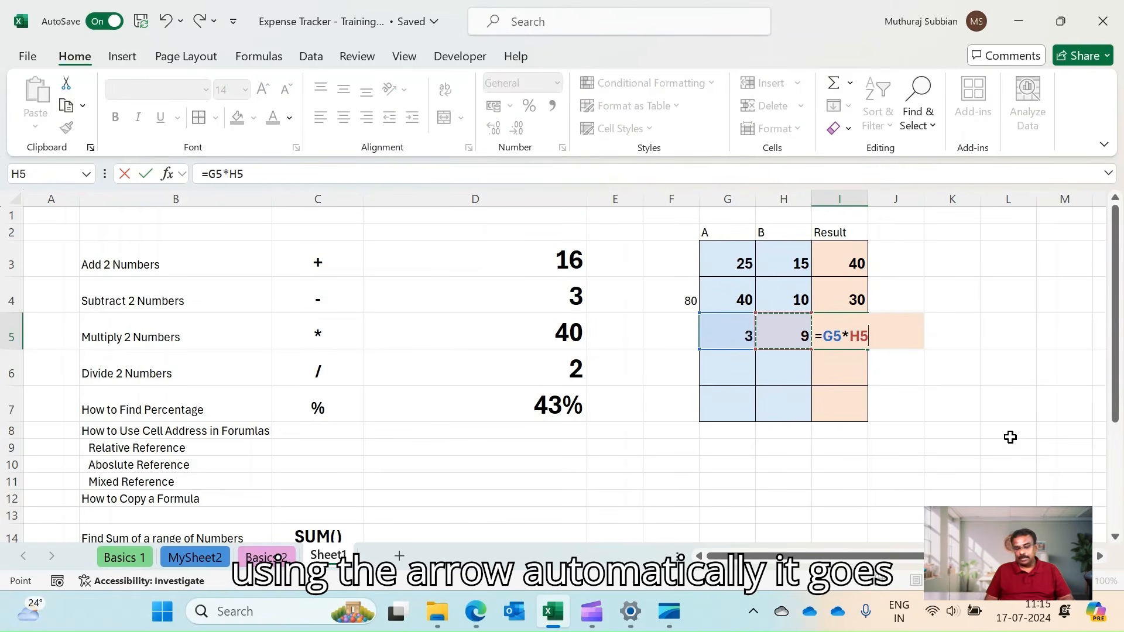
key(Return)
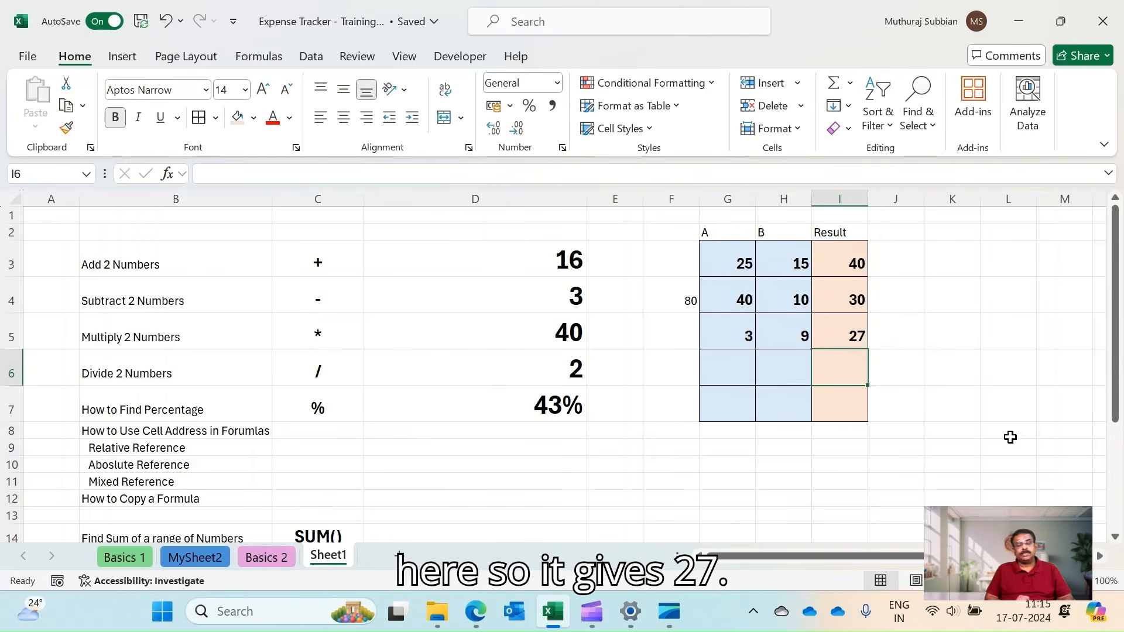
Step: Enter 20 in cell G6 and 2 in cell H6 as the division inputs
click(716, 372)
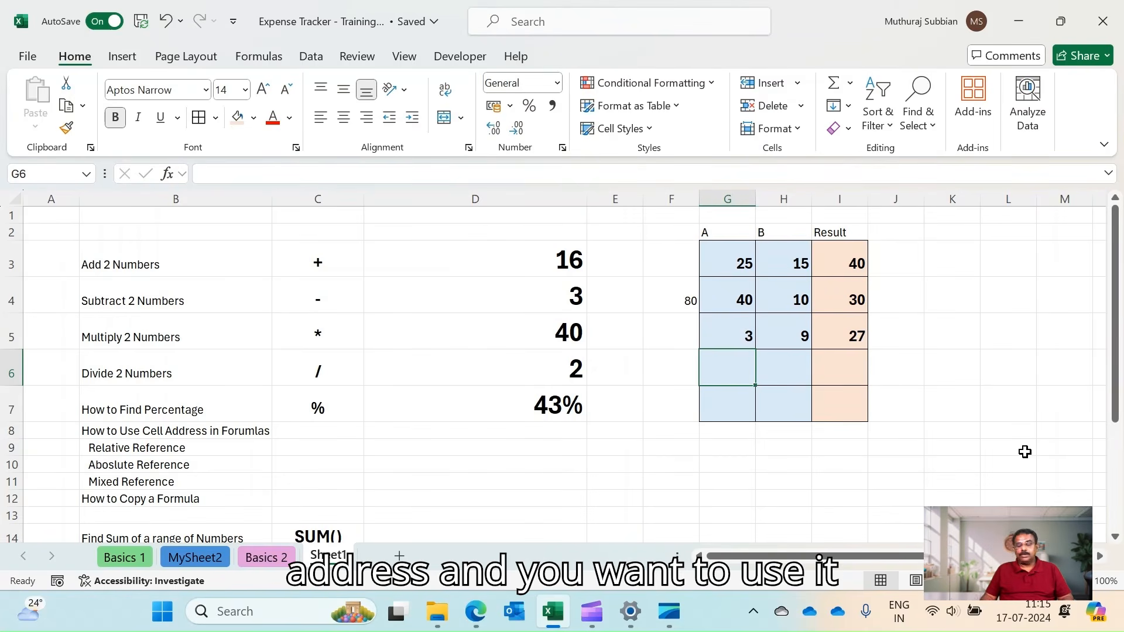
text(20)
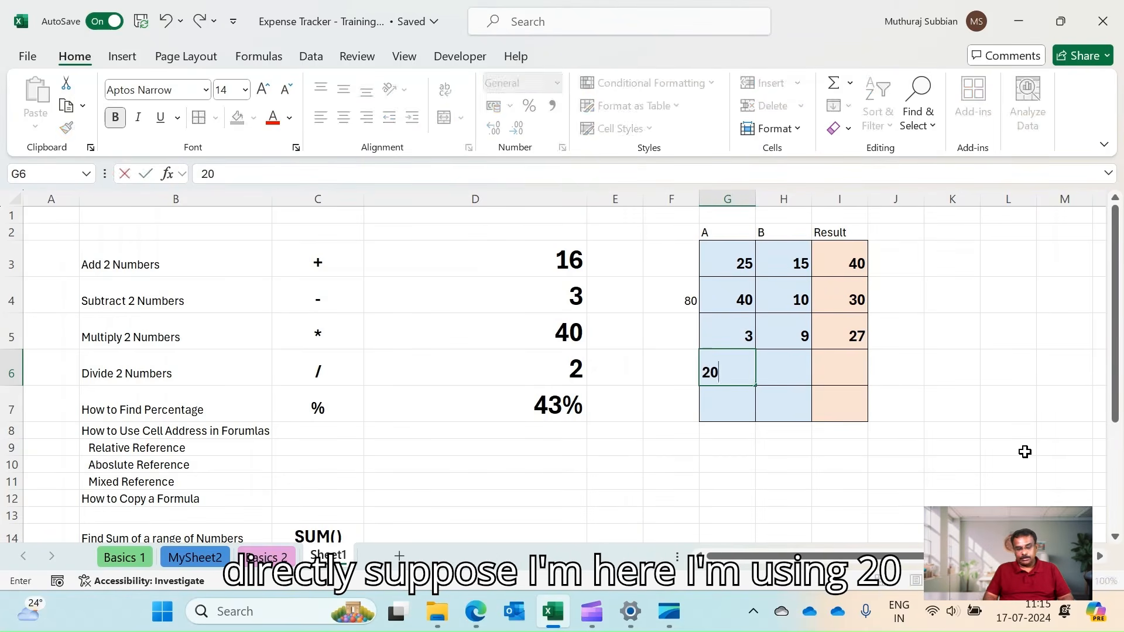
key(Tab)
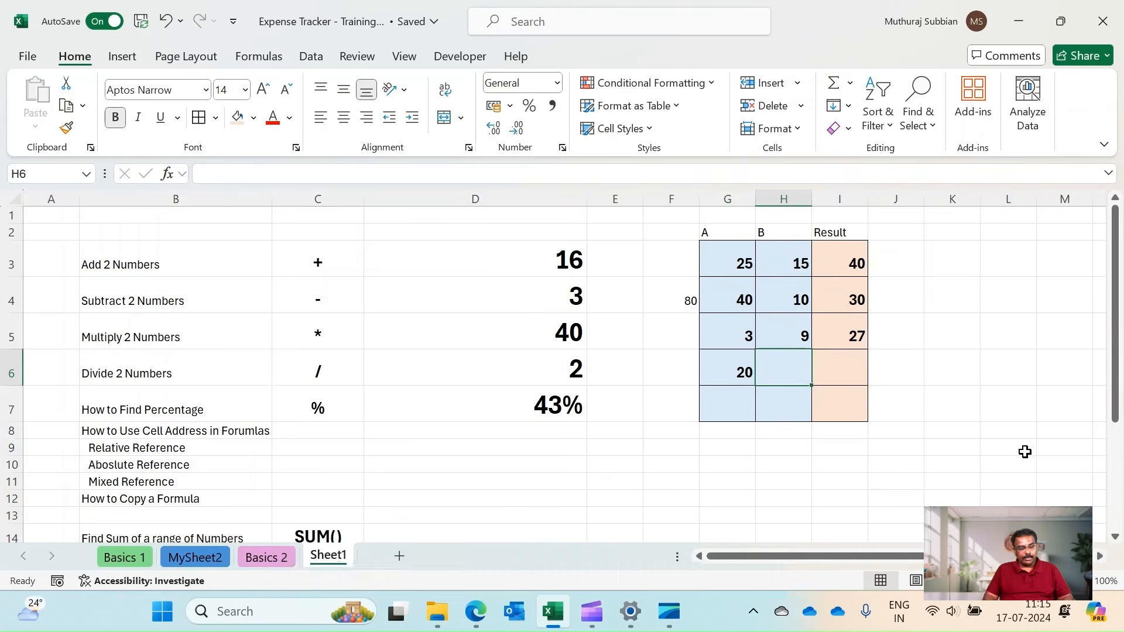
text(2)
key(Tab)
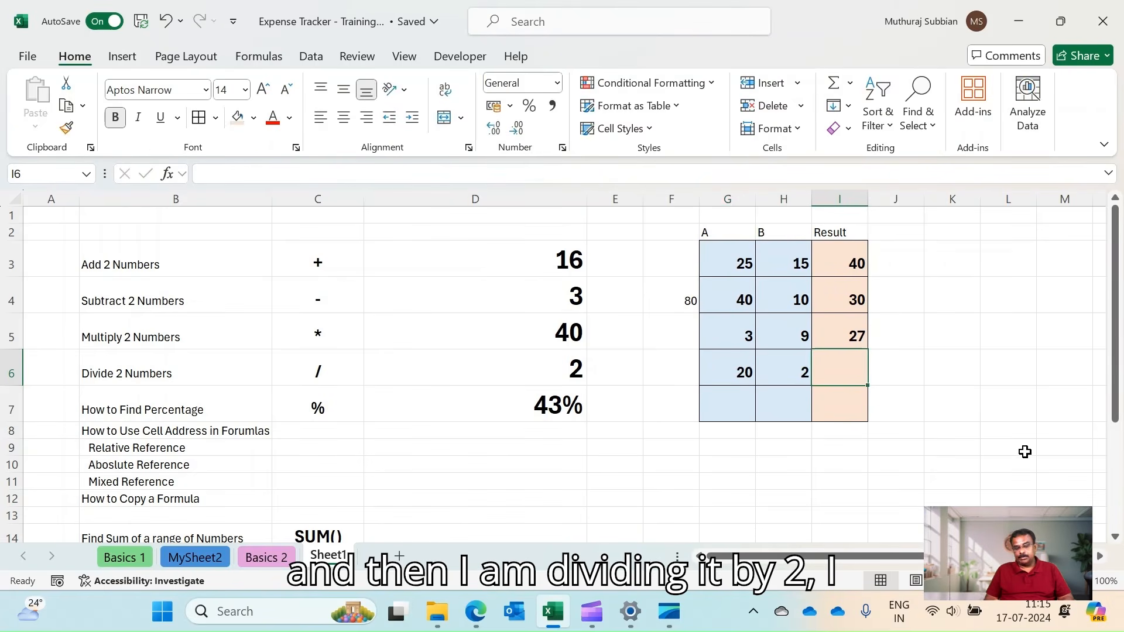
Step: Enter the division formula =G6/H6 in result cell I6 by writing out the cell addresses
text(=)
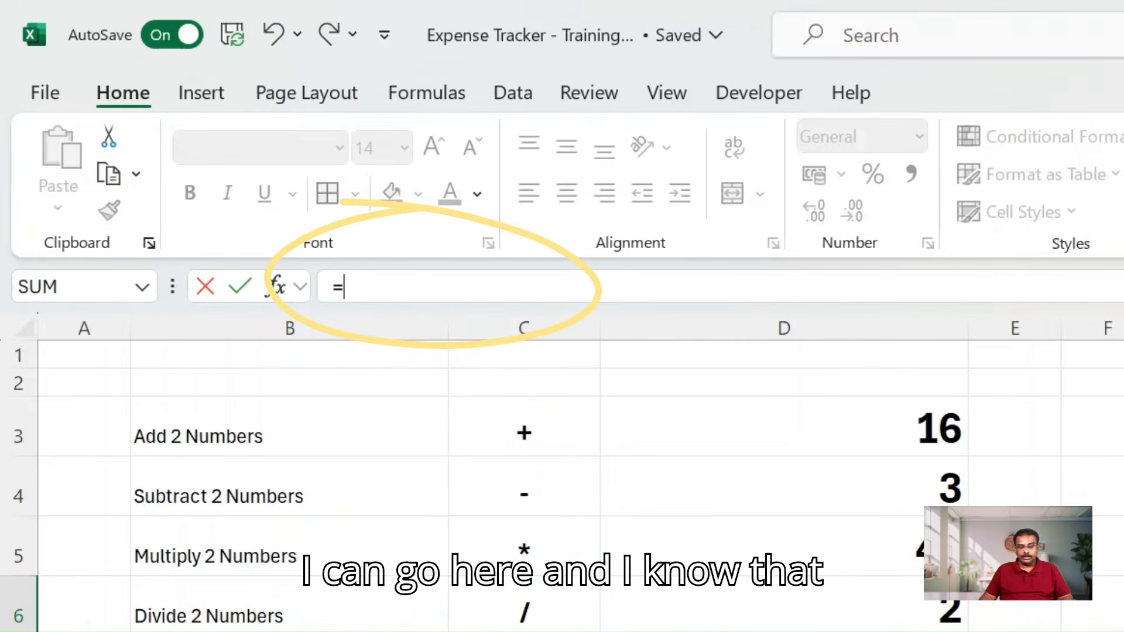
text(G)
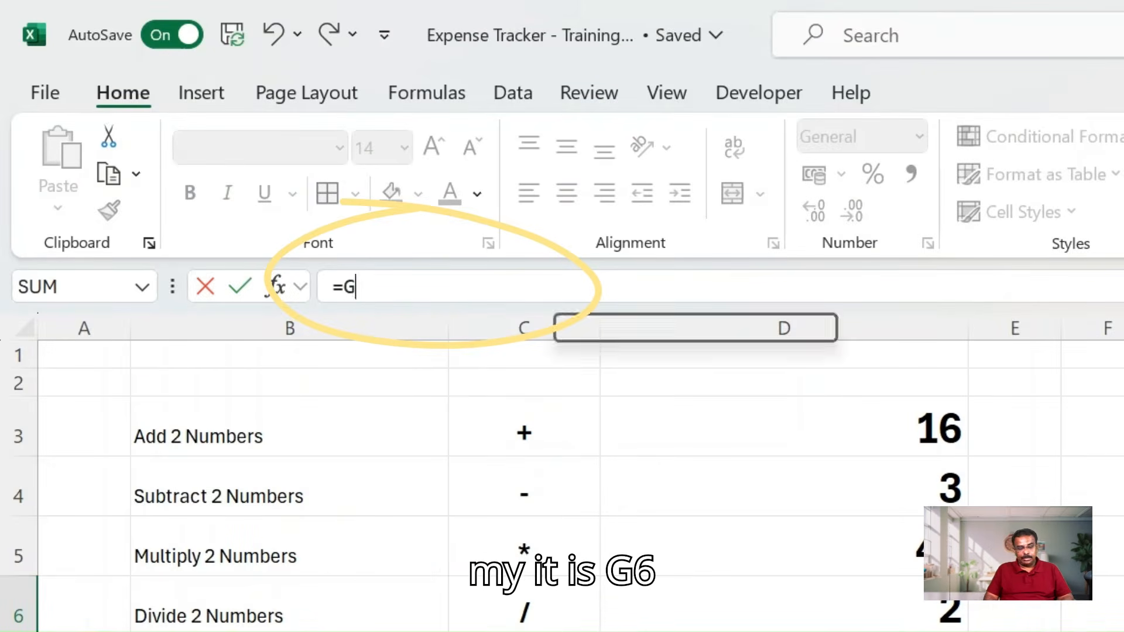
text(6)
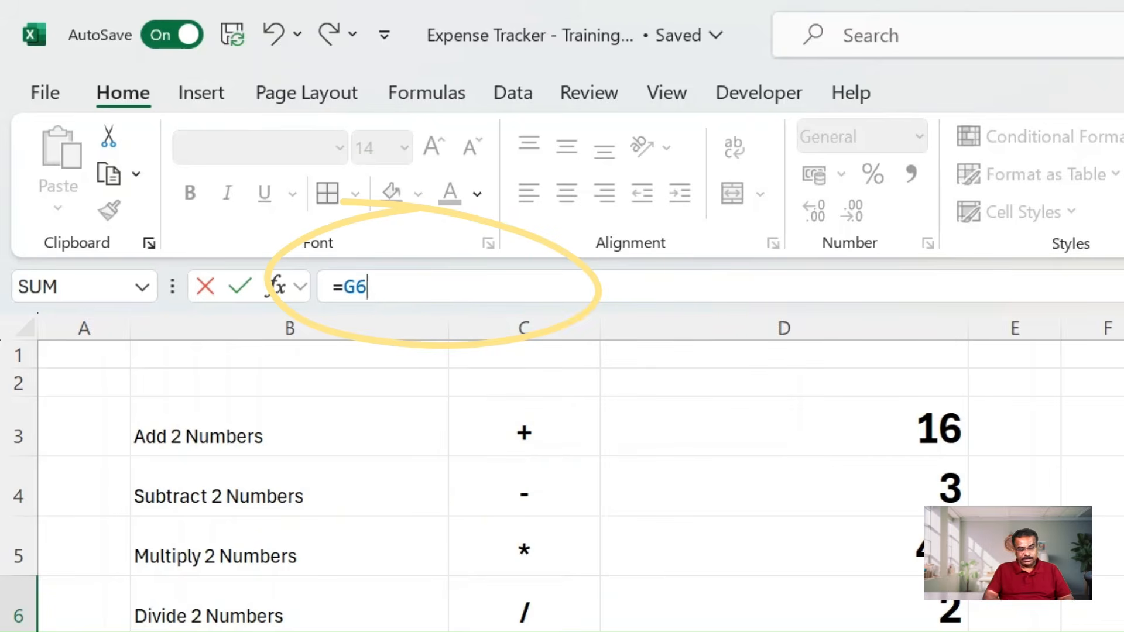
text(/)
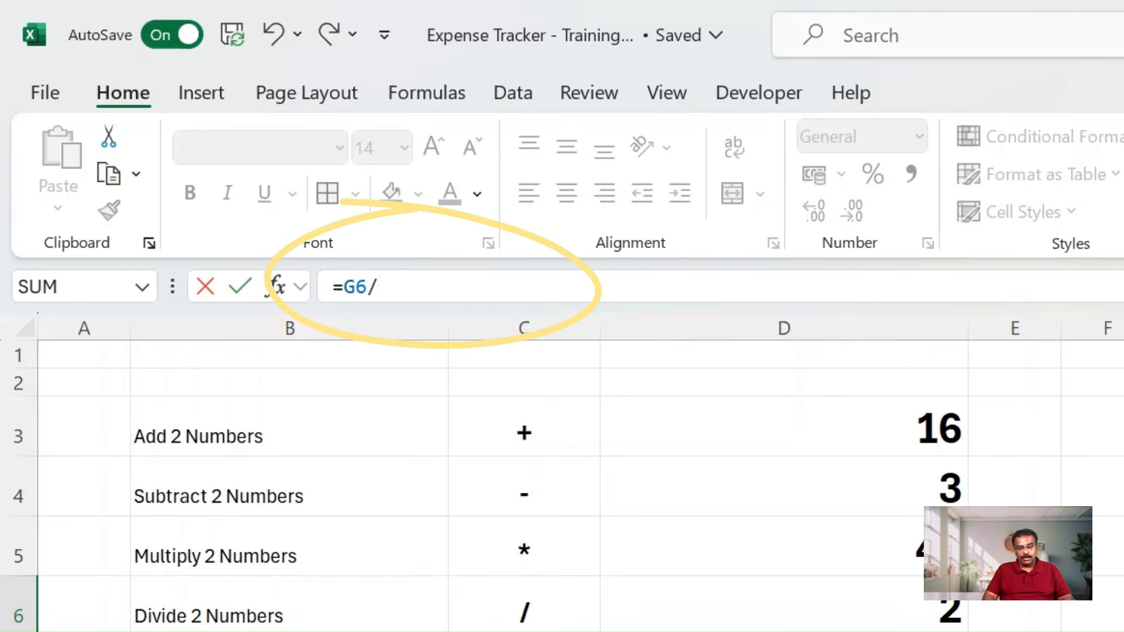
text(H6)
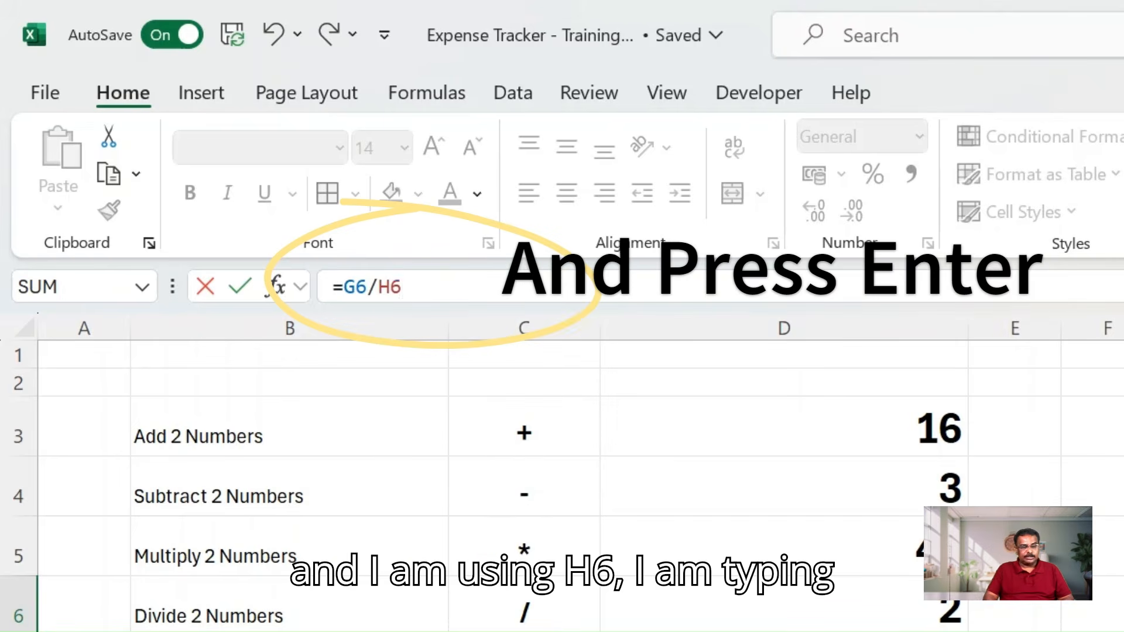
key(Return)
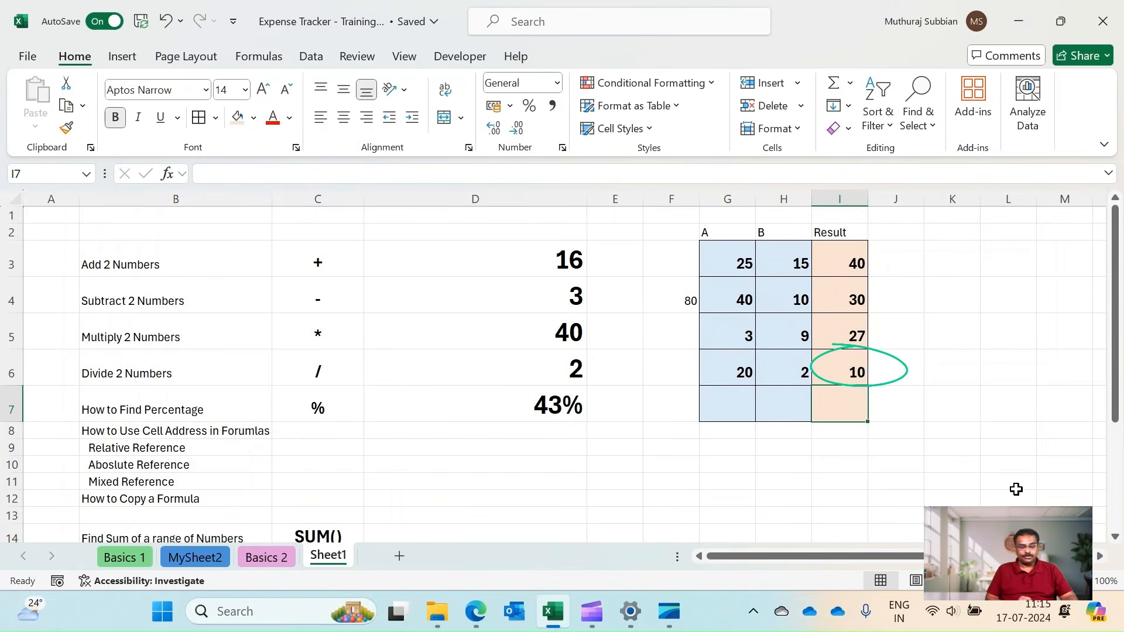
Step: Enter 45 in cell G7 and 75 in cell H7 as the percentage inputs
click(730, 404)
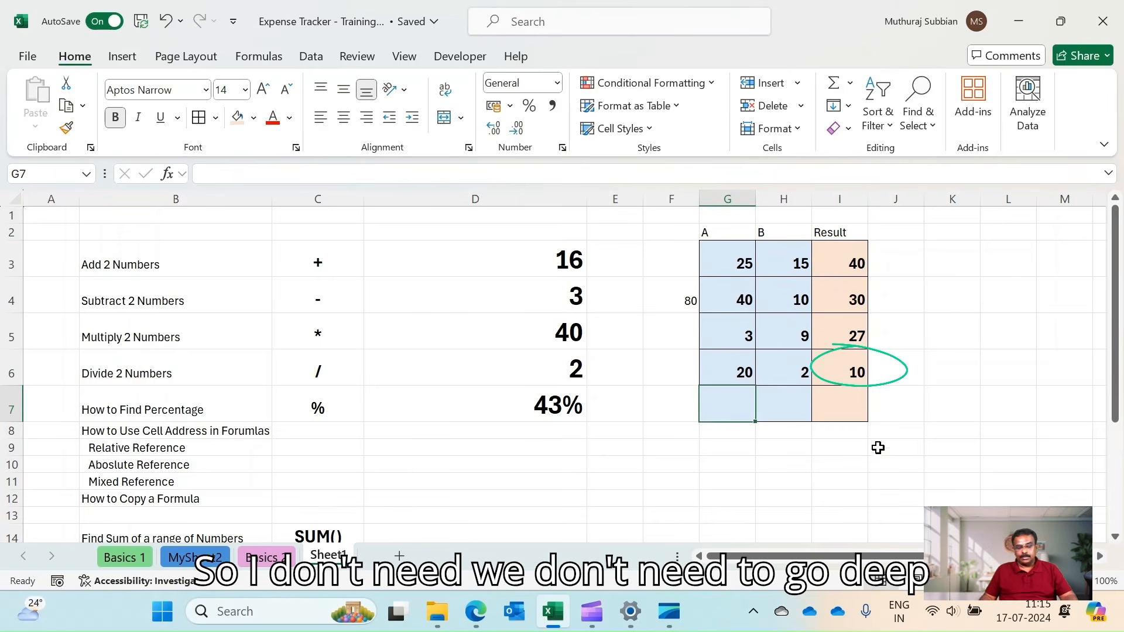
click(745, 372)
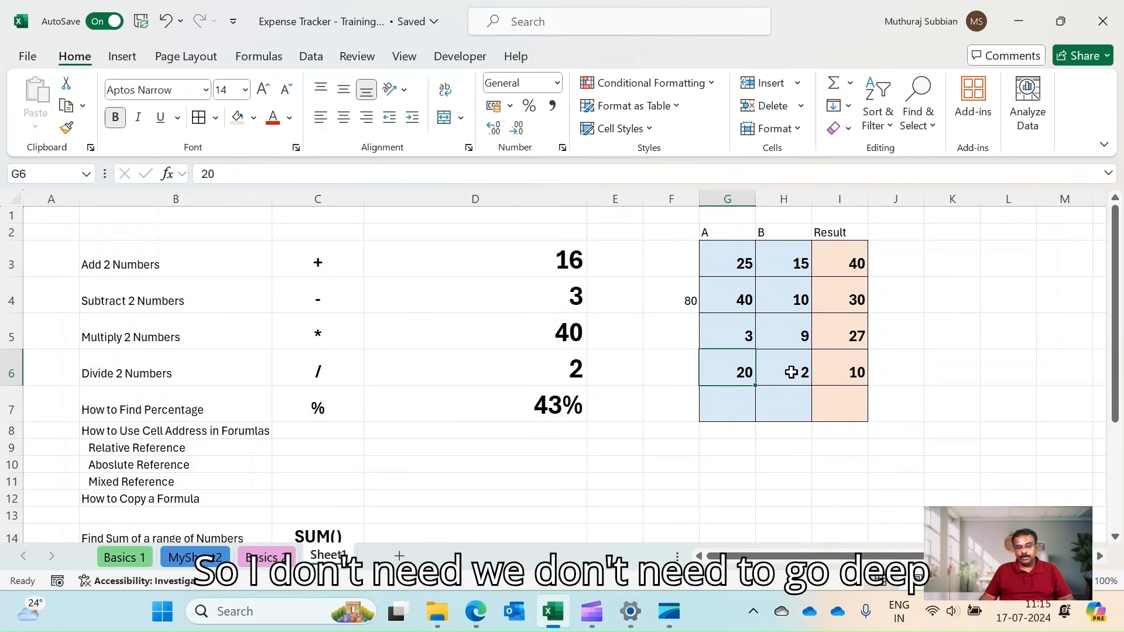
click(734, 409)
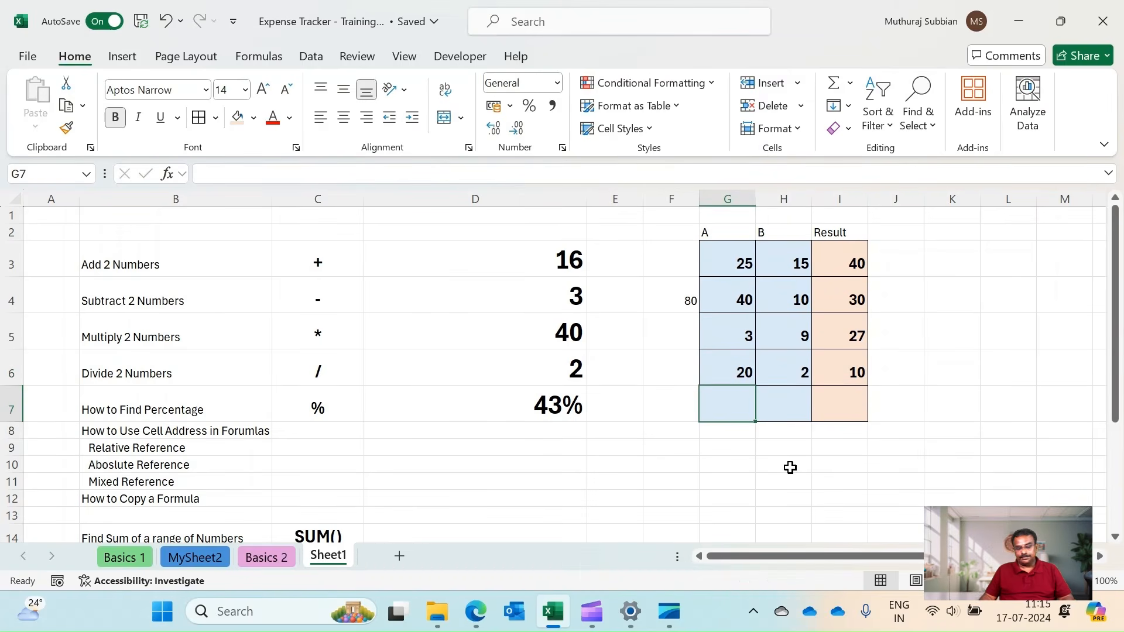
text(45)
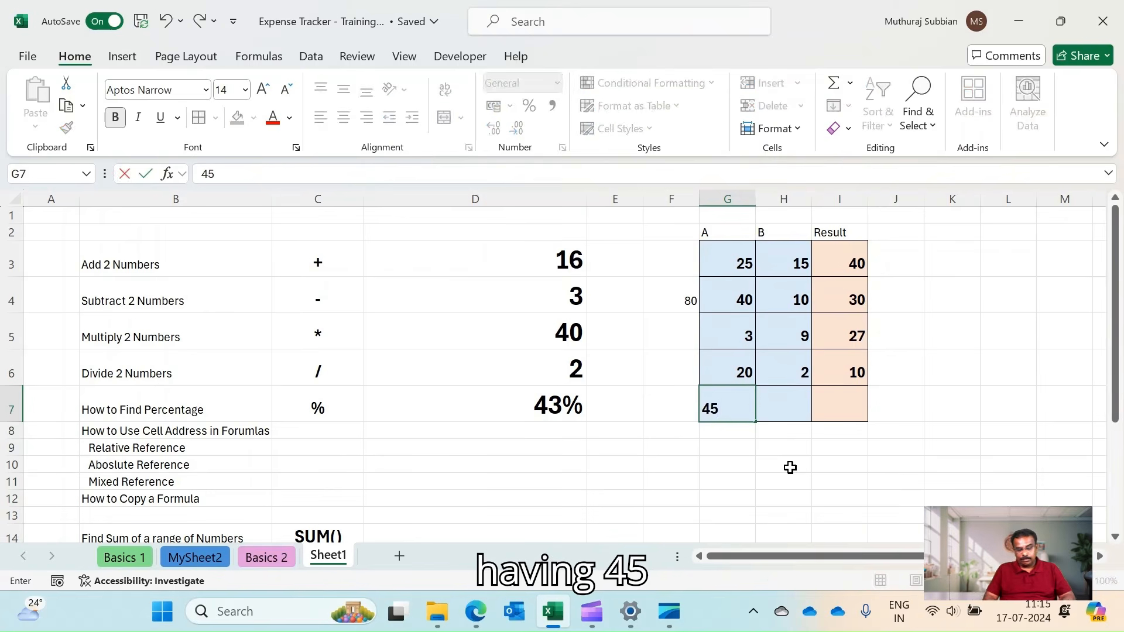
key(Tab)
text(75)
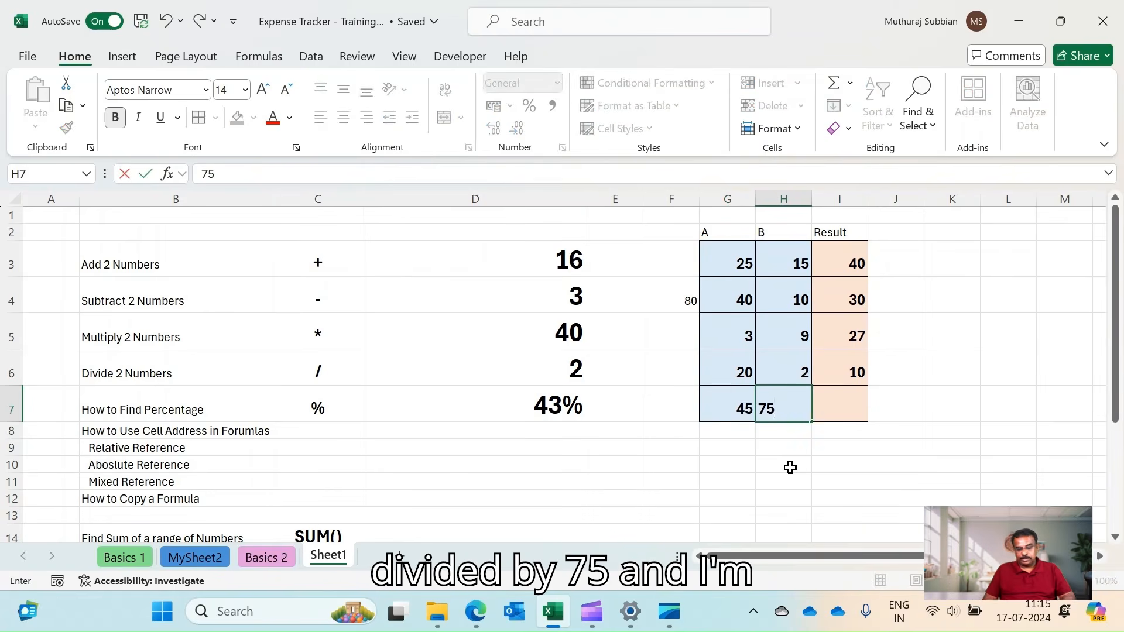
key(Tab)
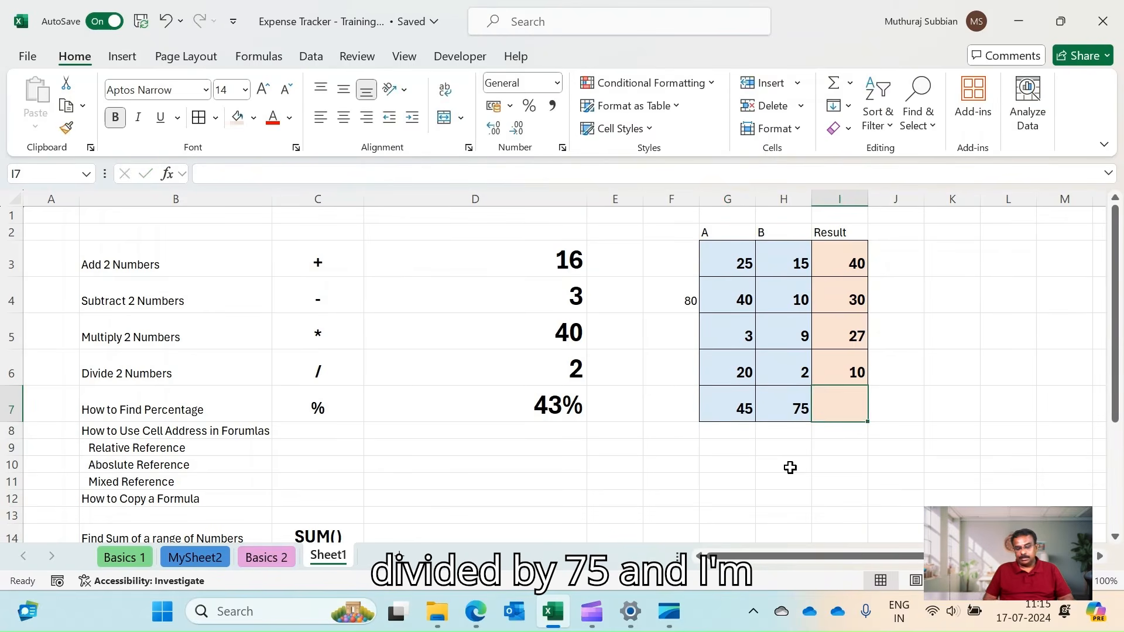
Step: Enter the formula =G7/H7 in result cell I7
text(=)
key(Left)
key(Left)
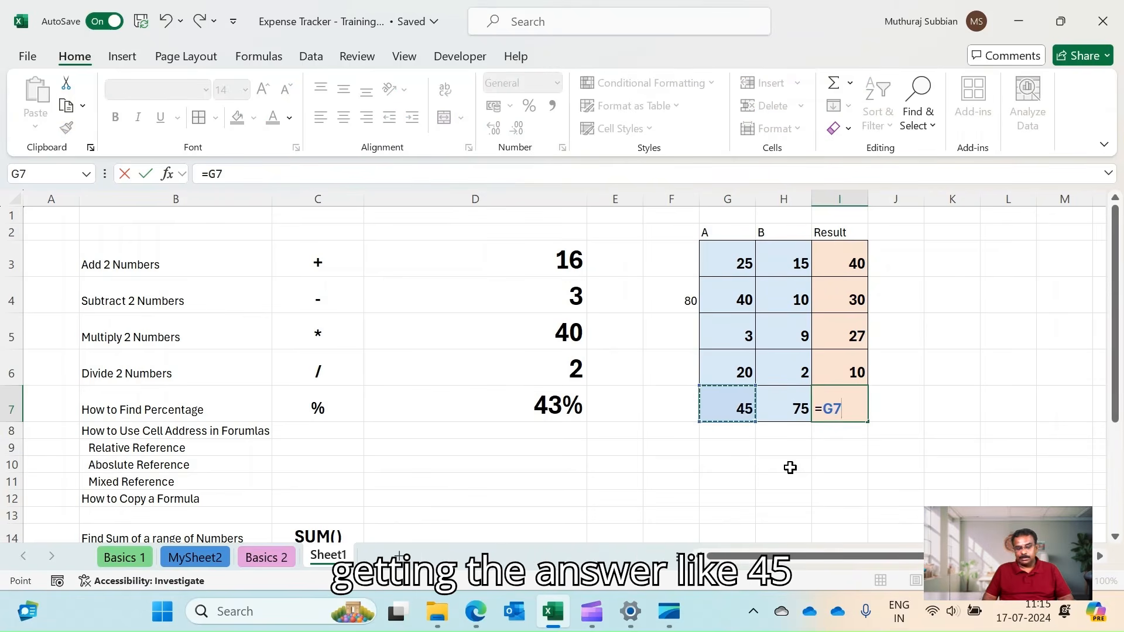
text(/)
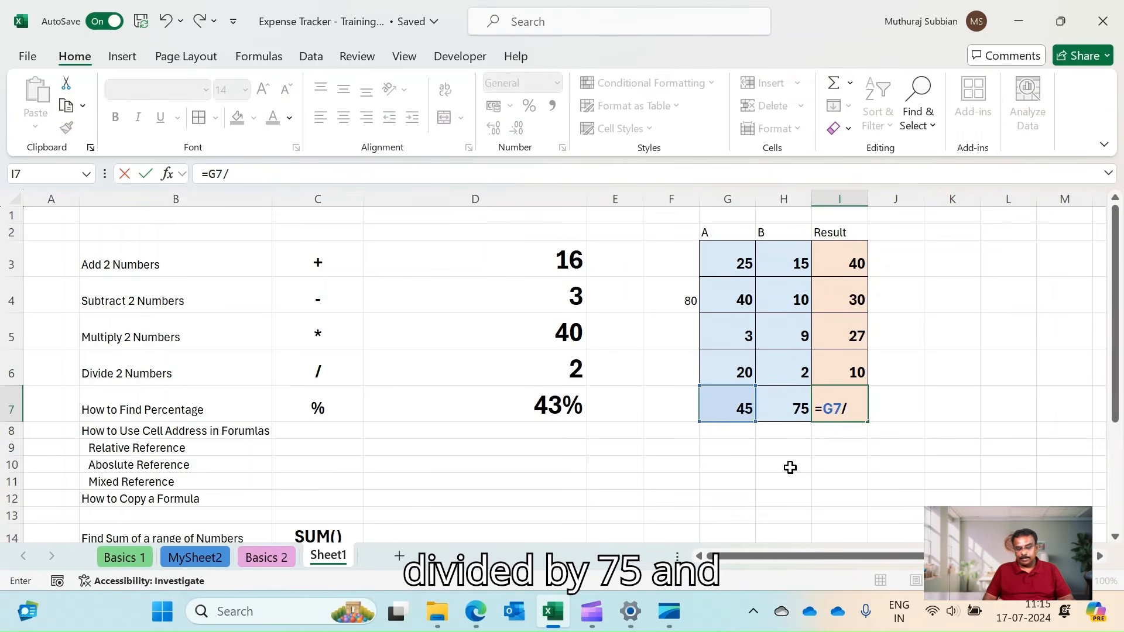
click(770, 399)
key(Return)
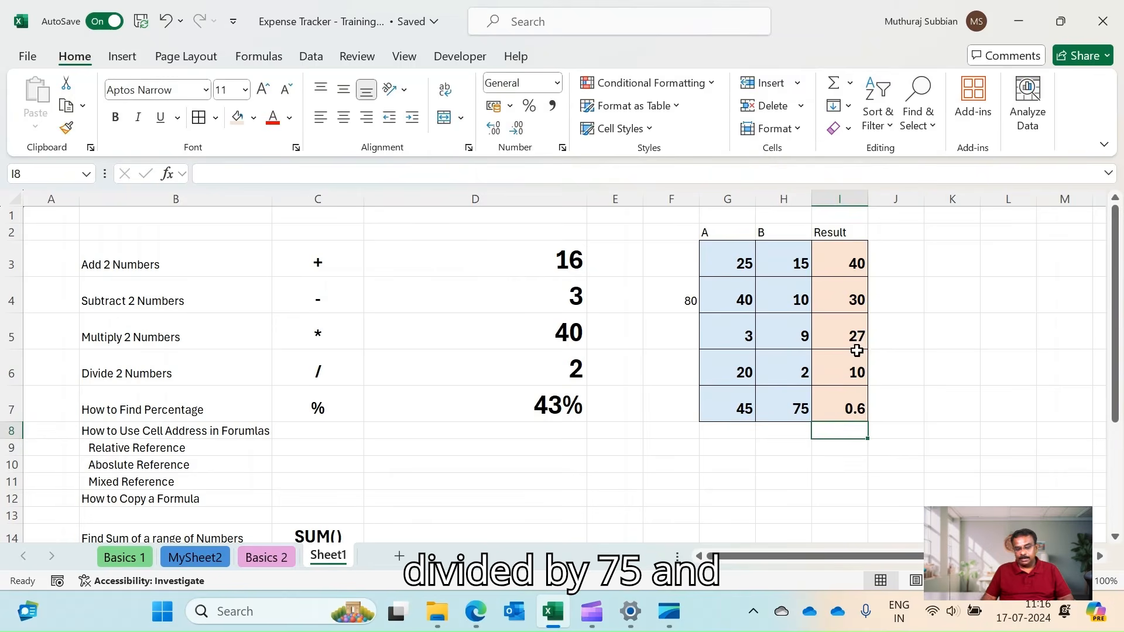
Step: Format the result in cell I7 as a percentage
click(836, 398)
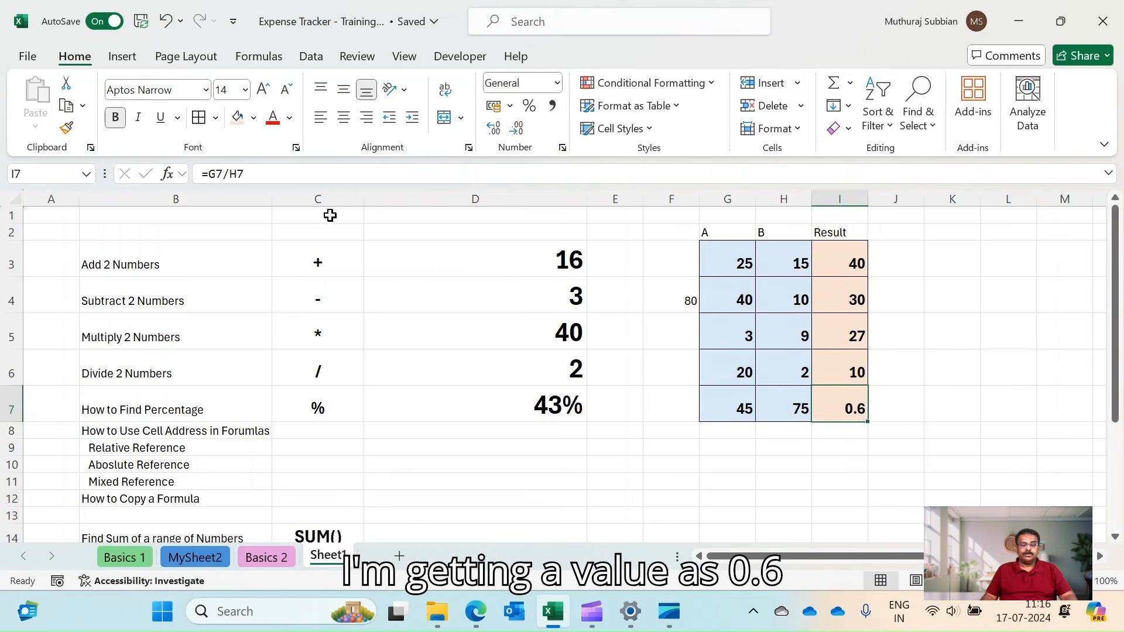
click(528, 108)
click(934, 393)
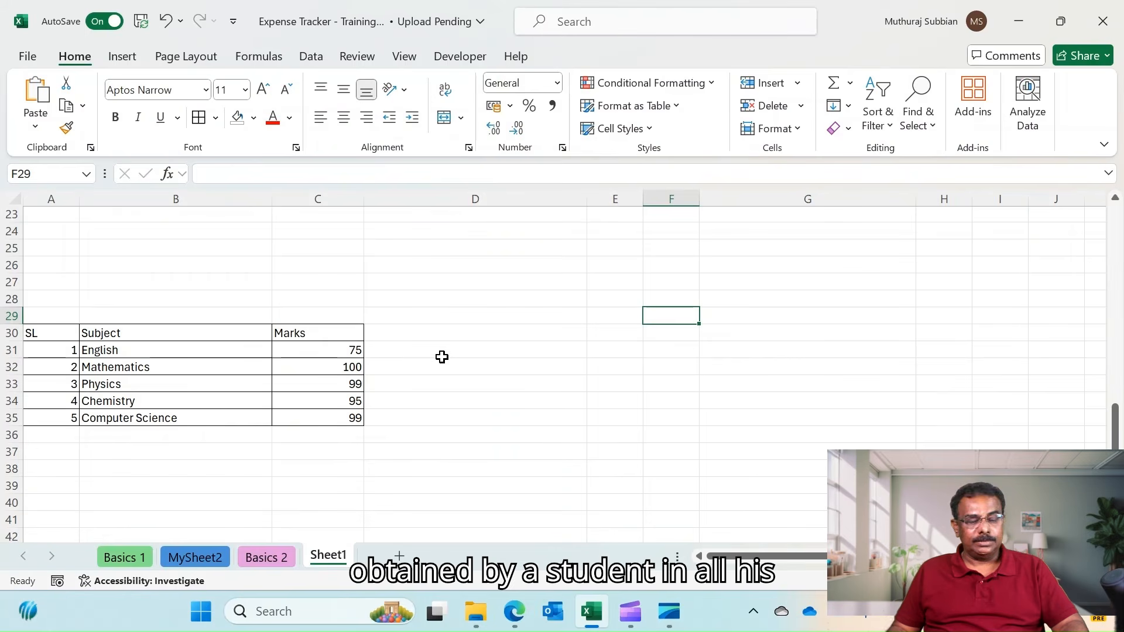
Step: Total the subject marks in C31:C35 with the automatic Sum function in cell C36 below the marks table
click(52, 331)
key(Down)
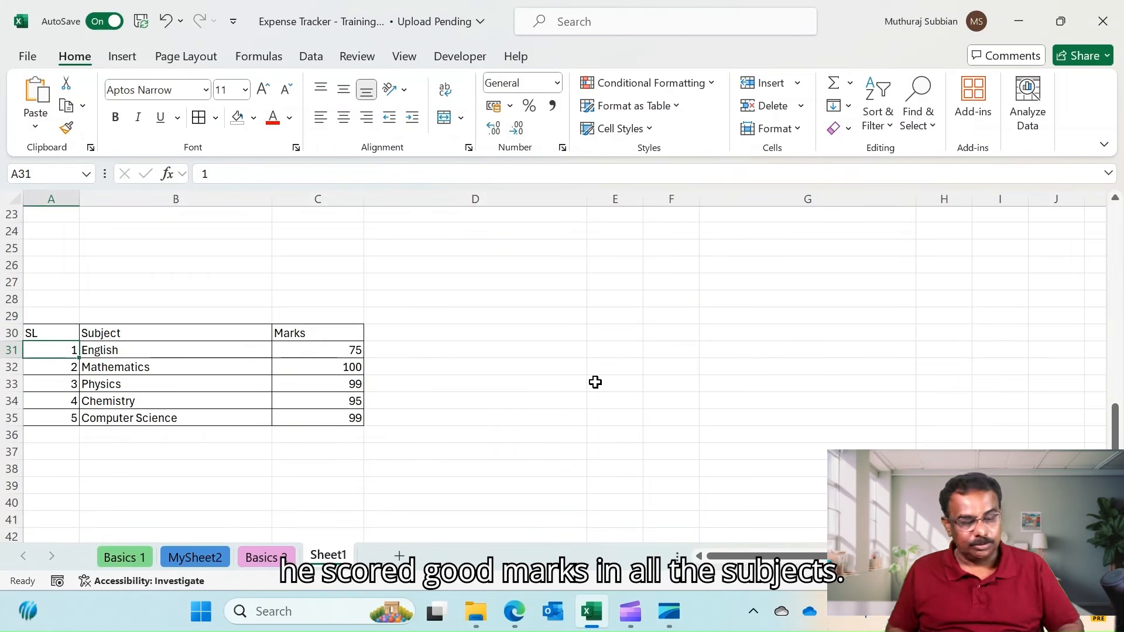
key(Right)
key(Right)
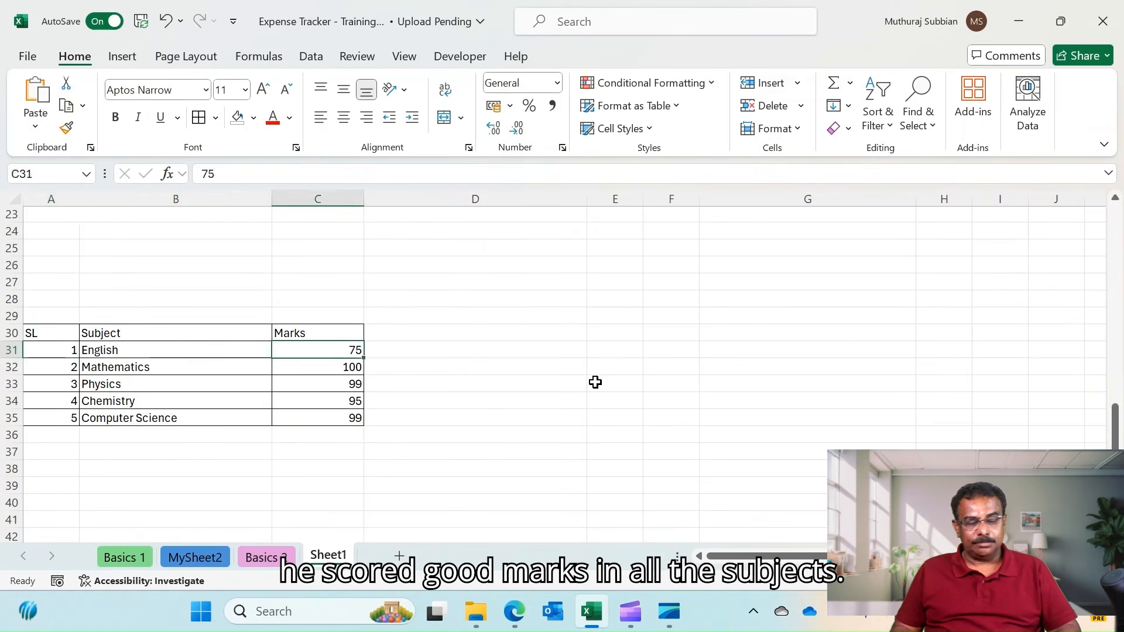
key(Down)
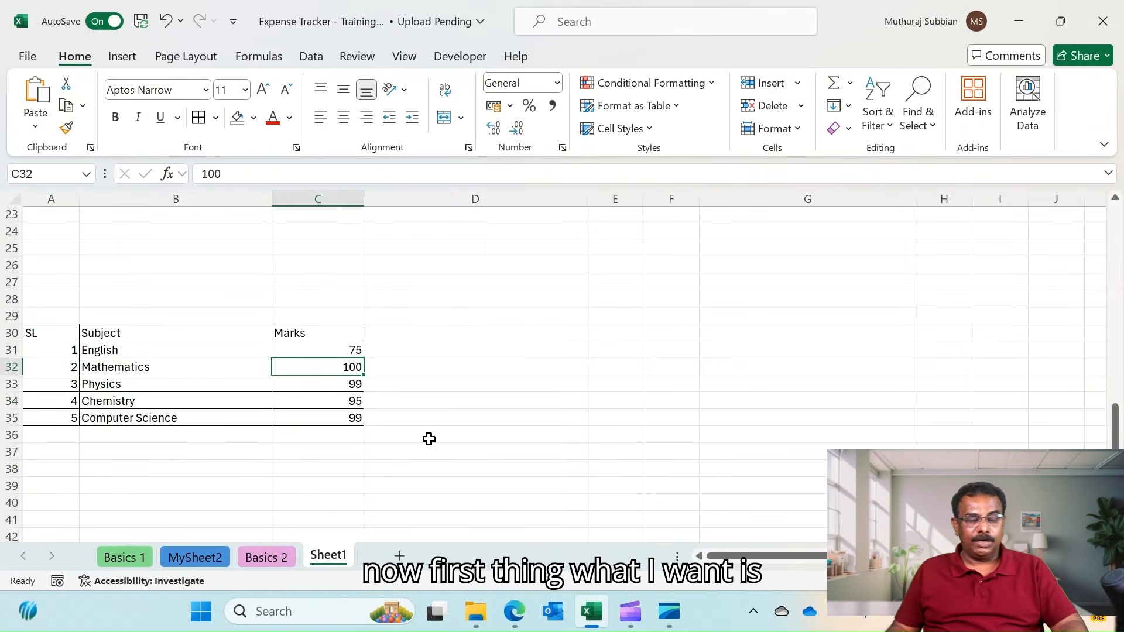
click(339, 439)
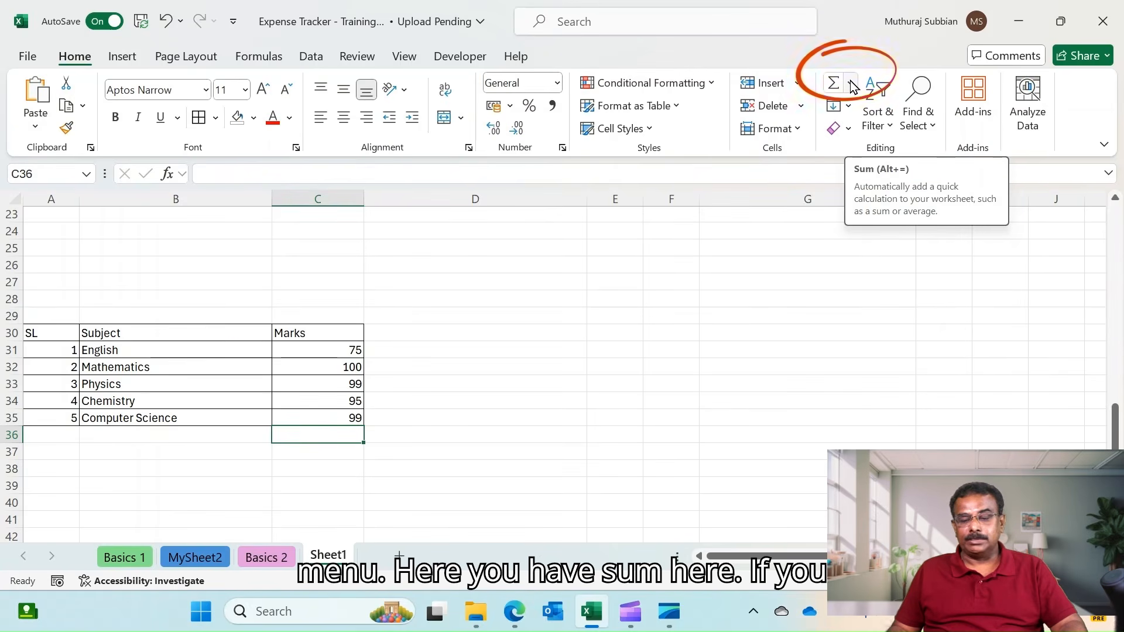
click(834, 84)
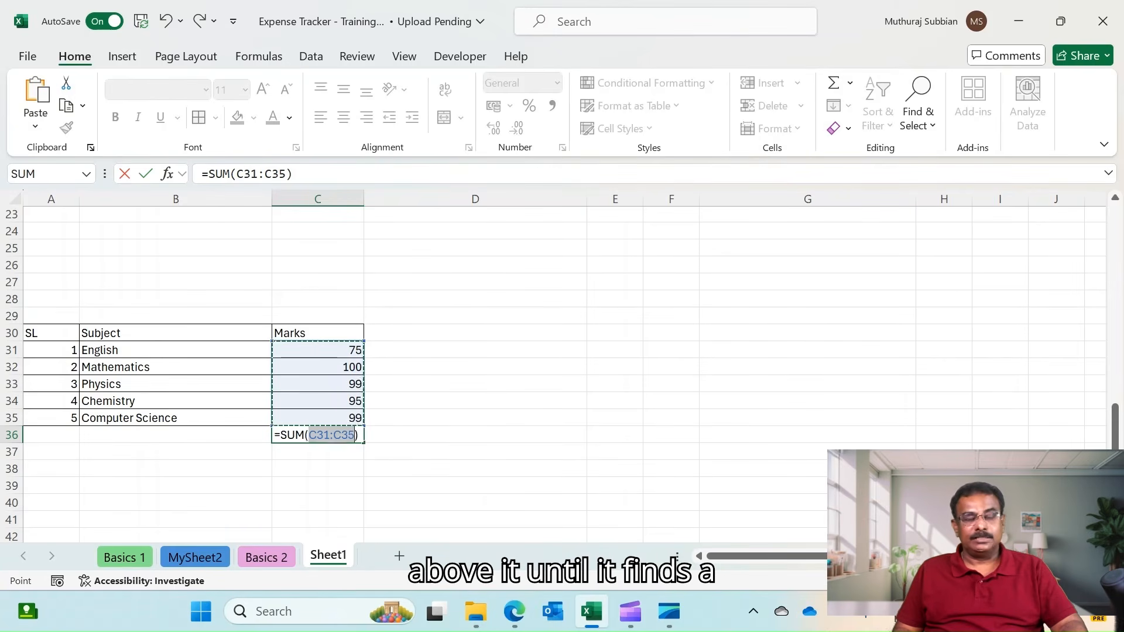
key(Return)
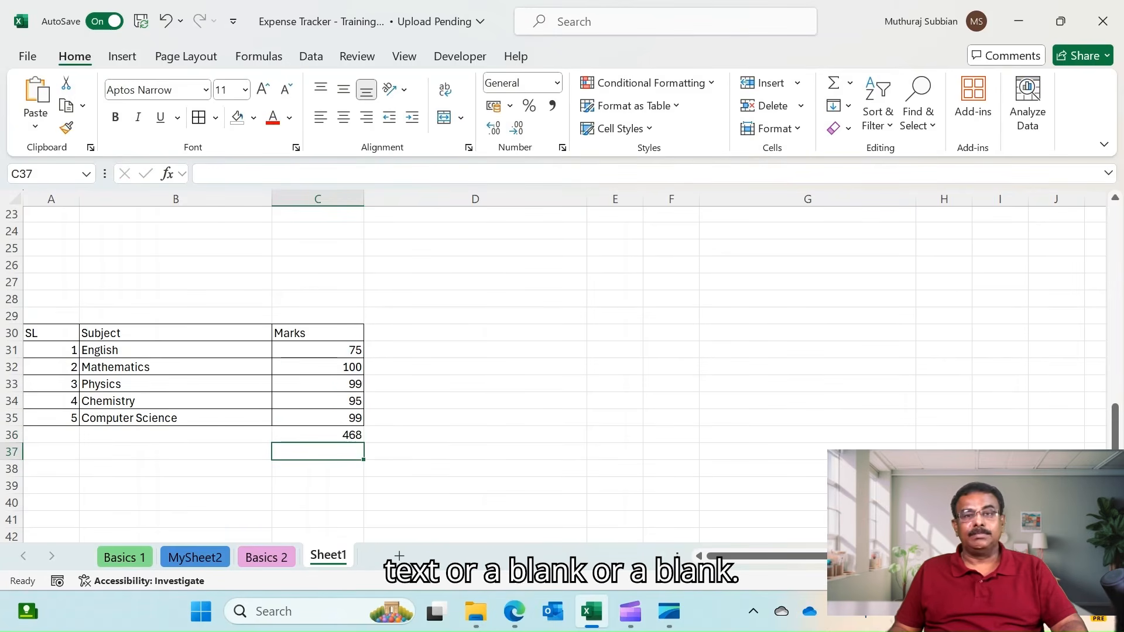
Step: Make the marks total in cell C36 bold and clear the cell's contents
click(333, 433)
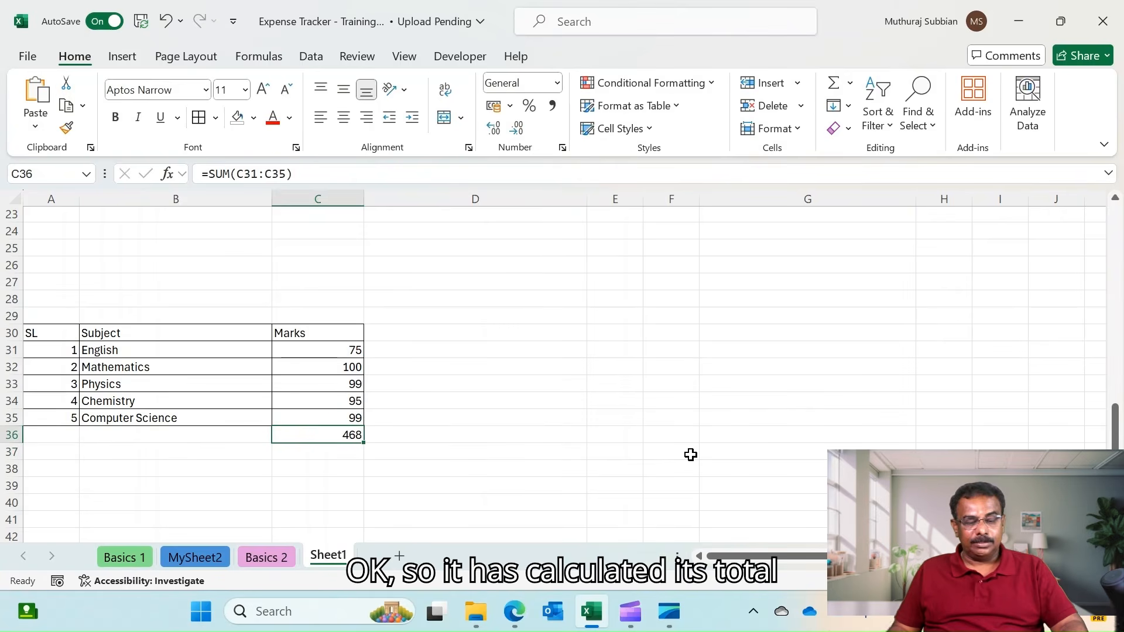
key(ctrl+b)
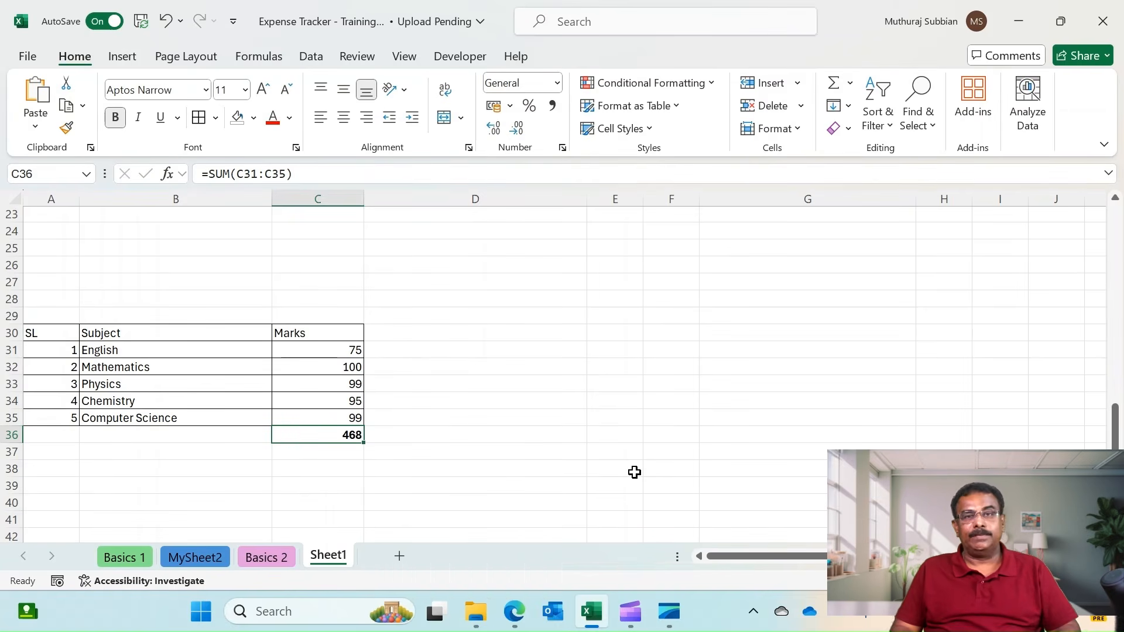
key(Delete)
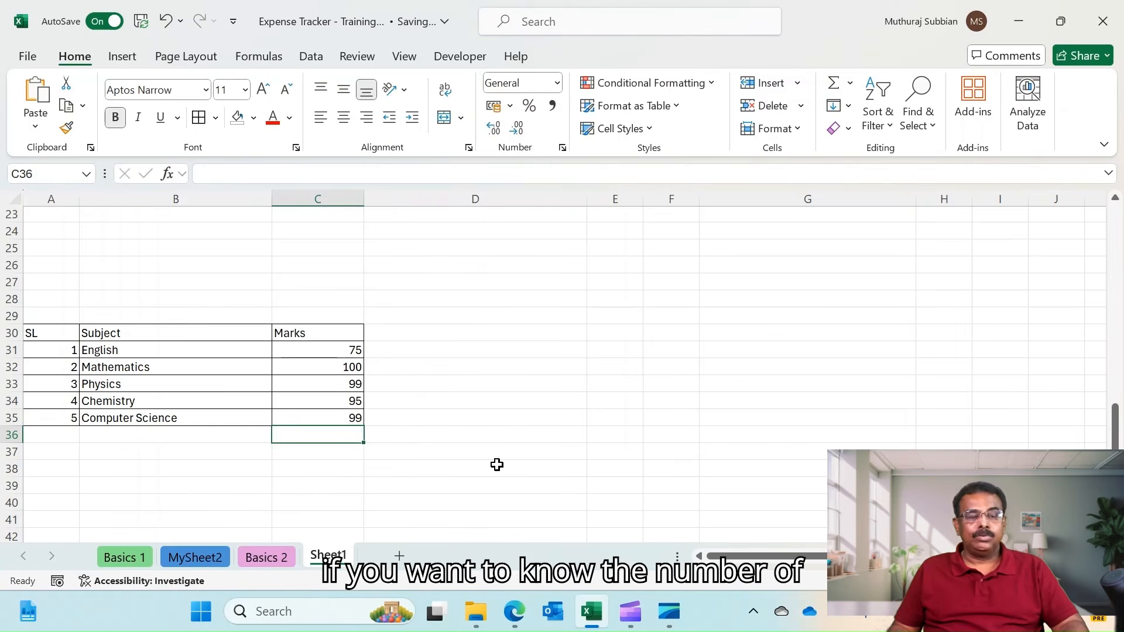
Step: Count the serial numbers in A31:A35 with the automatic Count Numbers function in cell A36
key(Home)
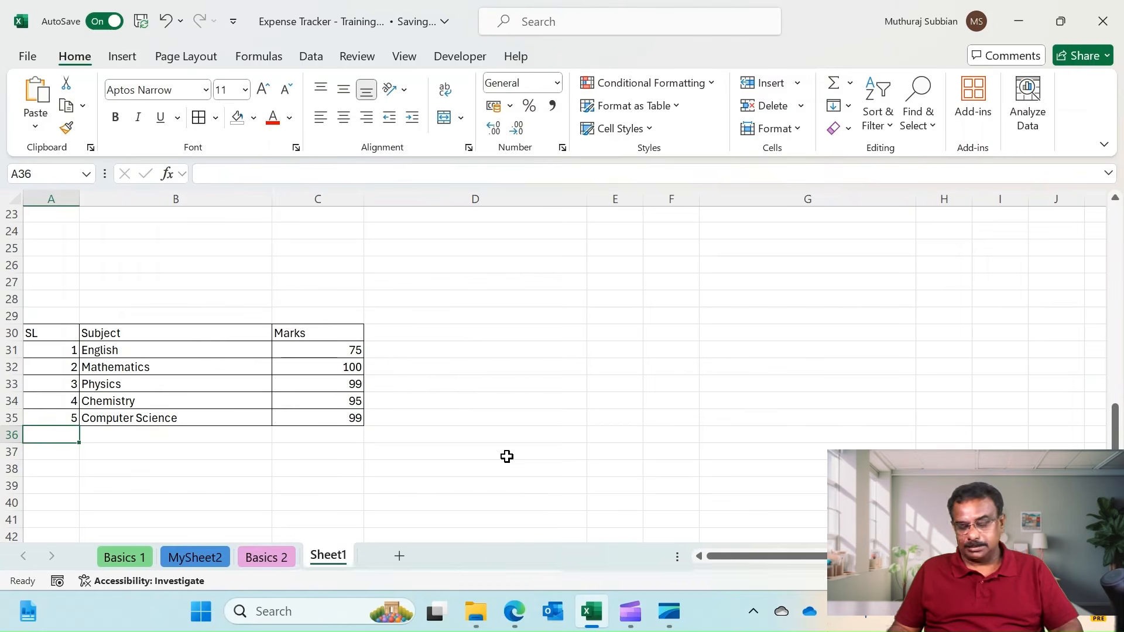
click(850, 83)
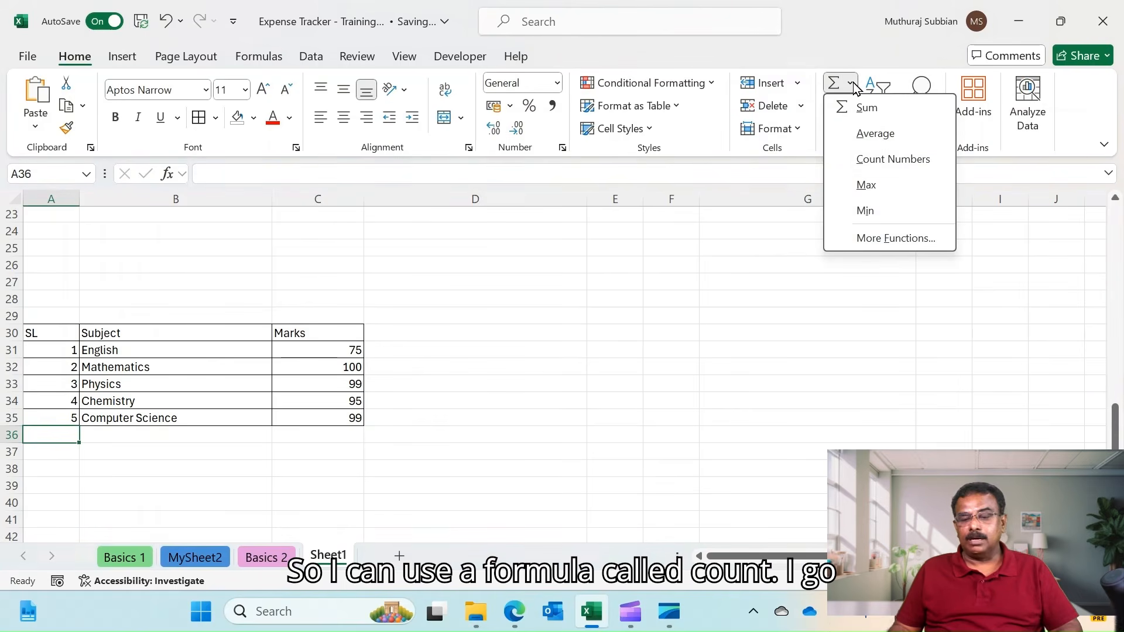
click(888, 160)
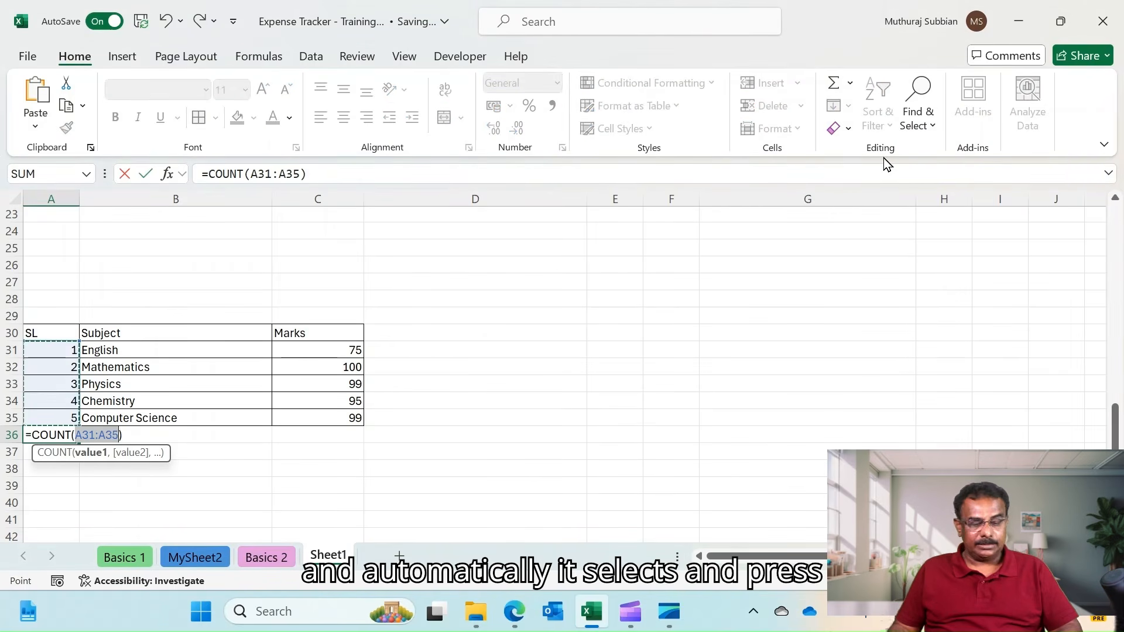
key(Return)
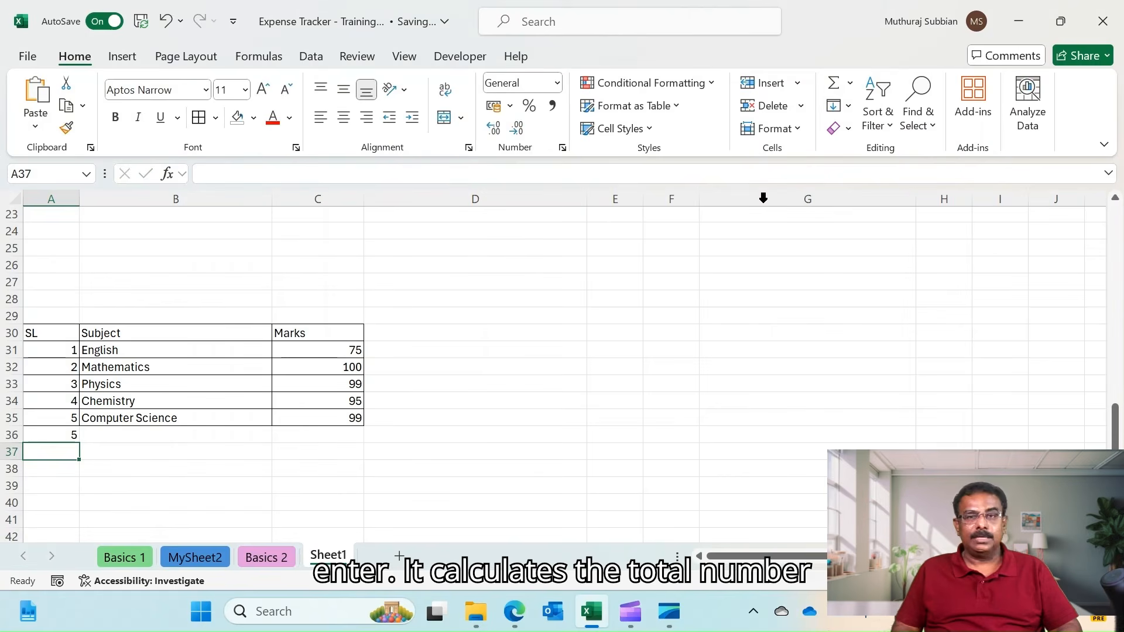
click(60, 438)
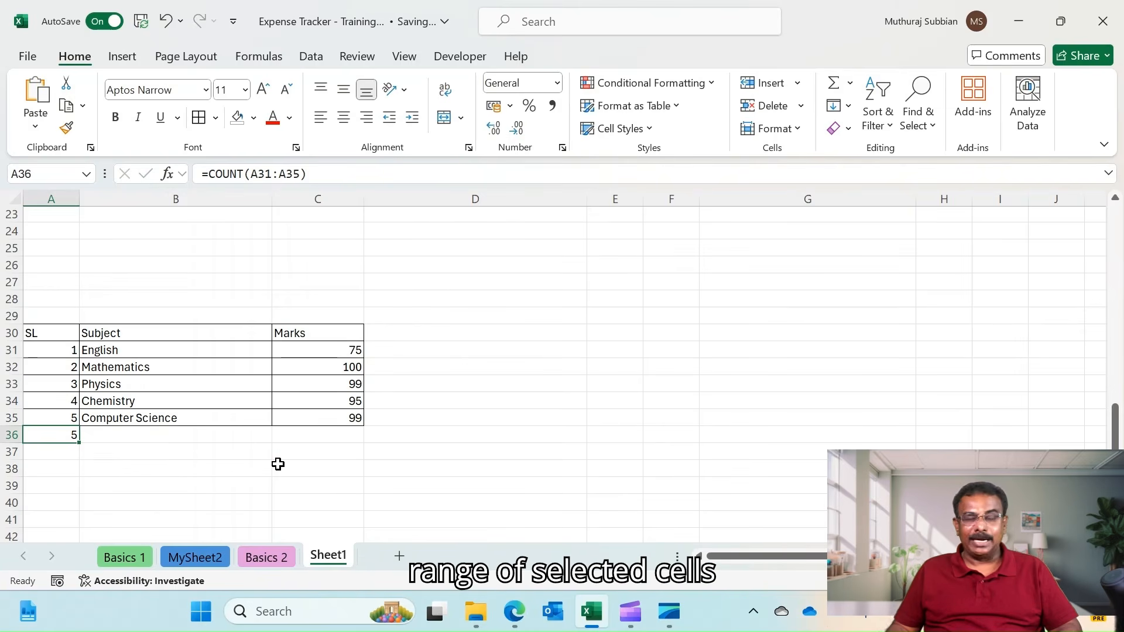
Step: Find the highest mark in C31:C35 with the automatic Max function in cell C36
click(316, 438)
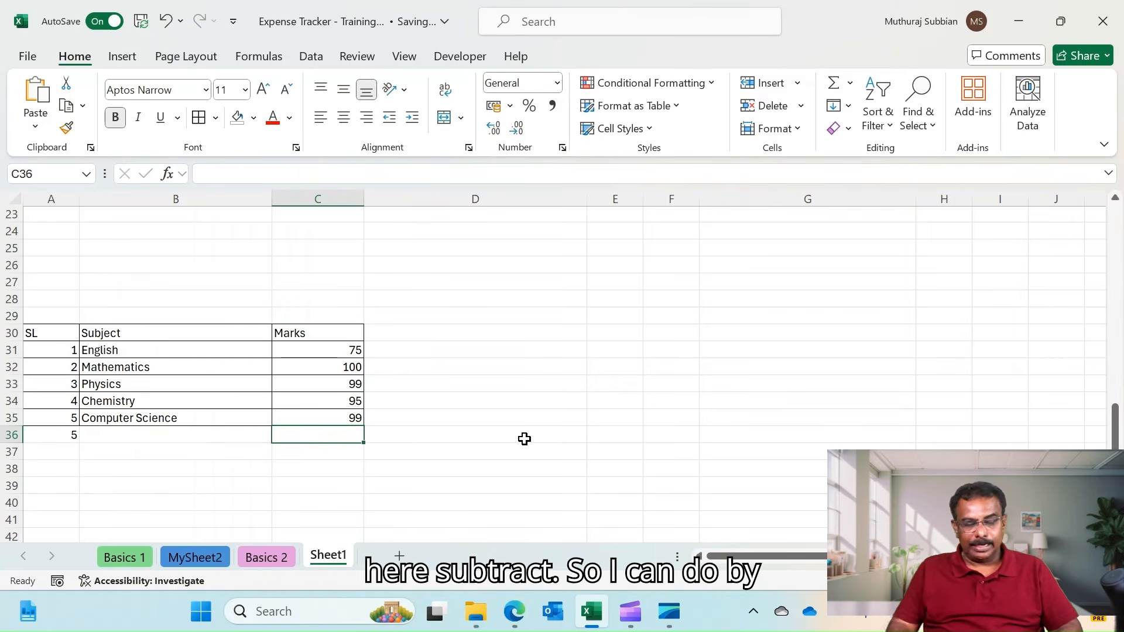
click(850, 83)
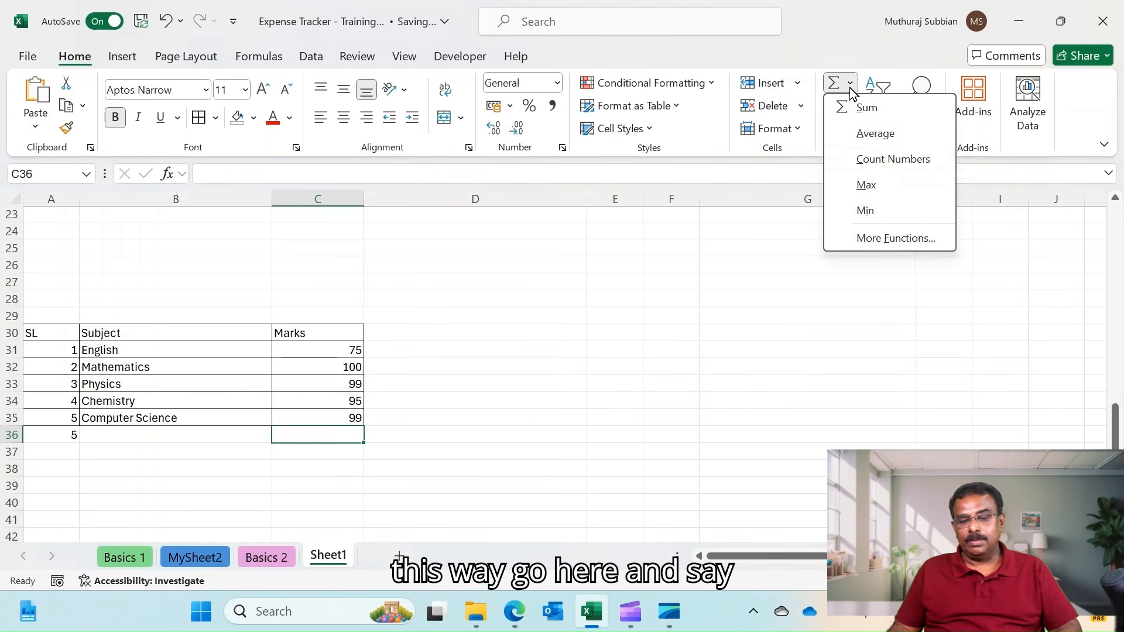
click(868, 185)
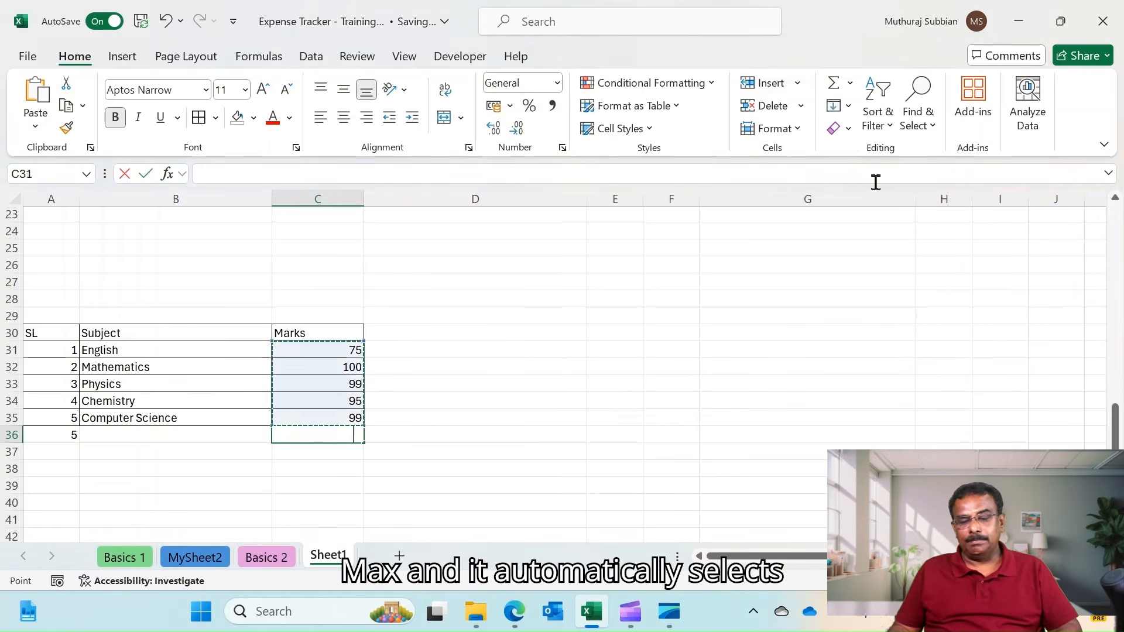
key(Return)
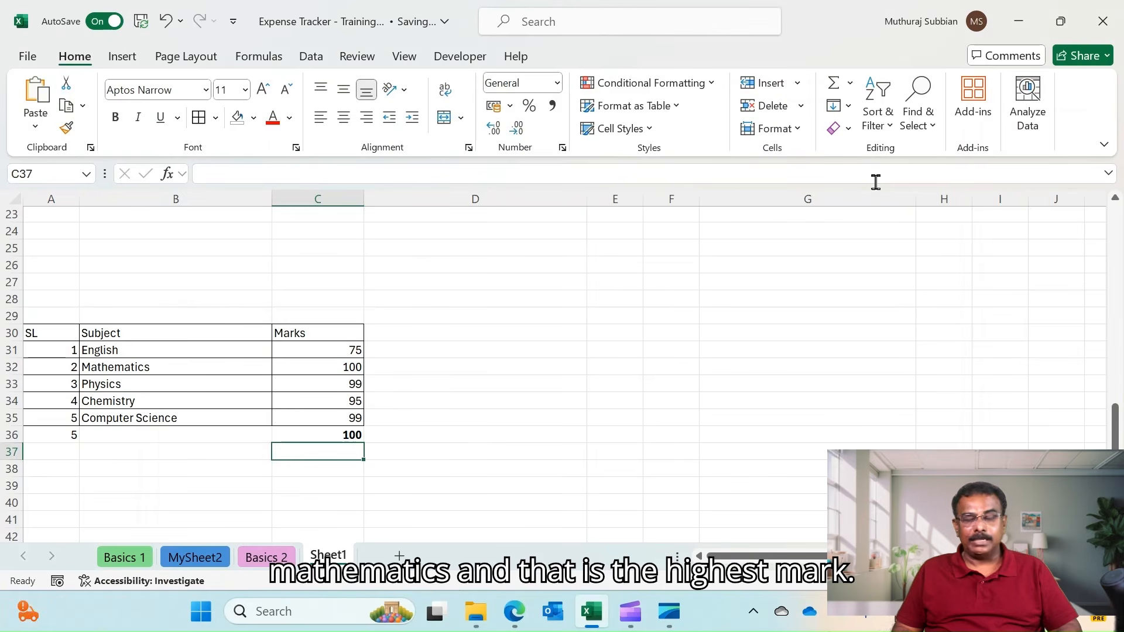
Step: Clear the Max formula from cell C36 and insert the automatic Min function there for the marks in C31:C35
key(Up)
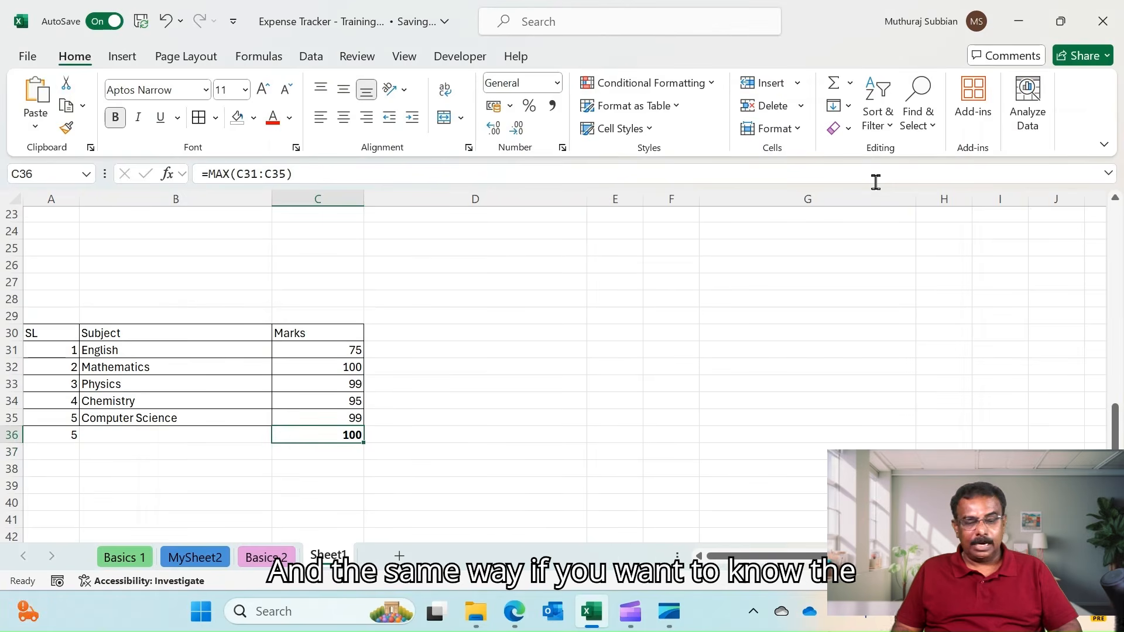
key(Delete)
click(850, 82)
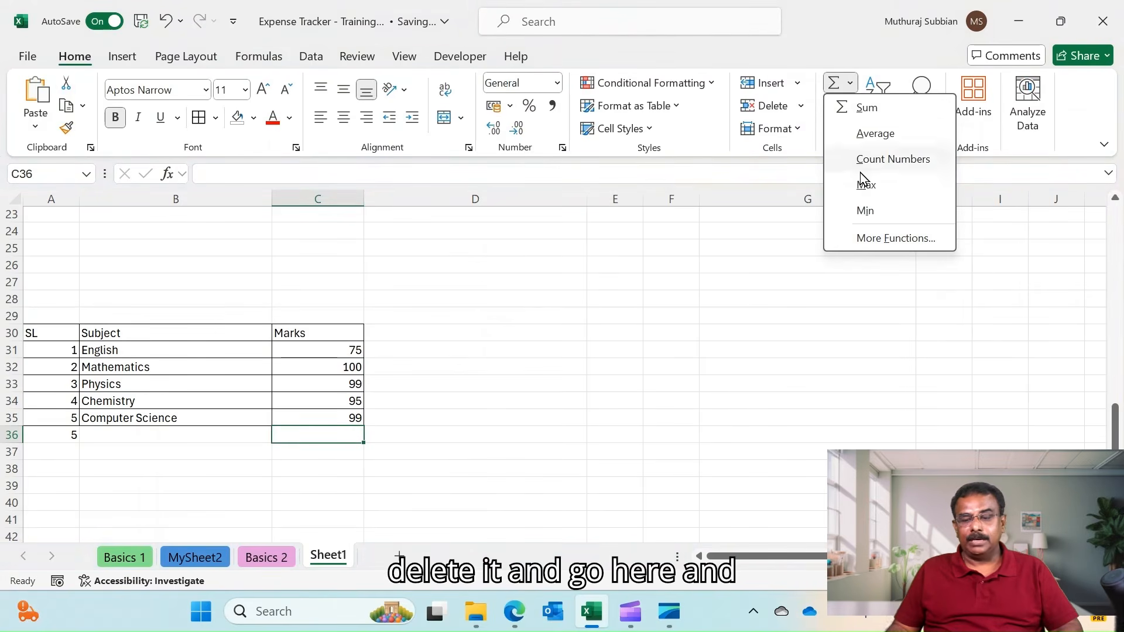
click(865, 211)
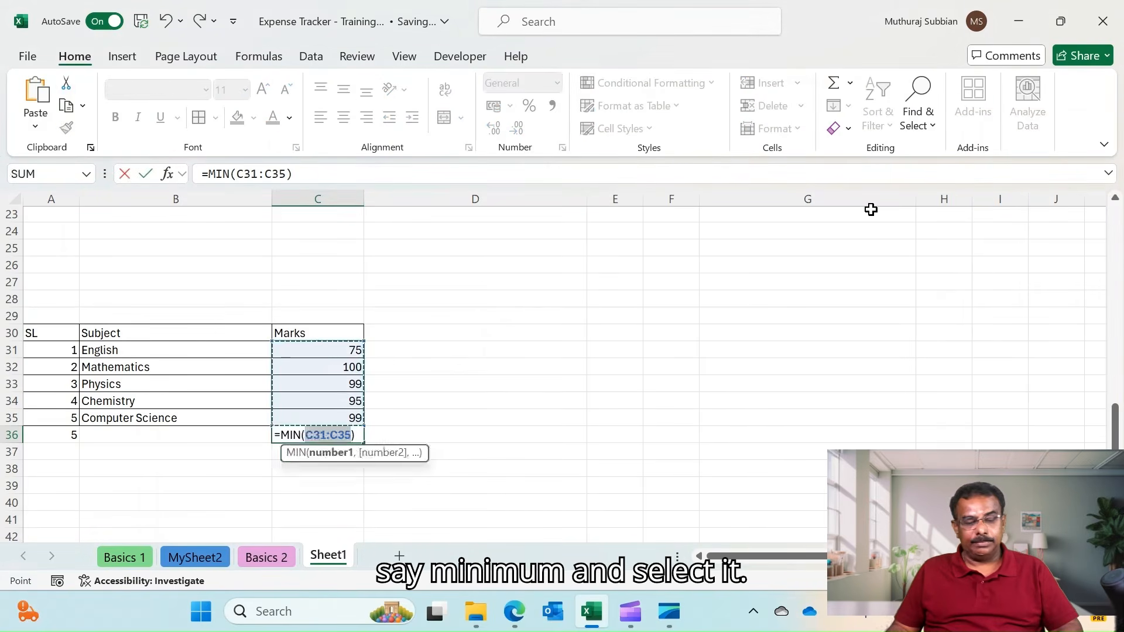
key(Return)
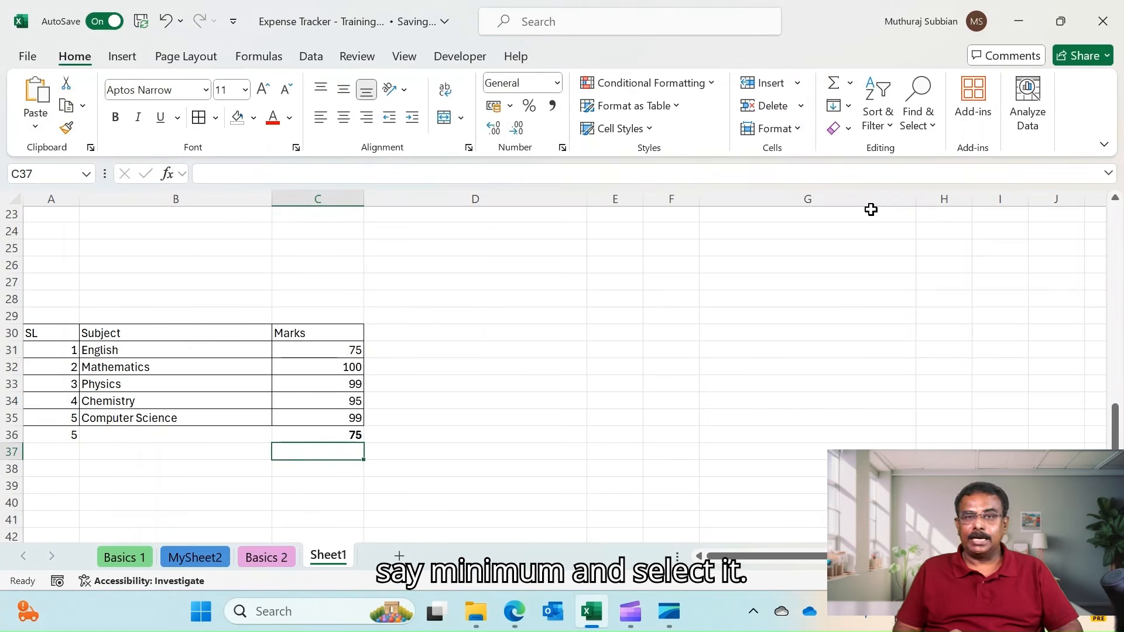
key(Up)
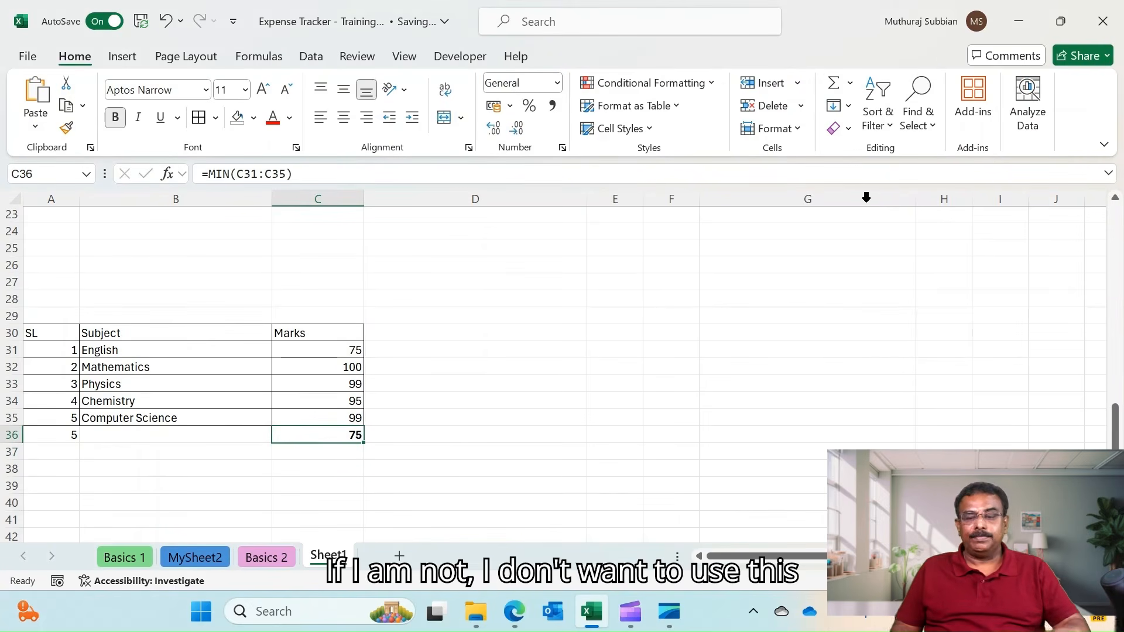
click(850, 84)
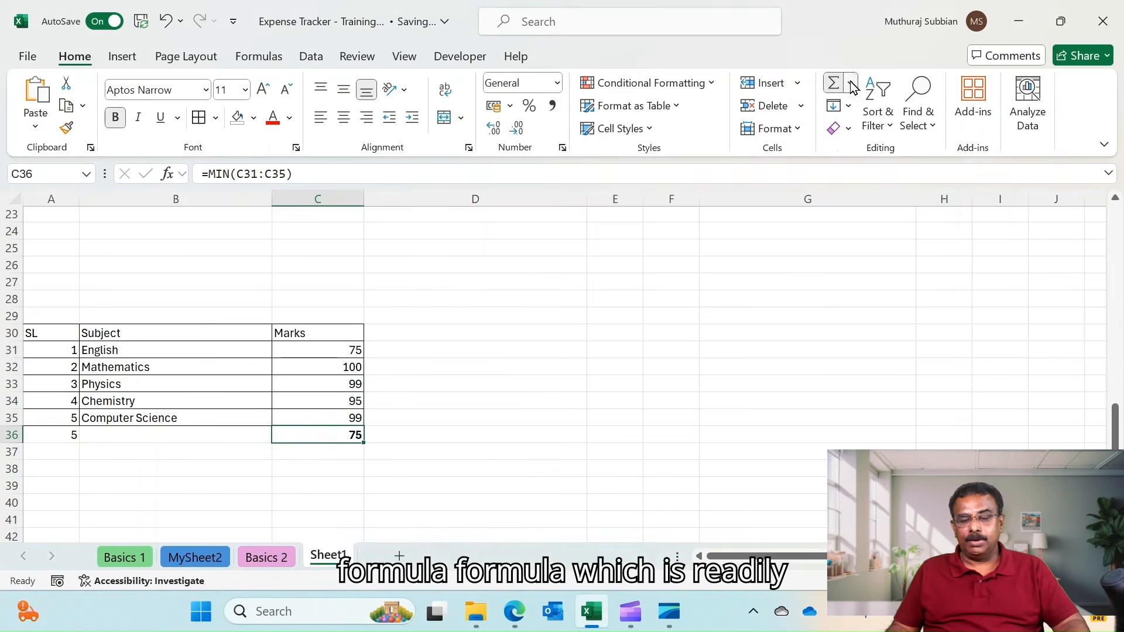
click(797, 365)
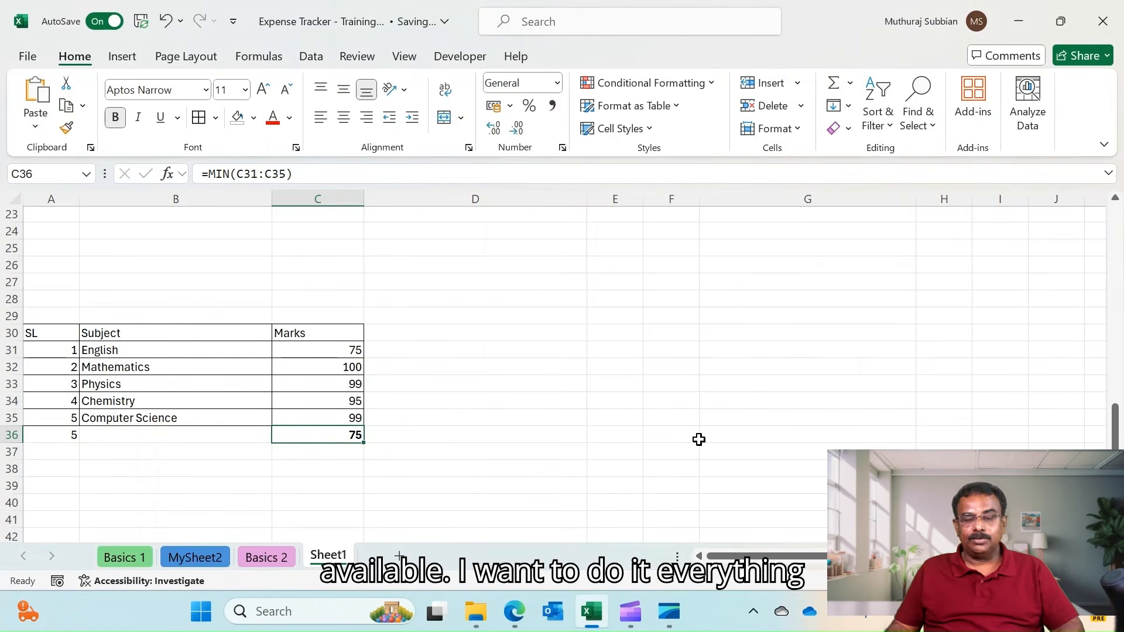
Step: Enter the label "Total Marks" in cell D38 below the marks table
click(663, 419)
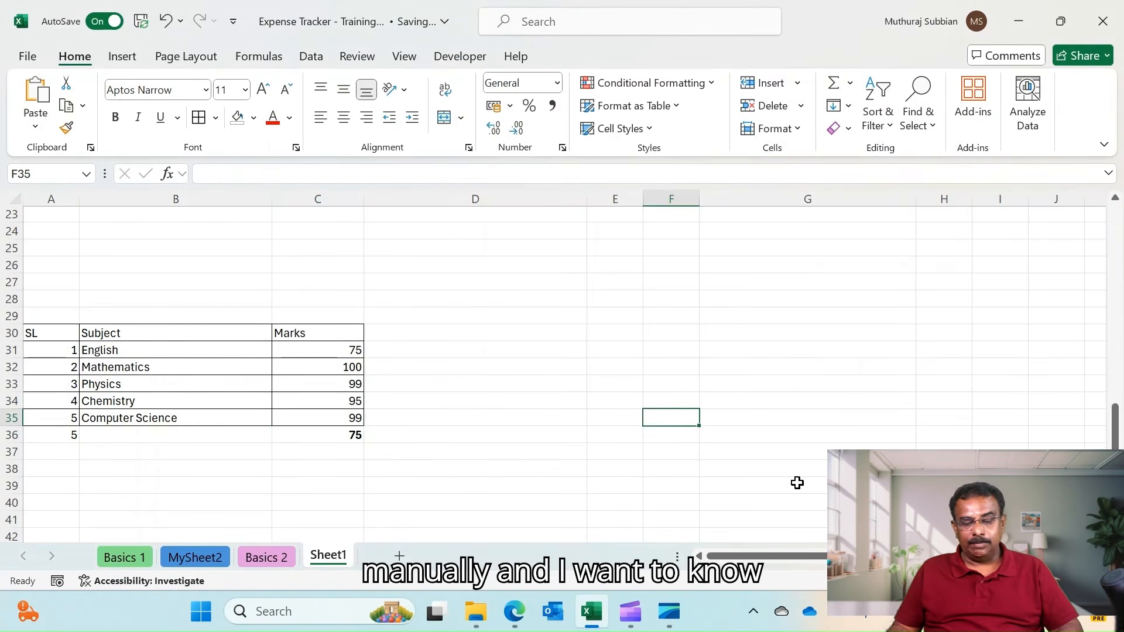
key(Left)
key(Left)
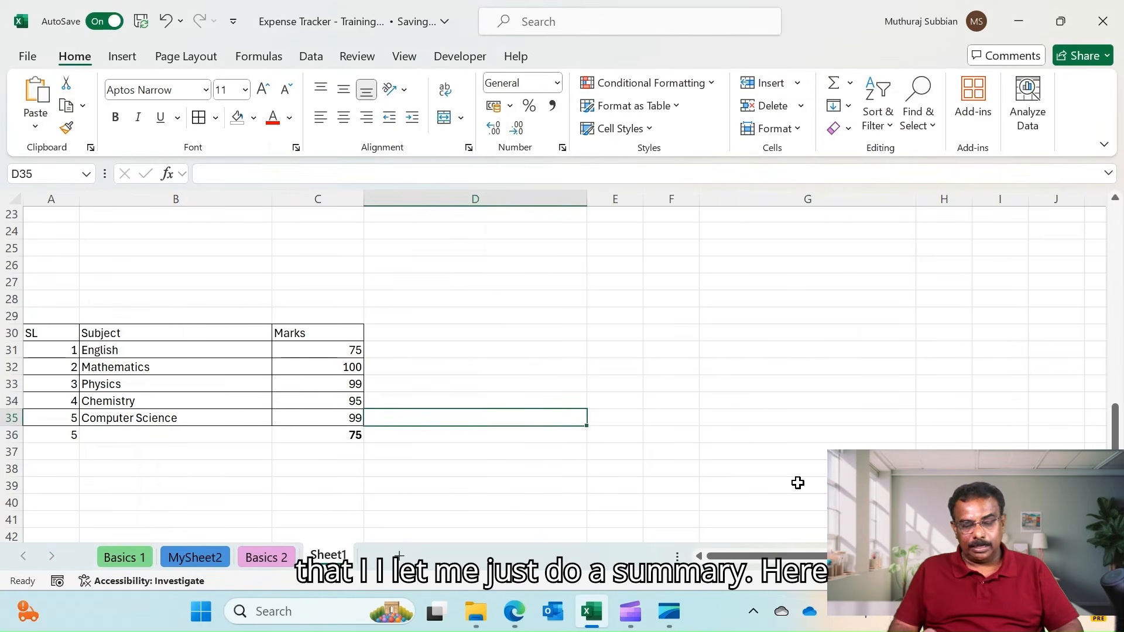
key(Down)
key(Down)
key(Down)
text(Tota)
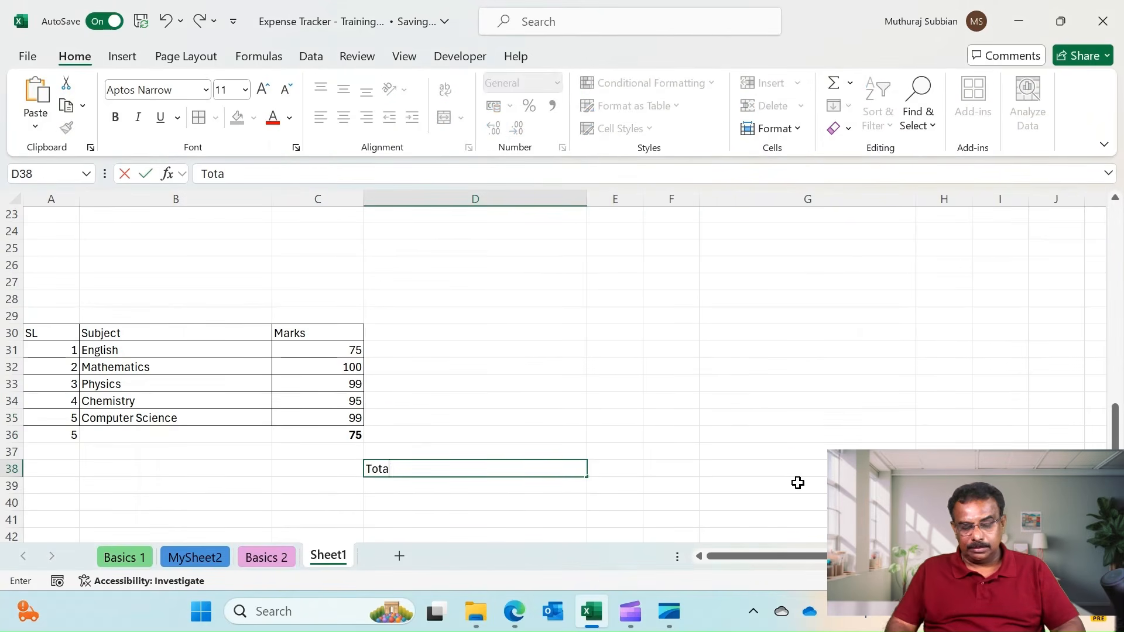
text(l Marks)
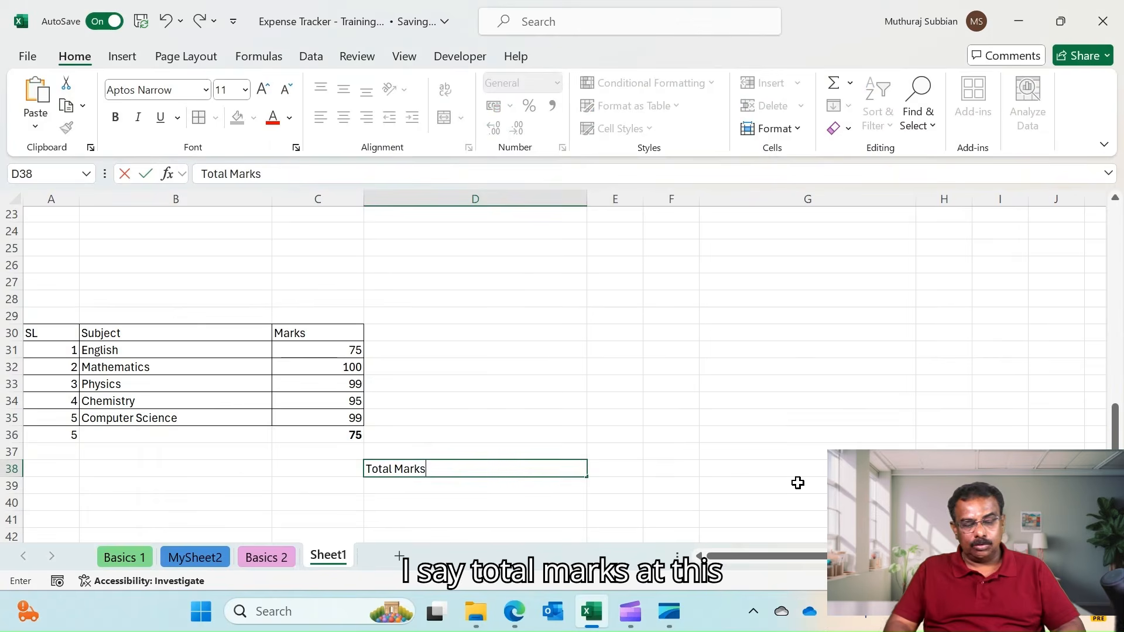
key(Tab)
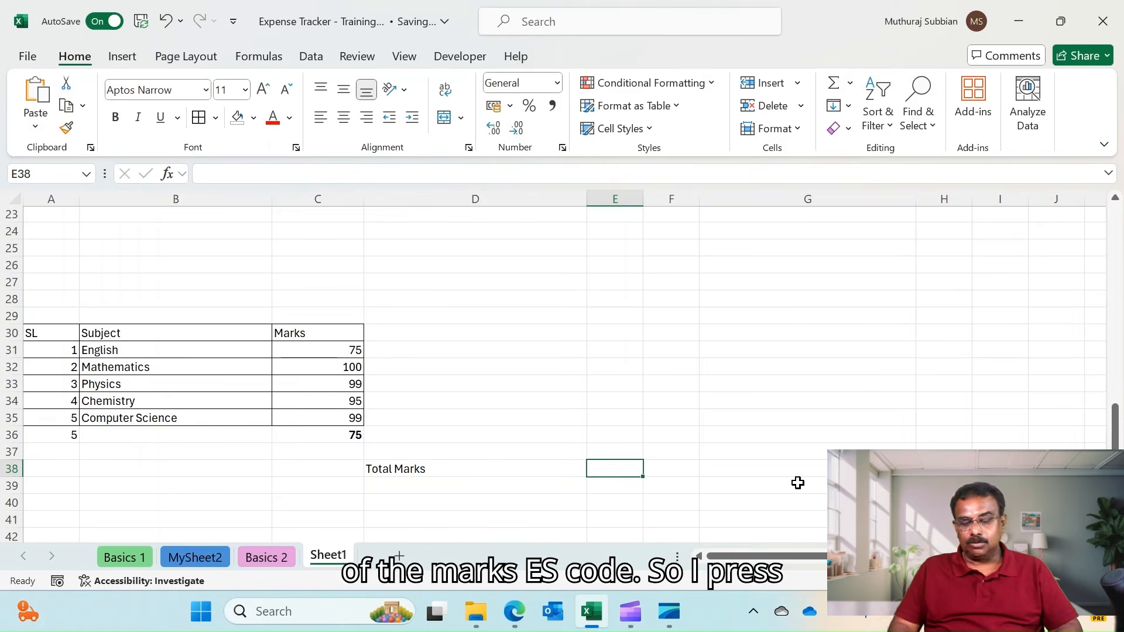
Step: Enter the formula =SUM(C31:C35) manually in cell E38 beside the Total Marks label
text(=sum)
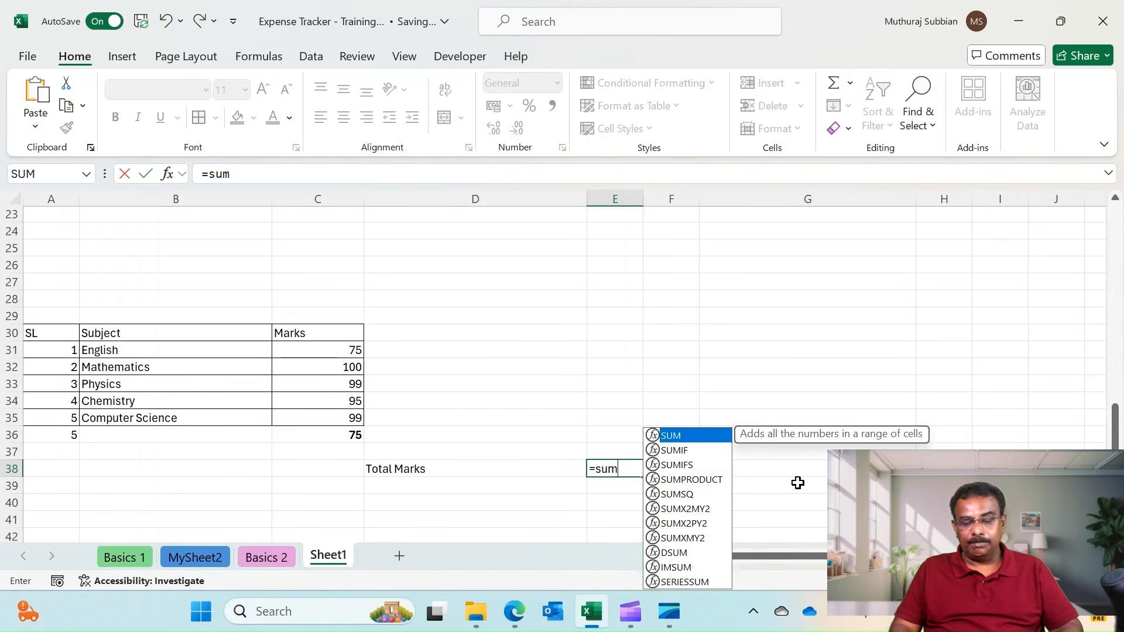
text(()
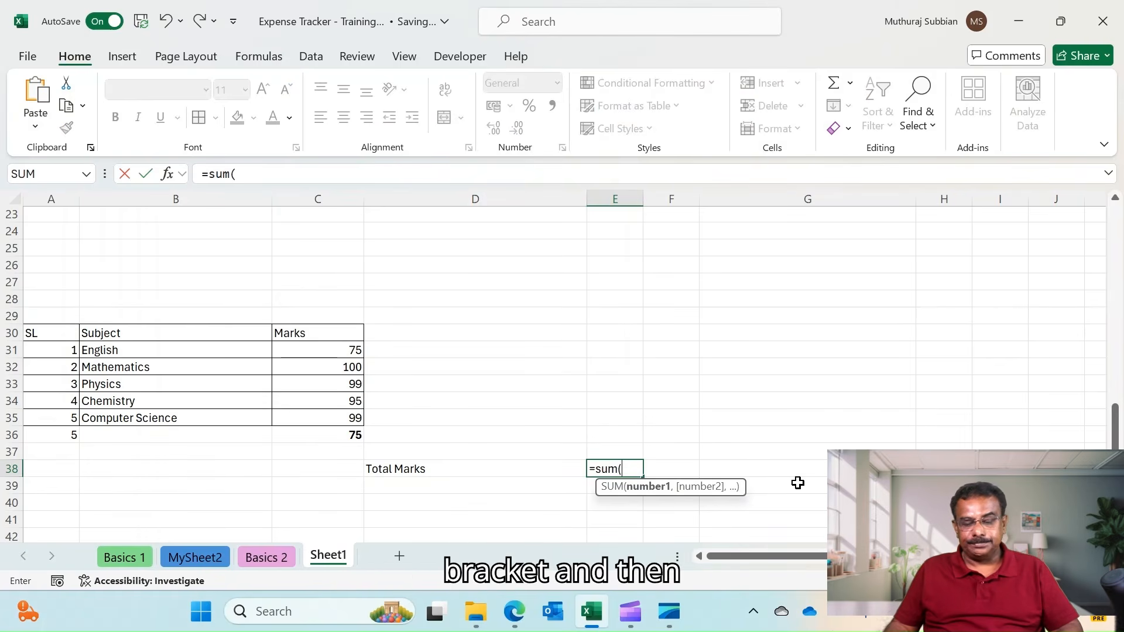
click(331, 354)
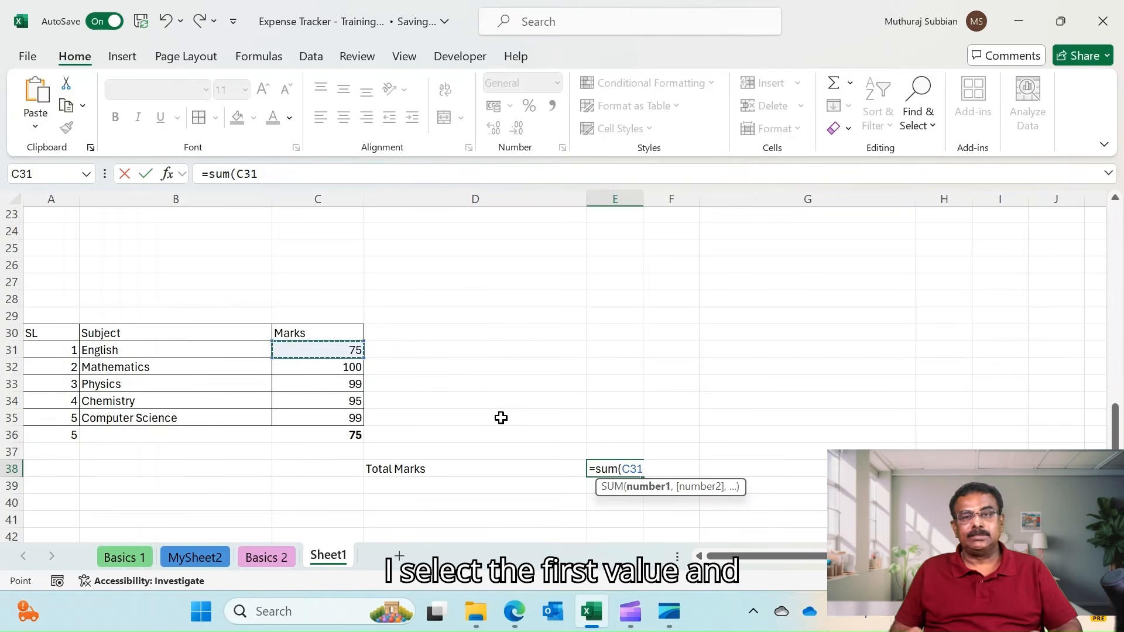
drag(295, 357, 294, 410)
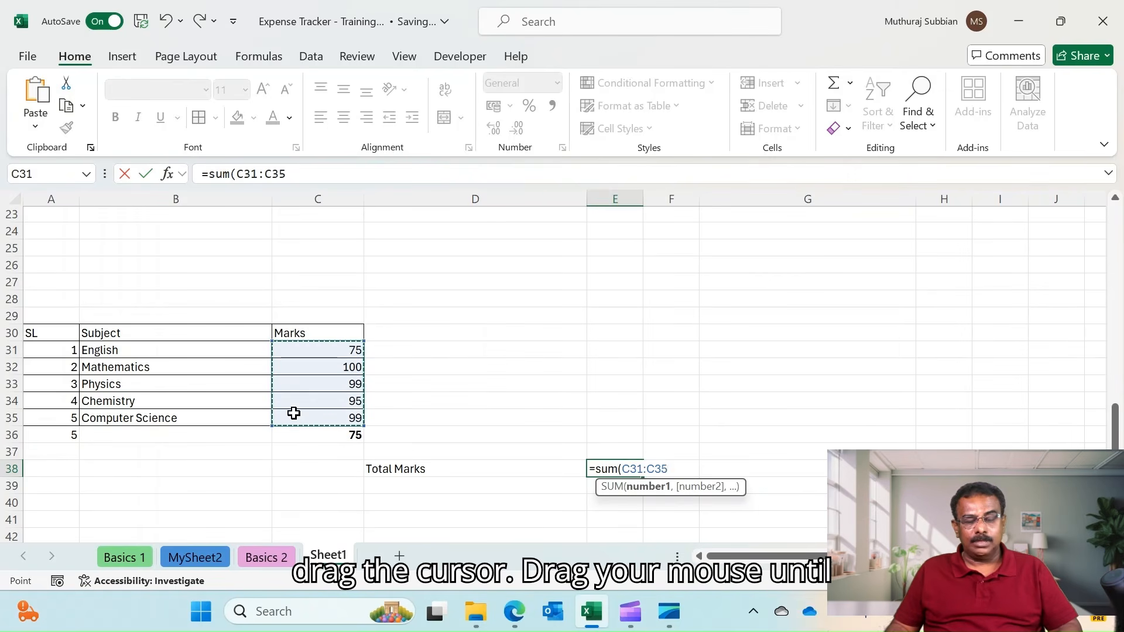
key(Return)
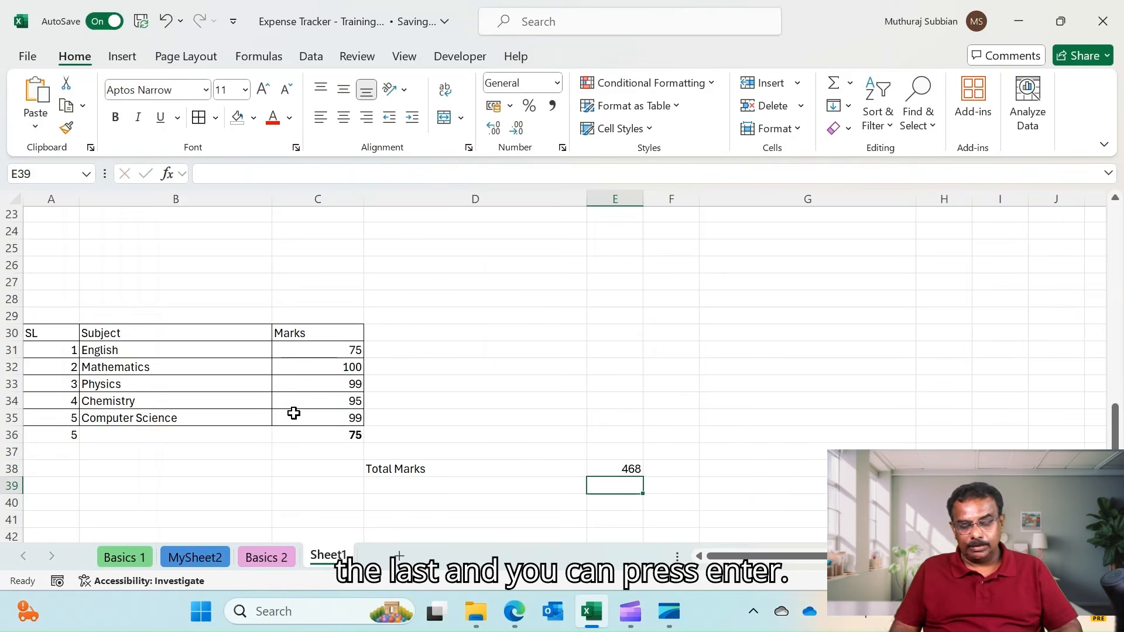
click(634, 469)
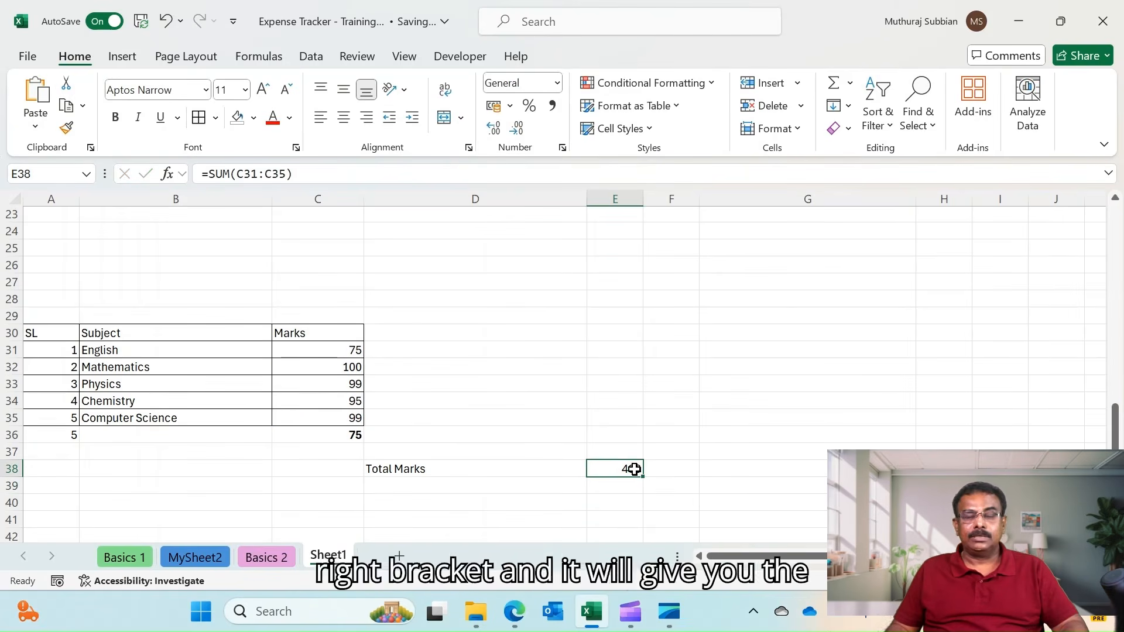
Step: Enter the label "Average" in cell D39 under Total Marks
click(459, 492)
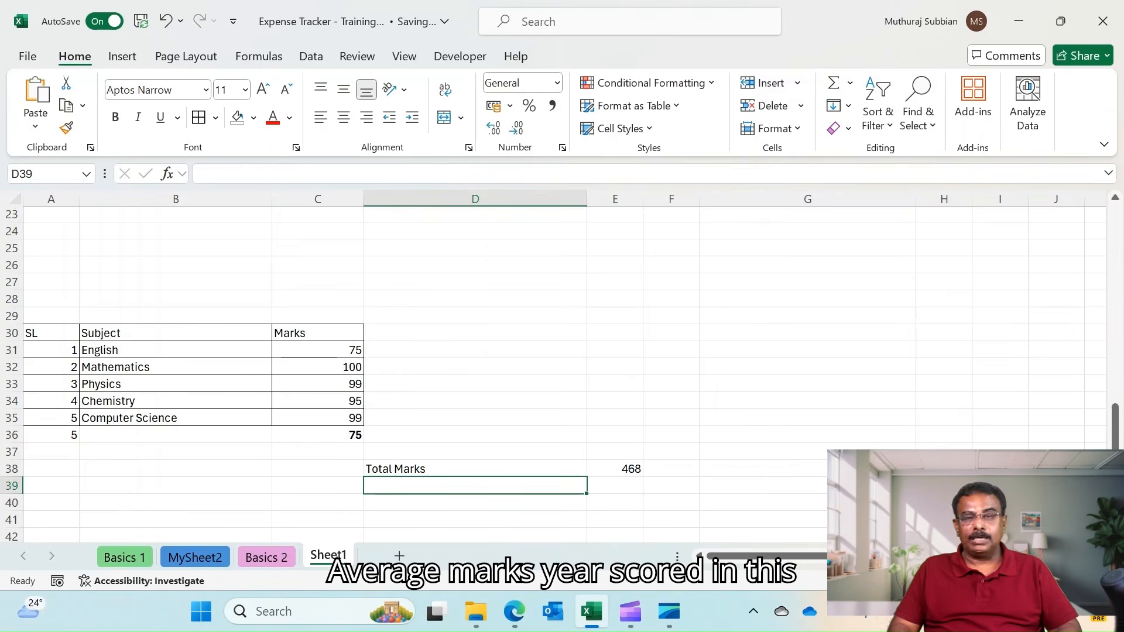
text(Aver)
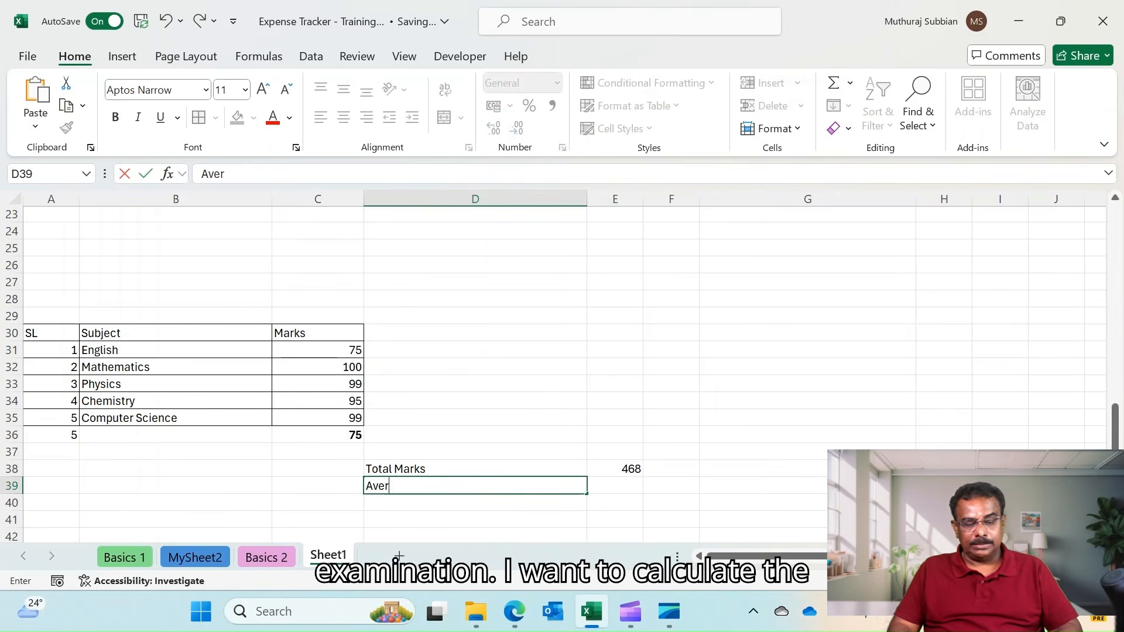
text(age)
key(Tab)
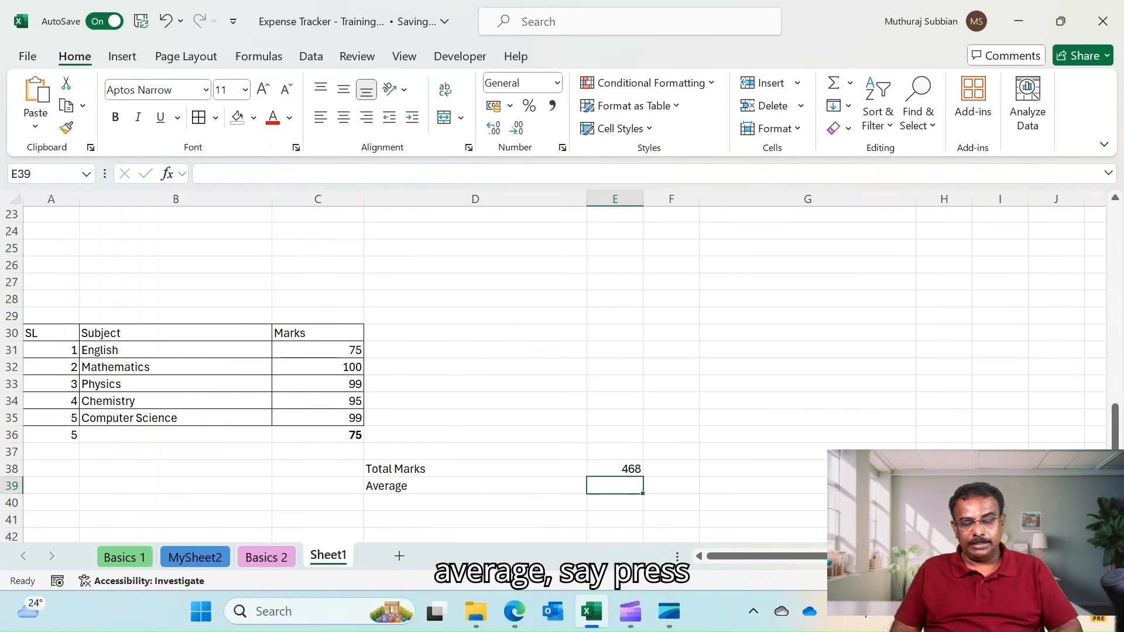
Step: Enter the formula =AVERAGE(C31:C35) in cell E39 beside the Average label
text(=)
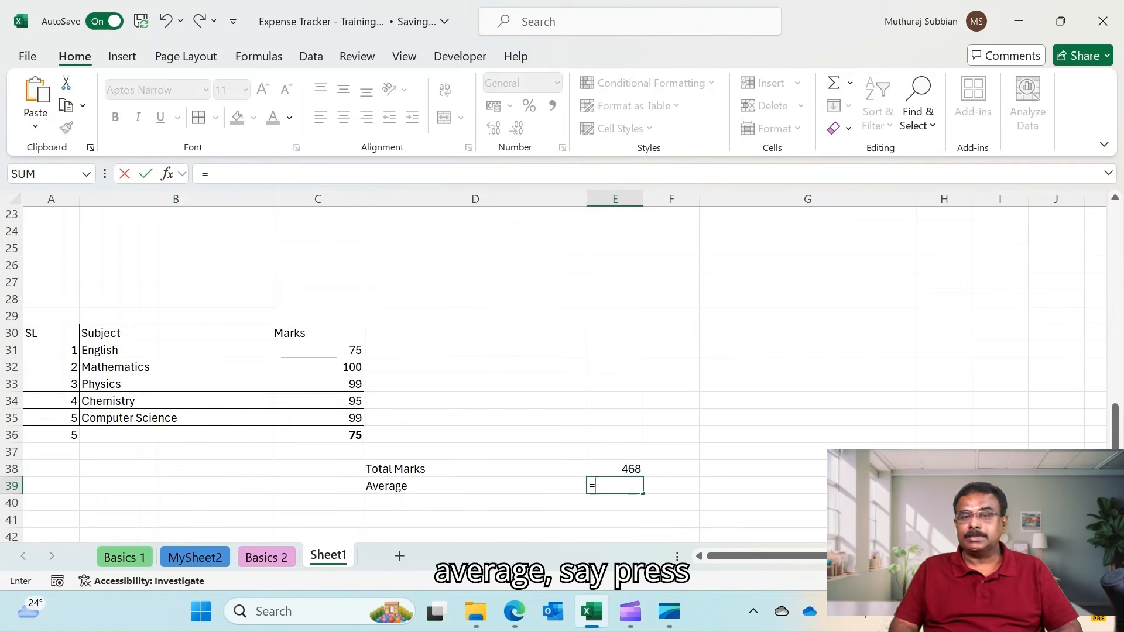
text(av)
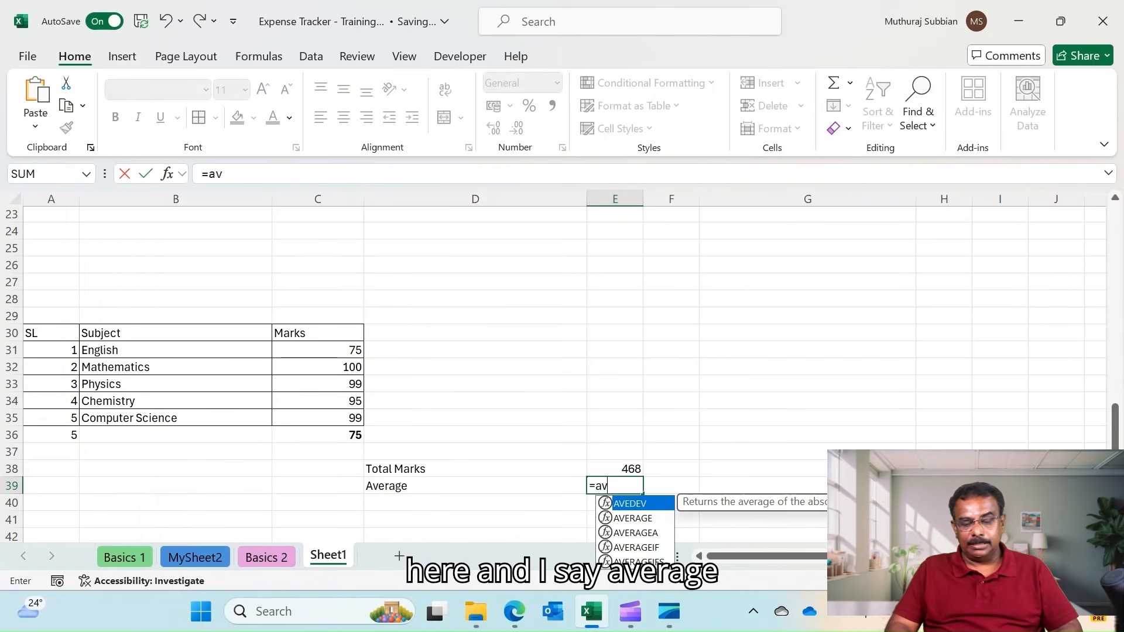
text(er)
key(Tab)
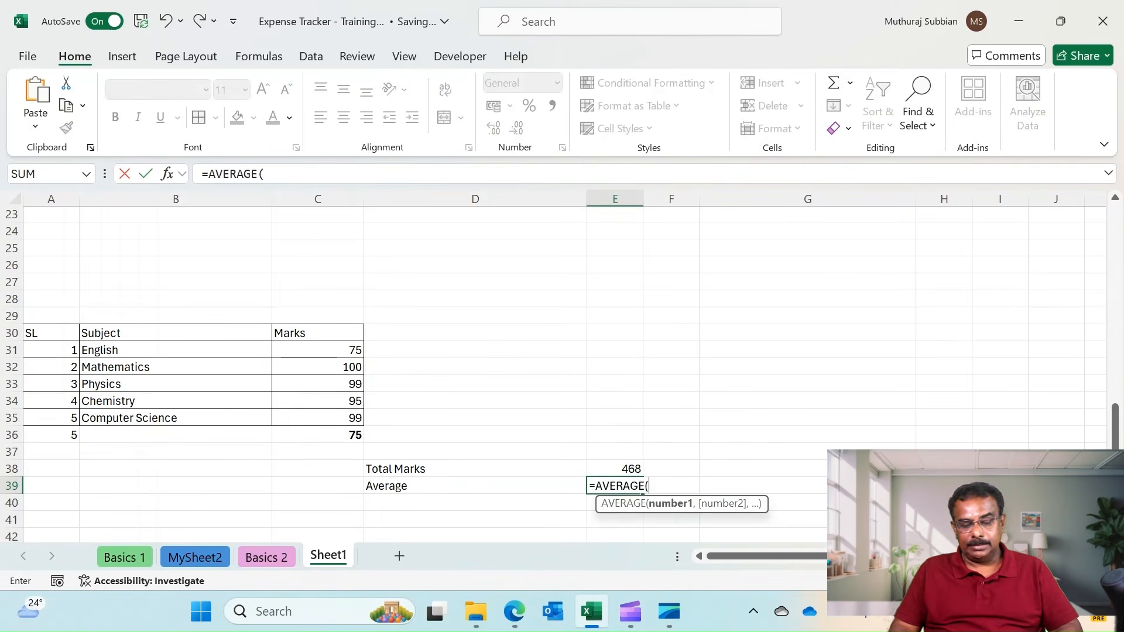
drag(326, 352, 326, 420)
text())
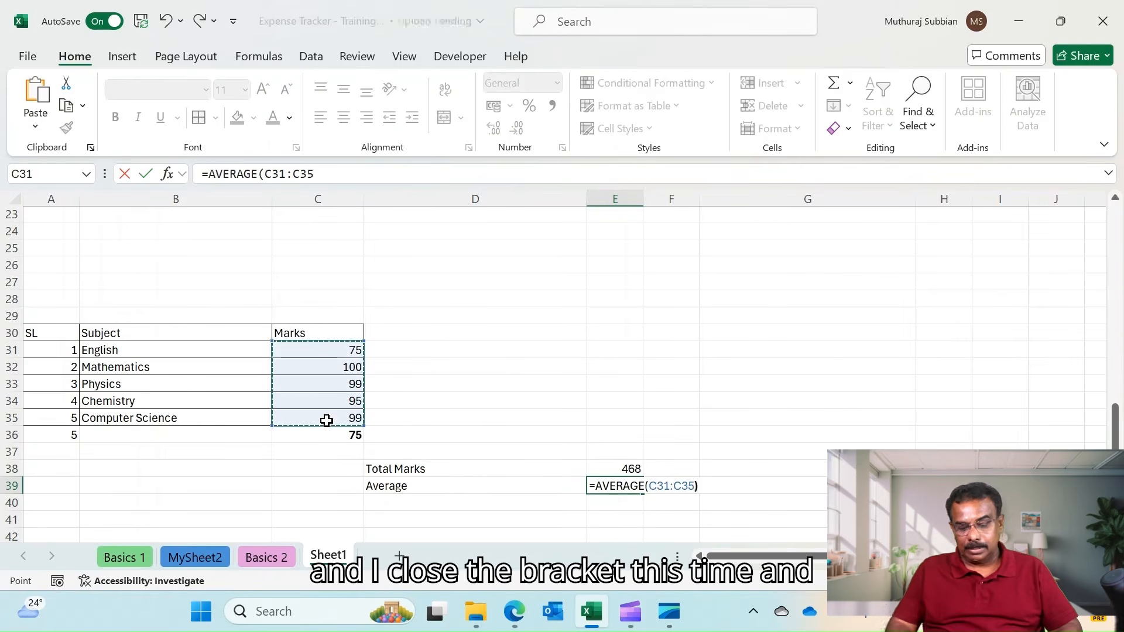
key(Return)
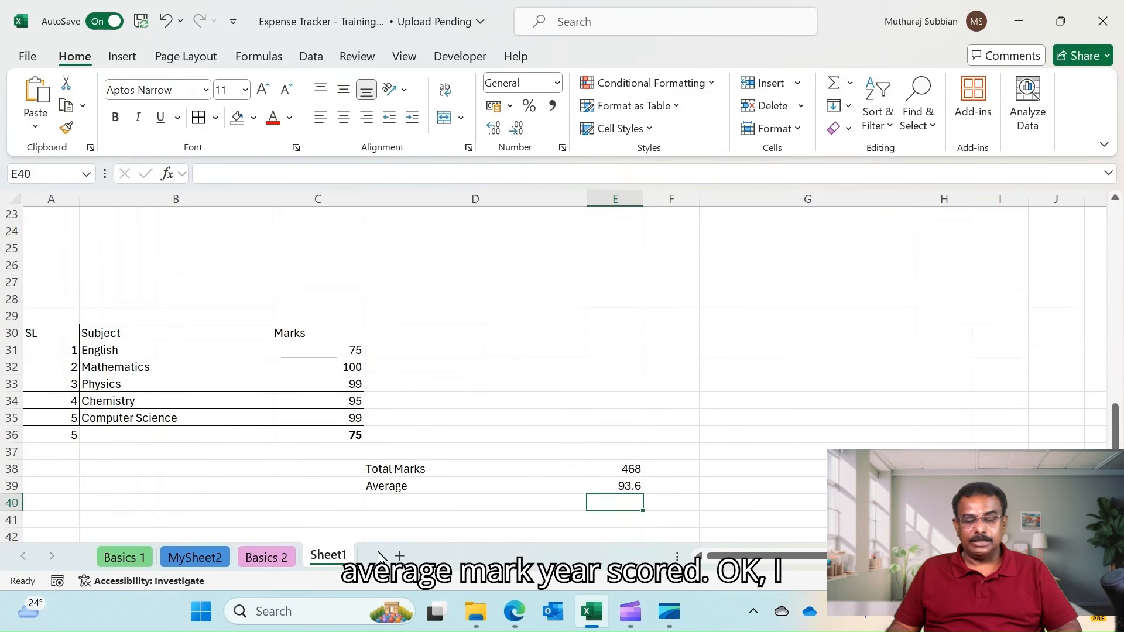
Step: Enter the label "Min" in cell D40 and the formula =MIN(C31:C35) in cell E40
click(407, 501)
text(Min)
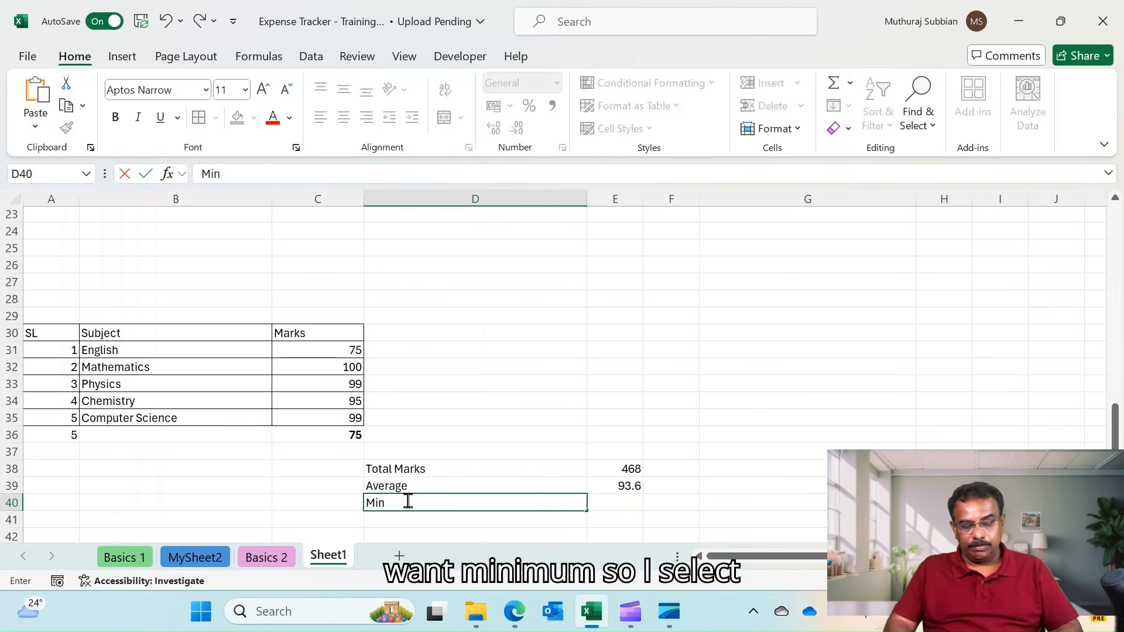
key(Tab)
text(=mind)
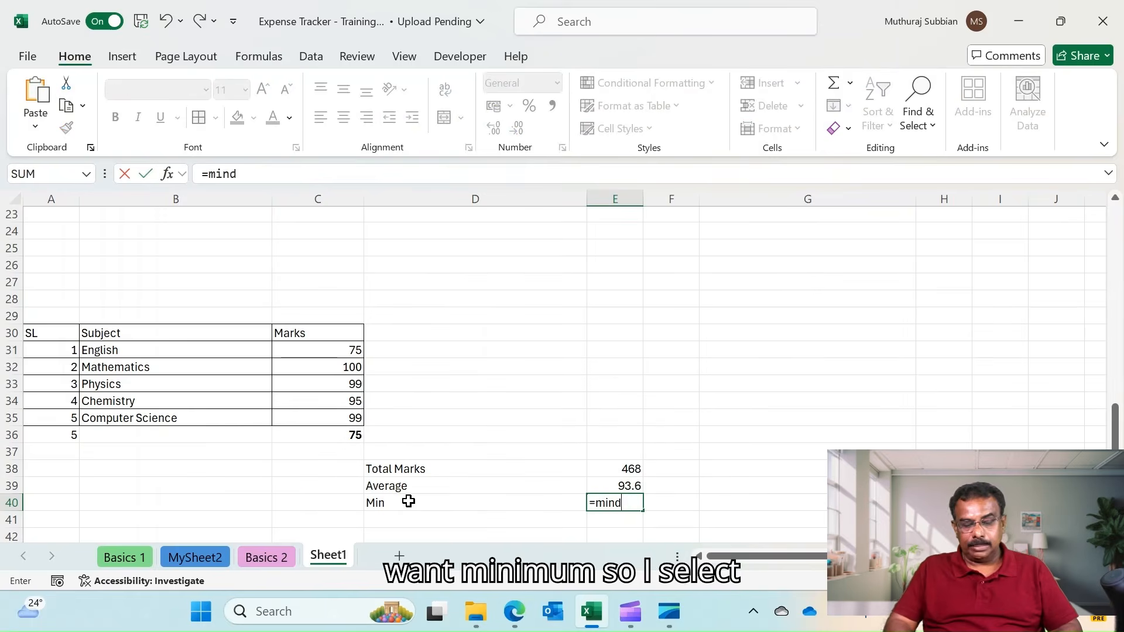
text(()
key(BackSpace)
key(BackSpace)
text(()
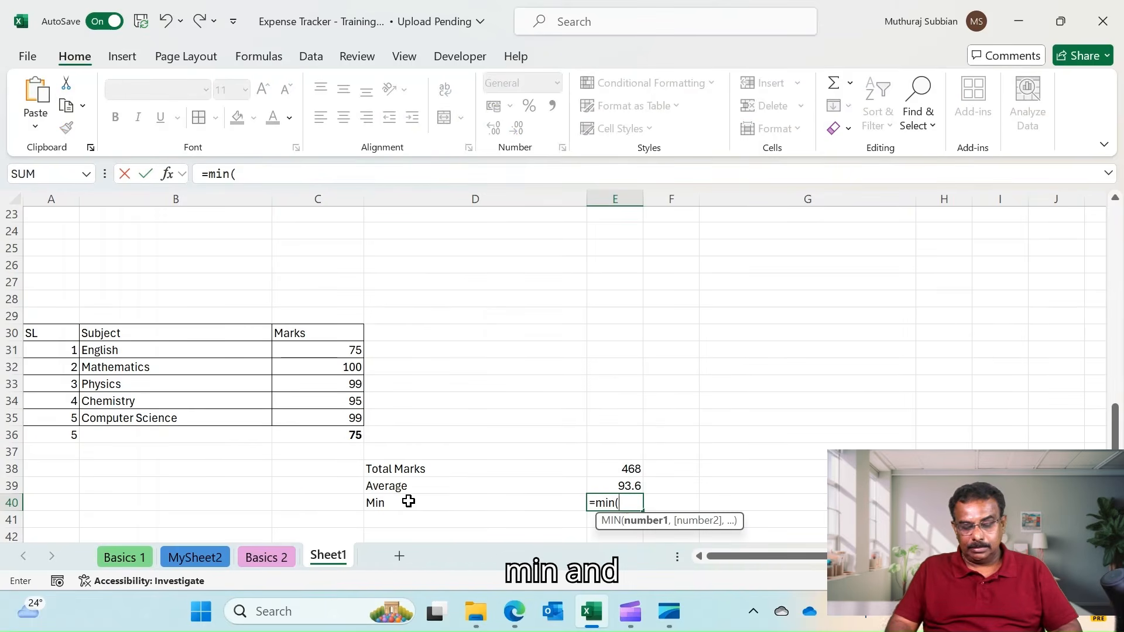
drag(348, 351, 346, 415)
key(Return)
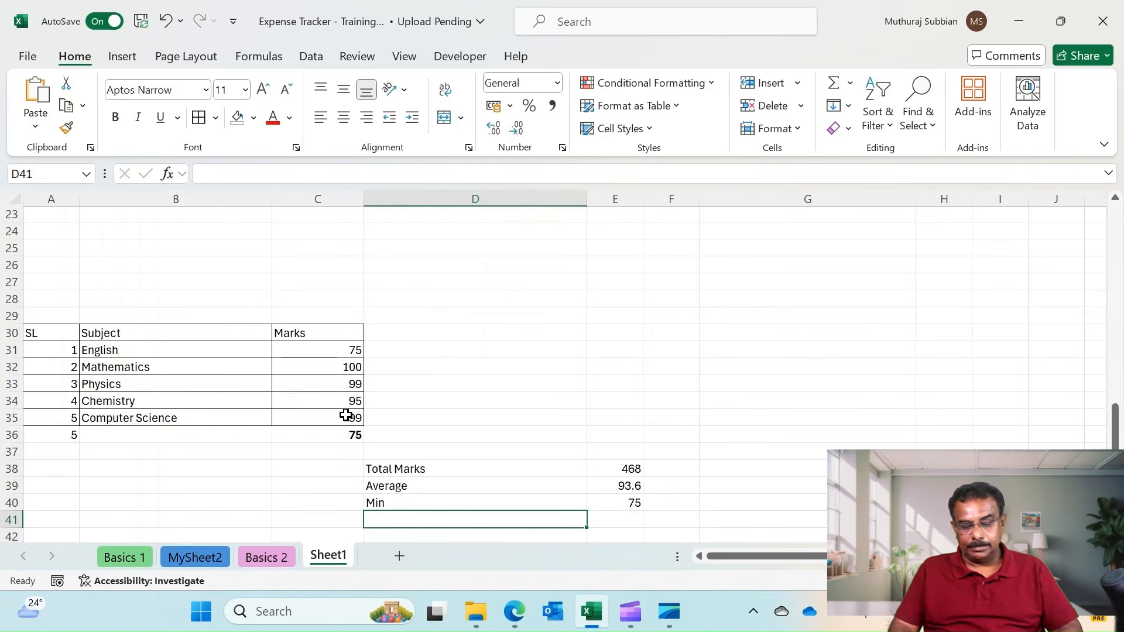
Step: Enter the label "Max" in cell D41 and the formula =MAX(C31:C35) in cell E41
text(Max)
key(Tab)
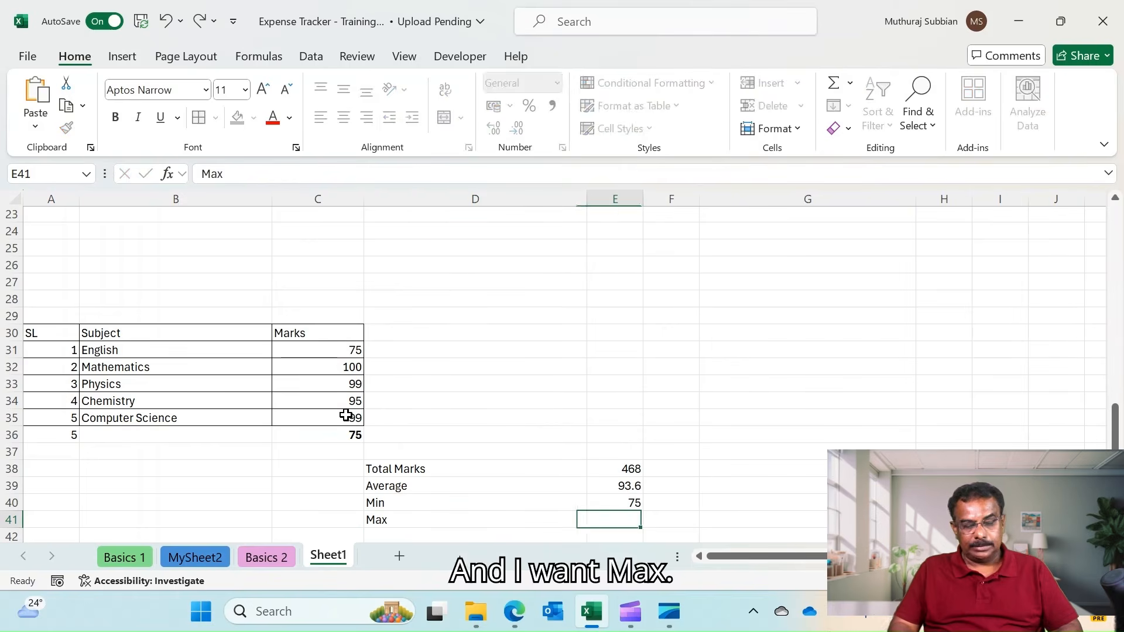
text(M)
key(BackSpace)
text(=max()
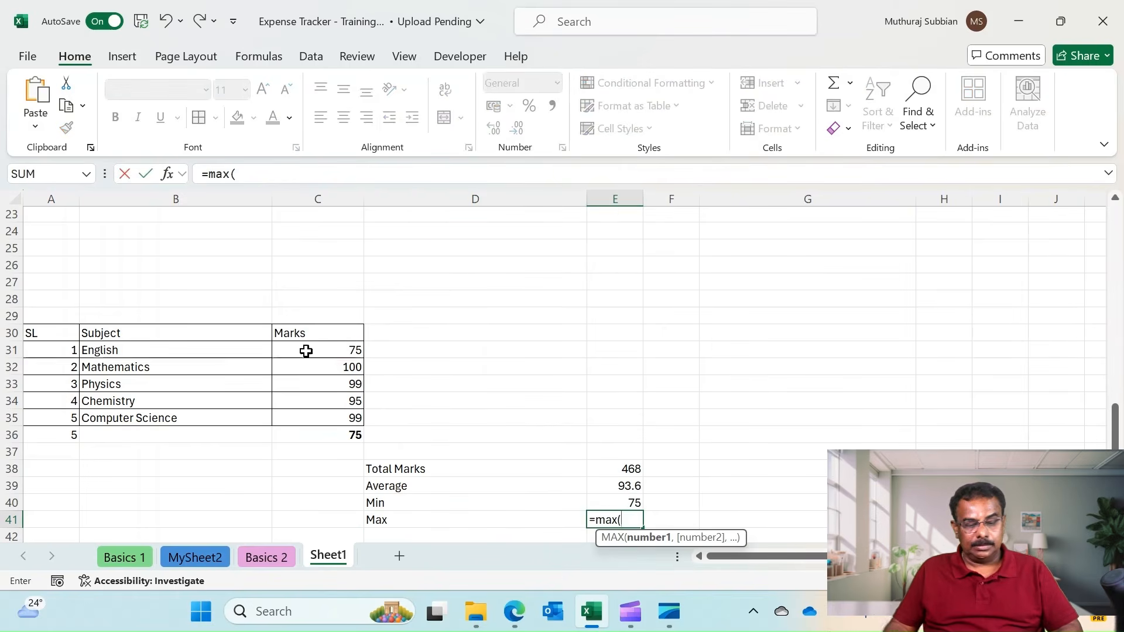
drag(304, 348, 315, 413)
key(Return)
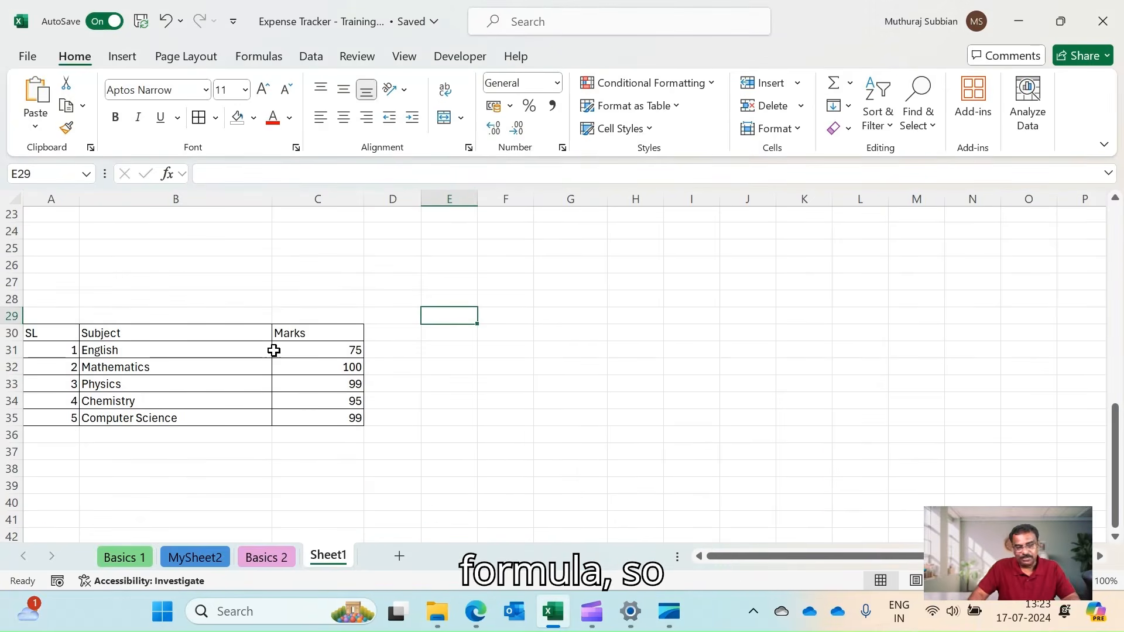
Step: Replace the Marks header in C30 with "Semester 1" and add "Semester 2", "Semester 3" and "Semester 4" in D30:F30
click(394, 339)
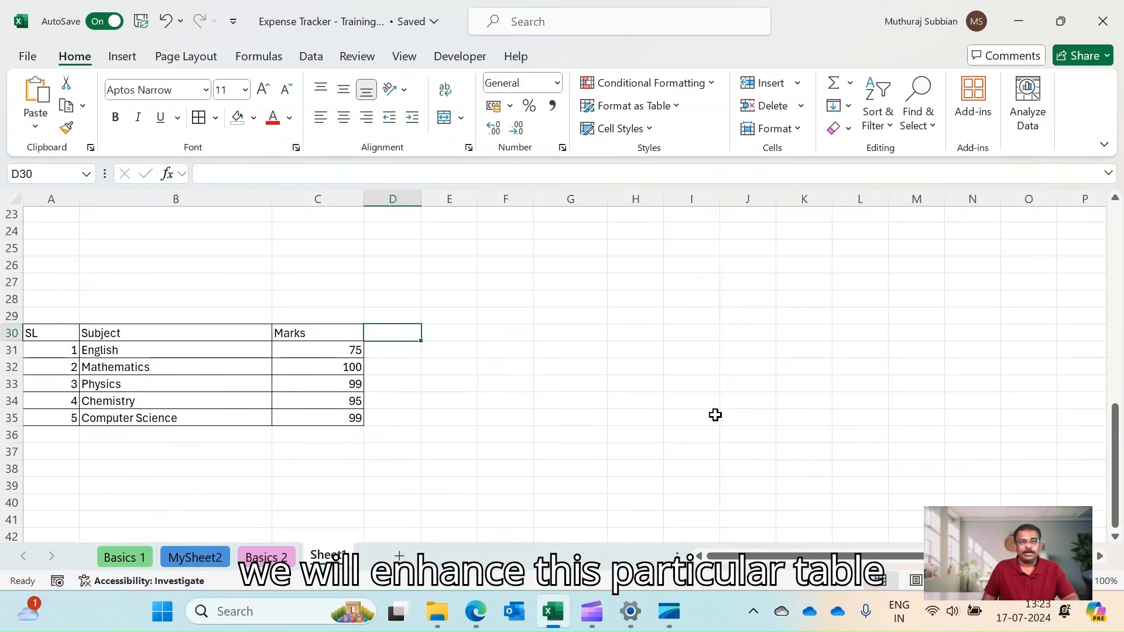
key(Left)
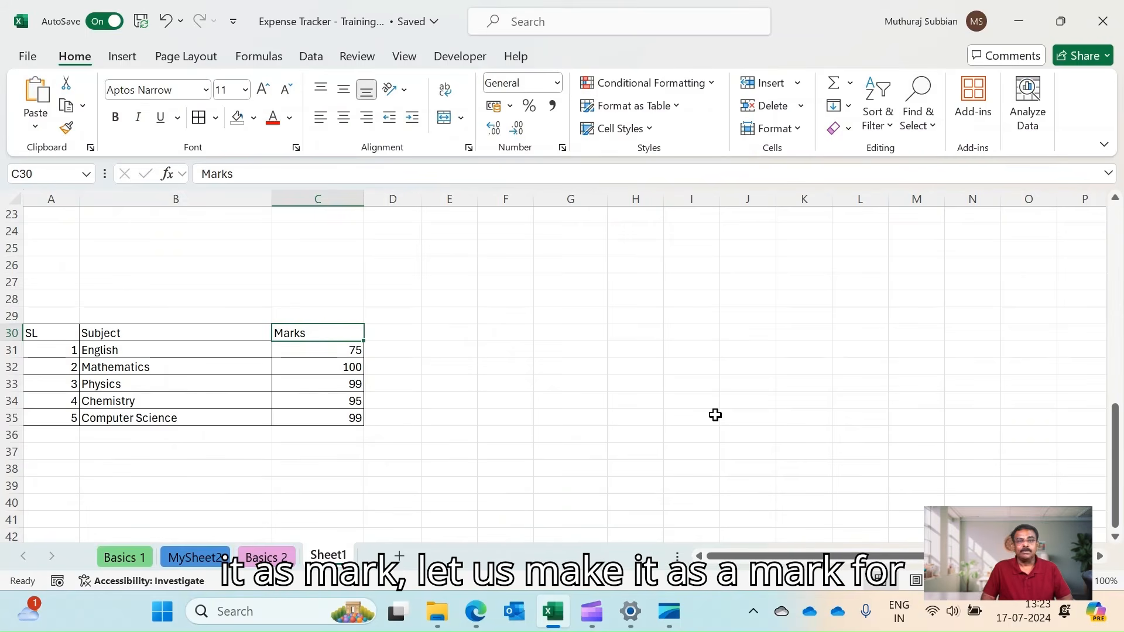
text(Semester 1)
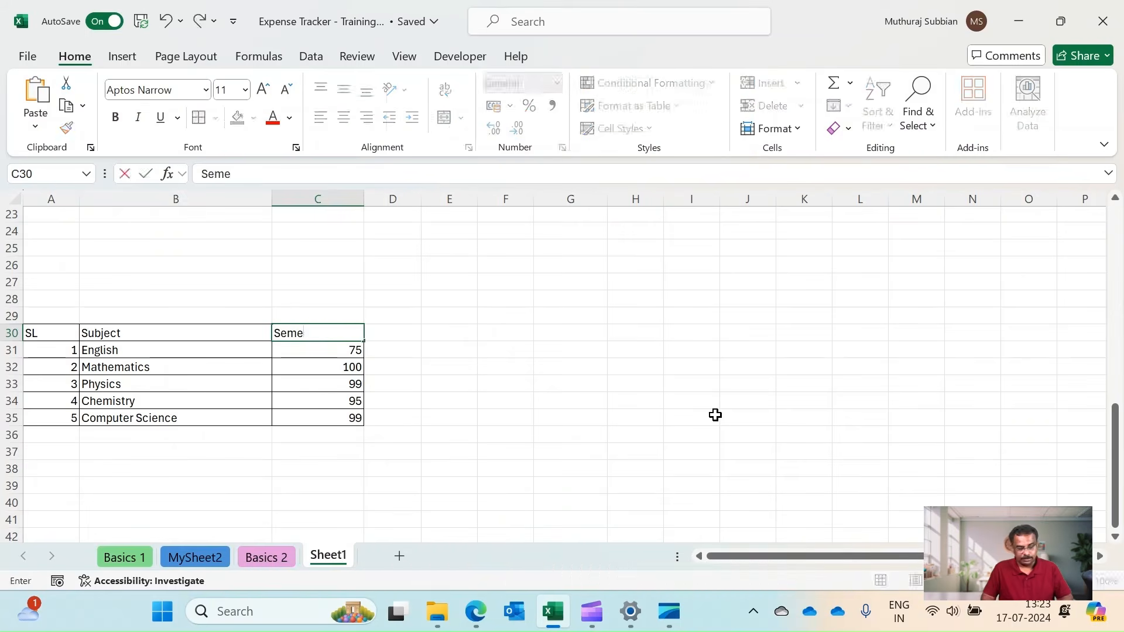
key(Tab)
text(Semester 2)
key(Tab)
text(Semester 3)
key(Tab)
text(Semester 4)
key(Return)
Step: Enter marks down rows 31–35: Semester 2: 87, 98, 90, 87, 85; Semester 3: 99, 100, 98, 90, 92; Semester 4: 70, 87, 90, 95, 98
key(Left)
key(Left)
text(87 )
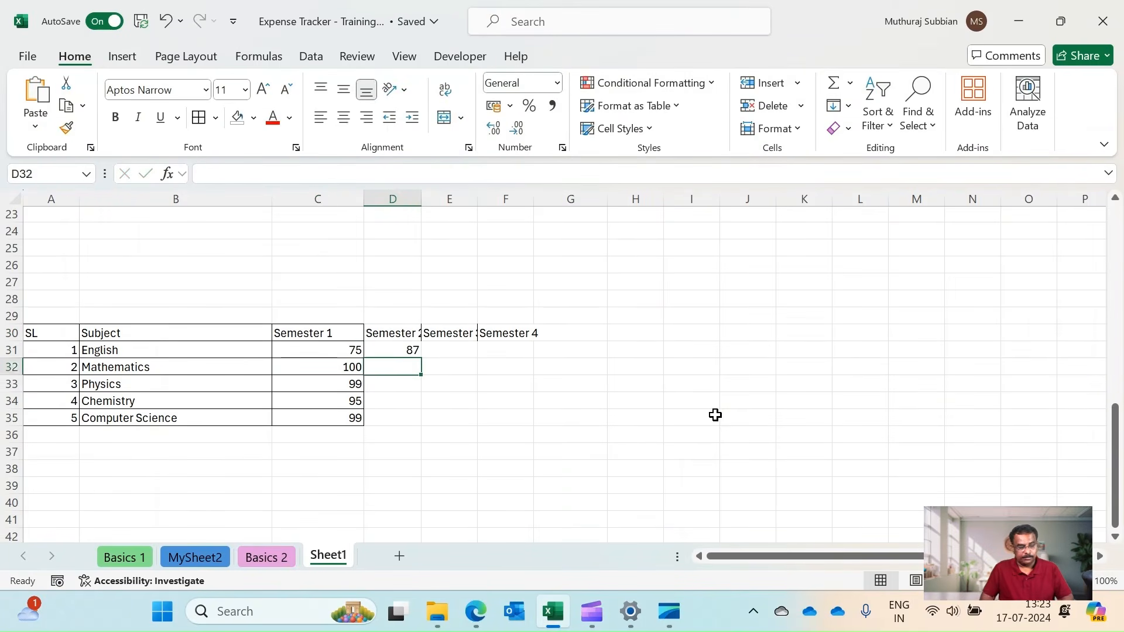
text(98 90 87 85 99 100 98 90 92 )
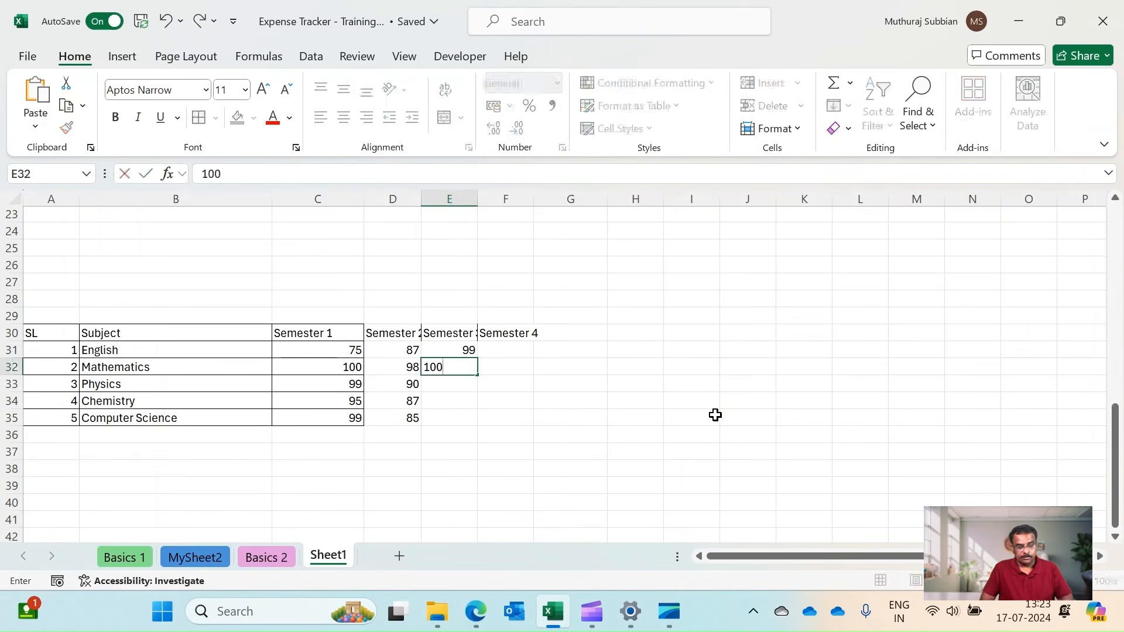
text(70 87 90 95 98)
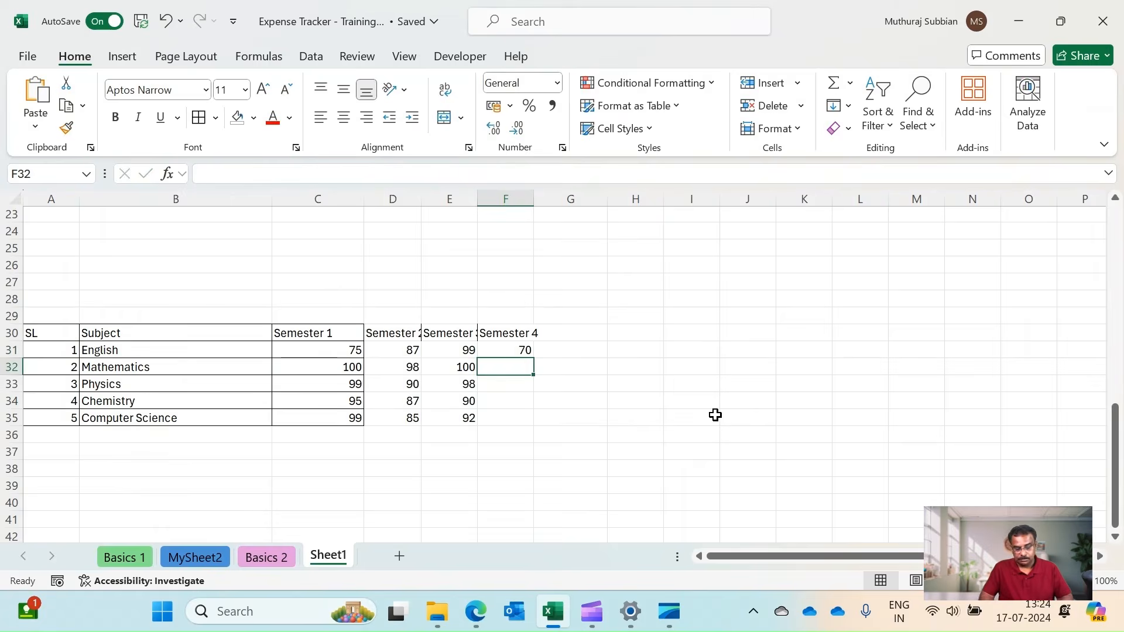
Step: Apply all borders to the new semester columns in the range D30:F35
drag(392, 332, 506, 417)
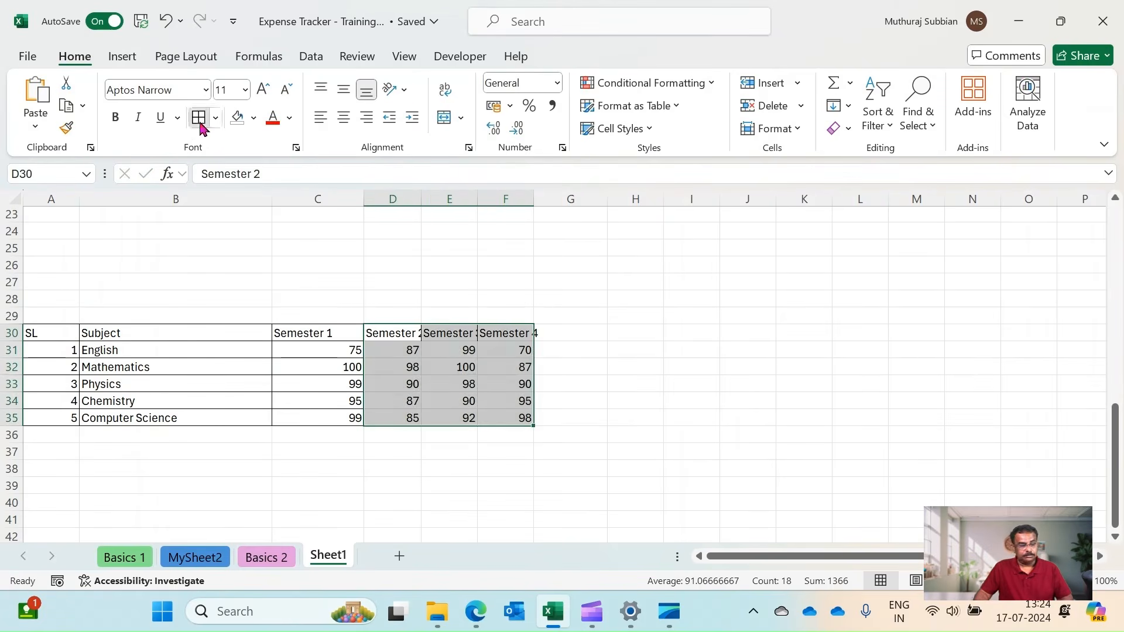
click(198, 117)
click(685, 452)
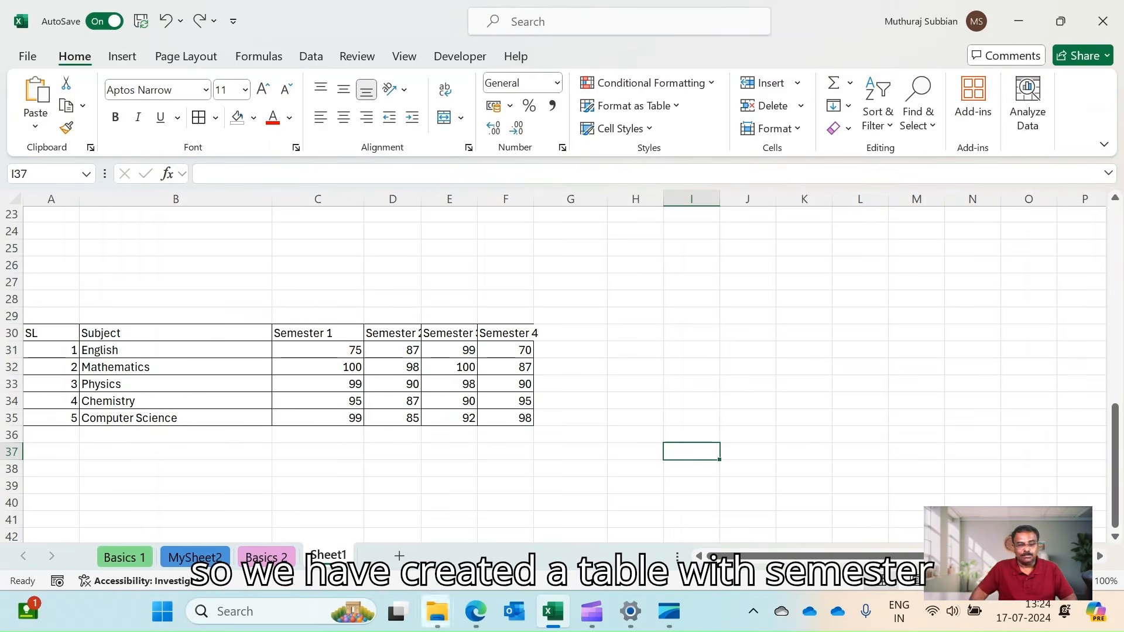
Step: Autofit the widths of columns C through F to their contents
click(339, 198)
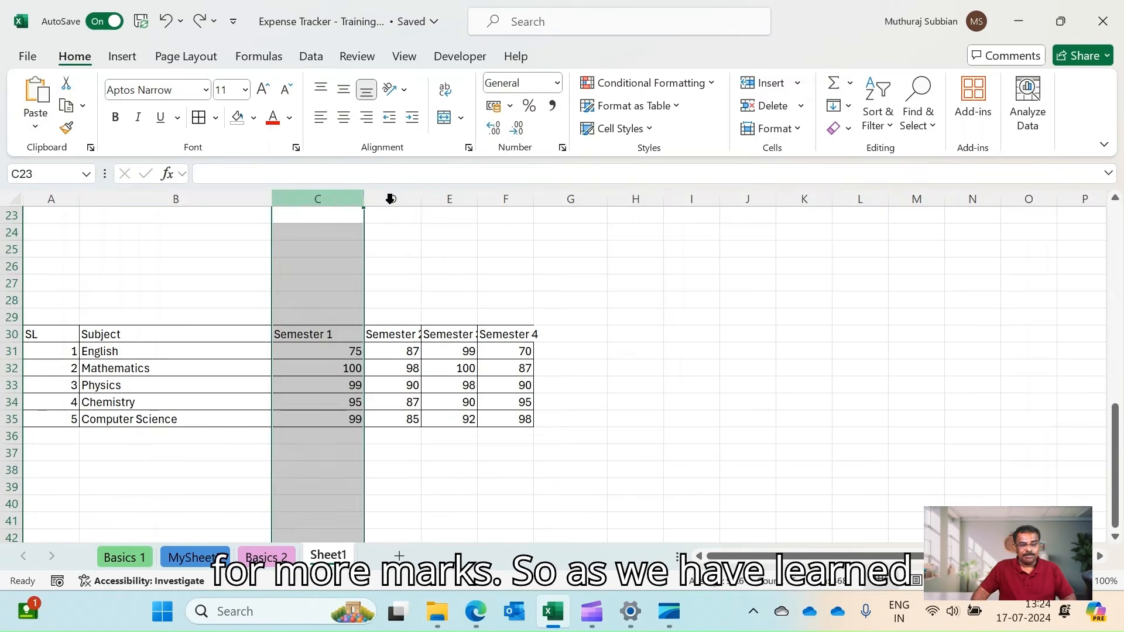
shift+click(519, 197)
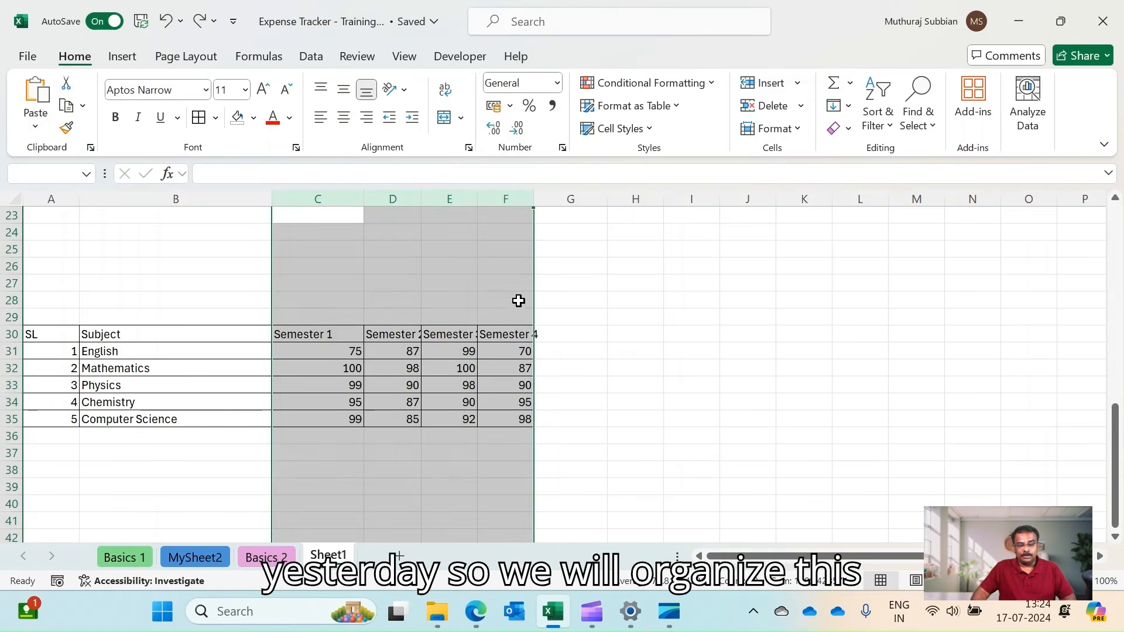
double_click(474, 199)
click(755, 278)
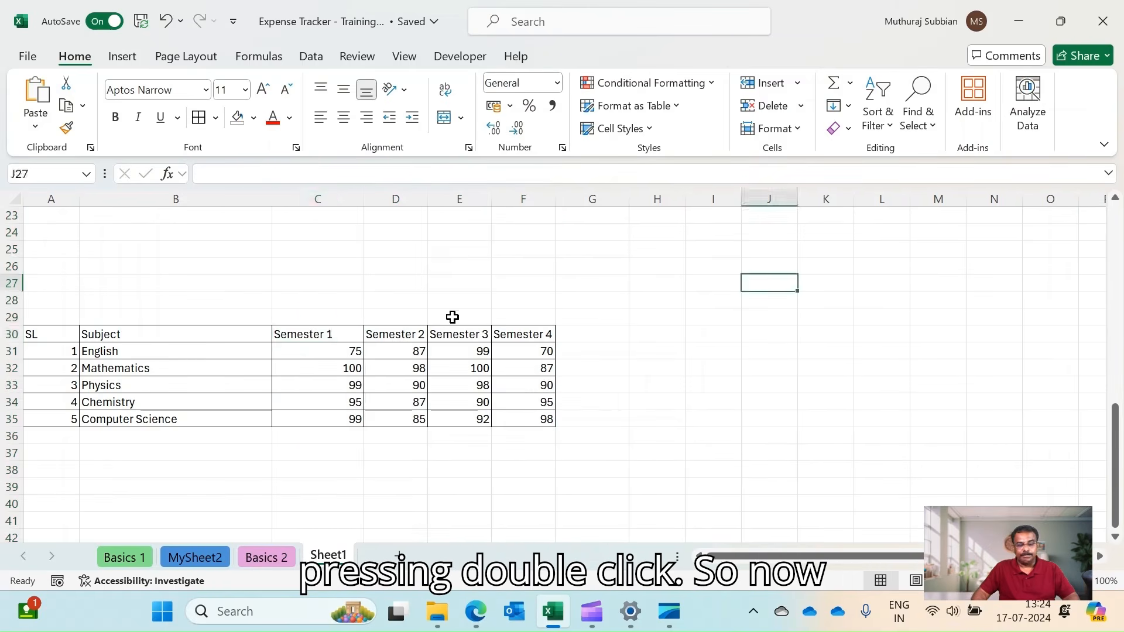
Step: Narrow column C so it closely fits the "Semester 1" header, similar to the other semester columns
click(332, 331)
scroll(380, 248, up, 7)
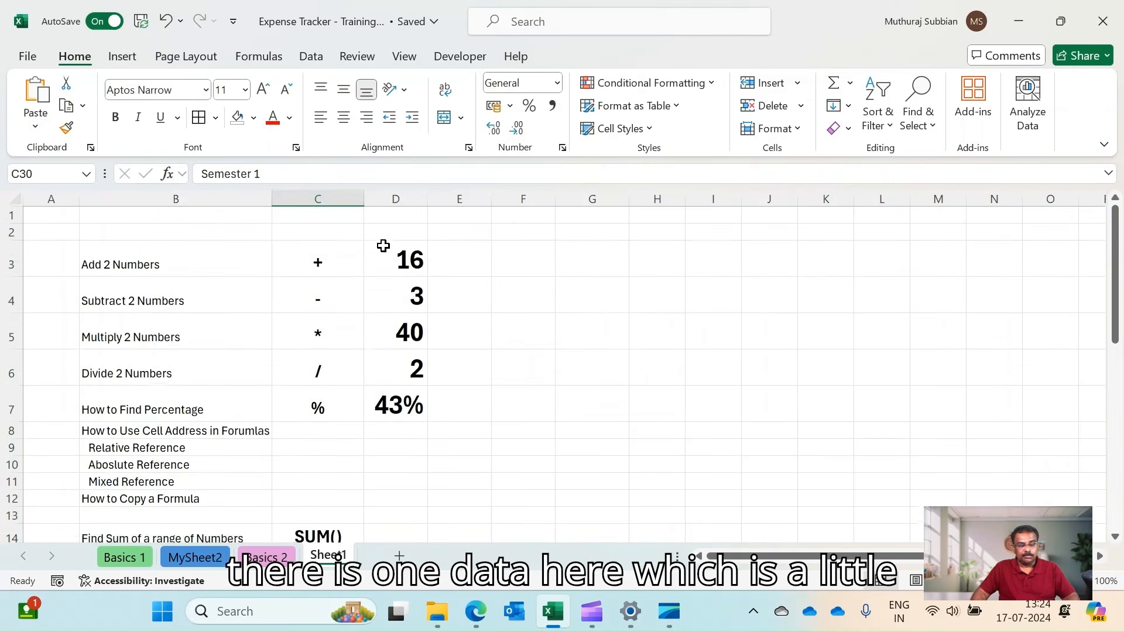
scroll(382, 247, down, 5)
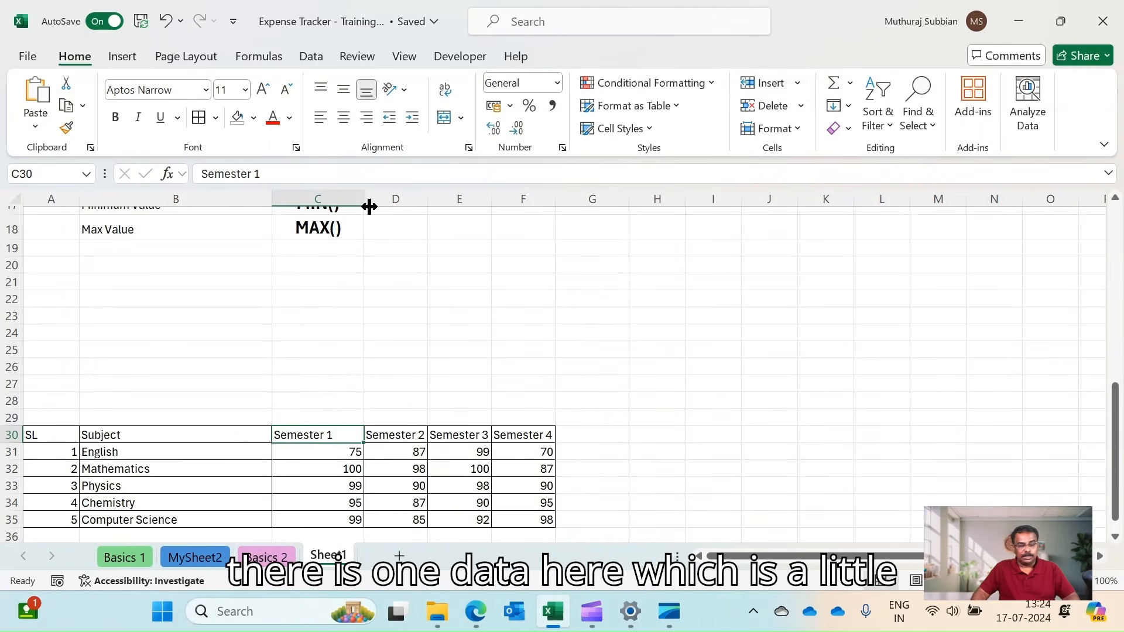
drag(365, 206, 340, 195)
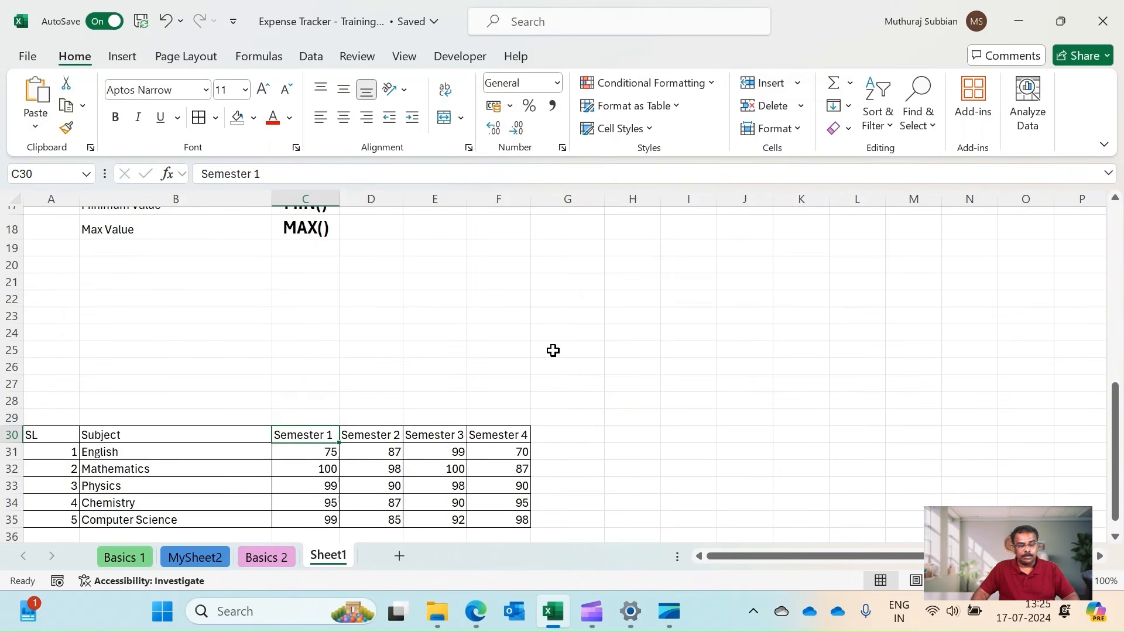
Step: Merge and center cells C29:F29 above the semester headers and enter the heading "Marks Obtained"
scroll(612, 456, down, 2)
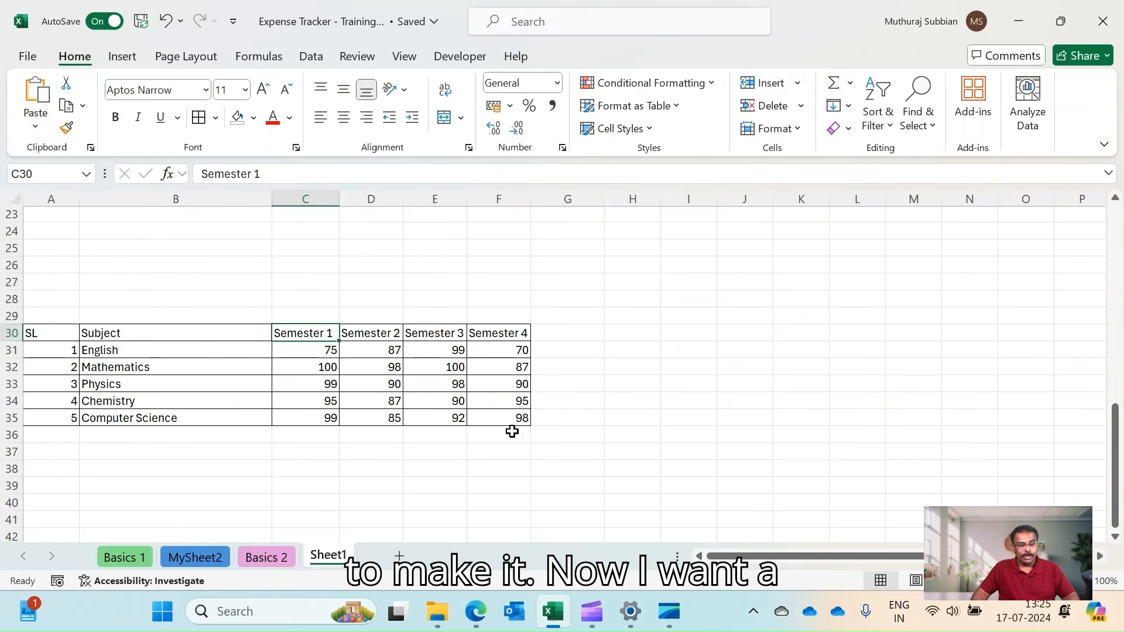
click(292, 318)
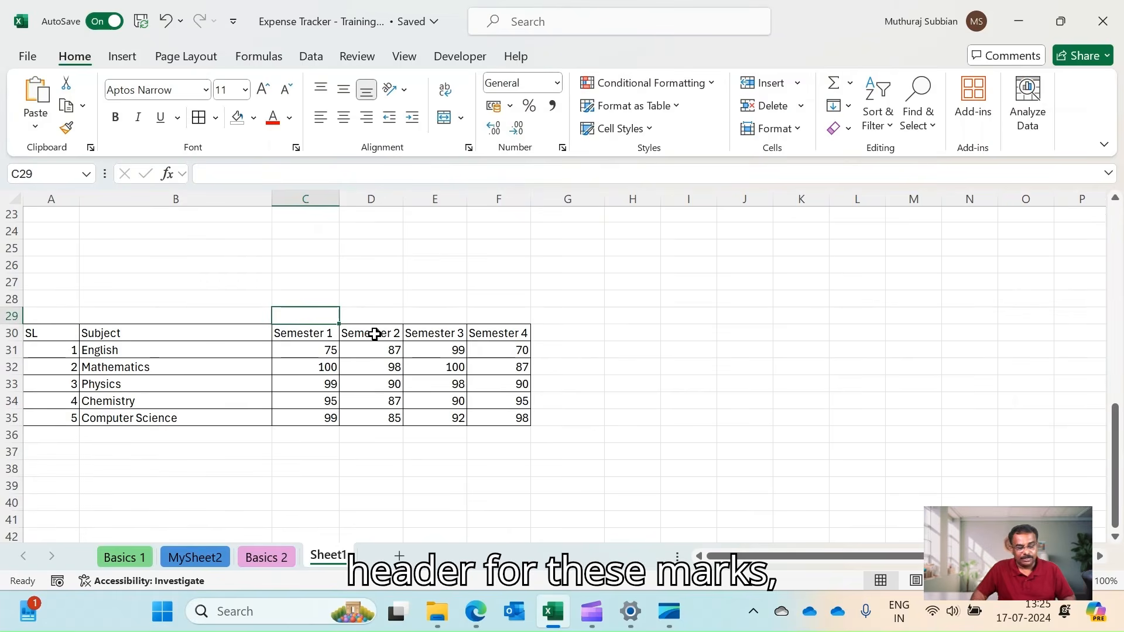
drag(374, 333, 498, 316)
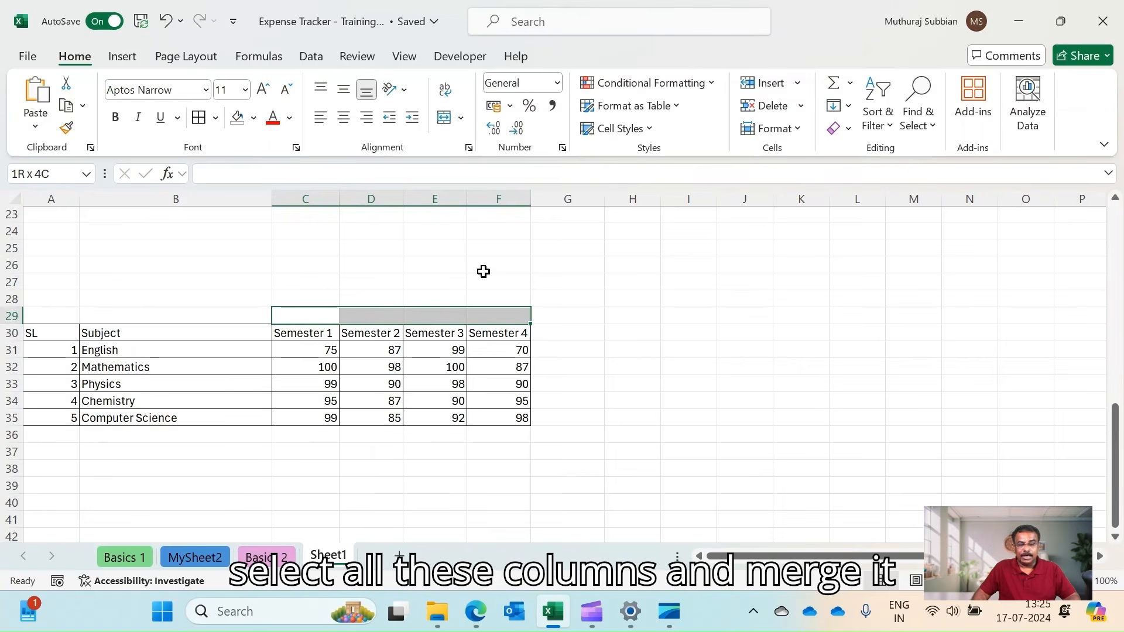
click(445, 118)
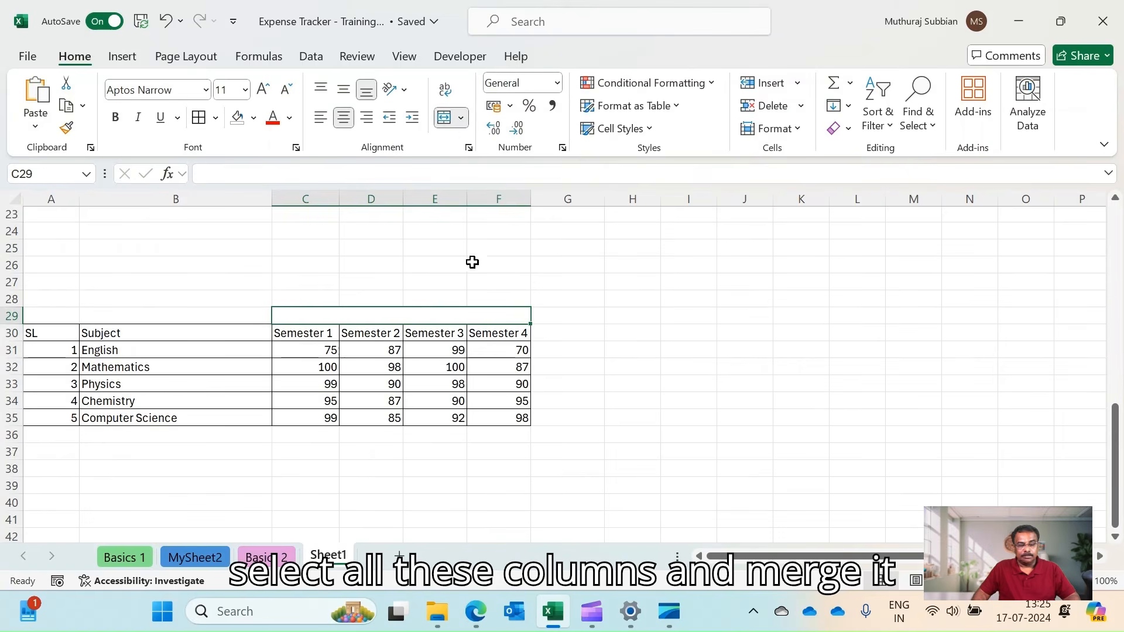
text(M)
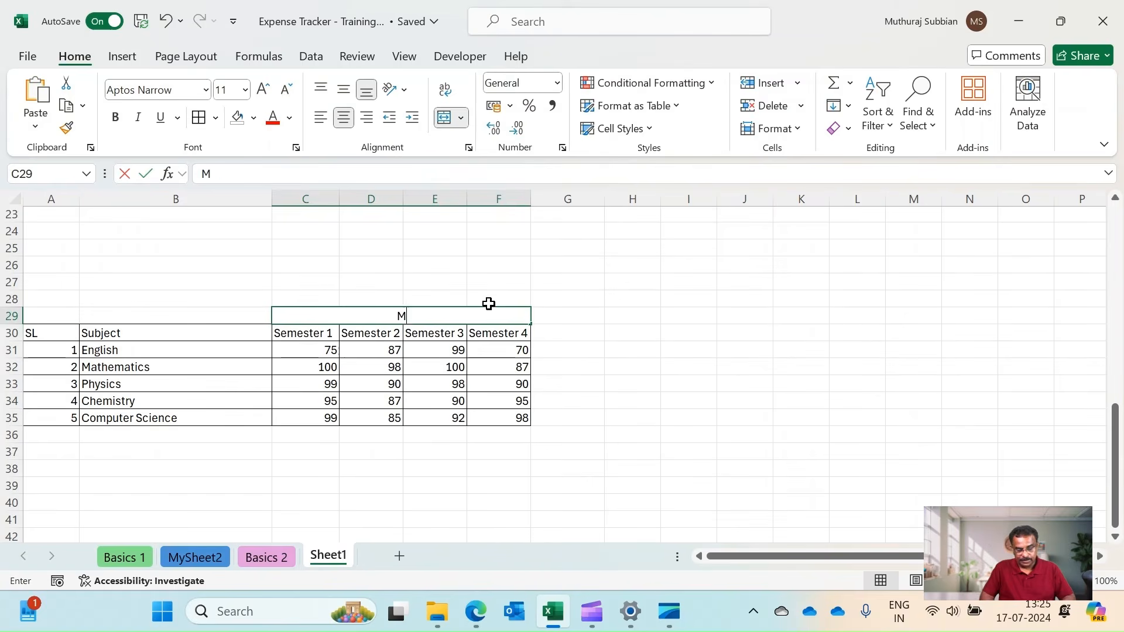
text(arks Obtaine)
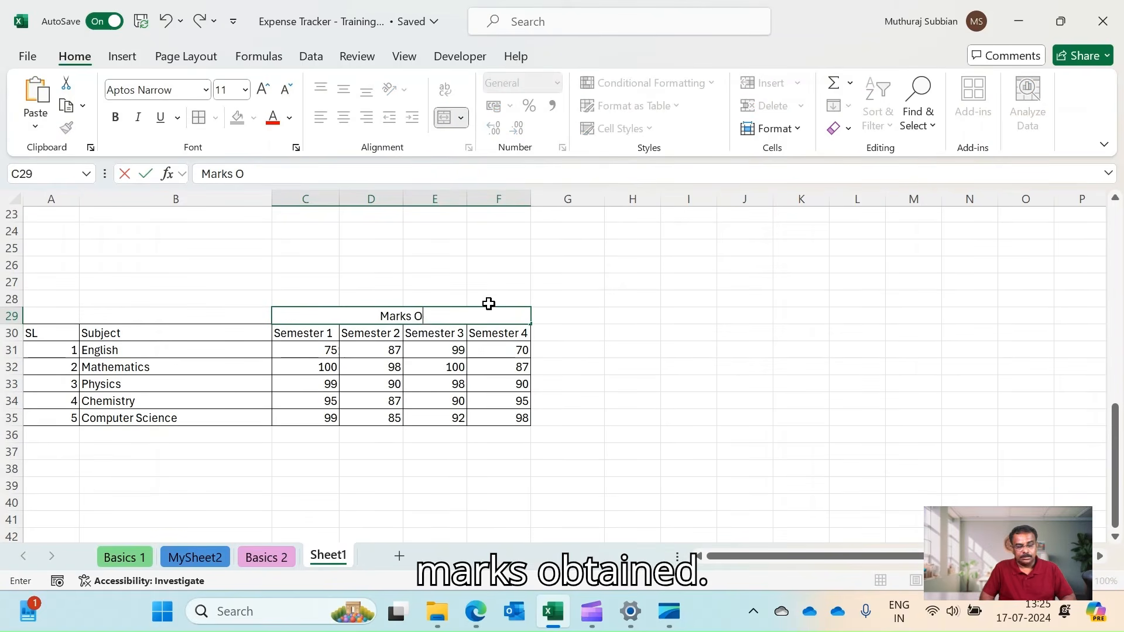
text(d)
key(Return)
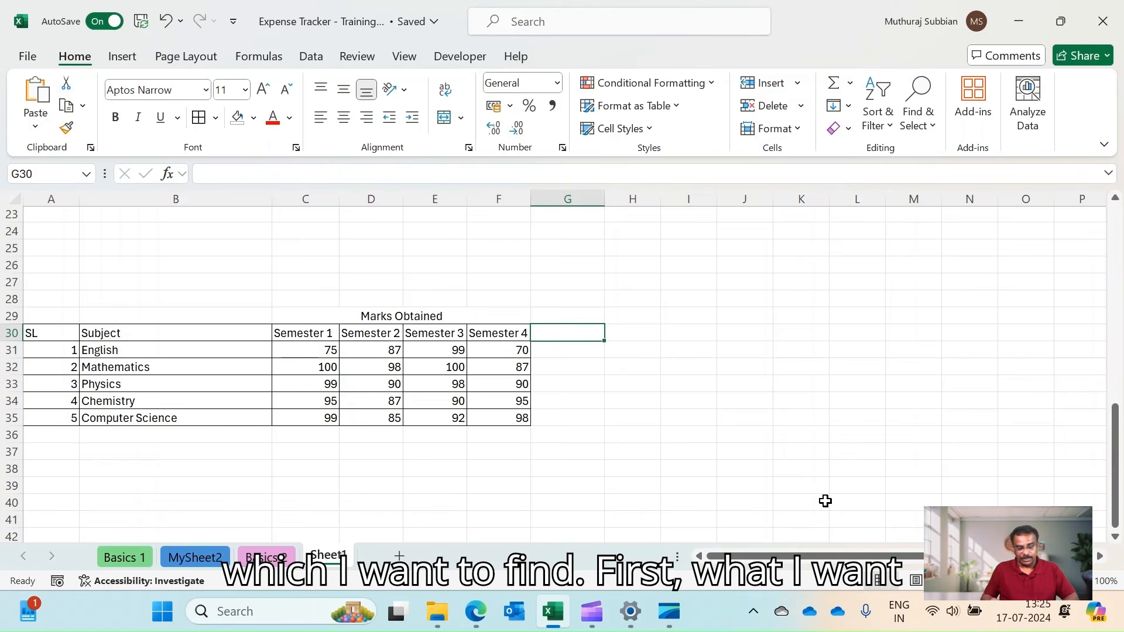
Step: Add the column header "Total" in cell G30 beside Semester 4
text(Total)
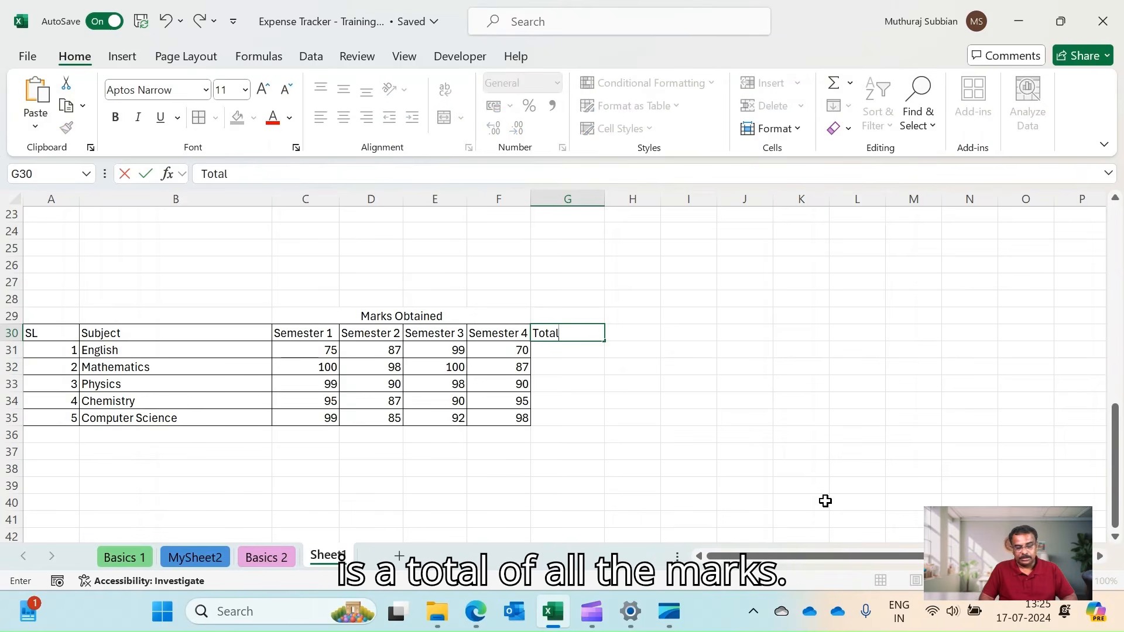
key(Return)
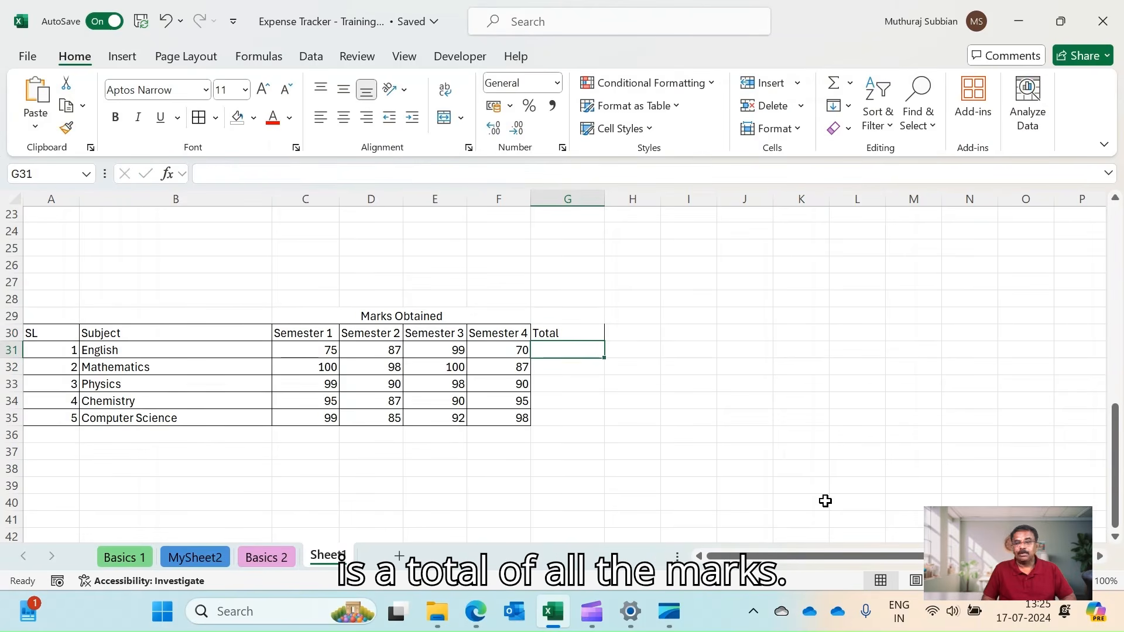
key(Up)
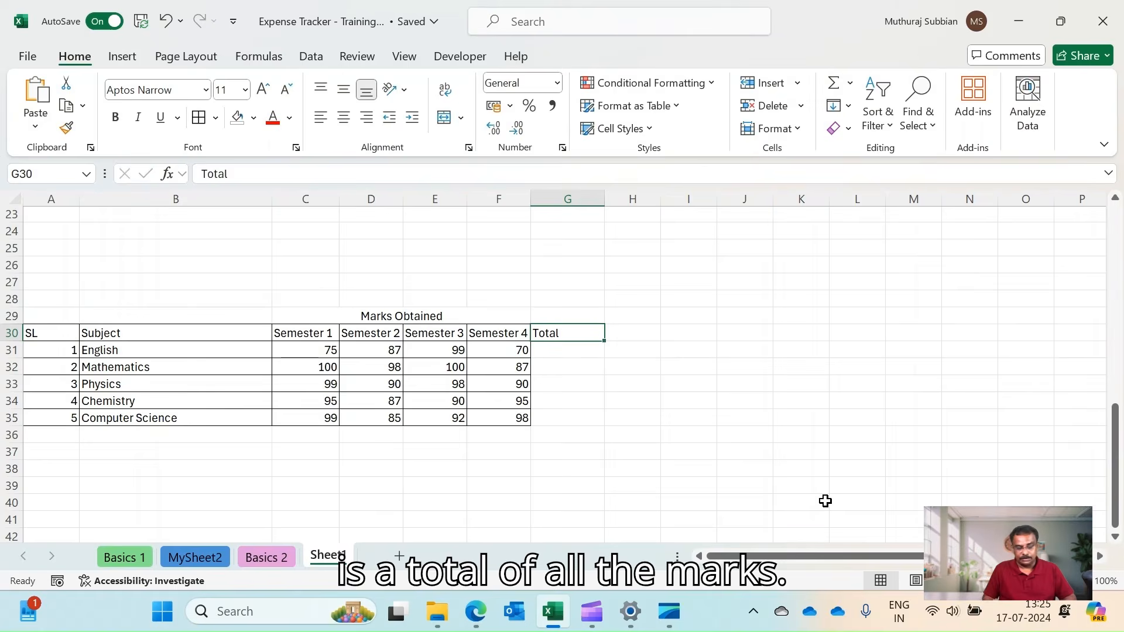
Step: Copy the formatting of the Semester 4 column (F30:F35) to the Total column G30:G35 with Format Painter
click(517, 331)
drag(517, 332, 496, 421)
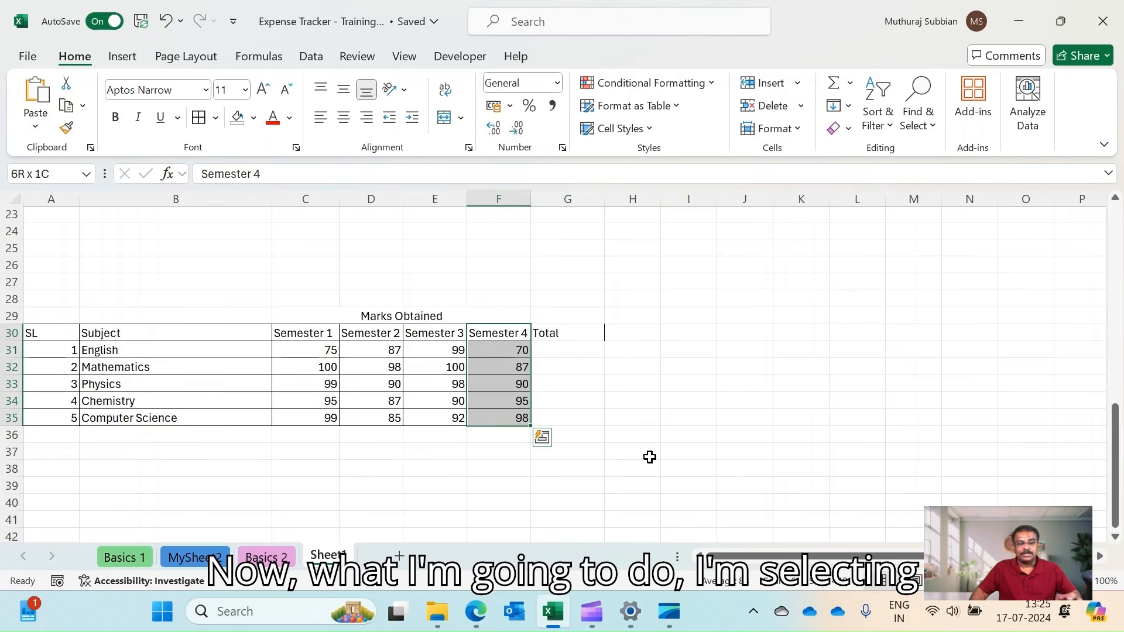
double_click(65, 128)
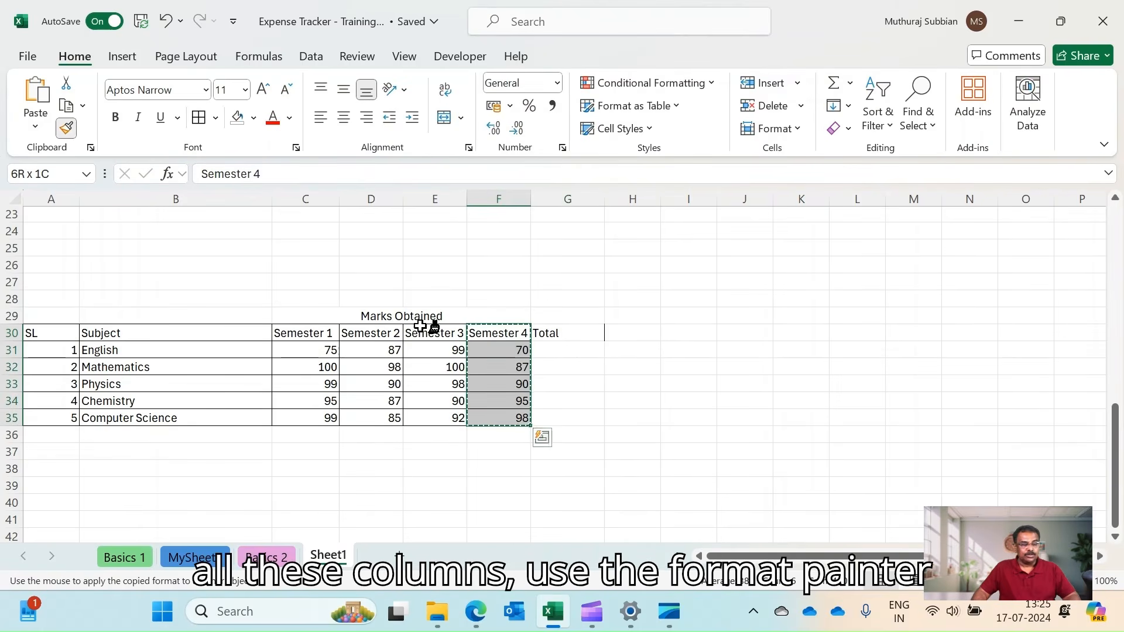
click(556, 336)
drag(553, 358, 543, 427)
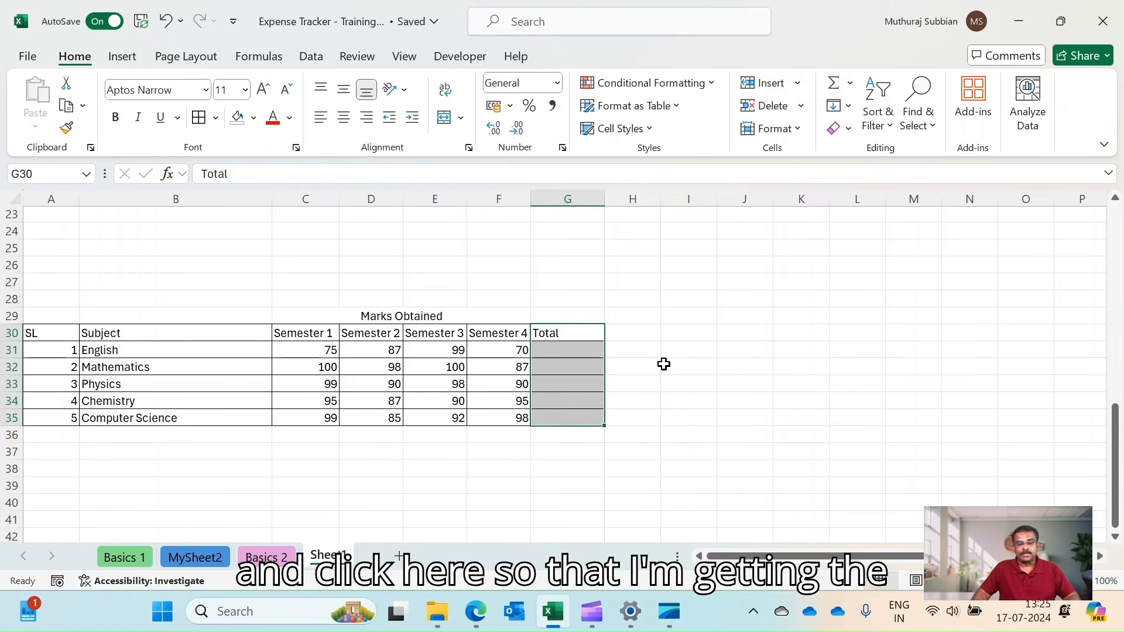
click(664, 364)
click(49, 332)
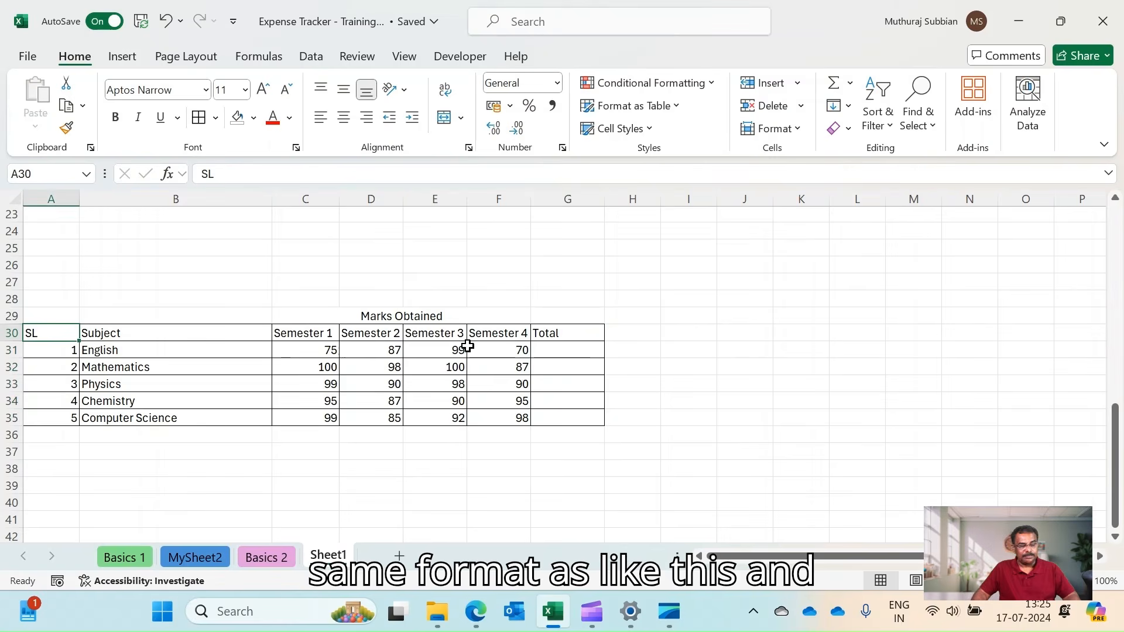
Step: Make the two header rows of the marks table, A29:G30, bold
drag(59, 310, 570, 338)
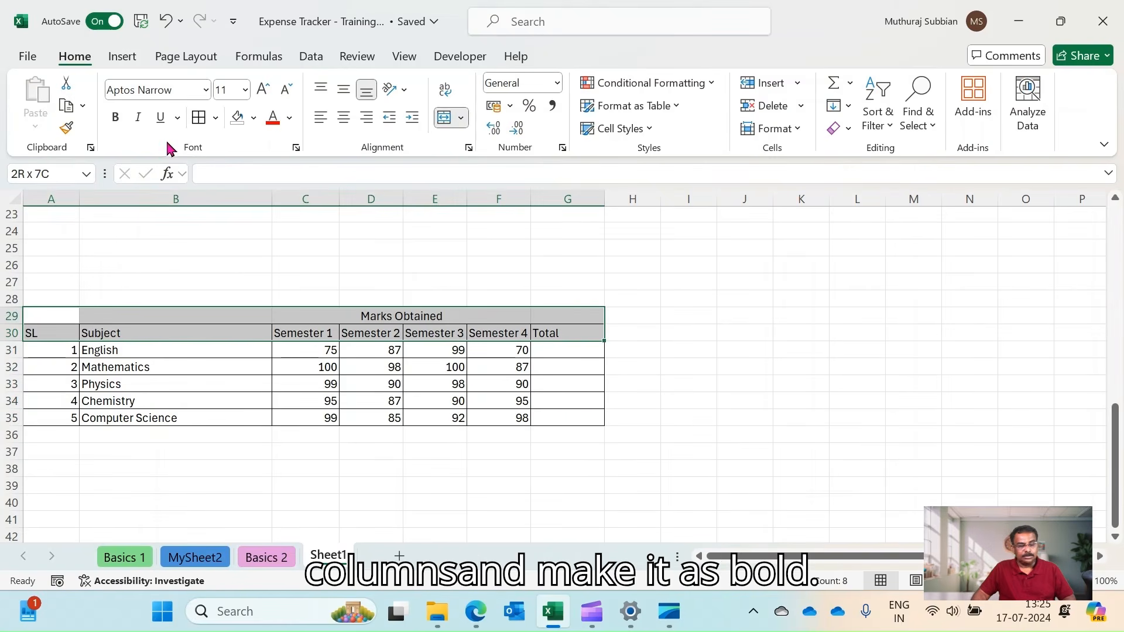
click(117, 119)
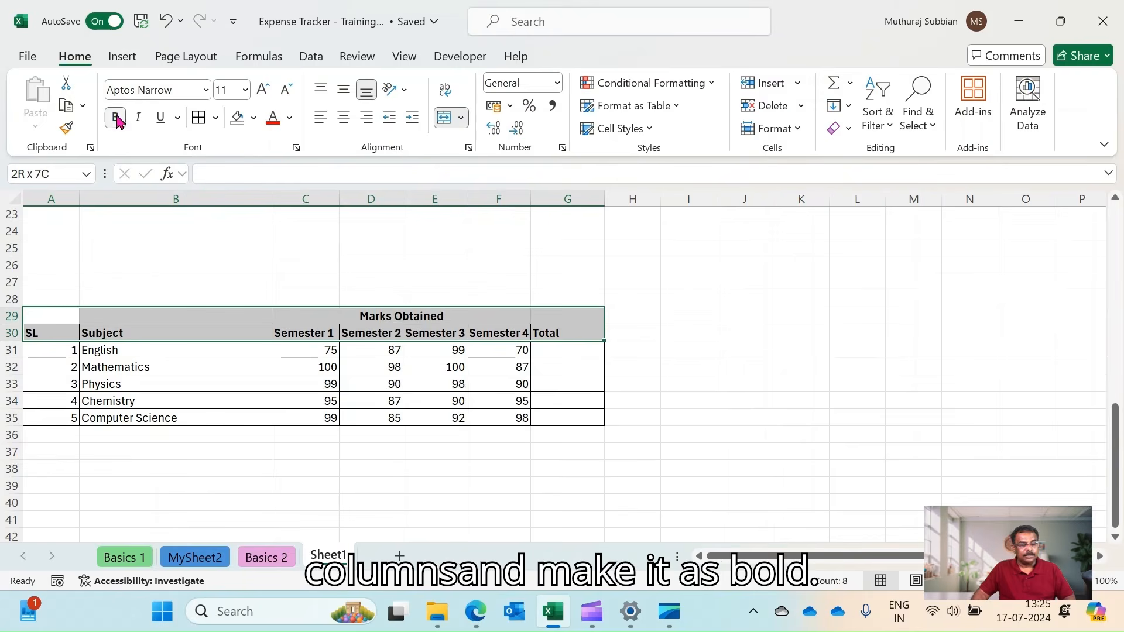
click(696, 361)
Step: Fill the header rows A29:G30 of the marks table with a light blue color
click(126, 315)
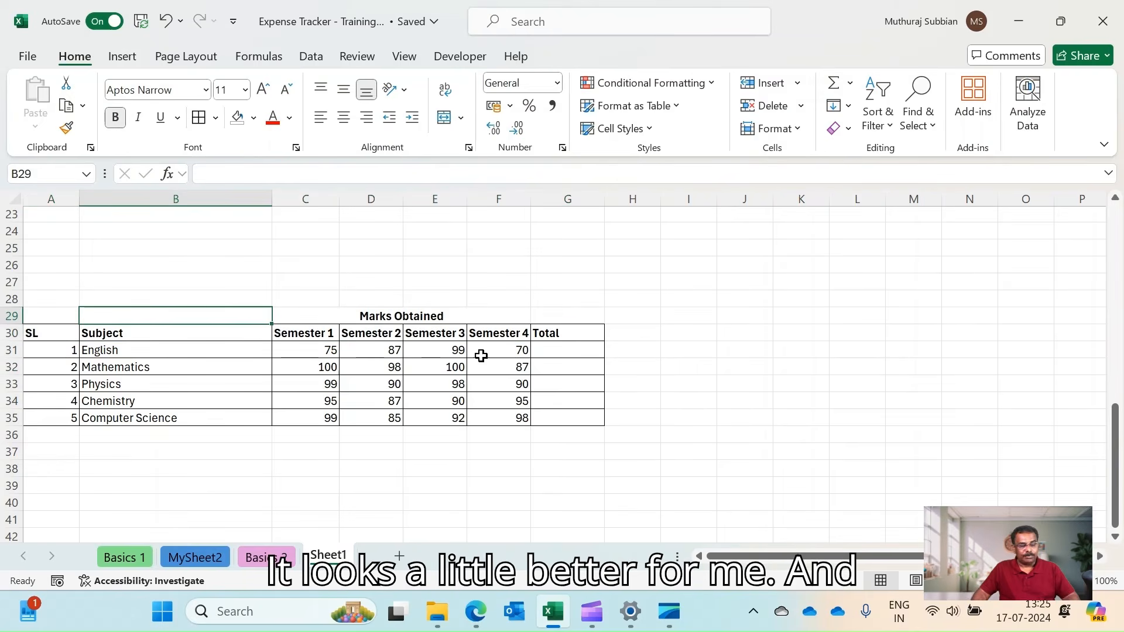
click(55, 316)
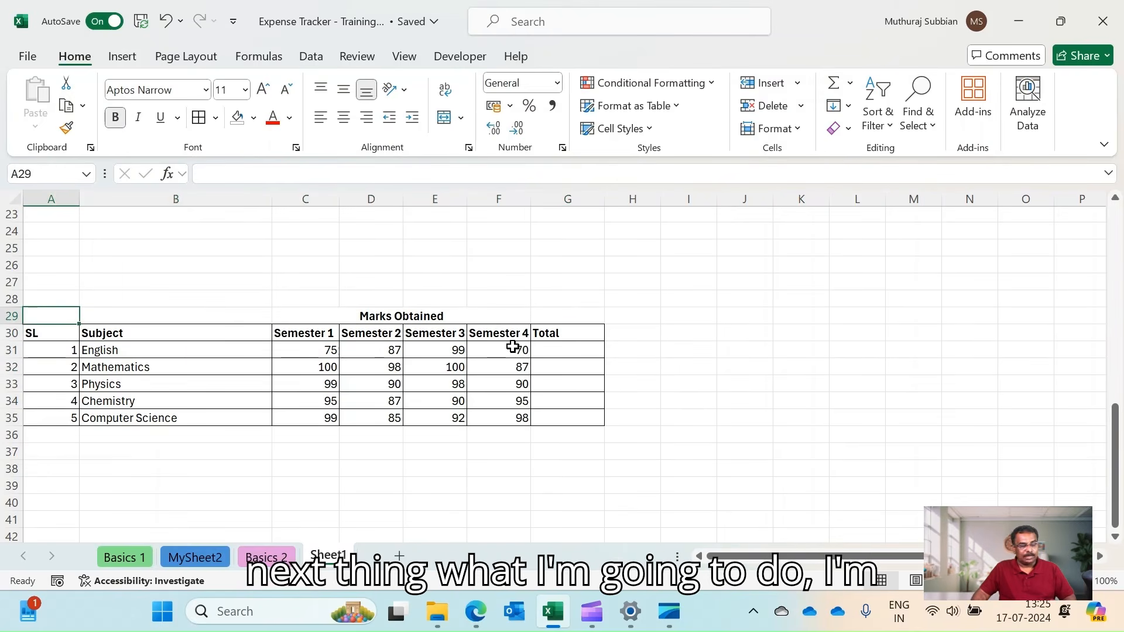
shift+click(538, 336)
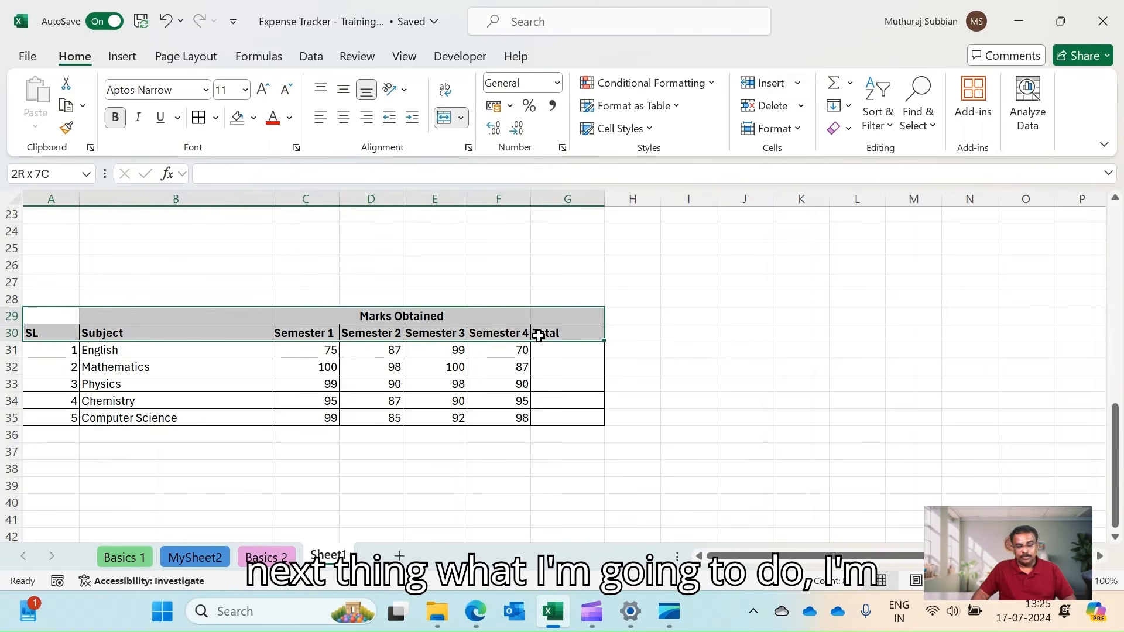
click(254, 119)
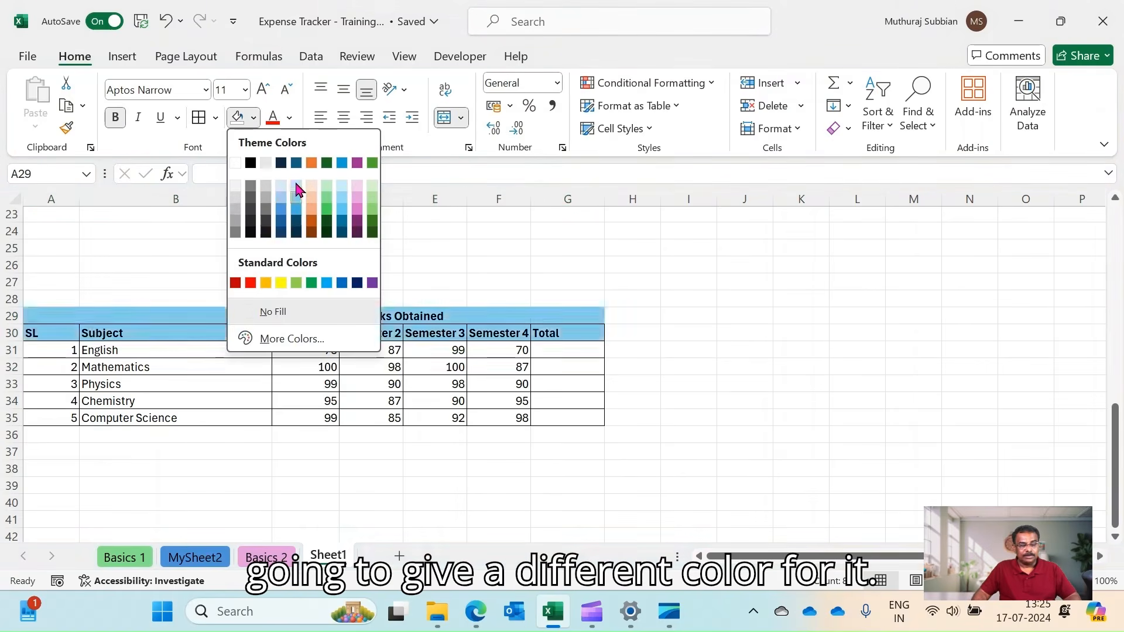
click(283, 199)
click(682, 350)
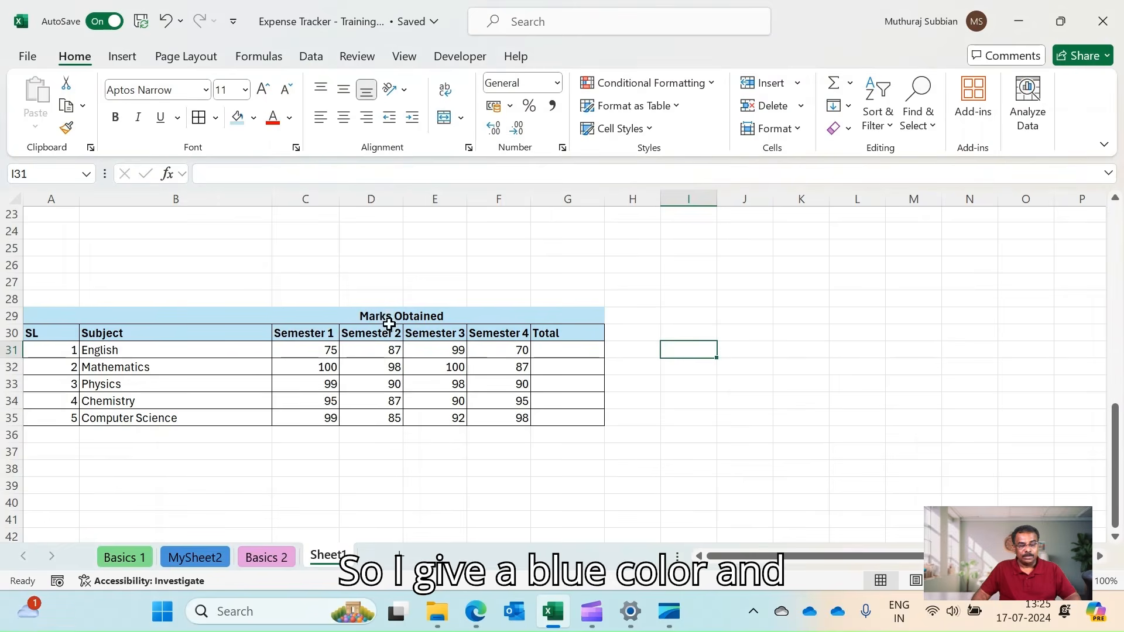
Step: Apply borders to all cells of the marks table's header rows A29:G30
drag(62, 310, 564, 327)
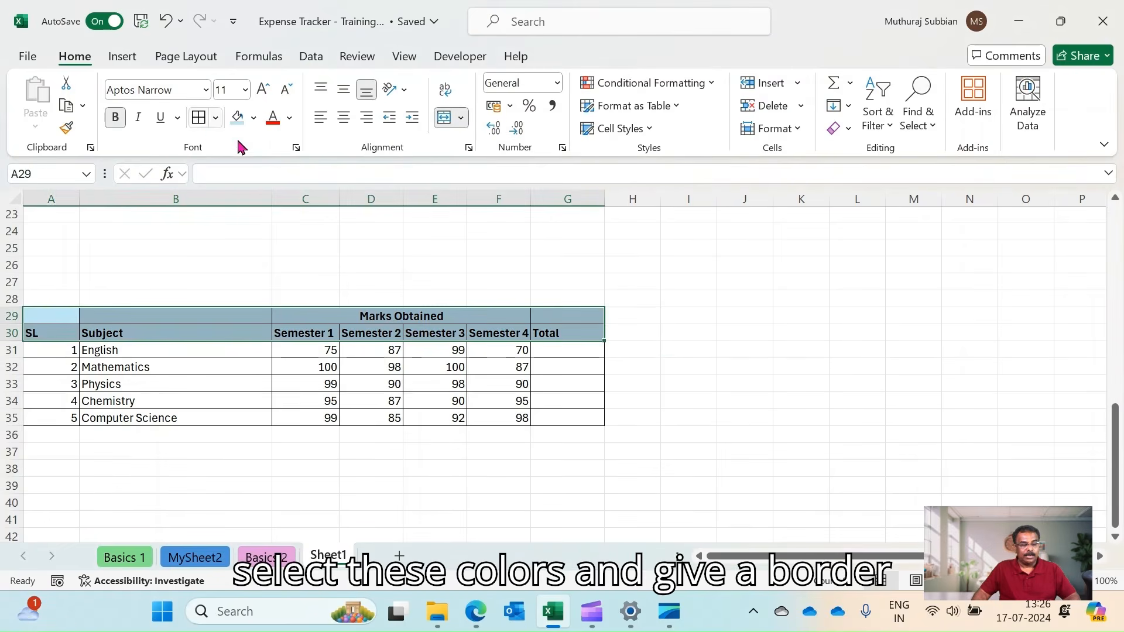
click(679, 298)
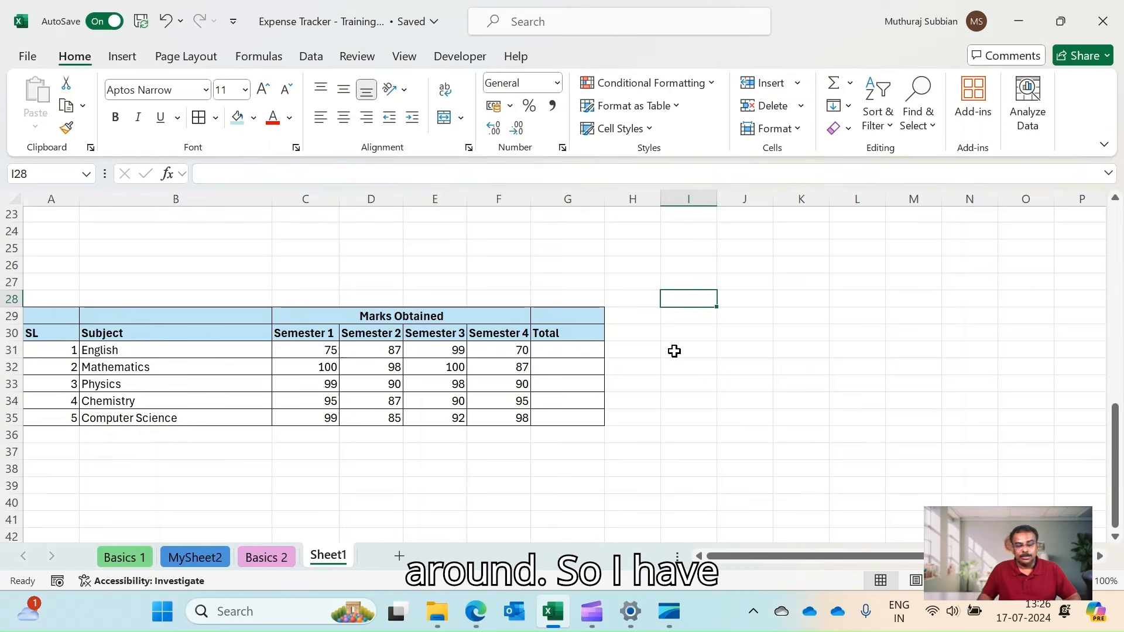
scroll(674, 351, up, 2)
scroll(505, 402, down, 2)
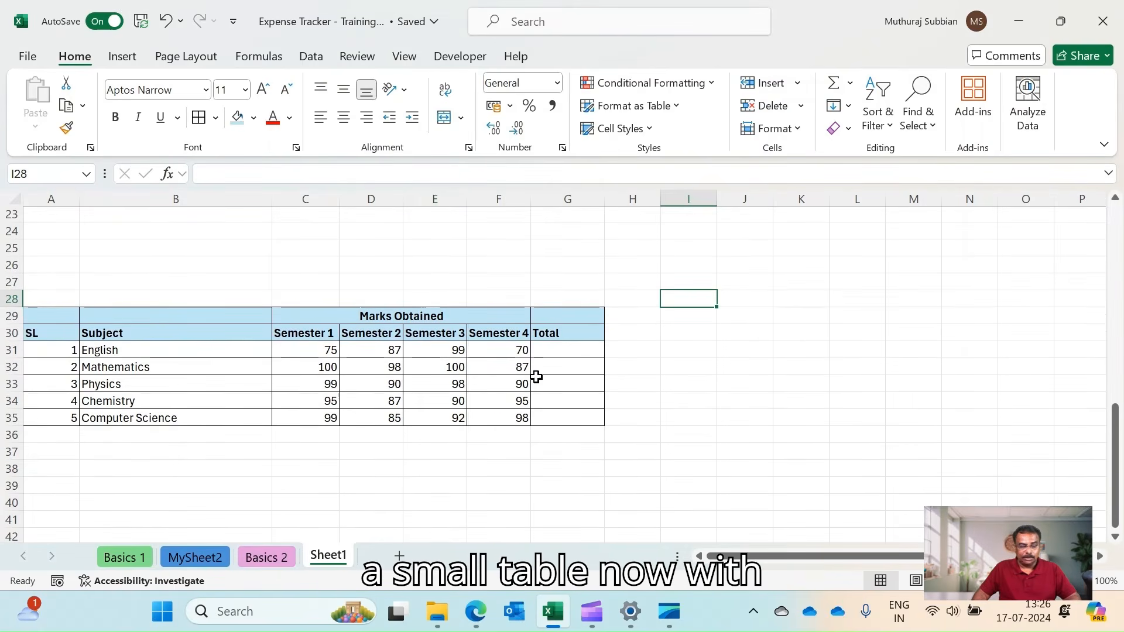
Step: Total the English marks in G31 with AutoSum over C31:F31
click(552, 356)
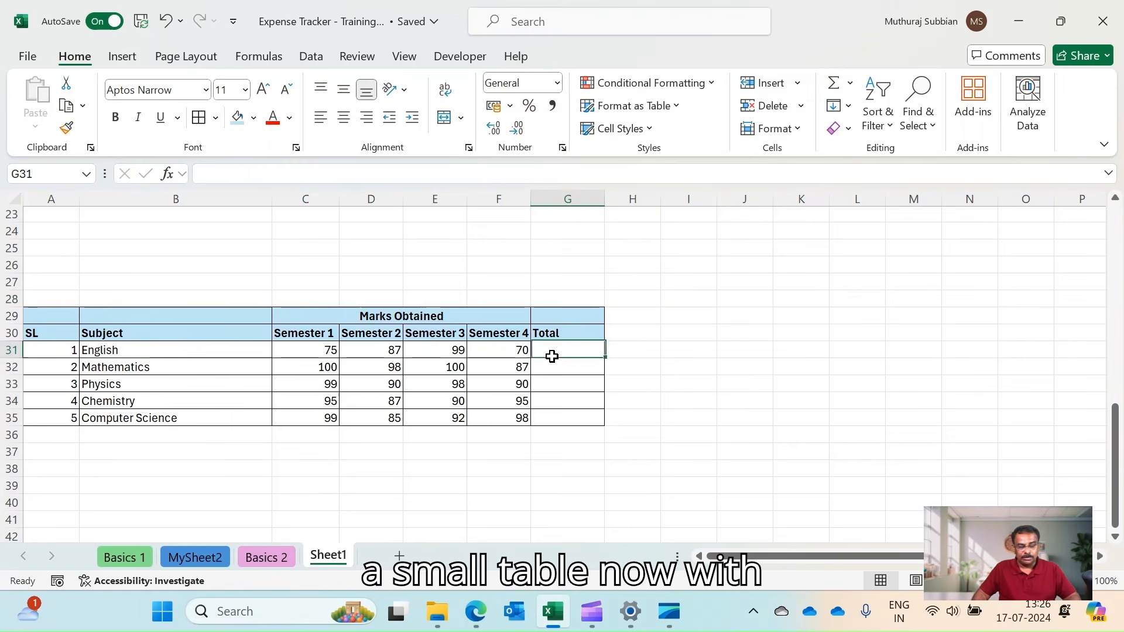
click(759, 386)
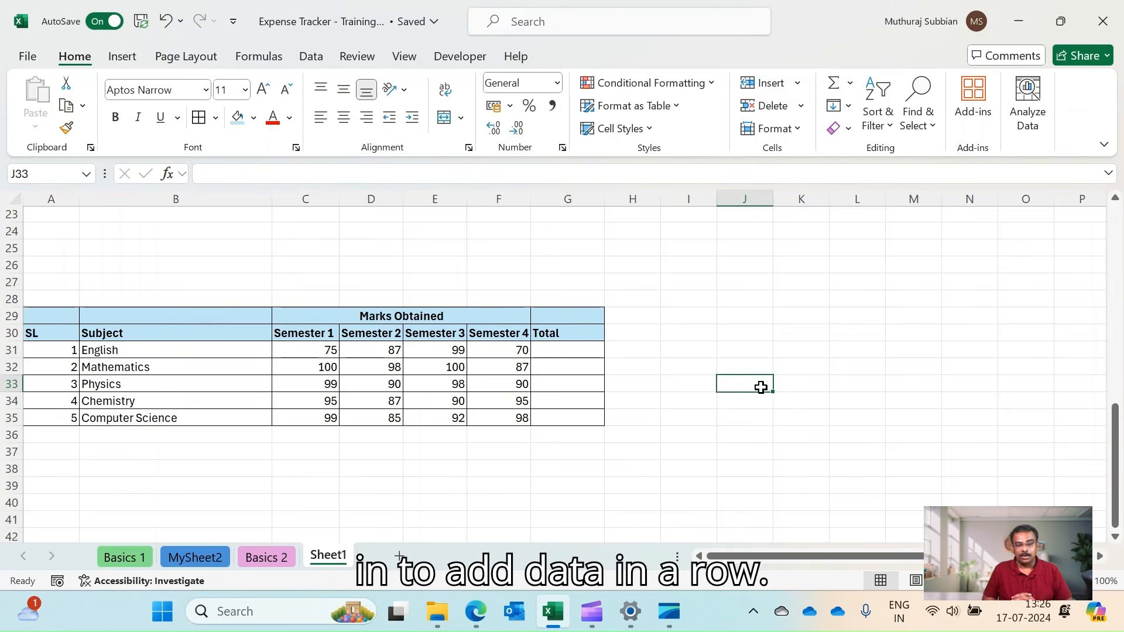
click(576, 350)
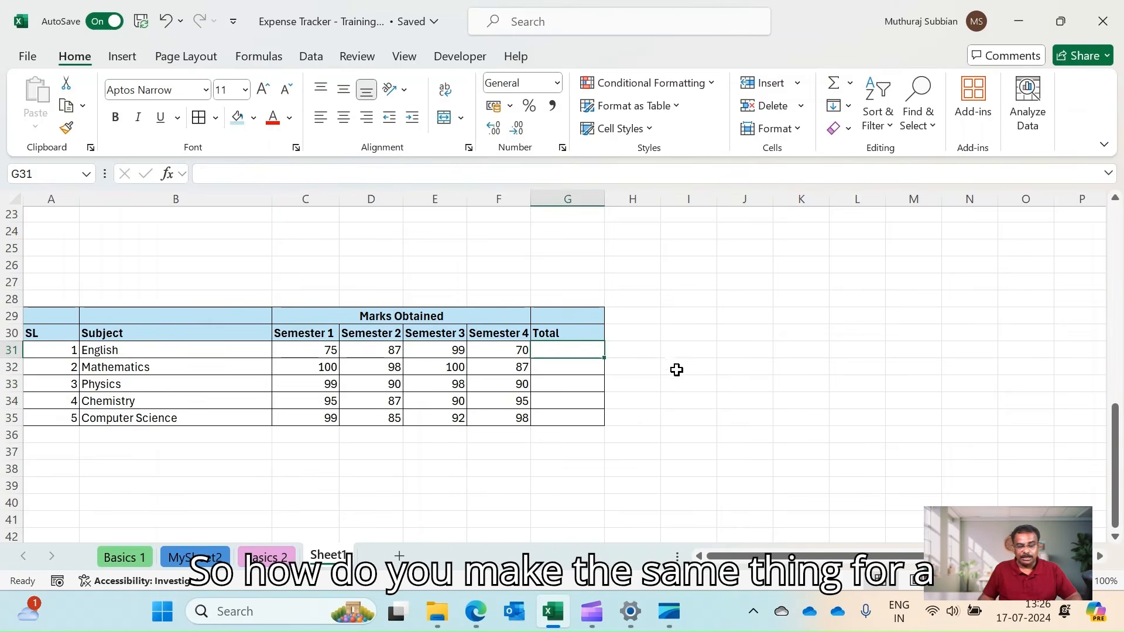
click(834, 90)
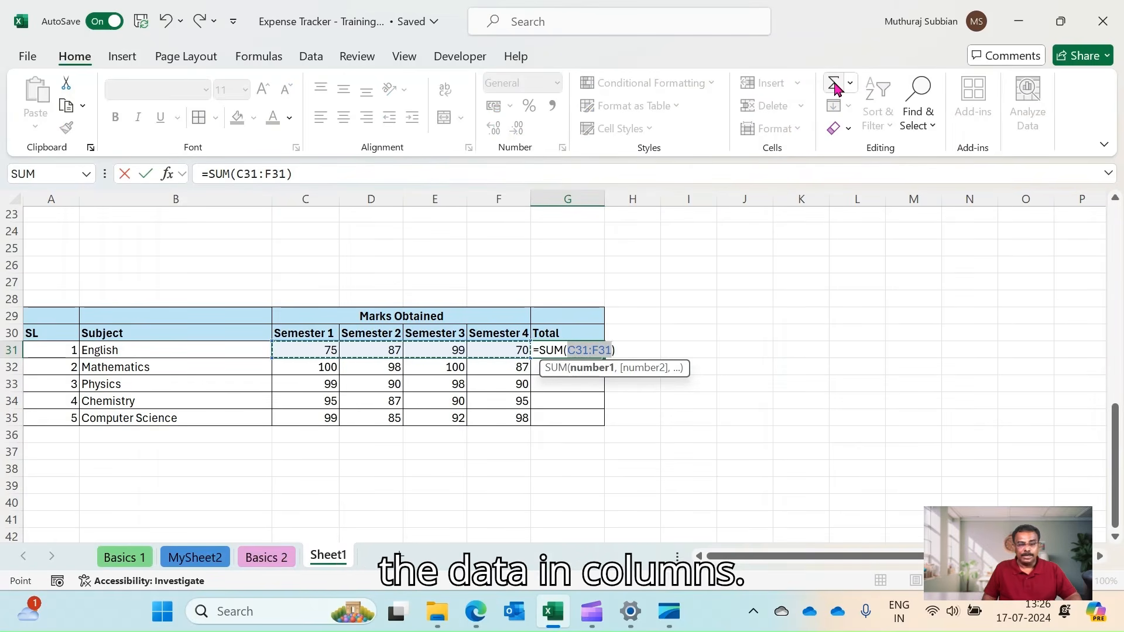
key(Return)
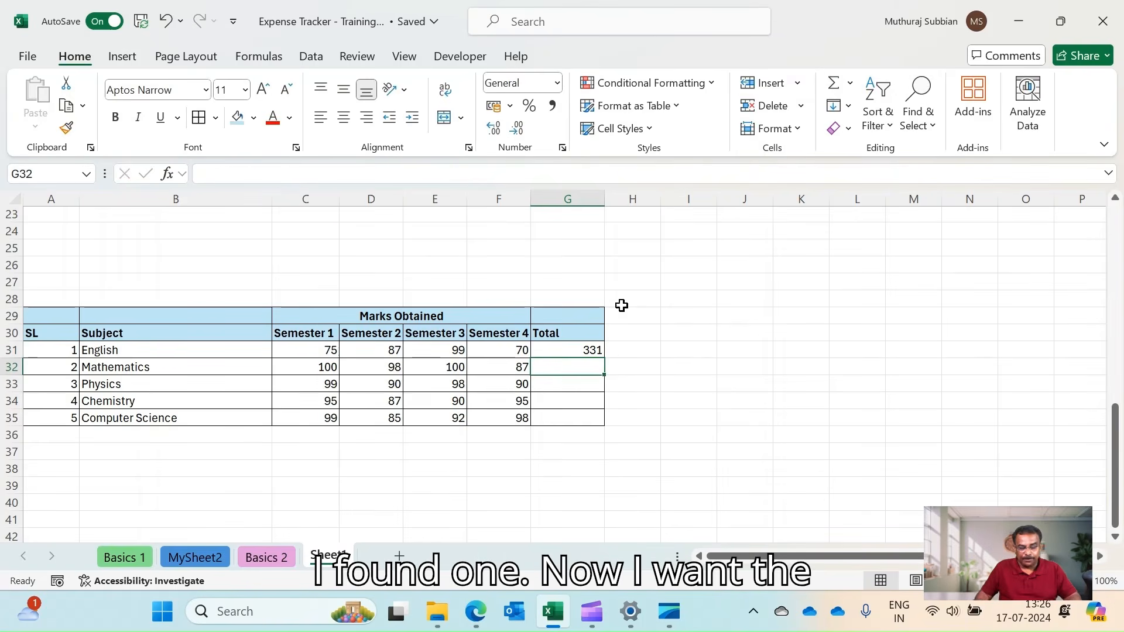
Step: Examine the Total column cells from G31 down to G35
click(580, 352)
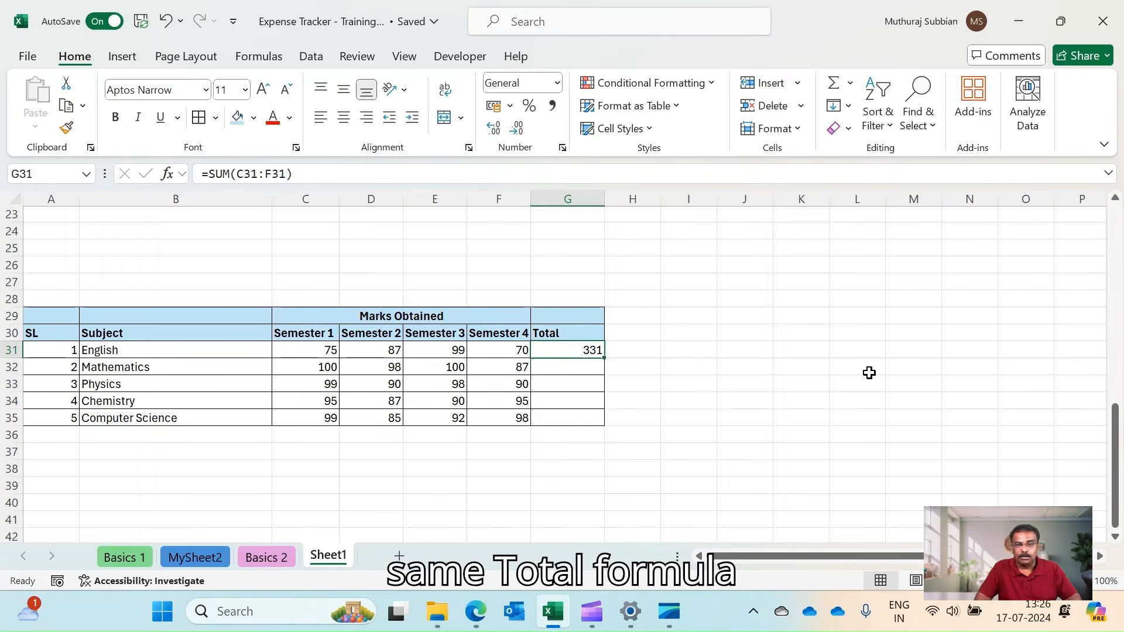
key(Down)
key(Down)
key(Down)
key(Down)
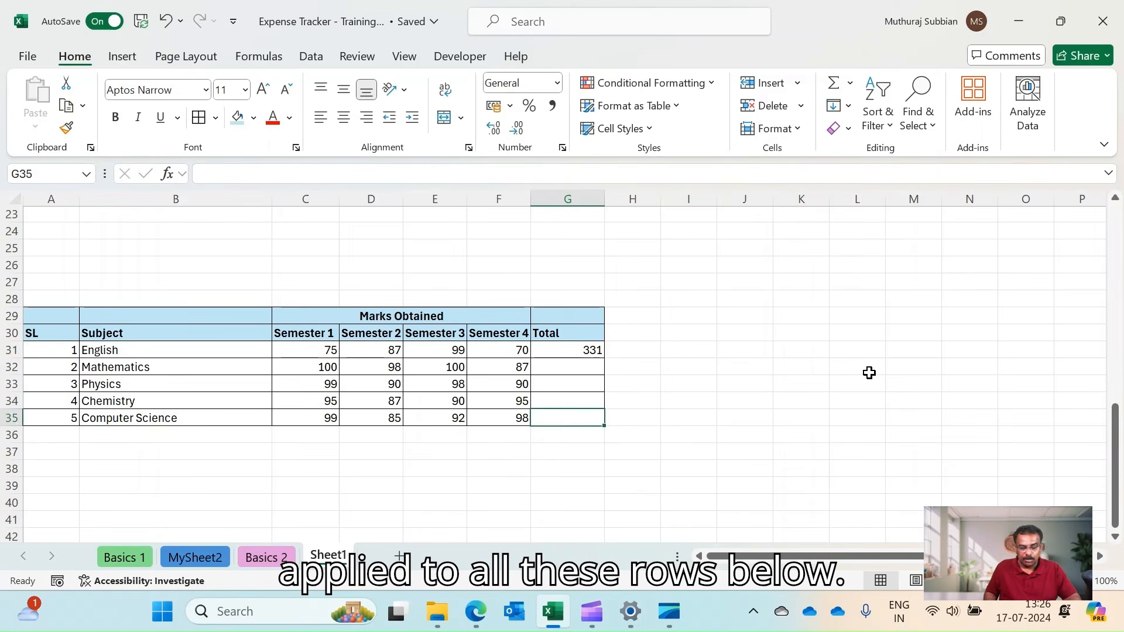
key(Up)
key(Up)
key(Up)
key(Up)
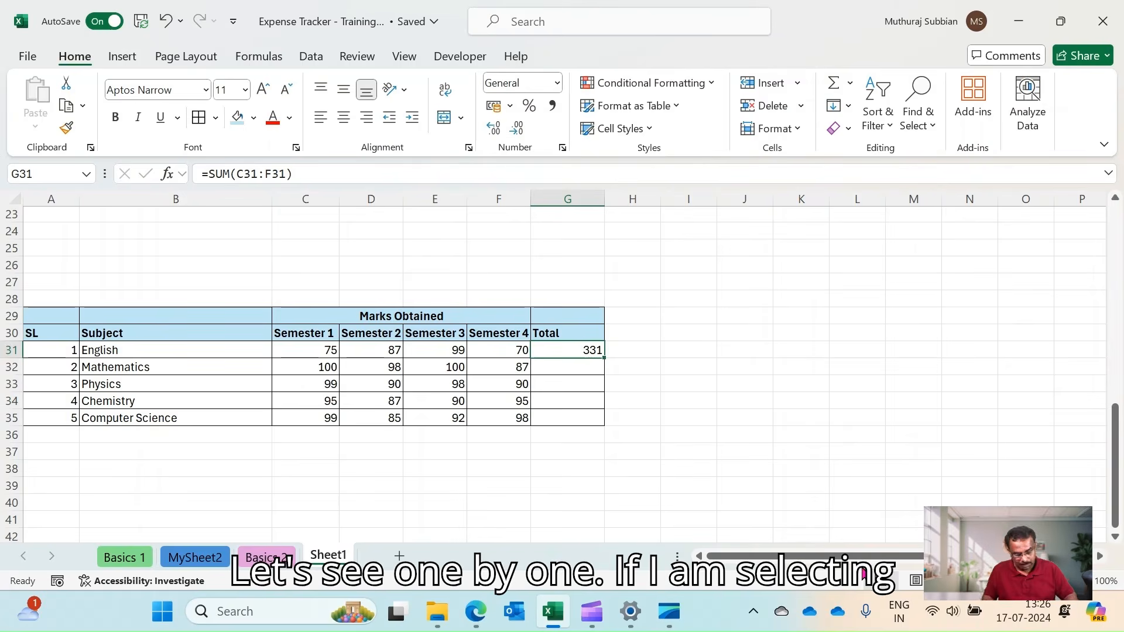
Step: Copy the English total formula from G31 and paste it into the Mathematics total cell G32
right_click(562, 350)
click(606, 66)
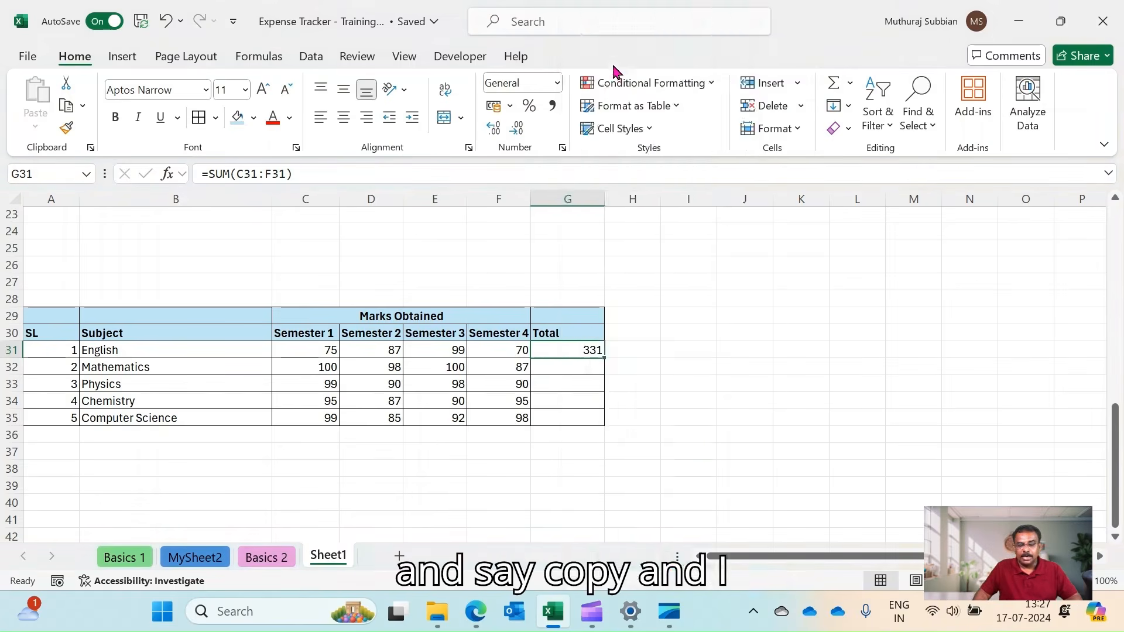
click(570, 368)
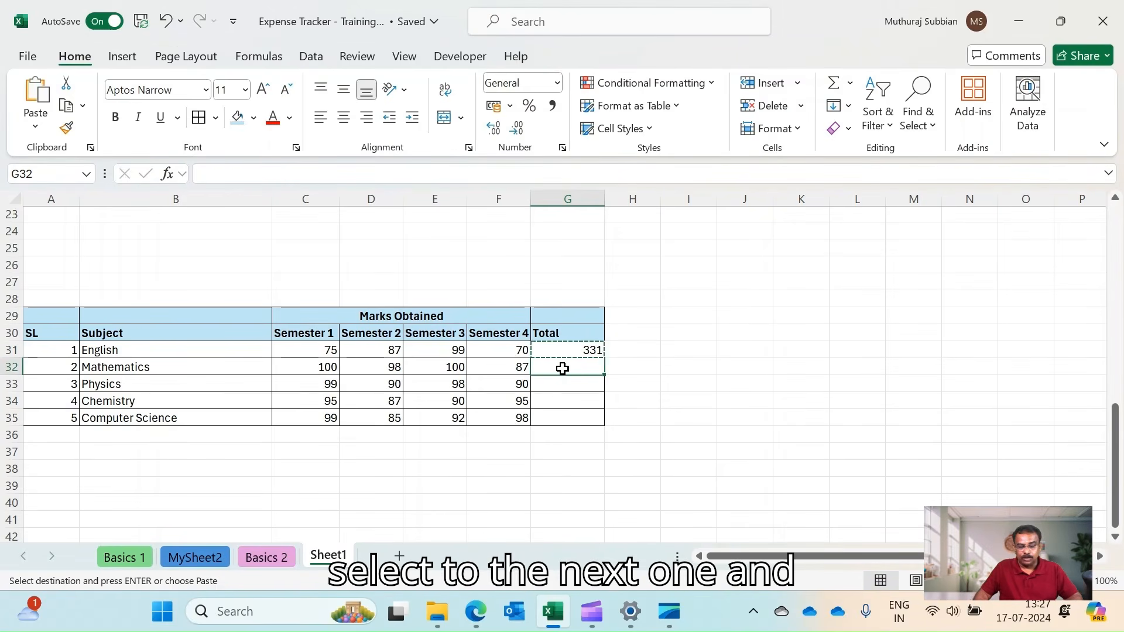
right_click(562, 368)
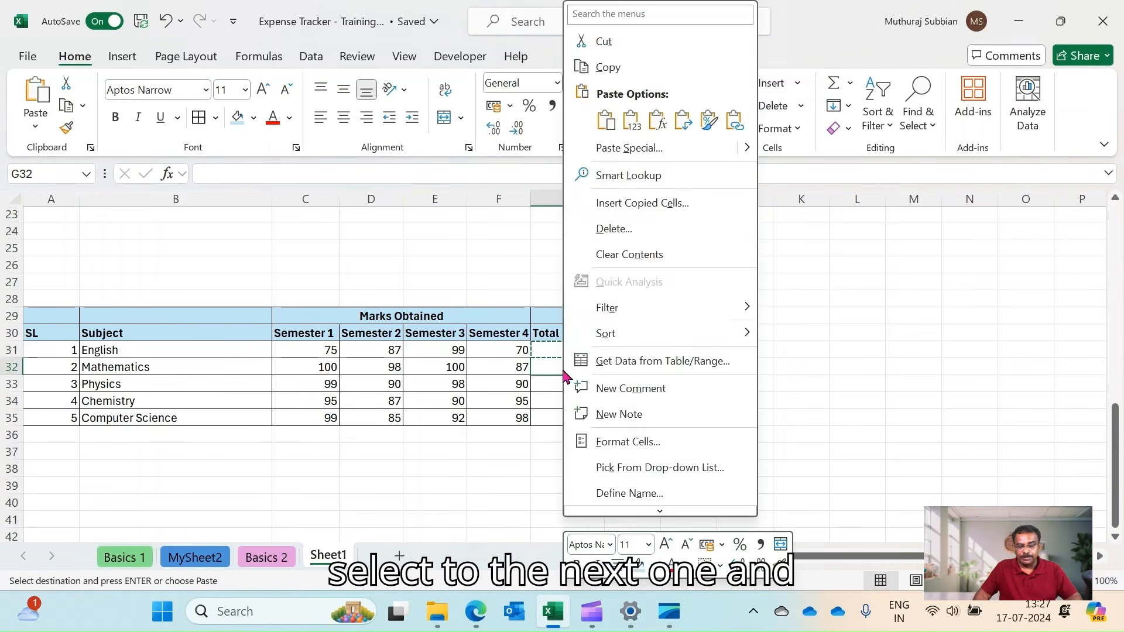
click(606, 120)
click(742, 354)
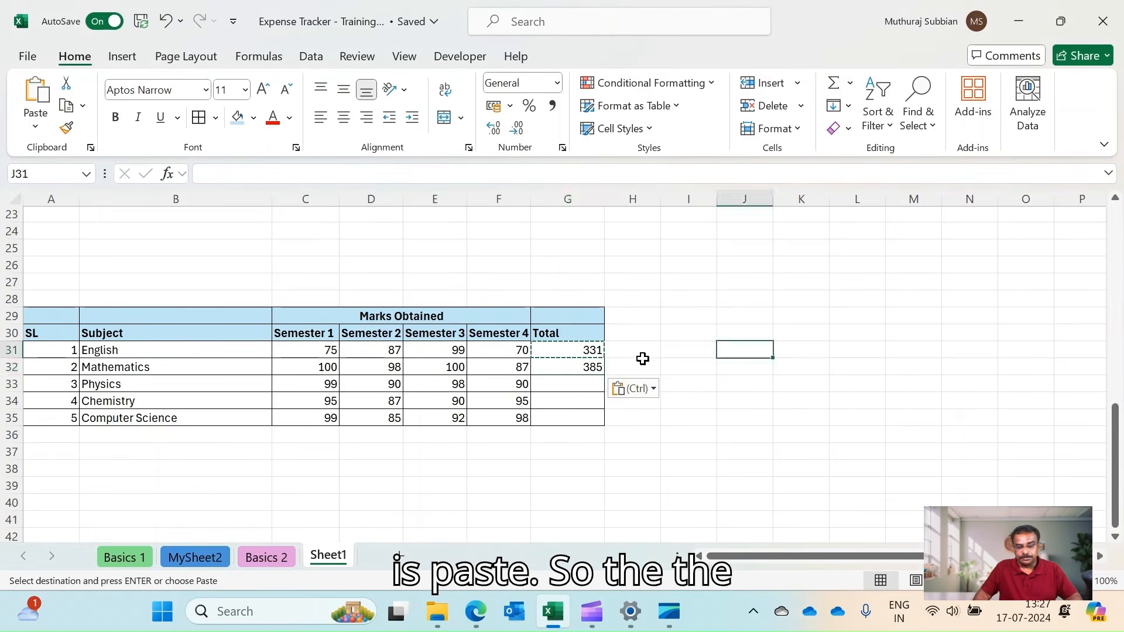
Step: Compare the pasted formula in G32 with the original formula in G31
click(597, 368)
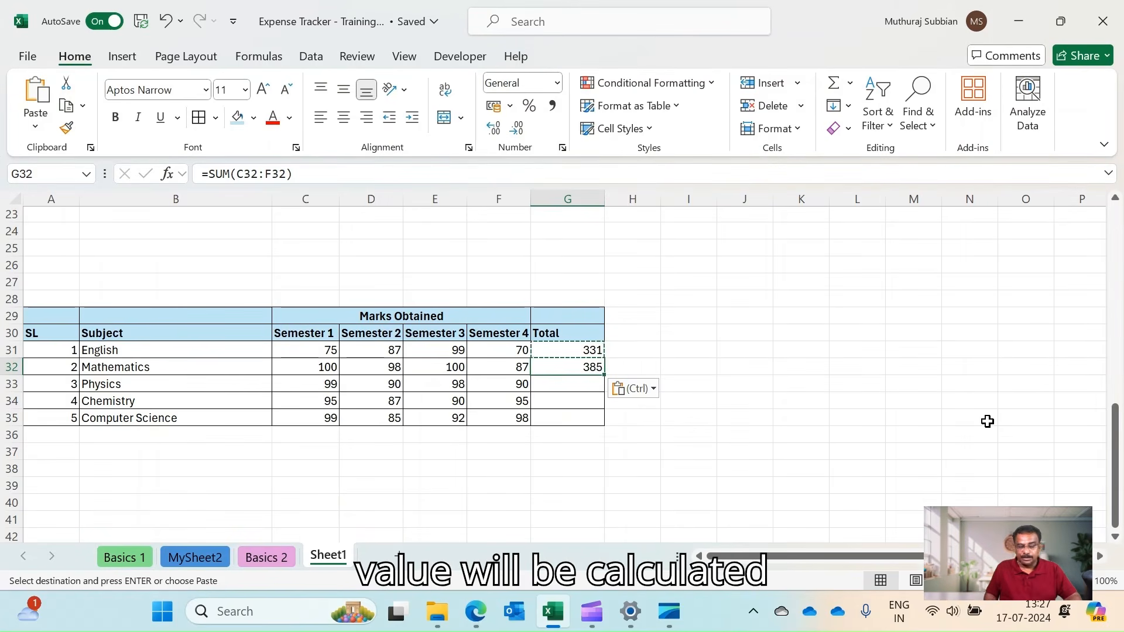
key(Up)
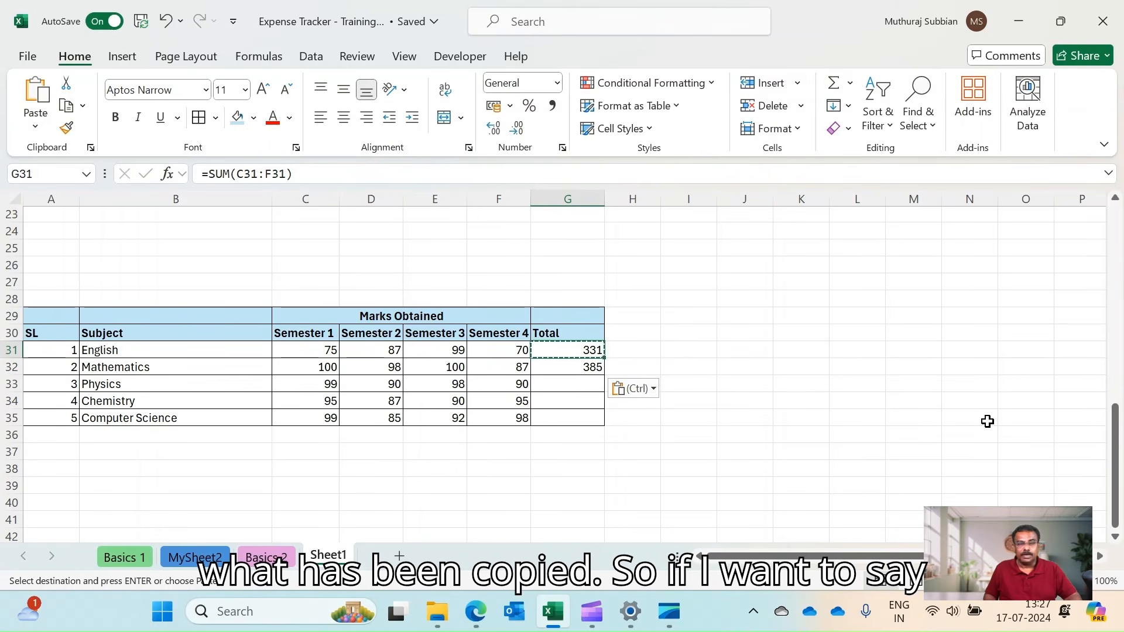
key(Down)
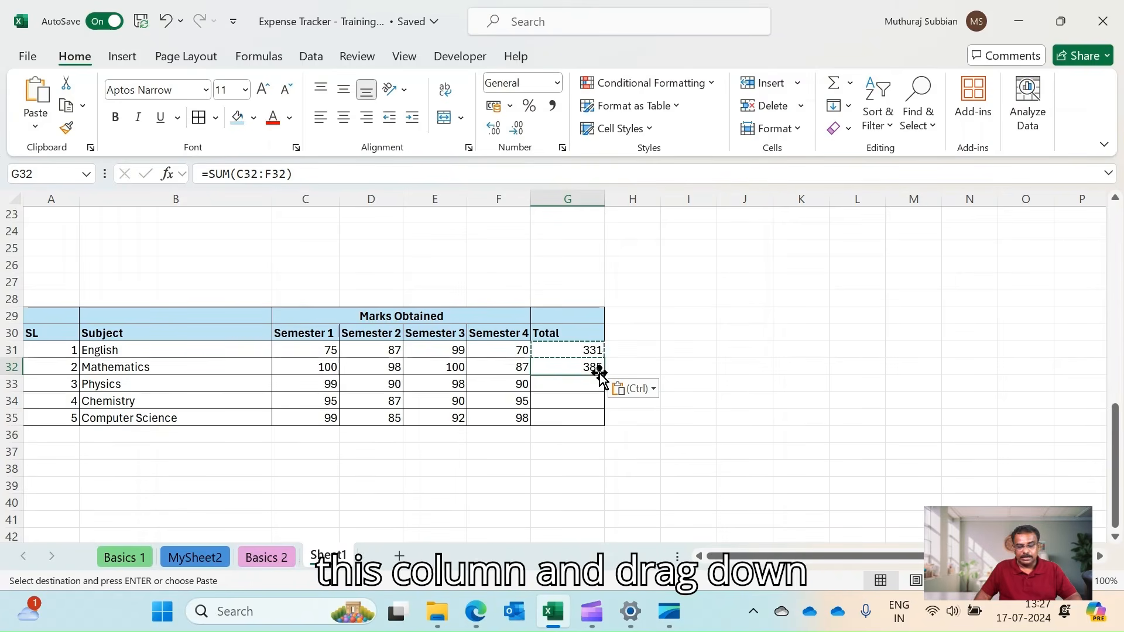
Step: Fill the SUM formula from G32 down into the remaining subjects' Total cells
drag(598, 373, 597, 408)
key(ctrl+z)
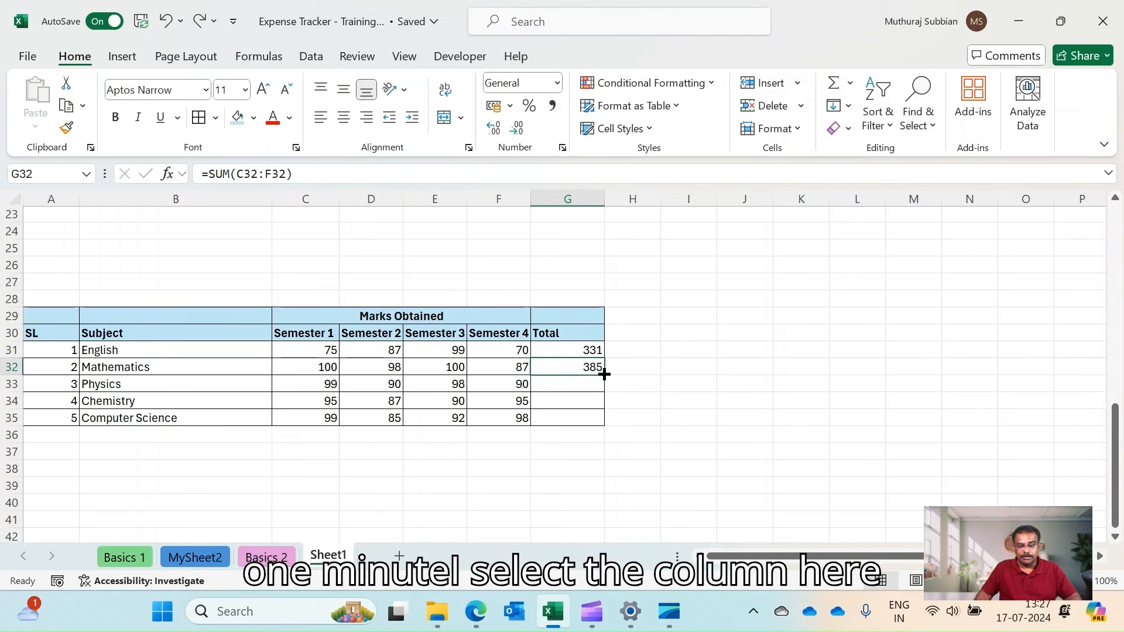
drag(604, 375, 605, 375)
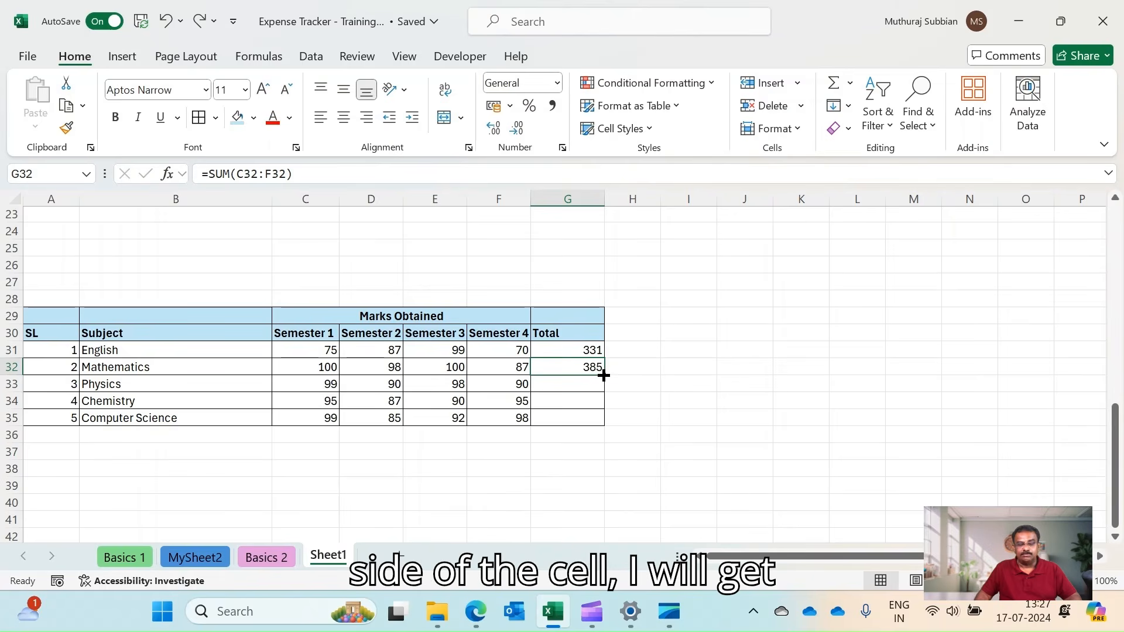
drag(604, 375, 604, 375)
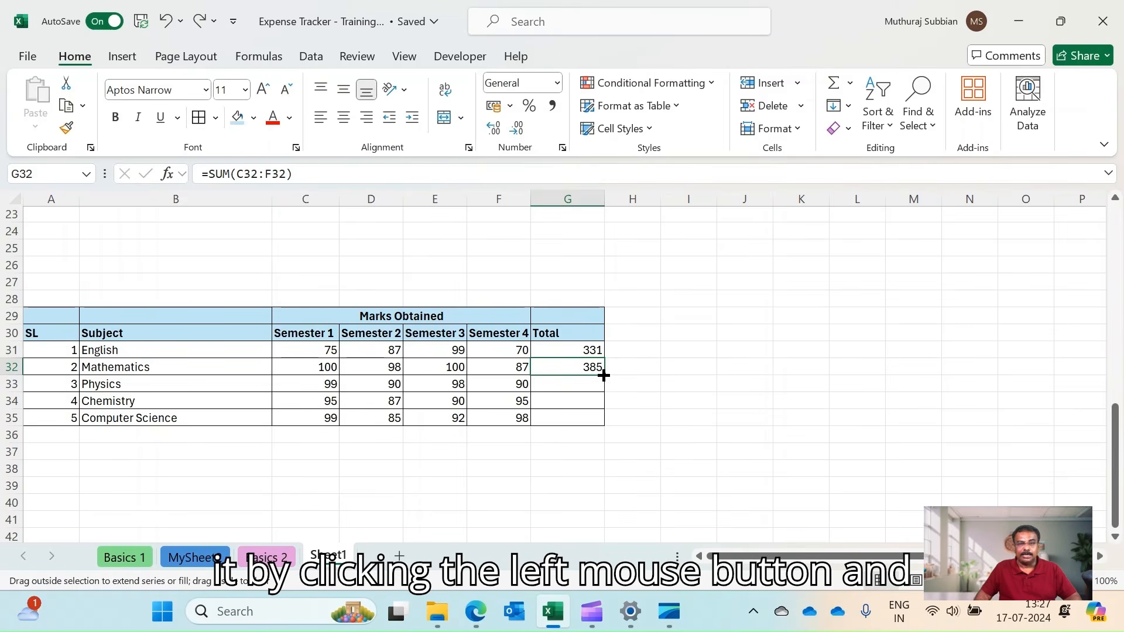
Step: Fill the Total column's sum formula from G32 down through G35
drag(604, 375, 602, 423)
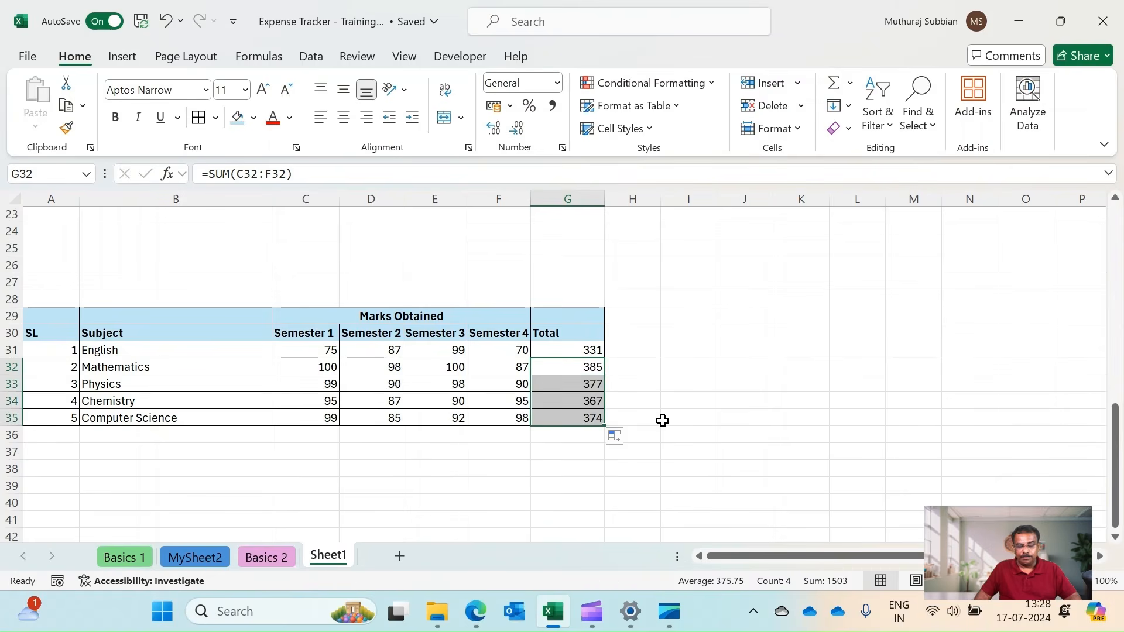
click(688, 401)
Step: Review the sum formulas in the Total column for each subject, from G31 to G35
click(592, 350)
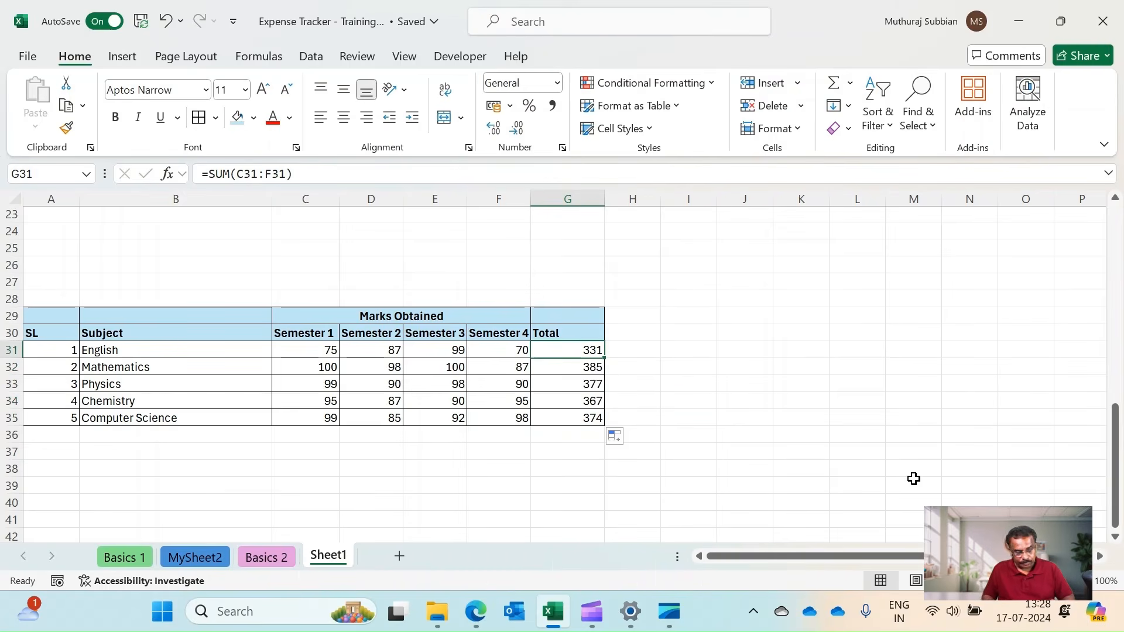
key(Down)
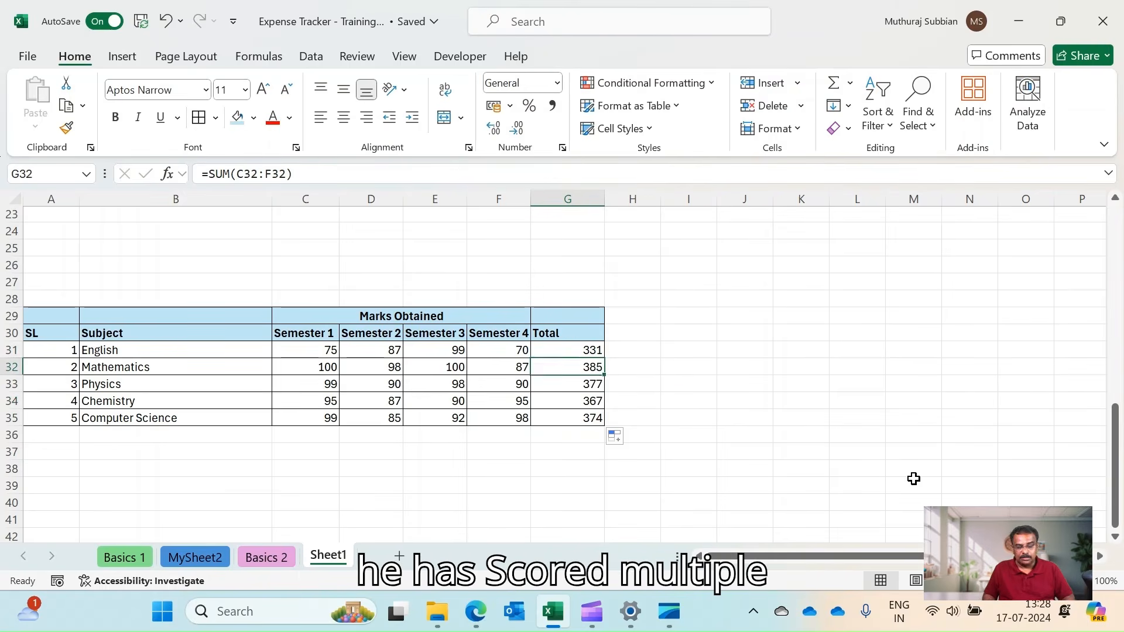
key(Up)
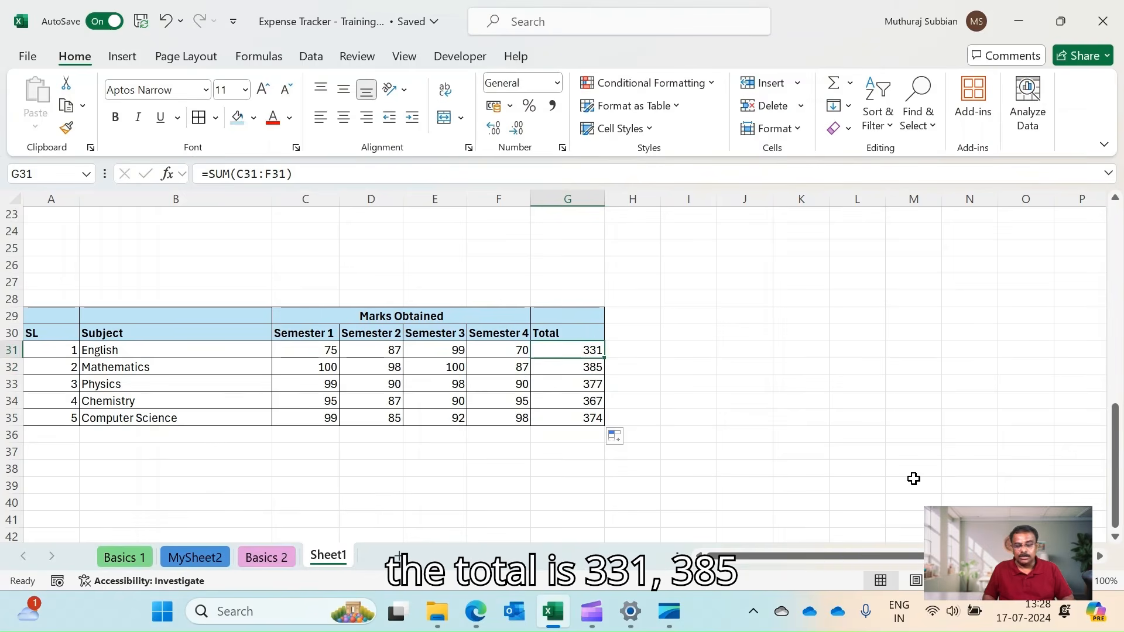
key(Down)
key(Down)
key(Down)
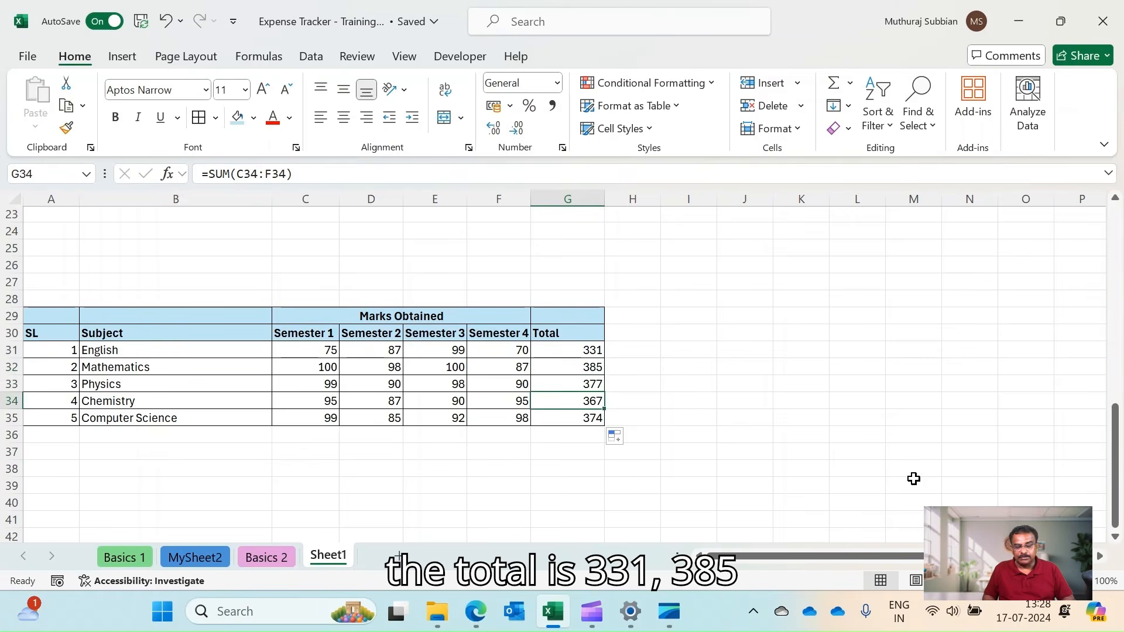
key(Up)
key(Up)
key(Down)
key(Down)
key(Down)
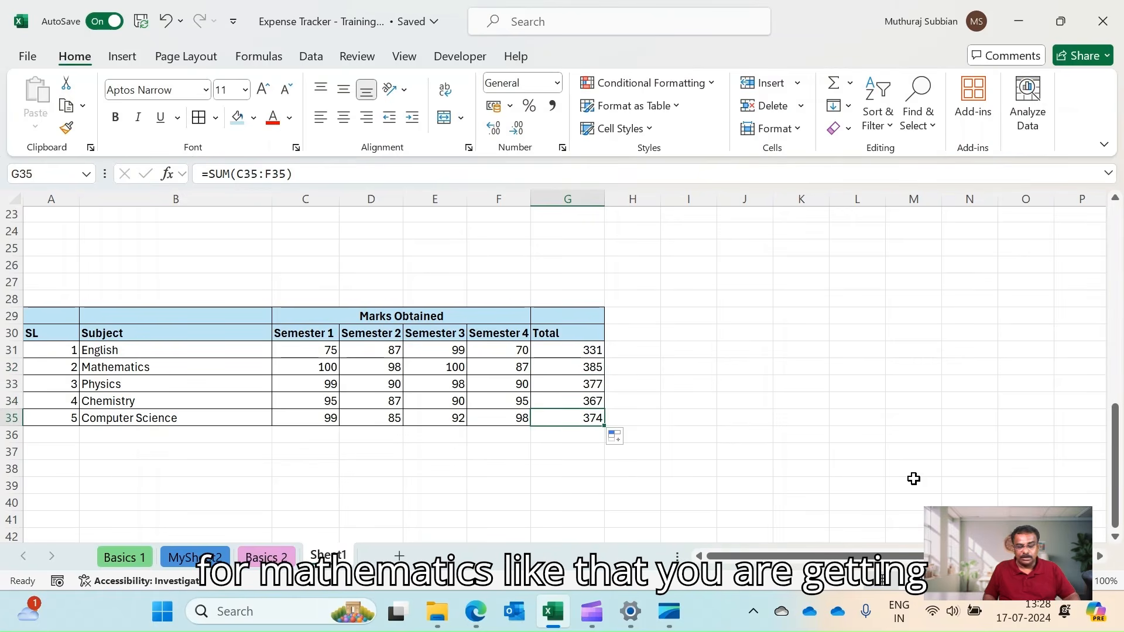
Step: Add an "Average" column header in H30, beside the Total header
click(622, 333)
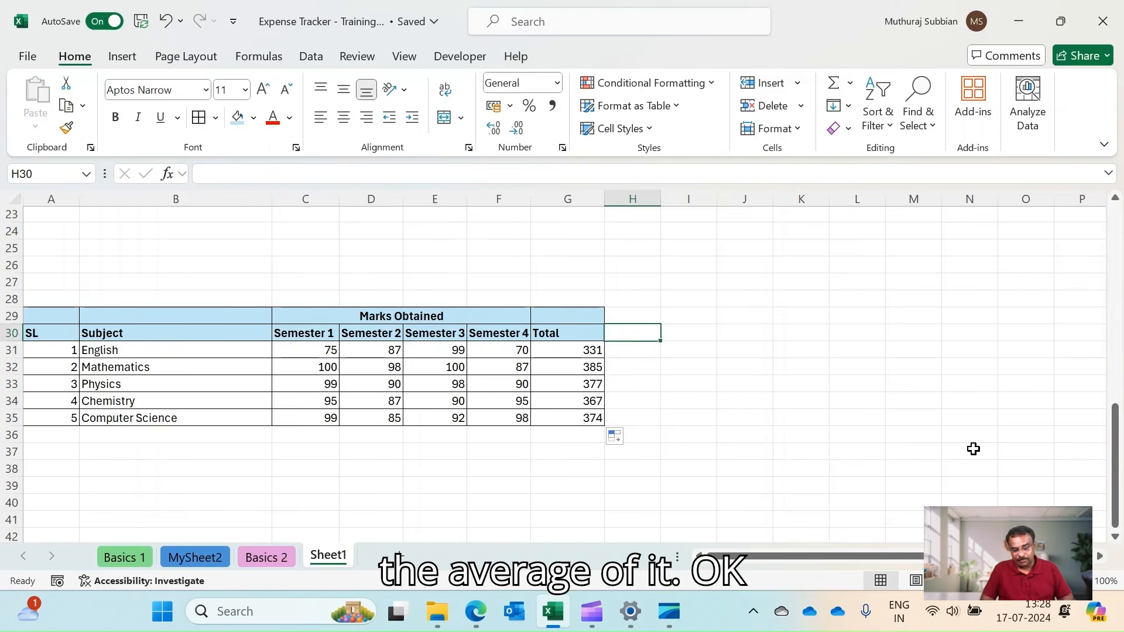
text(Avera)
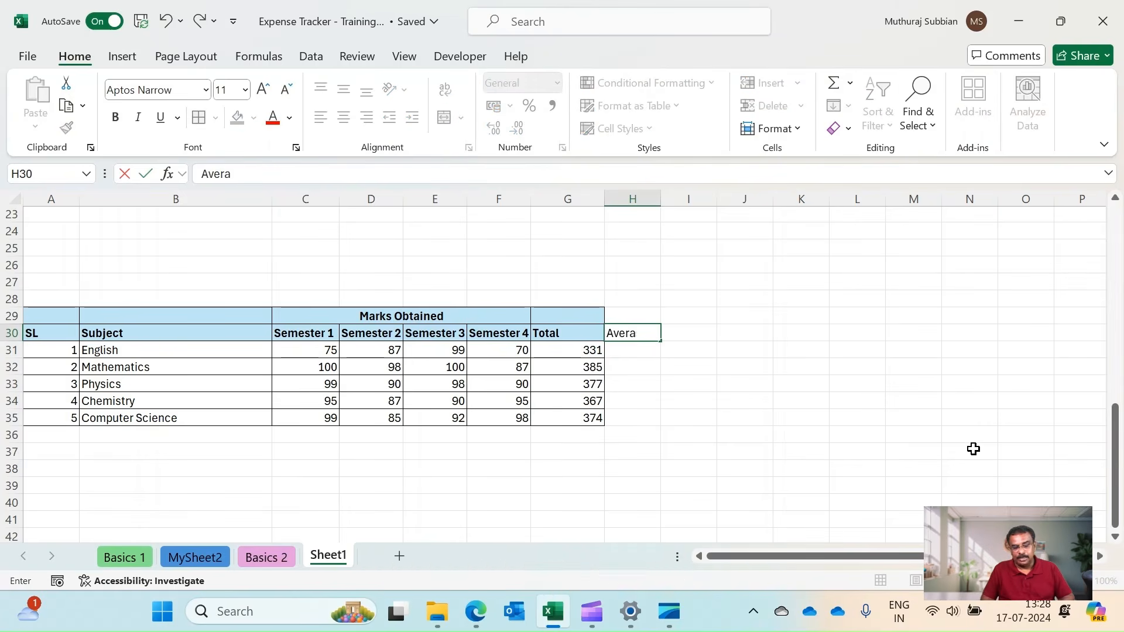
text(ge)
key(Return)
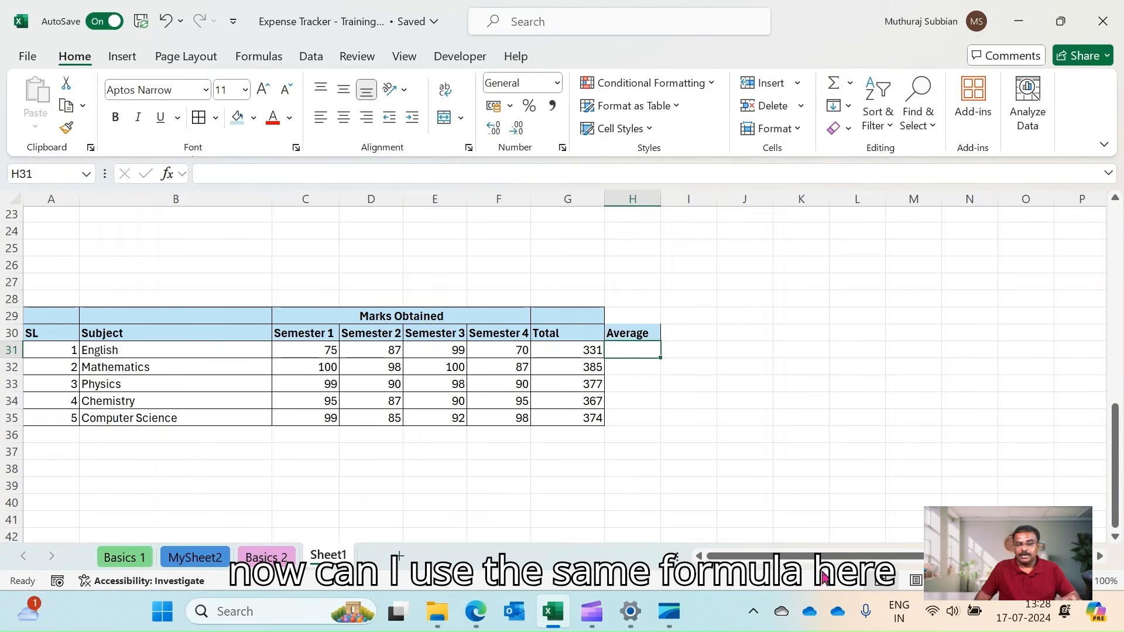
click(850, 86)
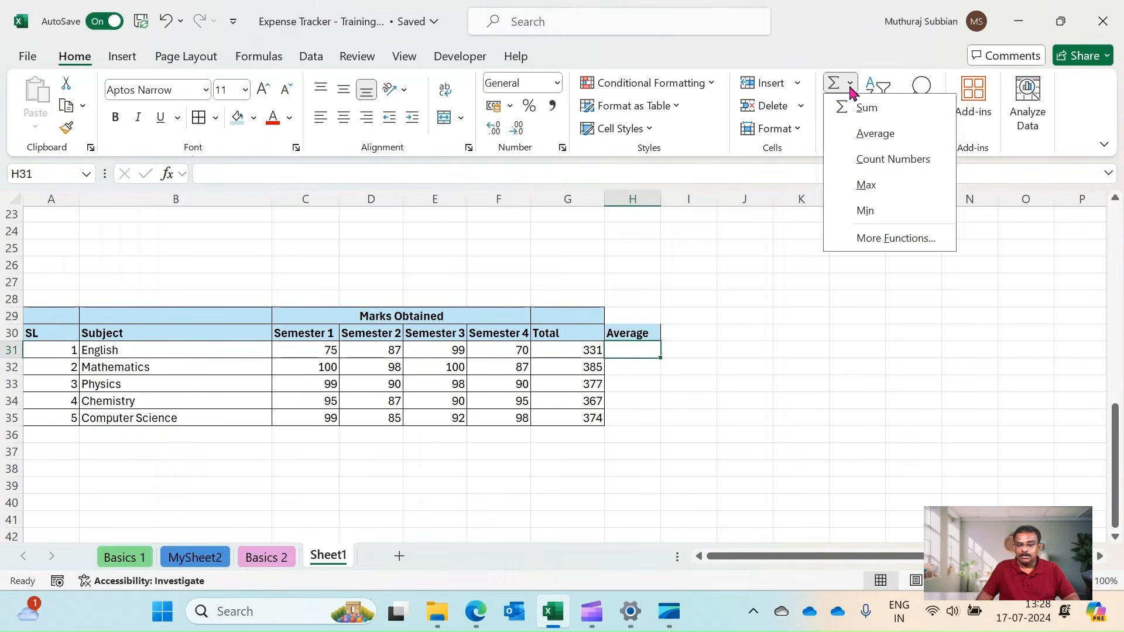
click(875, 135)
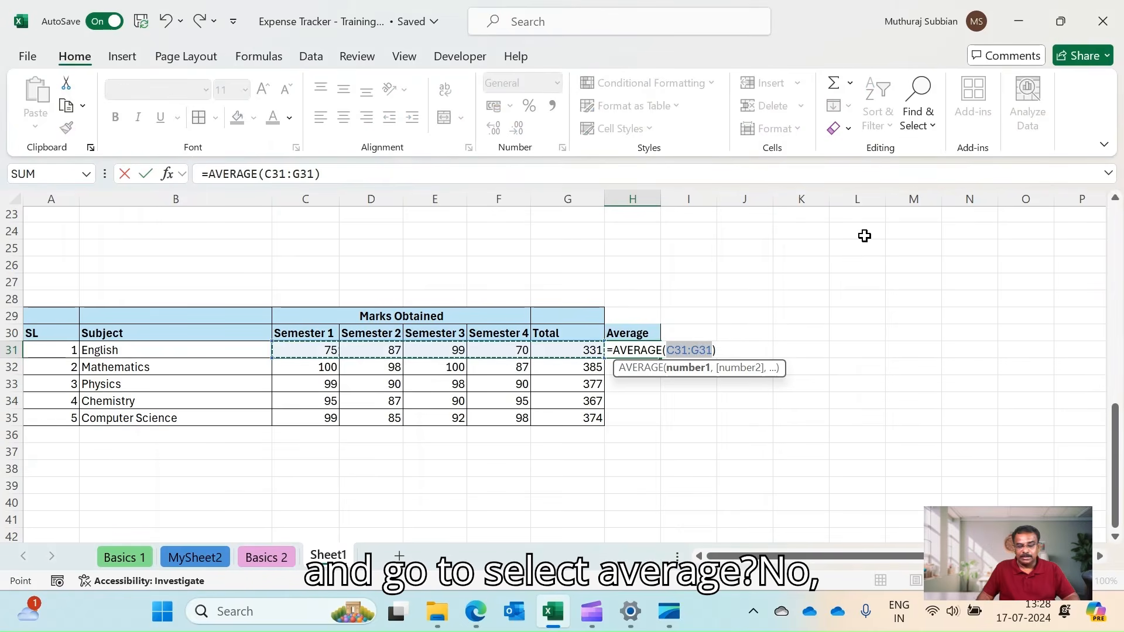
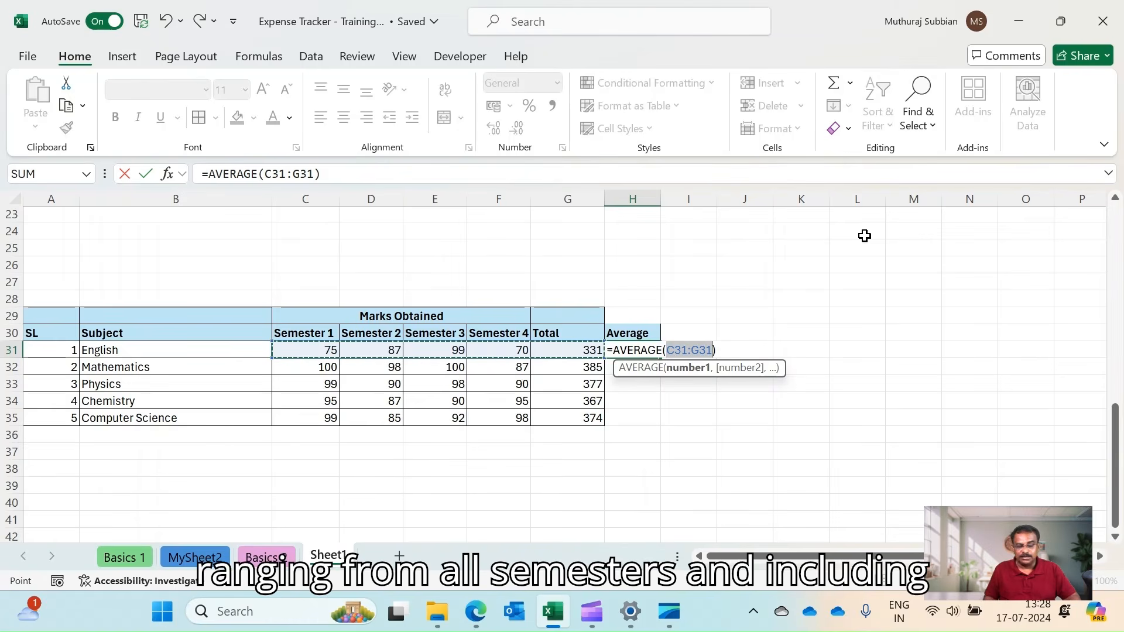
key(Escape)
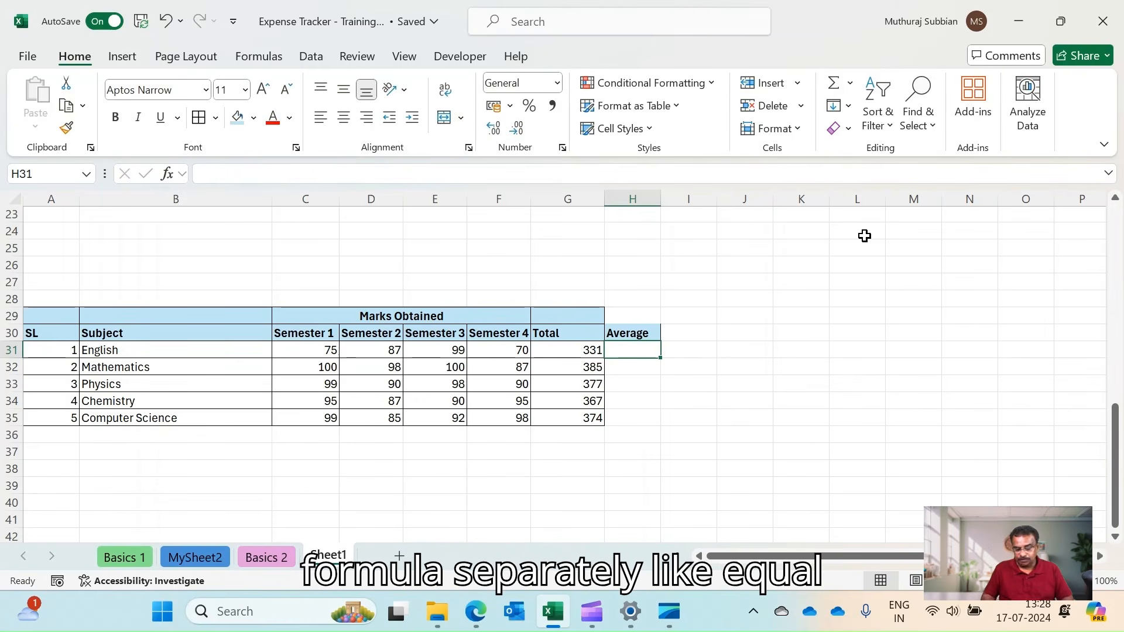
text(=)
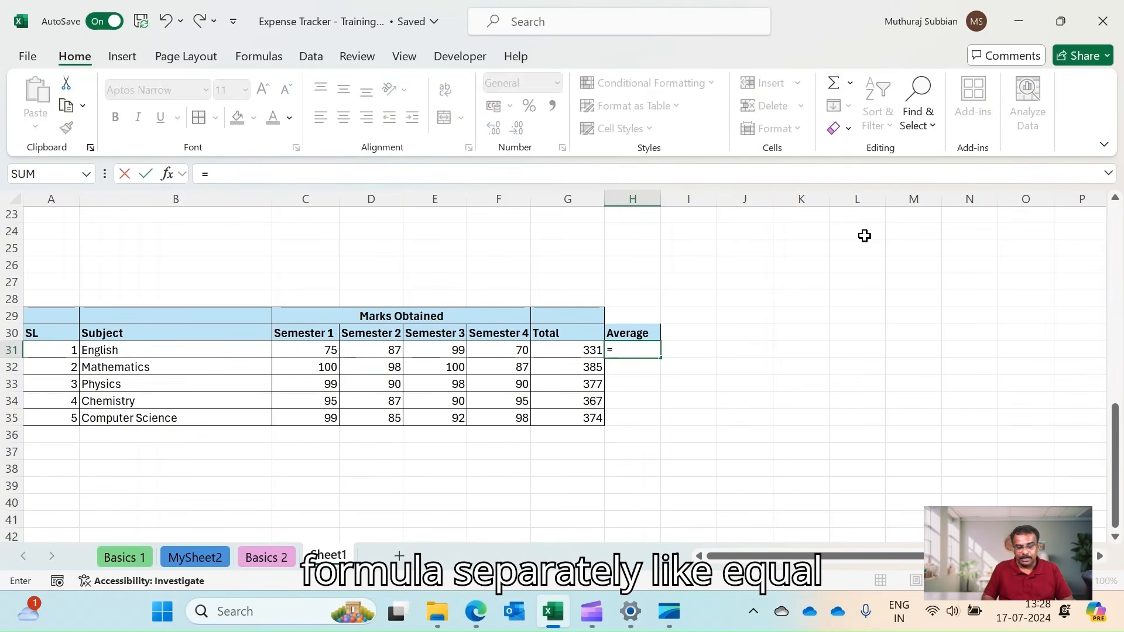
text(ave)
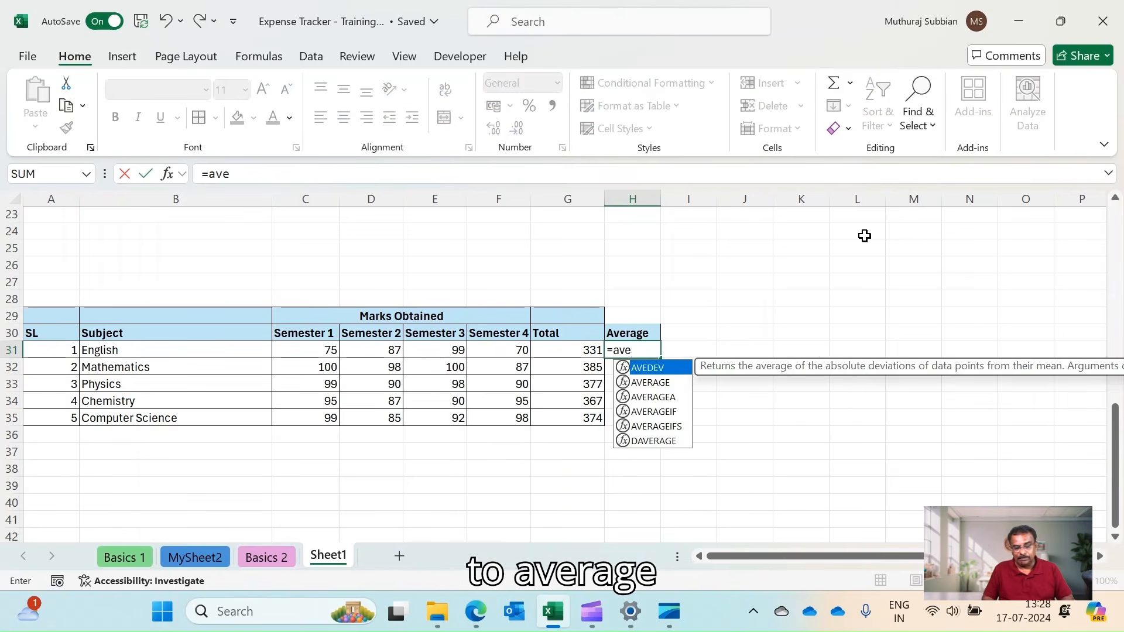
text(ra)
key(Return)
text(r)
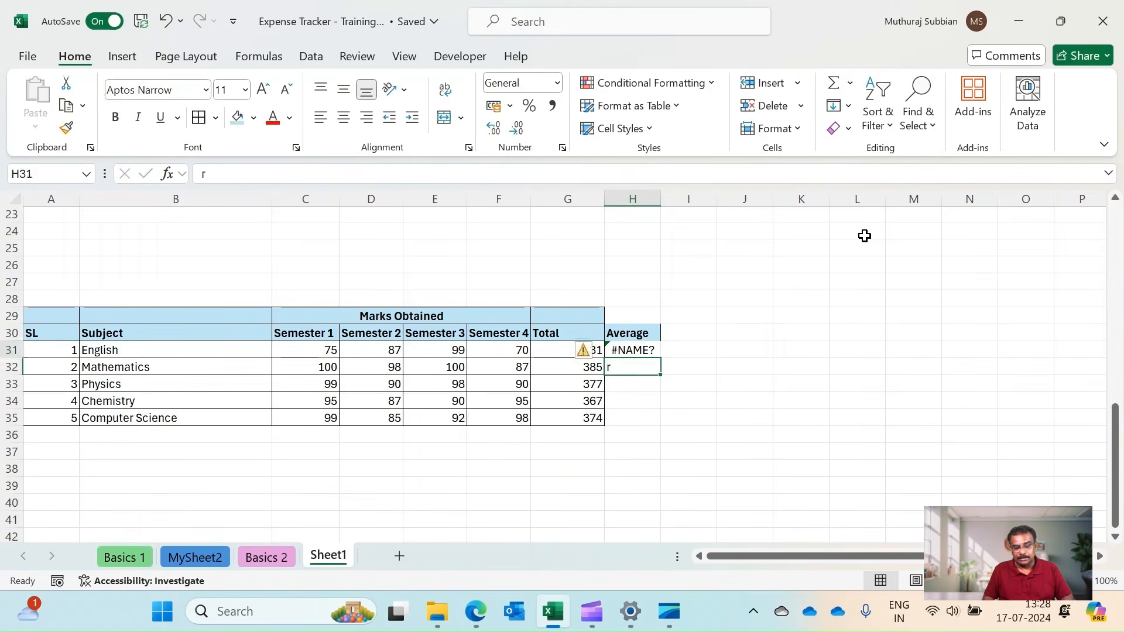
Step: Enter the formula =AVERAGE(C31:F31) in H31 to average the four English semester marks
key(Up)
key(Up)
key(Down)
text(=ave)
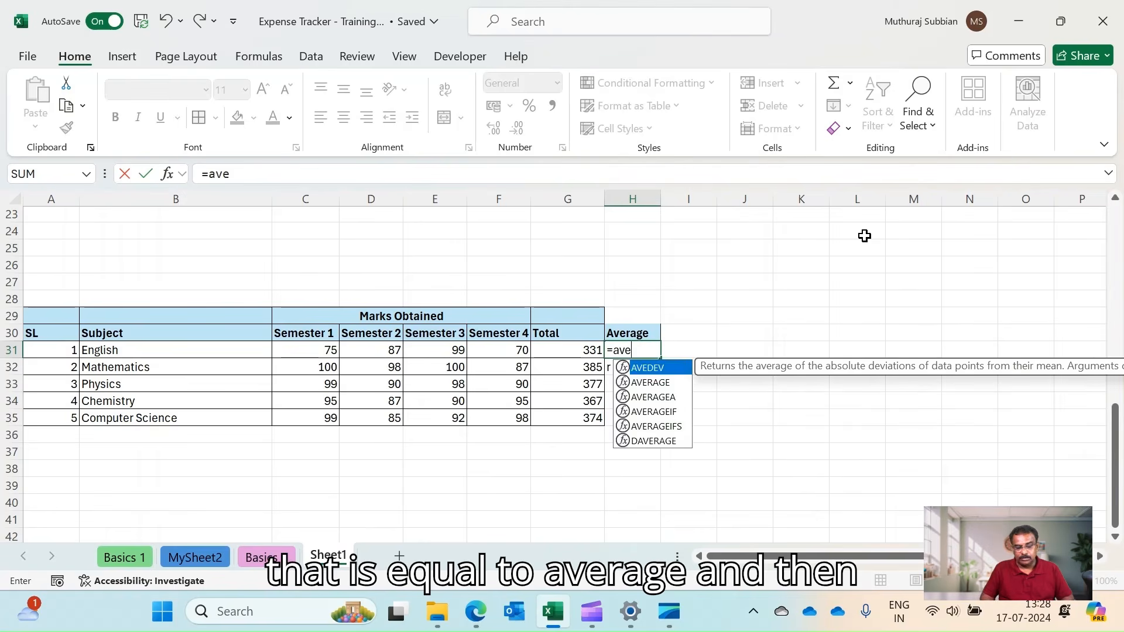
key(Down)
key(Tab)
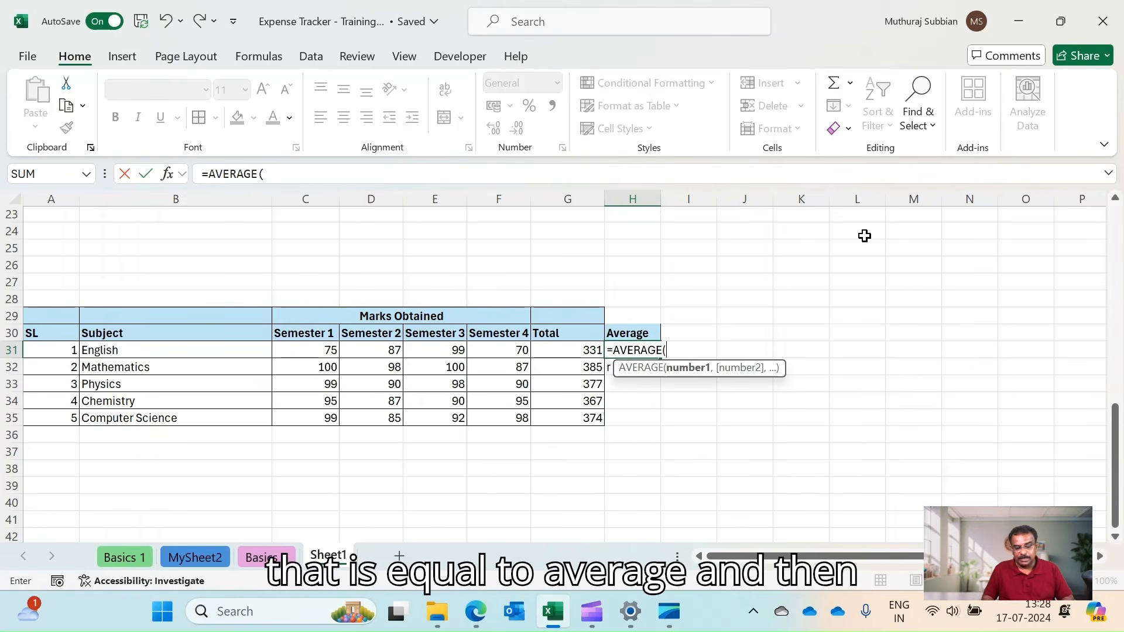
click(333, 352)
key(shift+Right)
key(shift+Right)
key(shift+Right)
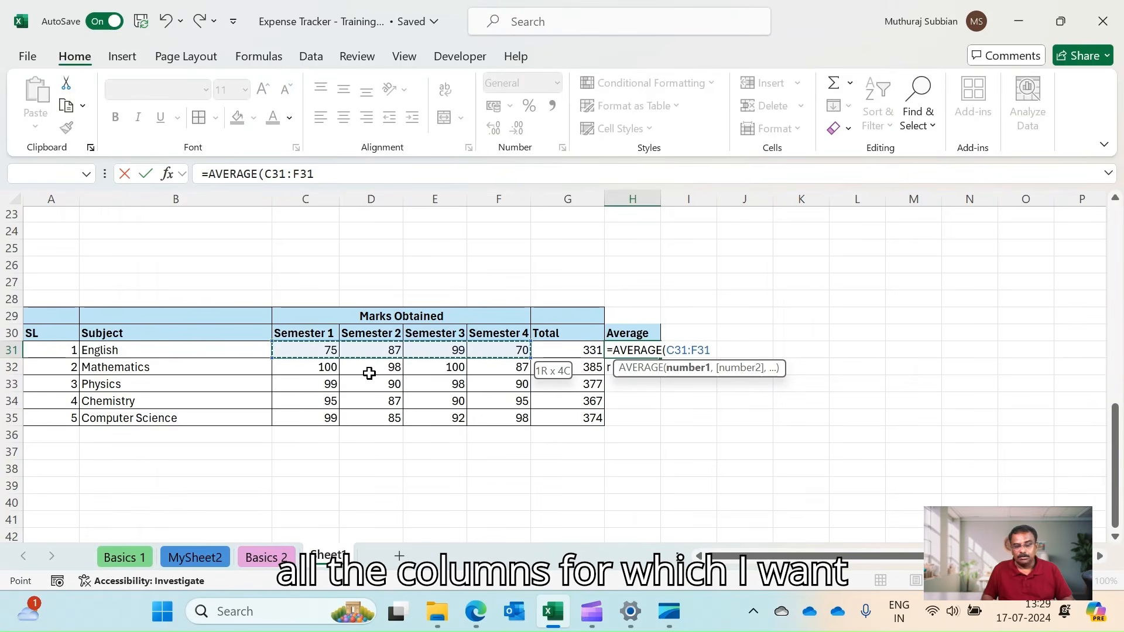
text())
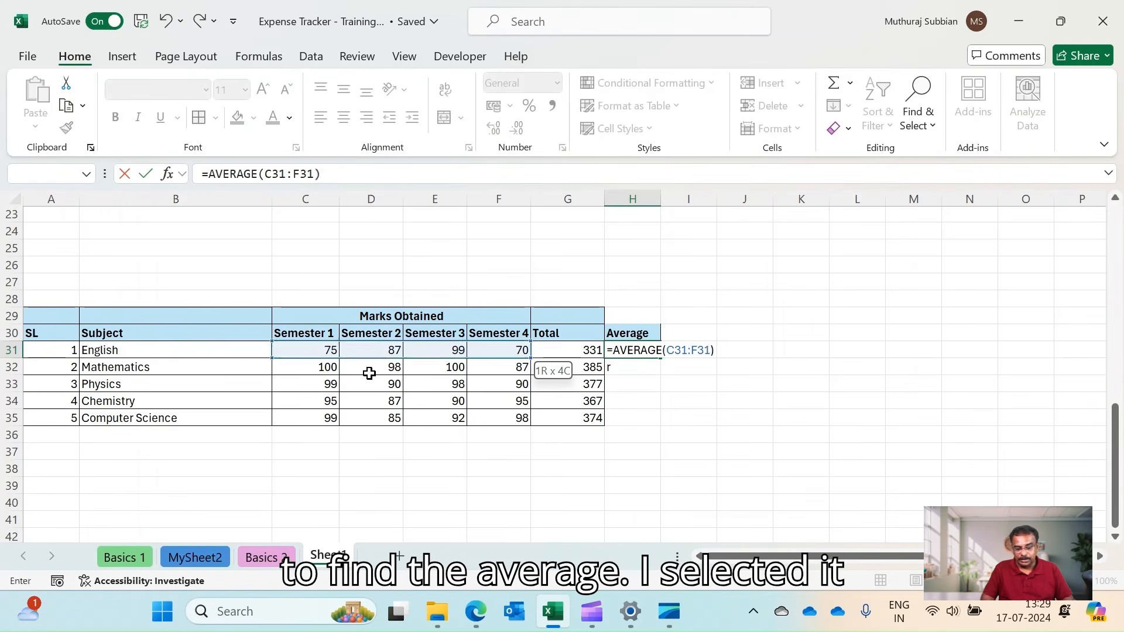
key(Return)
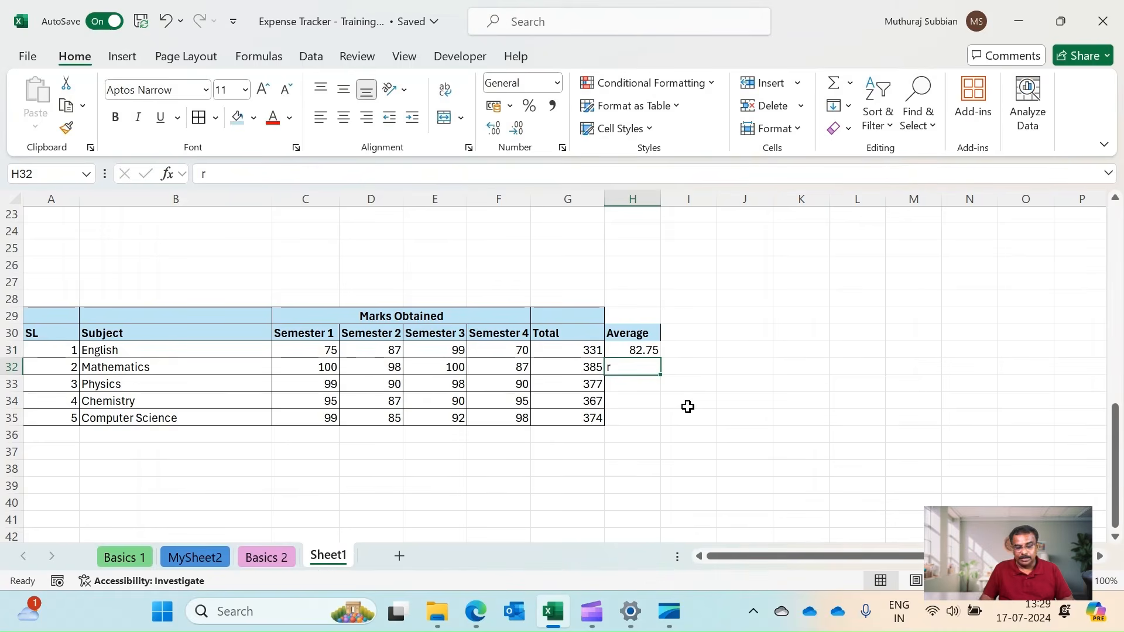
Step: Fill the average formula from H31 down through H35 and check the cell references of the Physics average in H33
click(644, 352)
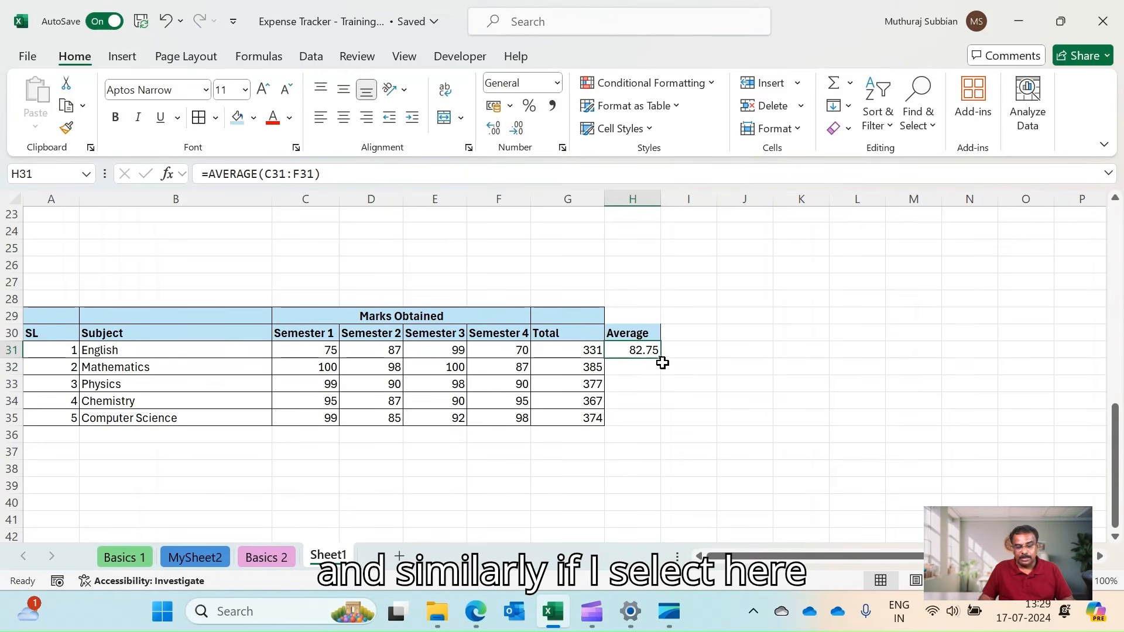
drag(664, 359, 661, 426)
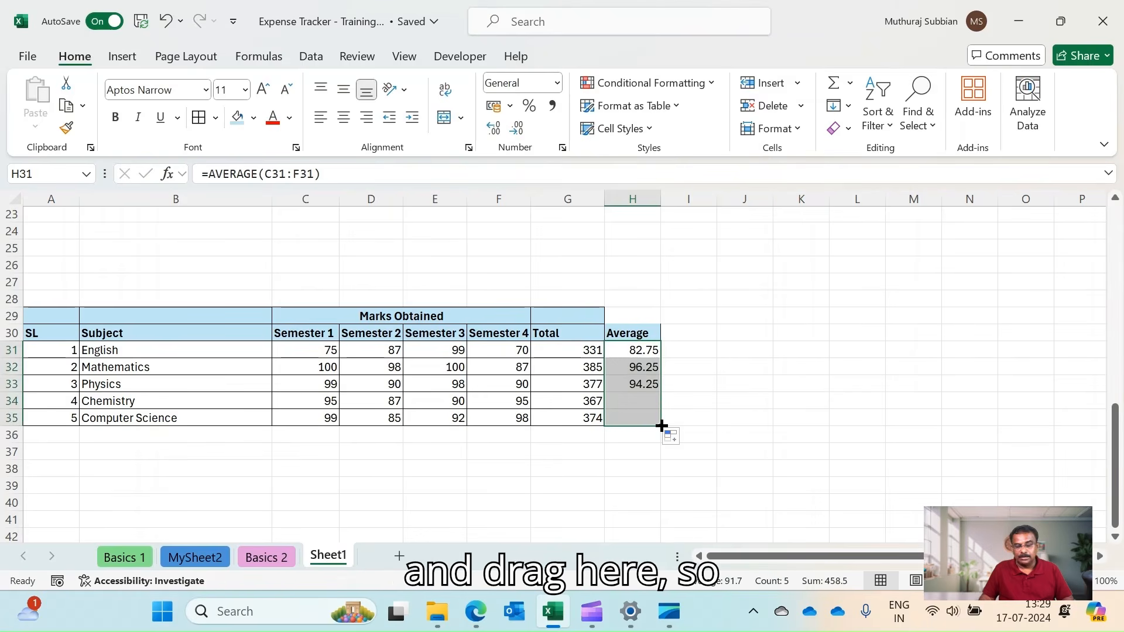
click(790, 368)
click(653, 384)
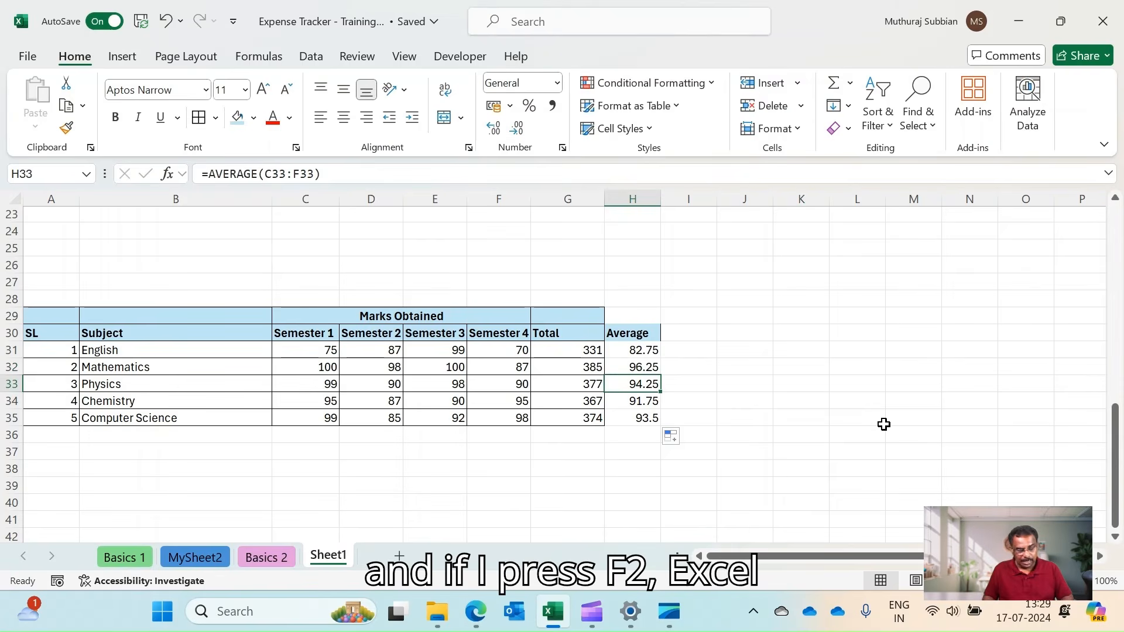
key(F2)
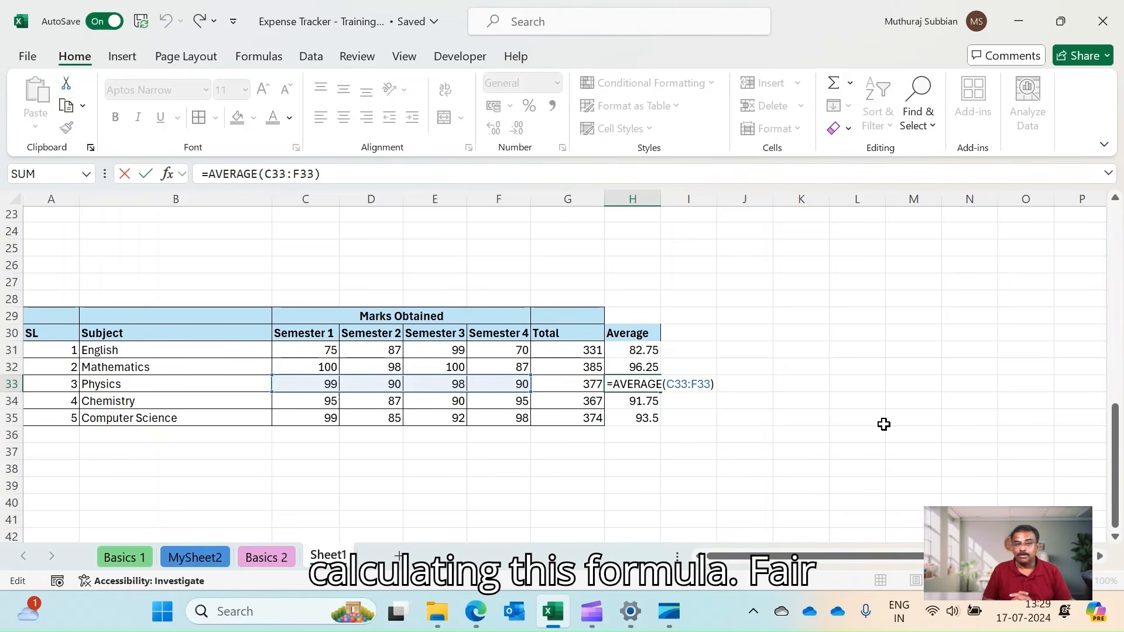
key(Return)
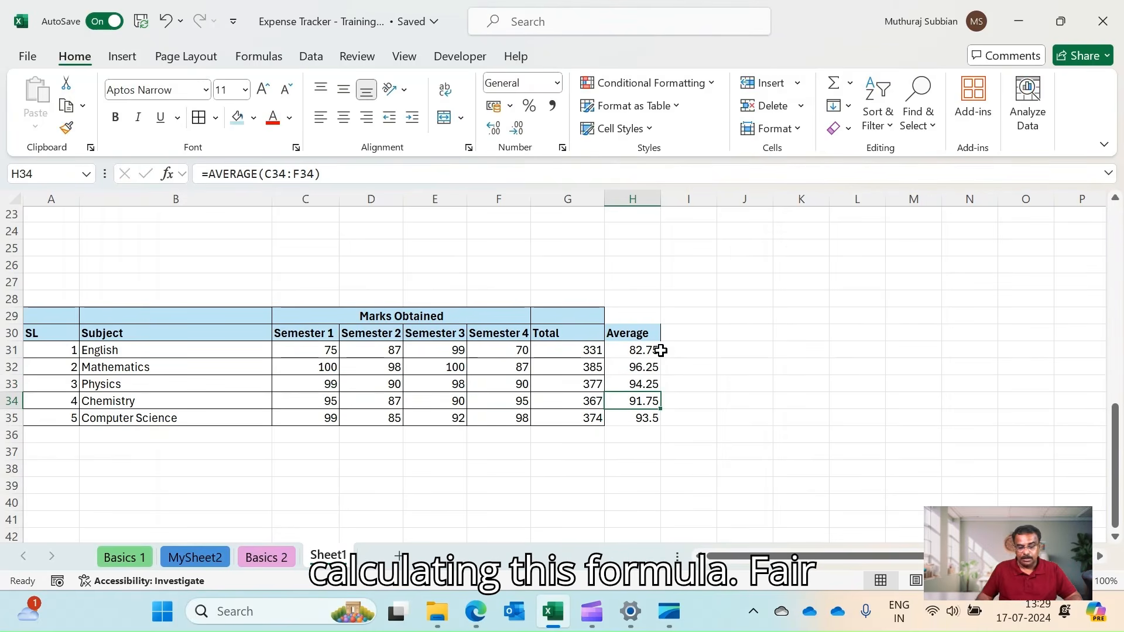
Step: Apply all borders to the Average column, H30:H35, to match the rest of the table
drag(633, 331, 632, 415)
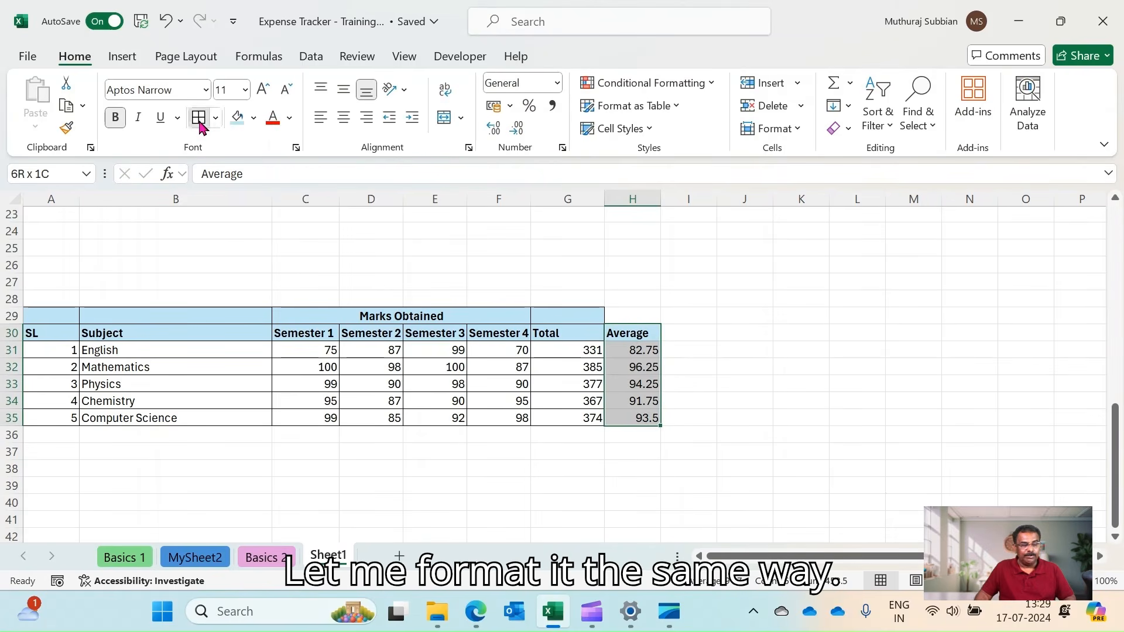
click(816, 341)
click(675, 328)
Step: Add a bold "Total" label in B36, below the last subject
click(567, 435)
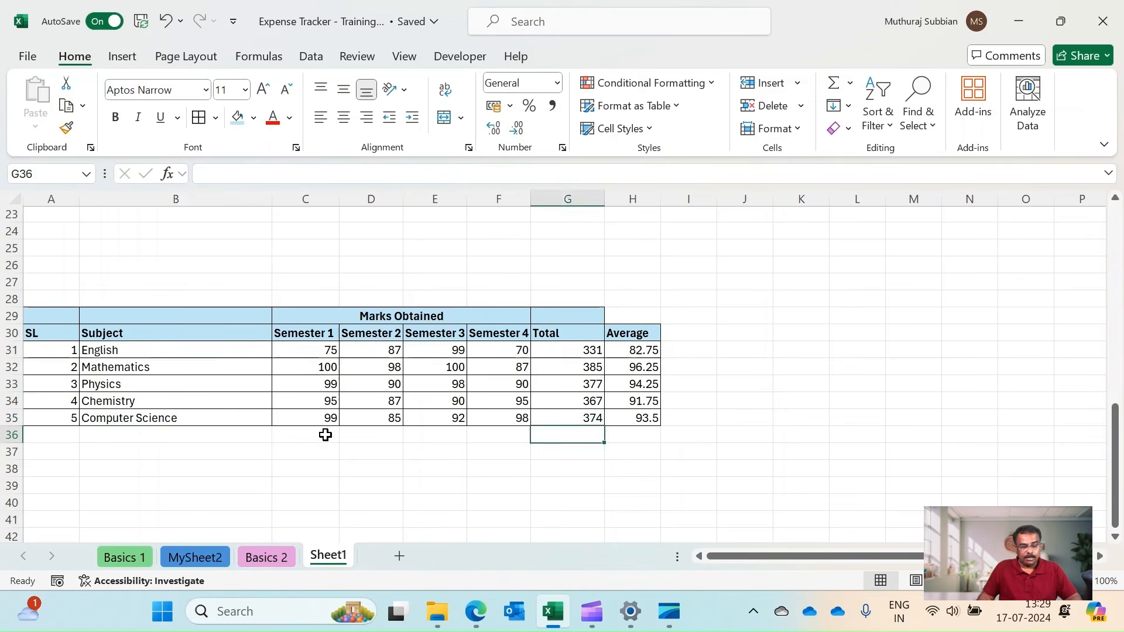
click(324, 435)
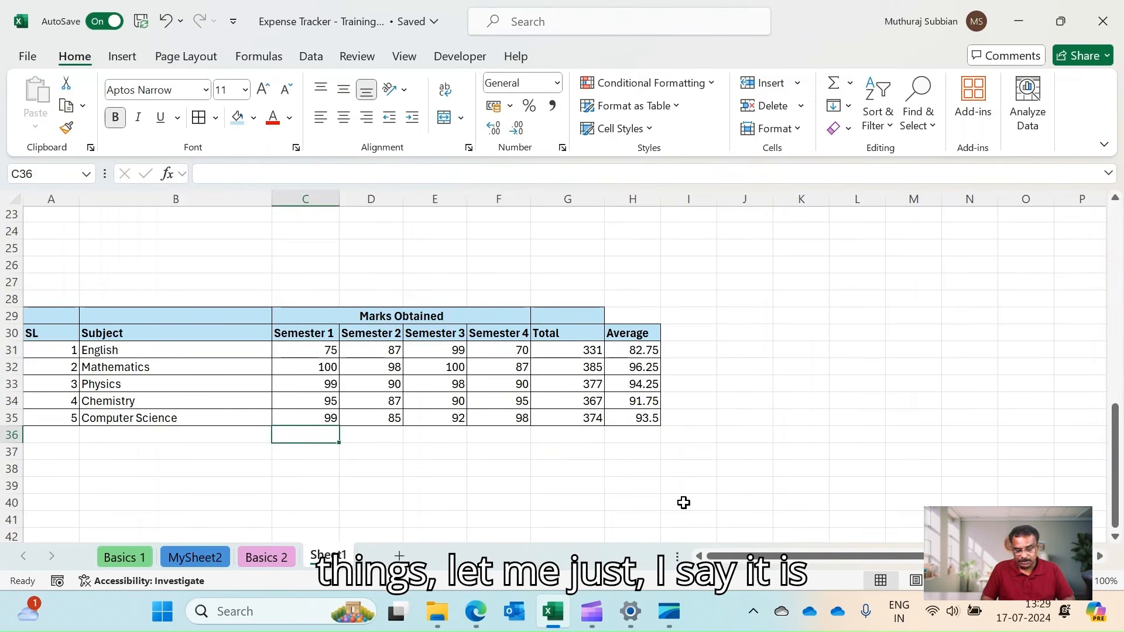
key(Left)
text(Totl)
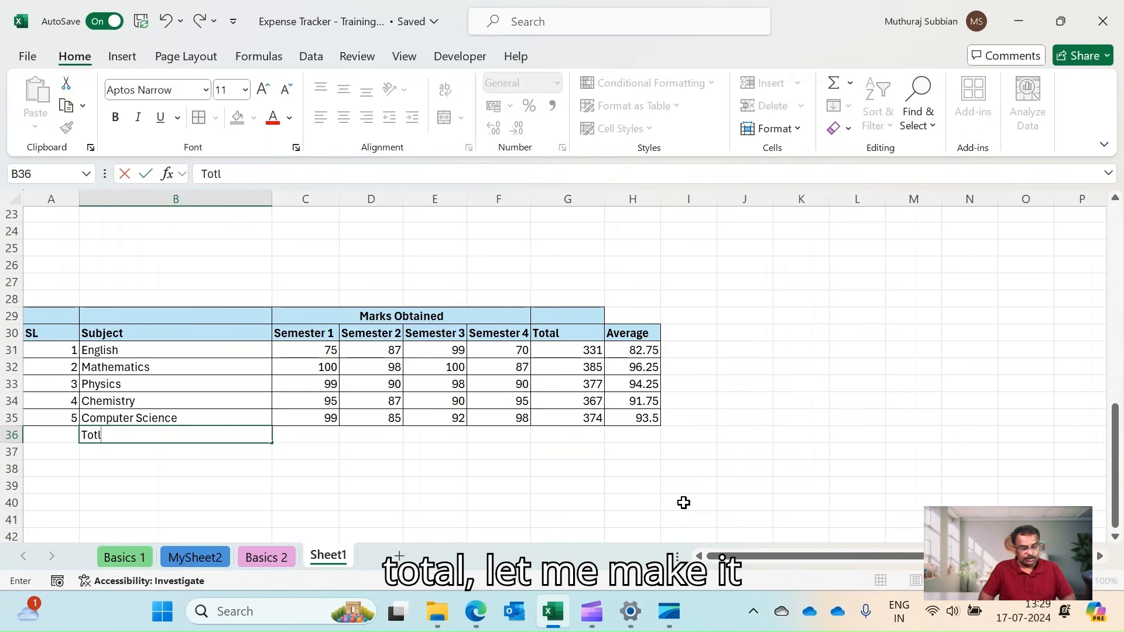
key(Tab)
key(Left)
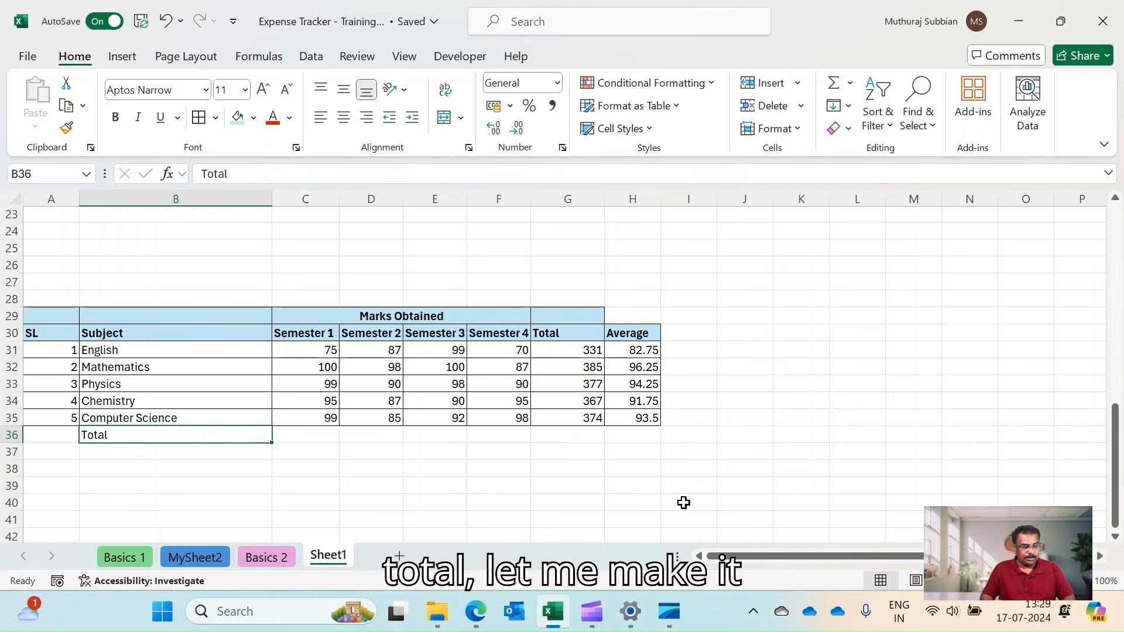
key(ctrl+b)
Step: Sum the Semester 1 marks C31:C35 in C36 with the SUM function
key(Right)
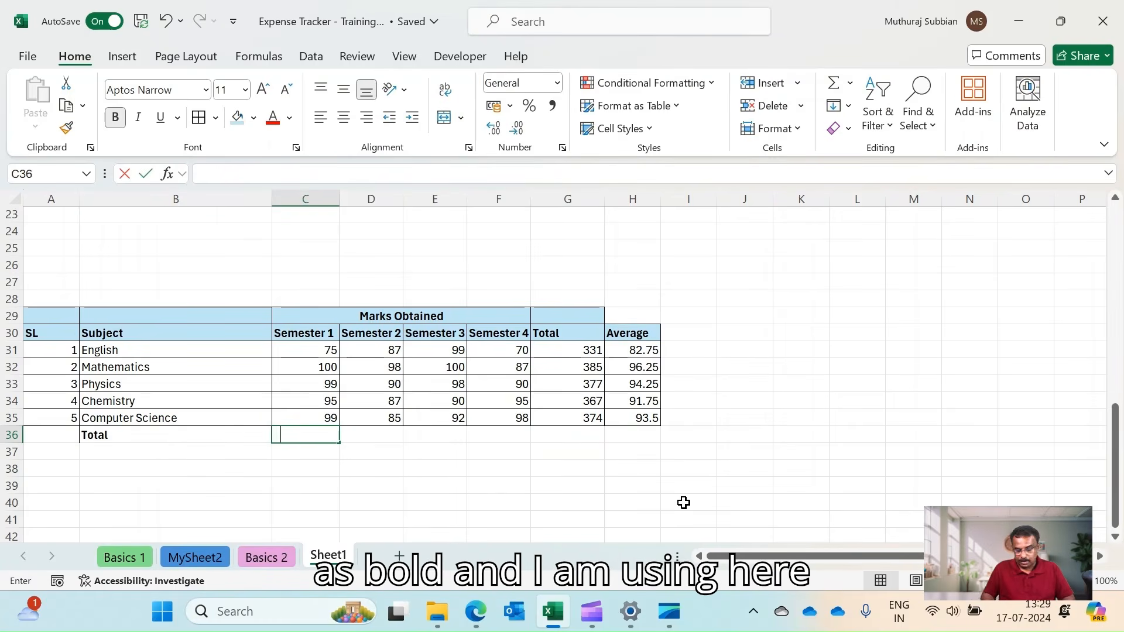
text(=sum)
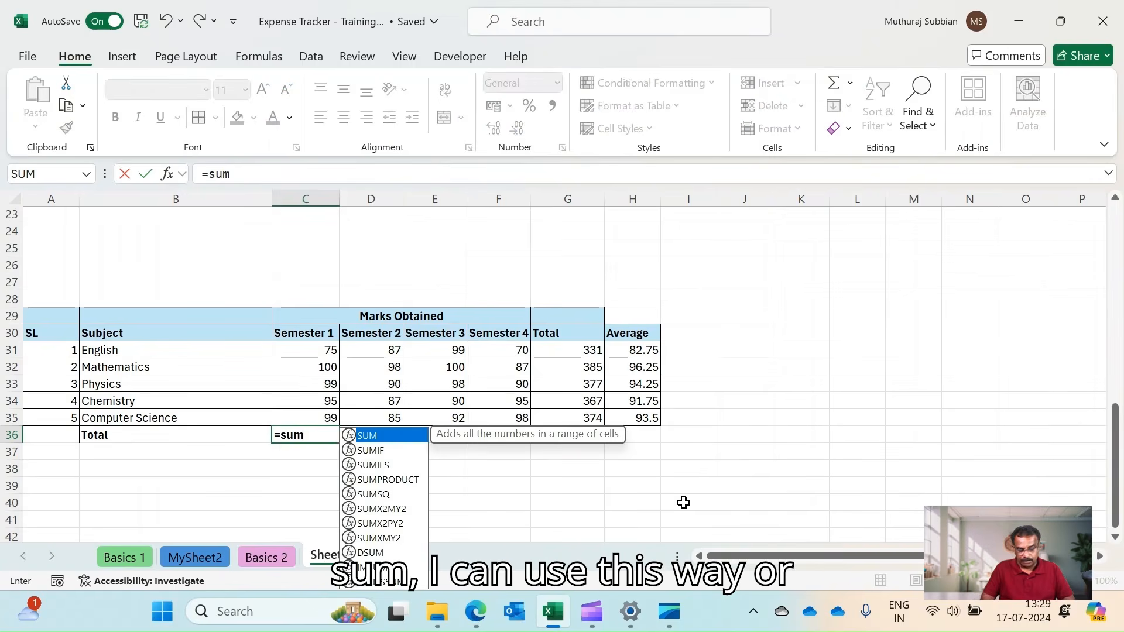
text(()
key(Up)
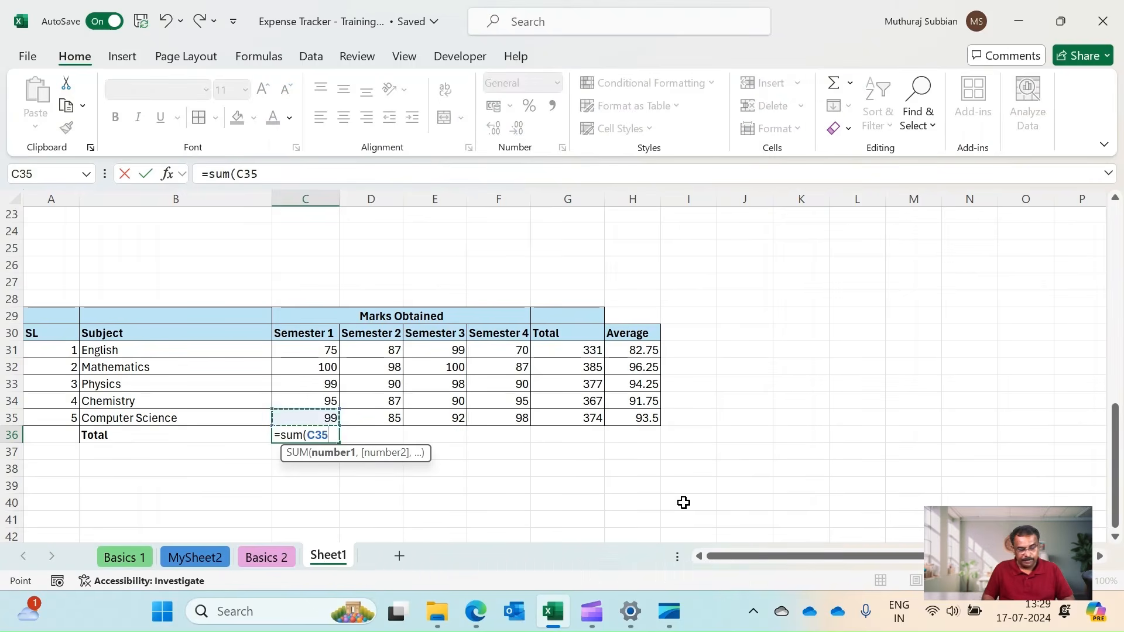
key(shift+Up)
key(shift+Up)
key(shift+Up)
key(shift+Up)
key(Return)
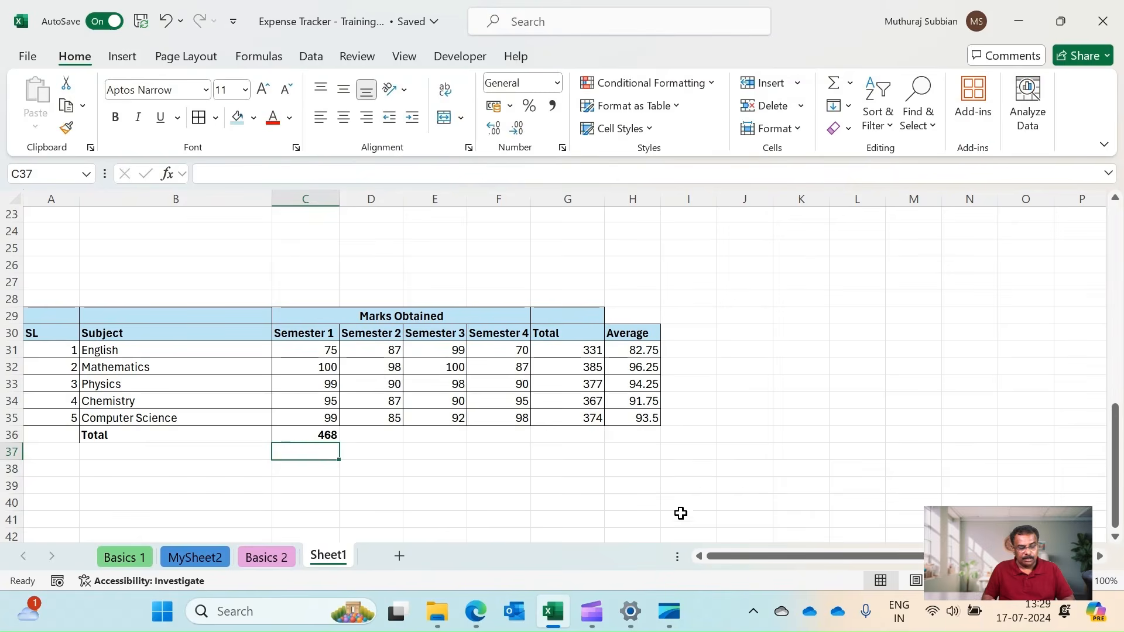
Step: Fill the Semester 1 sum formula from C36 across the Total row through G36
click(326, 434)
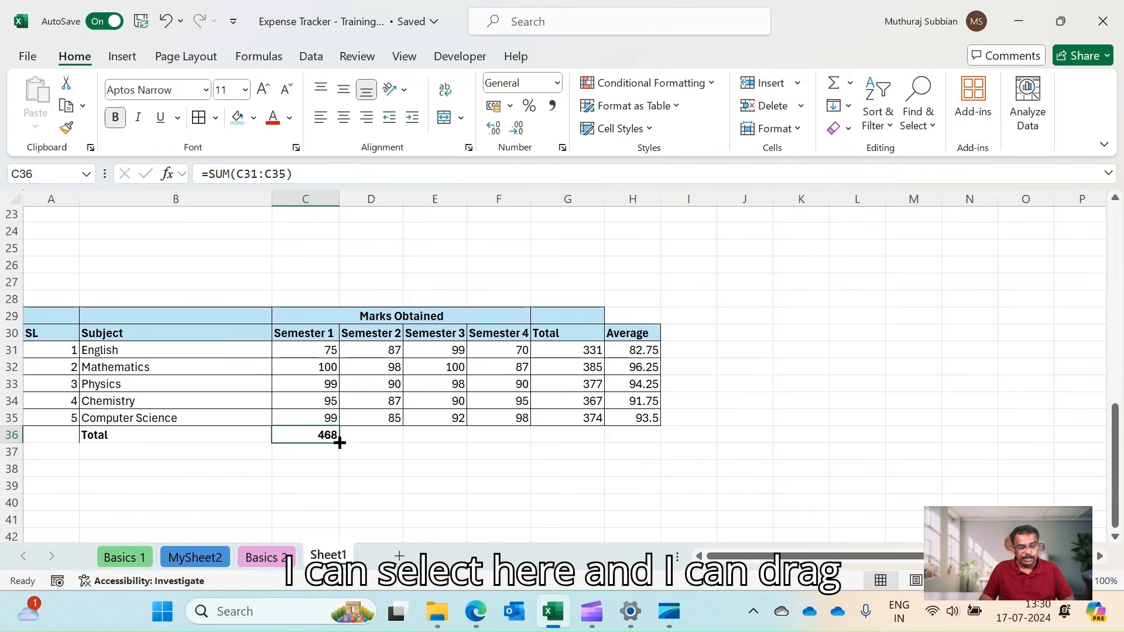
drag(339, 443, 583, 447)
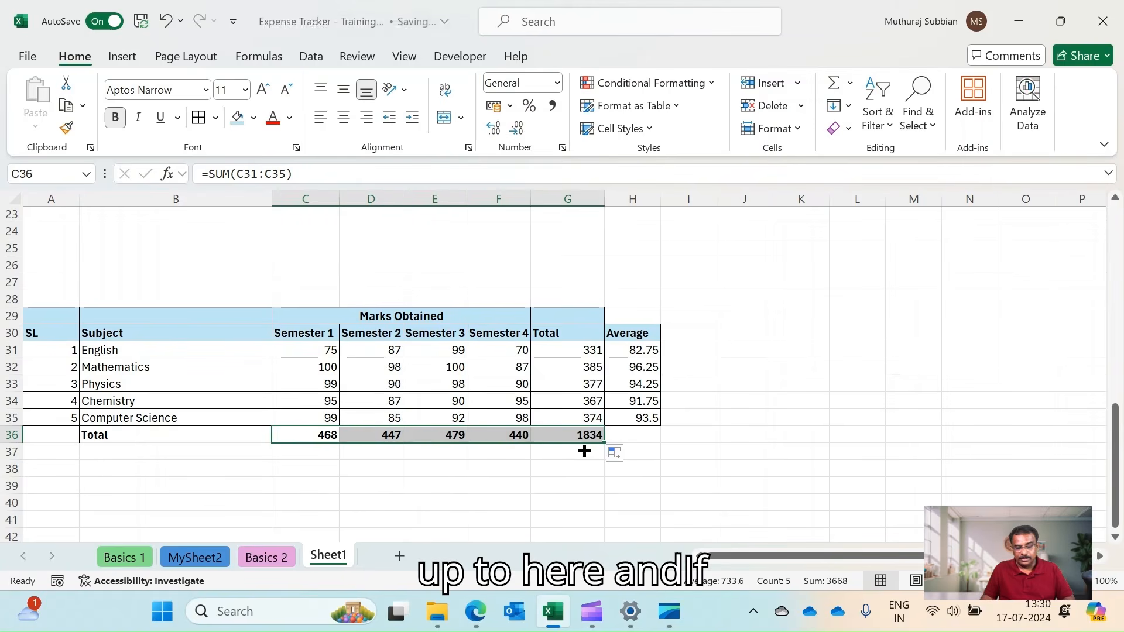
click(753, 457)
Step: Average the subject averages H31:H35 in H36 with the AVERAGE function and make the result bold
click(651, 435)
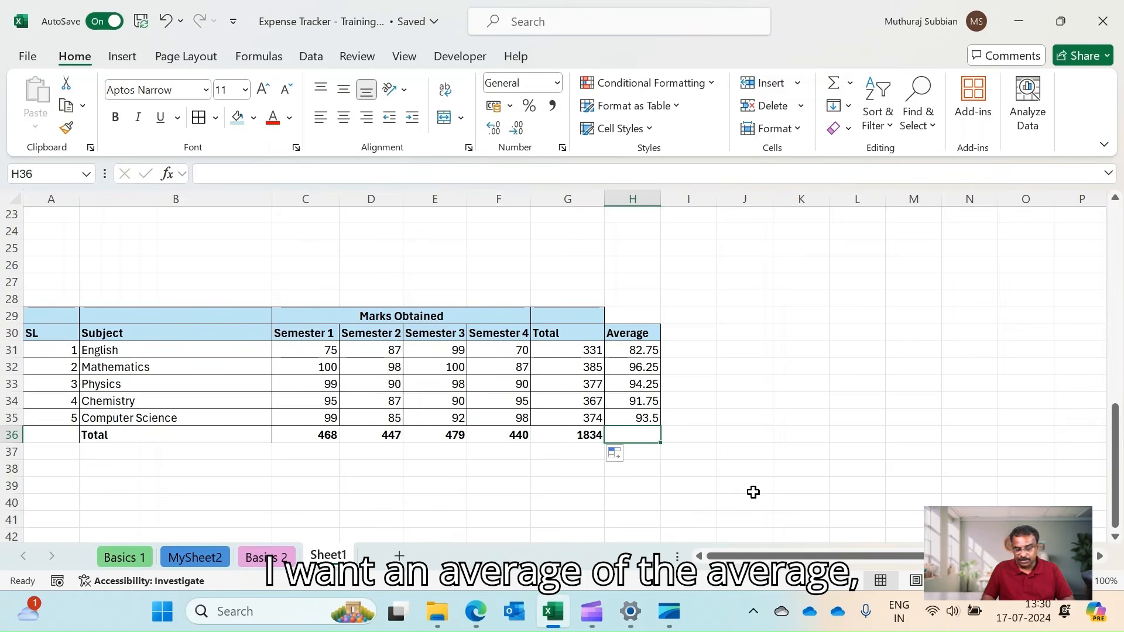
text(=aver)
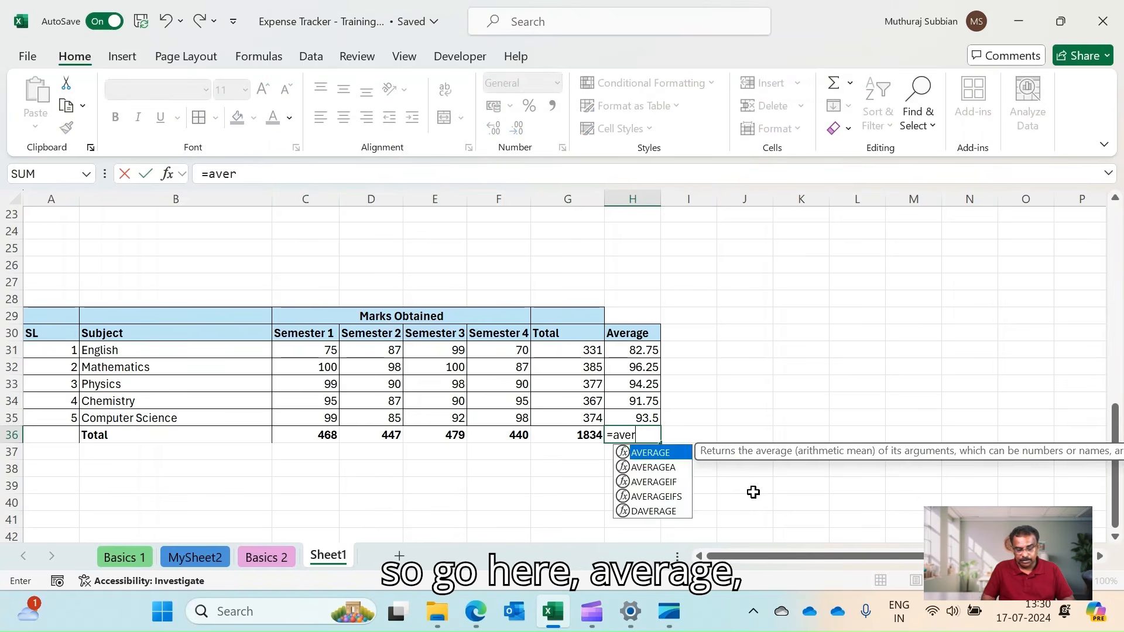
key(Tab)
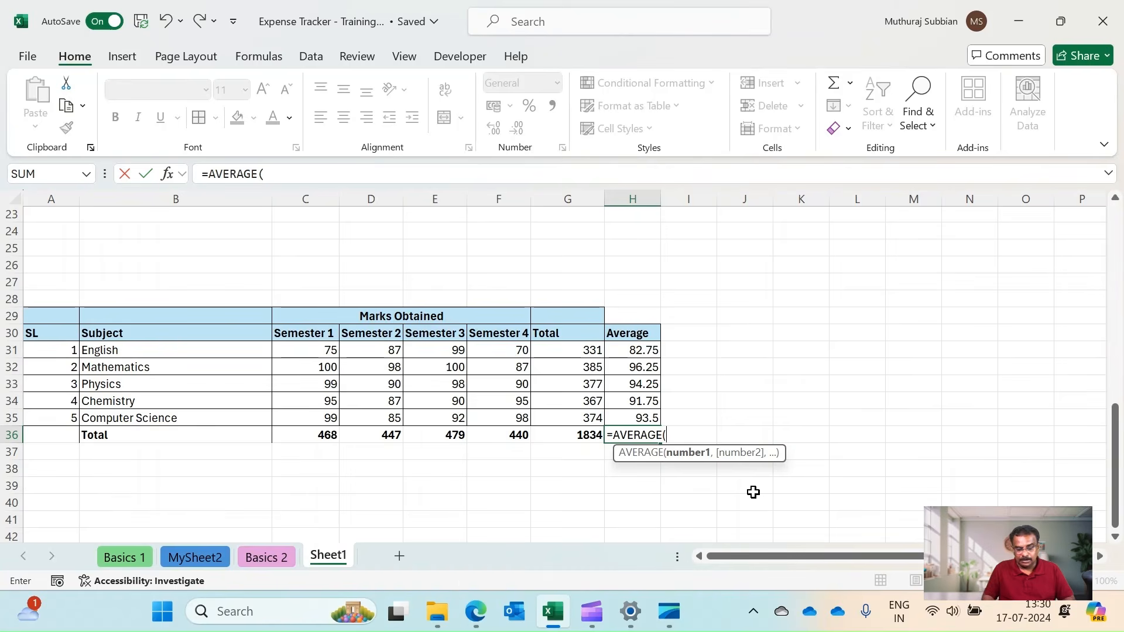
key(Up)
key(shift+Up)
key(shift+Up)
key(shift+Up)
key(shift+Up)
key(Return)
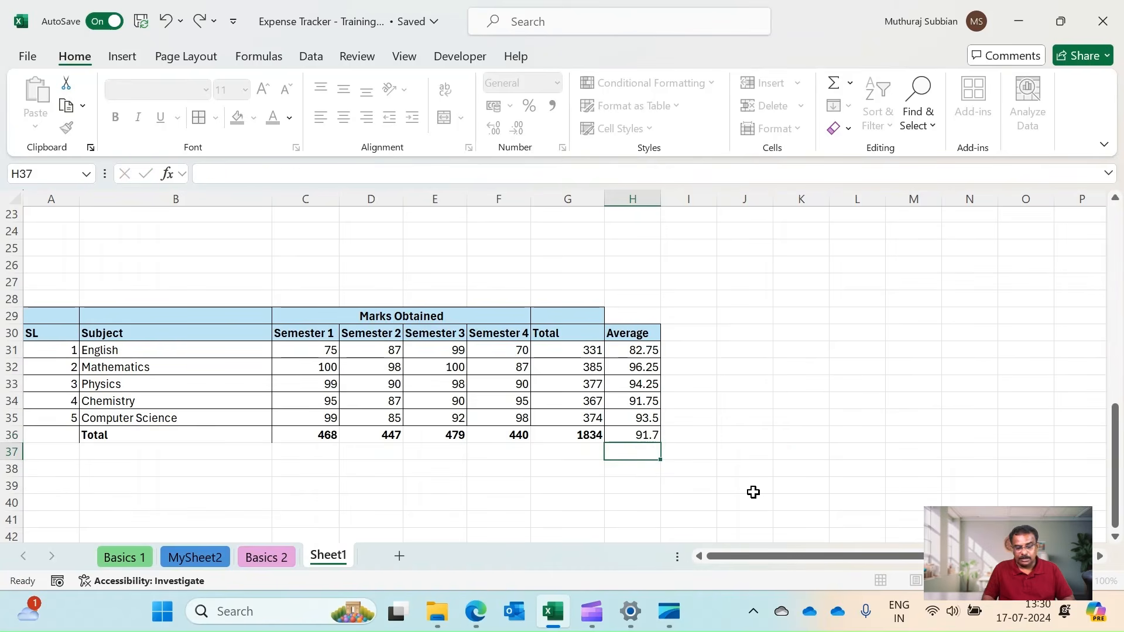
click(647, 433)
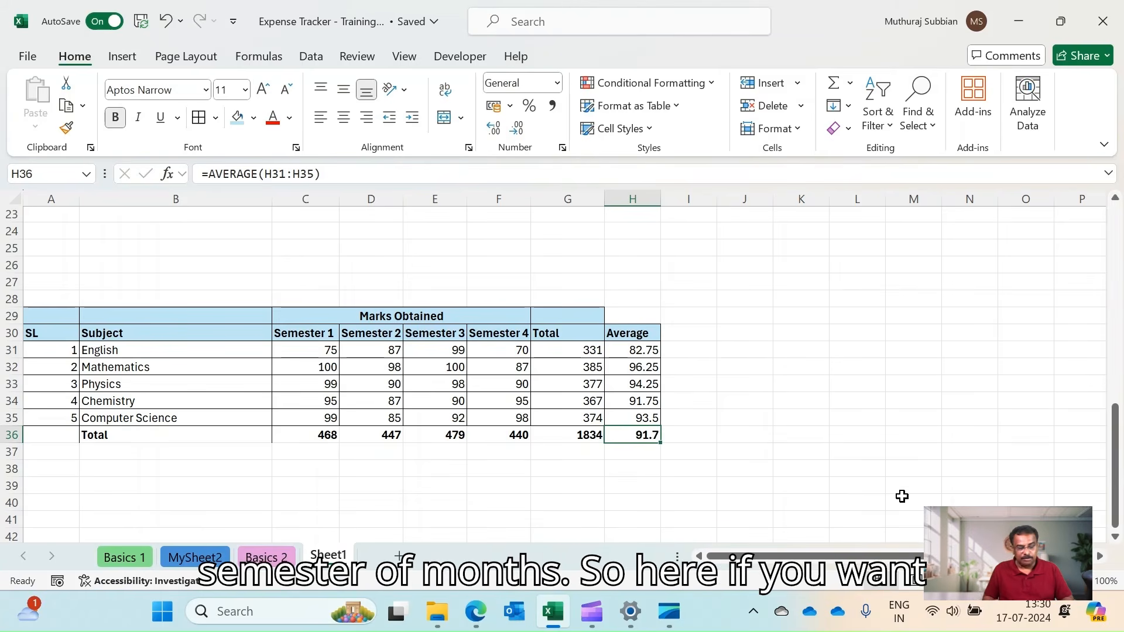
Step: Add a bold "Average" label in B37, directly below the Total label
key(Down)
key(Left)
key(Left)
key(Left)
key(Left)
key(Left)
key(Left)
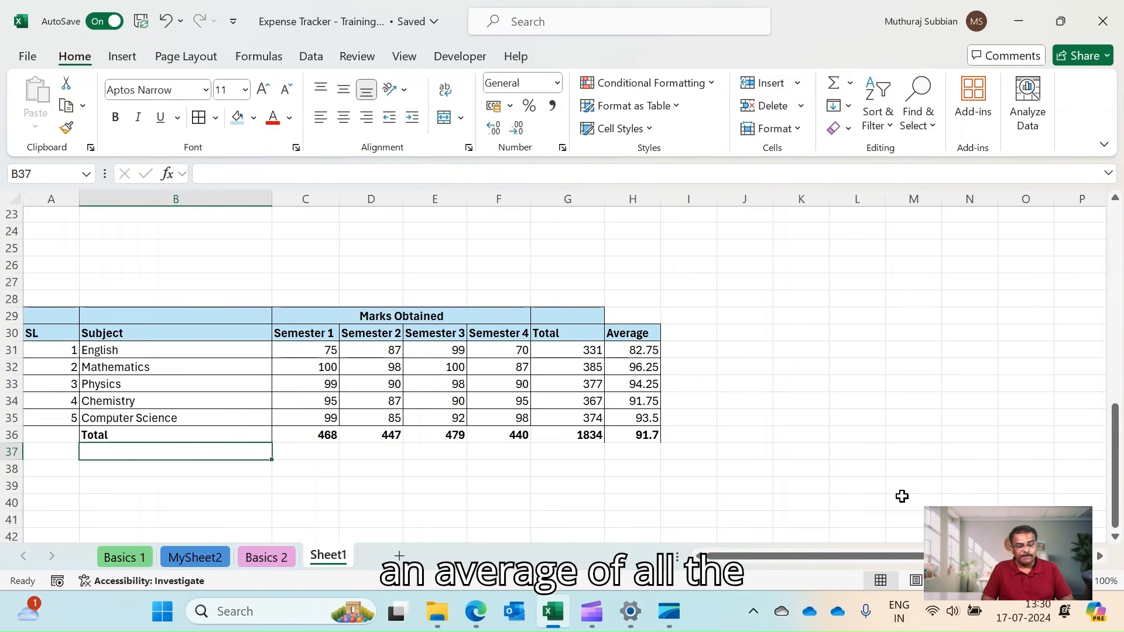
text(Av)
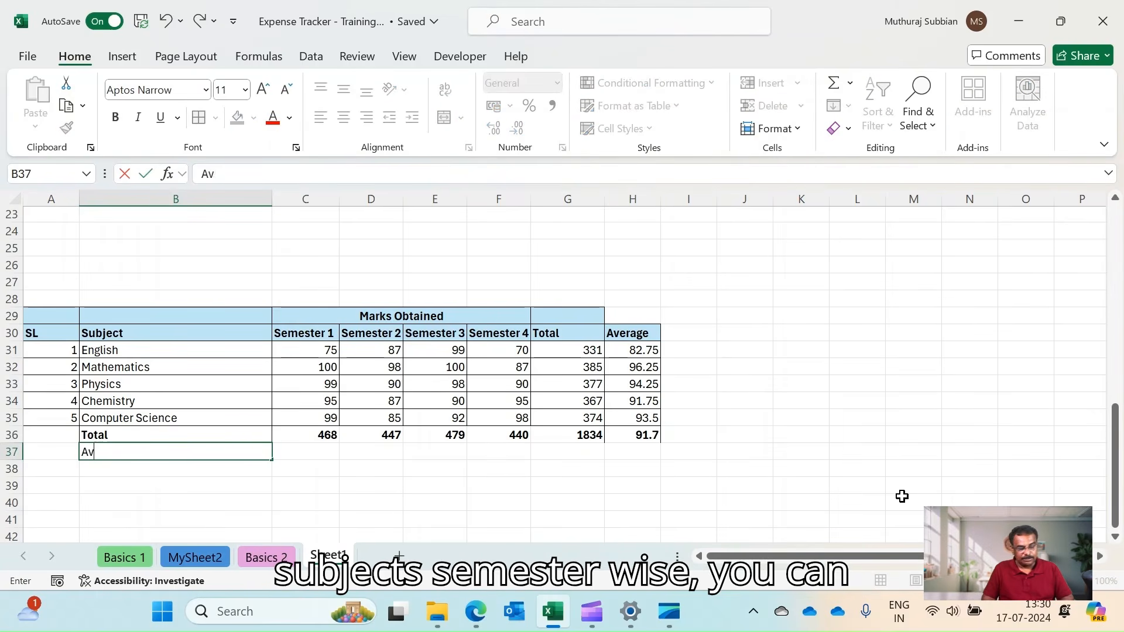
text(erage)
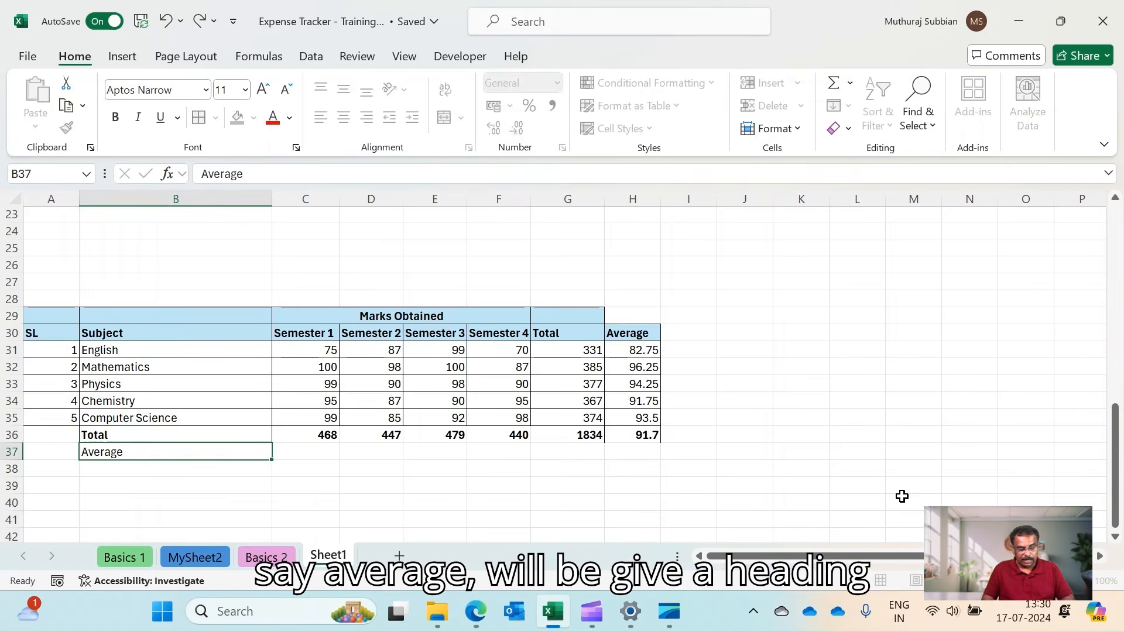
key(ctrl+b)
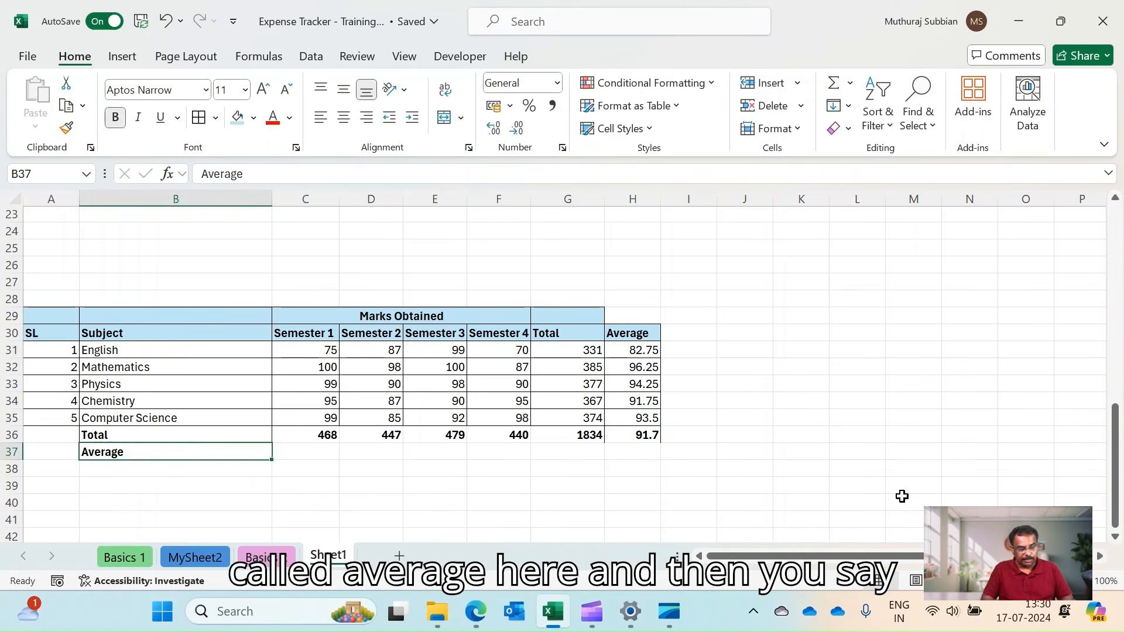
Step: Average the Semester 1 subject marks C31:C35 in C37 with the AVERAGE function
key(Tab)
text(=avea)
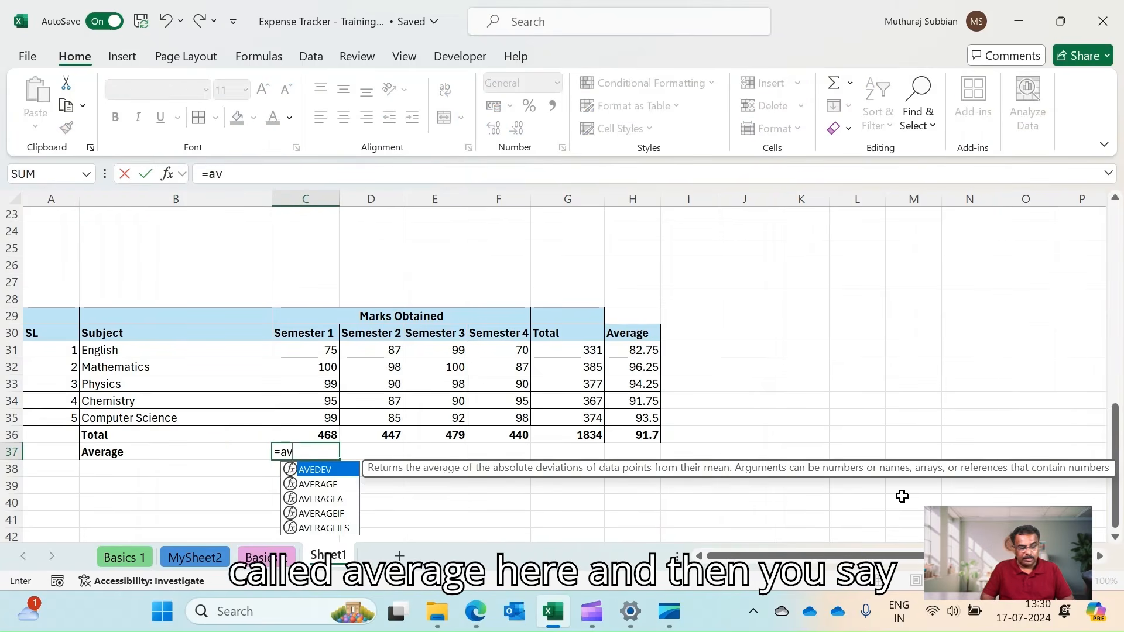
key(BackSpace)
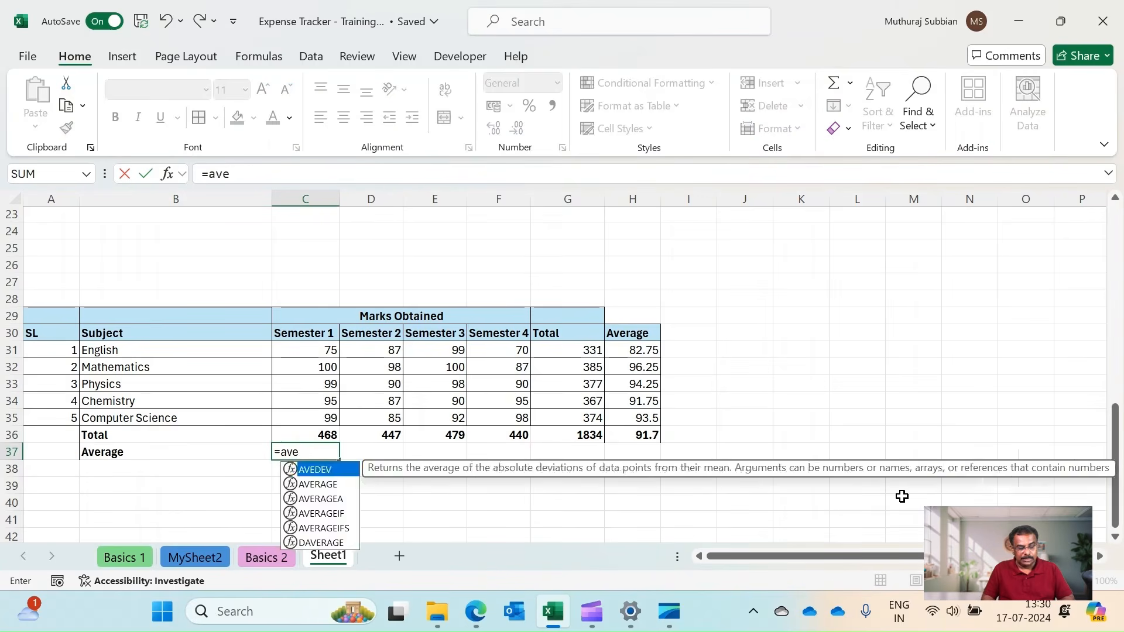
text(r)
key(Tab)
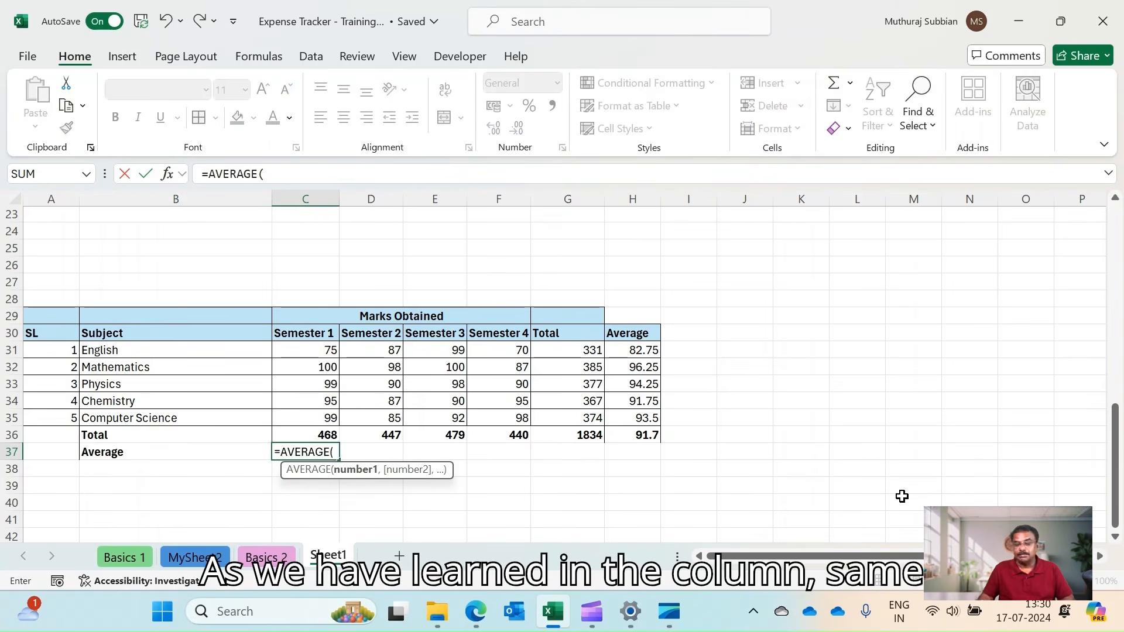
click(320, 348)
key(shift+Down)
key(shift+Down)
key(shift+Down)
key(shift+Down)
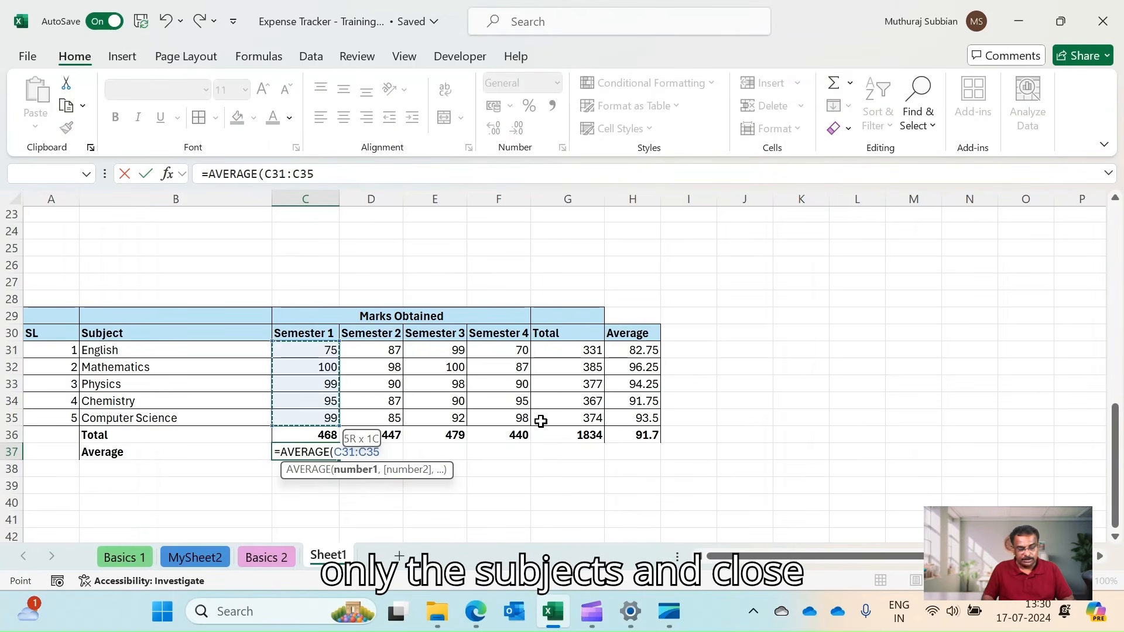
key(Return)
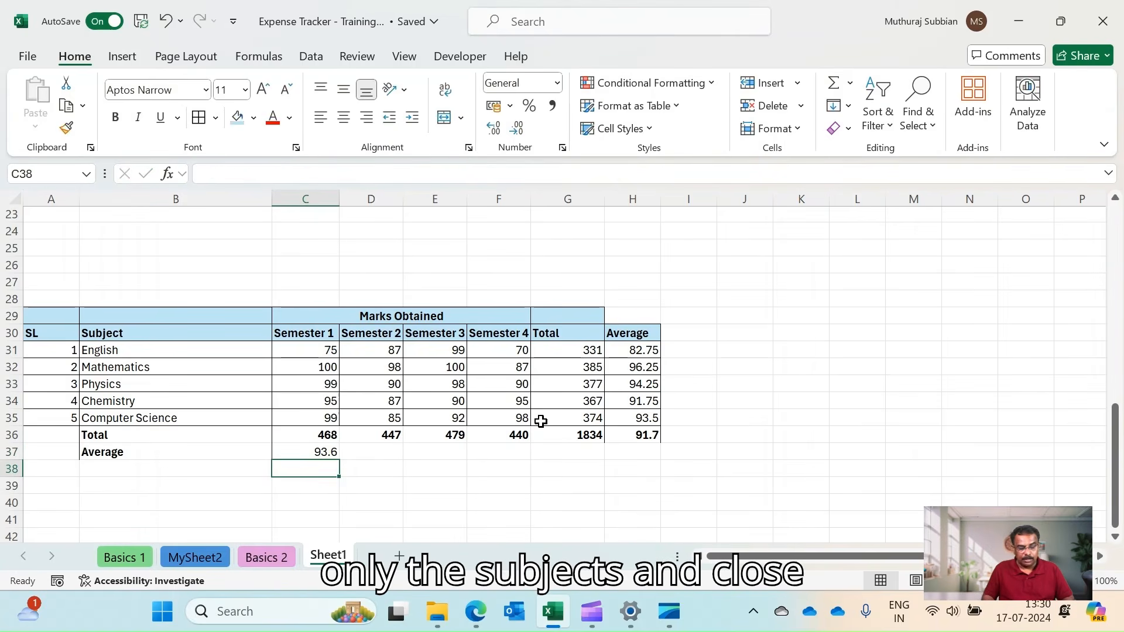
click(316, 456)
key(ctrl+c)
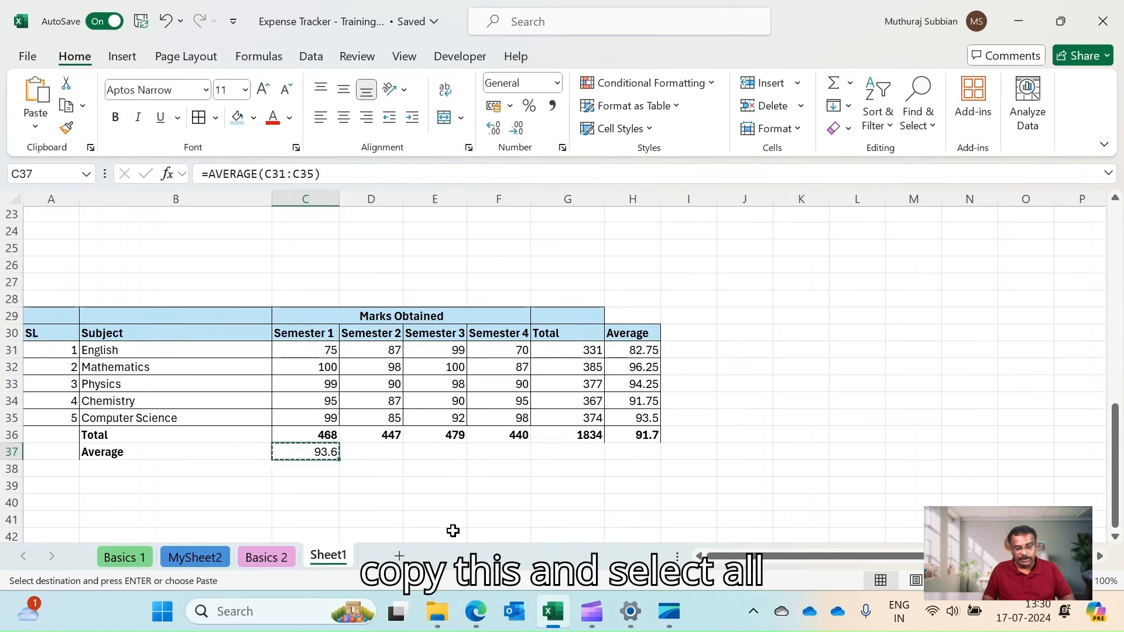
key(Right)
key(shift+Right)
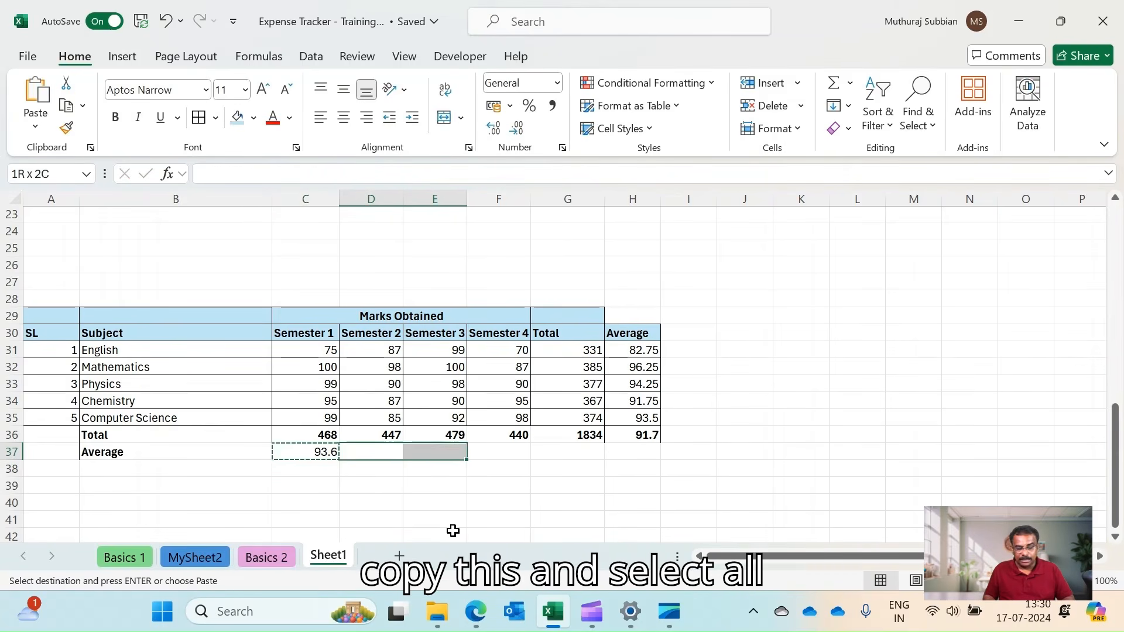
key(shift+Right)
key(shift+Right)
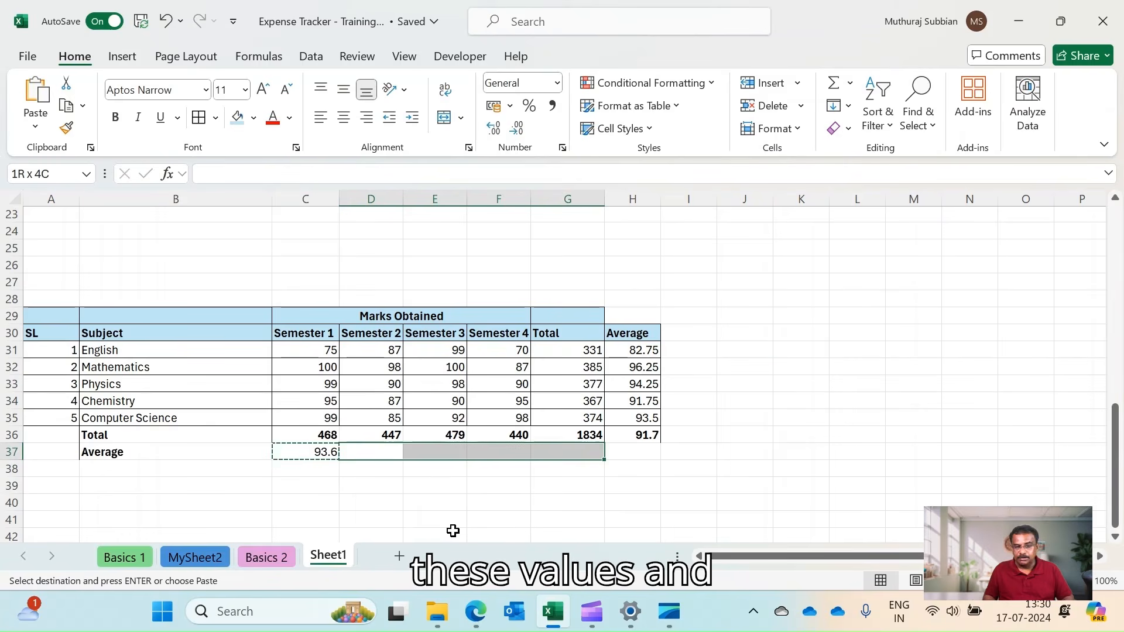
right_click(371, 454)
click(313, 453)
click(313, 453)
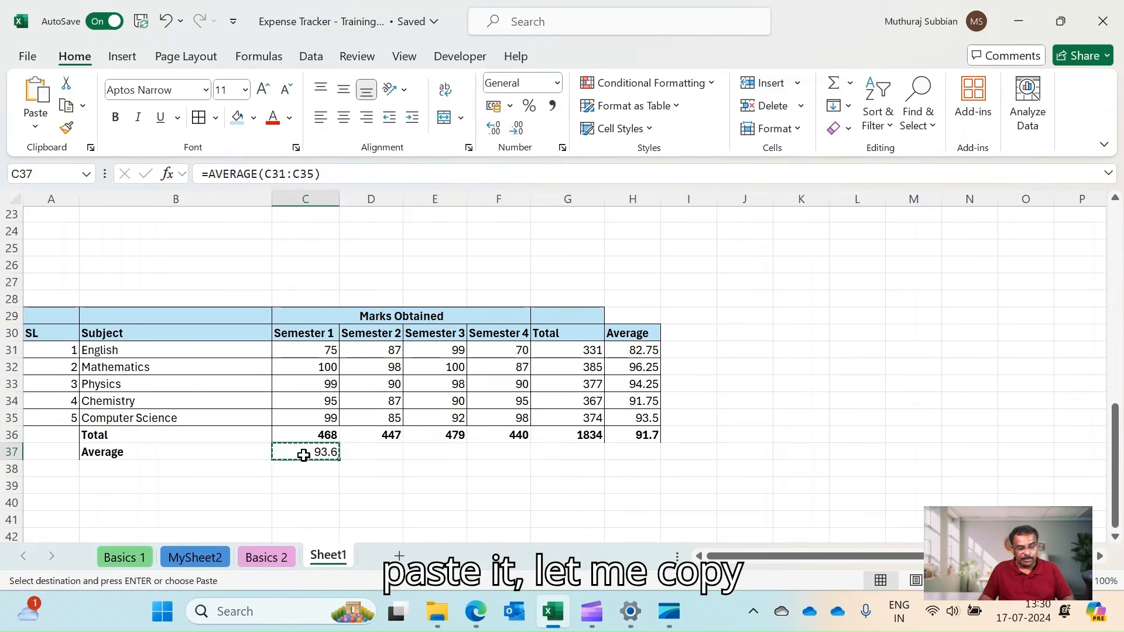
key(Escape)
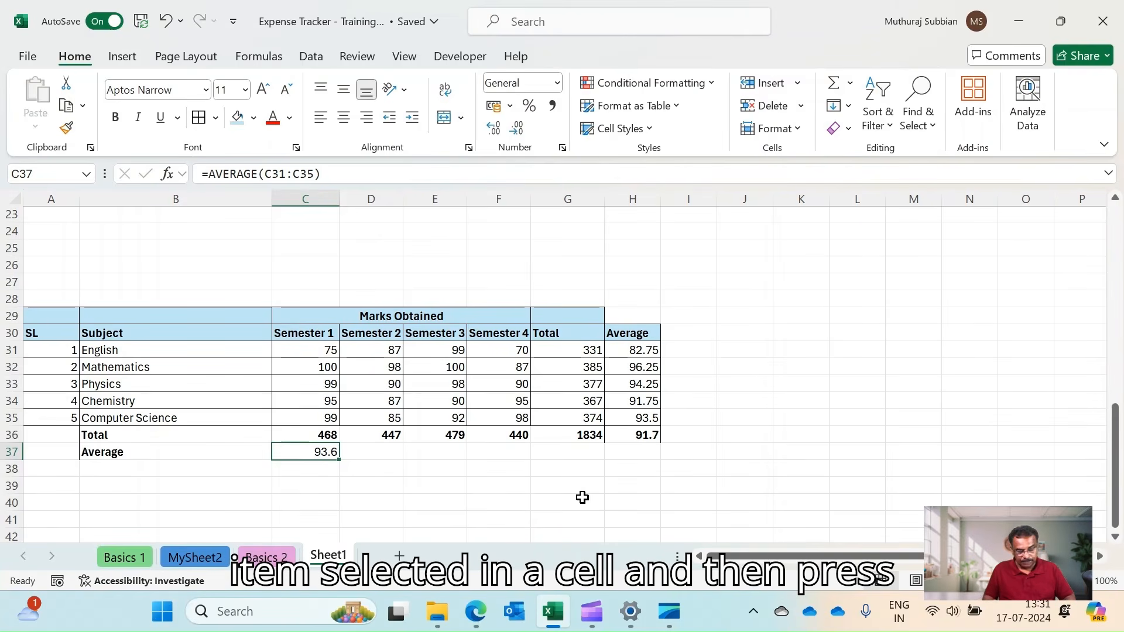
Step: Copy the Semester 1 average formula from C37 into D37 for Semester 2
key(ctrl+c)
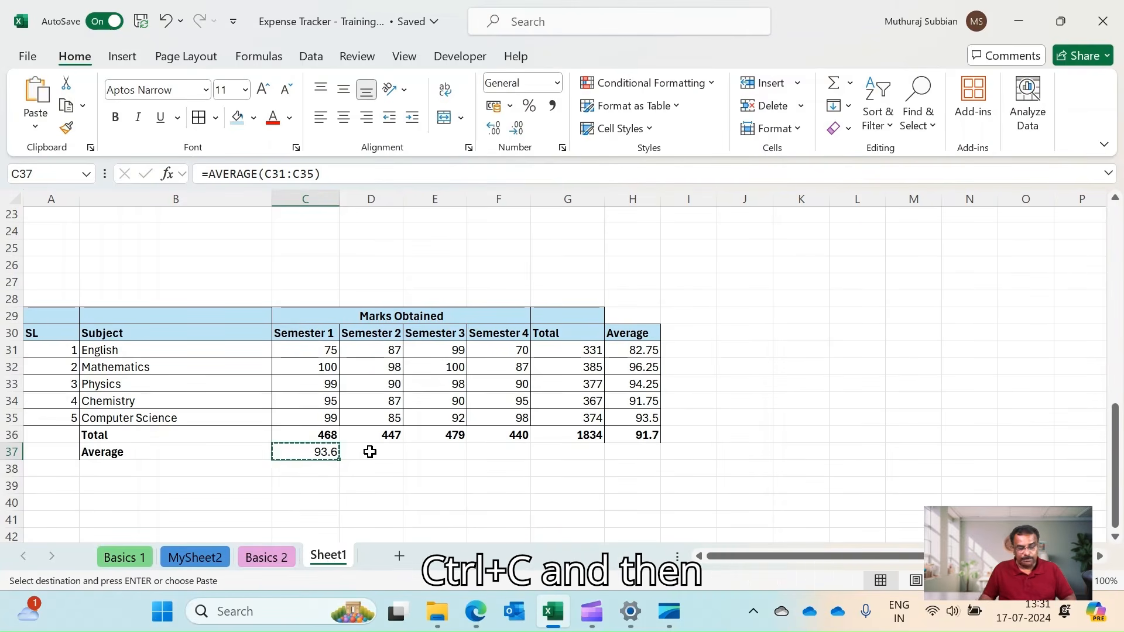
click(370, 452)
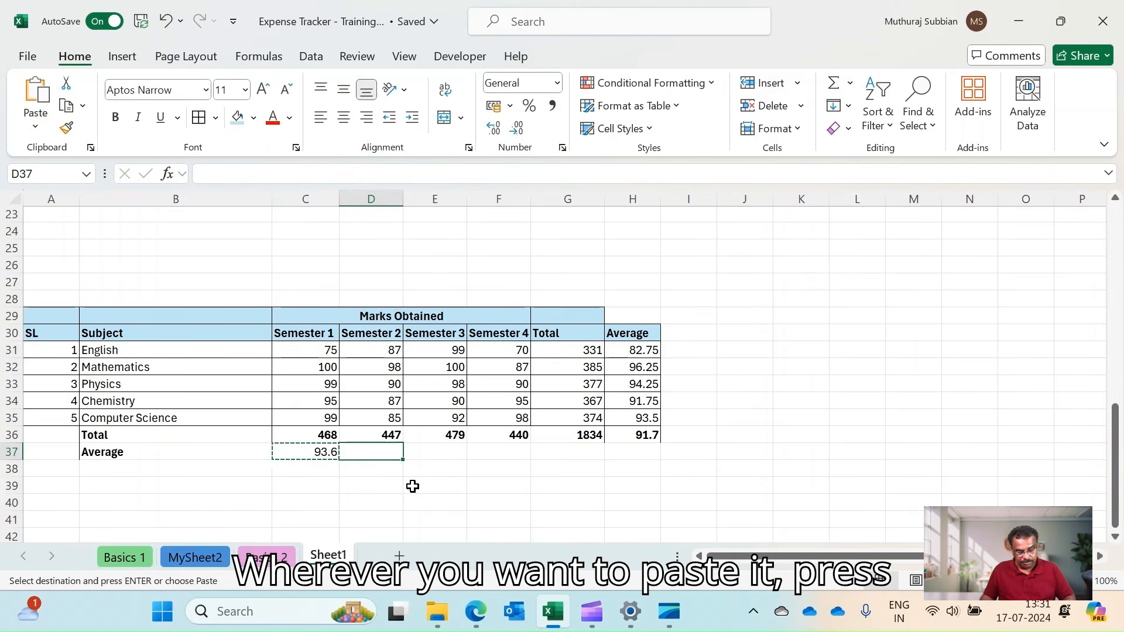
key(ctrl+v)
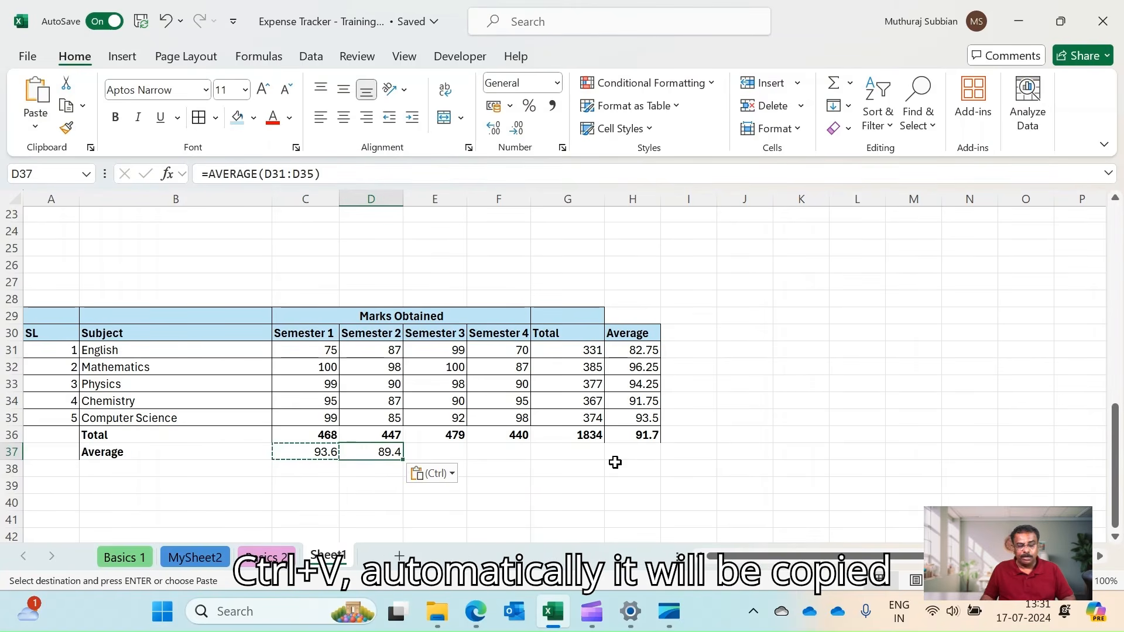
Step: Copy the average formula from C37 into E37 for Semester 3 with a regular paste
click(305, 453)
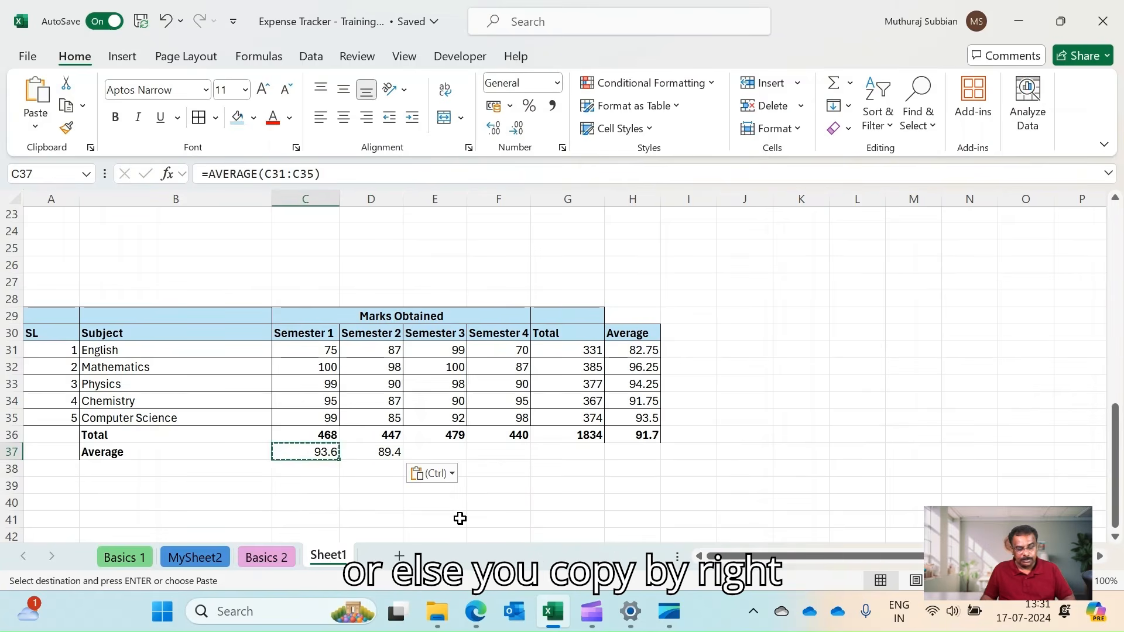
right_click(297, 455)
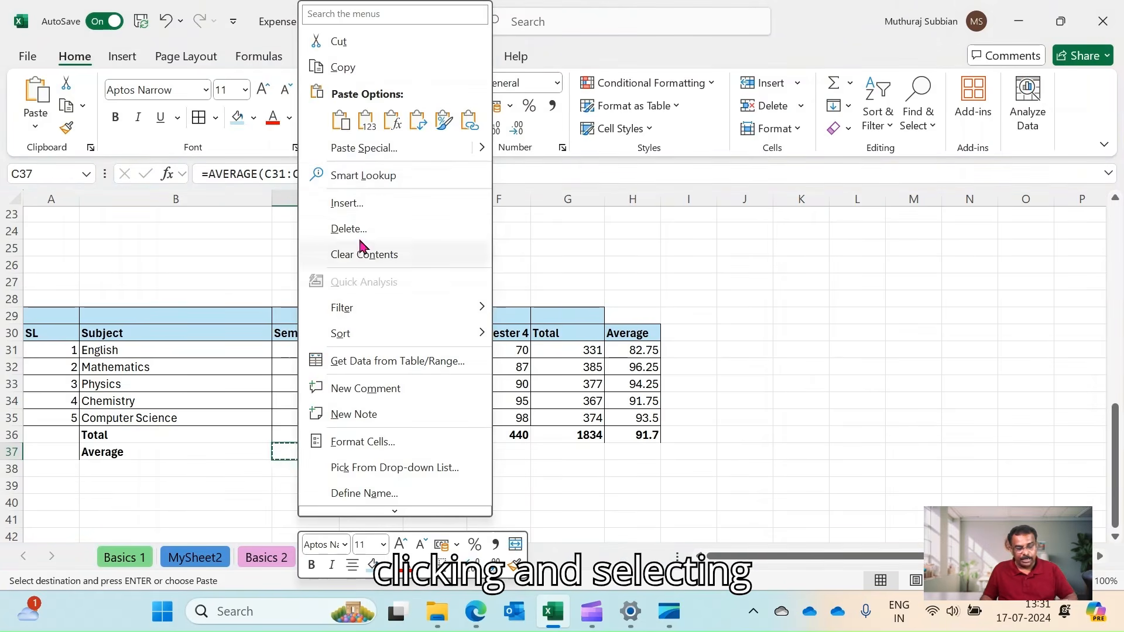
click(350, 68)
click(445, 454)
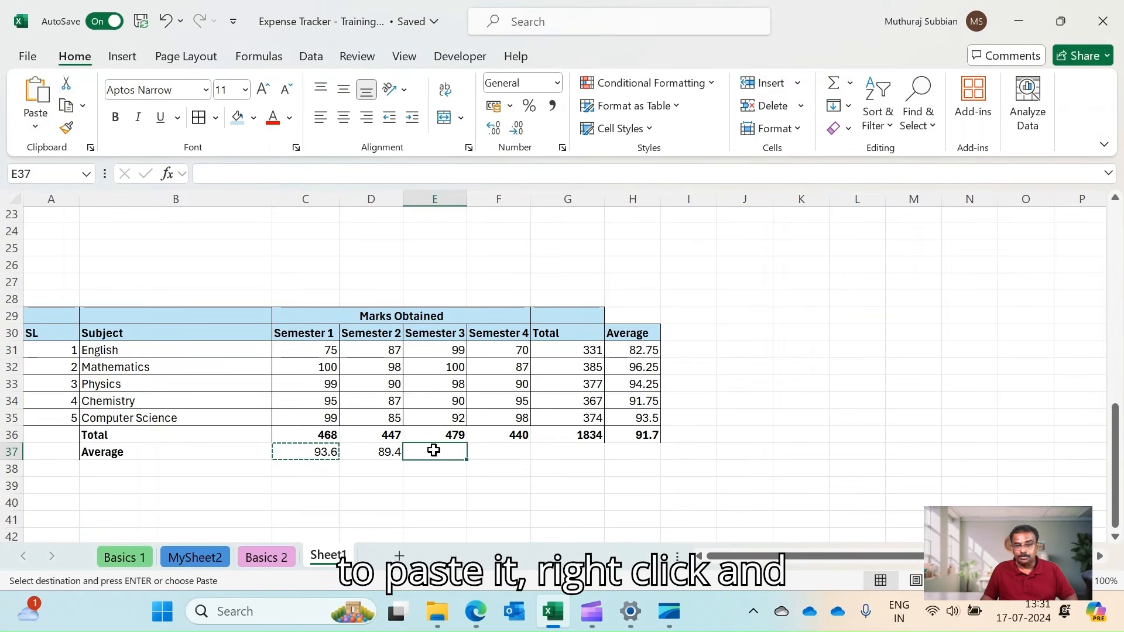
right_click(434, 450)
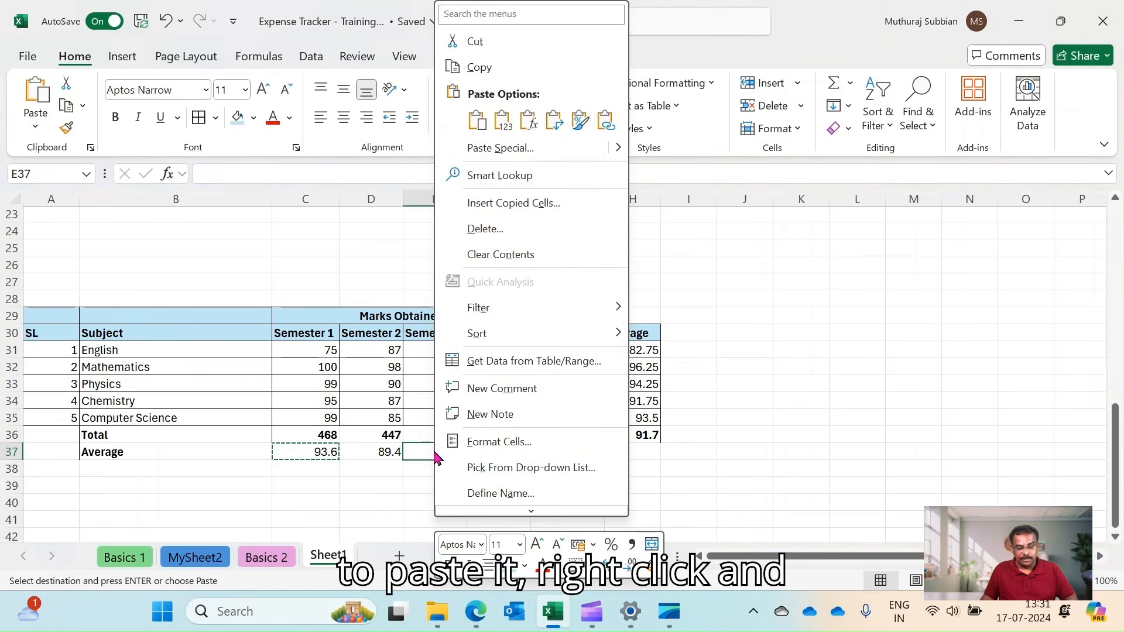
click(480, 125)
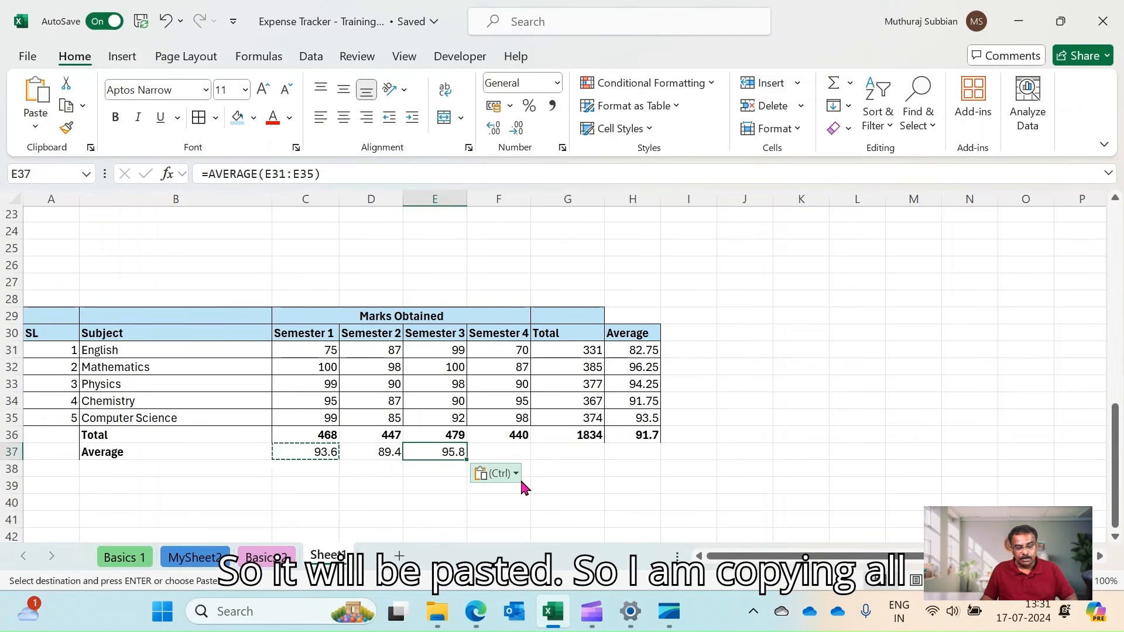
Step: Copy the Semester 3 average formula from E37 into F37:G37, covering Semester 4 and the Total column
key(ctrl+c)
key(Right)
key(shift+Right)
key(shift+Right)
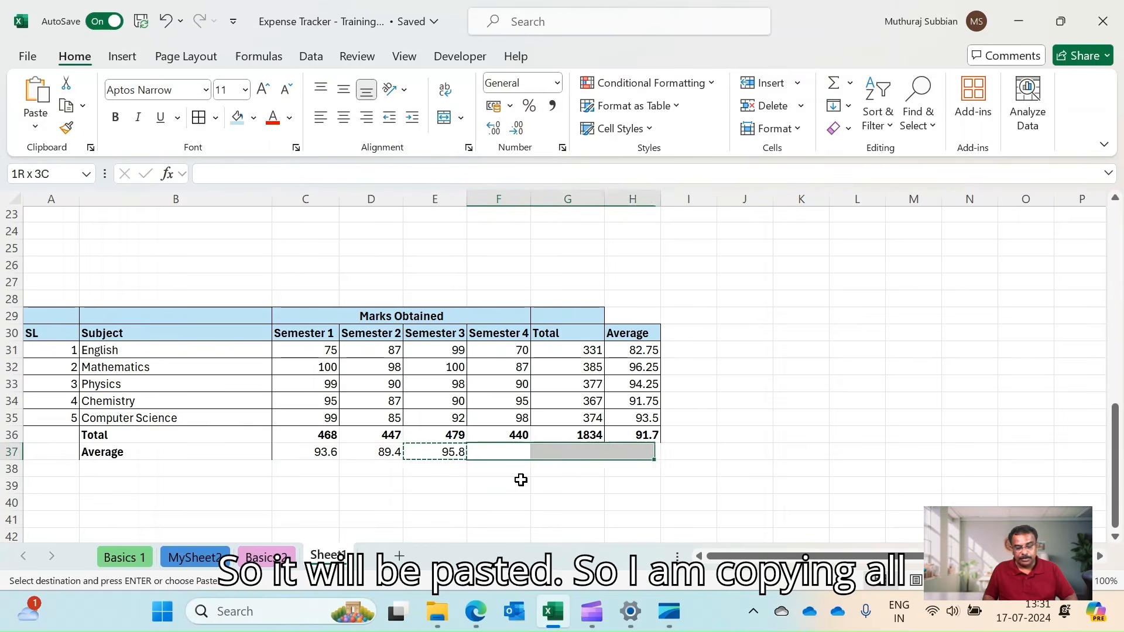
key(shift+Left)
key(ctrl+v)
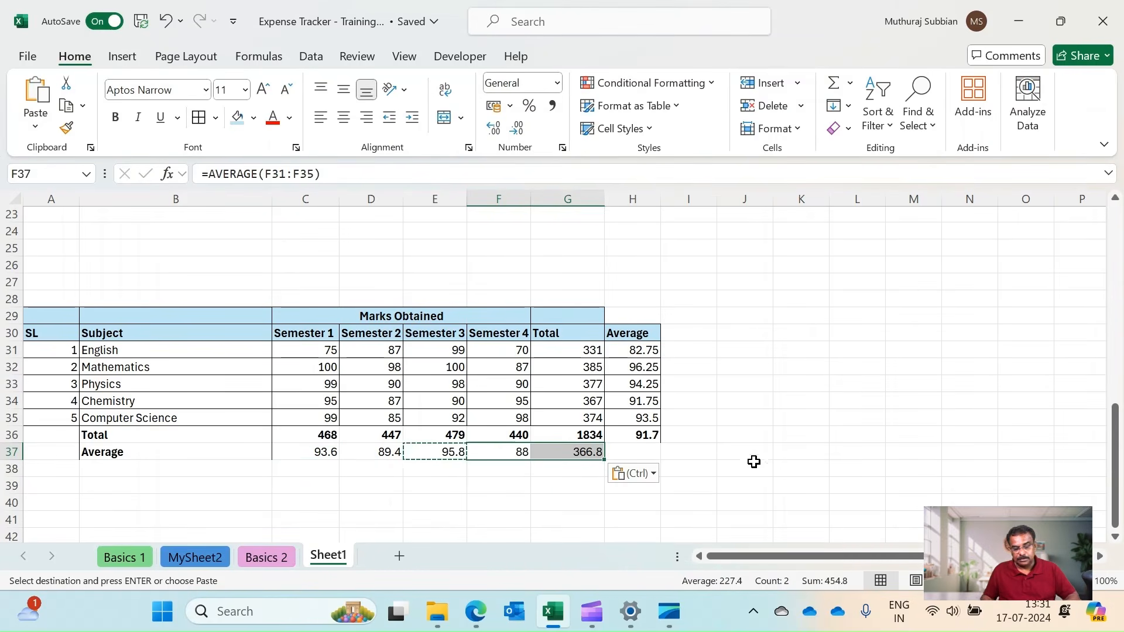
click(786, 457)
key(Left)
key(Left)
key(Left)
key(Left)
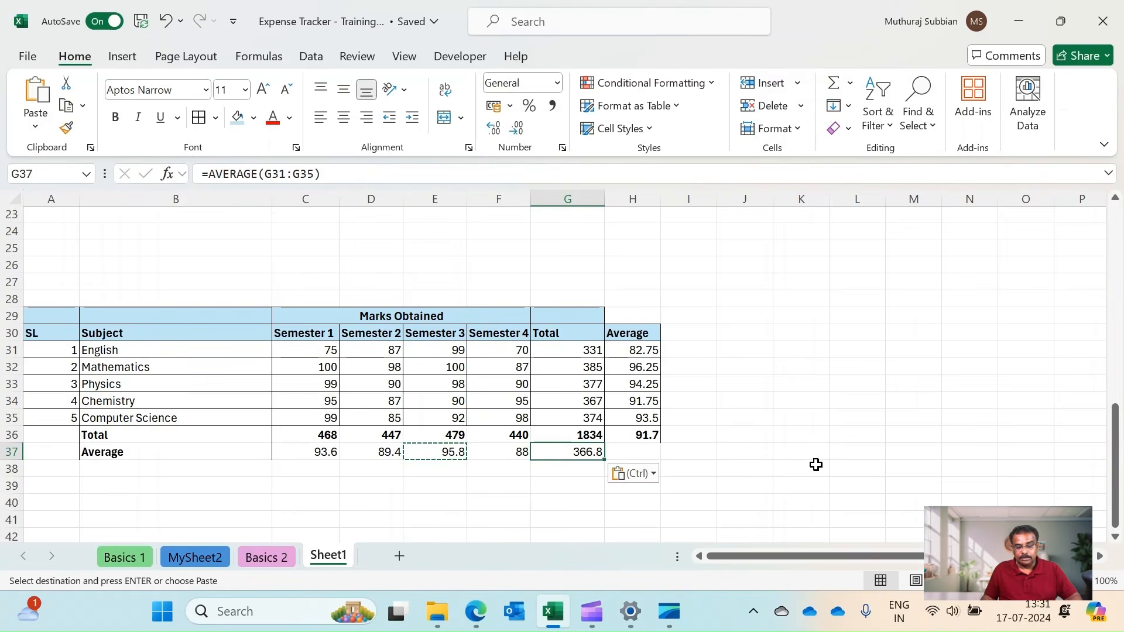
Step: Make the averages in C37:G37 bold to match the Total row
click(316, 450)
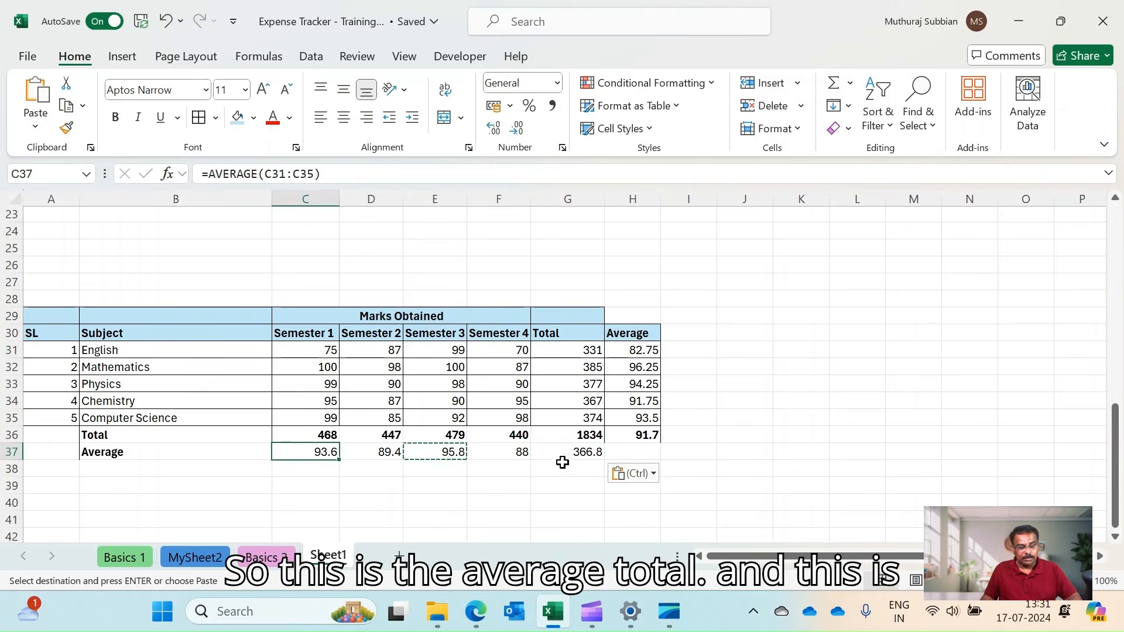
shift+click(588, 458)
key(ctrl+b)
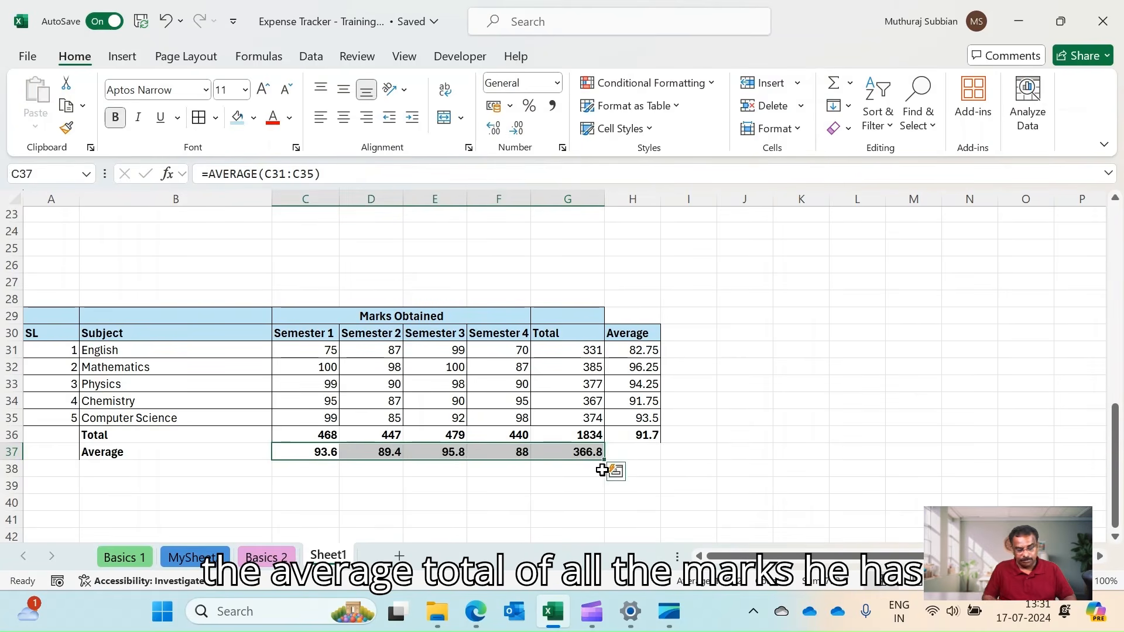
click(640, 453)
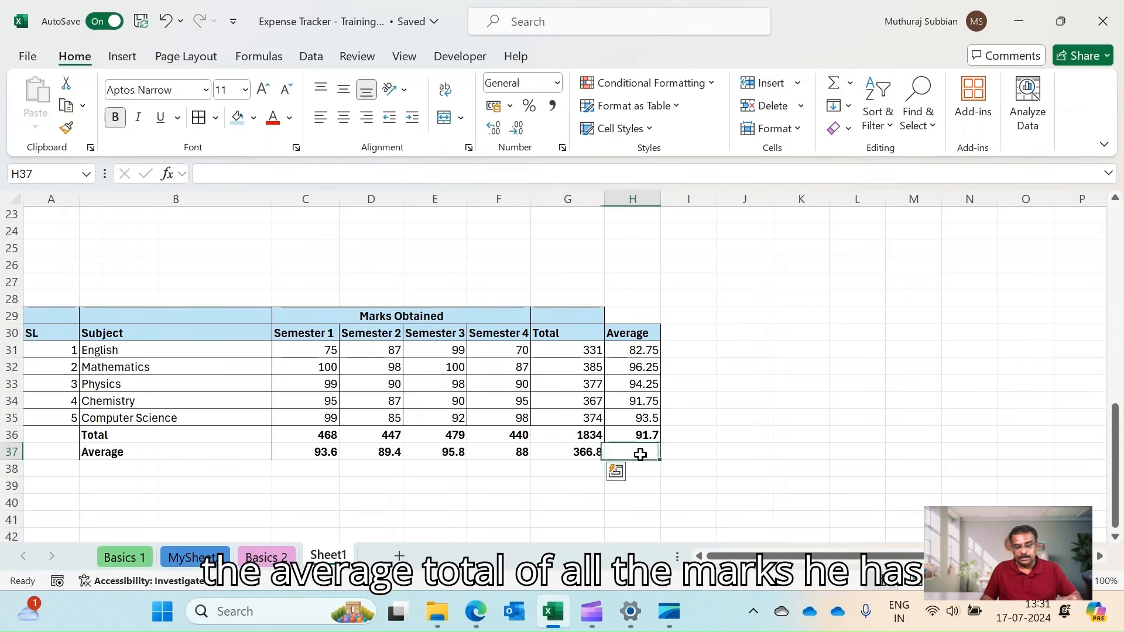
Step: Clear the contents of rows 36 and 37, which hold the Total and Average results
click(761, 447)
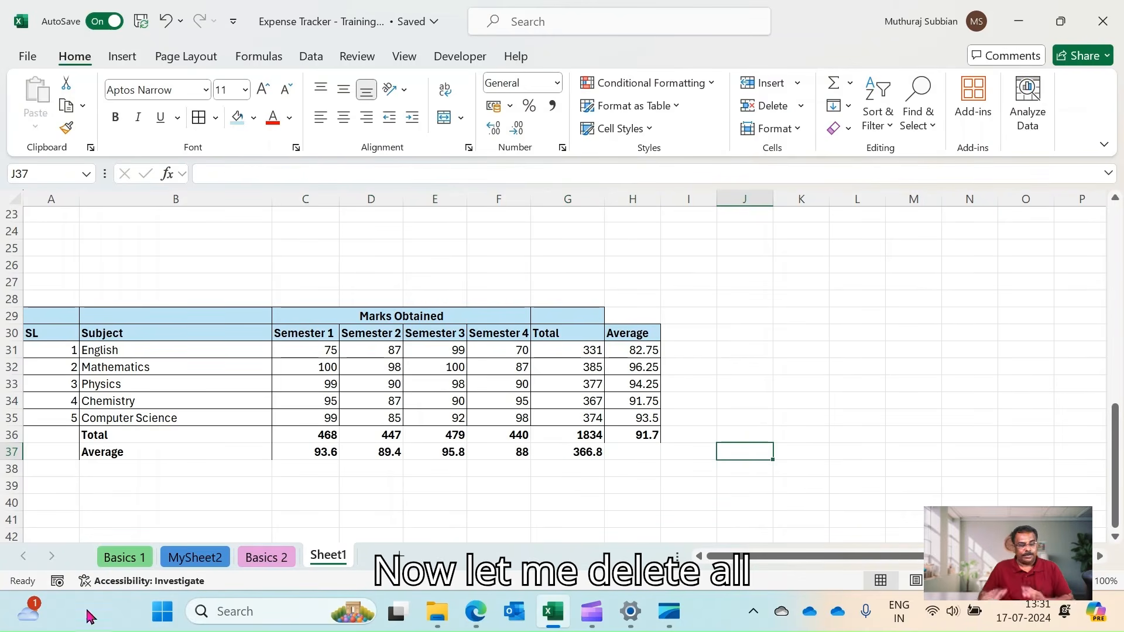
mouse_move(13, 434)
mouse_down()
mouse_move(40, 454)
mouse_move(13, 454)
mouse_up()
key(Delete)
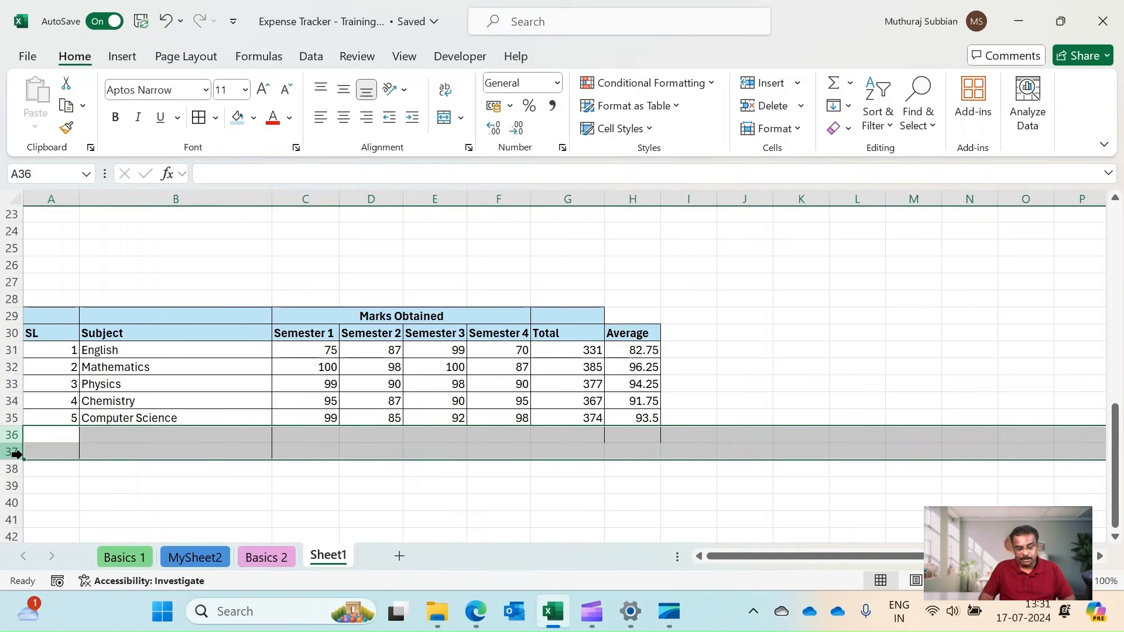
click(842, 381)
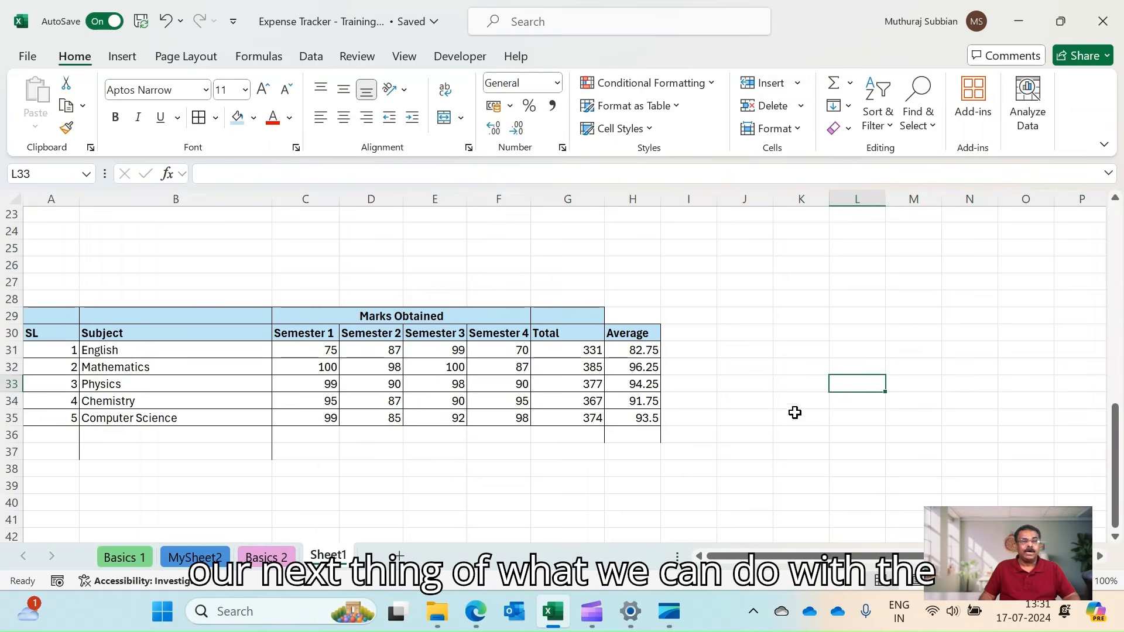
Step: Delete the whole row 29 with the merged Marks Obtained heading above the column headers
click(13, 314)
right_click(13, 314)
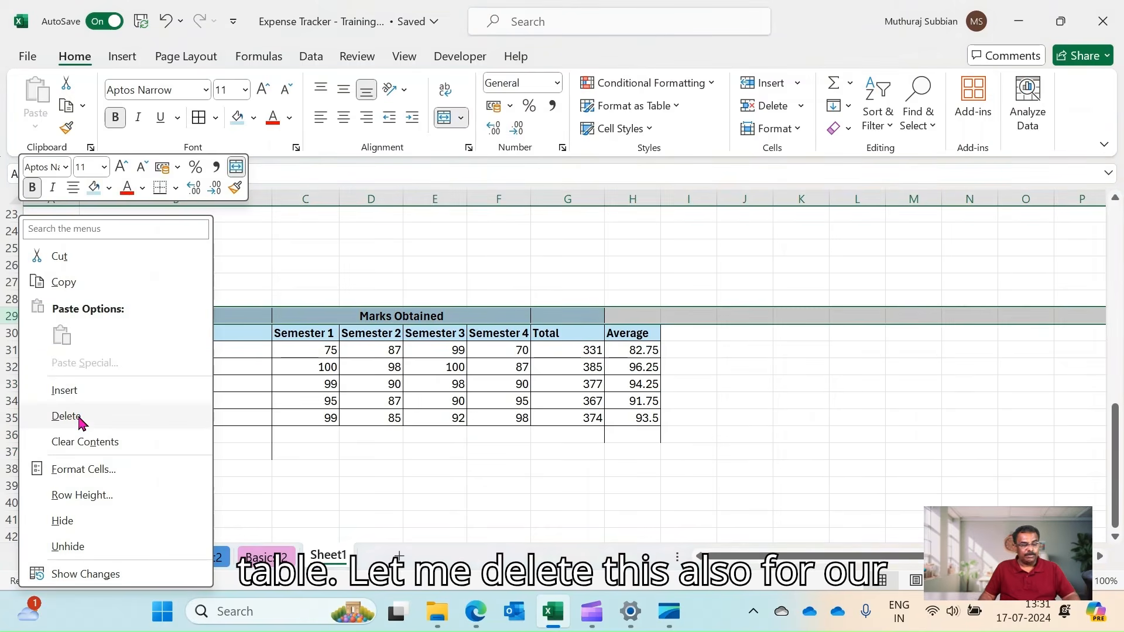
click(59, 413)
click(778, 373)
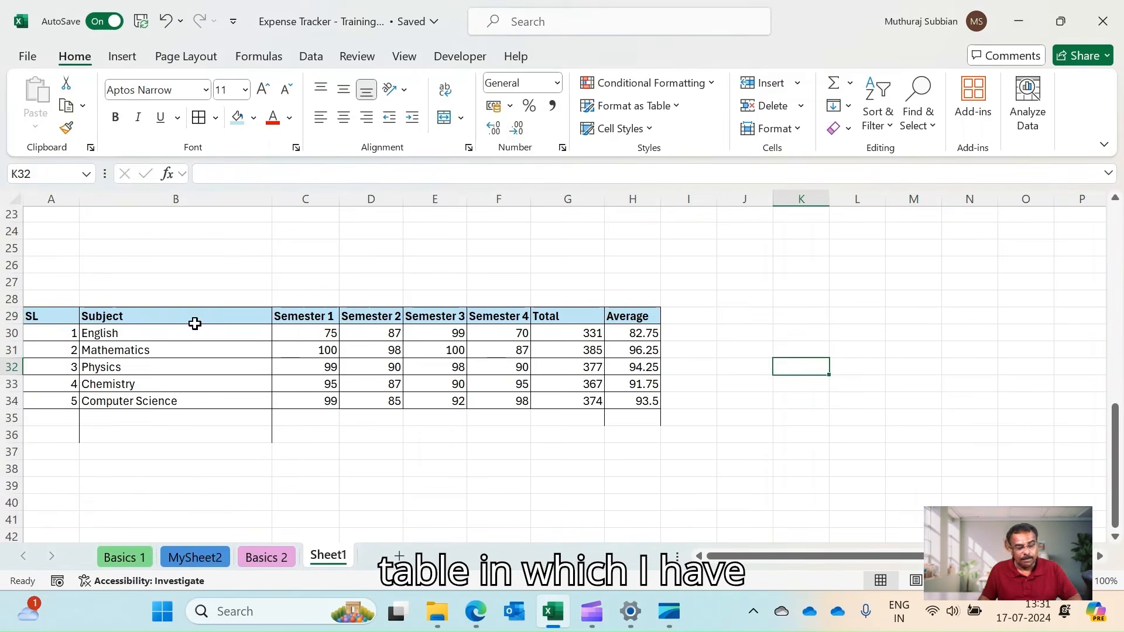
click(104, 319)
key(Down)
key(Down)
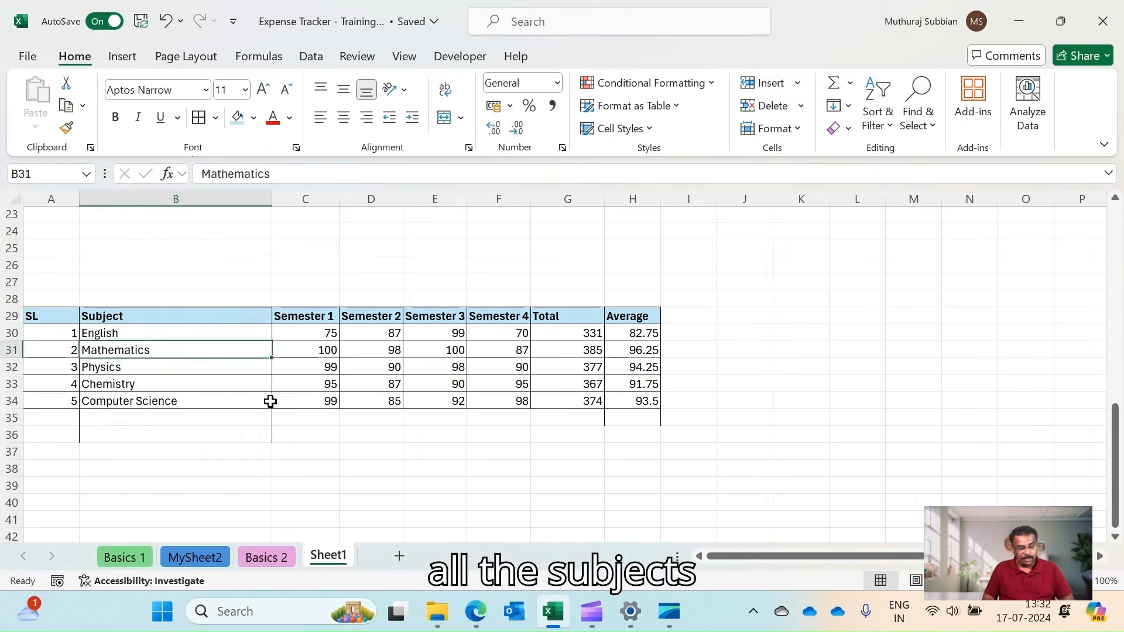
key(Up)
key(Up)
key(Right)
key(Right)
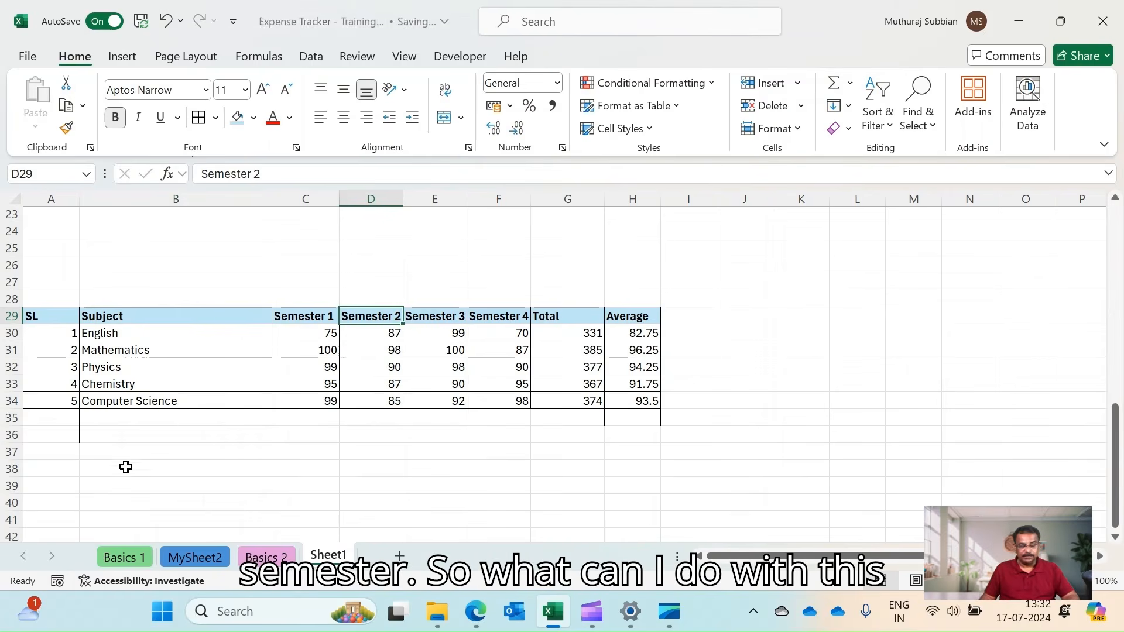
click(55, 316)
shift+click(626, 402)
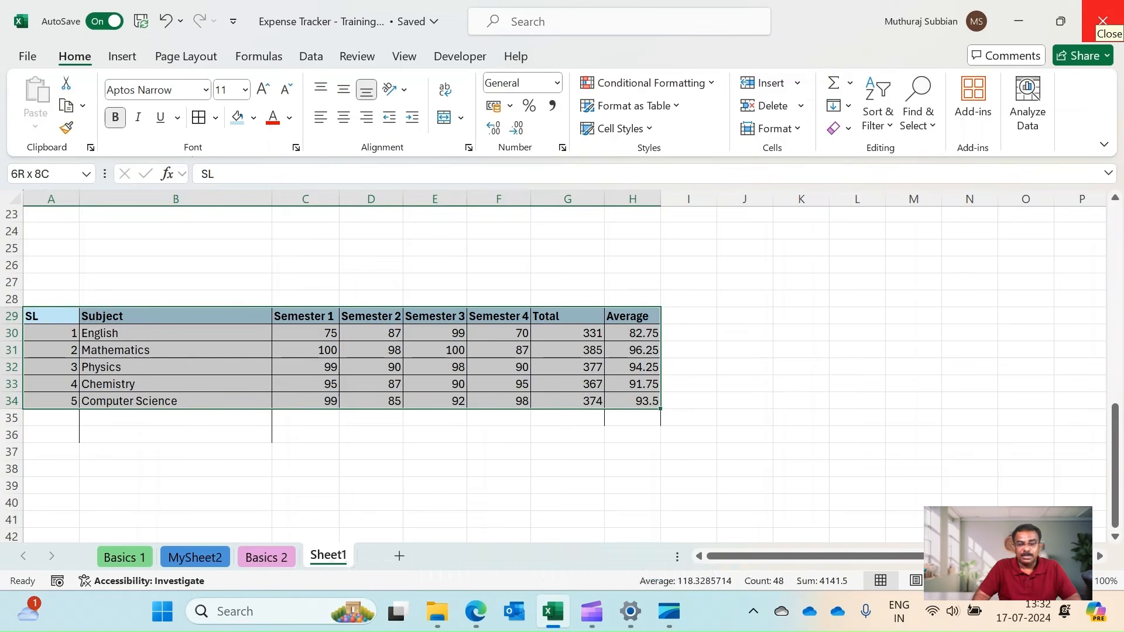
drag(889, 310, 880, 312)
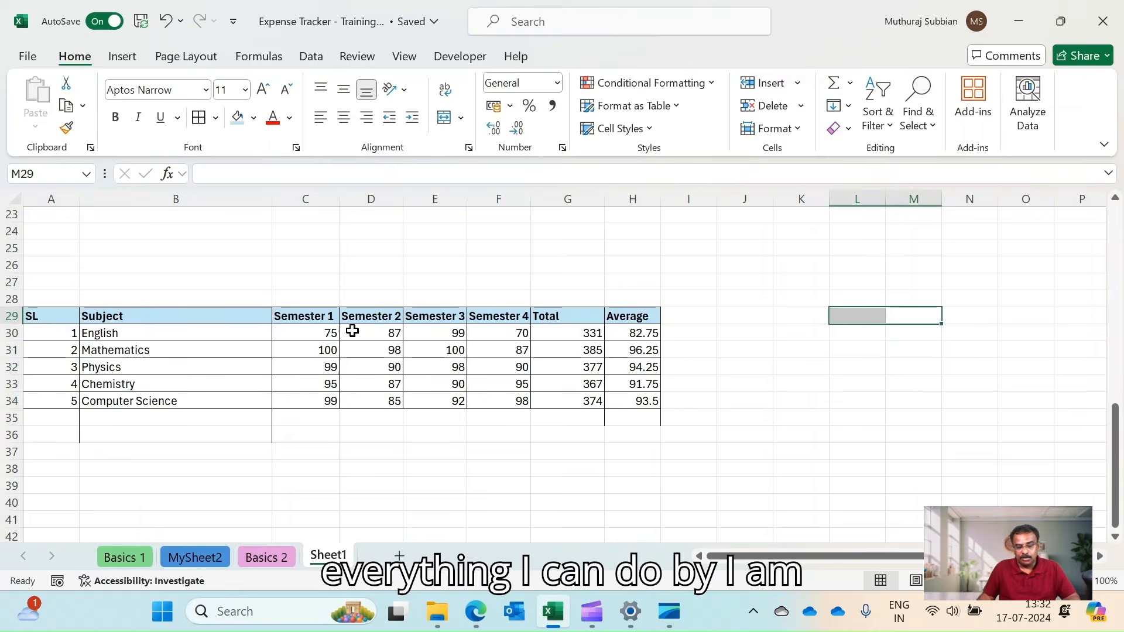
click(42, 315)
shift+click(609, 401)
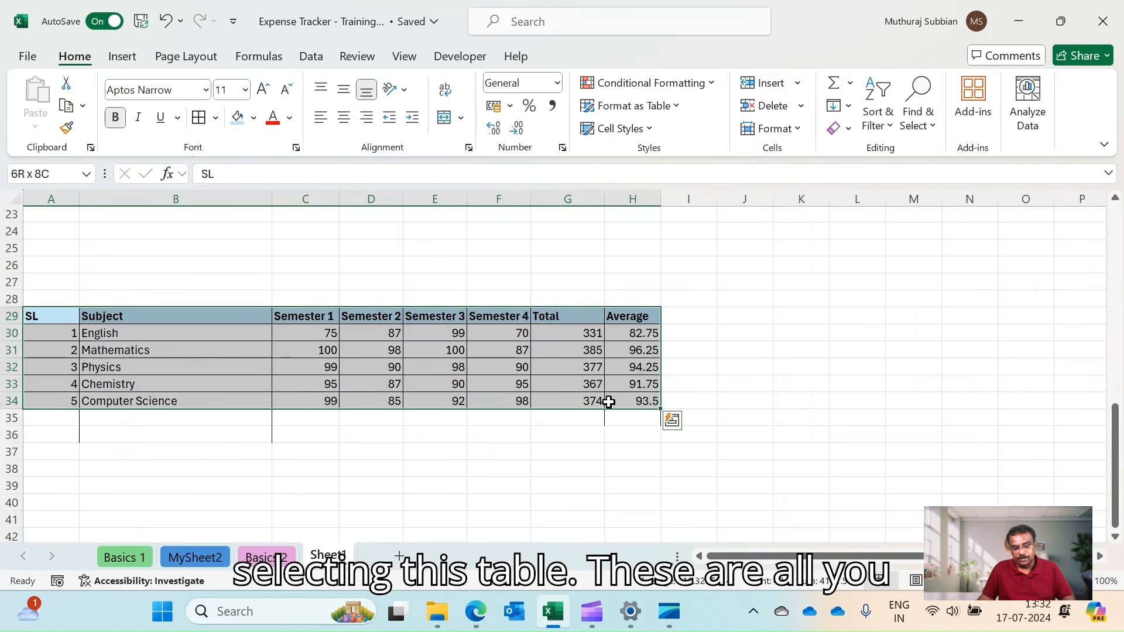
click(226, 398)
Step: Select the marks table A29:H34 and turn on Filter for its header row
click(50, 319)
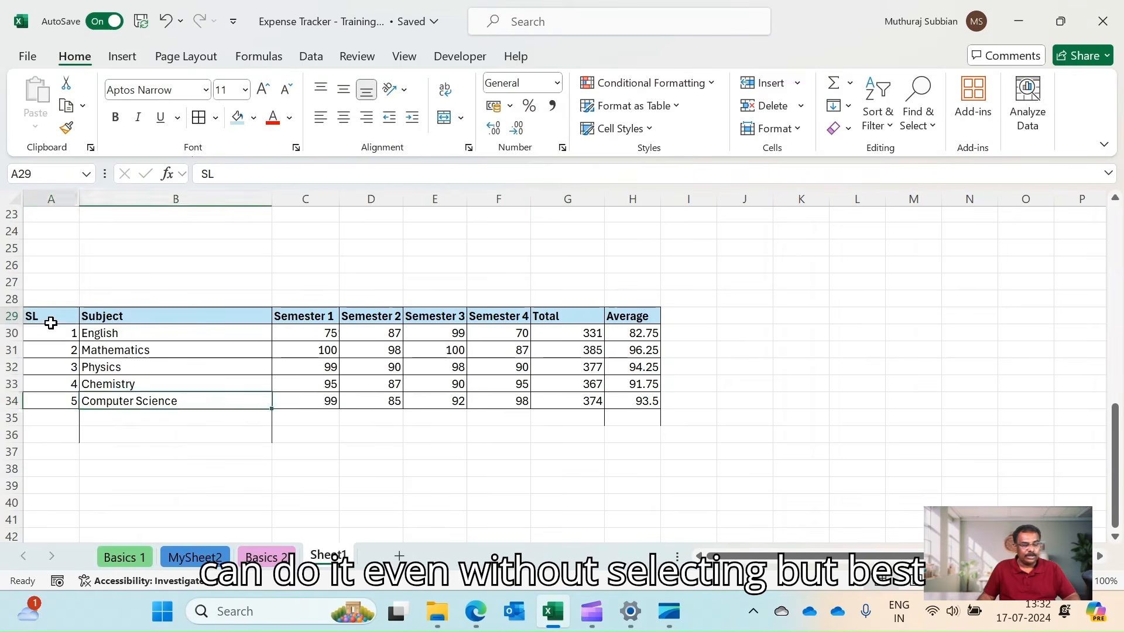
shift+click(630, 401)
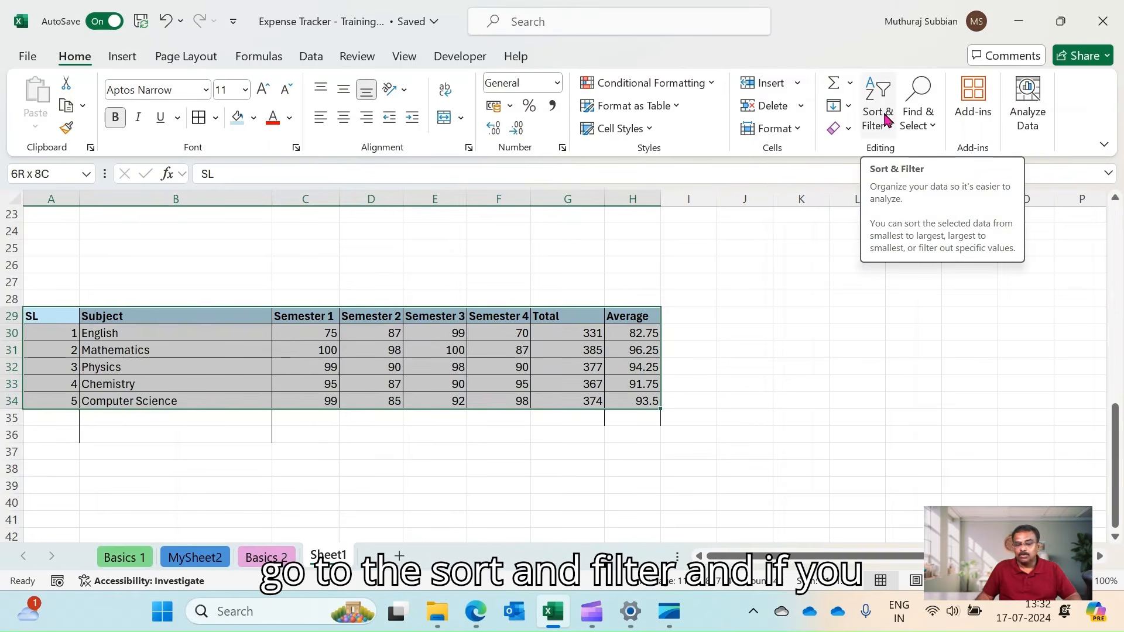
click(888, 124)
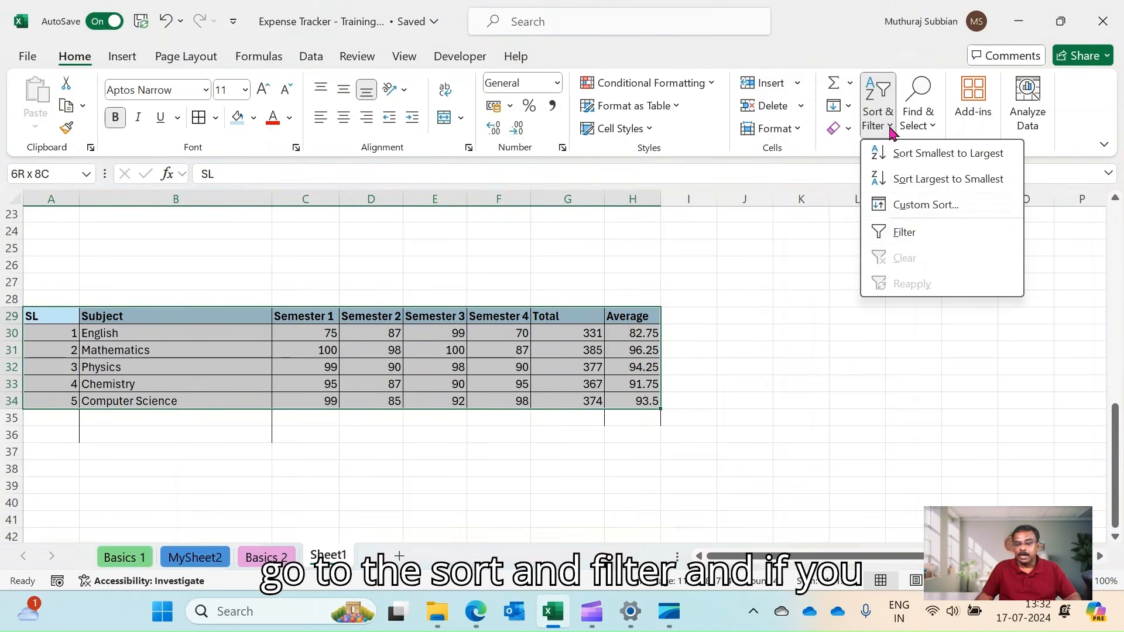
click(907, 233)
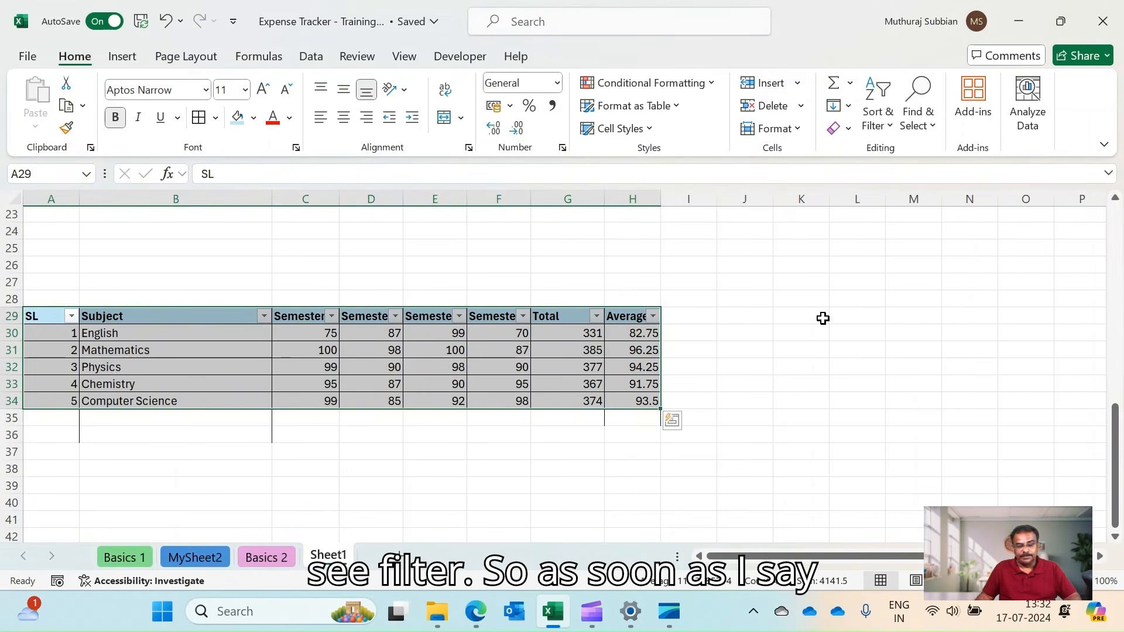
click(823, 318)
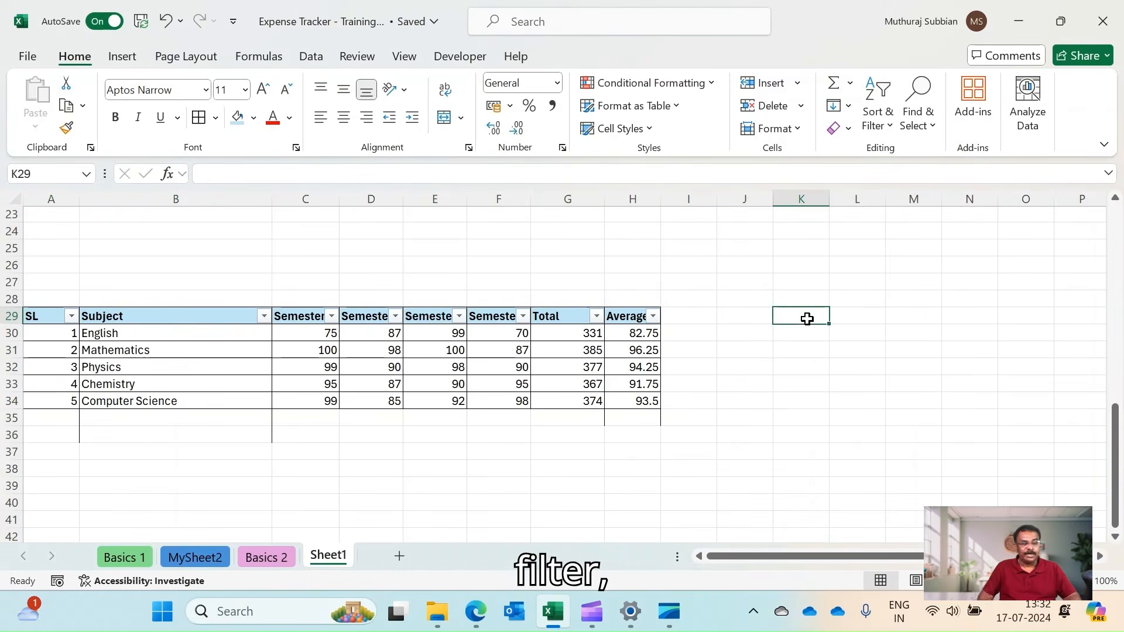
Step: Sort the marks table by the SL column from largest to smallest
click(57, 316)
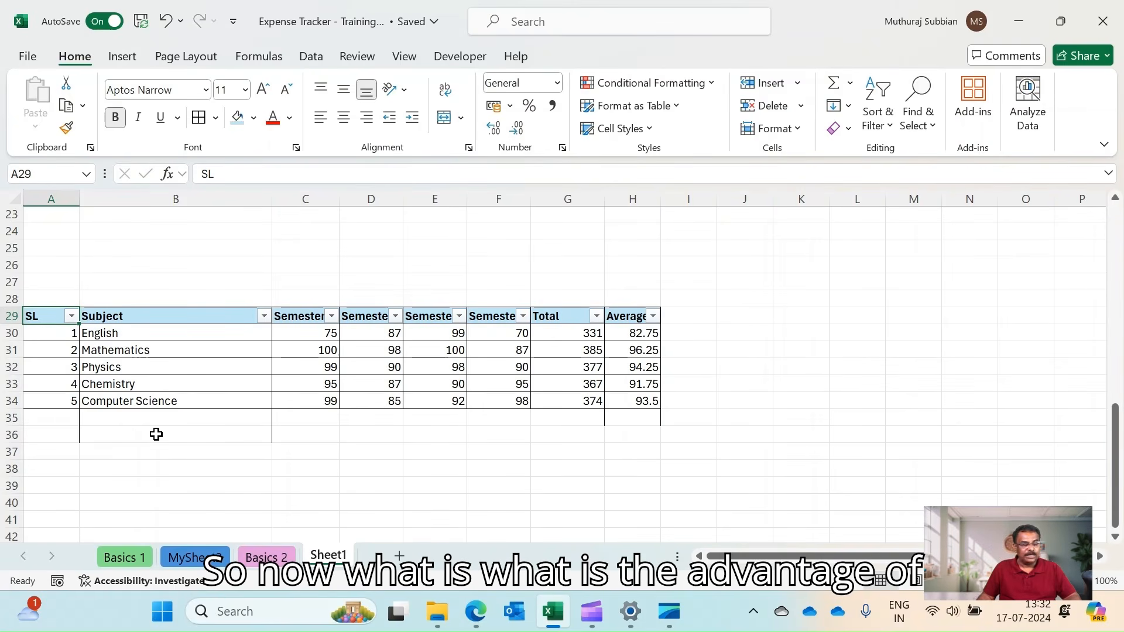
click(71, 316)
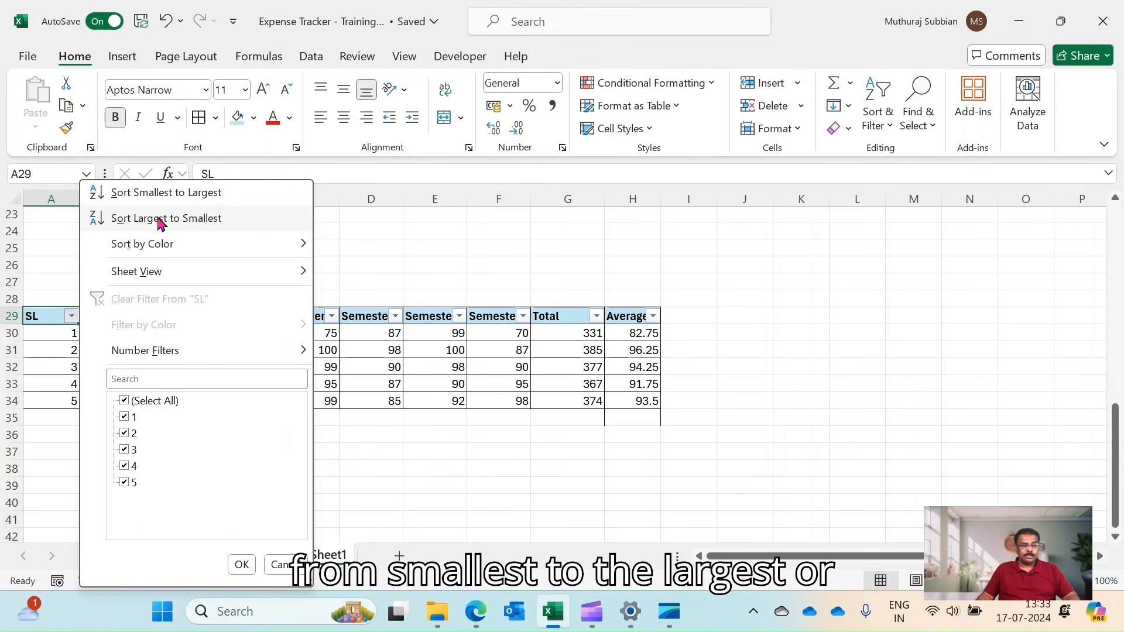
mouse_move(172, 246)
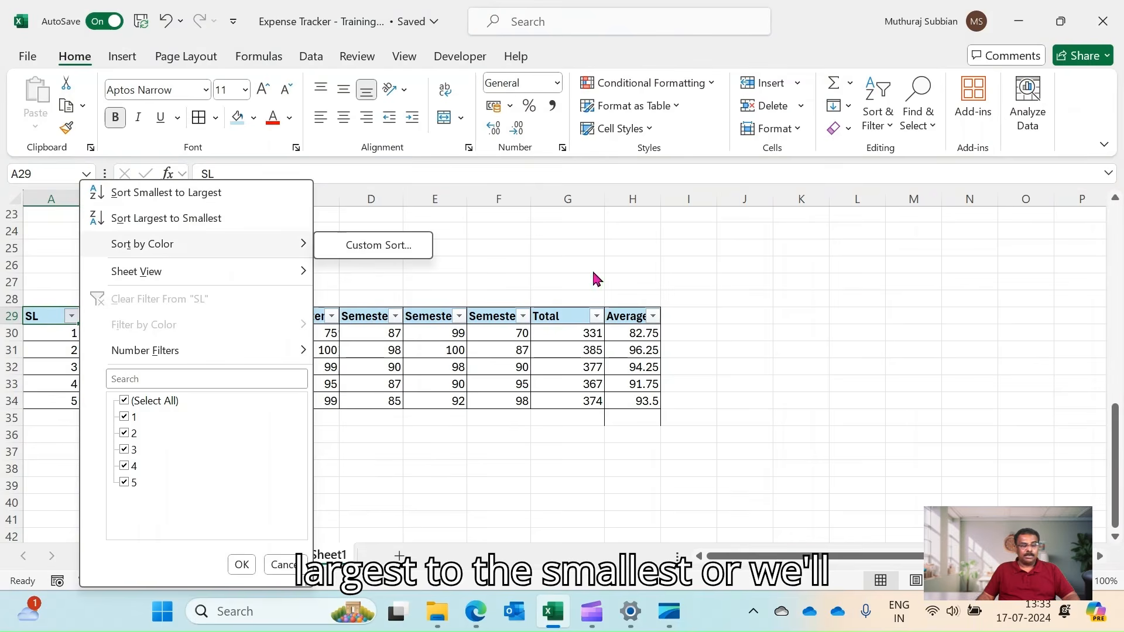
click(894, 354)
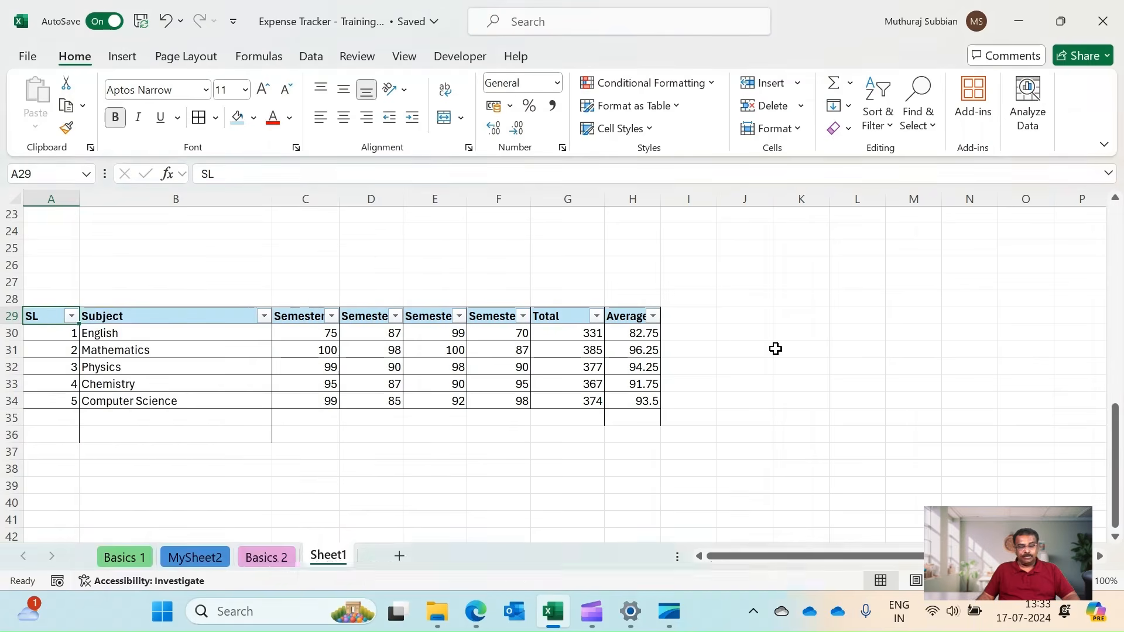
click(72, 319)
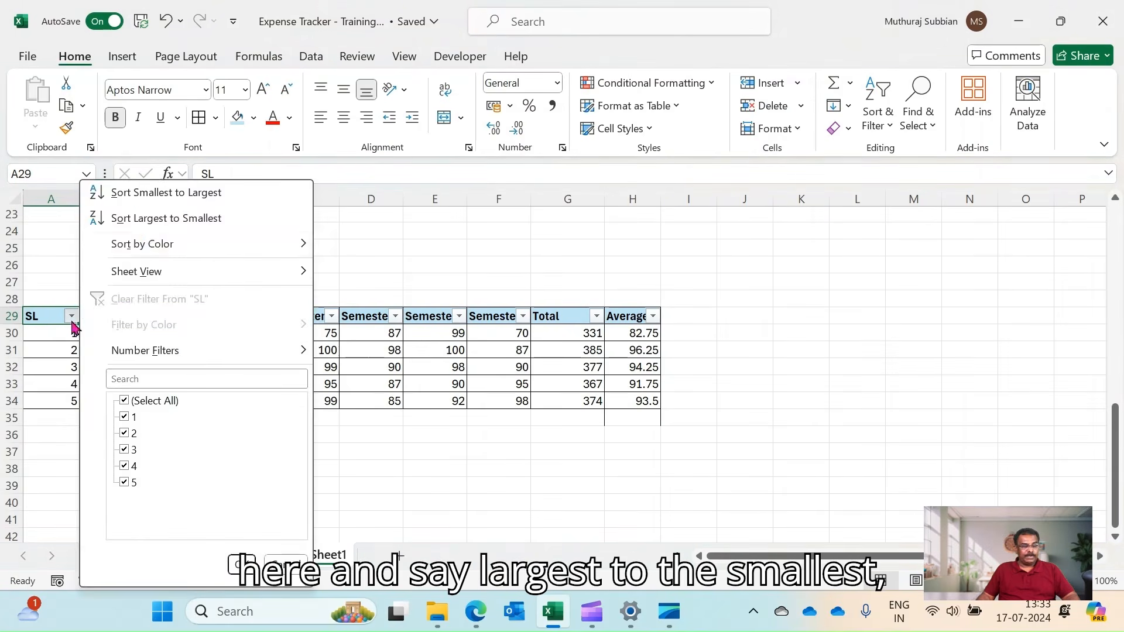
click(150, 219)
click(764, 366)
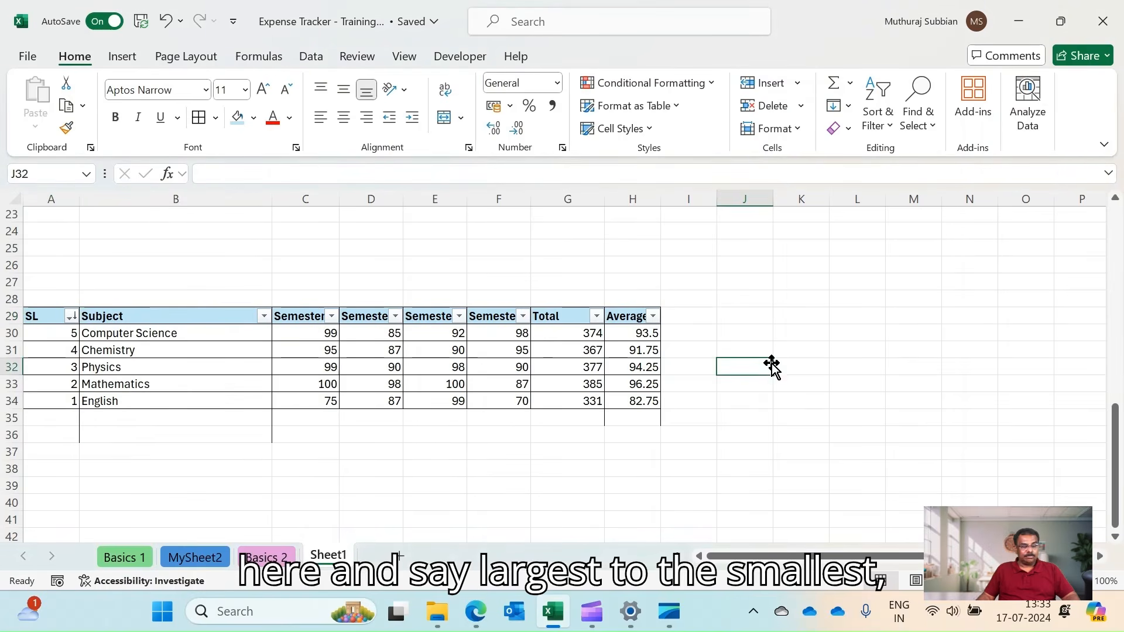
Step: Examine the order of the serial numbers and subjects in the sorted table, row by row
click(107, 338)
click(55, 338)
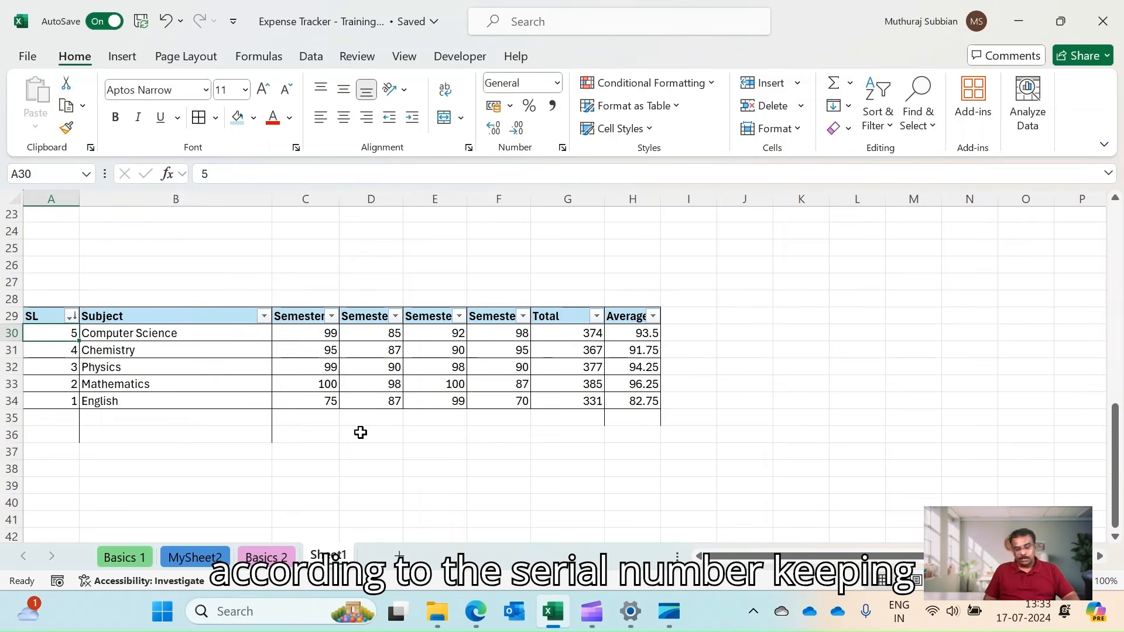
key(Down)
key(Up)
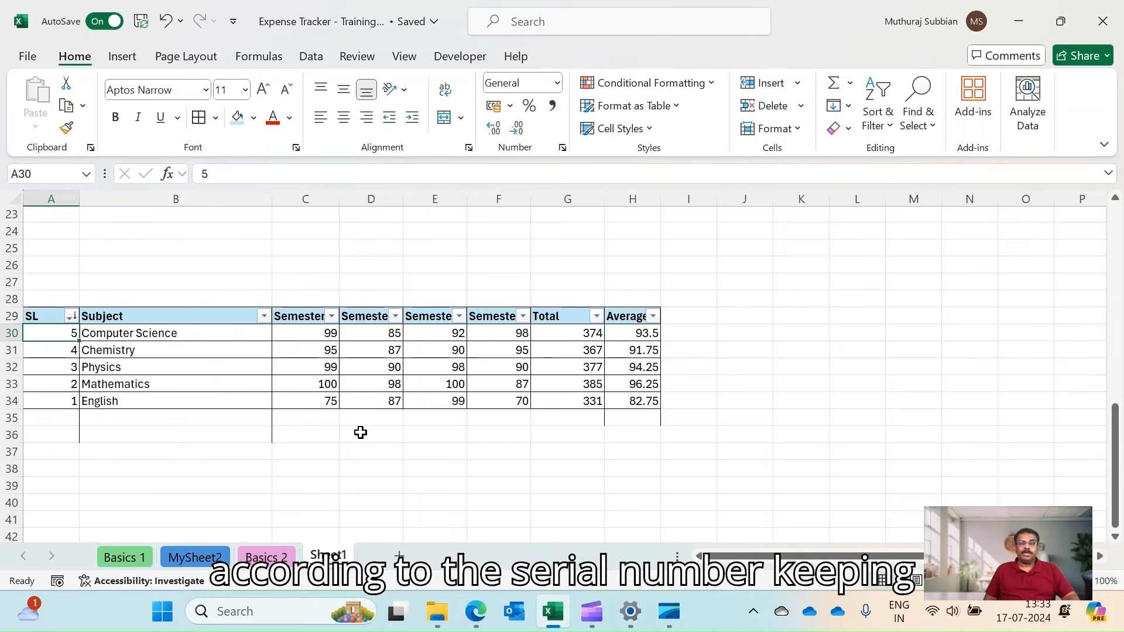
key(Down)
key(Down)
key(Down)
key(Down)
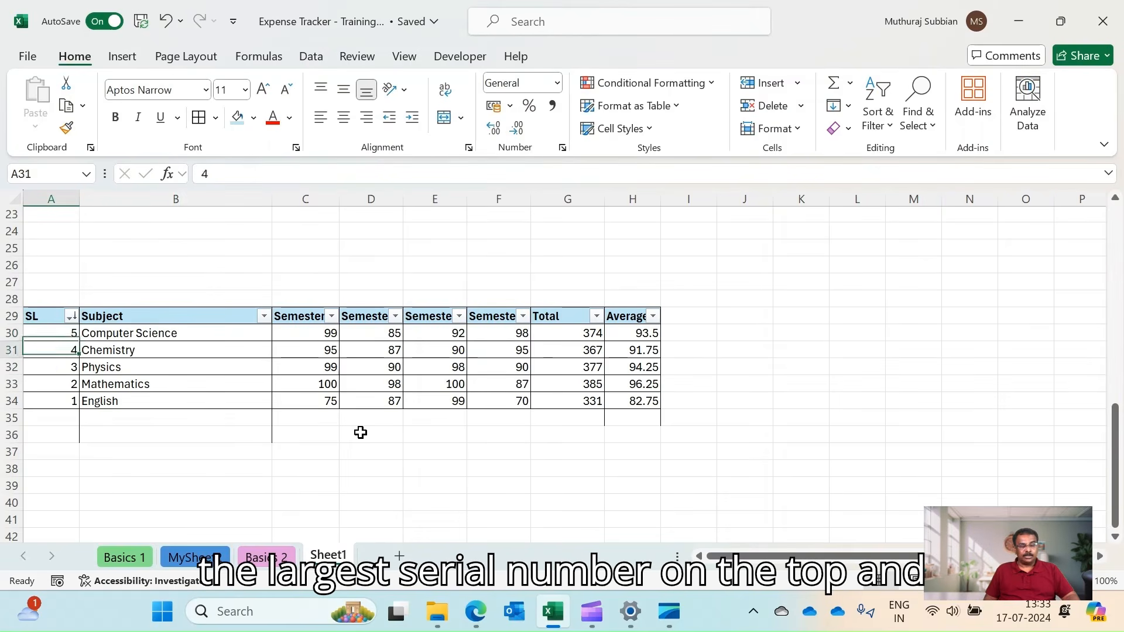
key(Up)
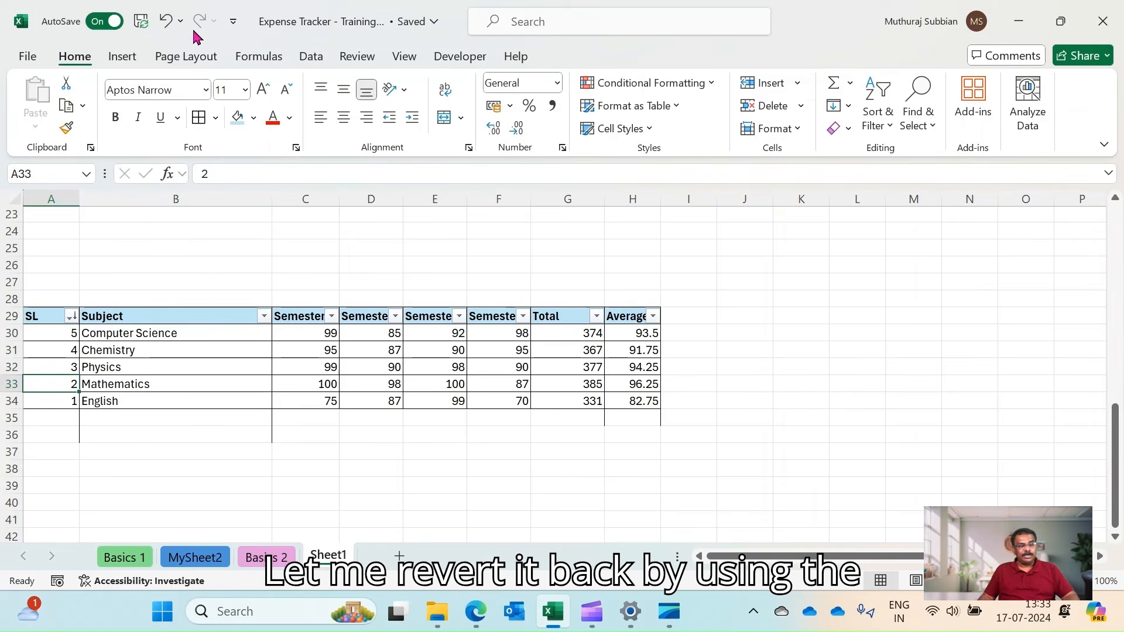
Step: Undo the sort by the SL column and return to the SL header cell
click(165, 23)
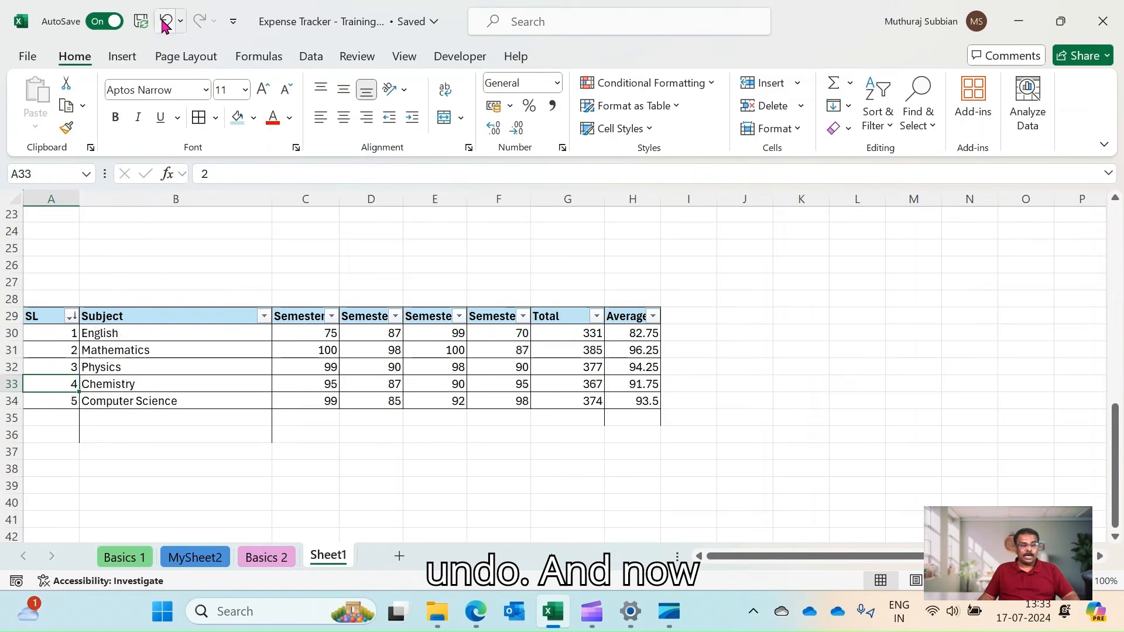
click(733, 458)
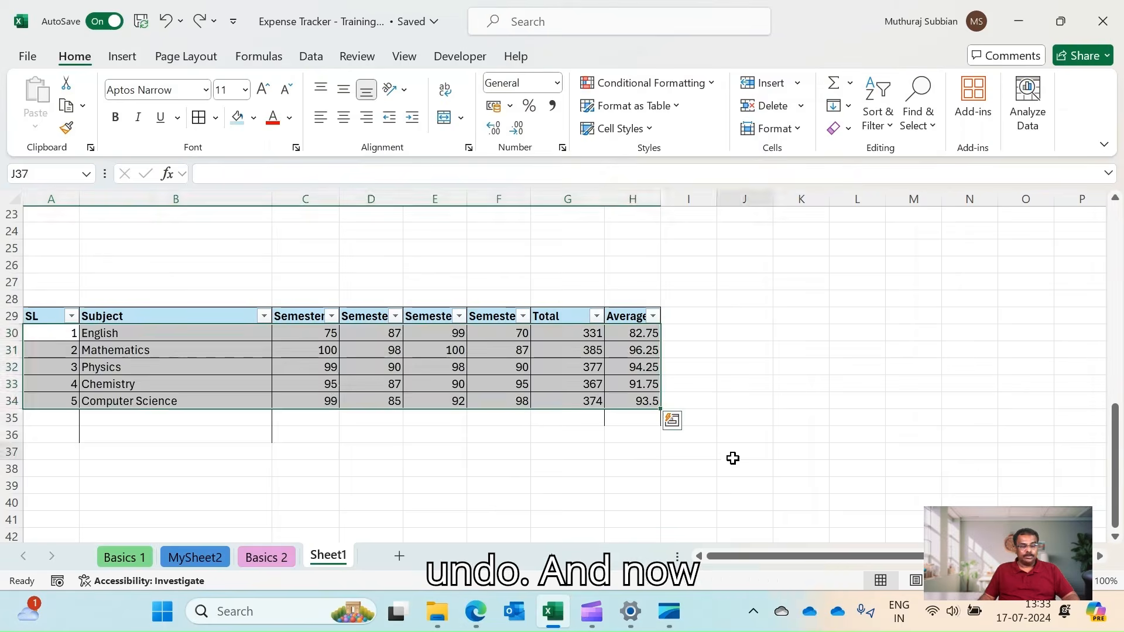
click(34, 316)
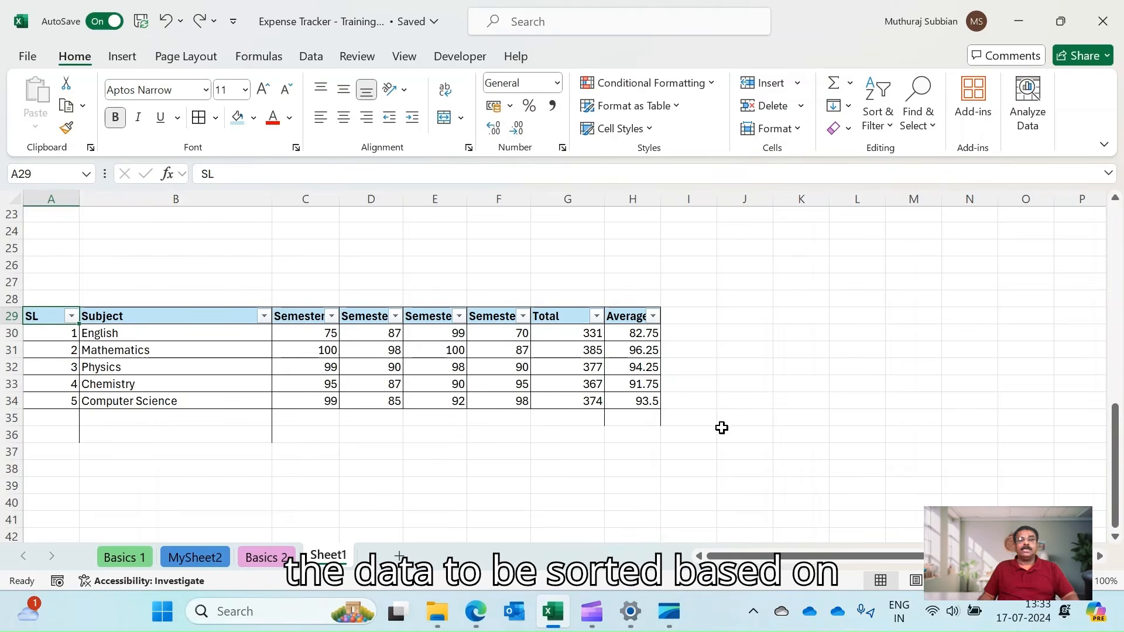
Step: Sort the marks table by the Average column from largest to smallest
click(653, 317)
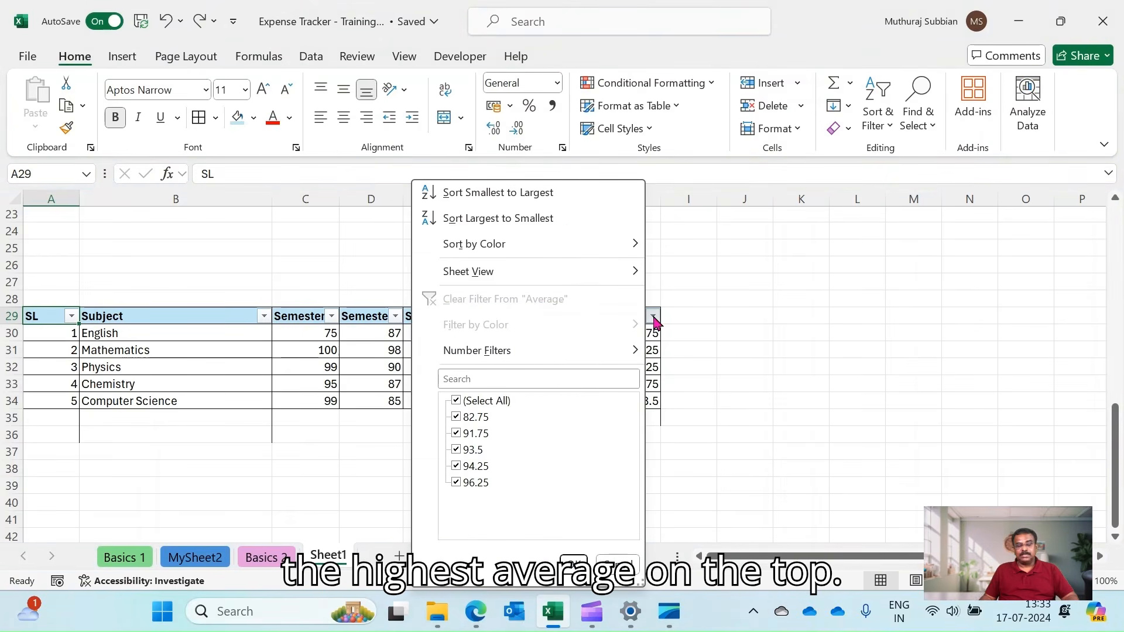
click(786, 395)
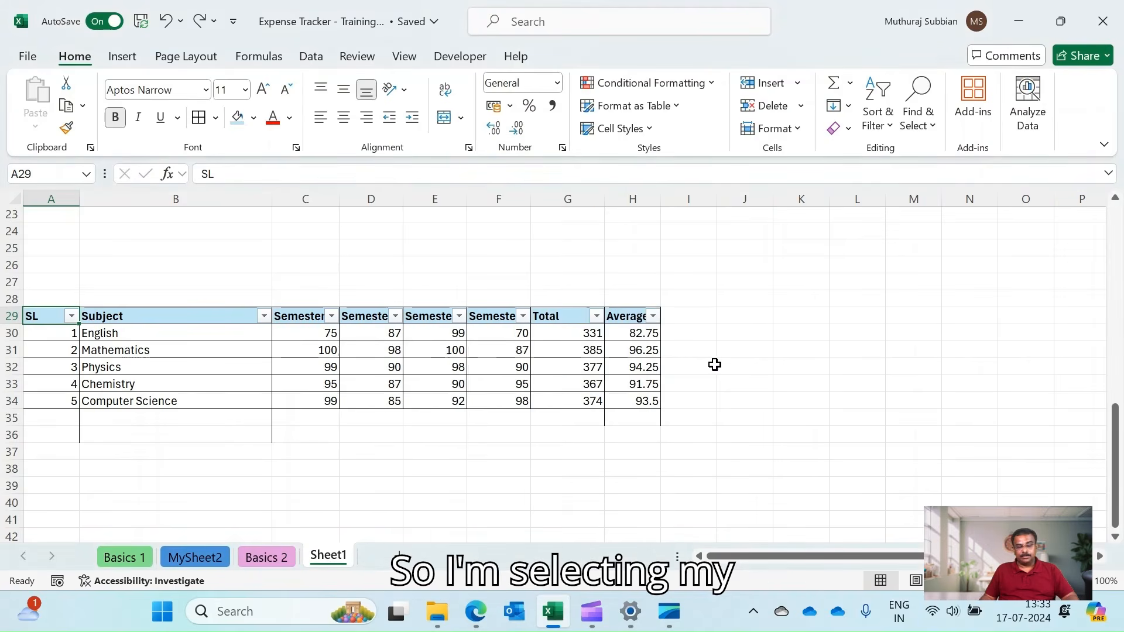
click(653, 317)
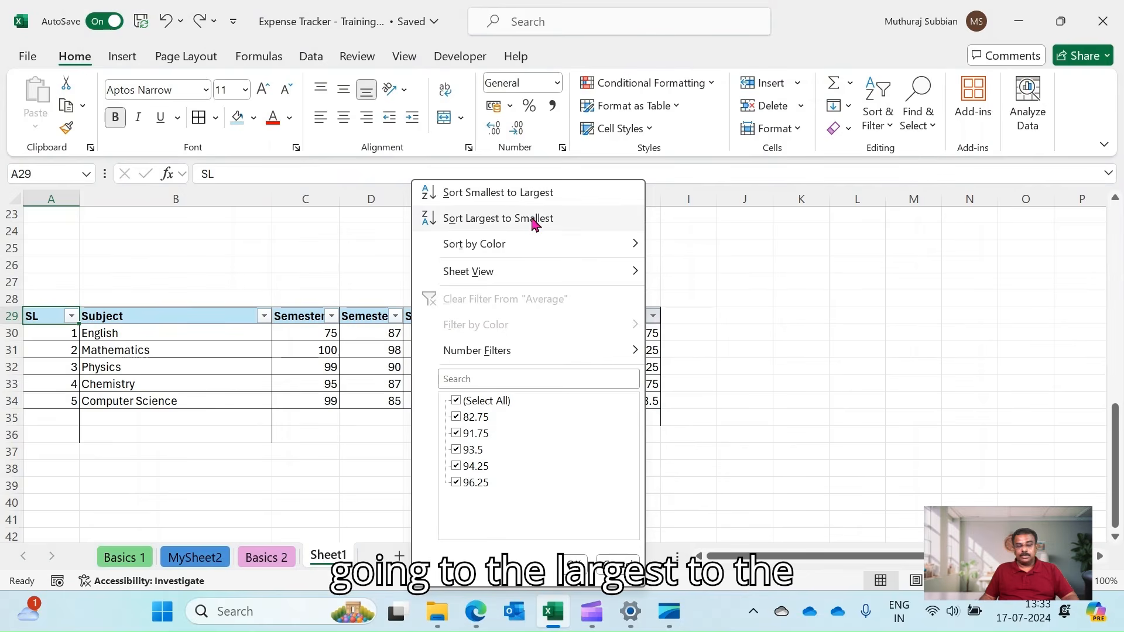
click(533, 222)
click(764, 347)
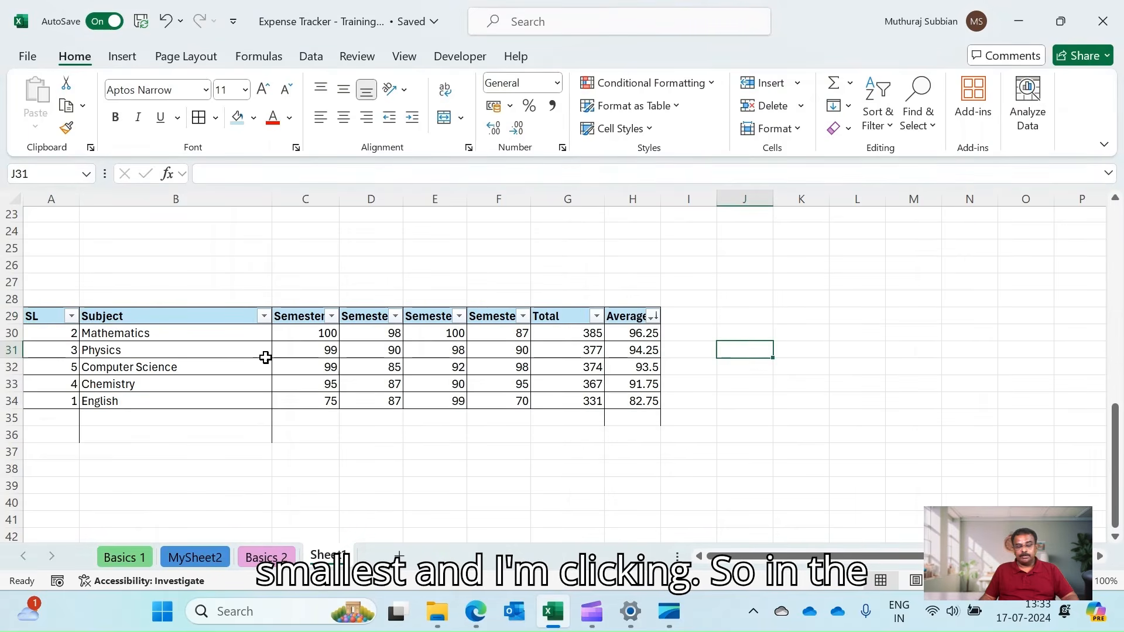
Step: Examine the Mathematics row across its semester marks, total and average
click(184, 333)
key(Right)
key(Right)
key(Right)
key(Right)
key(Right)
key(Right)
key(Right)
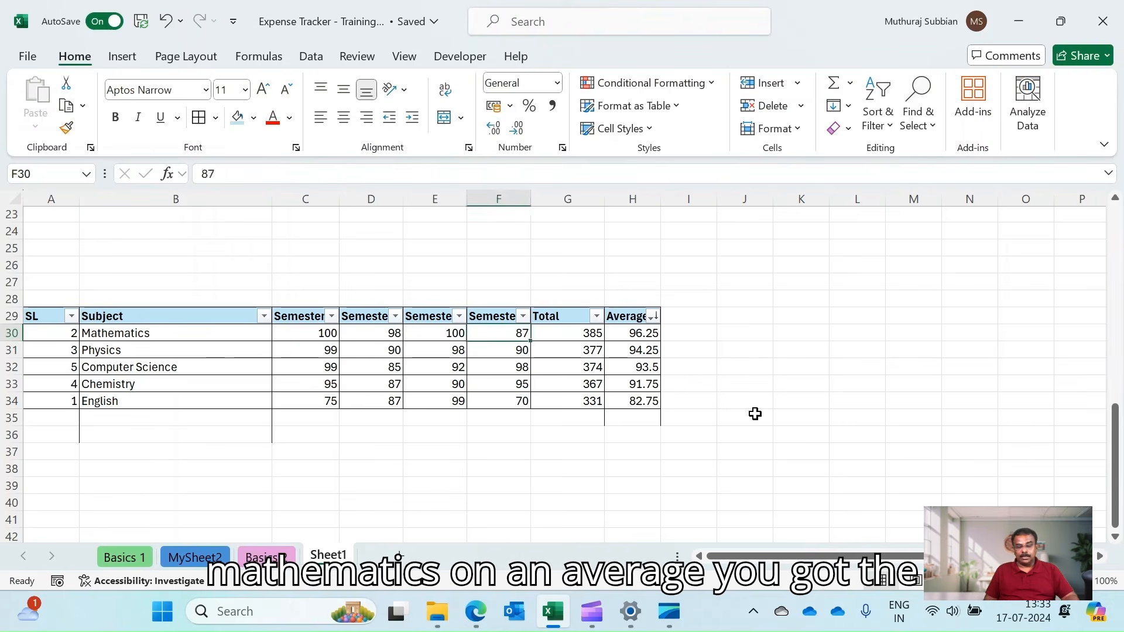
key(Left)
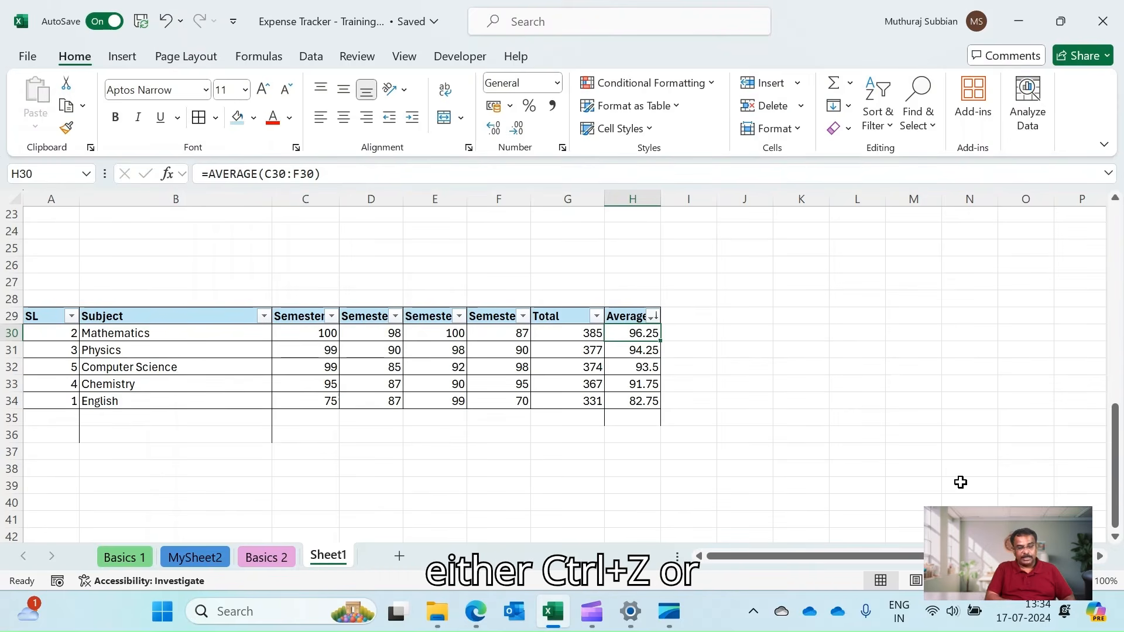
Step: Undo the sort by the Average column and select the SL header cell
click(167, 23)
click(45, 311)
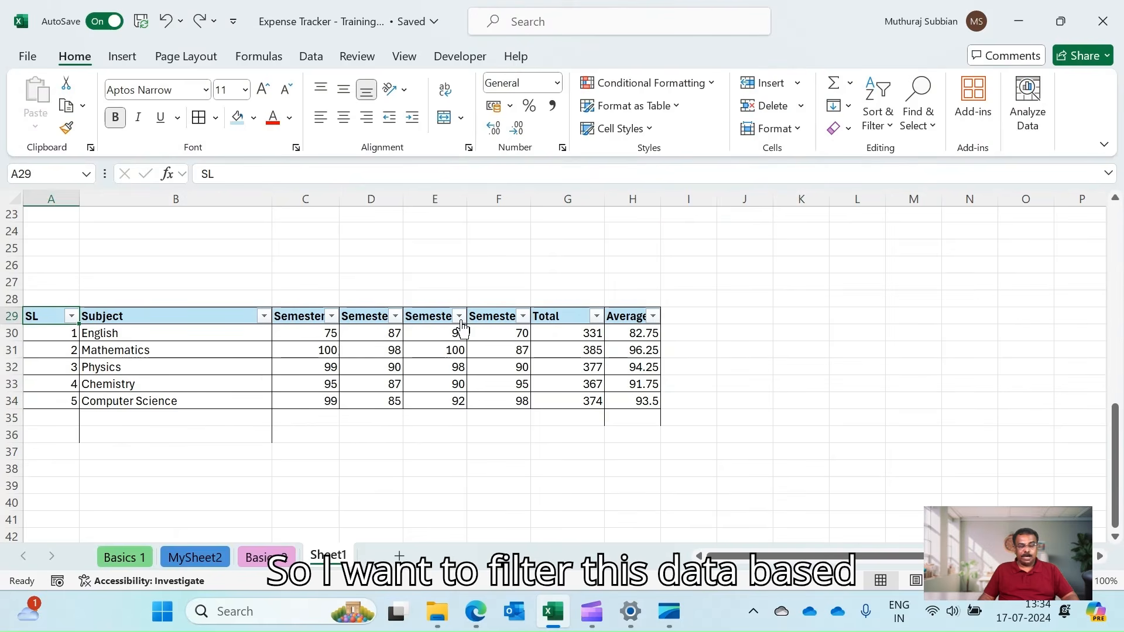
Step: Filter the marks table's Subject column to show only English and Physics
click(264, 318)
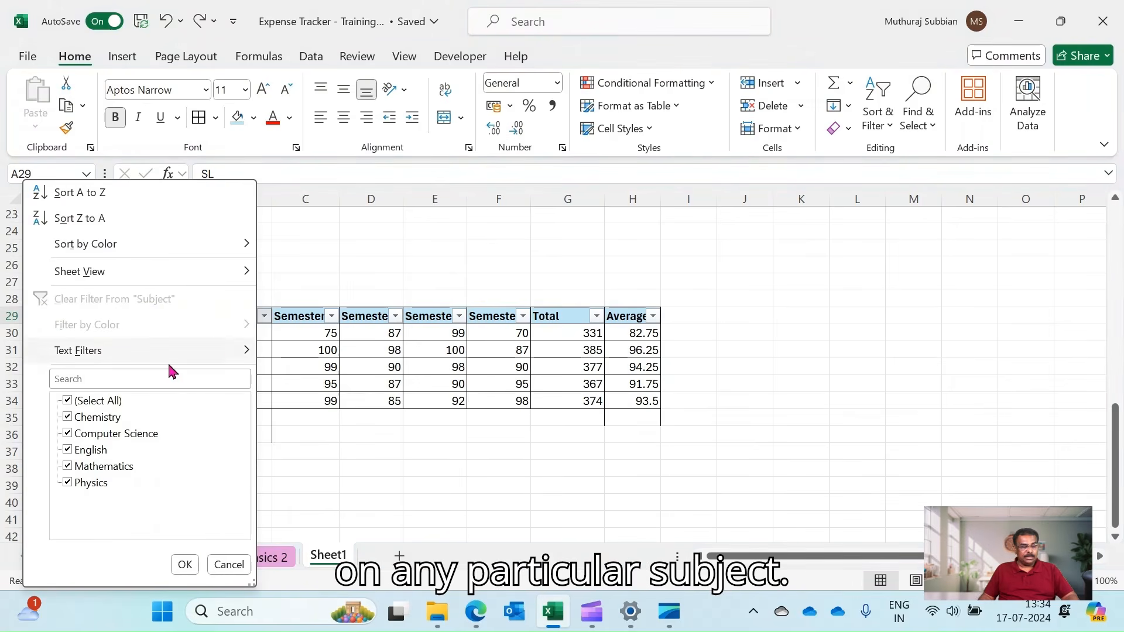
click(72, 403)
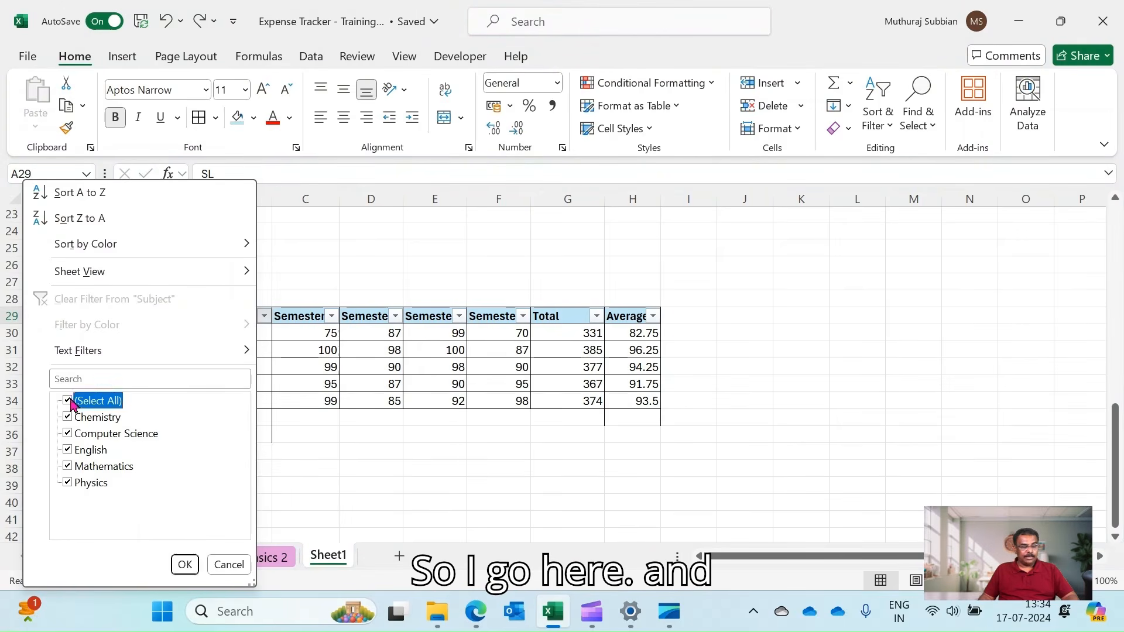
click(70, 402)
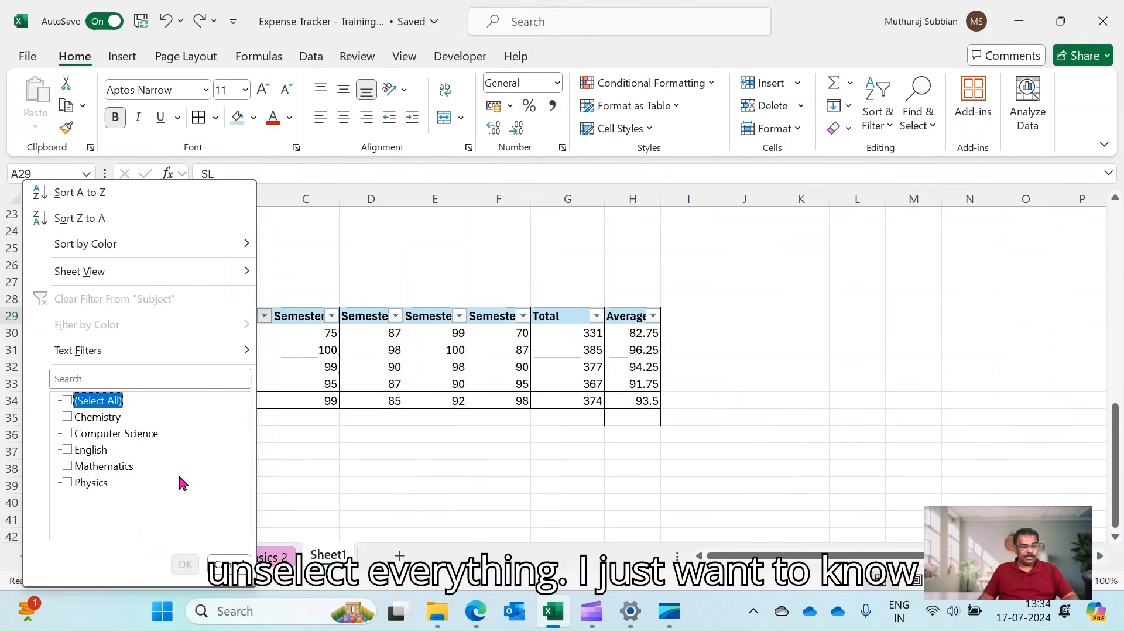
click(69, 451)
click(68, 484)
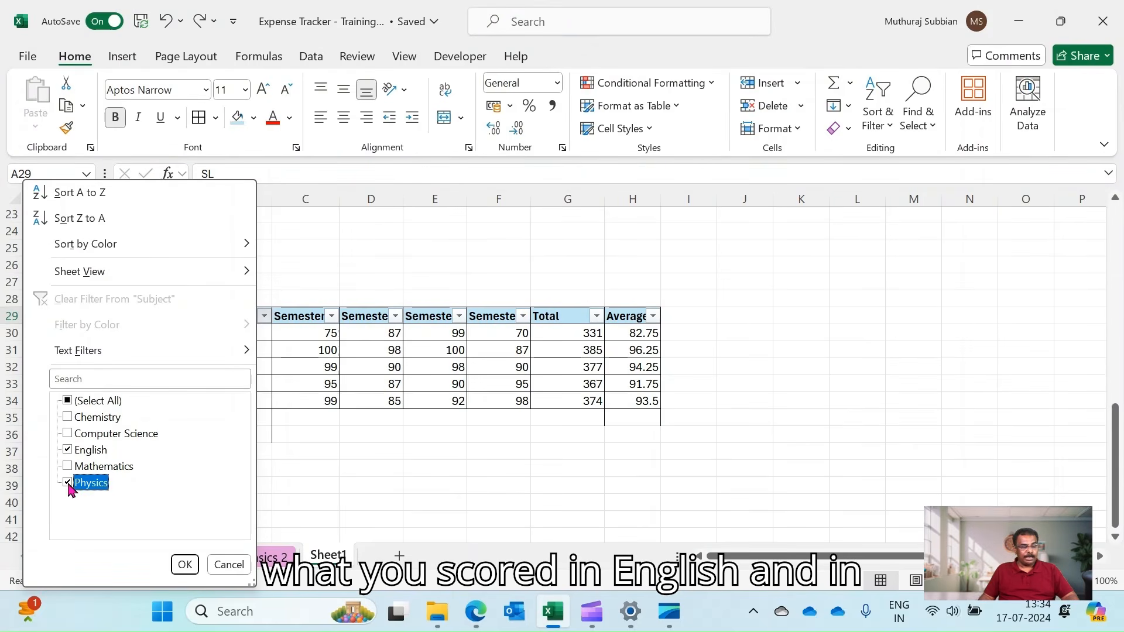
click(185, 565)
click(306, 483)
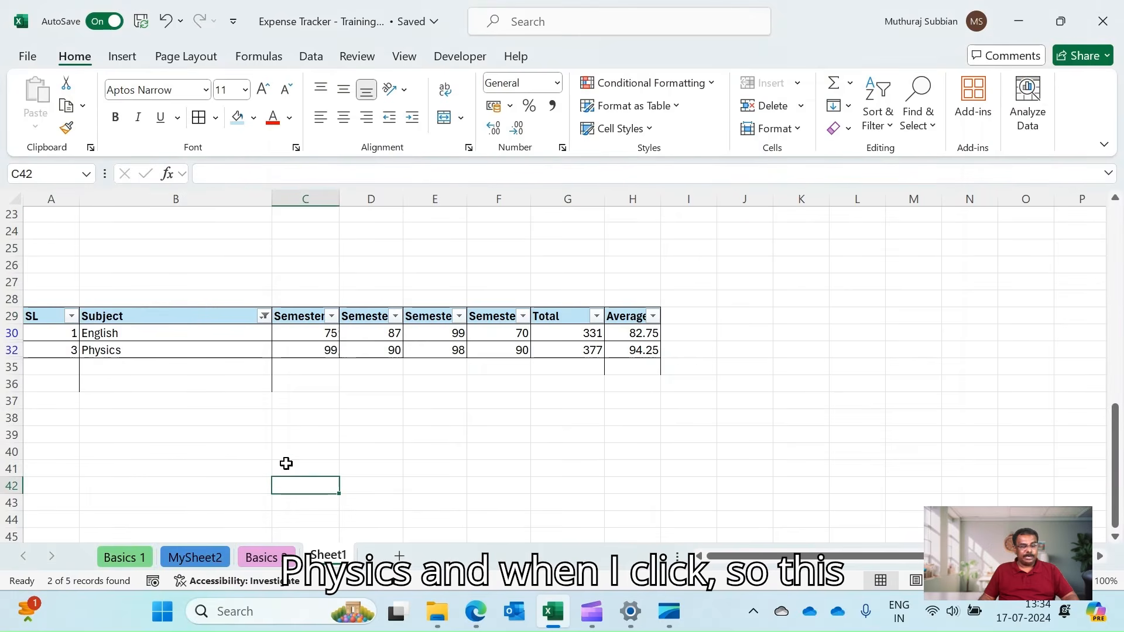
click(61, 342)
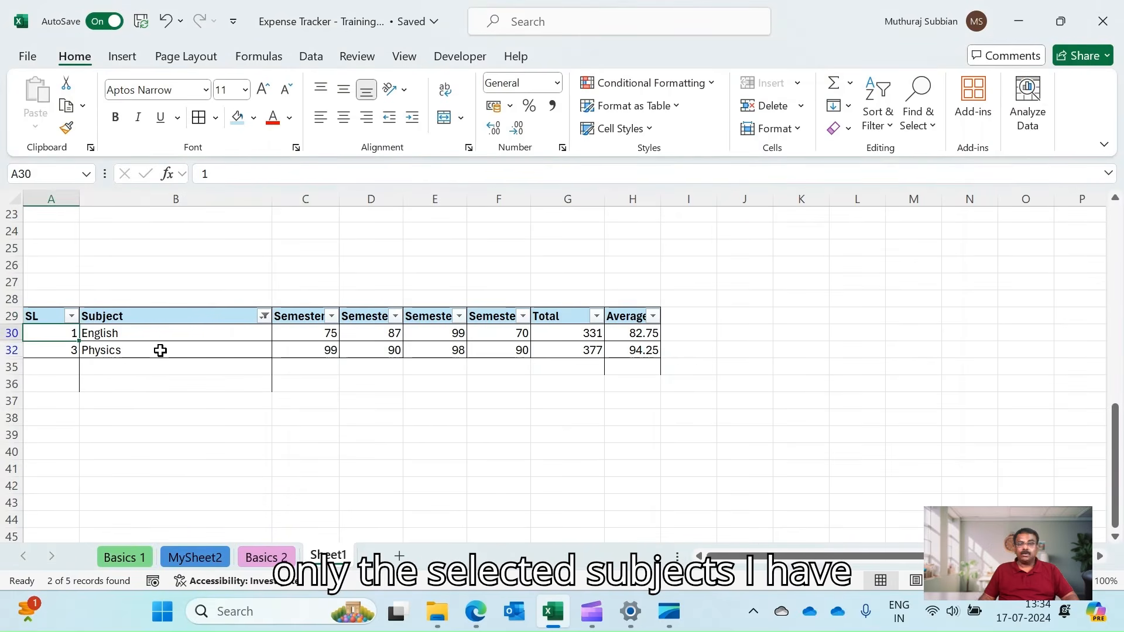
Step: Reselect all subjects in the Subject column filter to restore every row of the marks table
click(265, 317)
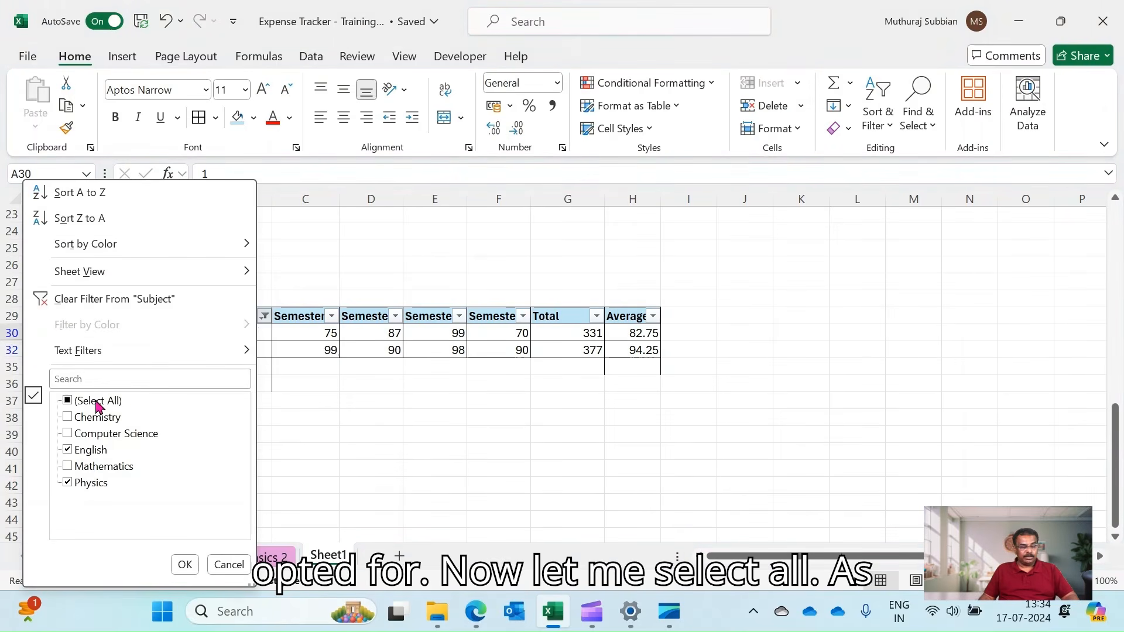
click(97, 403)
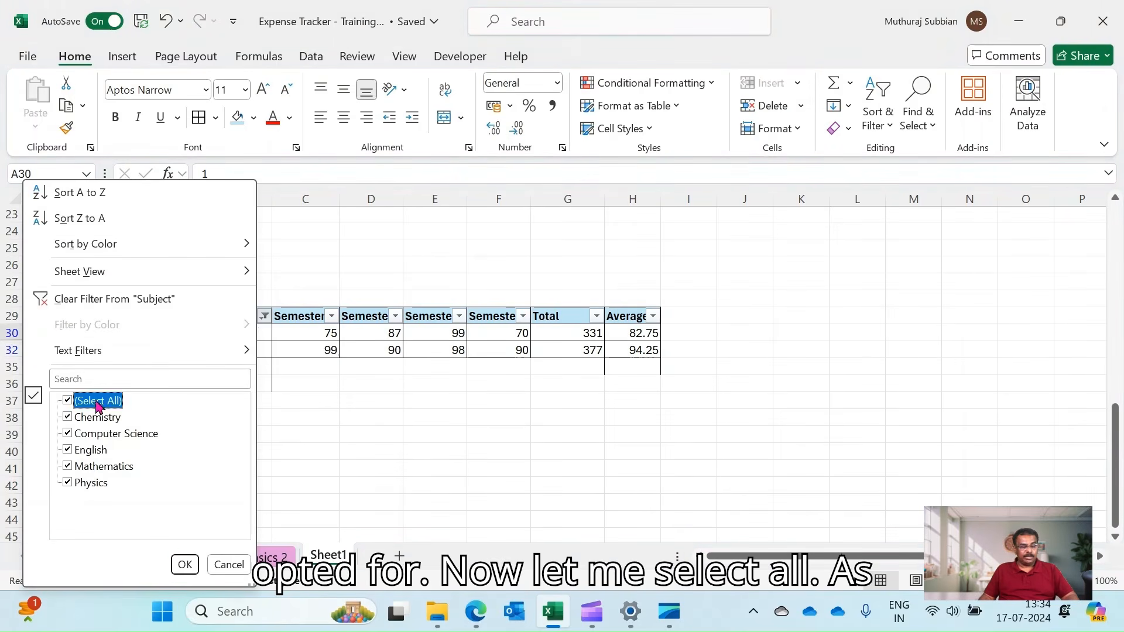
click(185, 566)
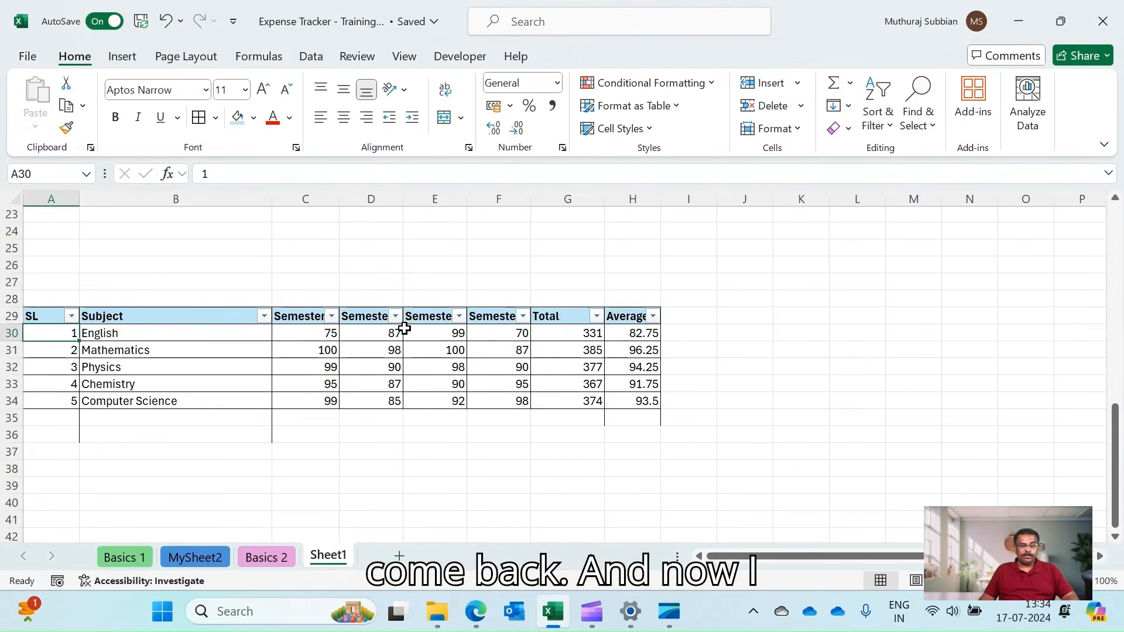
click(332, 317)
click(507, 456)
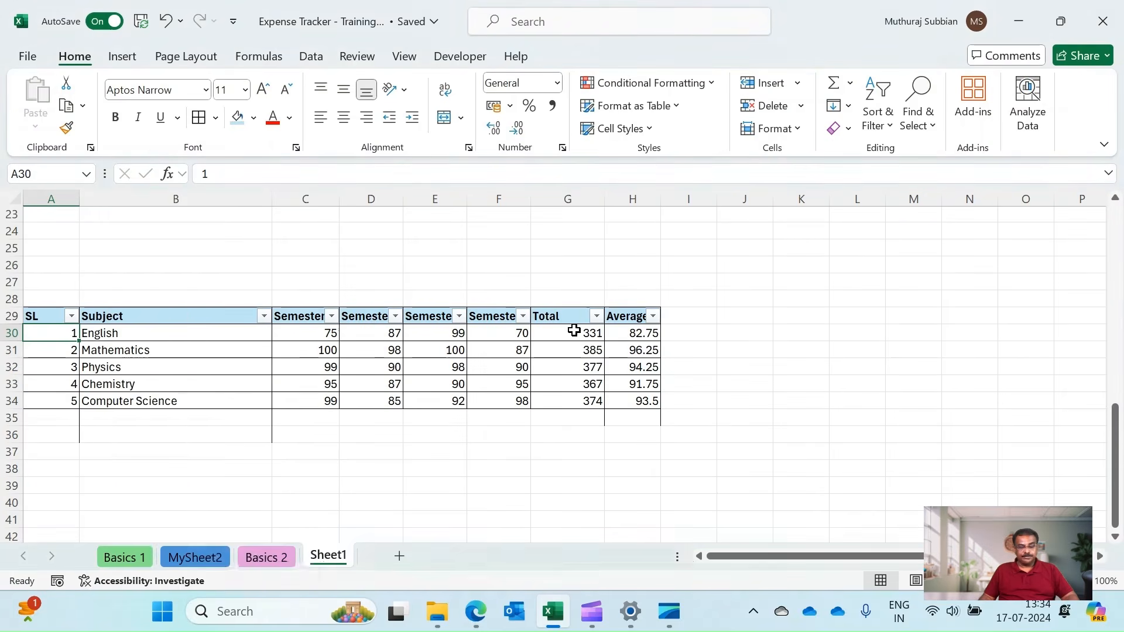
Step: Apply a number filter to the Total column showing only rows where the total is greater than 350
click(597, 317)
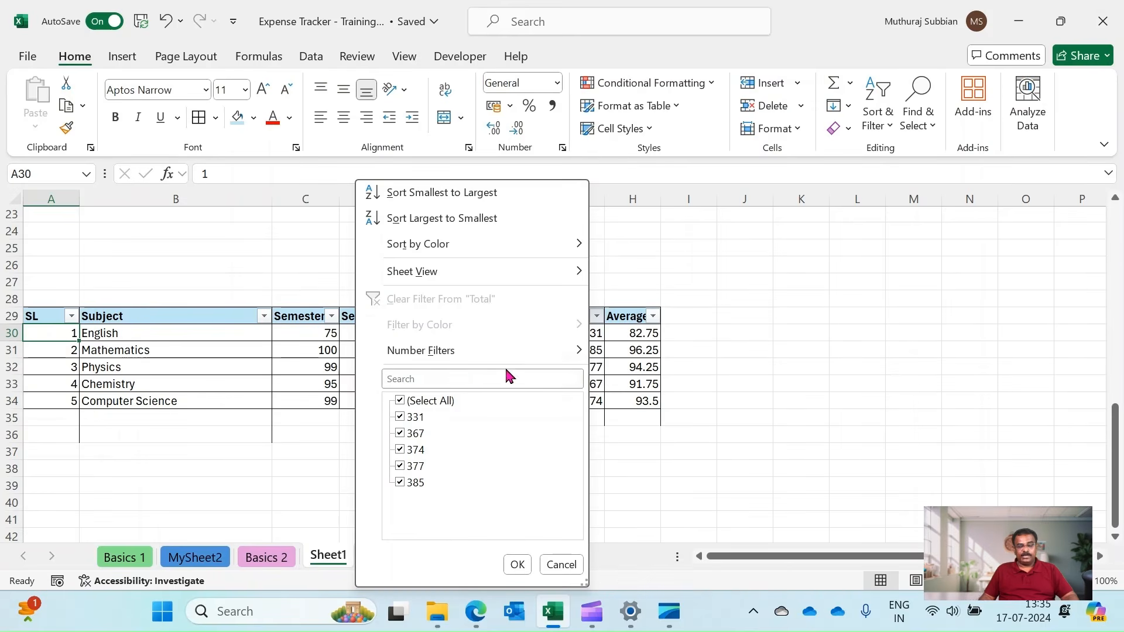
mouse_move(480, 357)
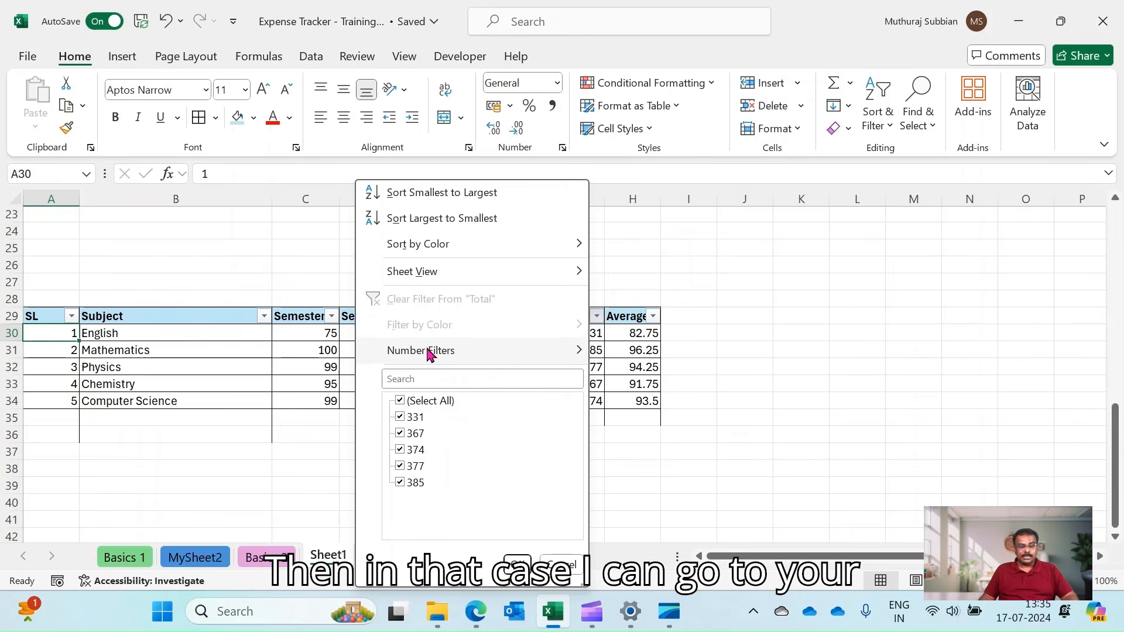
click(430, 354)
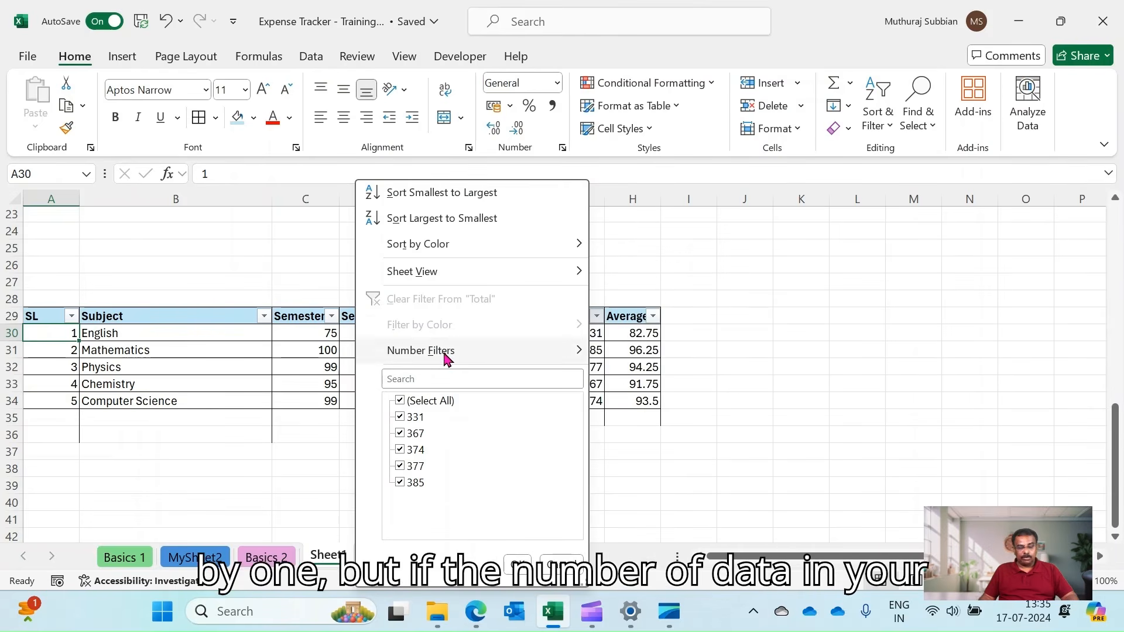
mouse_move(443, 357)
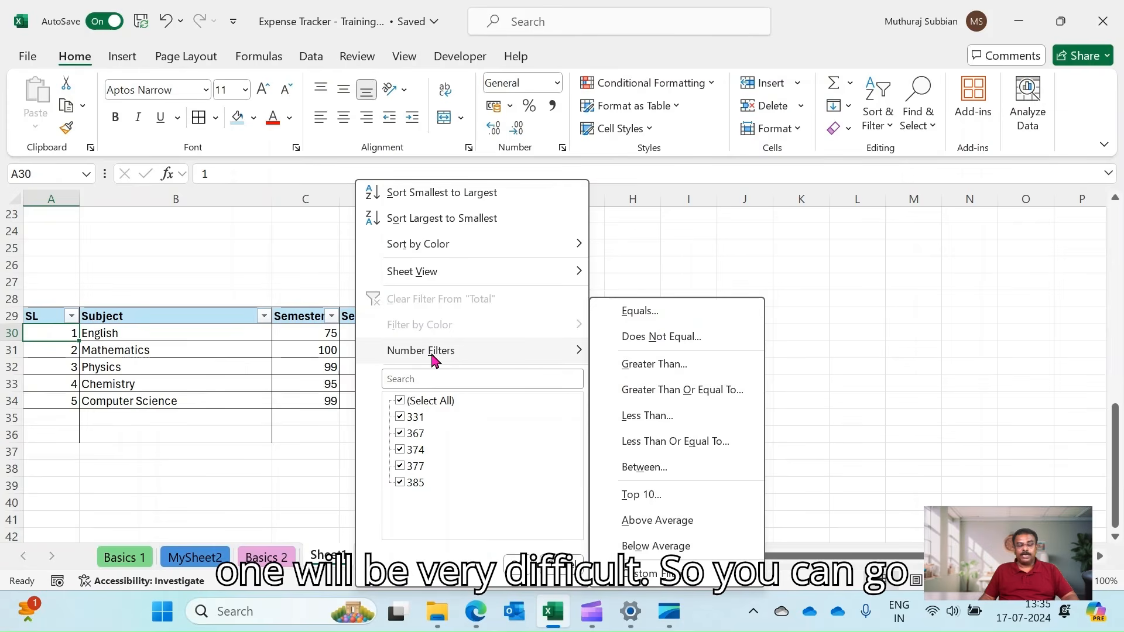
click(644, 367)
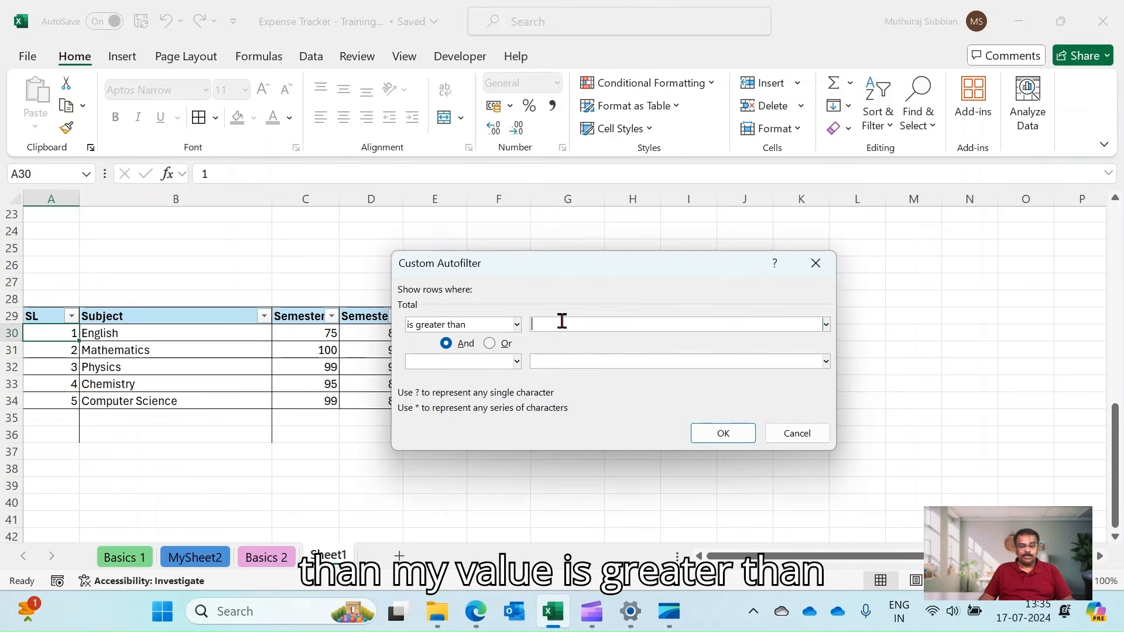
click(562, 322)
text(350)
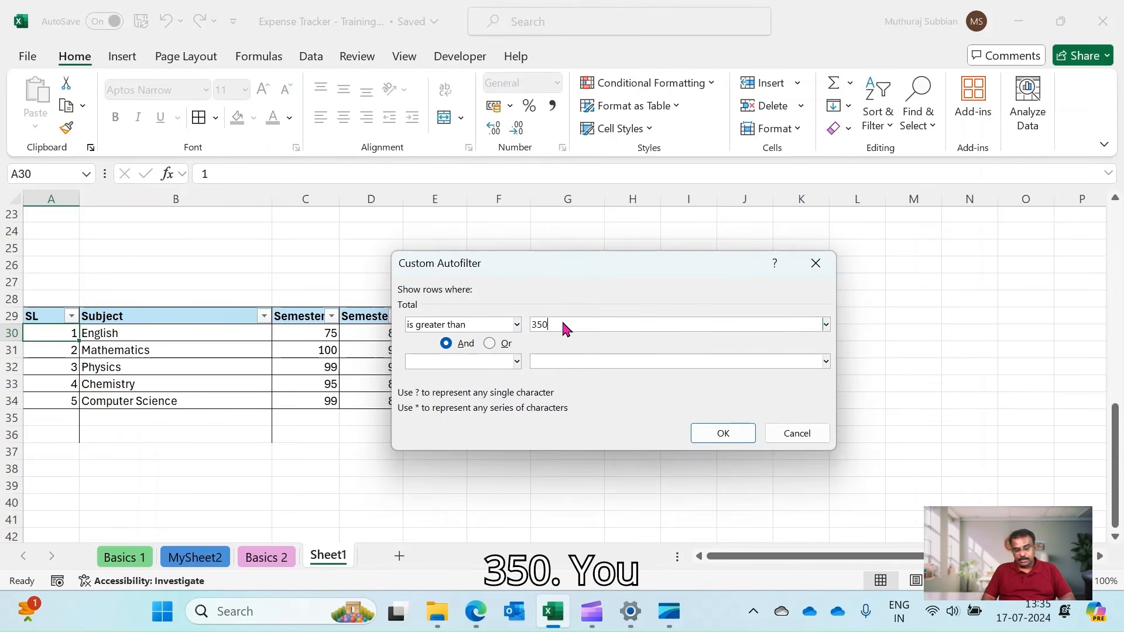
click(712, 433)
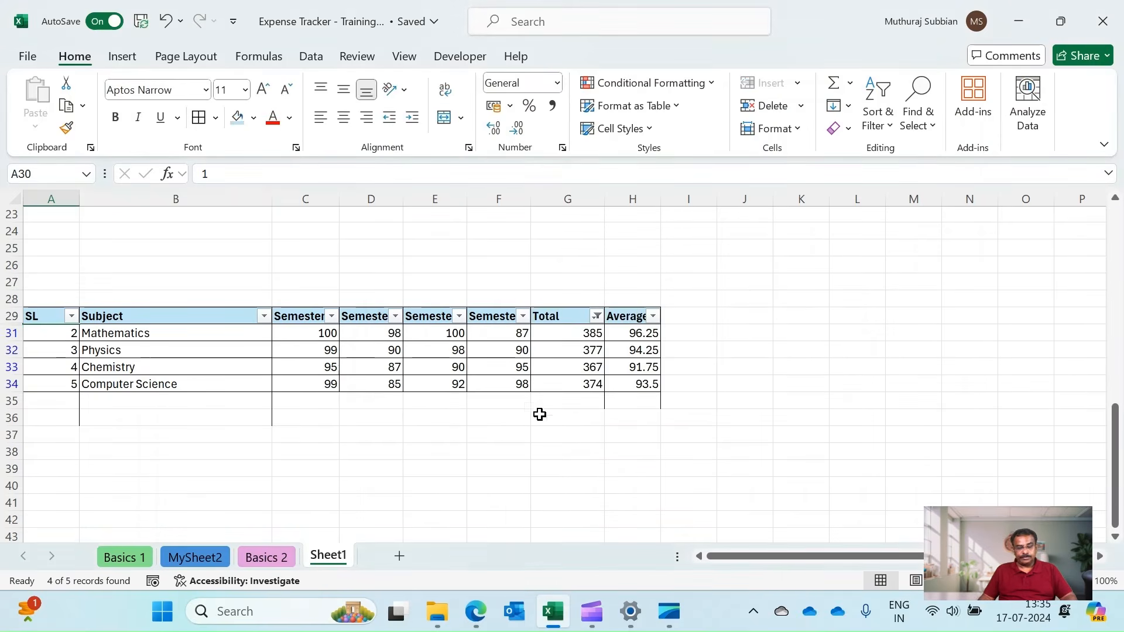
Step: Examine the Total values of the filtered rows against the 350 limit
click(571, 351)
key(Up)
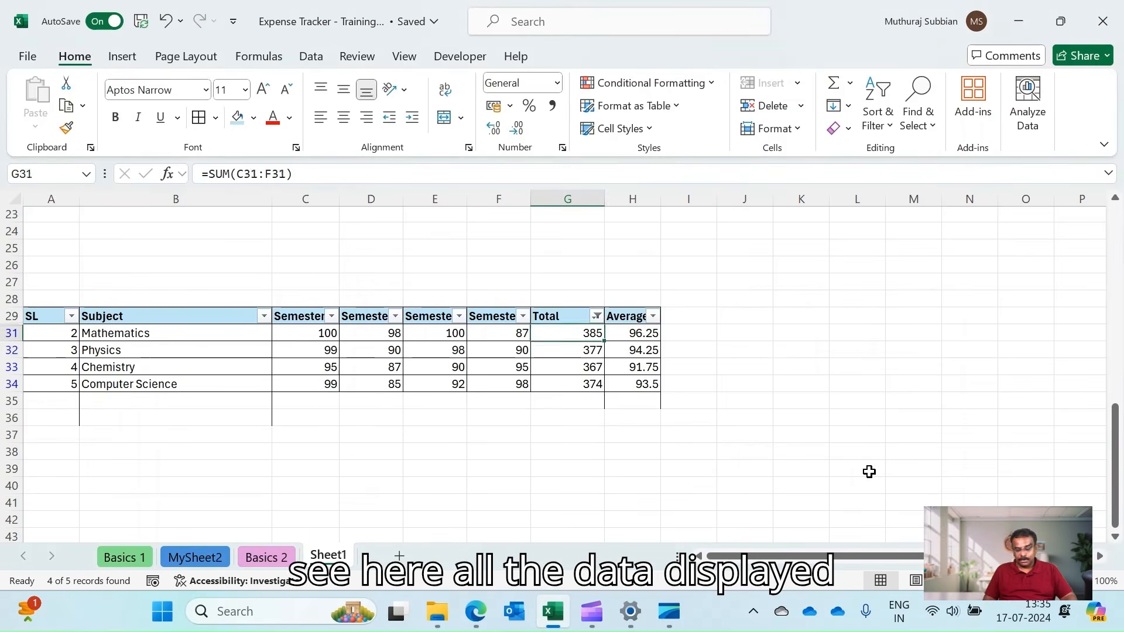
key(Down)
key(Down)
key(Down)
key(Up)
key(Up)
key(Up)
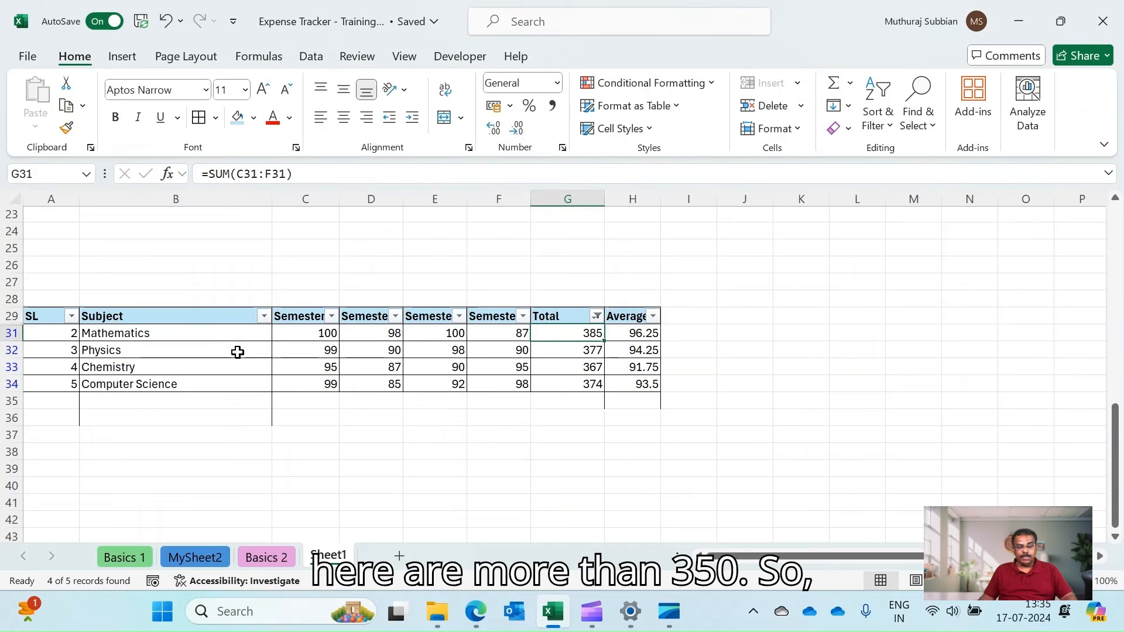
click(179, 330)
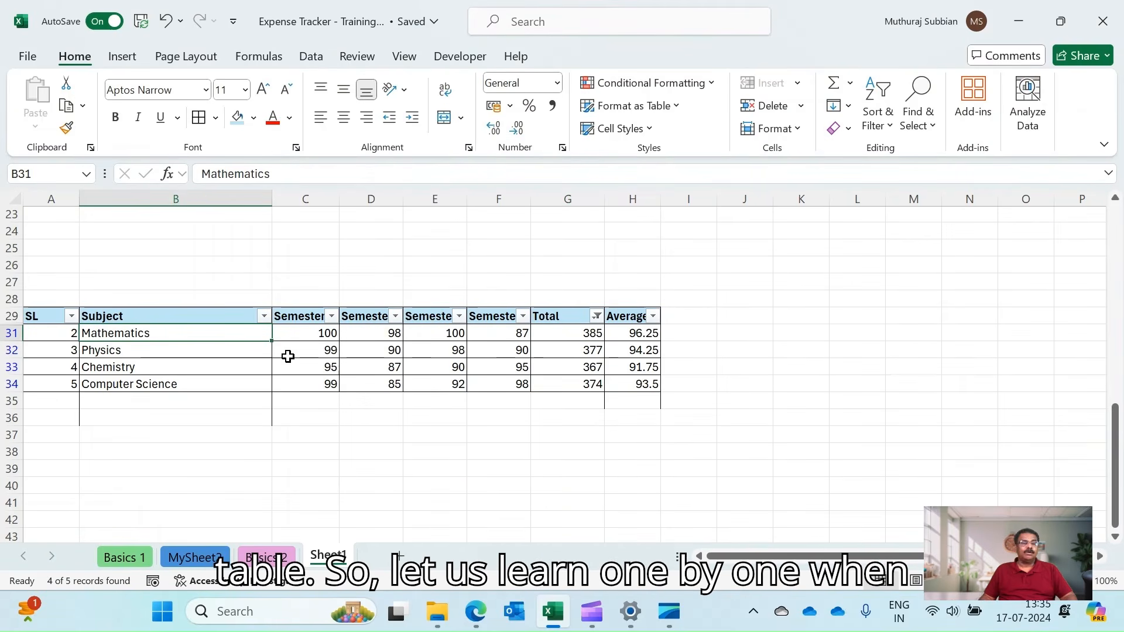
click(215, 362)
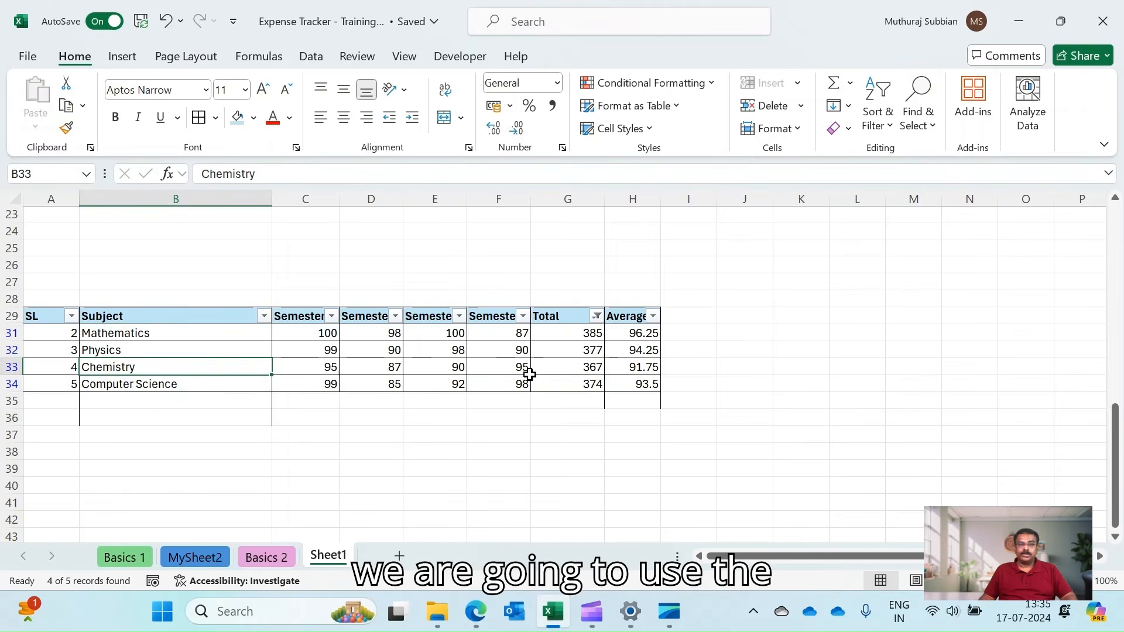
click(548, 370)
click(644, 375)
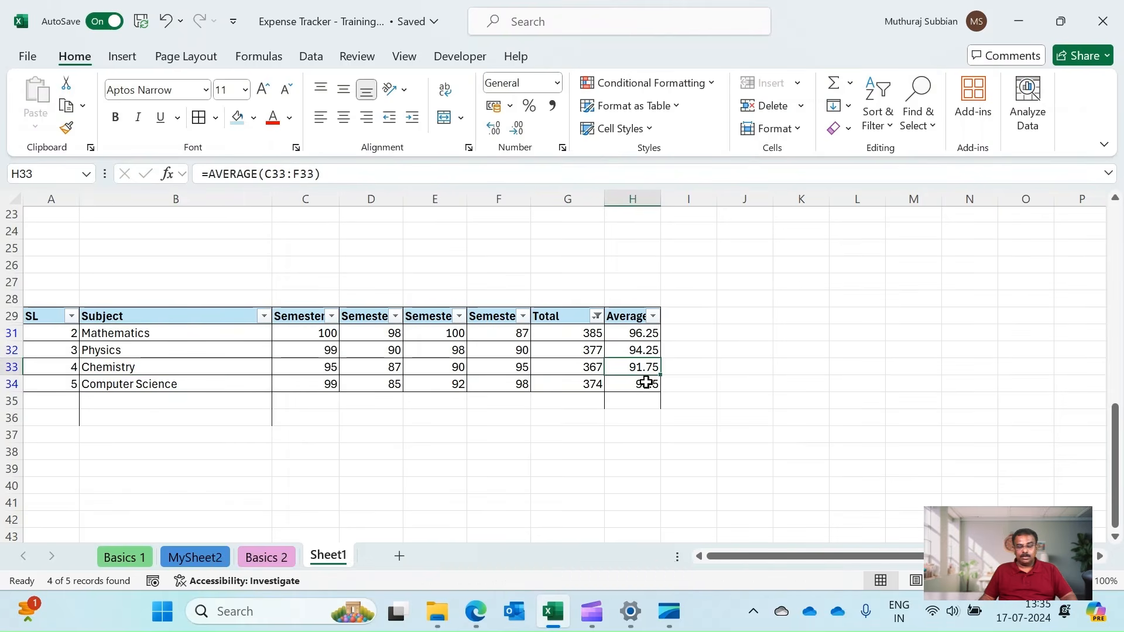
click(644, 381)
click(489, 369)
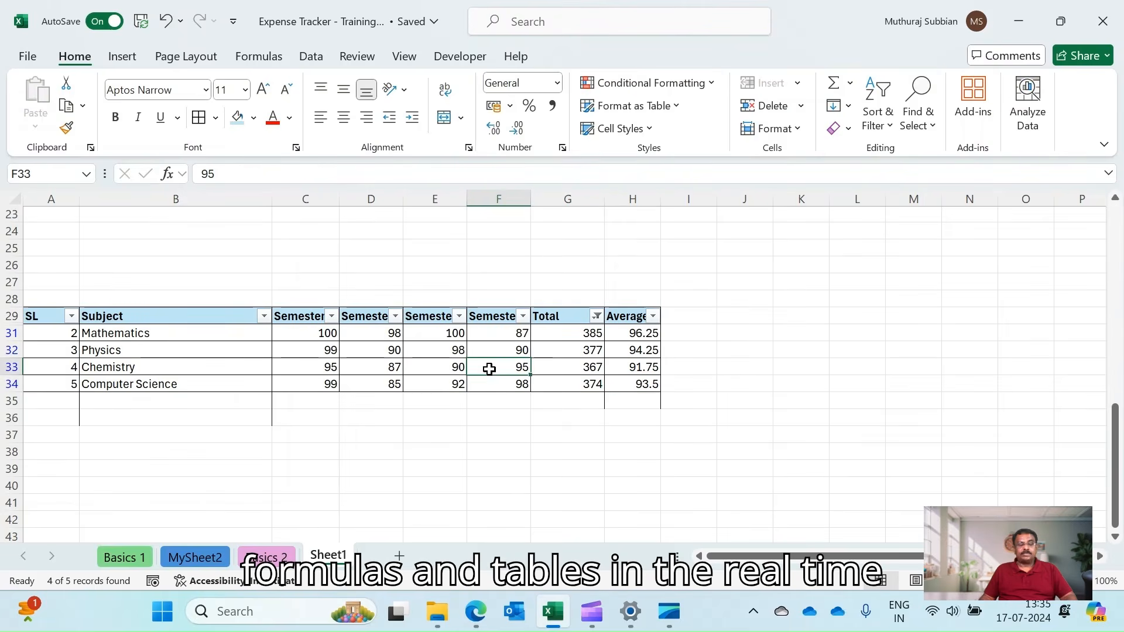
click(393, 369)
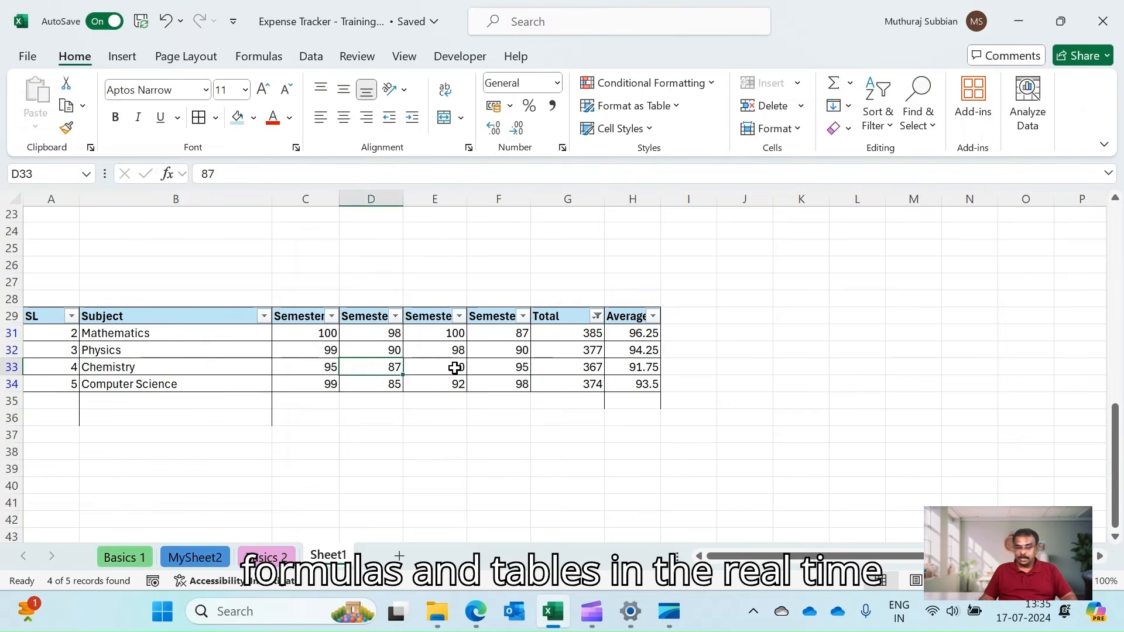
Step: Reselect all values in the Total column filter to restore every subject row
click(596, 316)
click(411, 401)
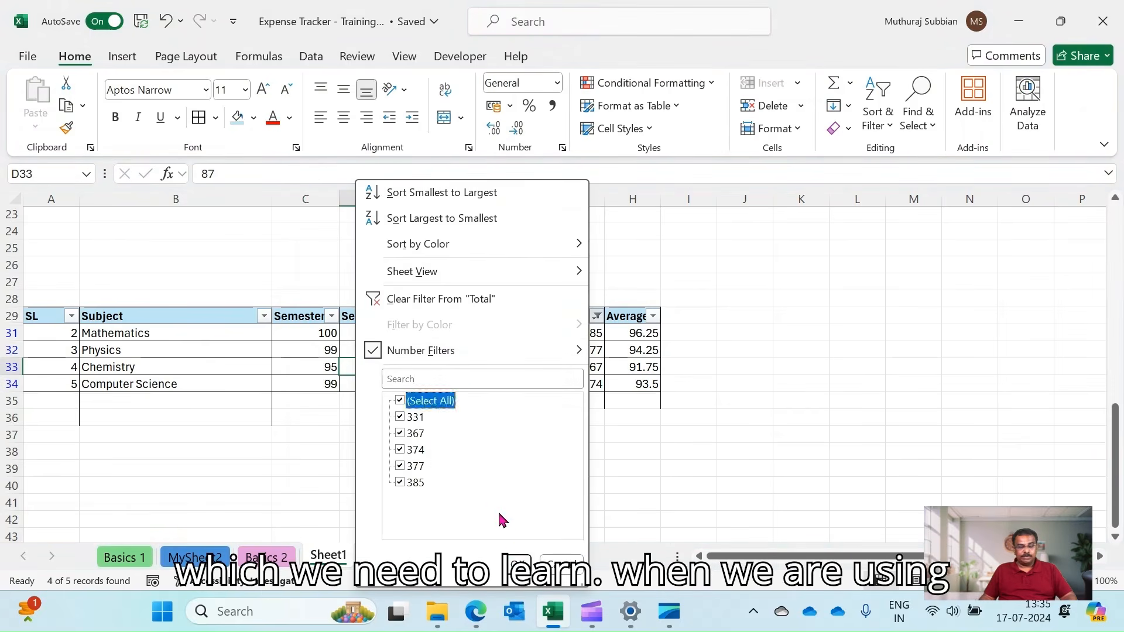
click(519, 564)
click(772, 425)
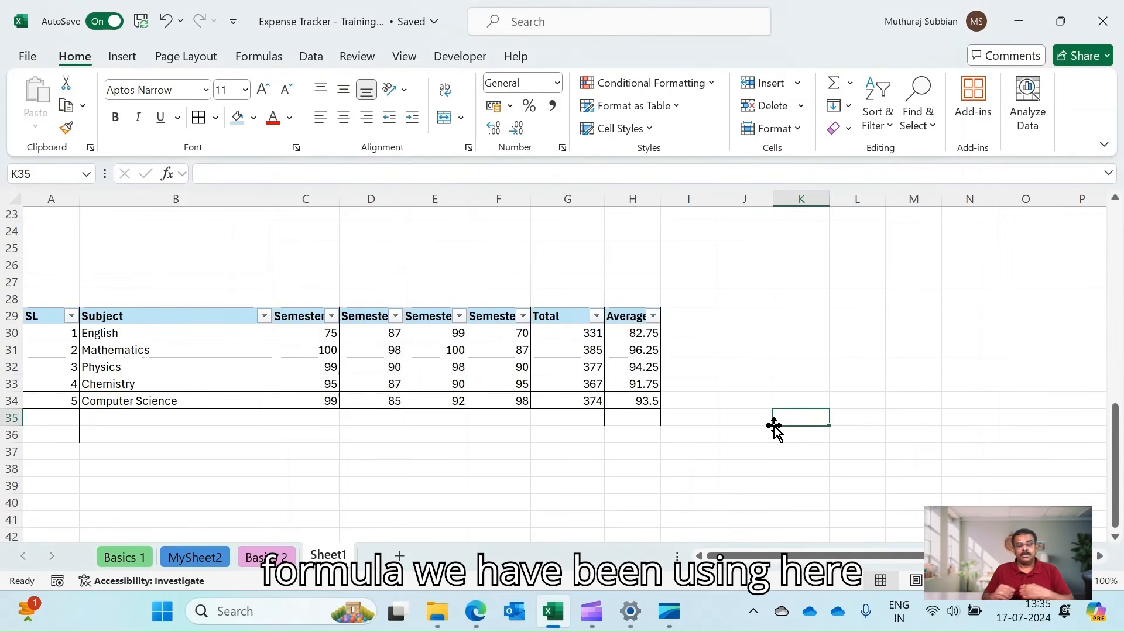
click(732, 316)
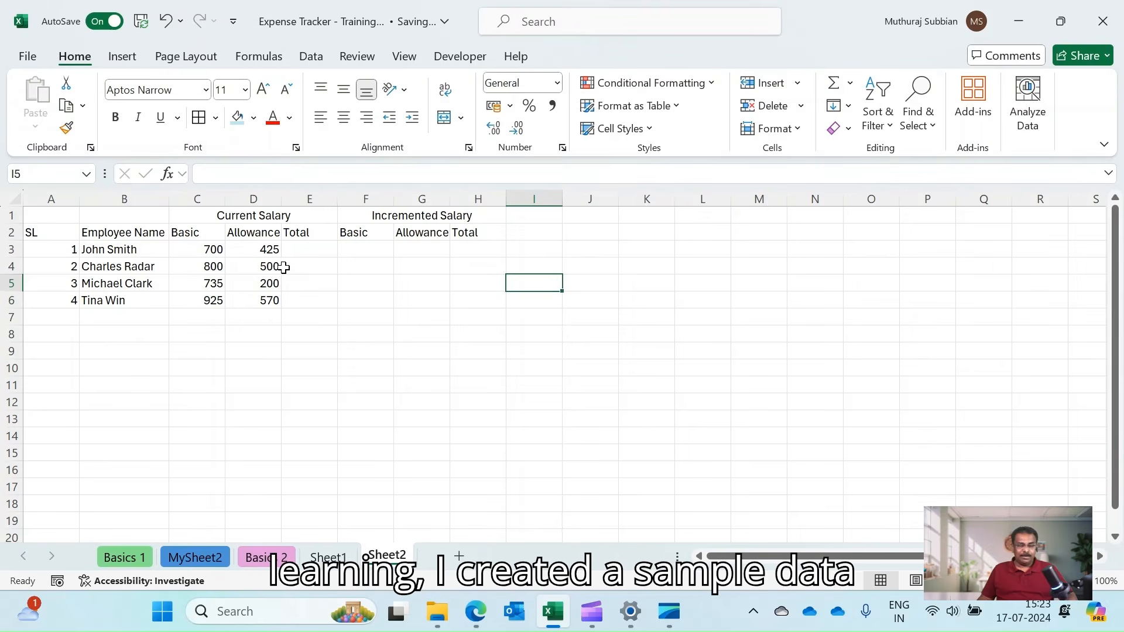
Step: Examine the employee names and their current Basic and Allowance amounts in the Sheet2 salary table
click(118, 246)
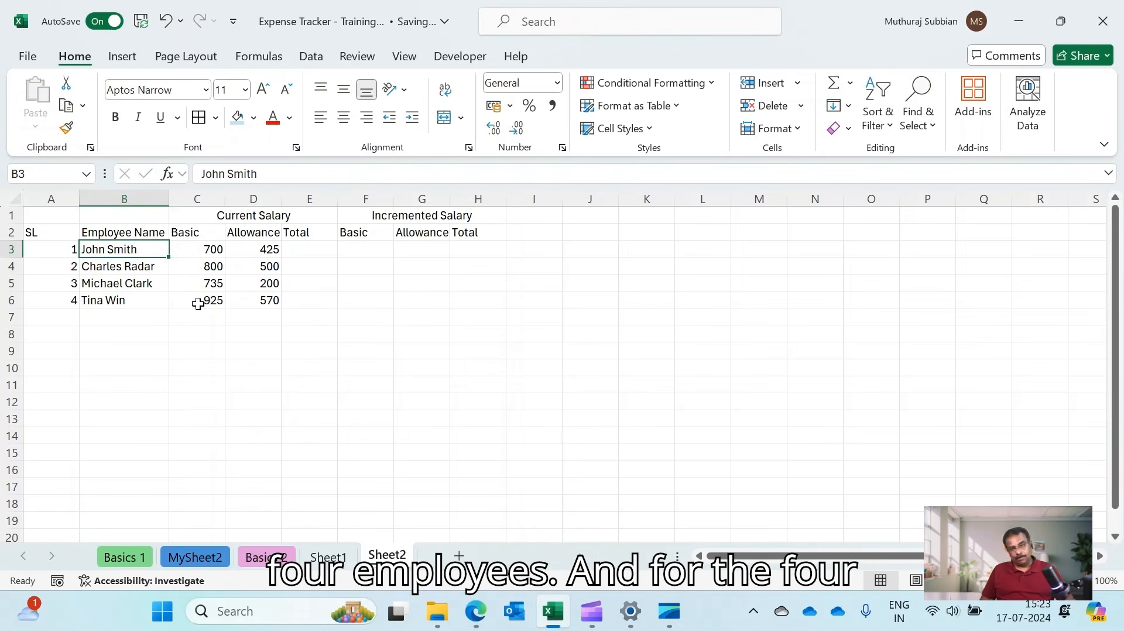
click(203, 237)
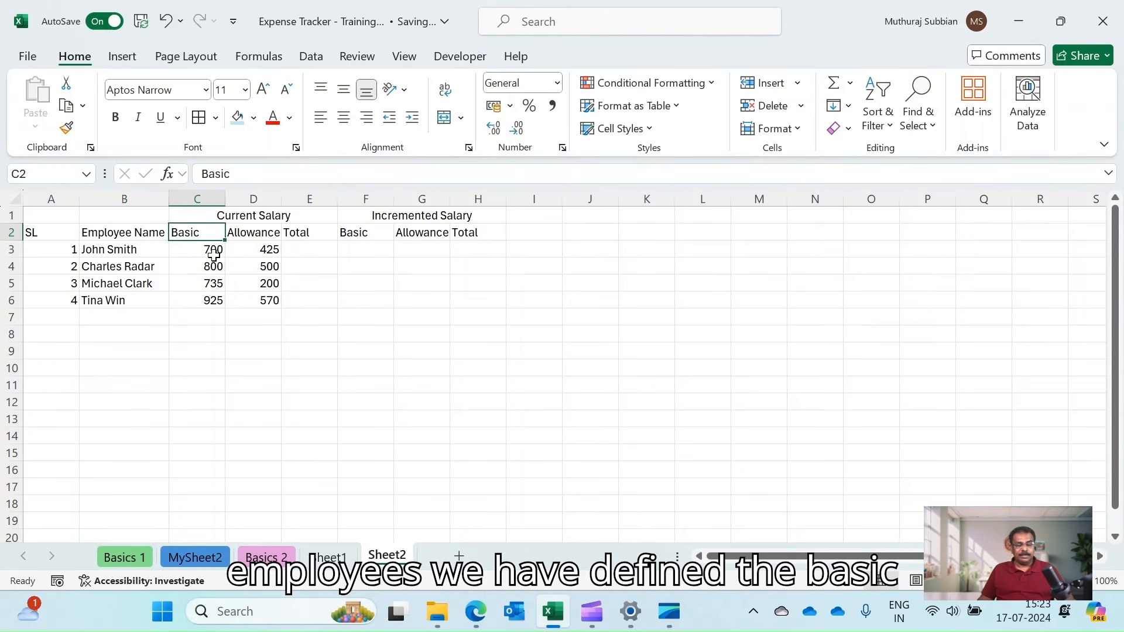
click(213, 251)
click(255, 234)
click(255, 257)
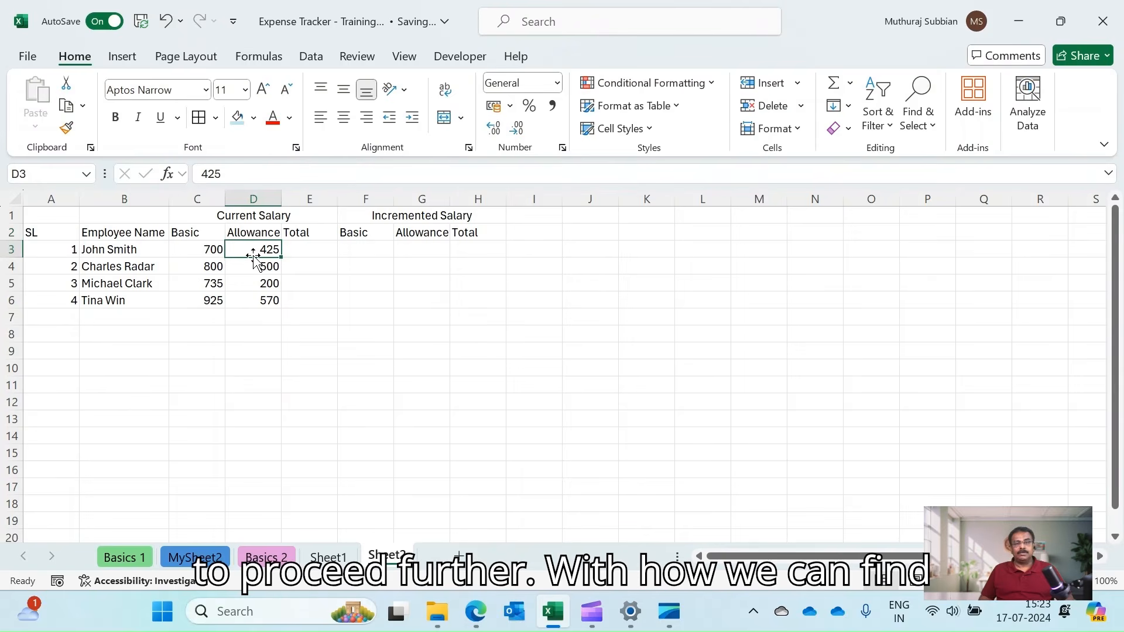
click(262, 299)
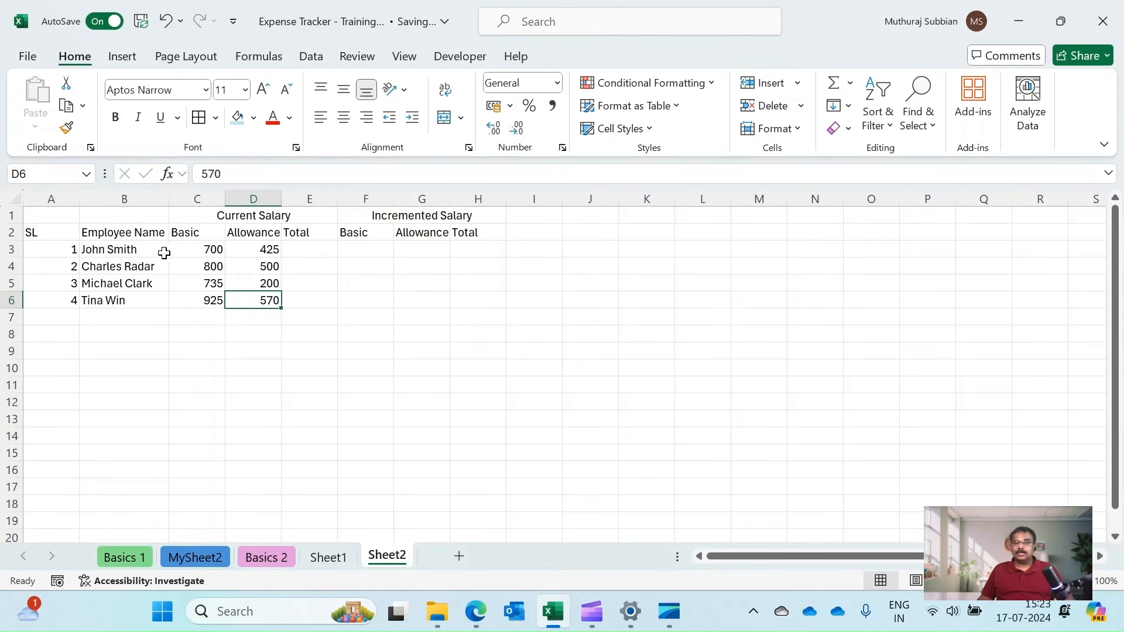
click(140, 251)
Step: Calculate the first employee's current salary total in E3 with the formula =C3+D3
click(305, 247)
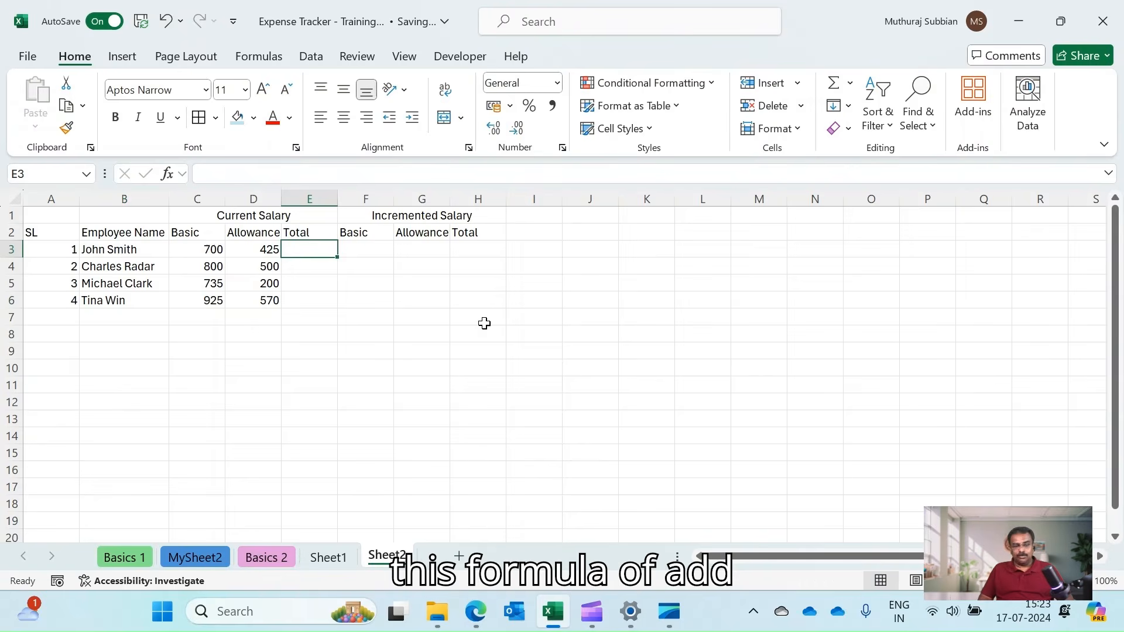
text(=)
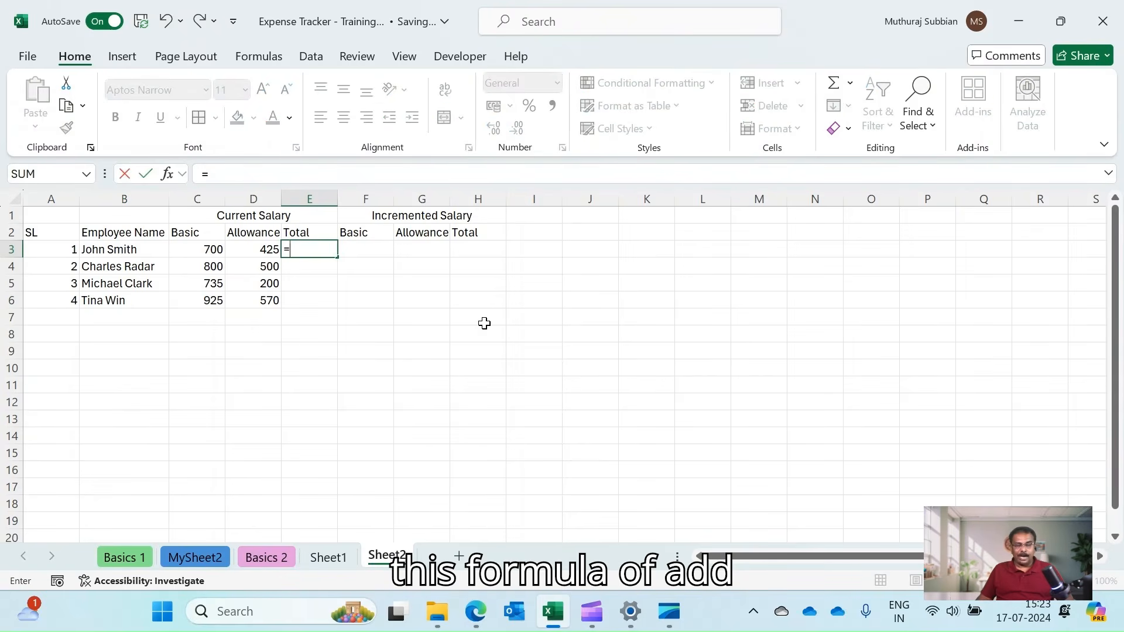
click(211, 250)
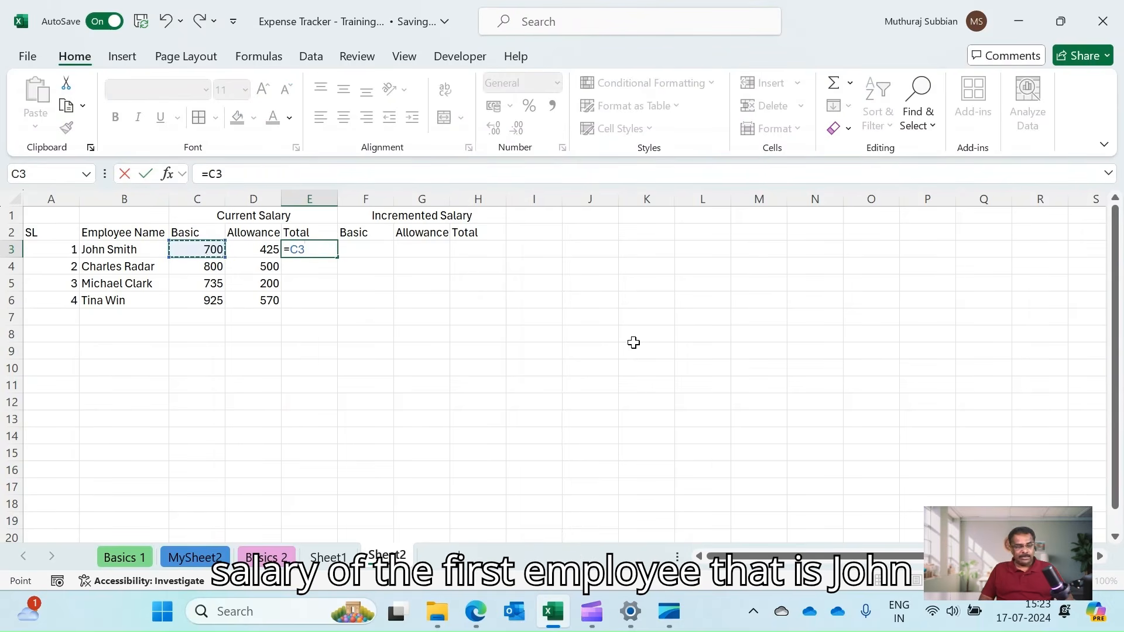
text(+)
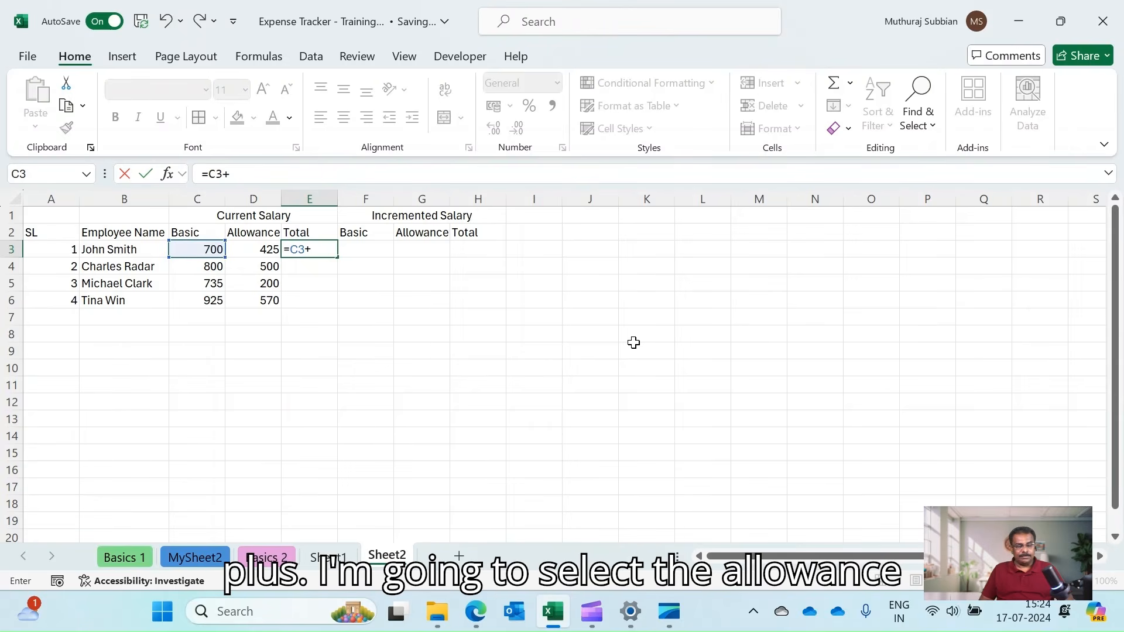
click(250, 247)
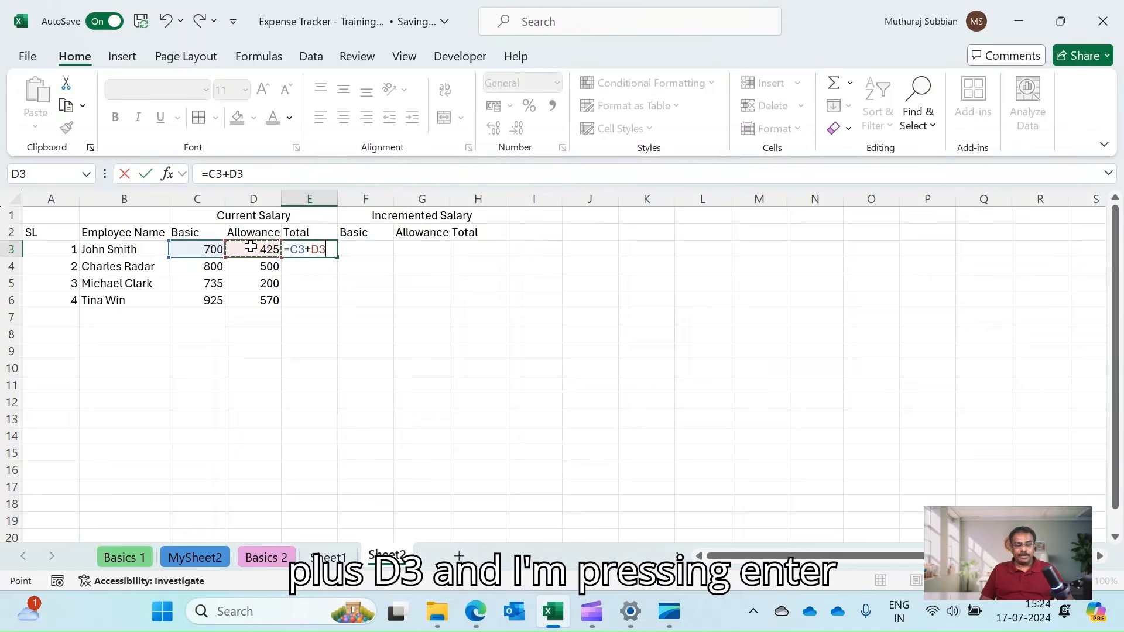
key(Return)
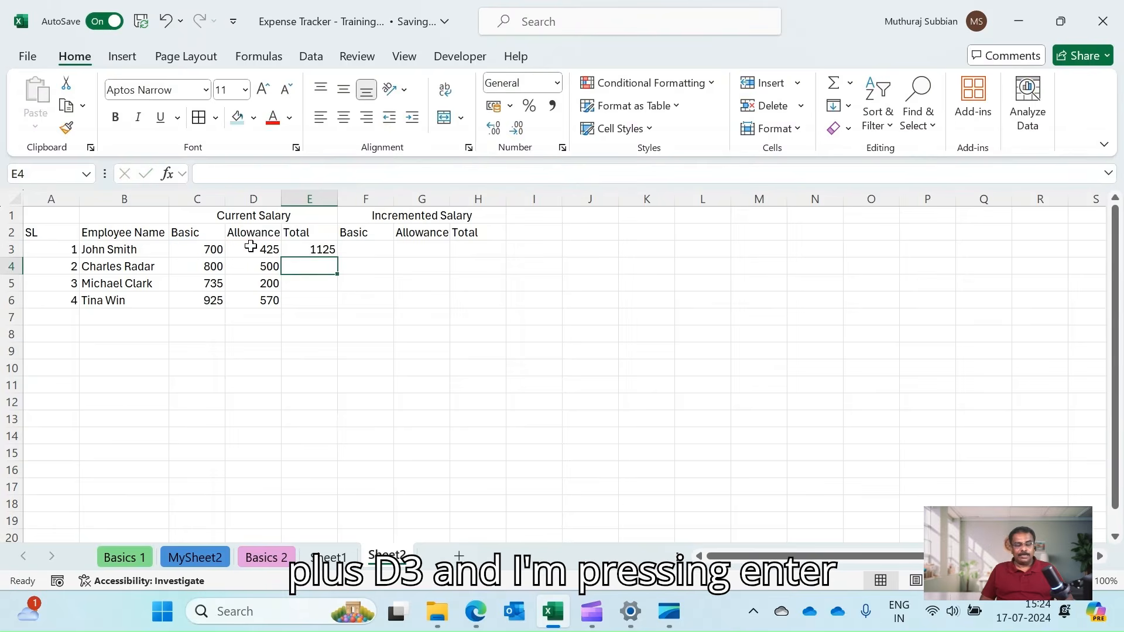
Step: Copy the total formula from E3 down to E6 for the remaining employees
click(305, 248)
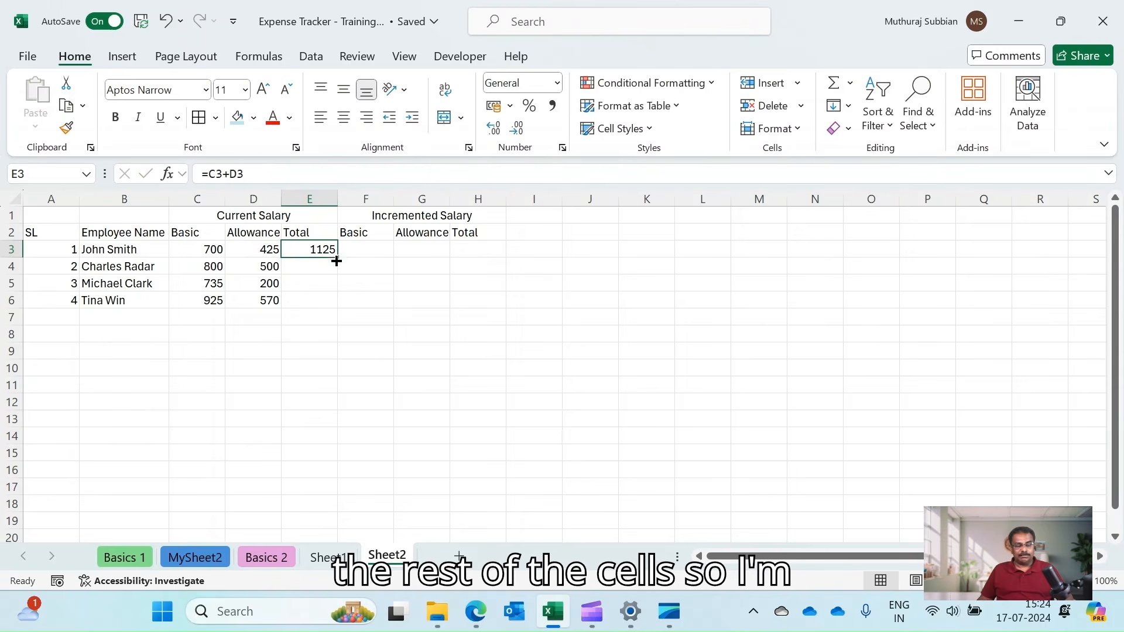
drag(336, 258, 337, 305)
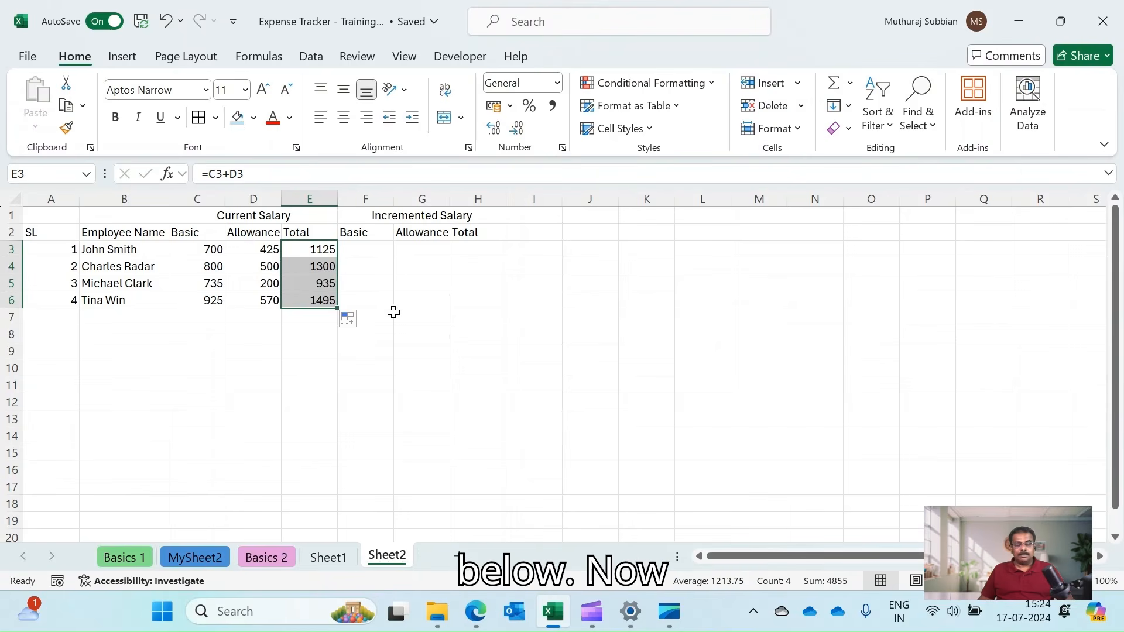
click(387, 287)
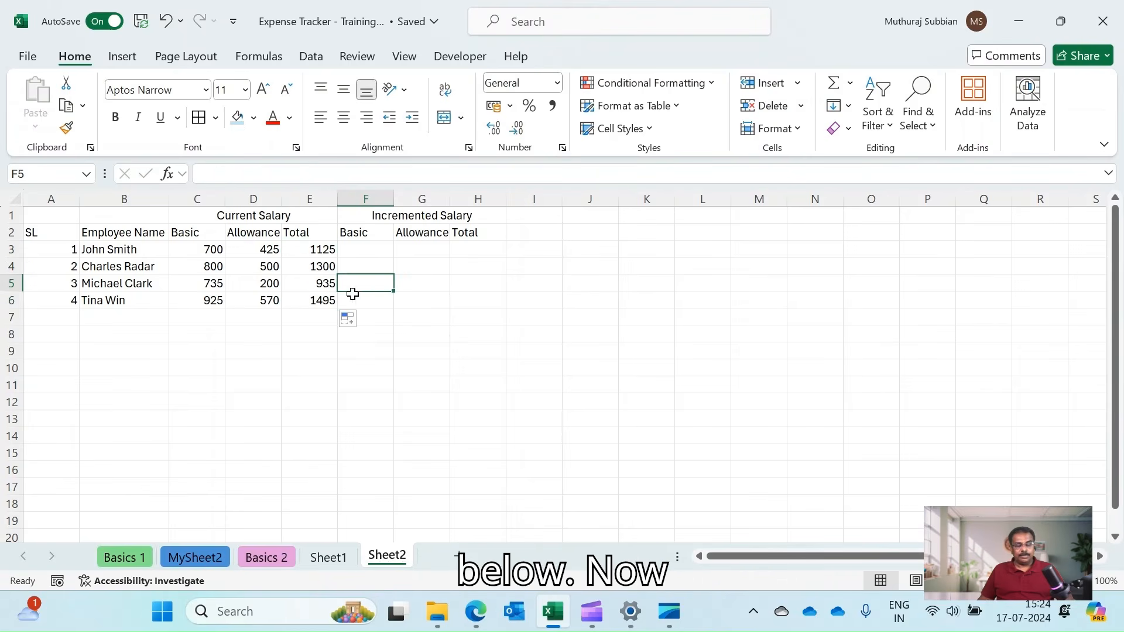
click(314, 248)
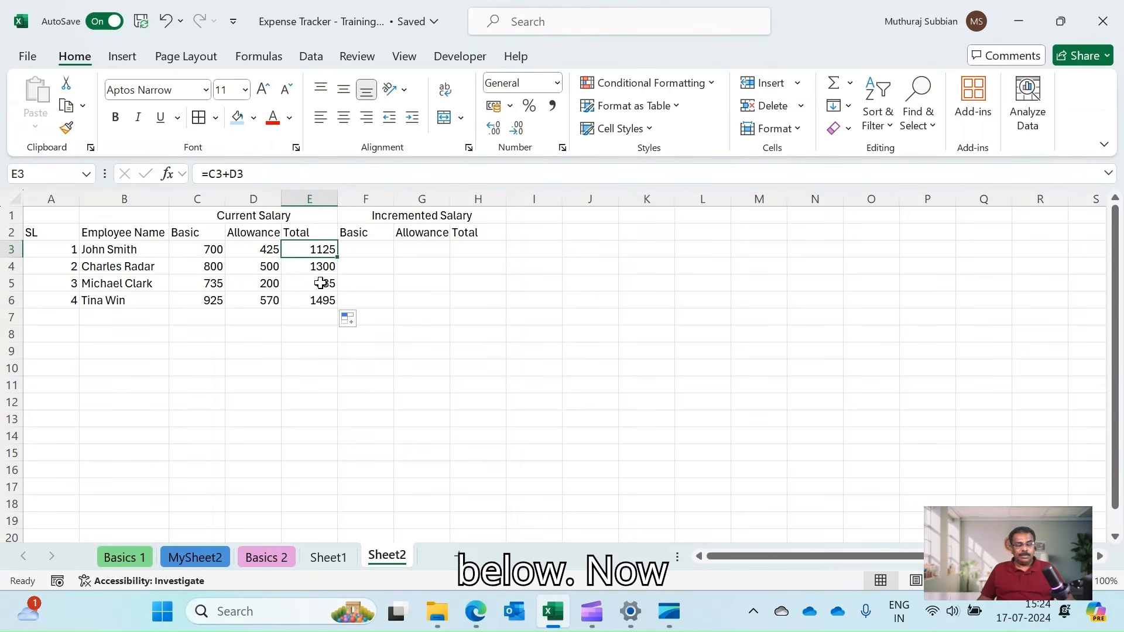
Step: Add borders to all cells of the salary table A1:H6 and fill its two header rows with light blue
click(52, 219)
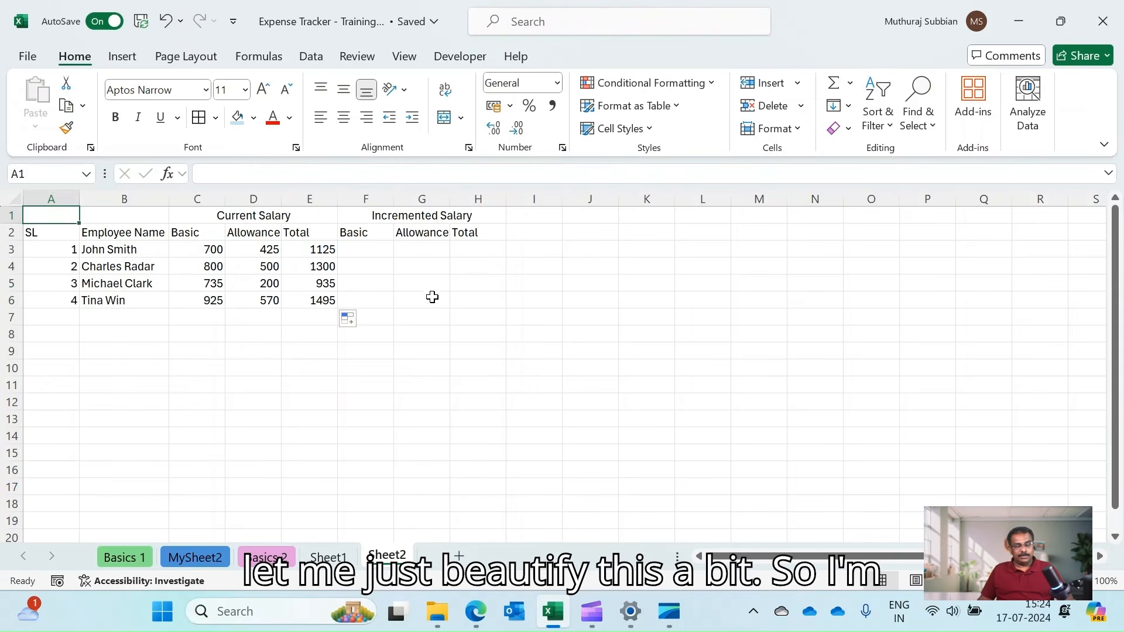
shift+click(459, 300)
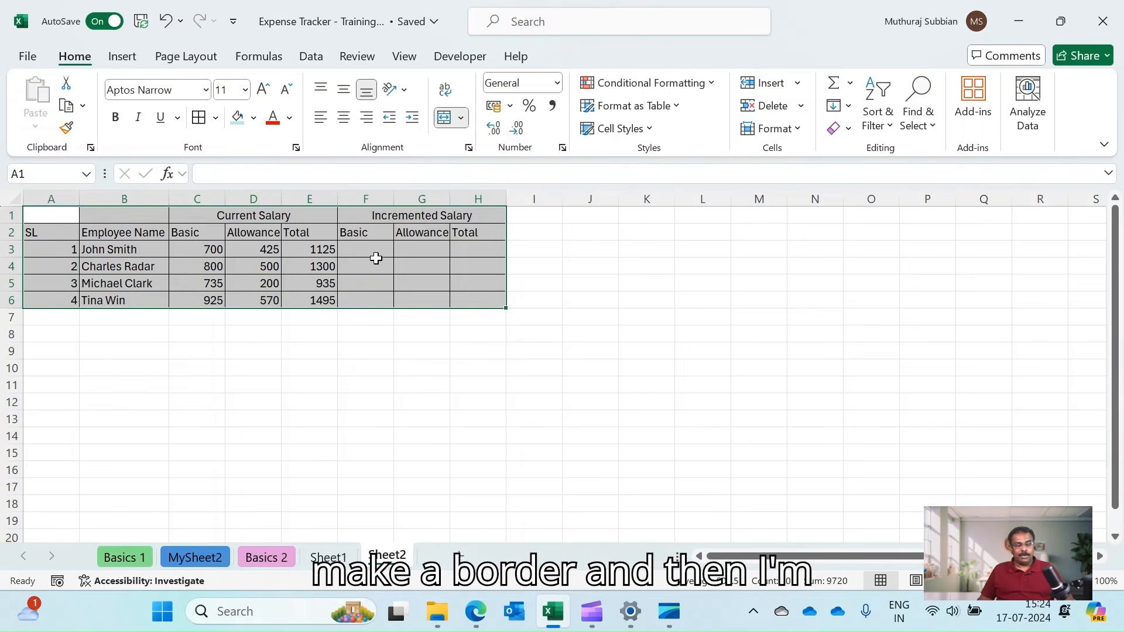
click(75, 216)
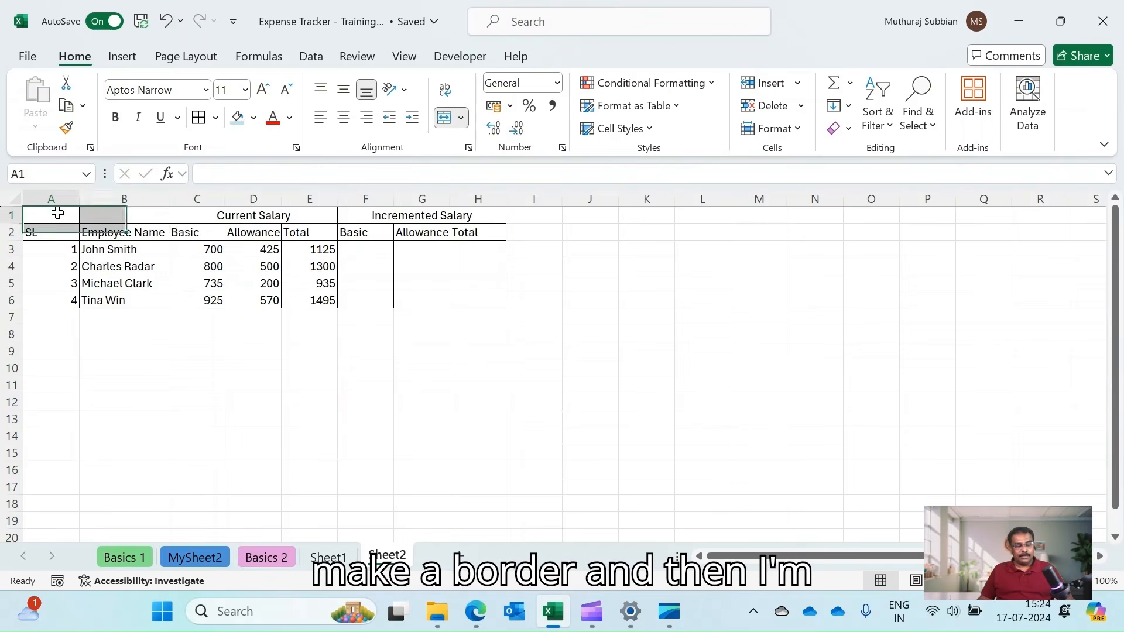
shift+click(474, 232)
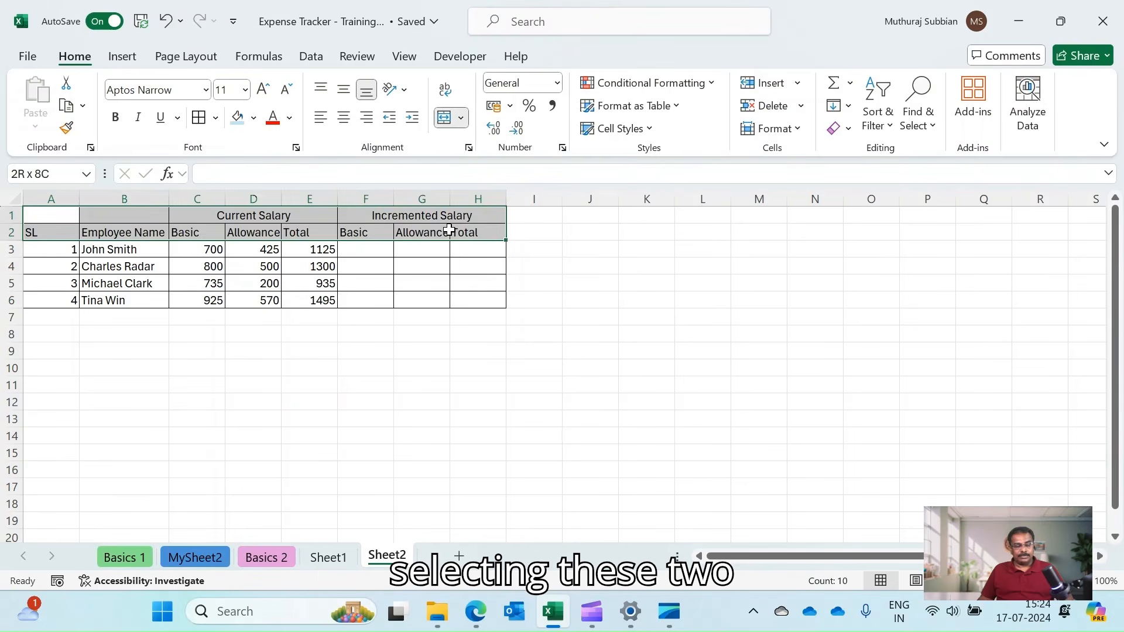
click(254, 119)
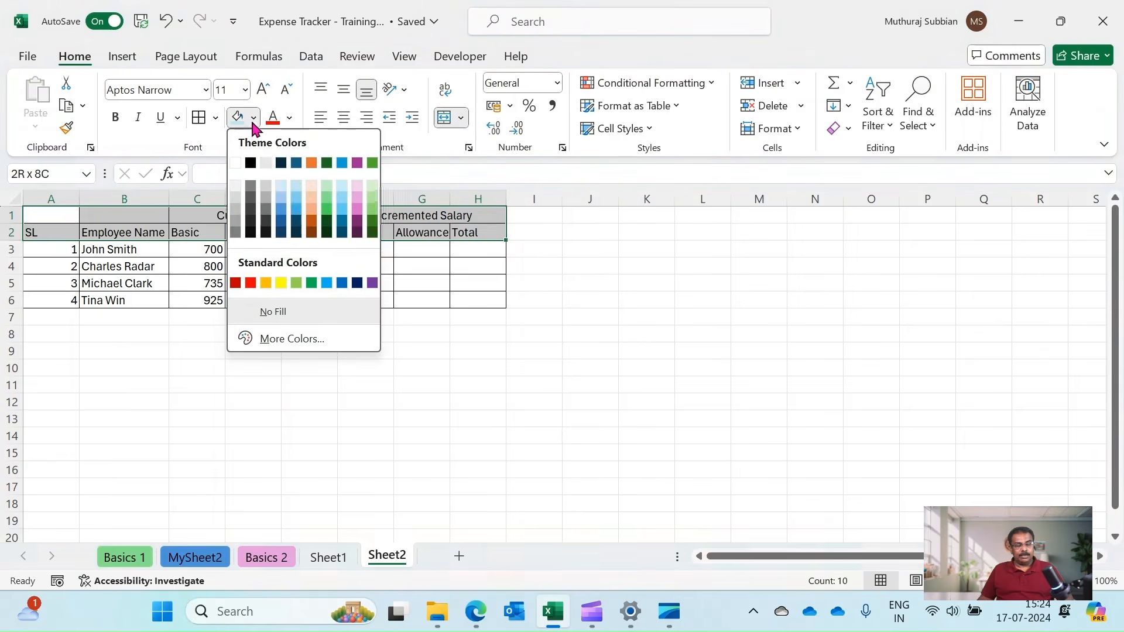
click(281, 196)
click(622, 275)
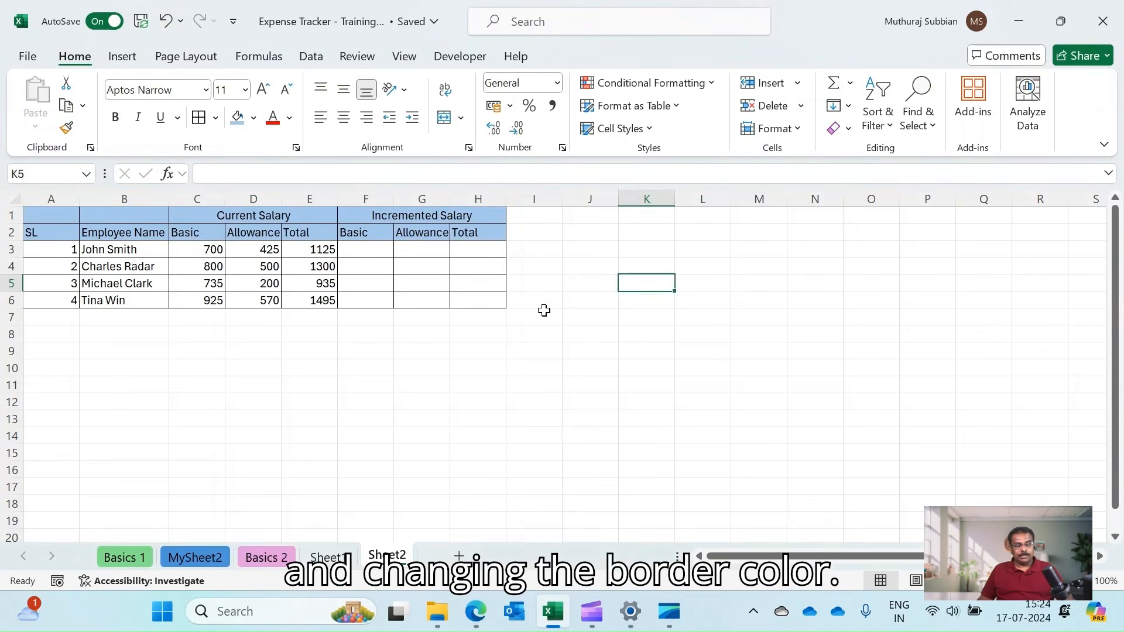
Step: Fill the Current Salary heading and its Basic, Allowance and Total subheadings with light orange
click(190, 214)
shift+click(297, 234)
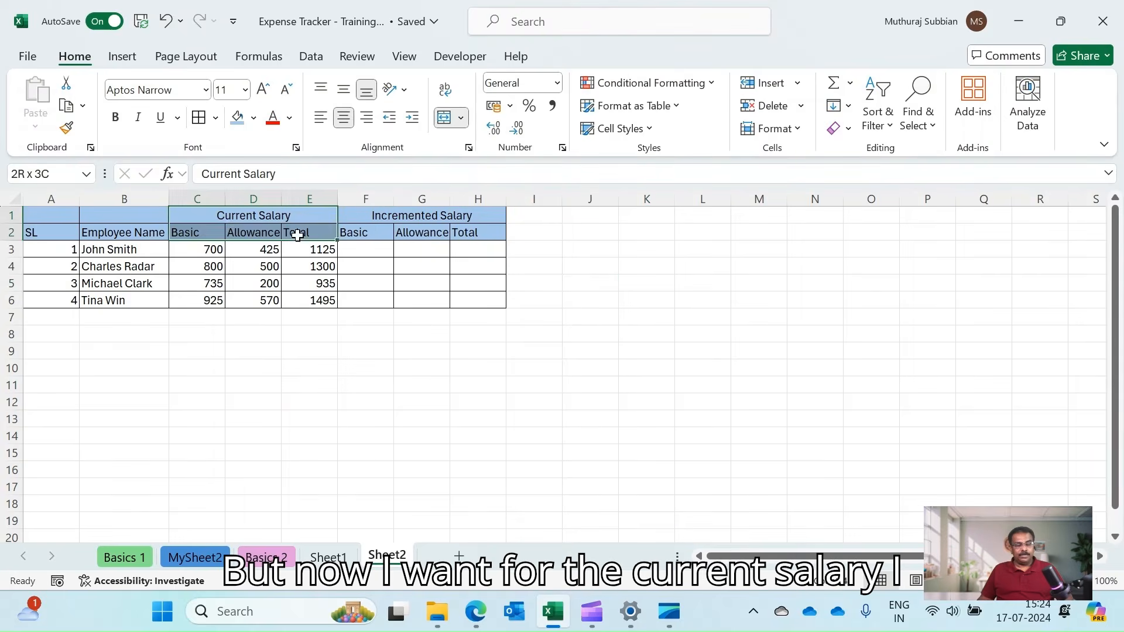
click(413, 220)
shift+click(475, 235)
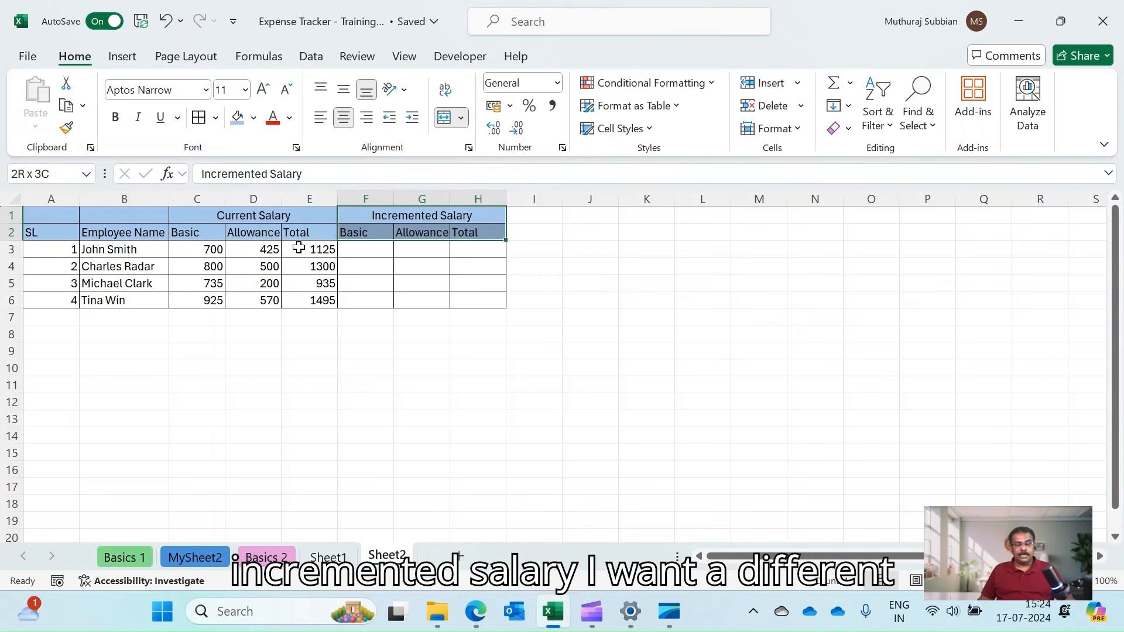
drag(226, 216, 230, 233)
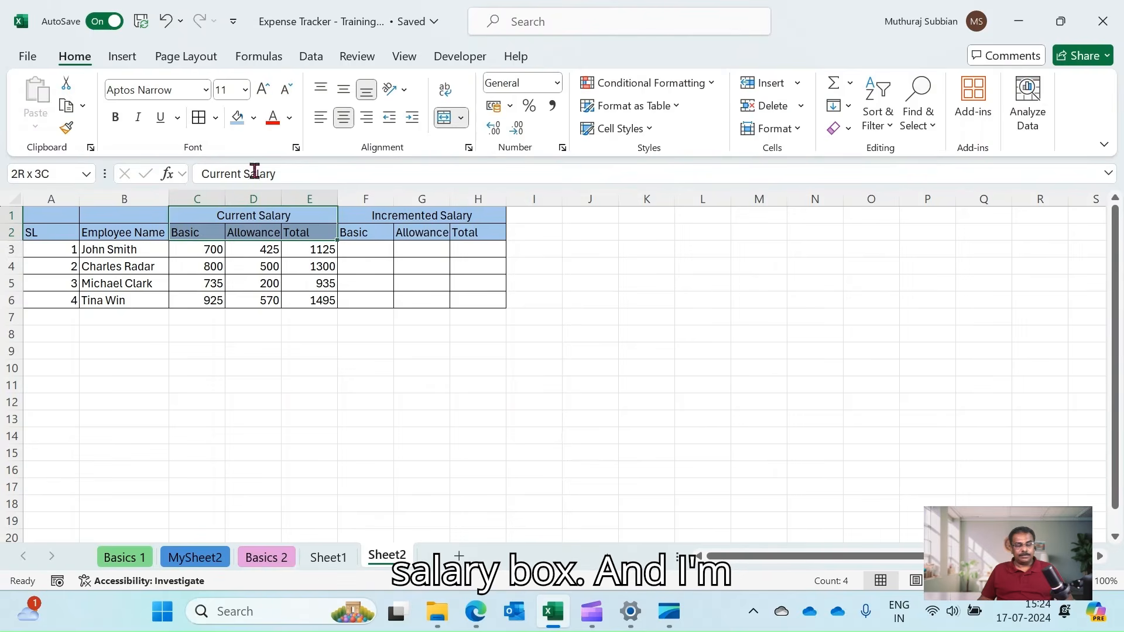
click(253, 117)
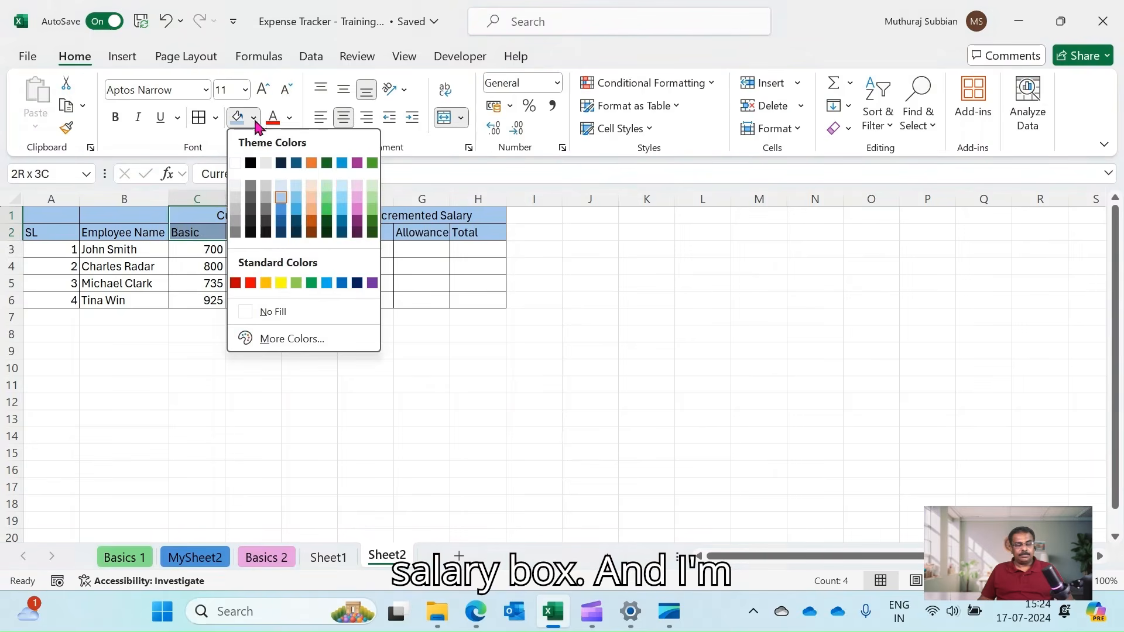
click(312, 197)
Step: Fill the Incremented Salary heading and its Basic, Allowance and Total subheadings with light green
drag(374, 218, 485, 230)
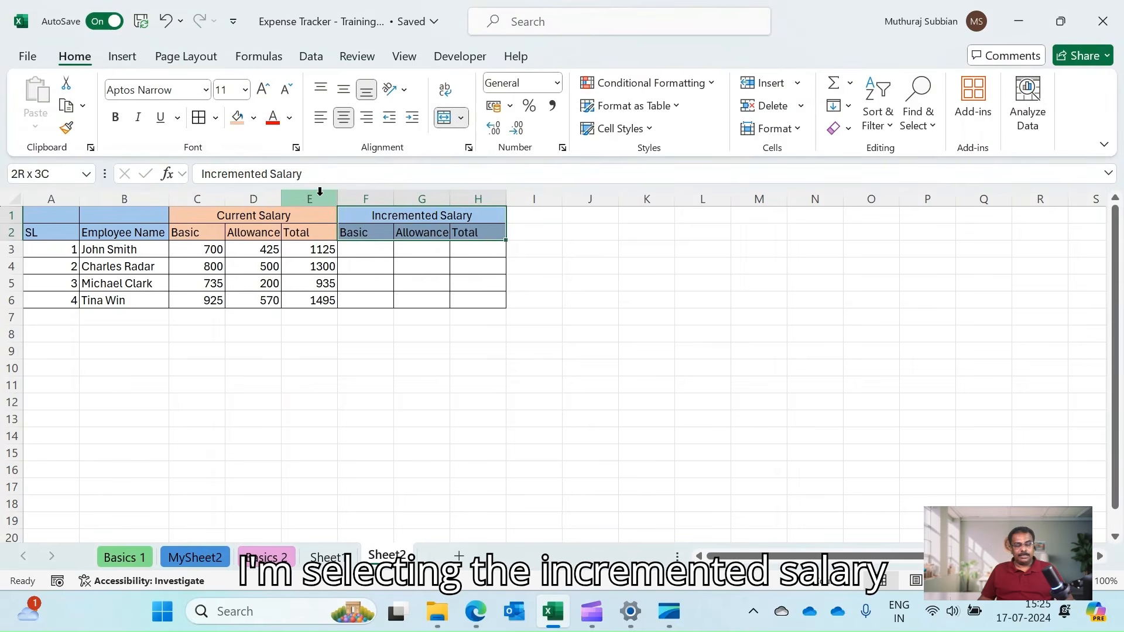
click(253, 118)
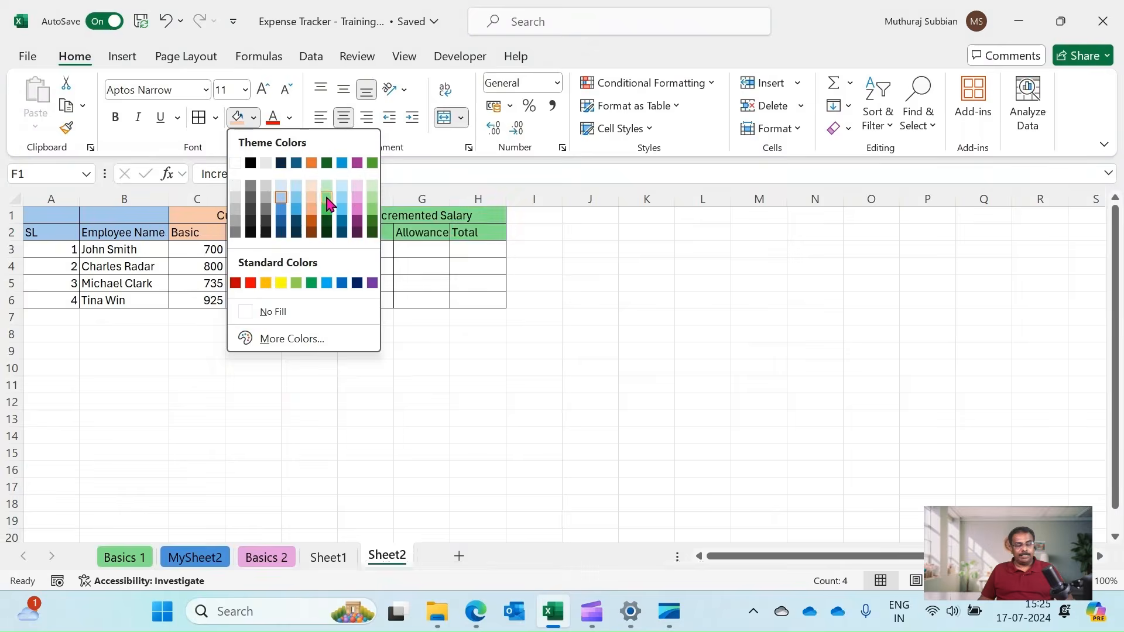
click(372, 198)
click(567, 254)
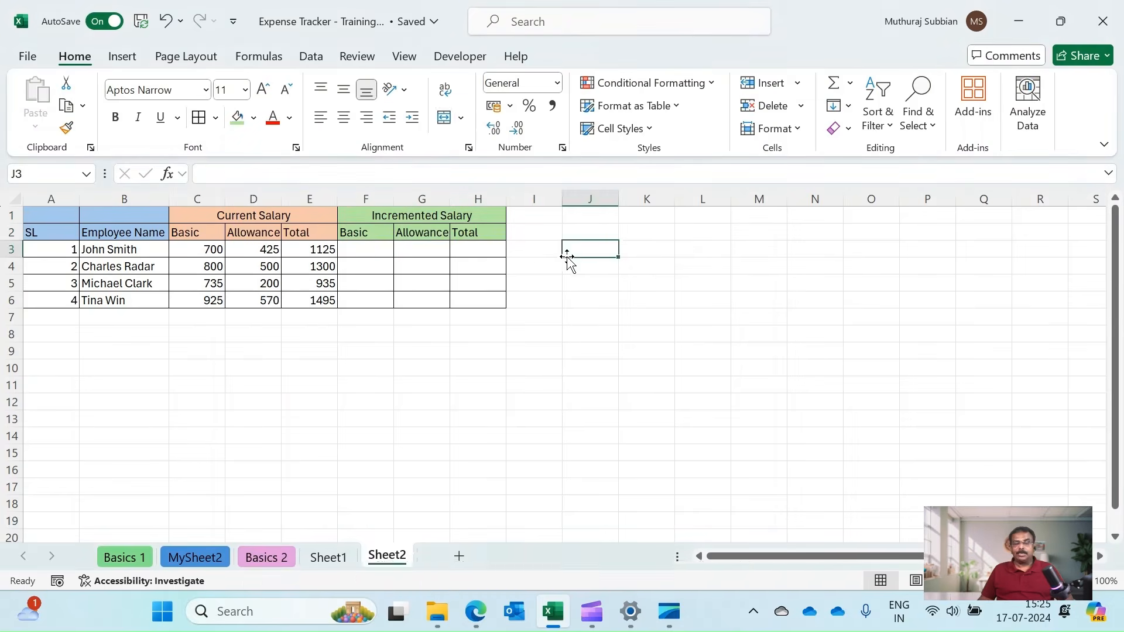
Step: Make both header rows of the salary table bold and widen column G to fit its Allowance heading
click(58, 214)
shift+click(468, 232)
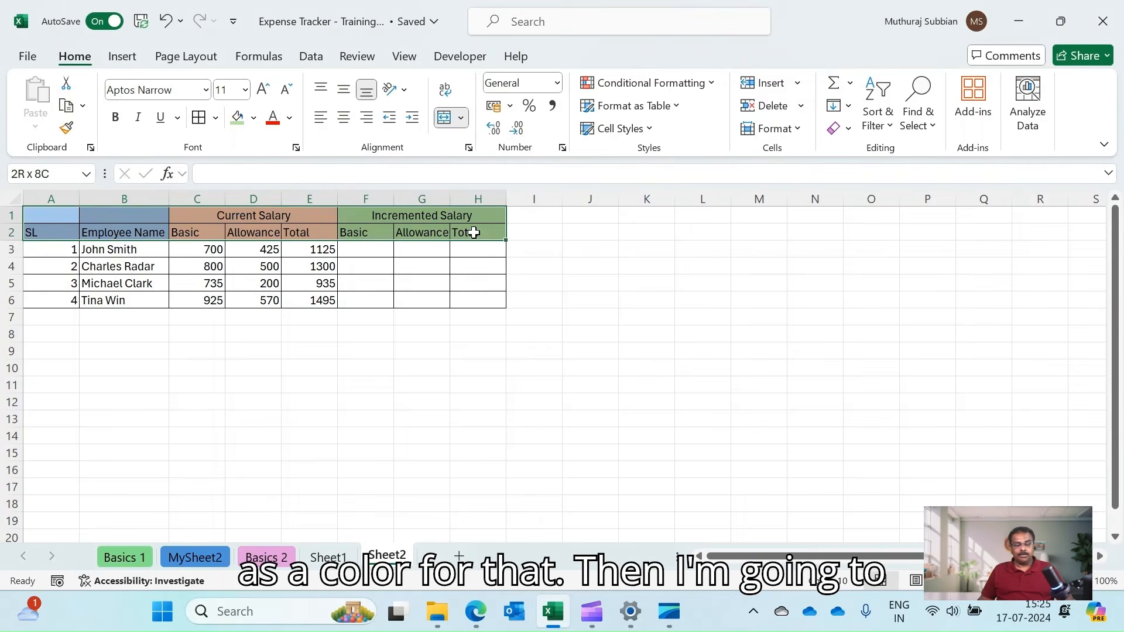
click(115, 117)
click(610, 279)
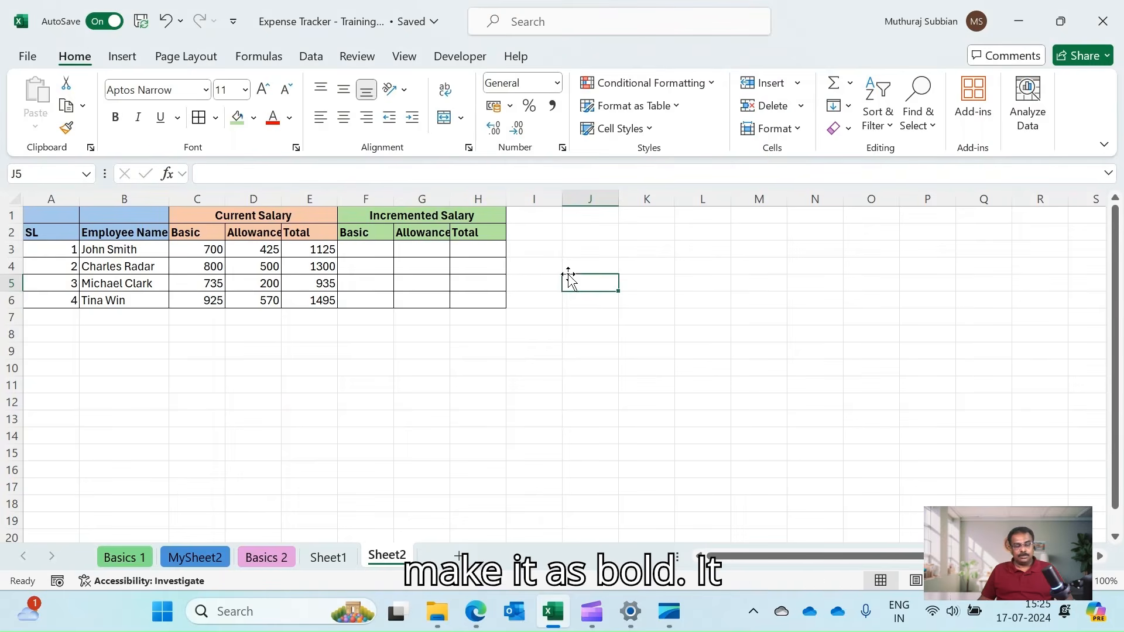
drag(450, 199, 458, 202)
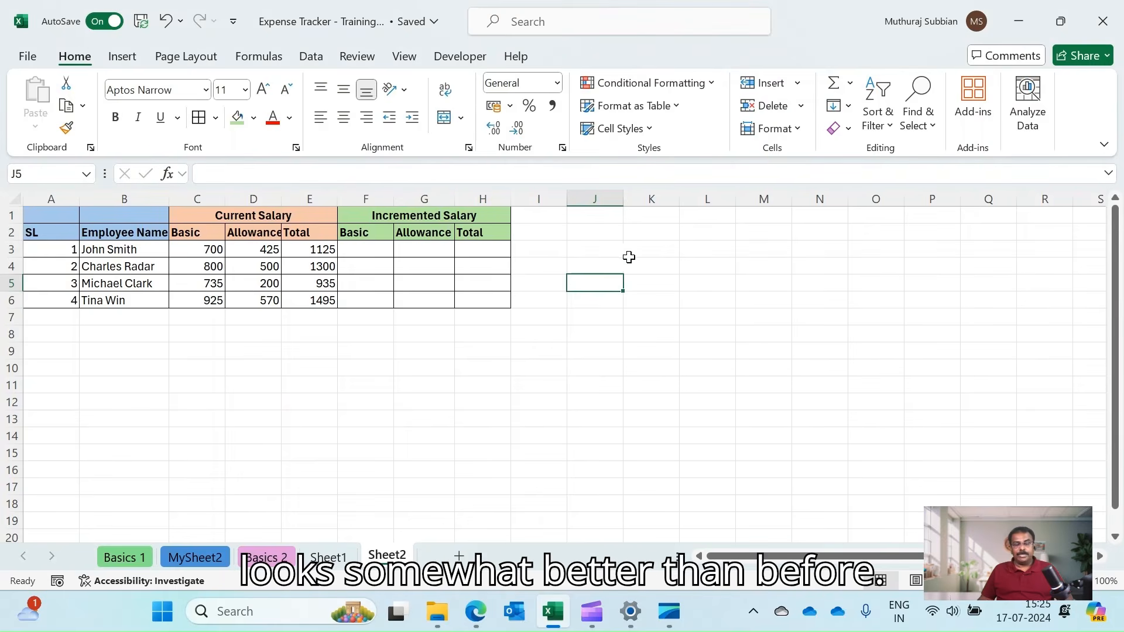
click(700, 249)
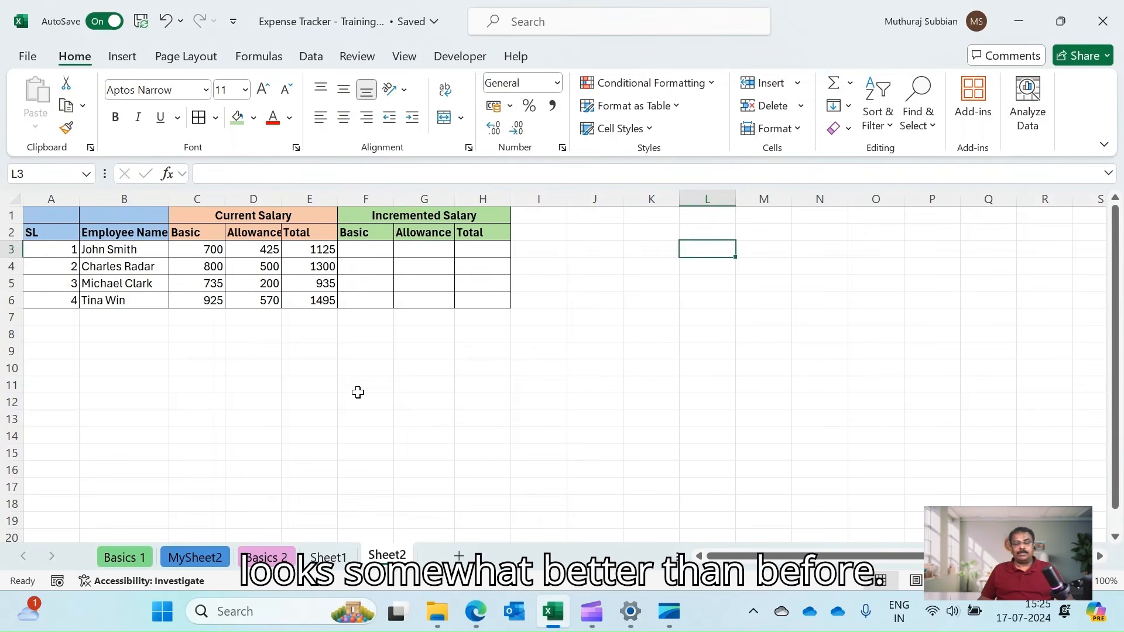
Step: Make the current salary totals in E3:E6 bold
click(307, 250)
drag(307, 251, 318, 303)
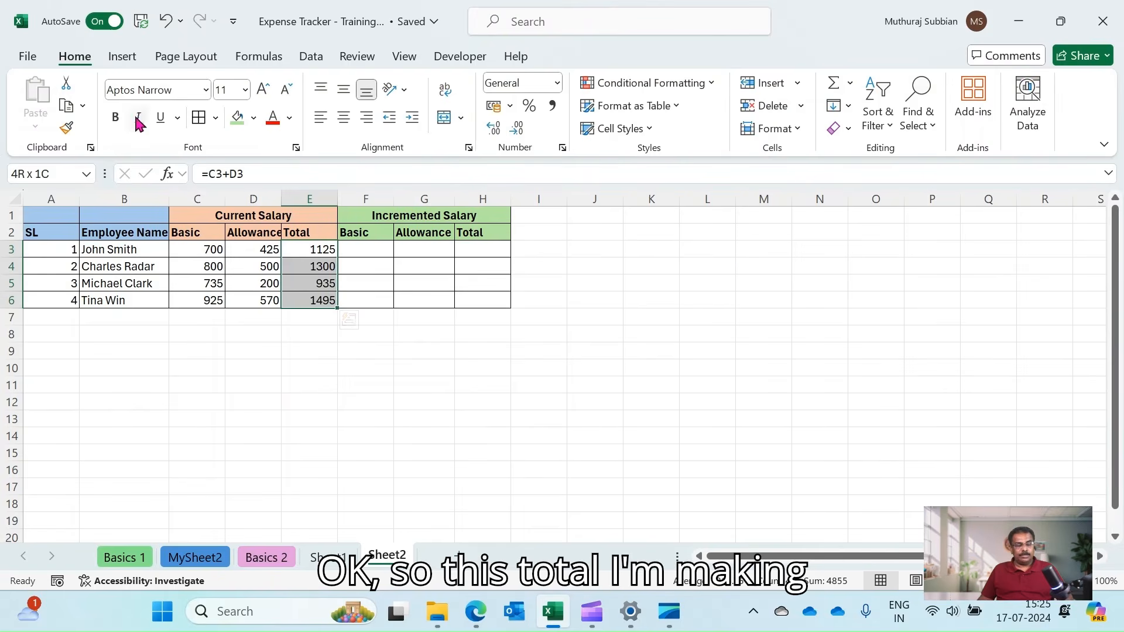
click(115, 117)
click(439, 249)
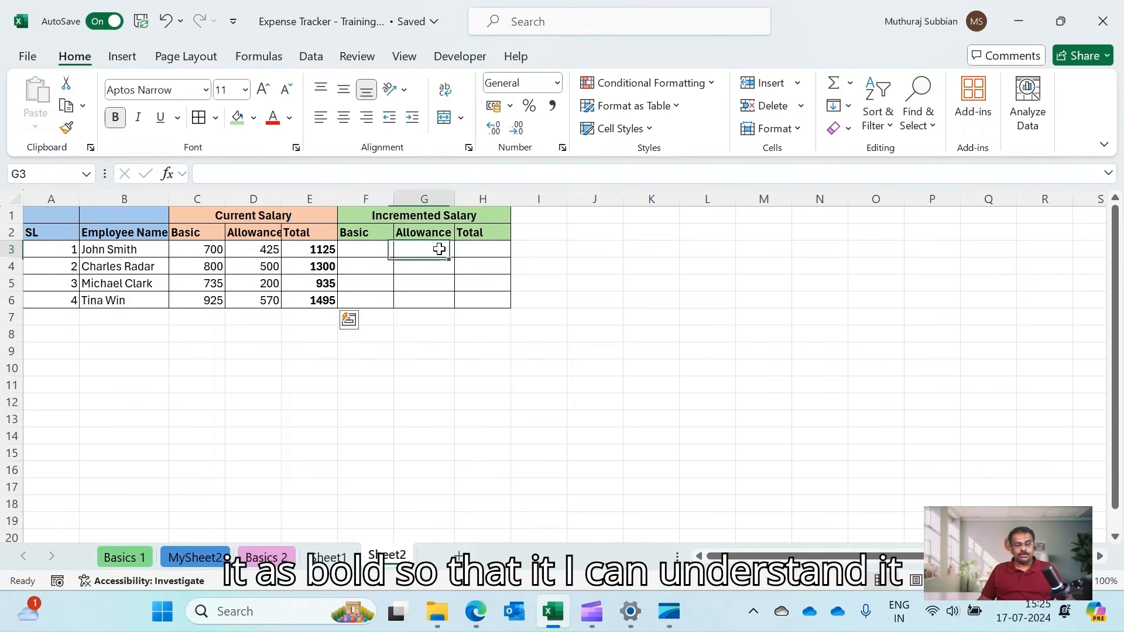
Step: Enter the label "Proposed Increment" in L2 and fit the width of column L to it
click(356, 249)
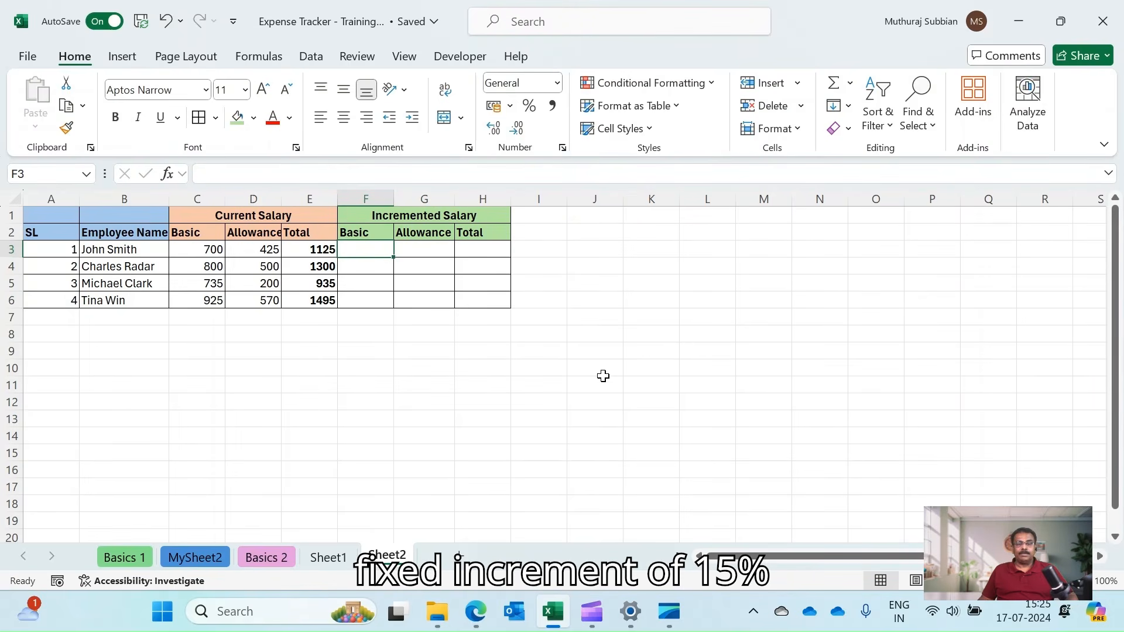
click(702, 229)
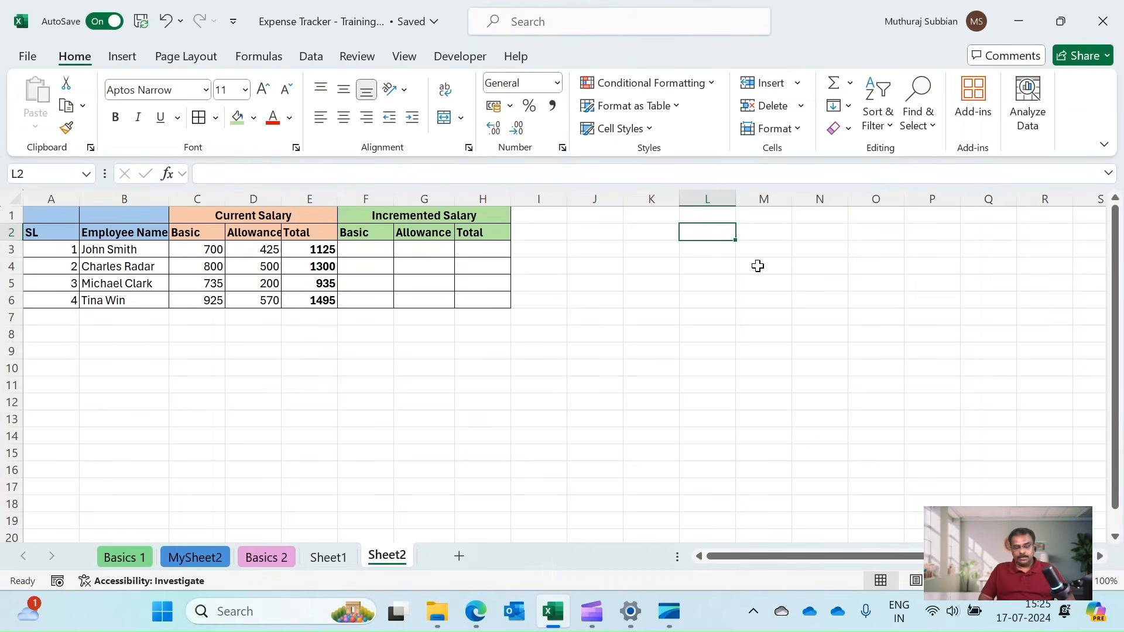
text(Pro)
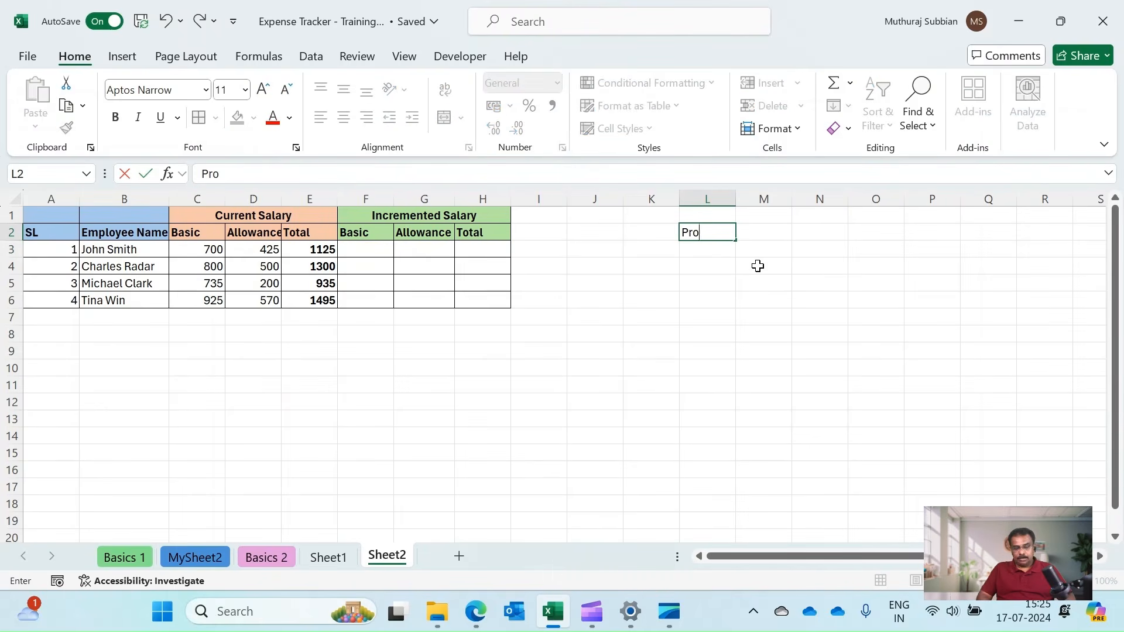
text(posed Inc)
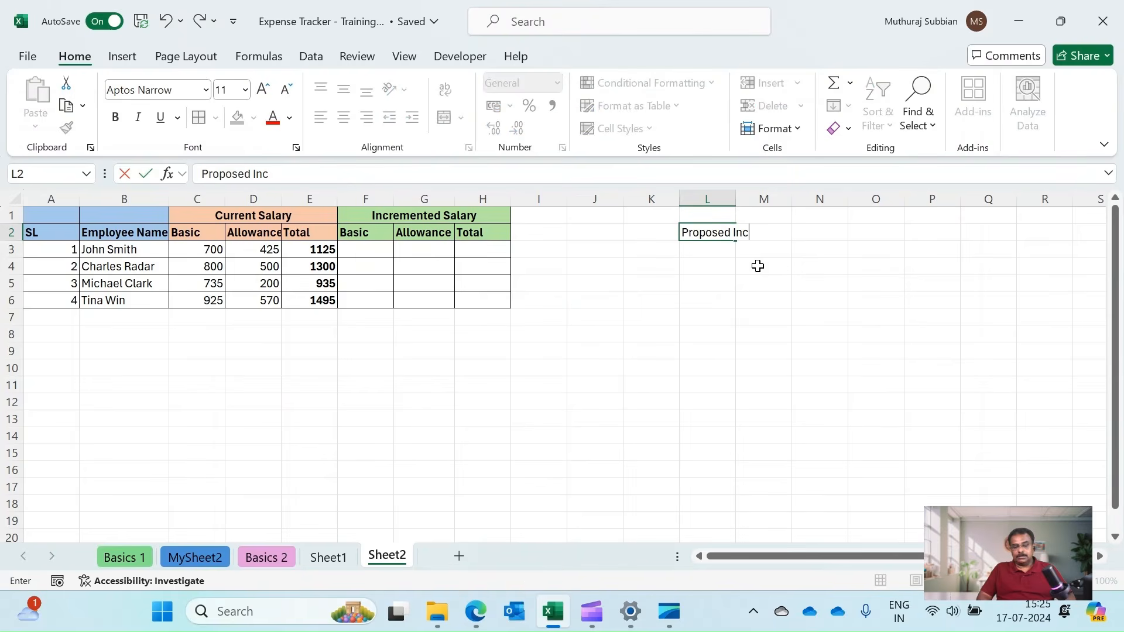
text(rement)
key(Return)
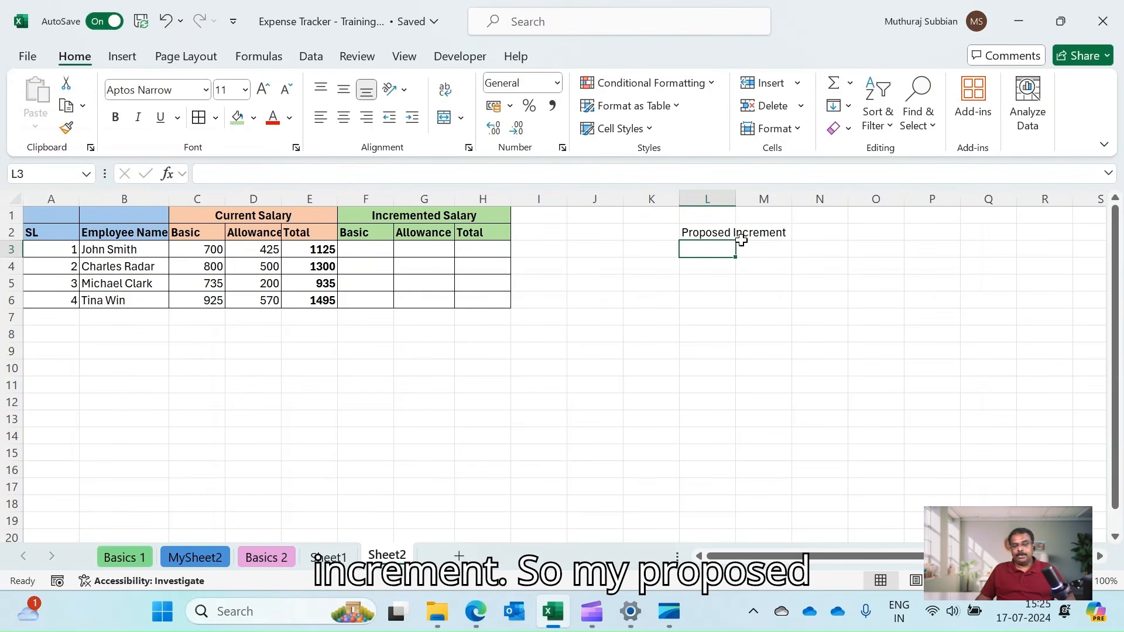
double_click(728, 198)
click(814, 233)
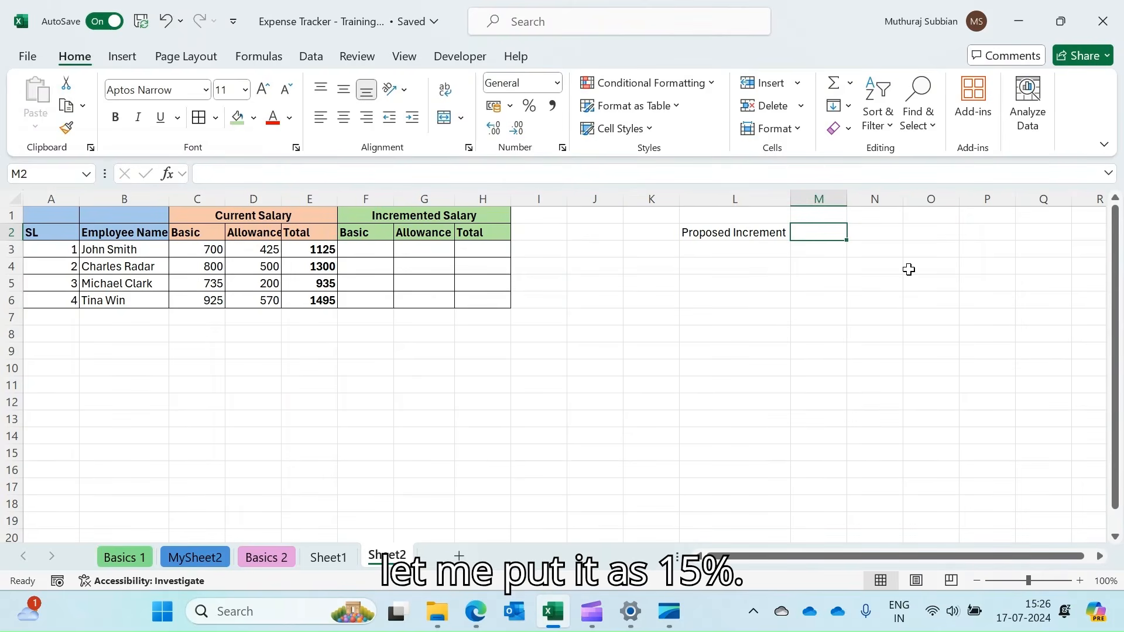
Step: Enter 15% as the proposed increment in M2 and apply borders to L2:M2
text(15%)
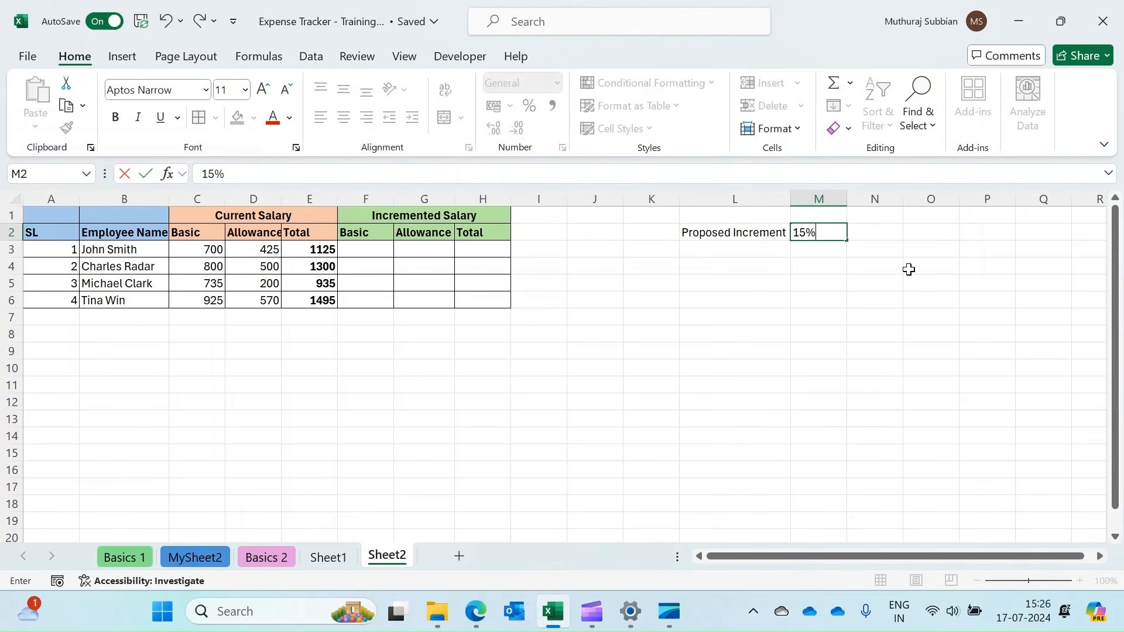
key(Return)
drag(756, 225, 828, 230)
click(202, 124)
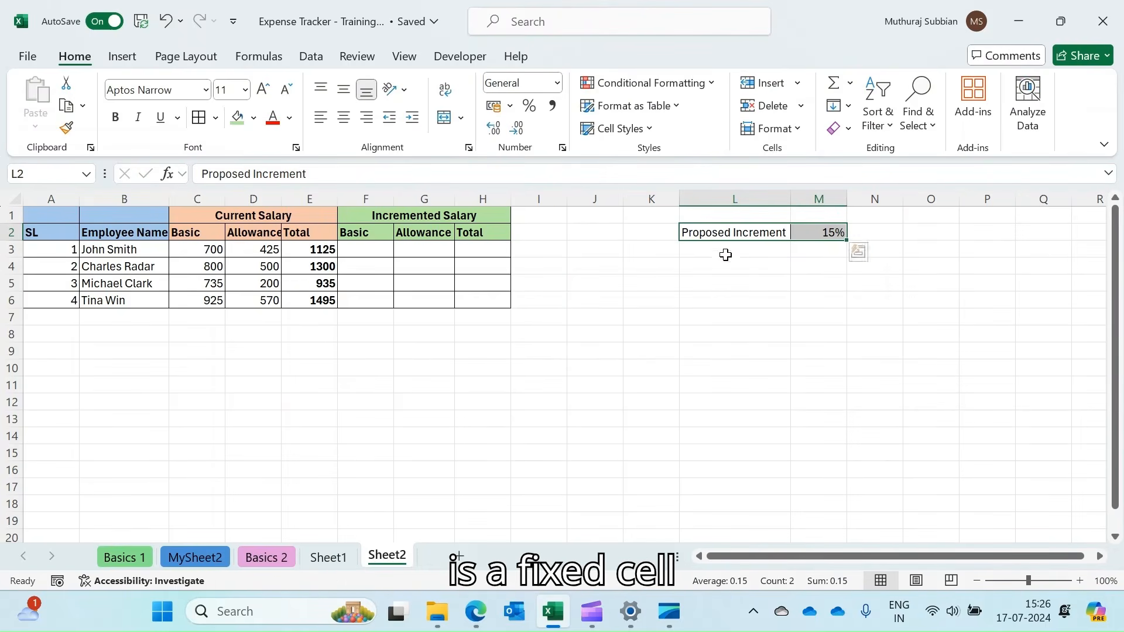
Step: Make the proposed increment percentage in M2 bold
click(822, 234)
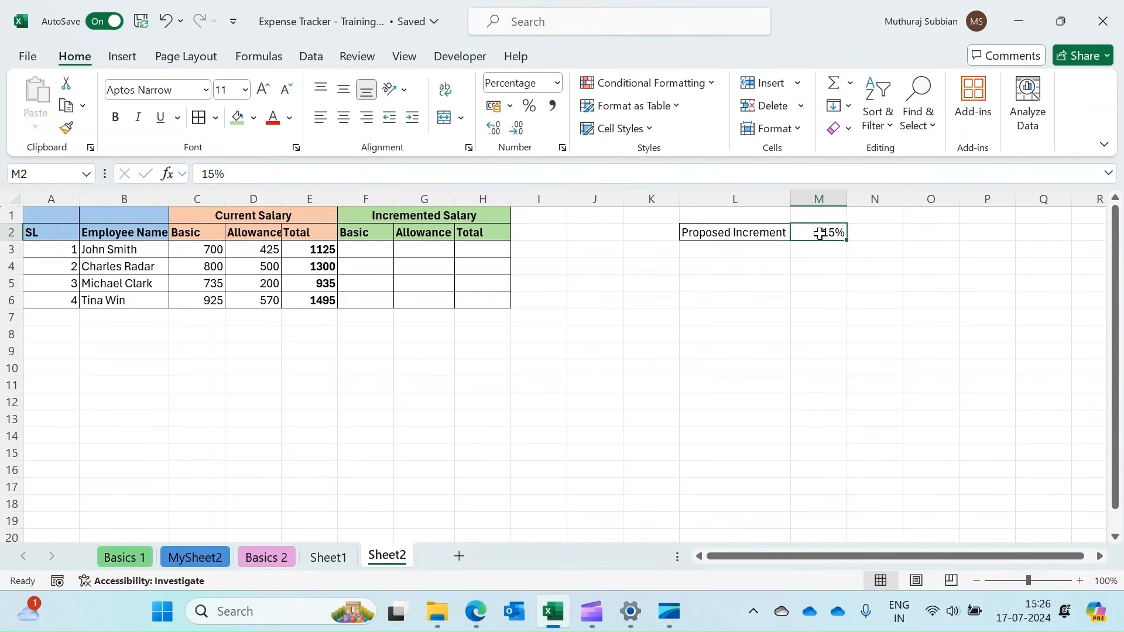
click(124, 124)
click(850, 313)
click(823, 233)
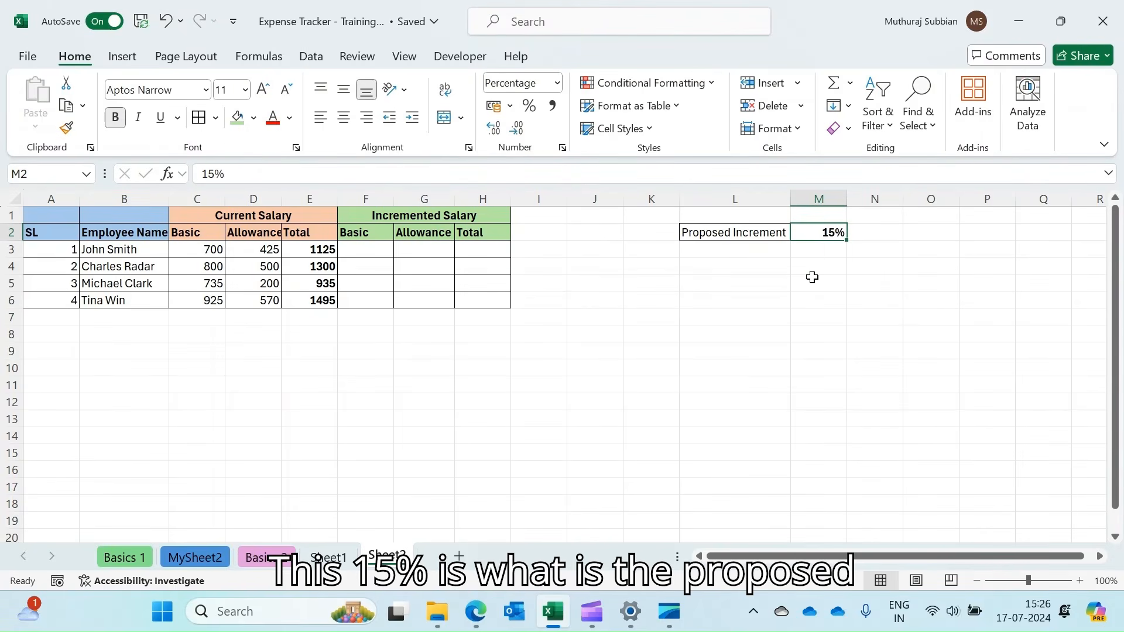
Step: Enter the formula =C3*M2 in F3 to calculate the increment on the first employee's basic salary
click(366, 248)
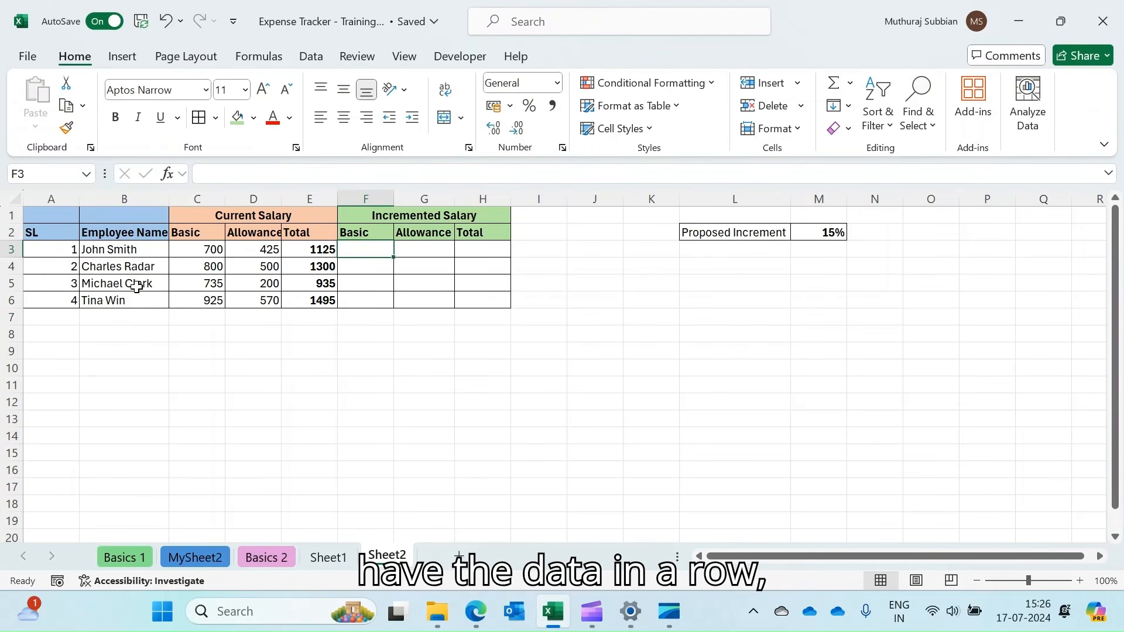
click(799, 229)
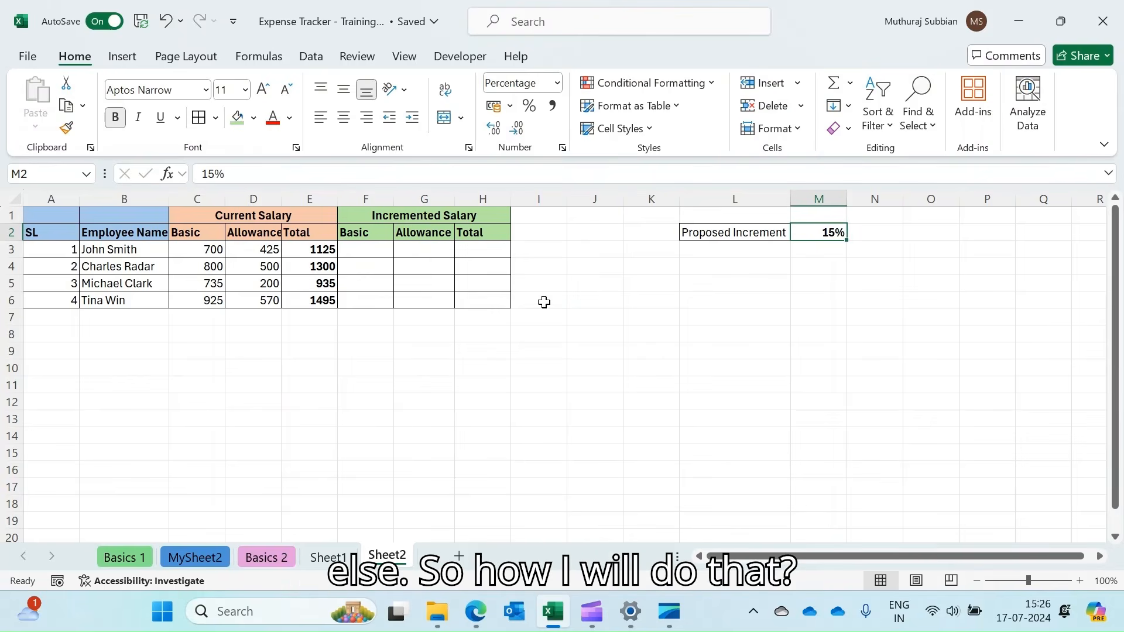
click(359, 250)
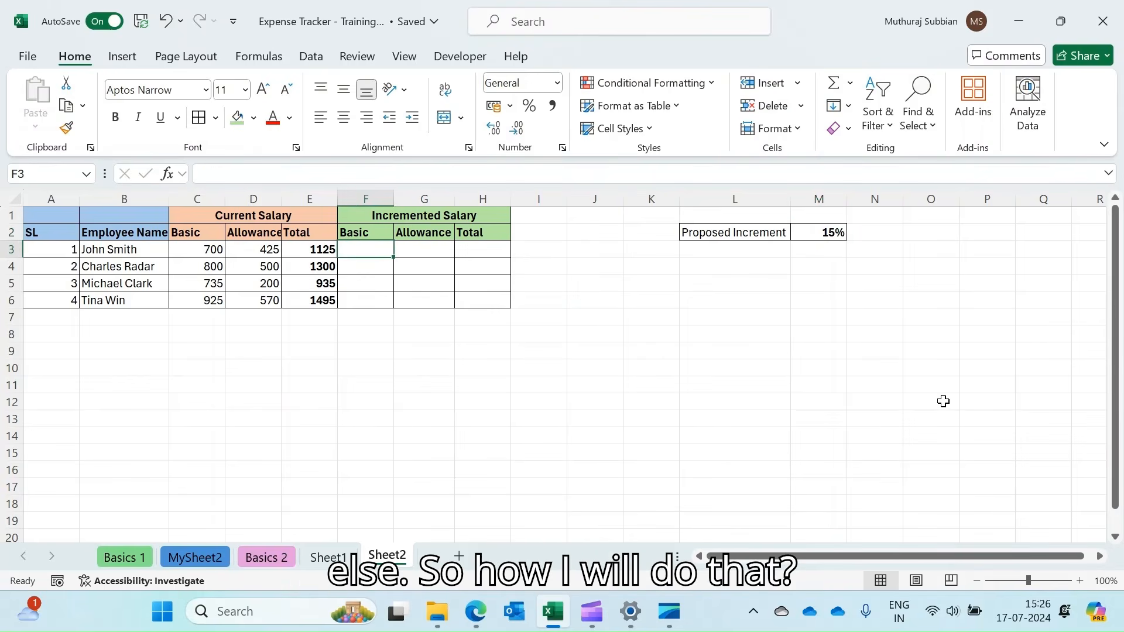
text(=)
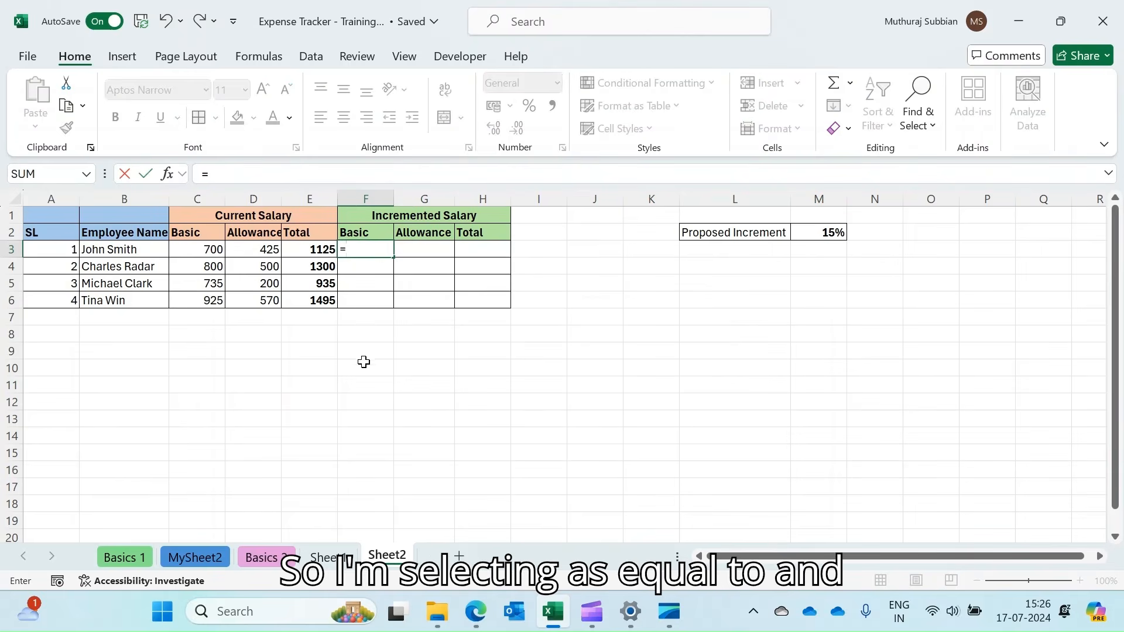
click(186, 248)
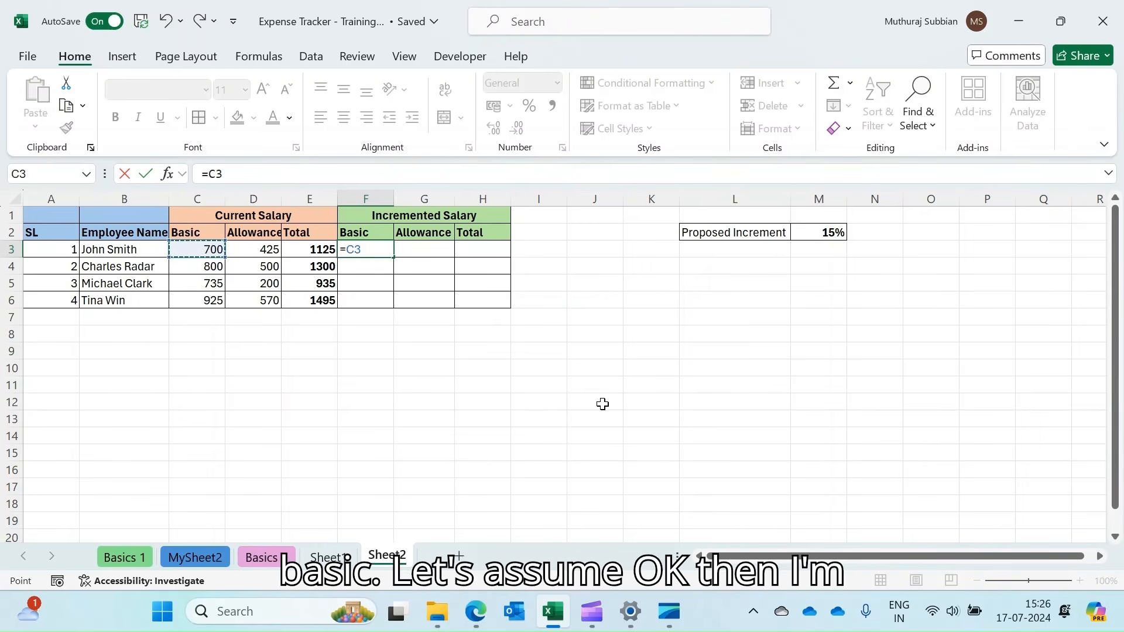
text(*)
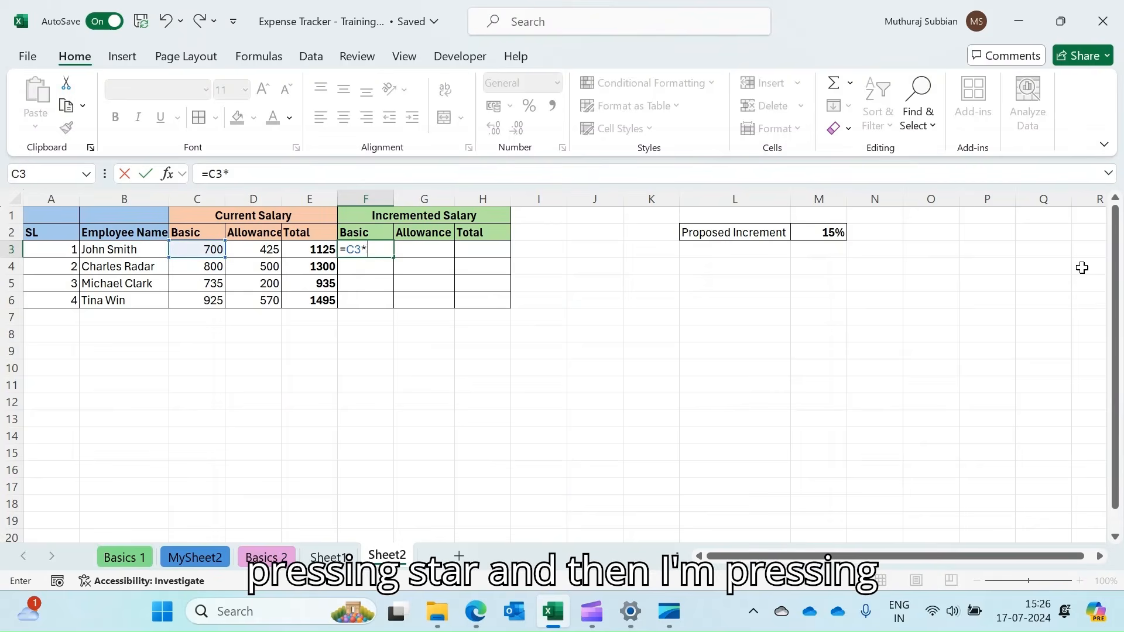
click(830, 232)
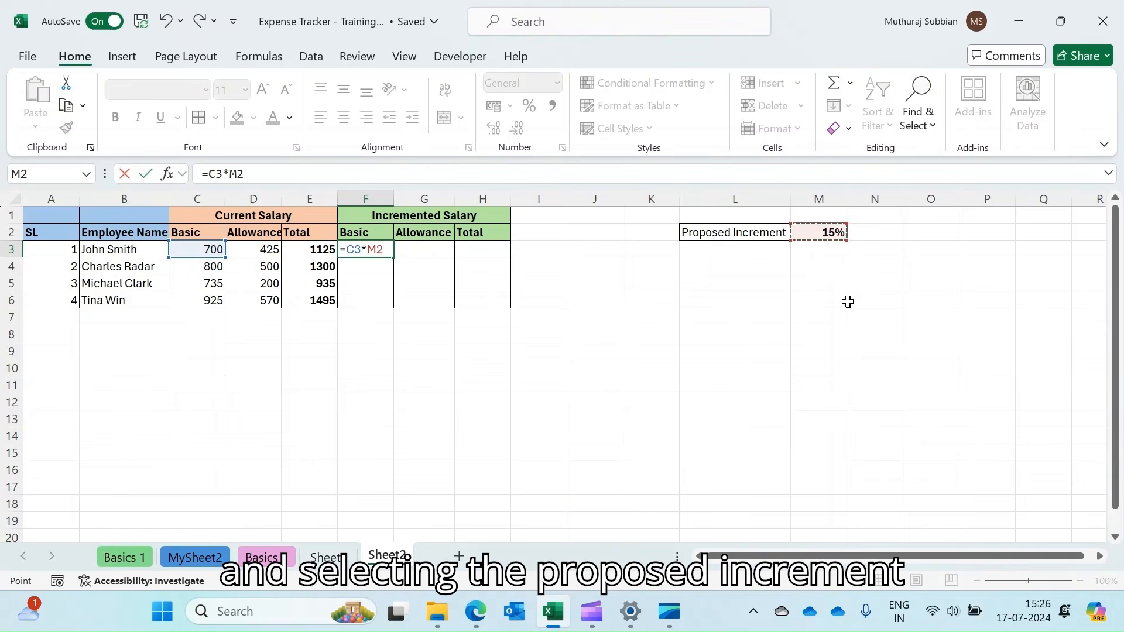
key(Return)
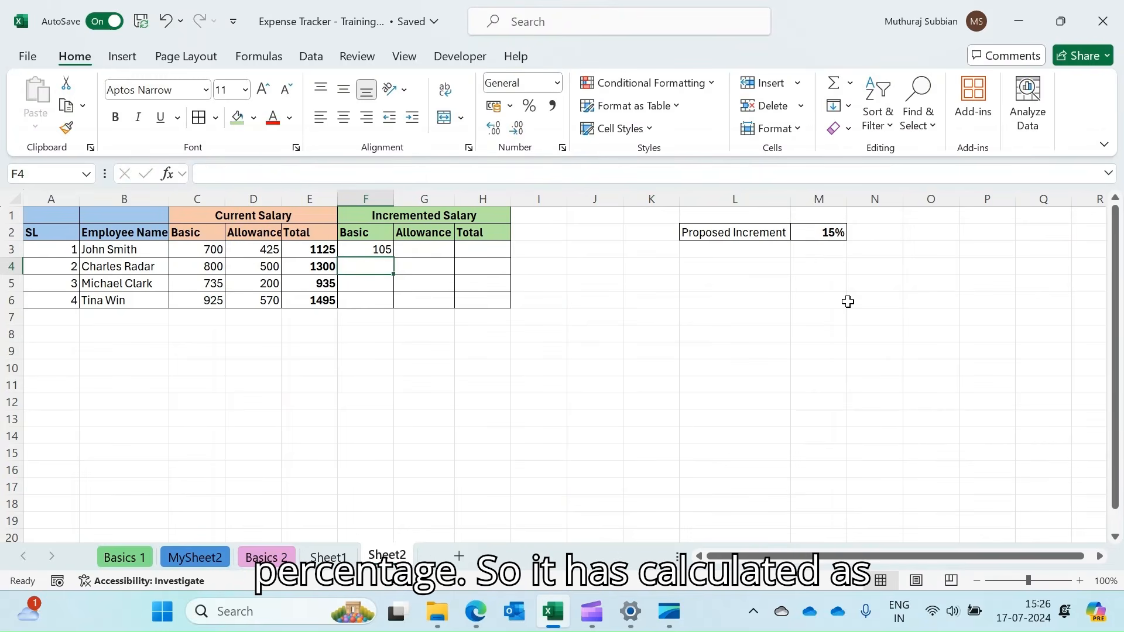
Step: Change the formula in F3 to =(C3*M2) + C3 so the increment is added to the current basic salary
click(369, 247)
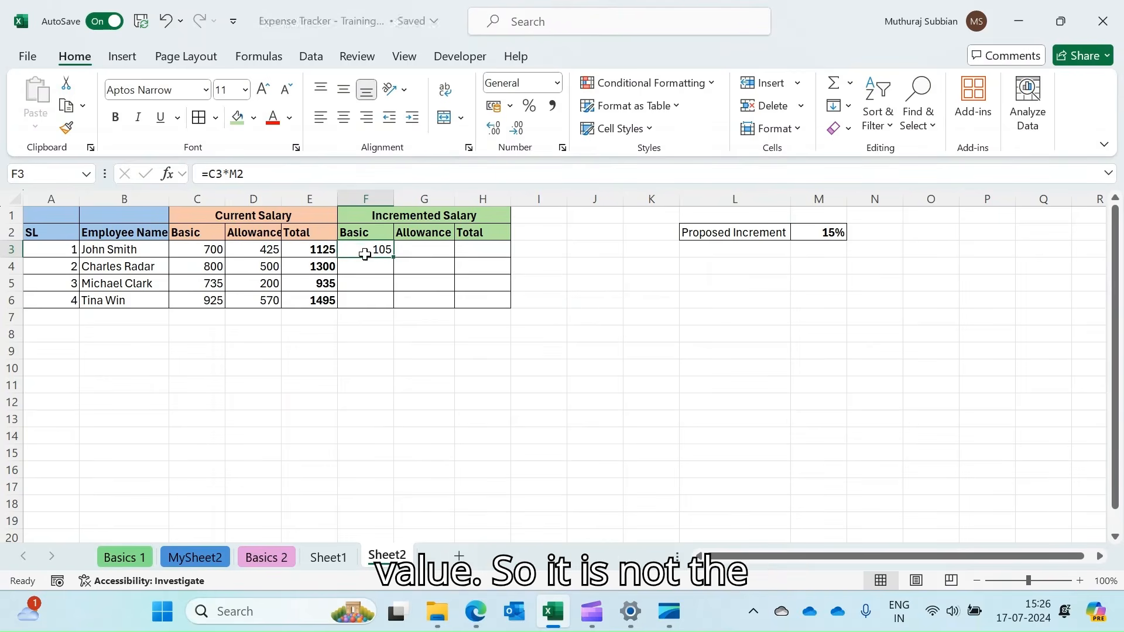
click(202, 249)
click(377, 251)
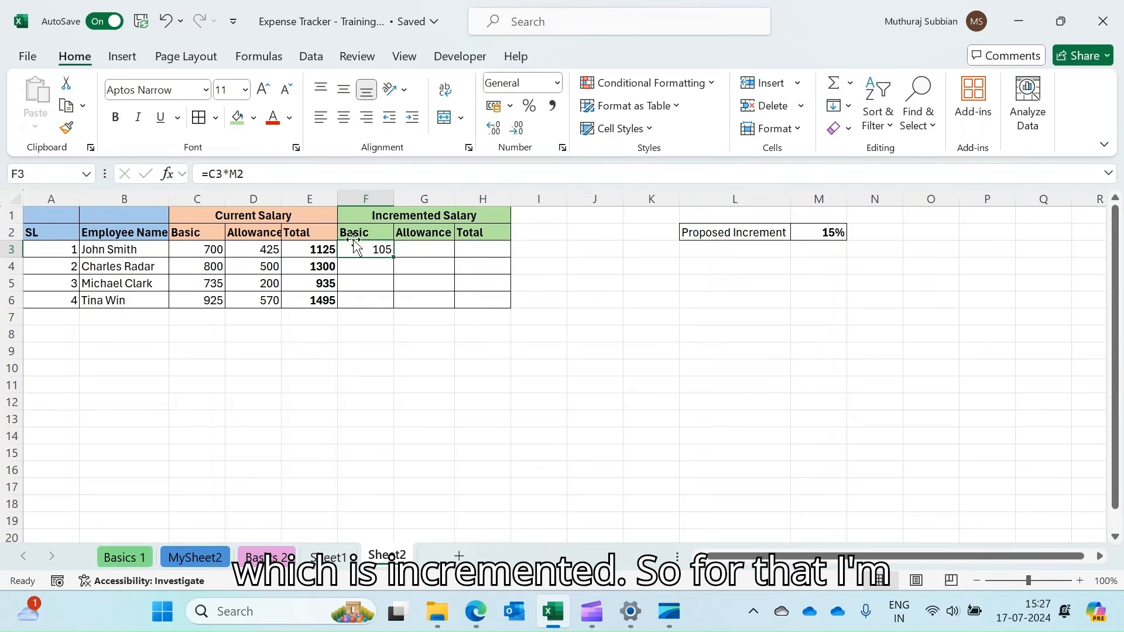
click(214, 174)
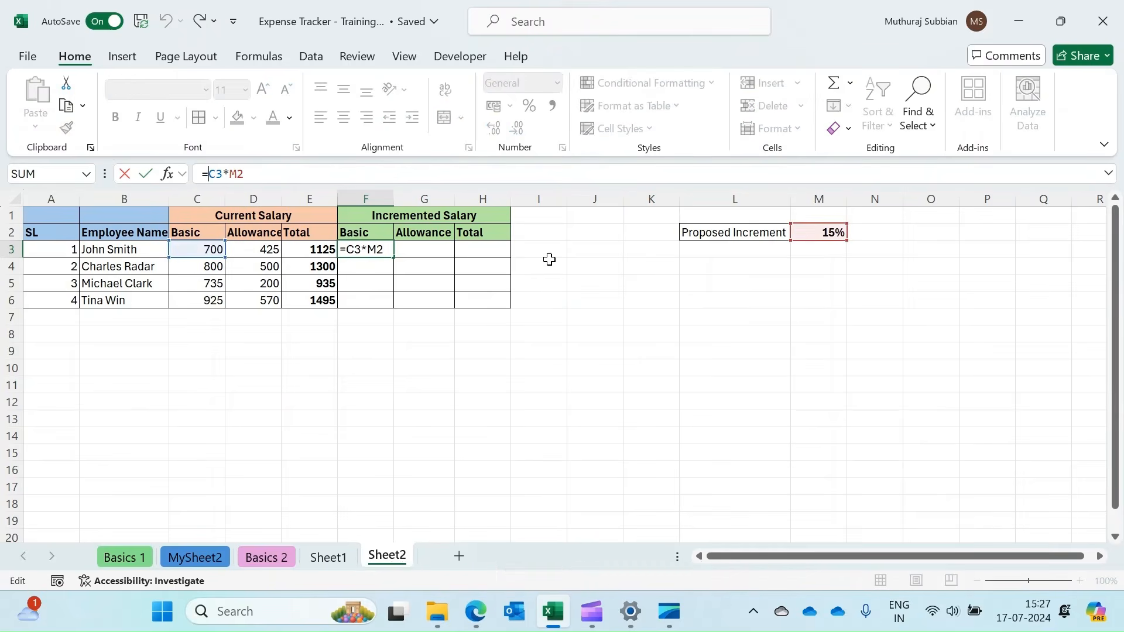
text(()
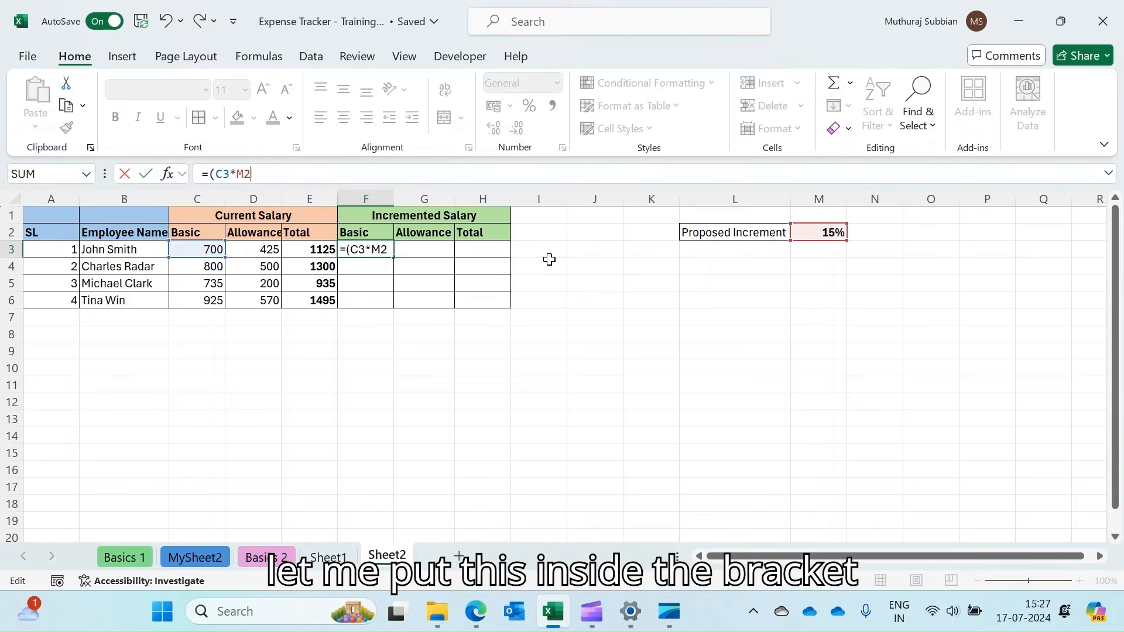
text())
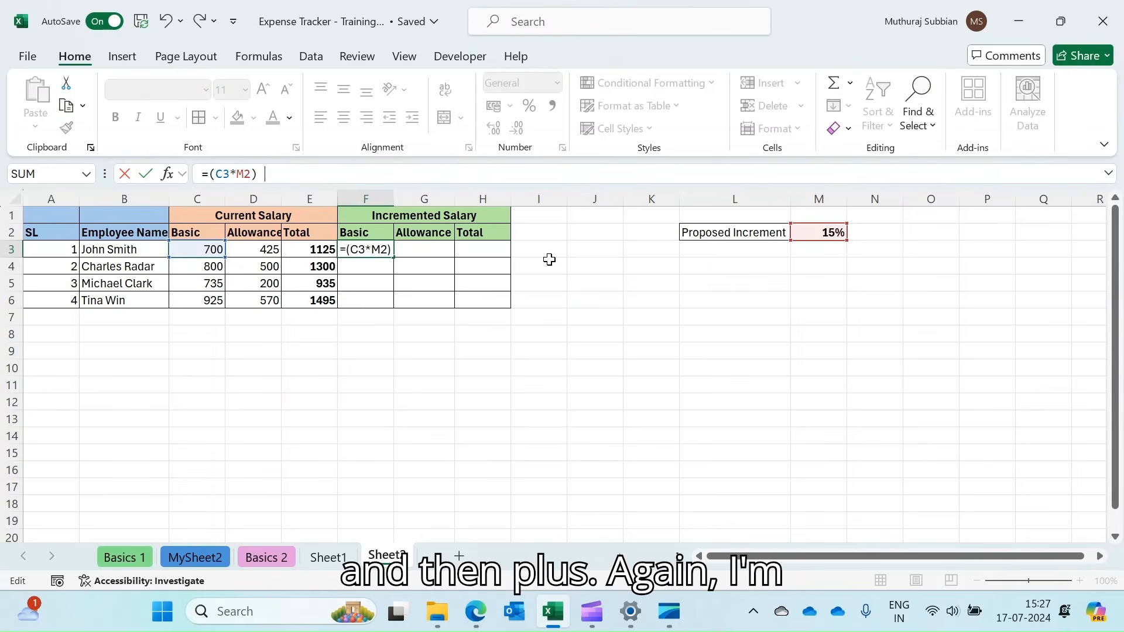
text( +)
click(194, 246)
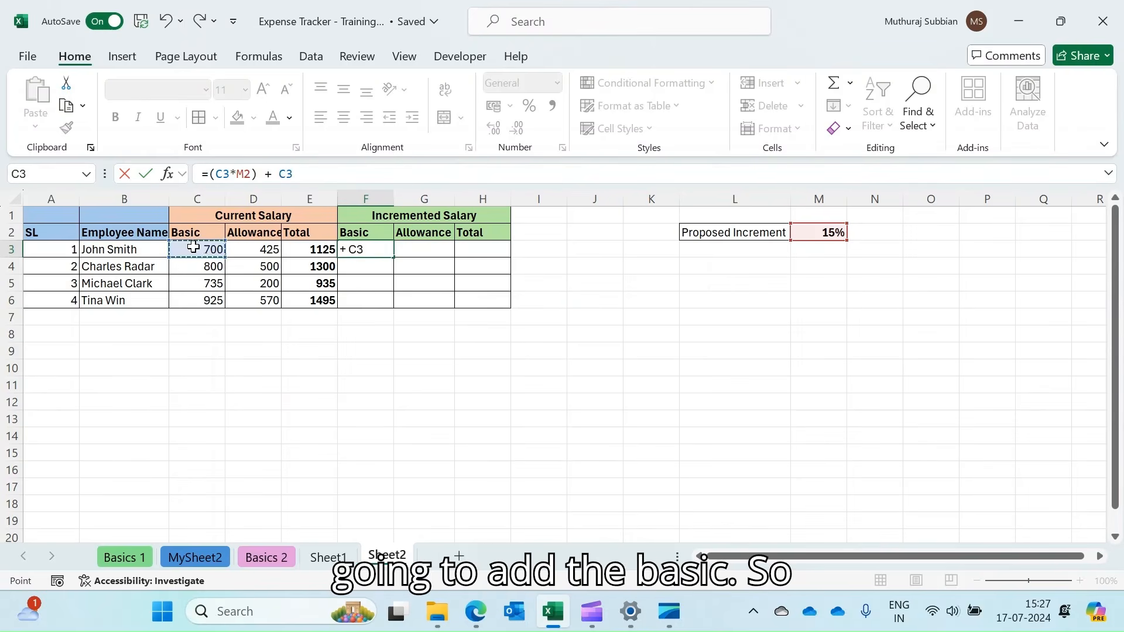
key(Return)
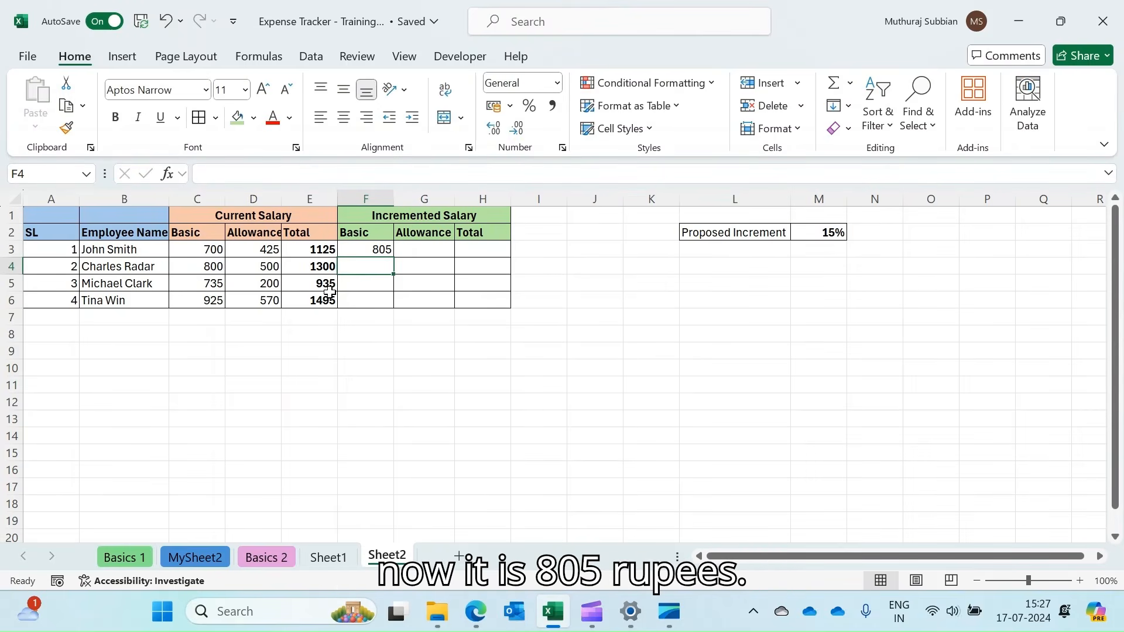
Step: Copy the incremented basic formula from F3 and paste it into F4
click(360, 249)
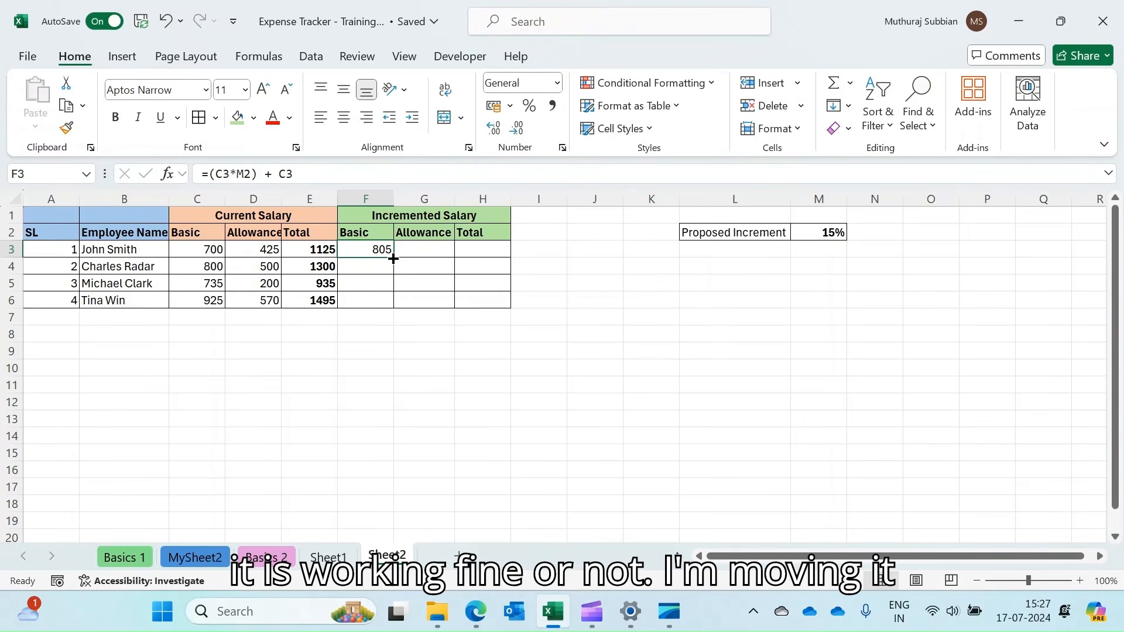
drag(393, 258, 392, 259)
right_click(369, 250)
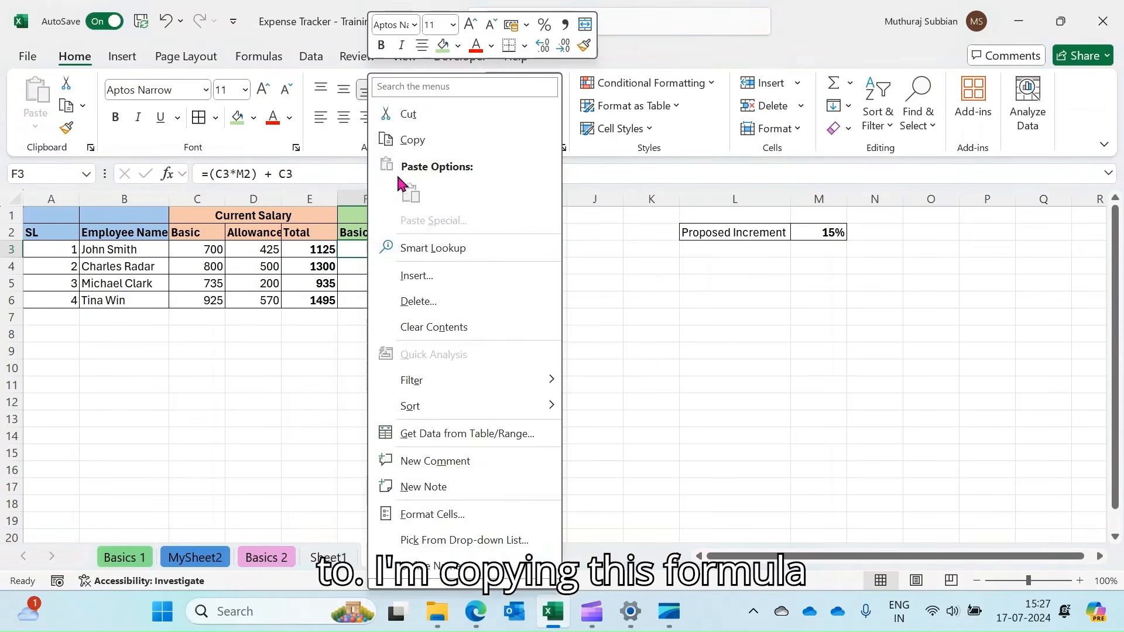
click(410, 141)
click(359, 265)
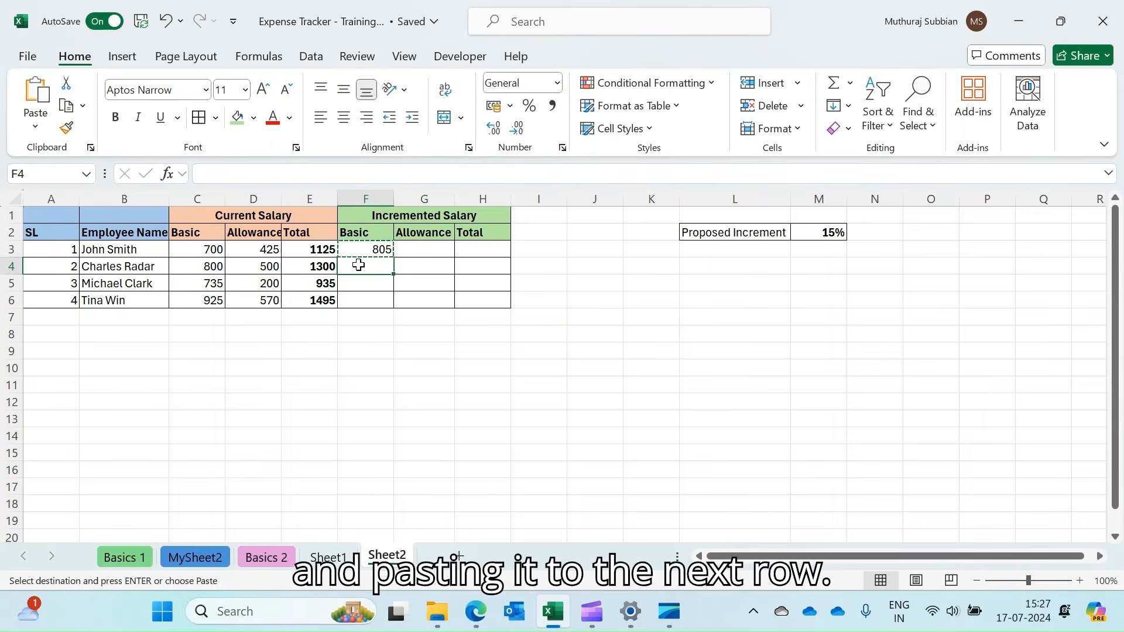
right_click(358, 265)
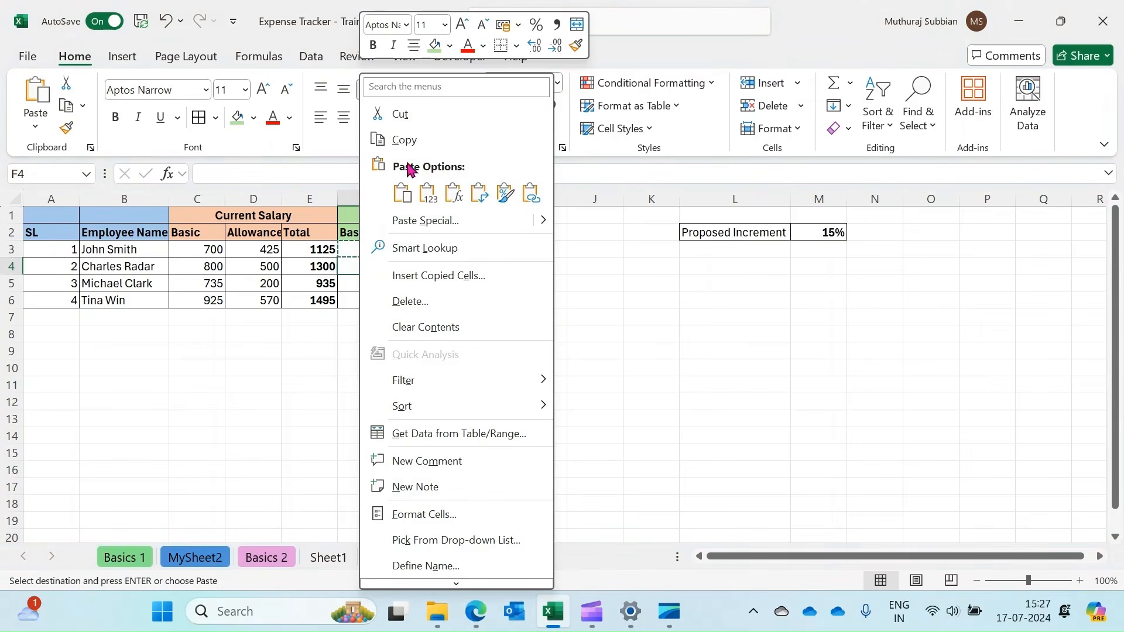
click(408, 202)
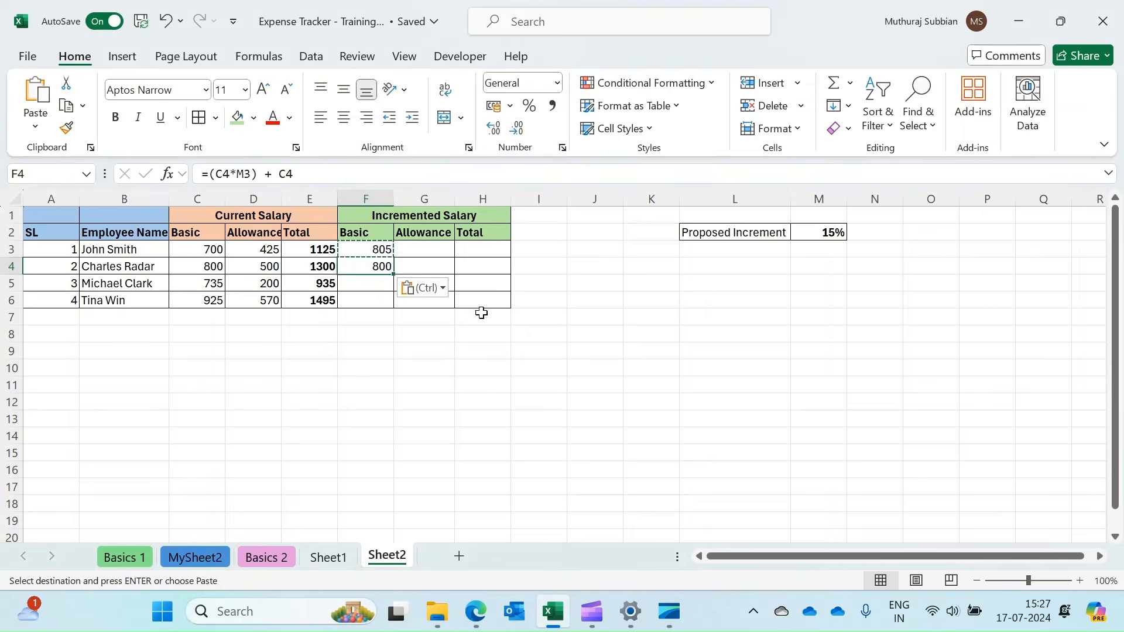
Step: Examine the pasted formula in F4 and the cells it refers to
click(543, 329)
click(375, 266)
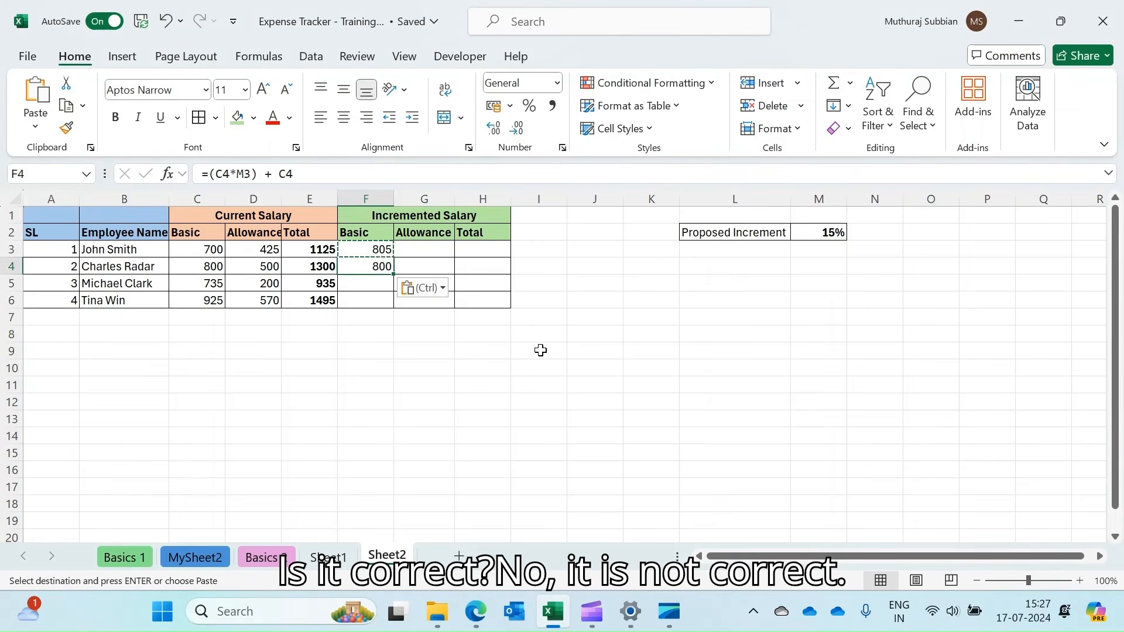
click(208, 265)
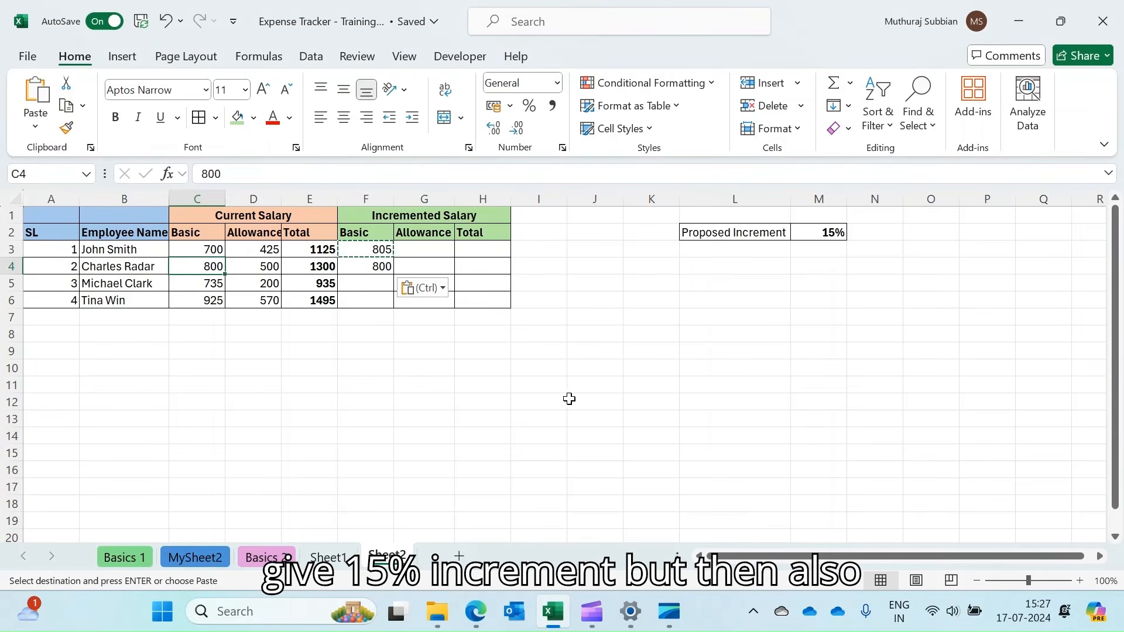
click(376, 266)
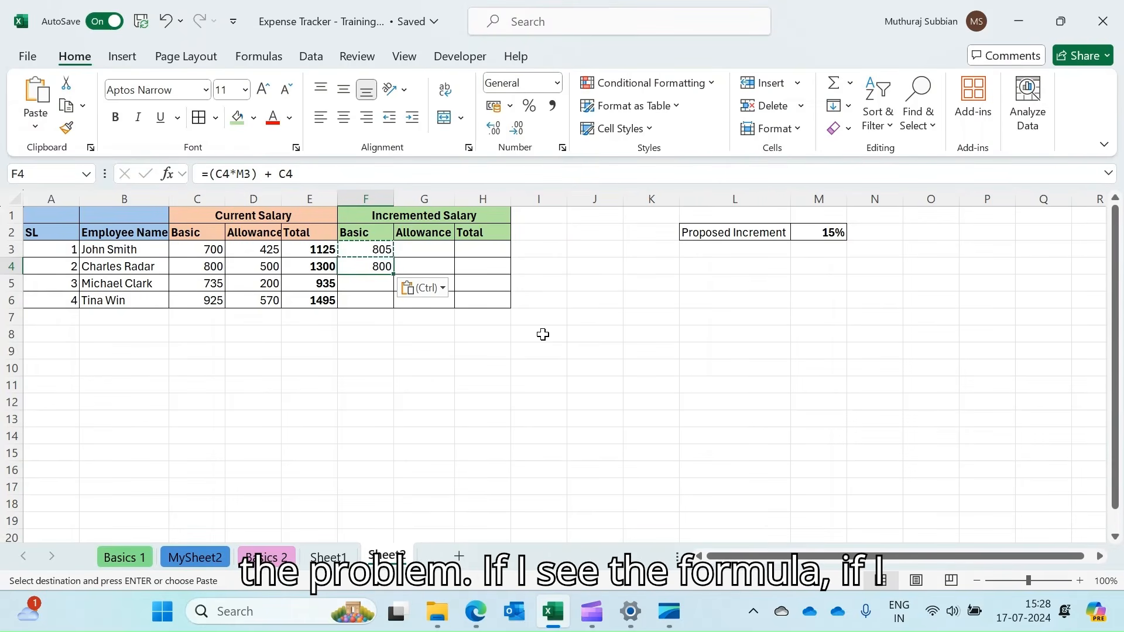
key(F2)
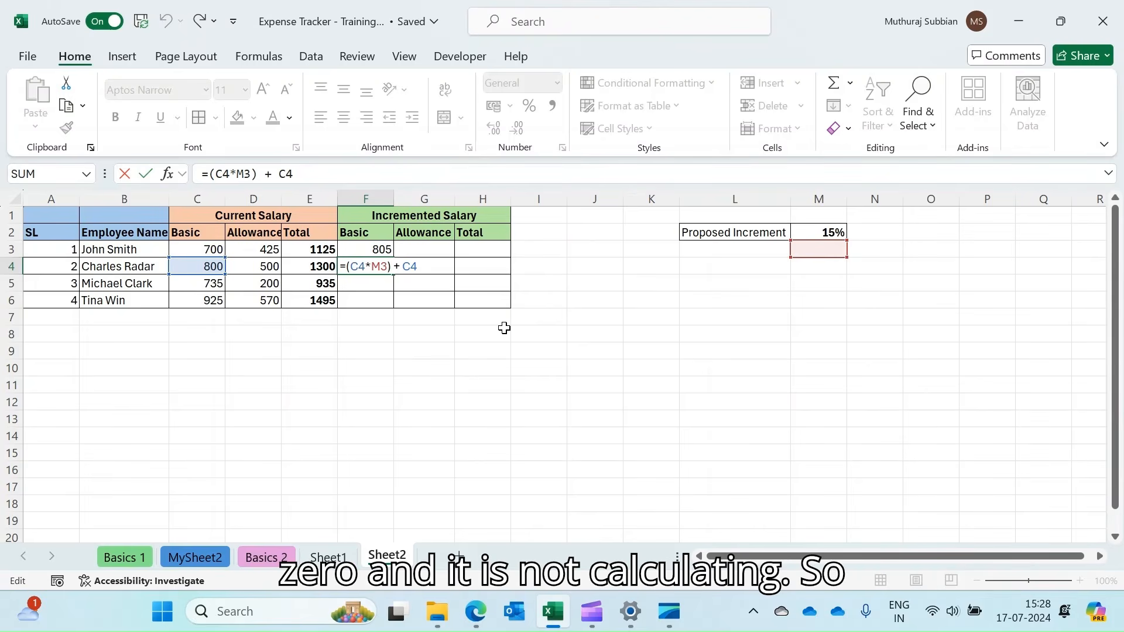
key(ctrl+Return)
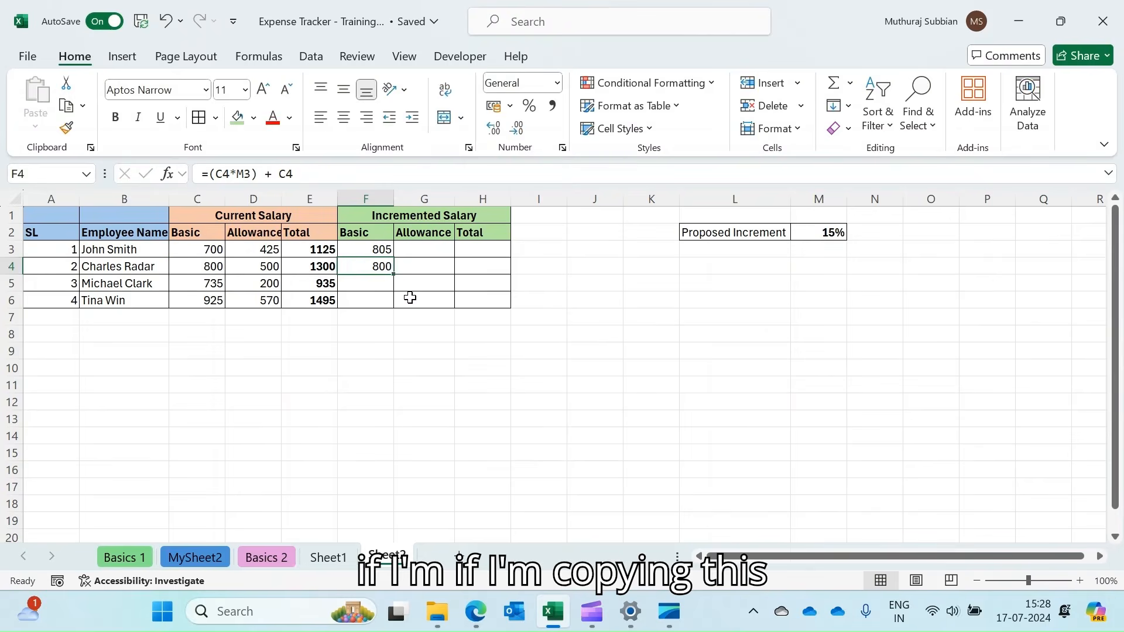
Step: Copy the formula from F4 into F5 and check its cell references against those in F3
key(ctrl+c)
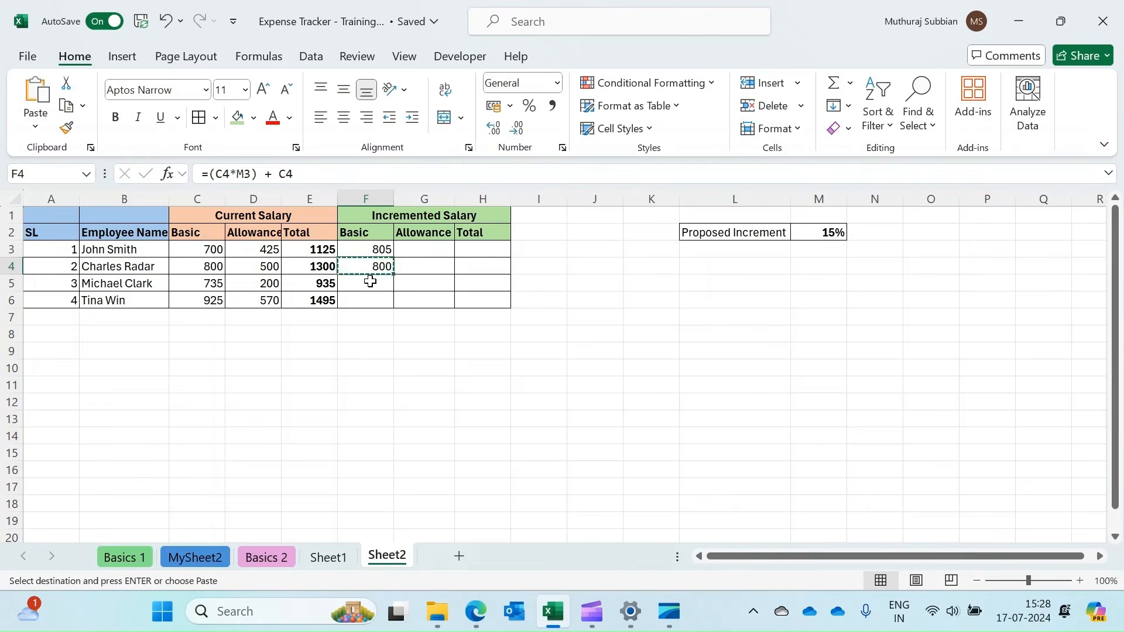
click(369, 281)
key(ctrl+v)
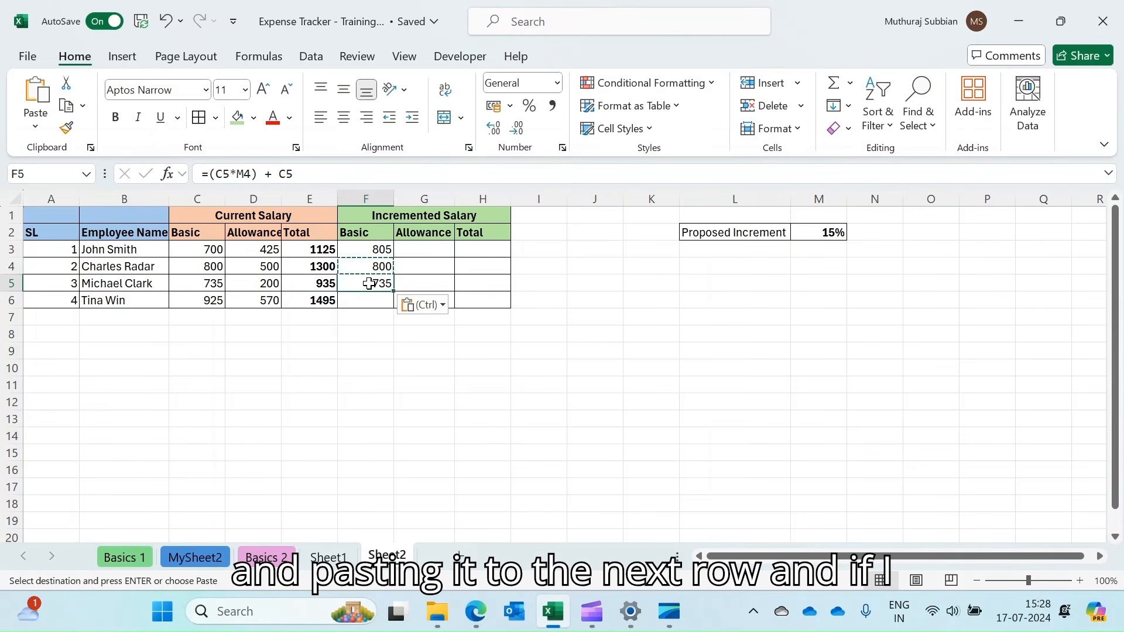
key(F2)
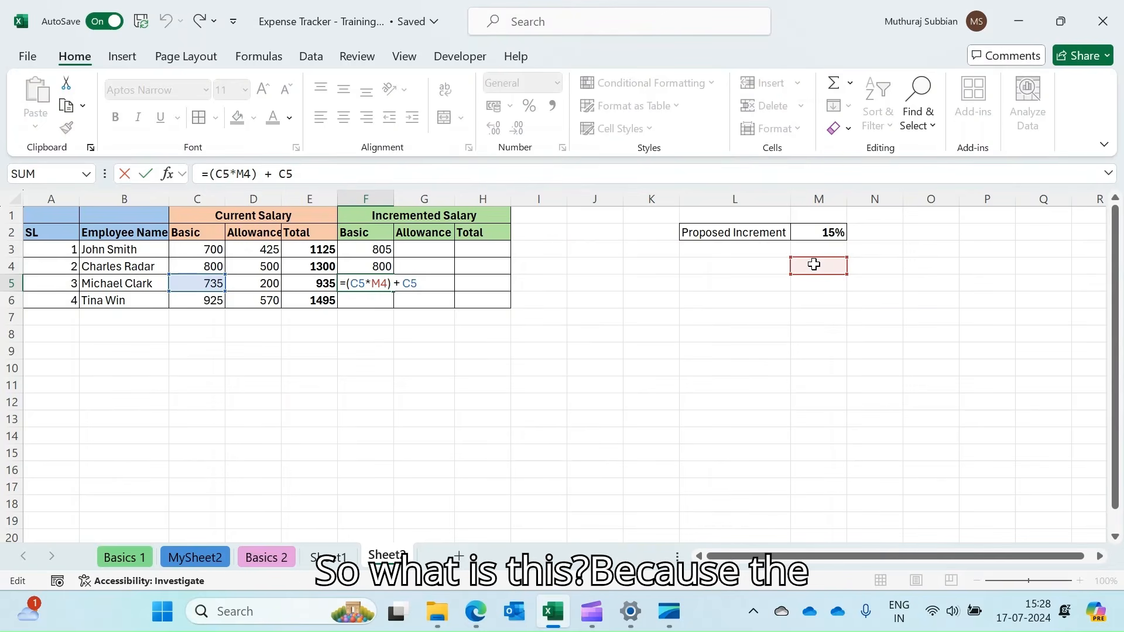
key(ctrl+Return)
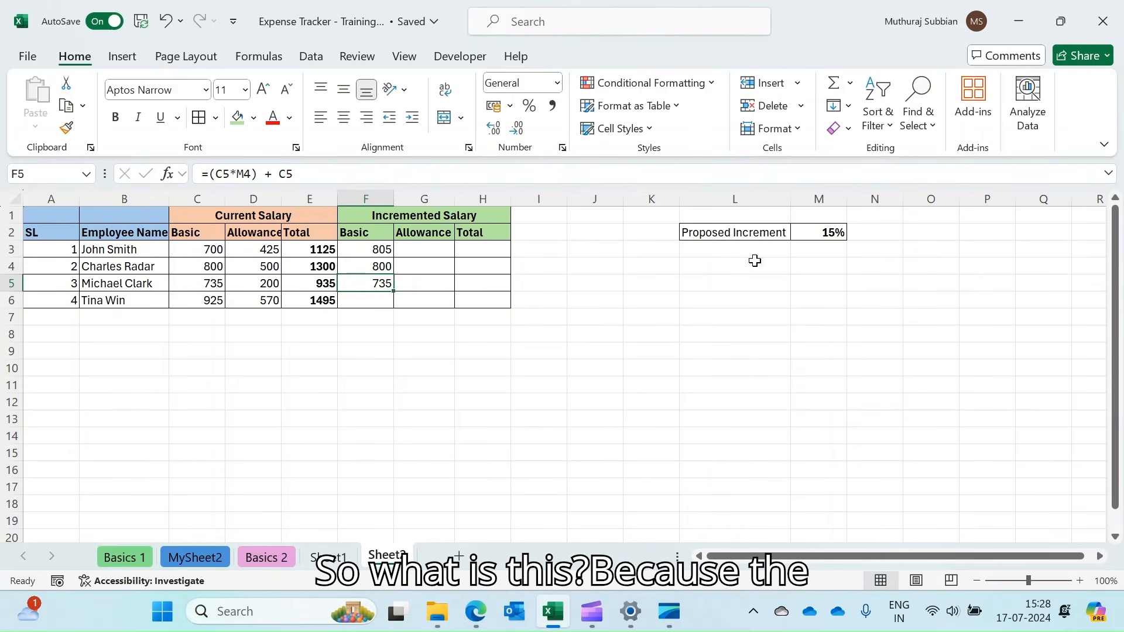
click(351, 248)
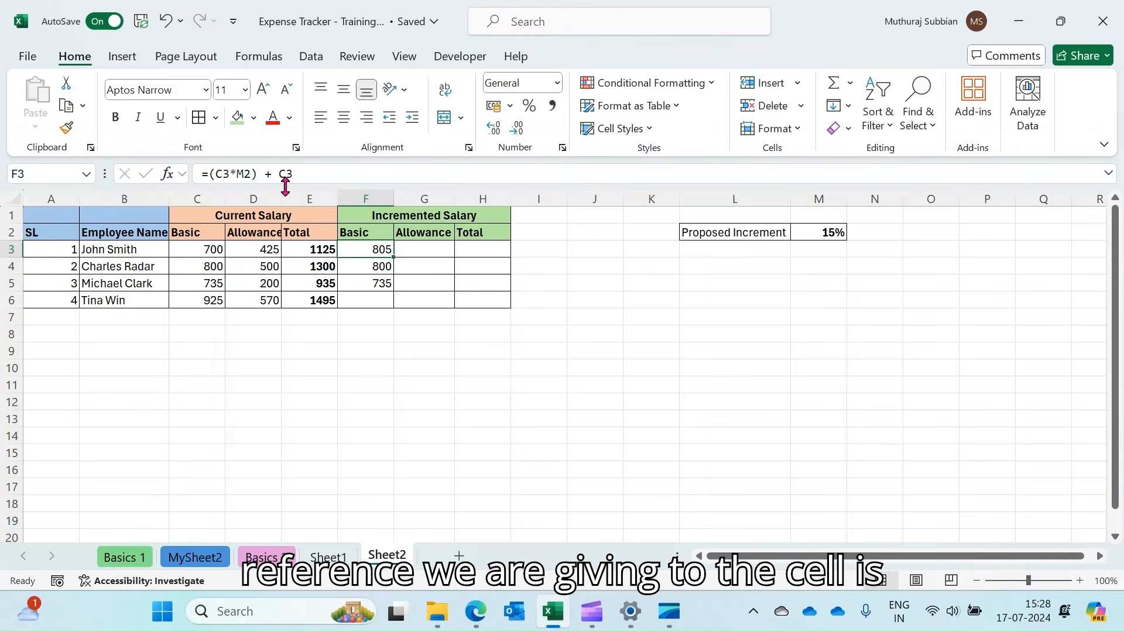
click(589, 281)
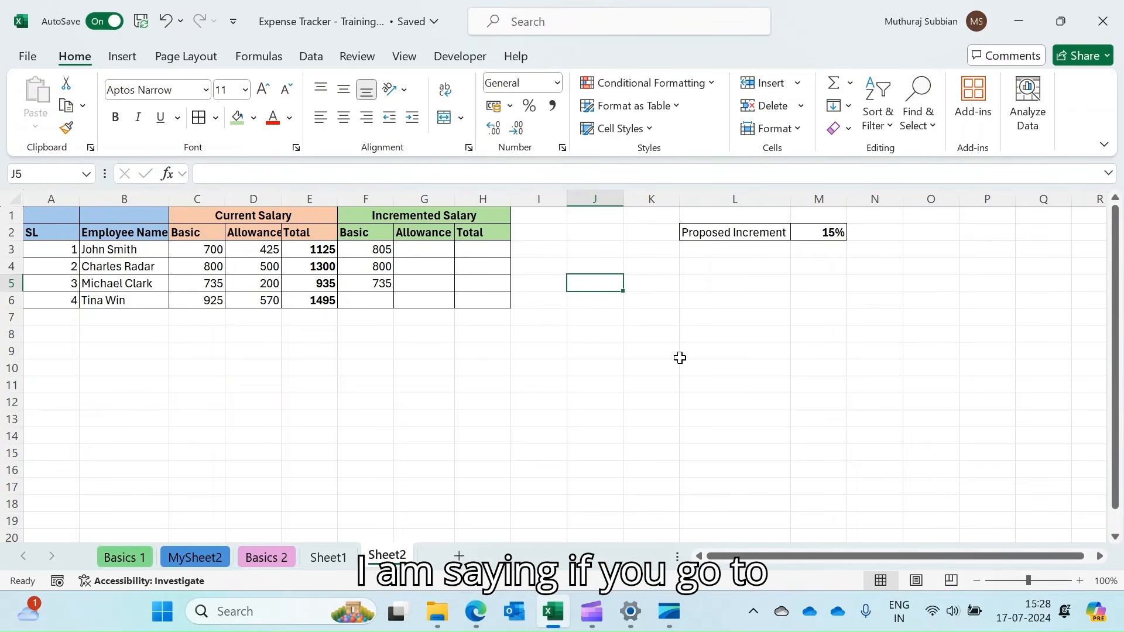
Step: Compare the cell references in the formulas of F3 and F4
click(351, 252)
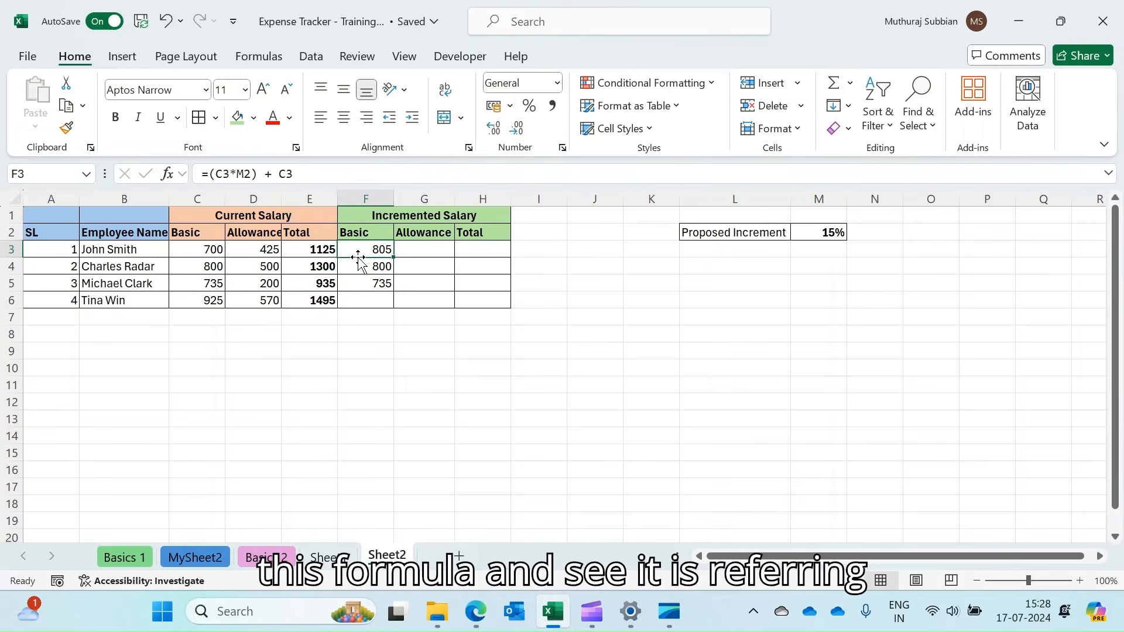
double_click(360, 252)
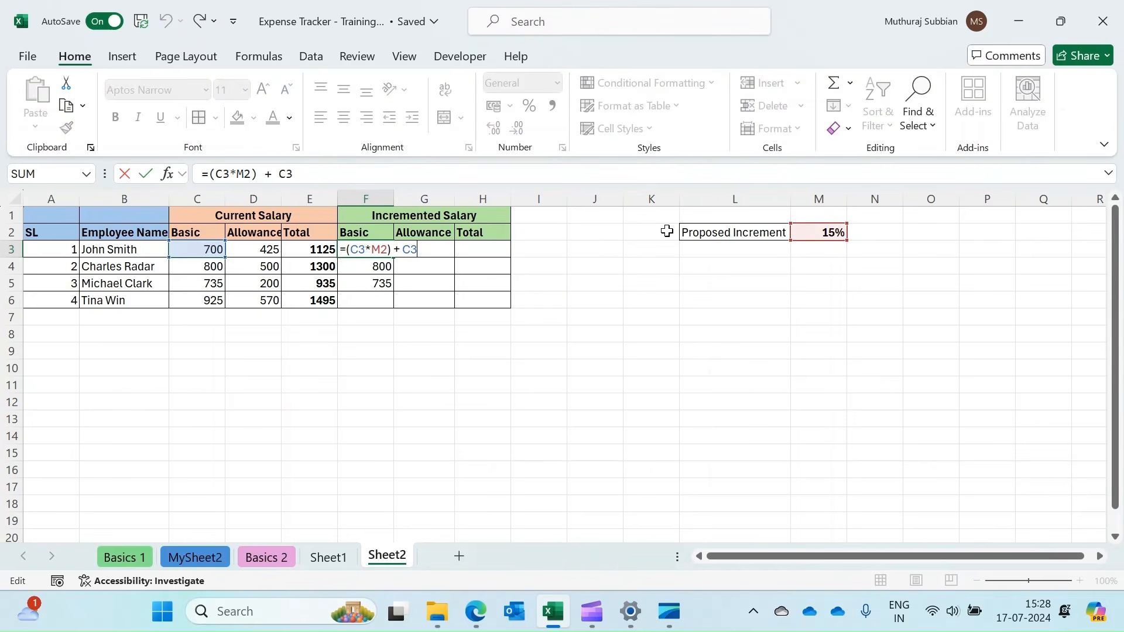
key(Return)
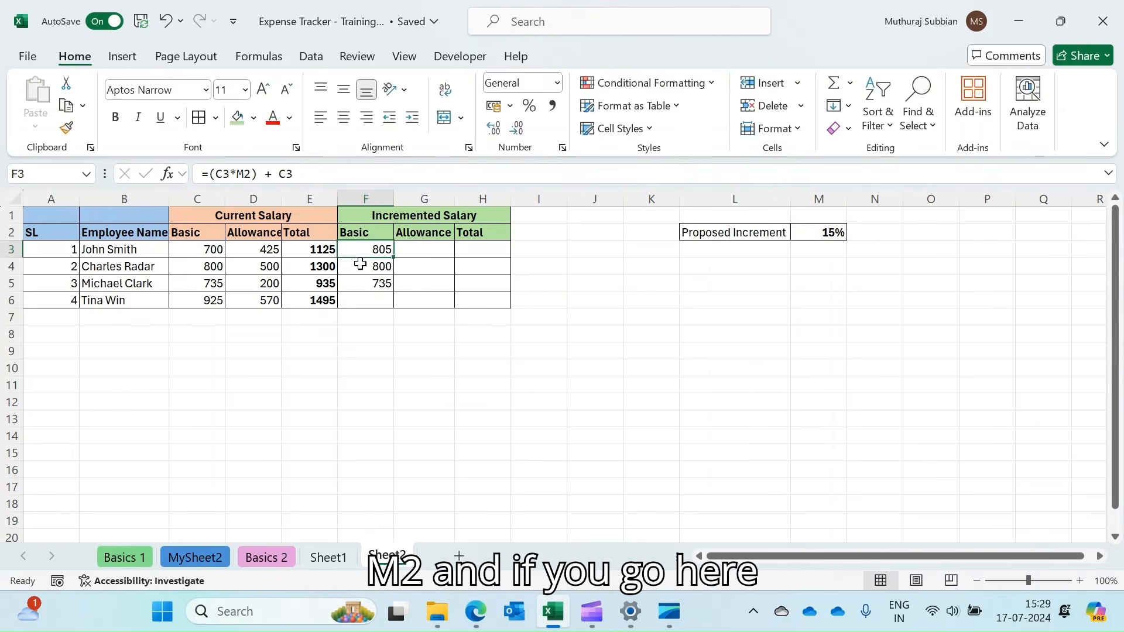
double_click(375, 267)
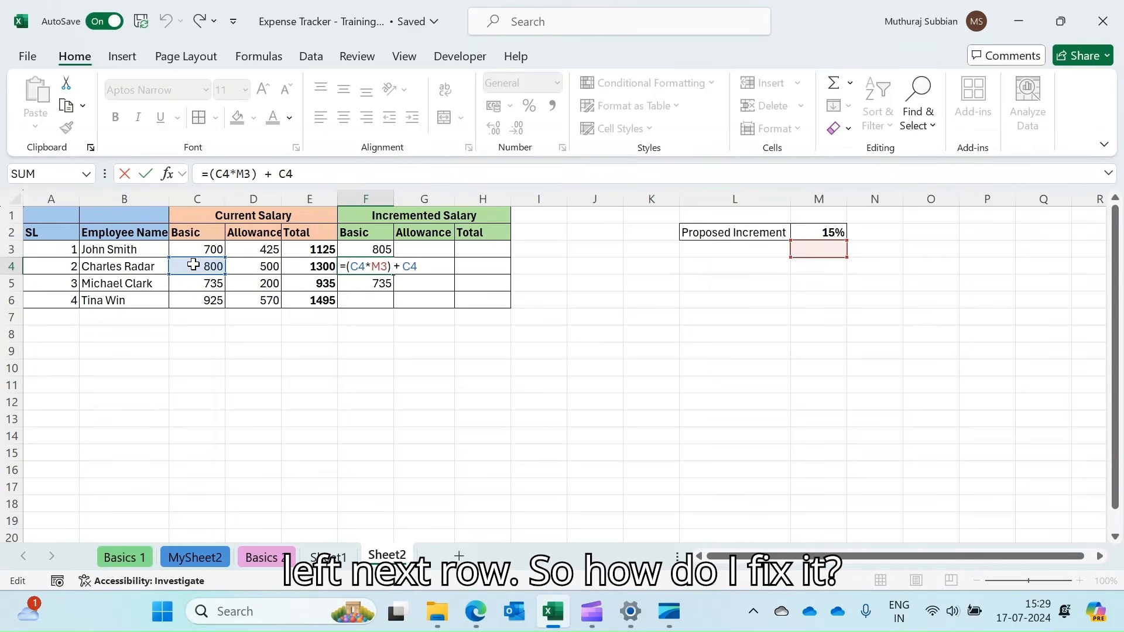
key(ctrl+Return)
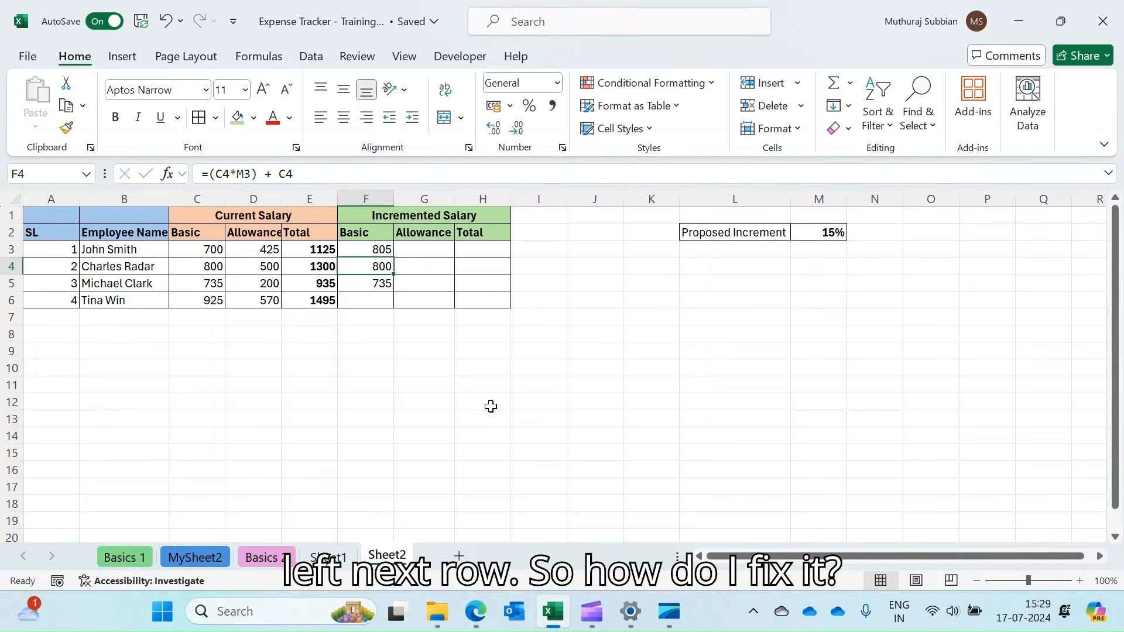
Step: Inspect the F3 formula's source cells: the current basic salaries in C3:C5 and the proposed increment in M2
click(364, 249)
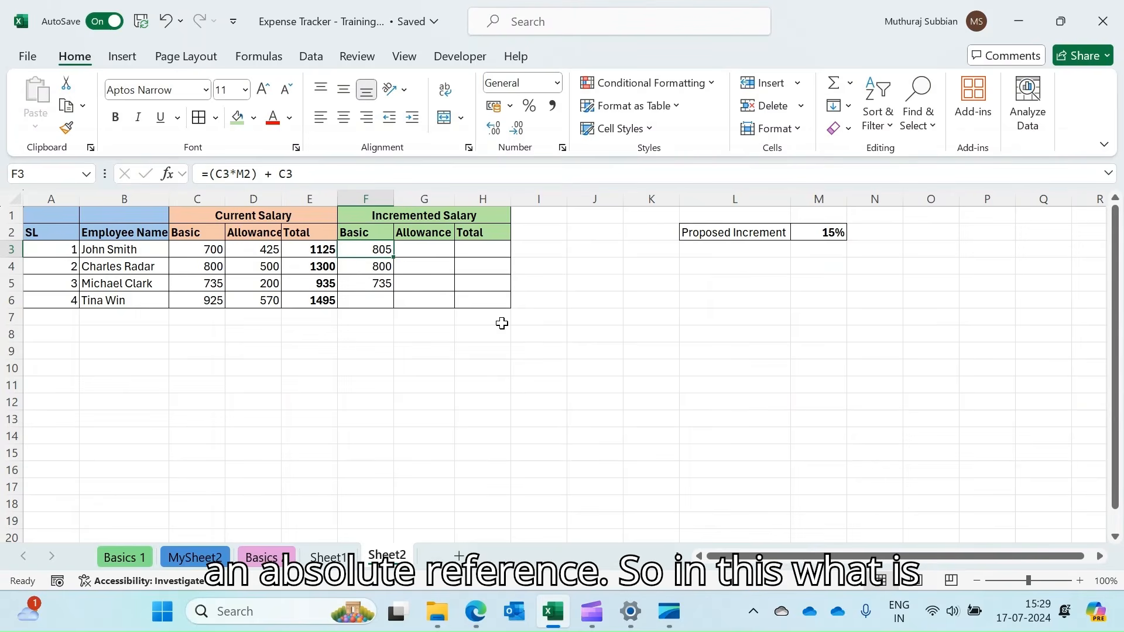
key(F2)
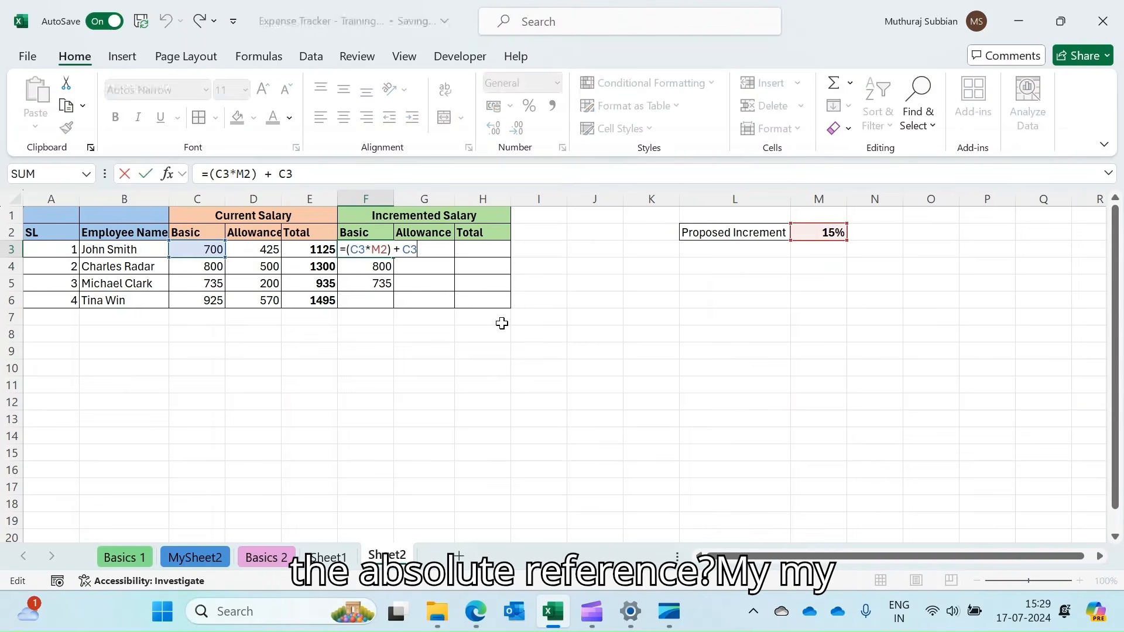
key(ctrl+Return)
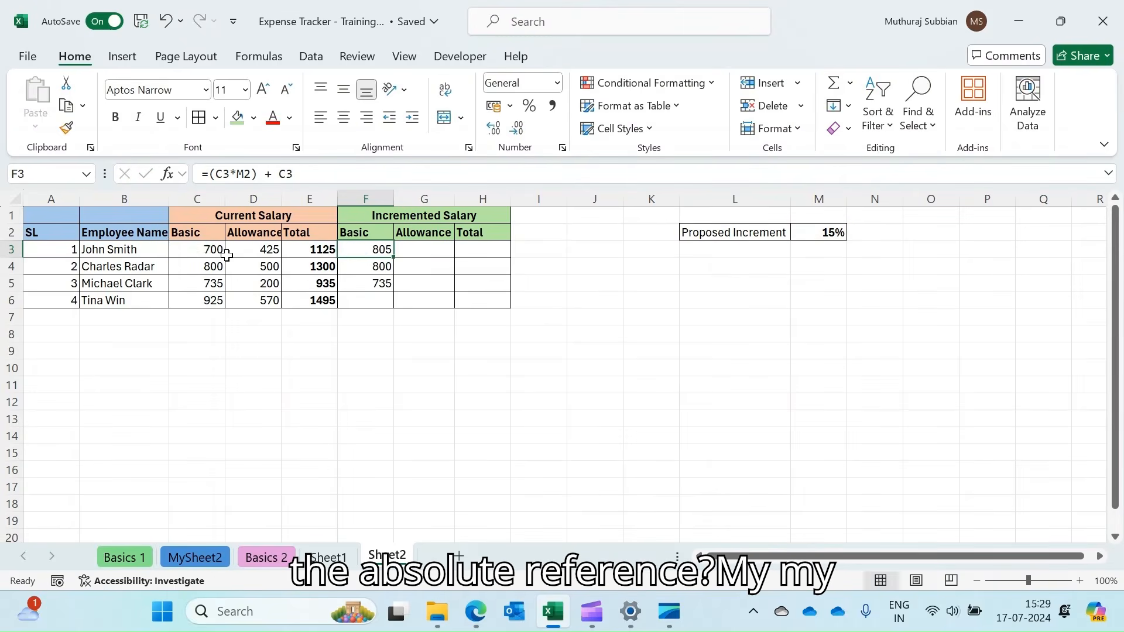
click(200, 247)
click(201, 266)
click(202, 282)
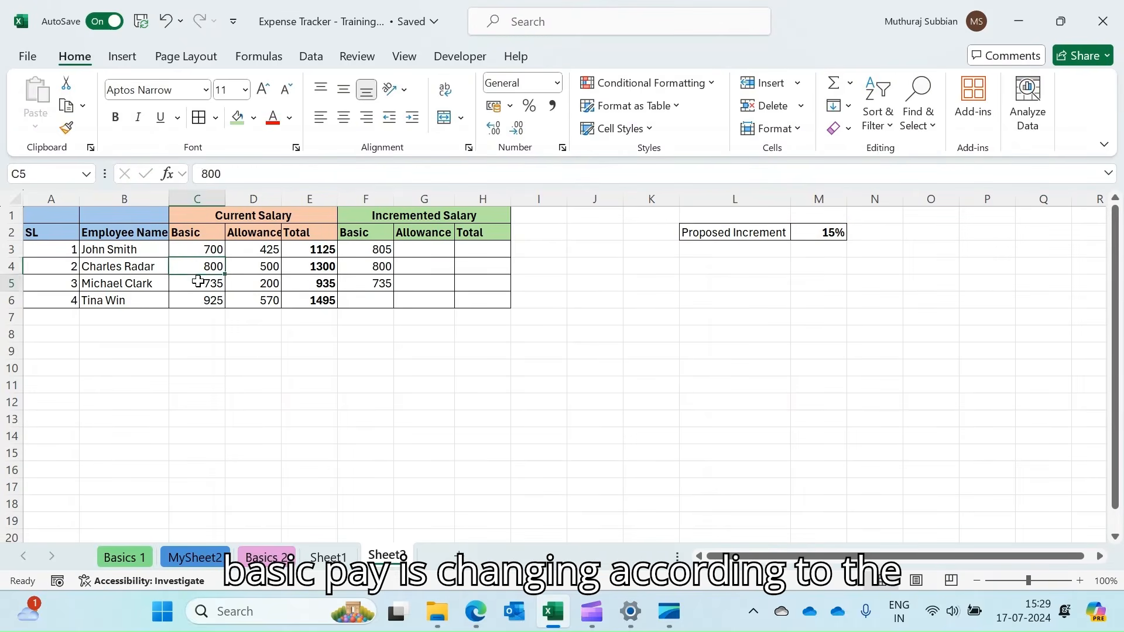
click(369, 249)
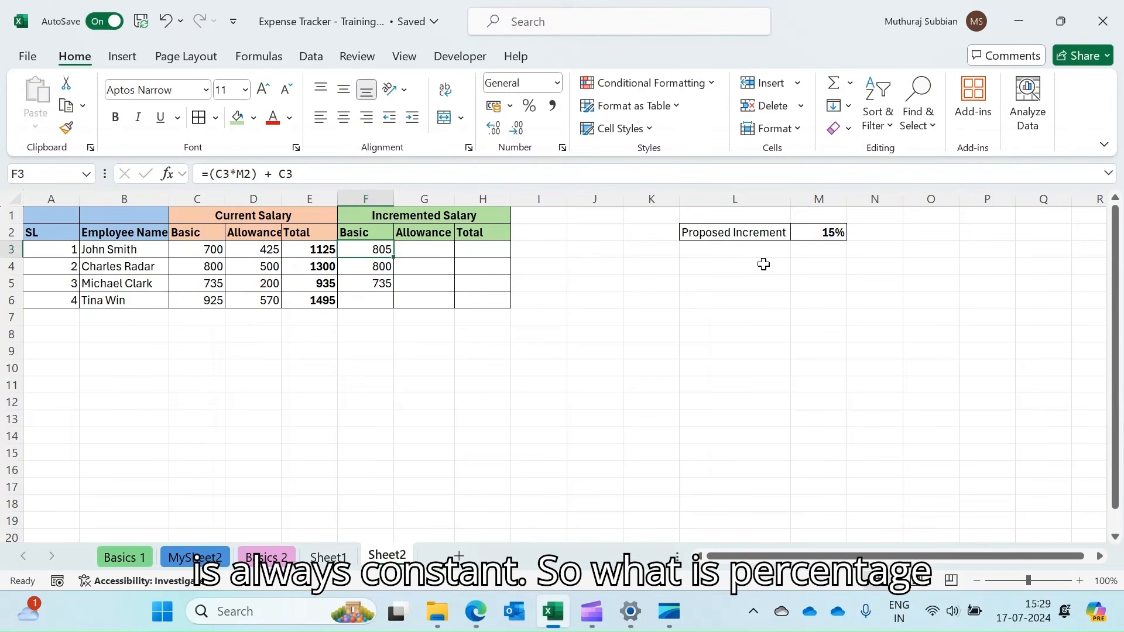
click(817, 233)
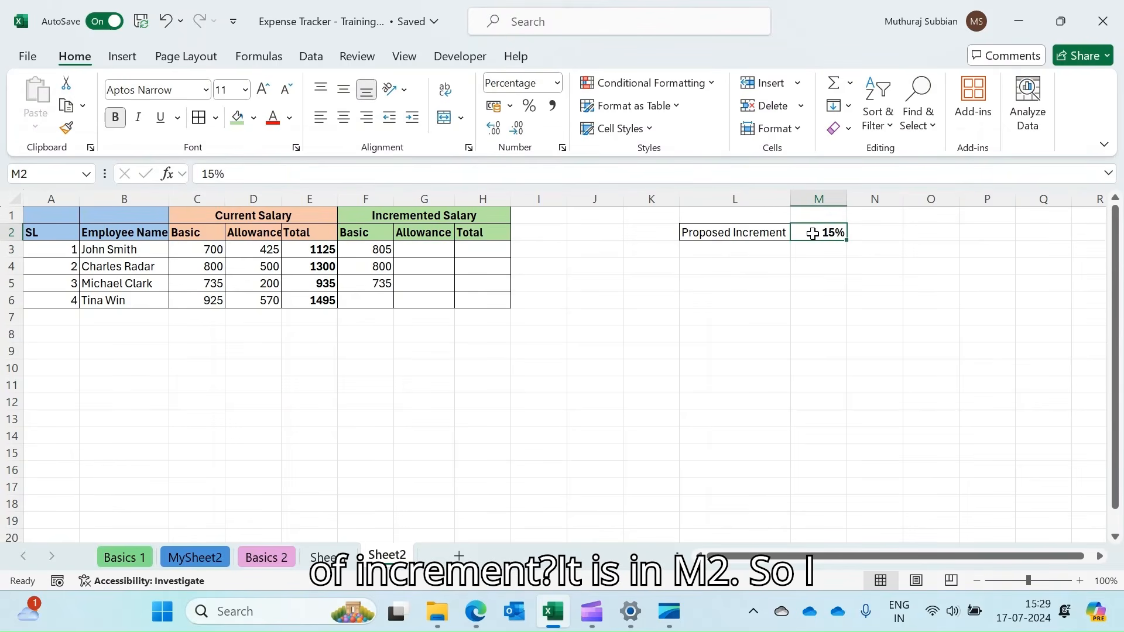
Step: Make the increment reference in F3 absolute so the formula reads =(C3*$M$2) + C3
click(357, 247)
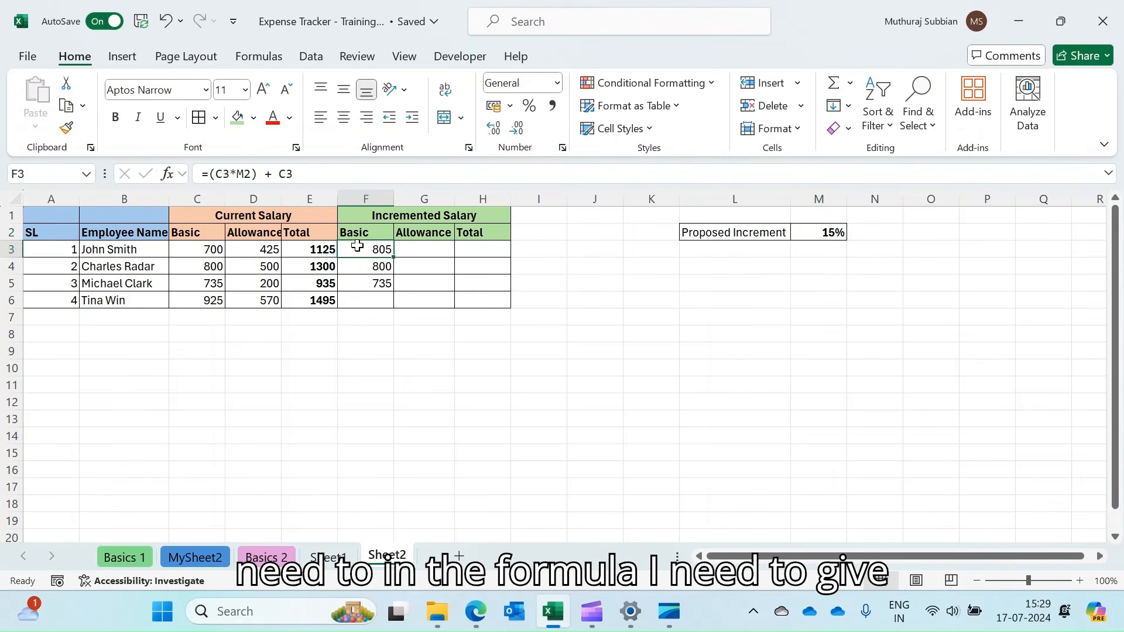
click(241, 174)
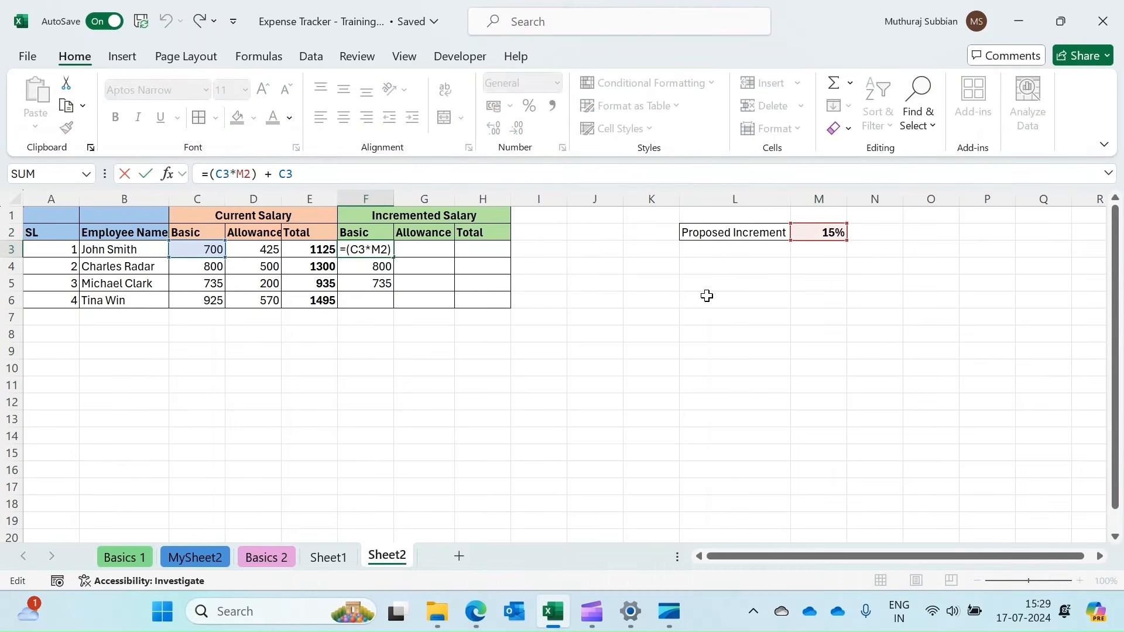
text($M)
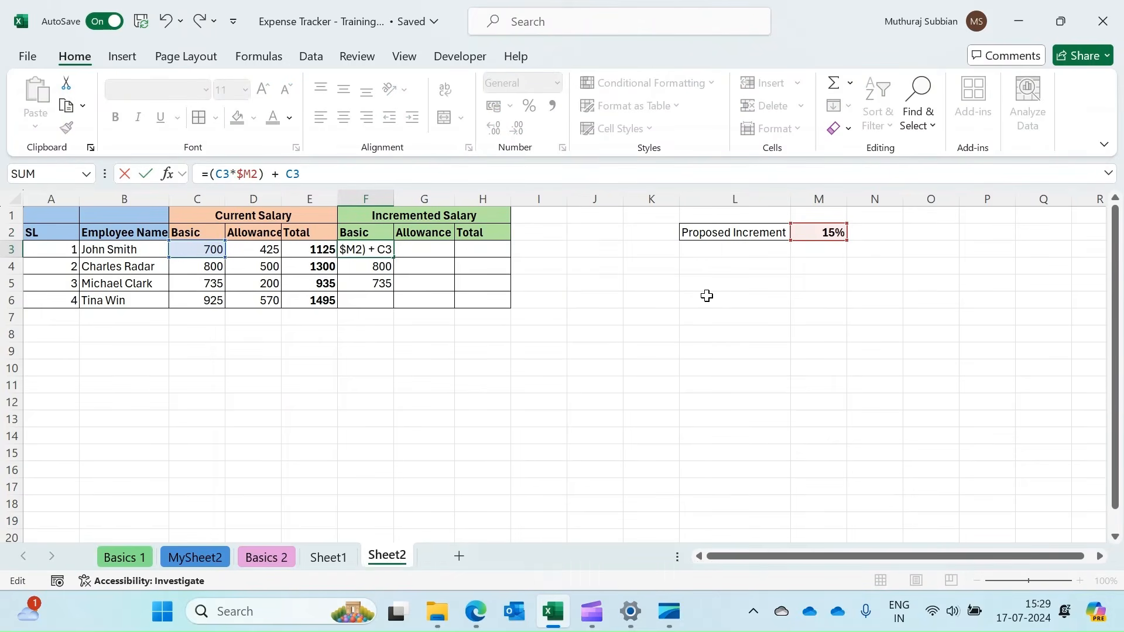
text($)
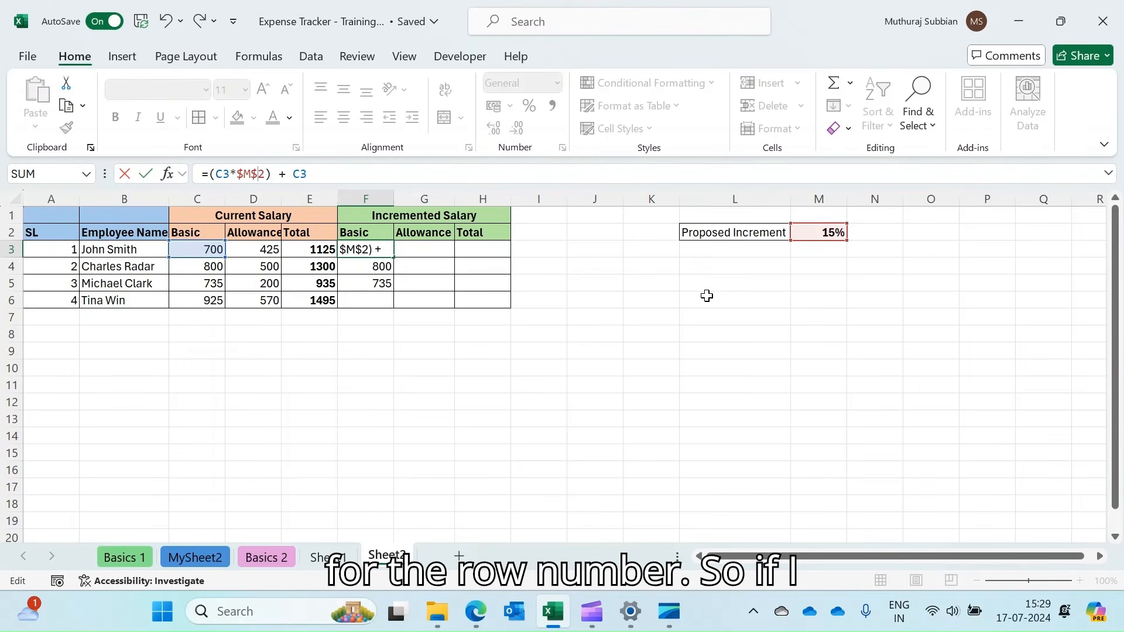
key(Return)
Step: Copy the incremented basic formula from F3 into F4, F5 and F6
click(363, 252)
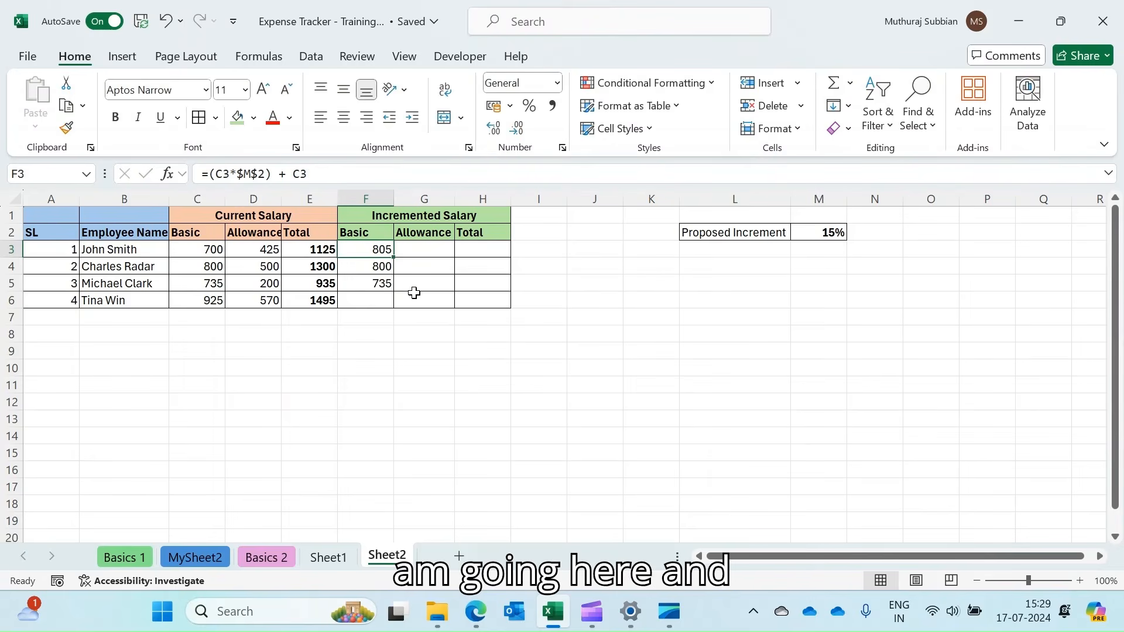
key(ctrl+c)
key(Down)
key(ctrl+v)
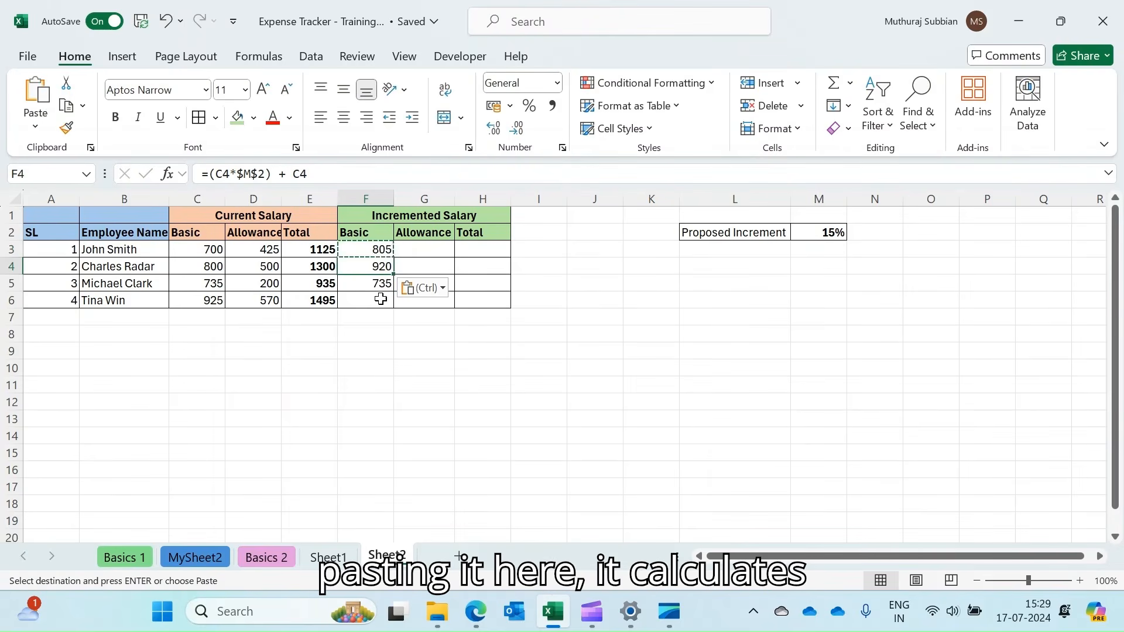
key(Down)
key(ctrl+v)
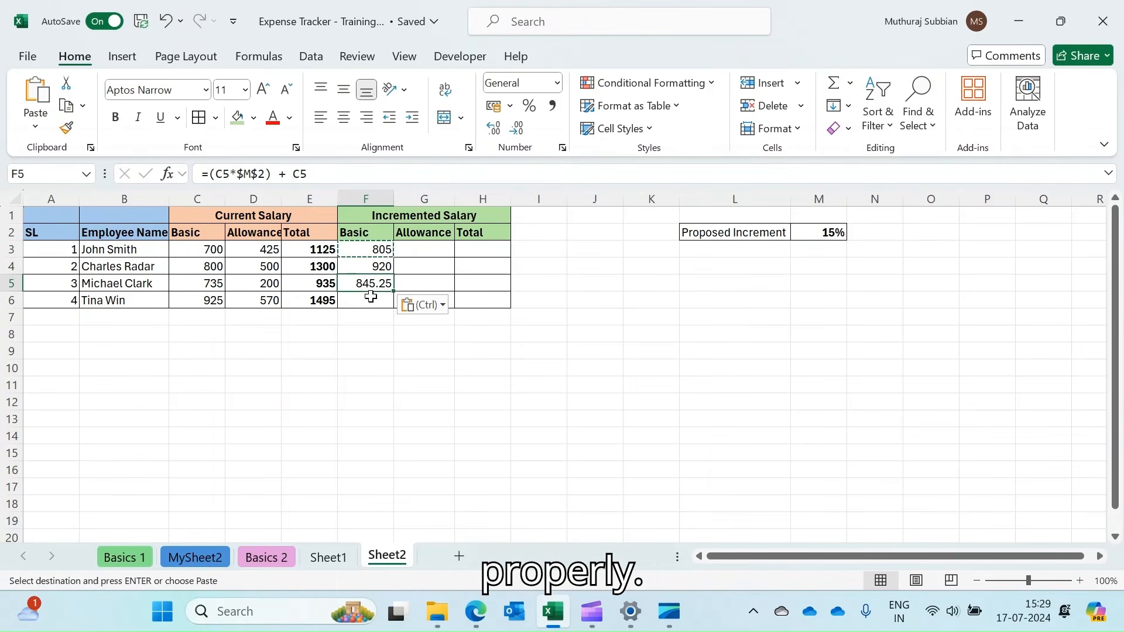
key(Down)
key(ctrl+v)
click(371, 247)
click(426, 247)
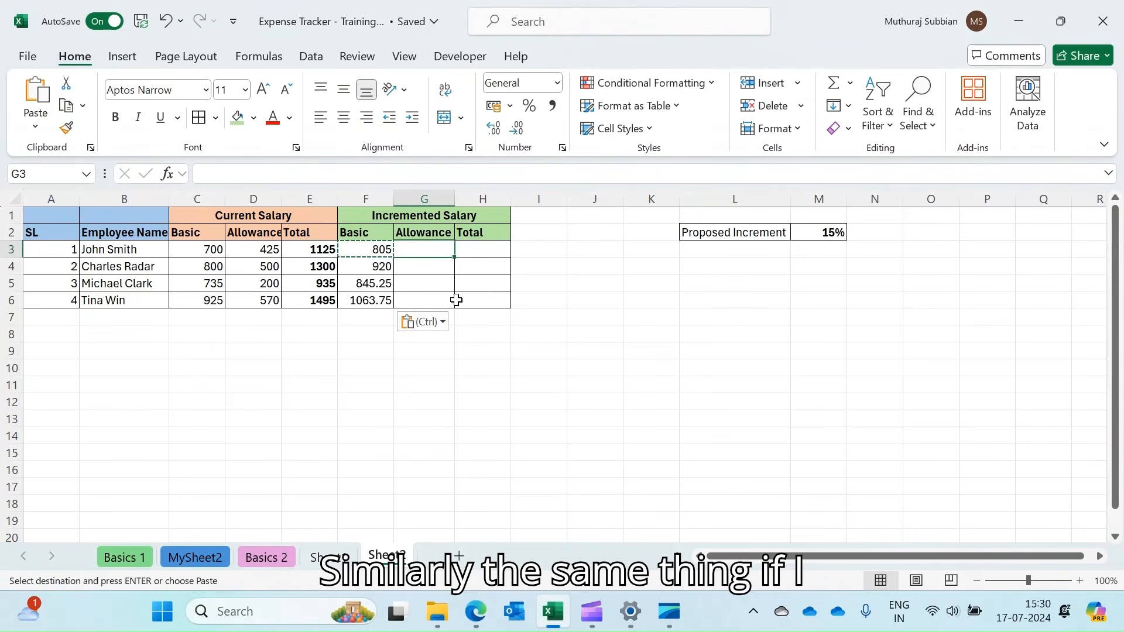
key(Left)
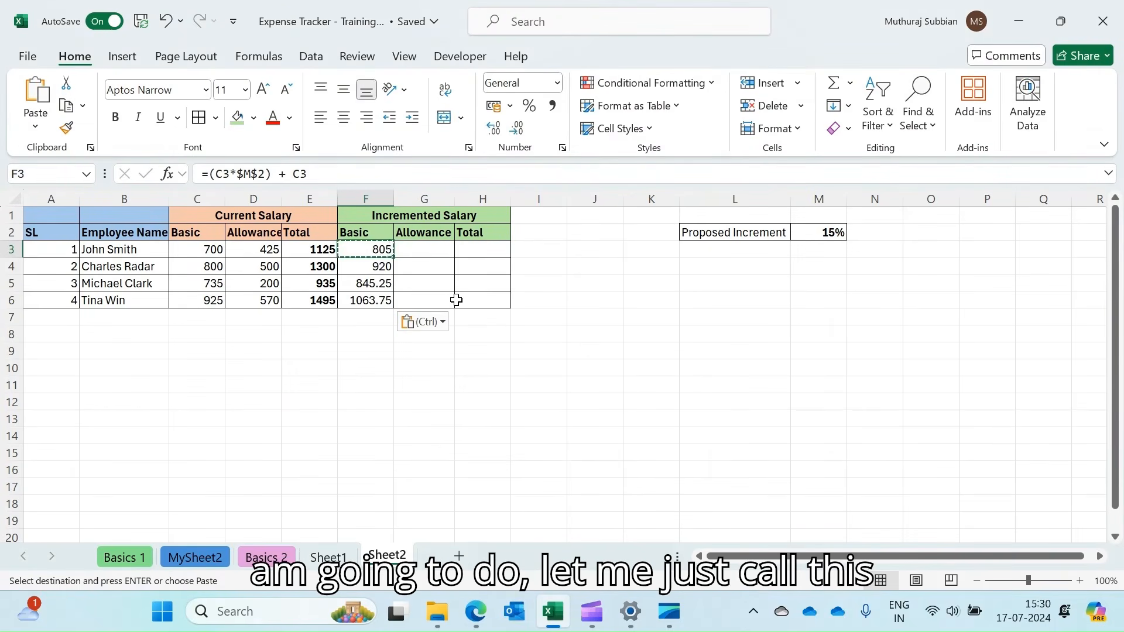
Step: Enter the heading Basic in M1 and Allowance in N1 above the proposed increment row
click(817, 216)
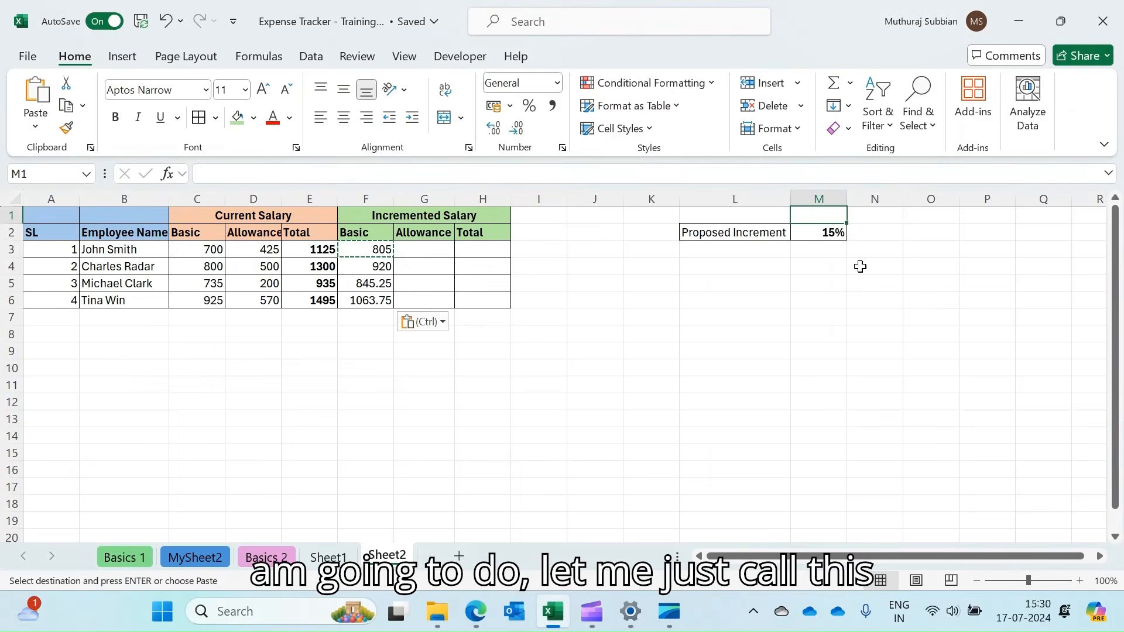
text(Bas)
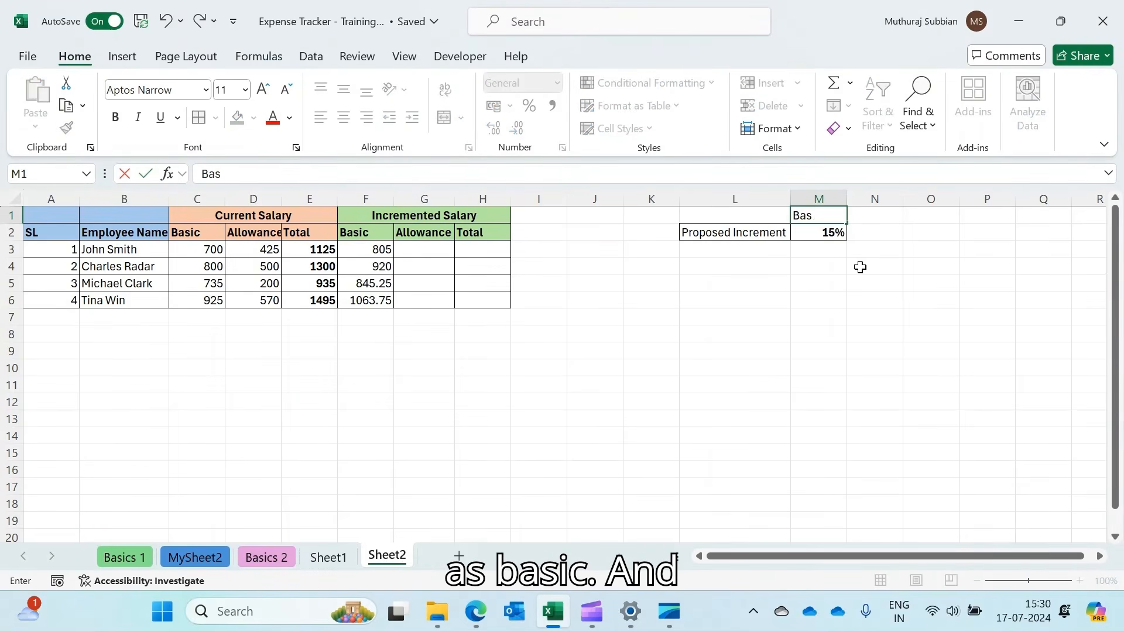
text(ic)
key(Tab)
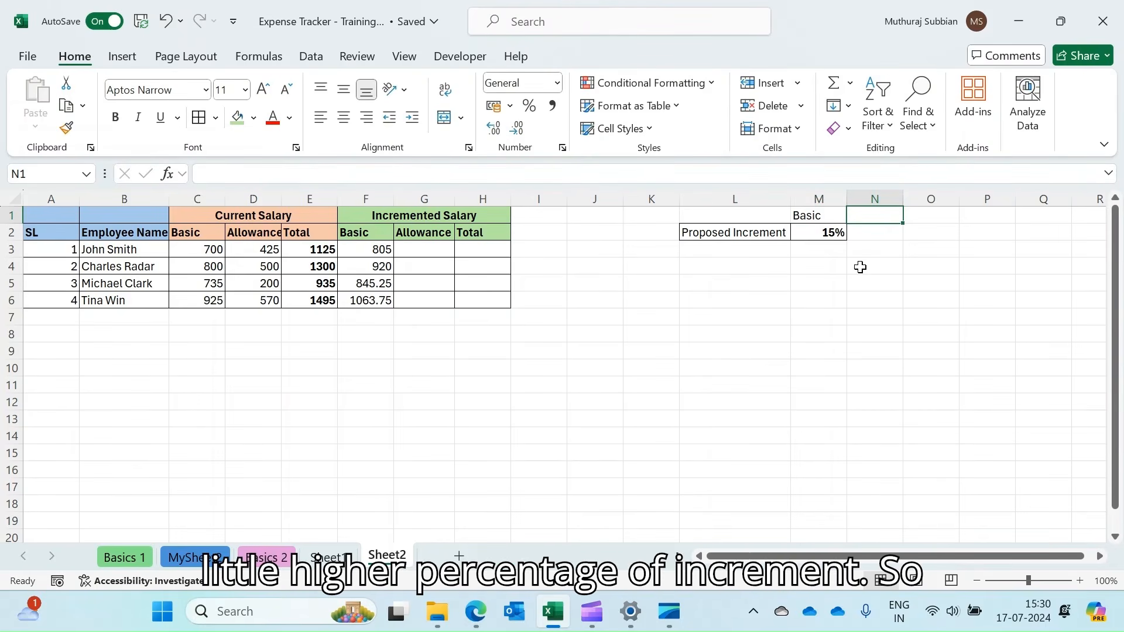
text(Al)
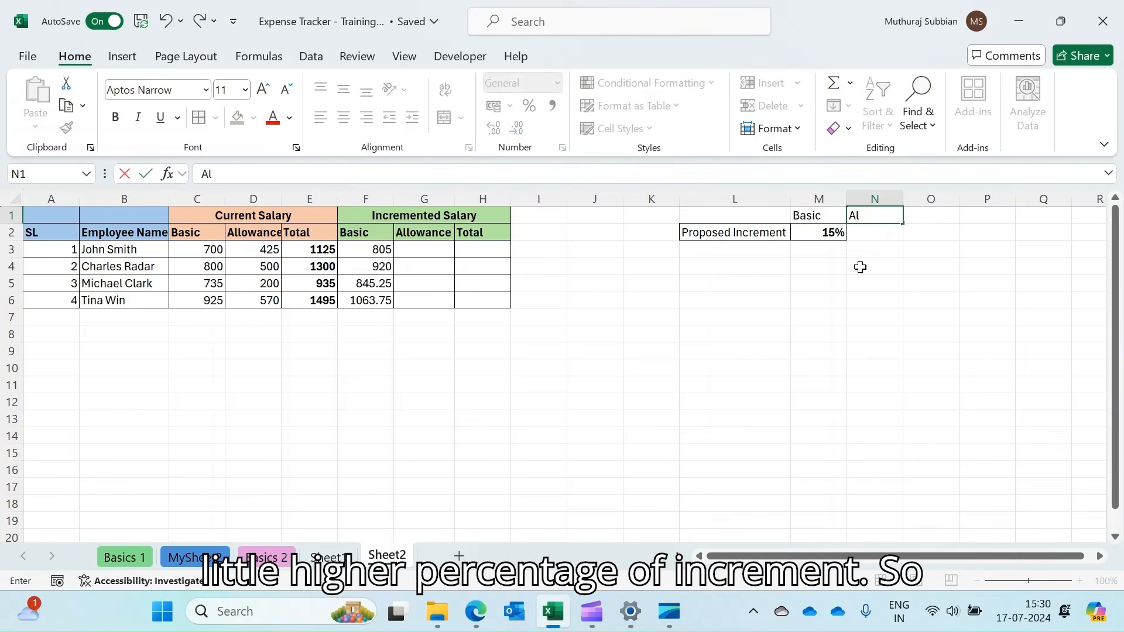
text(lowance)
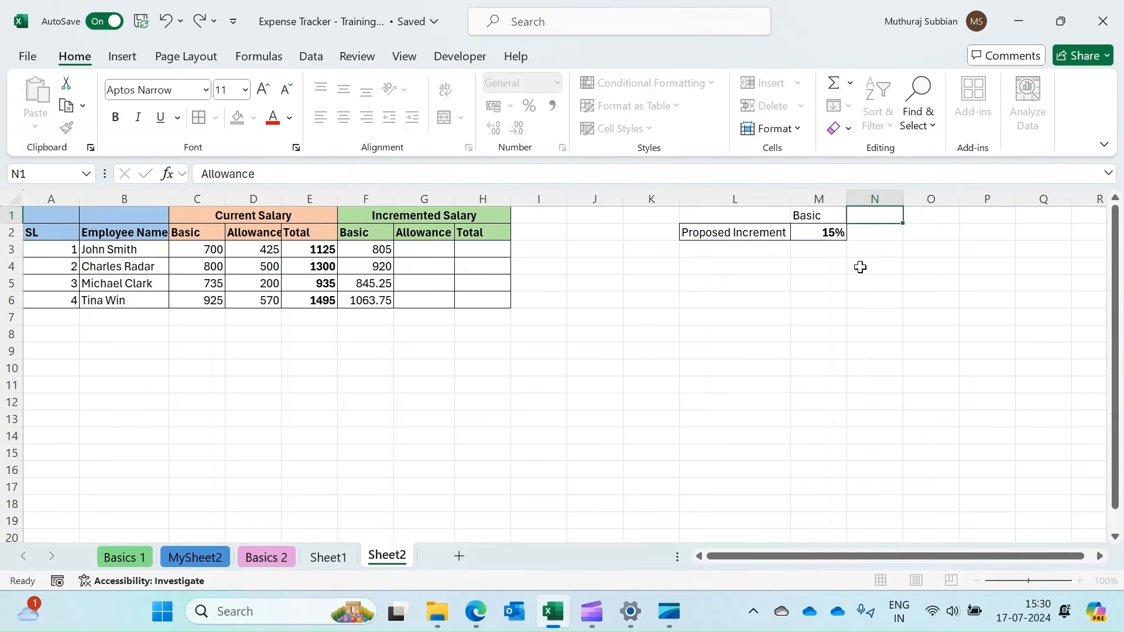
key(Return)
Step: Enter a proposed allowance increment of 20% in N2 and make it bold
text(20)
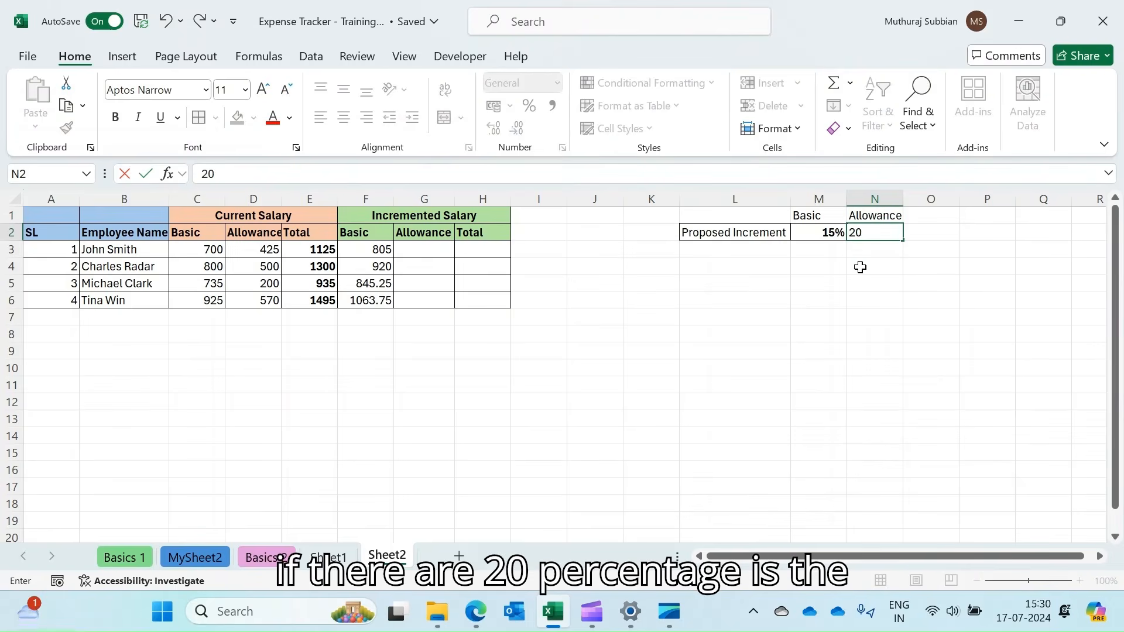
text(%)
key(Return)
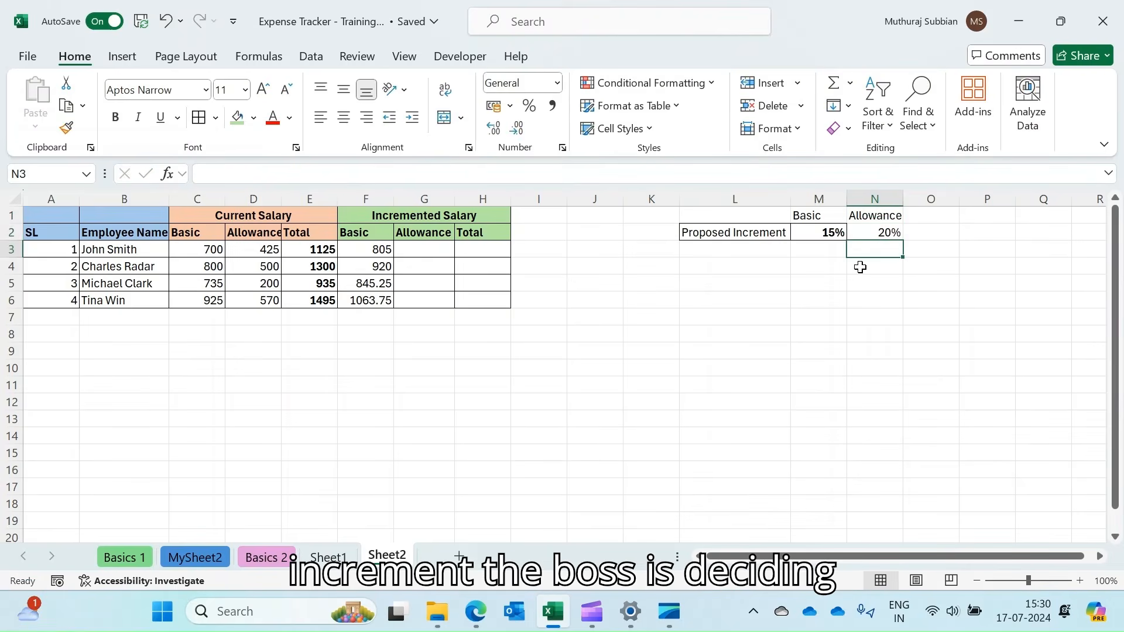
key(Up)
key(ctrl+b)
Step: Copy the formula from F3 into the incremented allowance cell G3 and check which cells it refers to
key(Left)
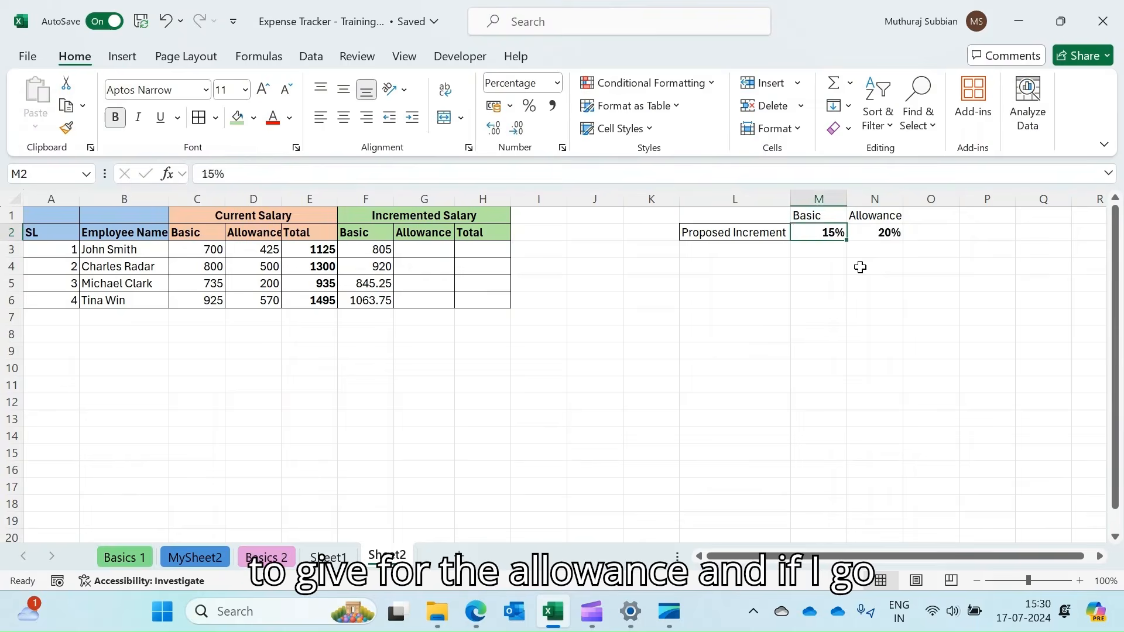
key(Left)
key(Left)
key(Left)
key(Left)
key(Left)
key(Left)
key(Left)
key(Left)
key(Left)
key(Down)
key(Right)
key(Right)
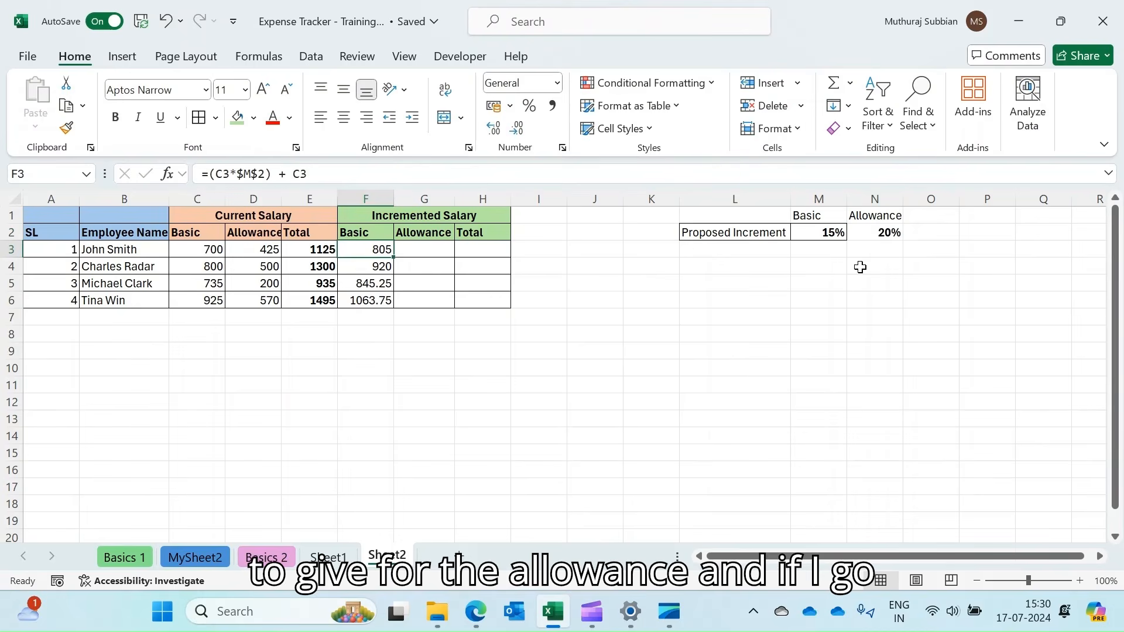
key(ctrl+c)
key(Right)
key(ctrl+v)
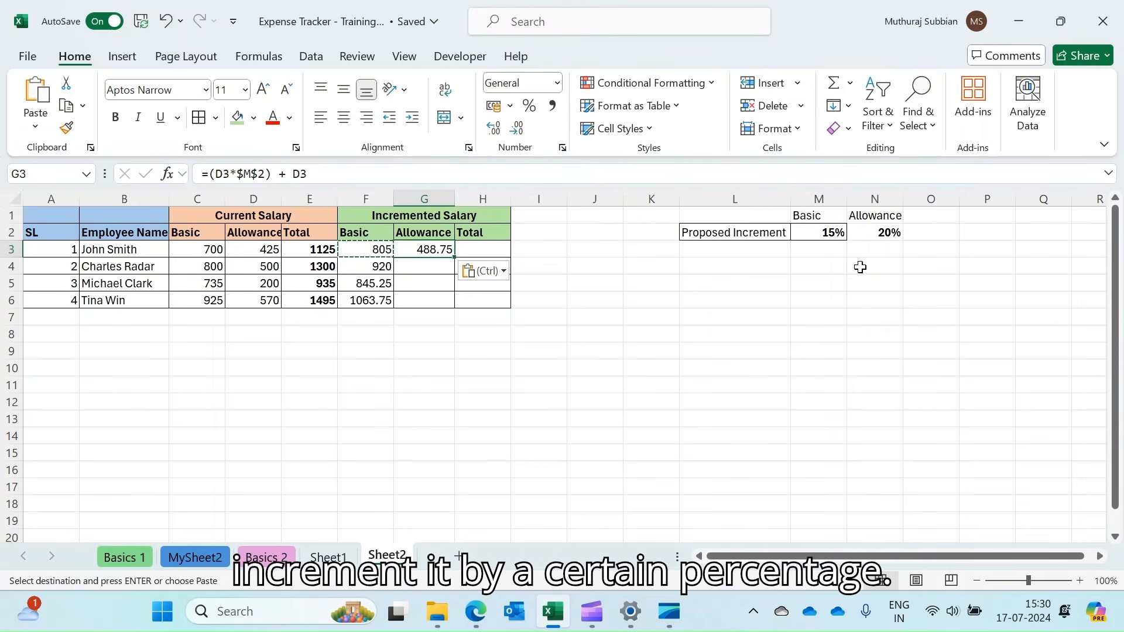
key(F2)
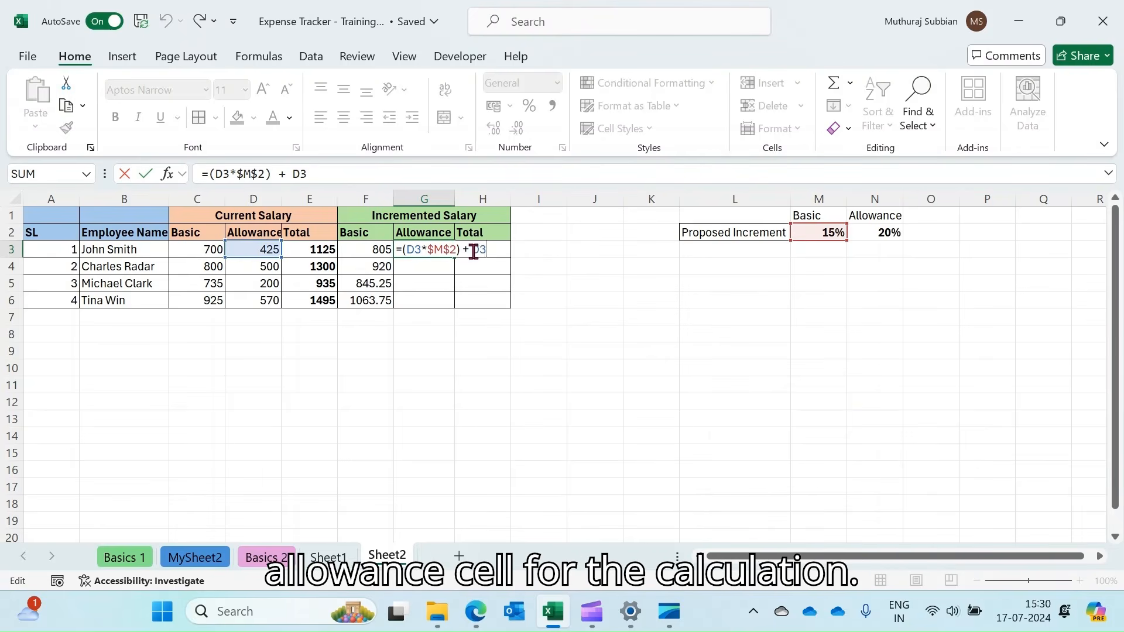
key(Return)
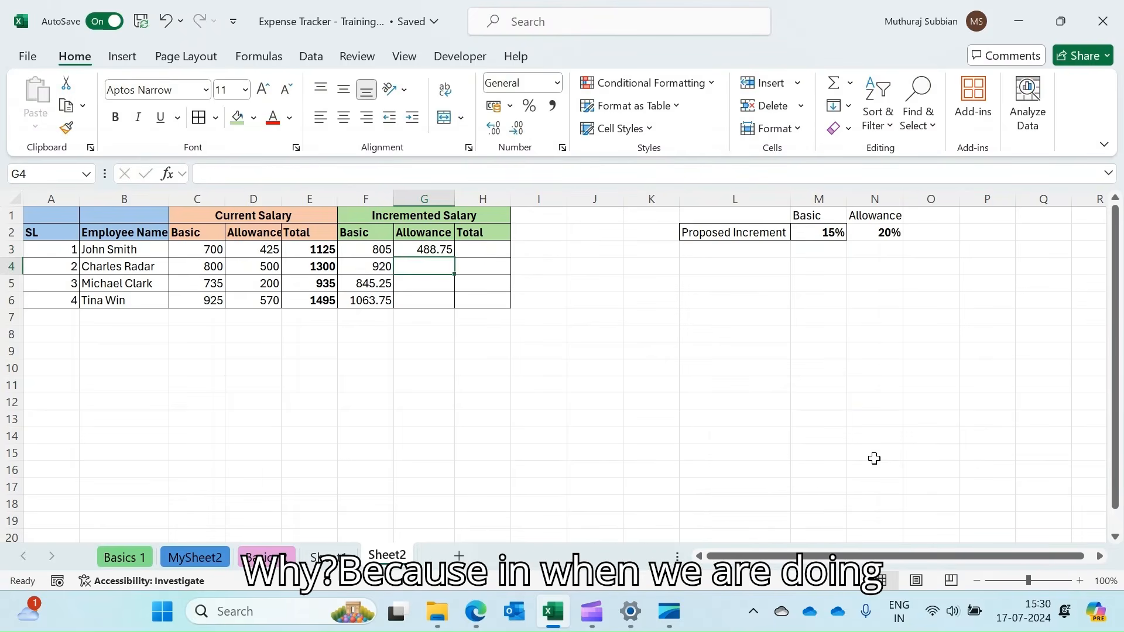
Step: Change the formula in F3 to =(C3*M$2) + C3 so only the row of the increment reference is fixed
click(426, 248)
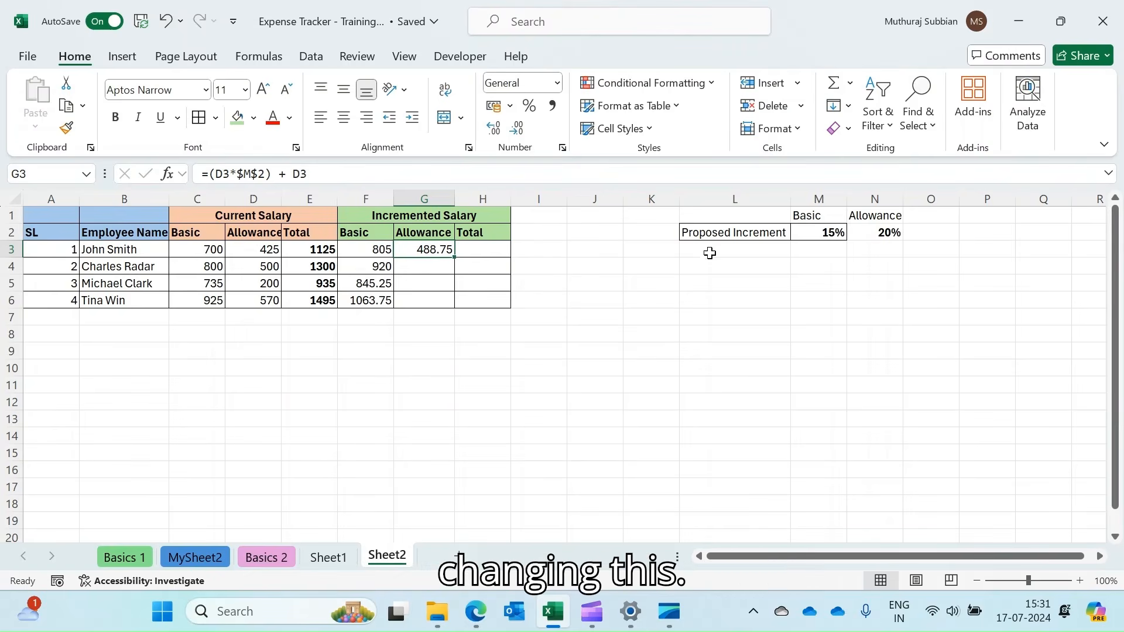
click(243, 173)
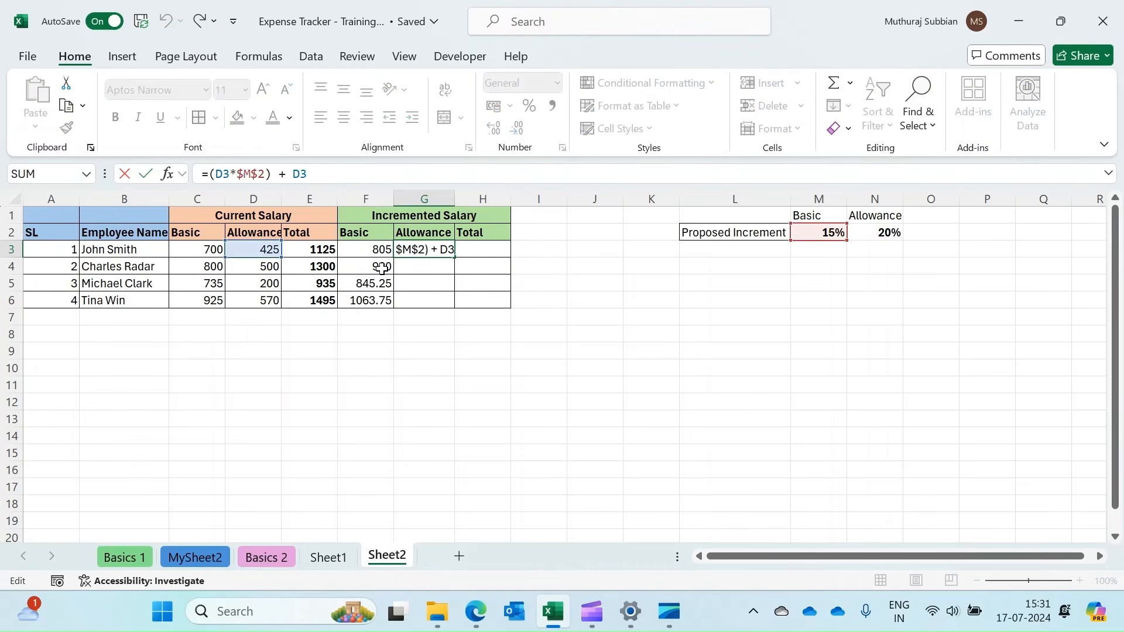
key(BackSpace)
key(Return)
click(380, 250)
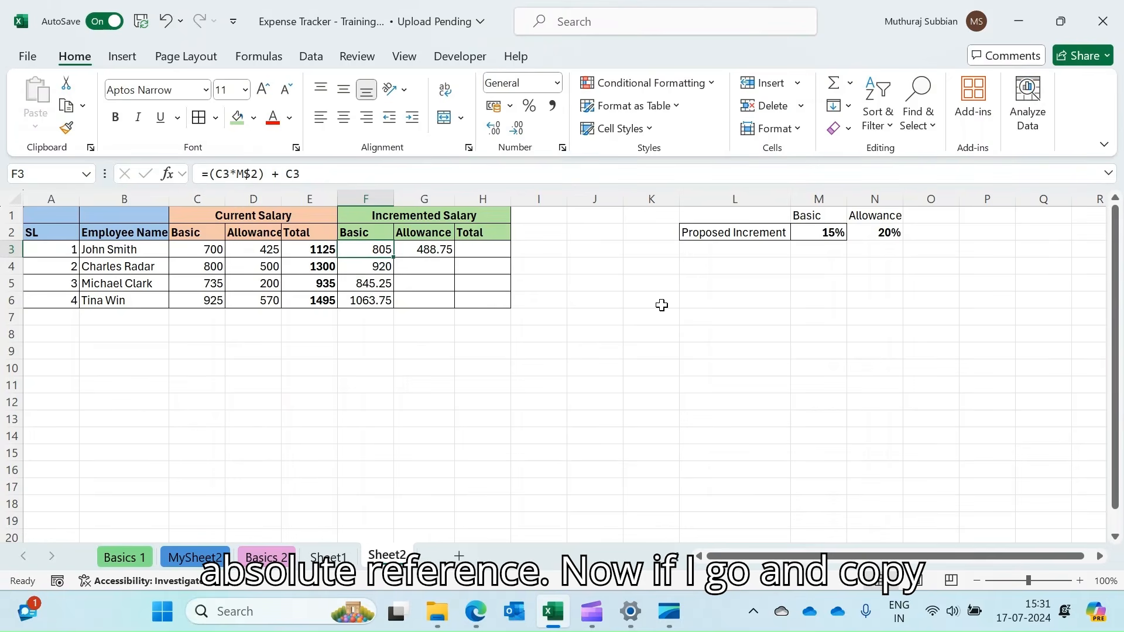
Step: Copy the formula from F3 into the incremented allowance cell G3 again and check its cell references
key(ctrl+c)
key(Right)
key(ctrl+v)
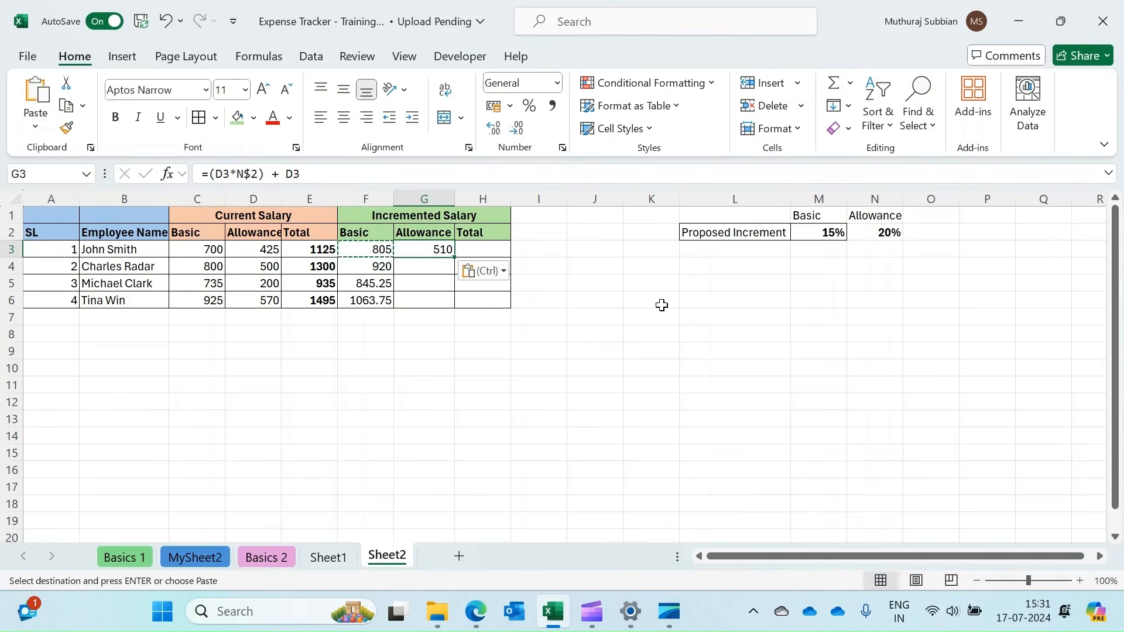
key(F2)
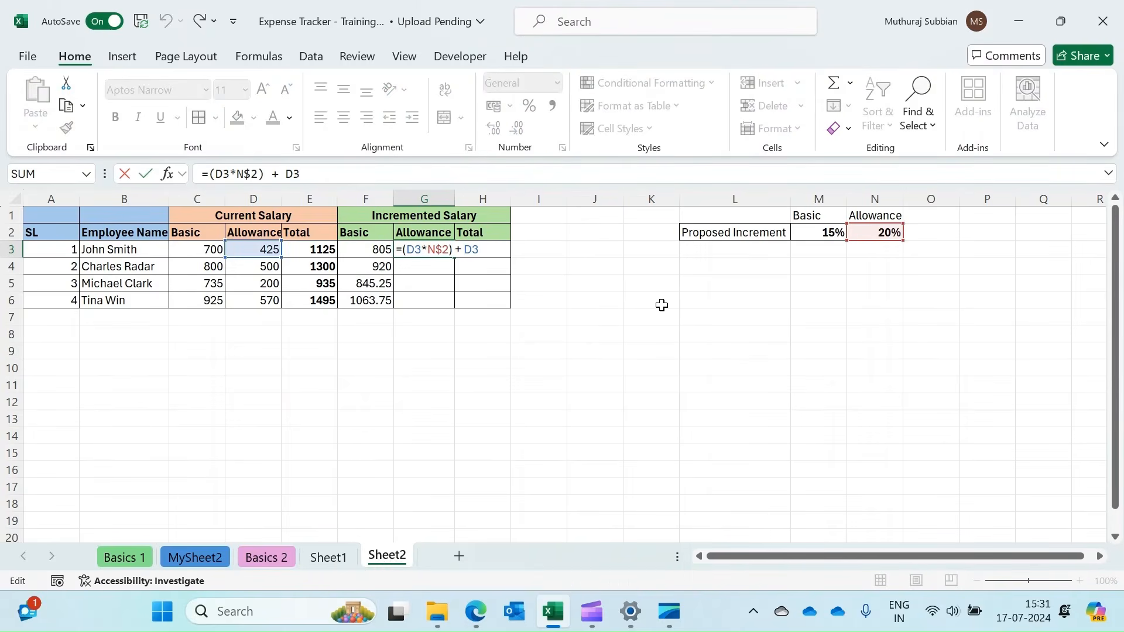
key(Escape)
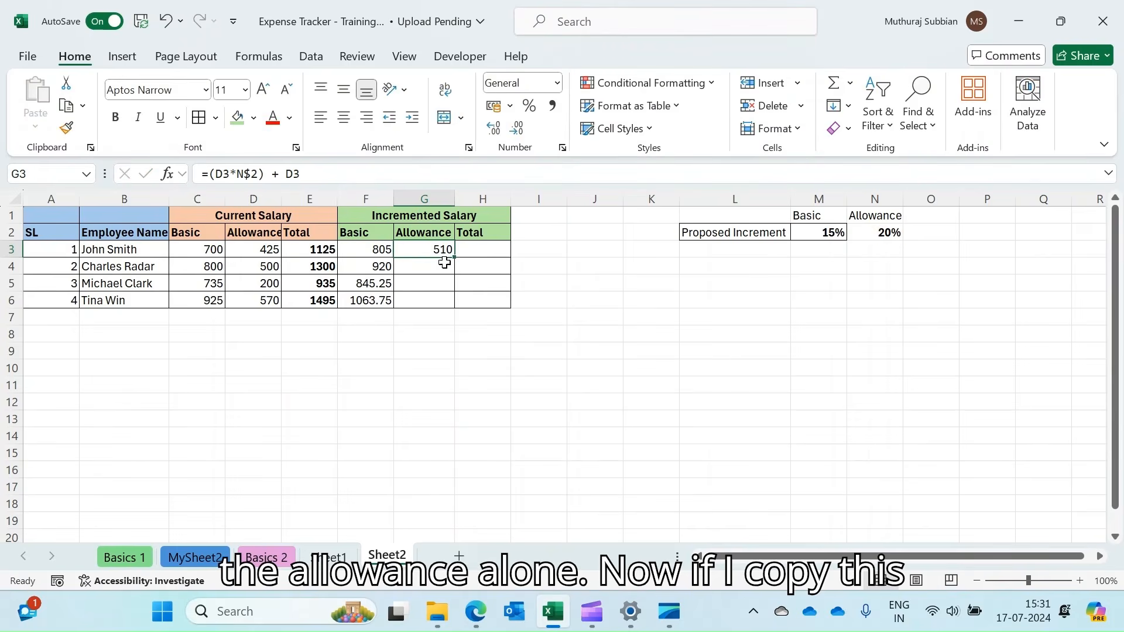
Step: Copy the allowance formula from G3 into G4 and check which cells it refers to
key(ctrl+c)
click(445, 265)
key(ctrl+v)
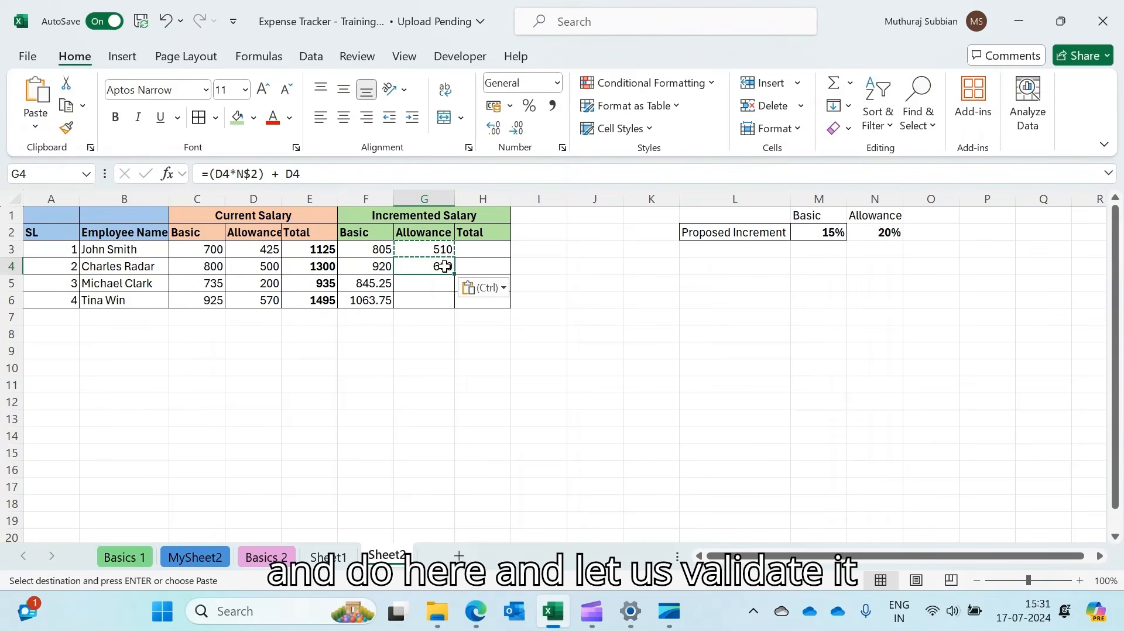
key(F2)
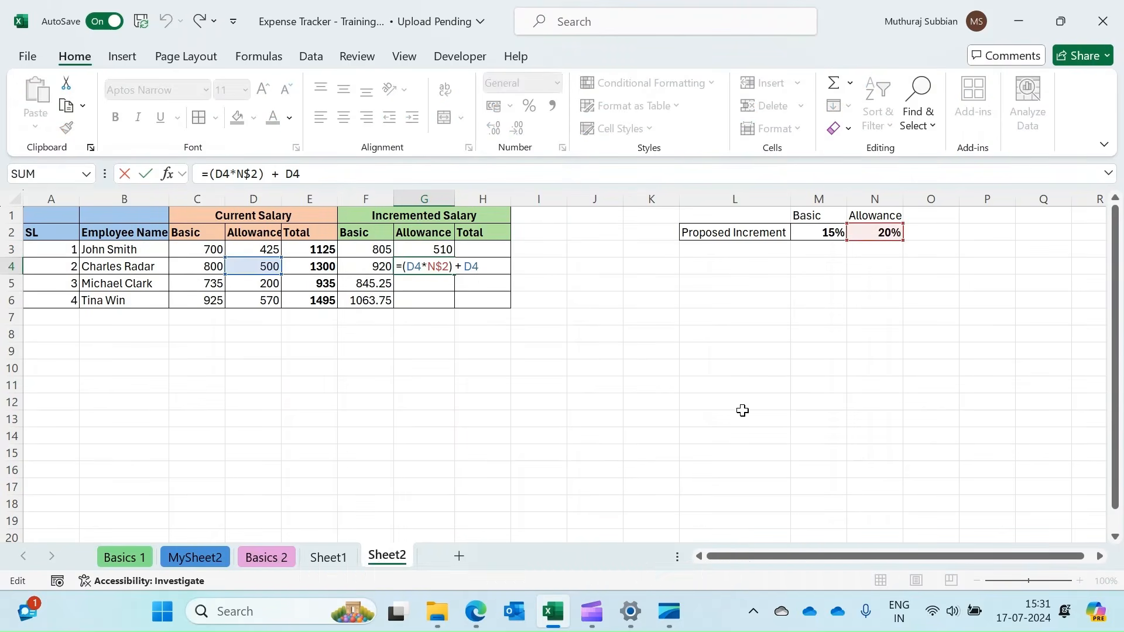
key(Return)
key(Up)
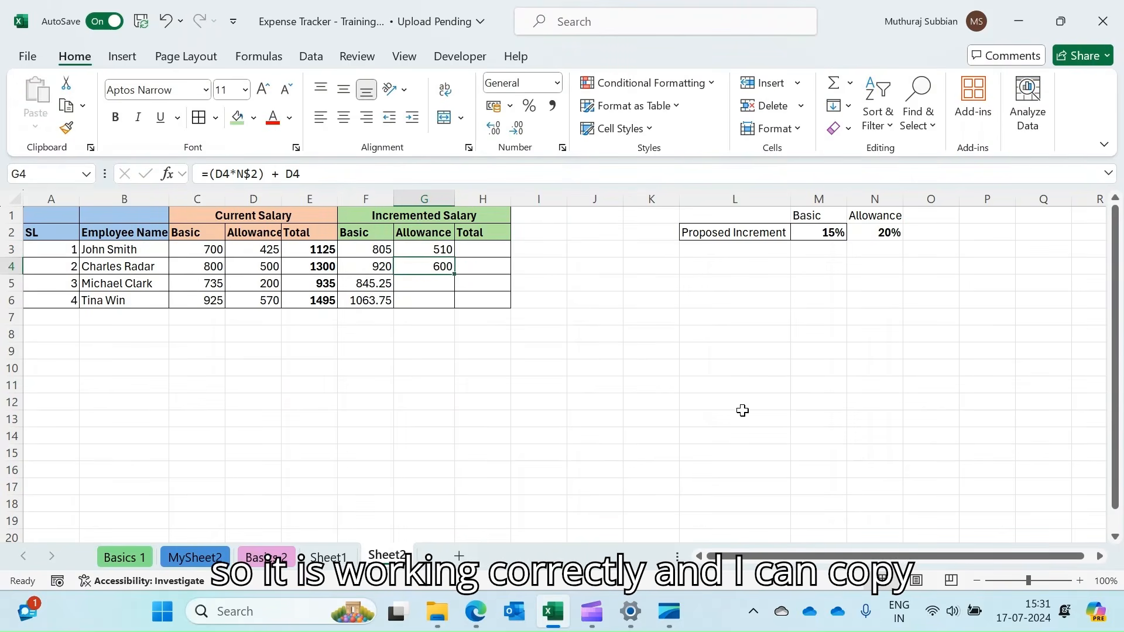
Step: Copy the incremented allowance formula from G4 into G5:G6
key(ctrl+c)
key(Down)
key(shift+Down)
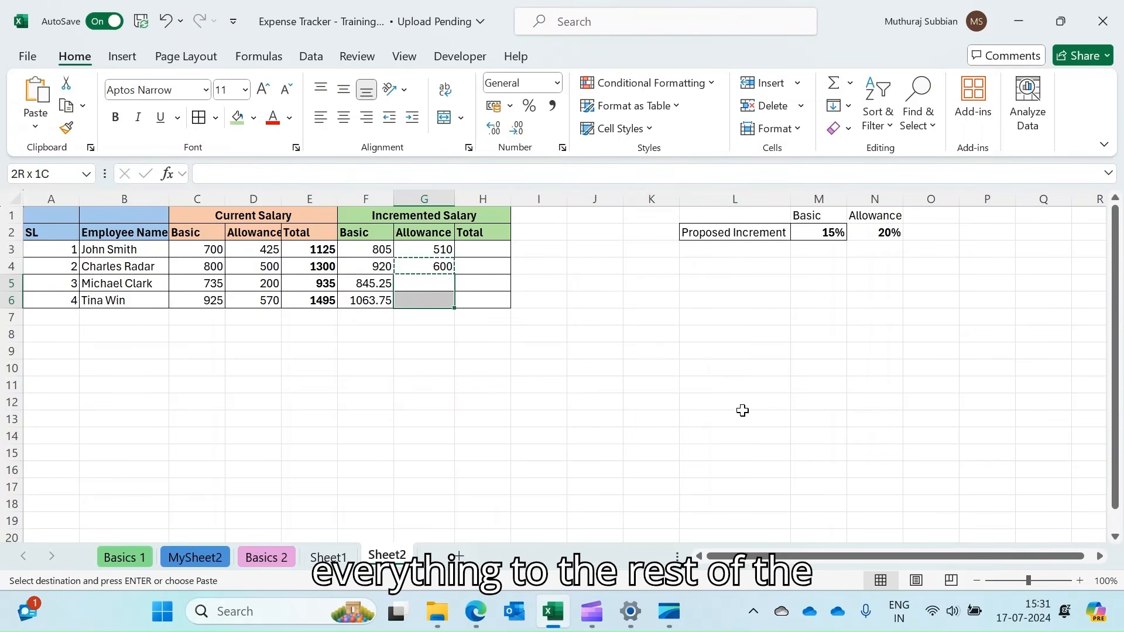
key(ctrl+v)
click(484, 249)
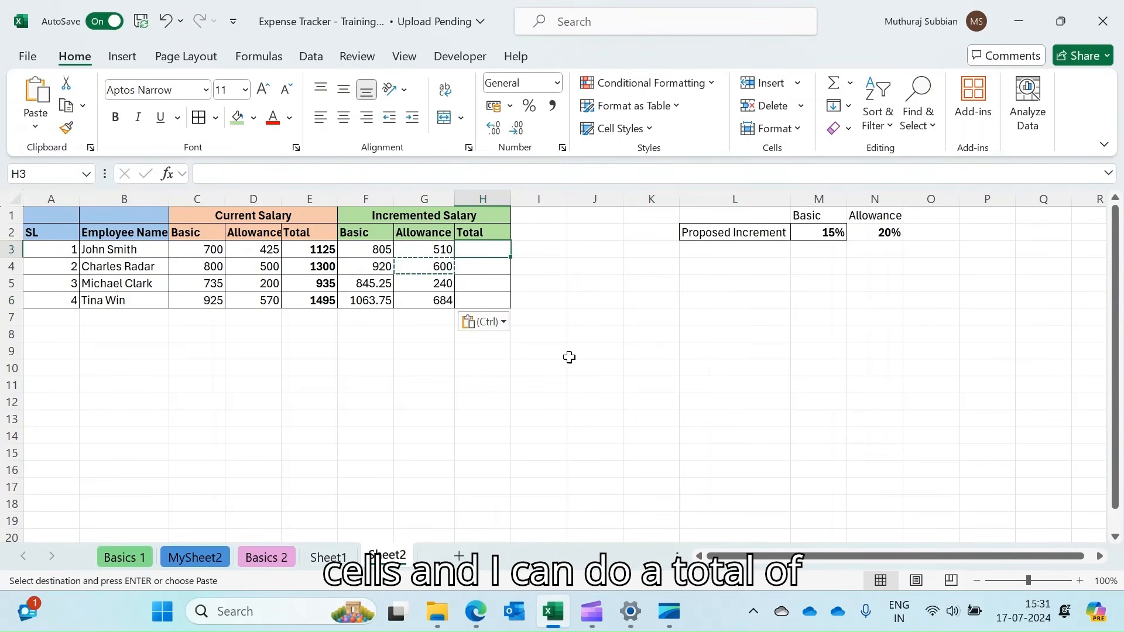
key(Escape)
text(=)
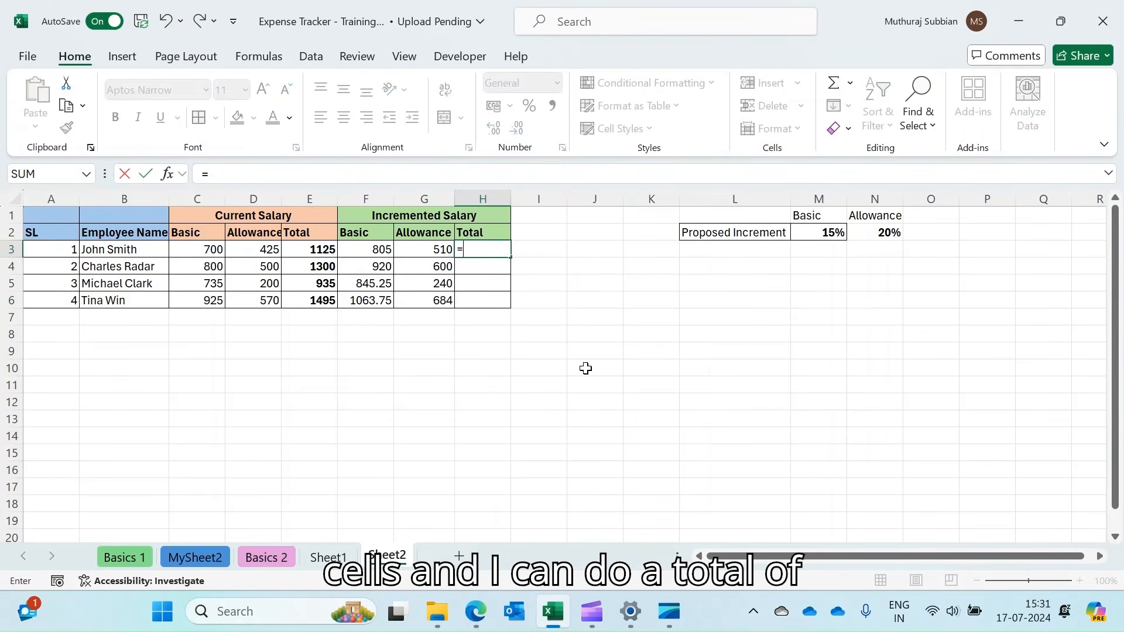
key(Escape)
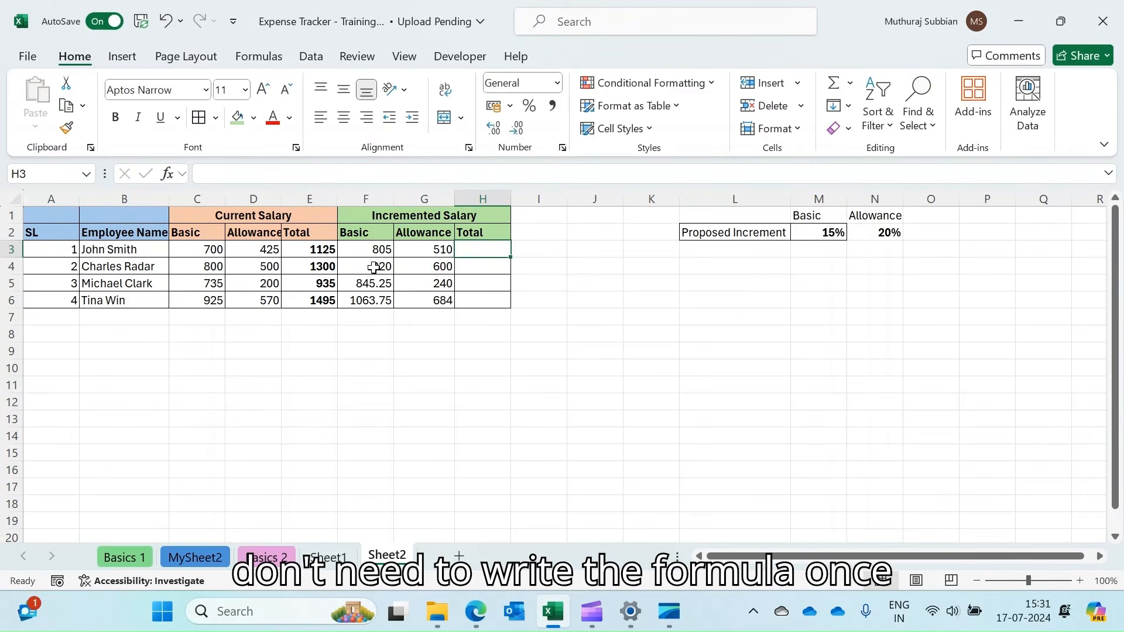
Step: Copy the total formula from E3 into the incremented total cell H3 and check which cells it refers to
click(309, 249)
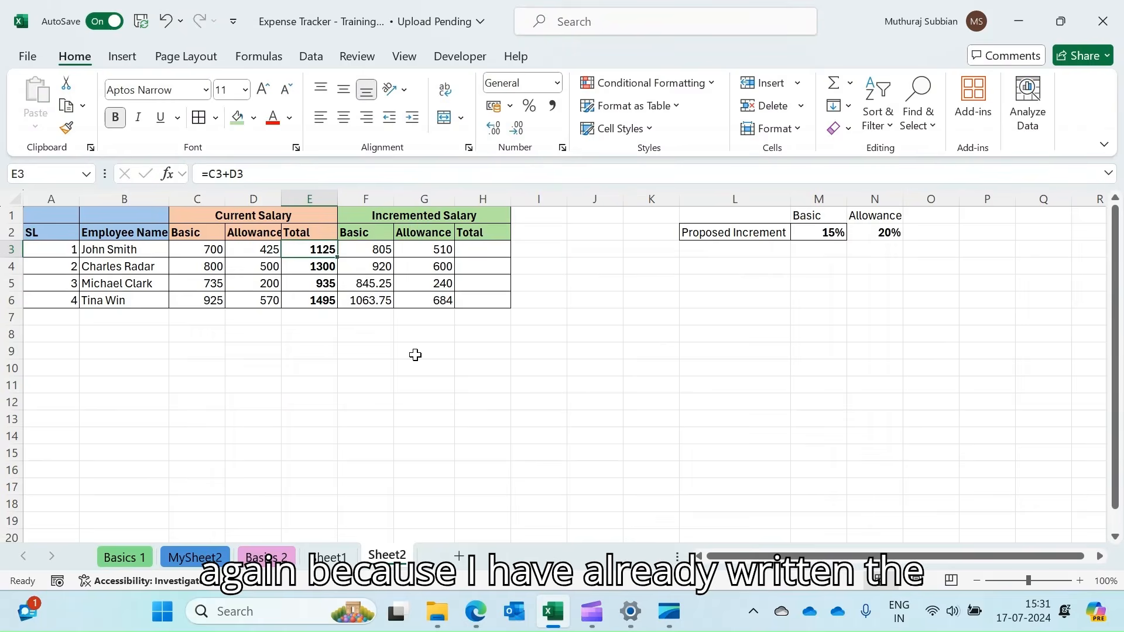
key(ctrl+c)
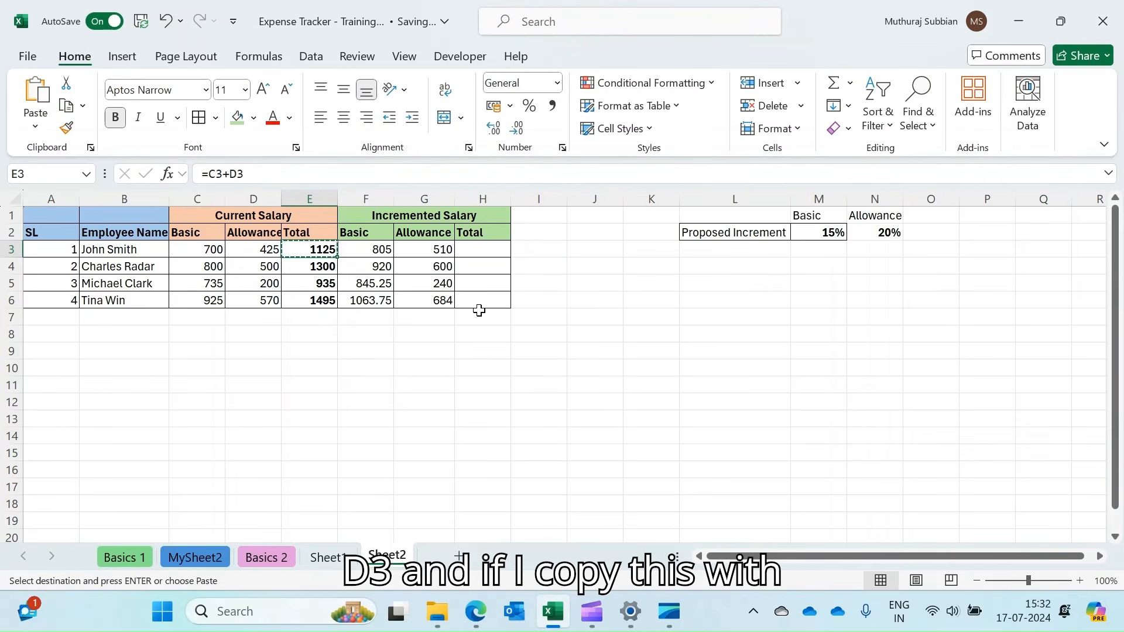
click(487, 249)
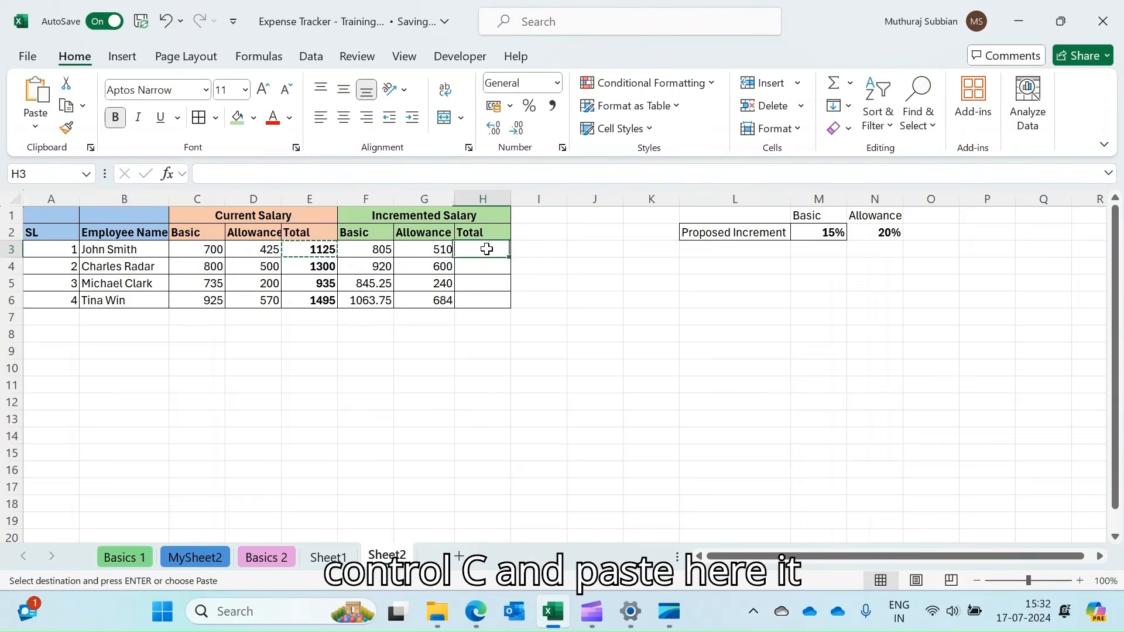
key(ctrl+v)
key(Escape)
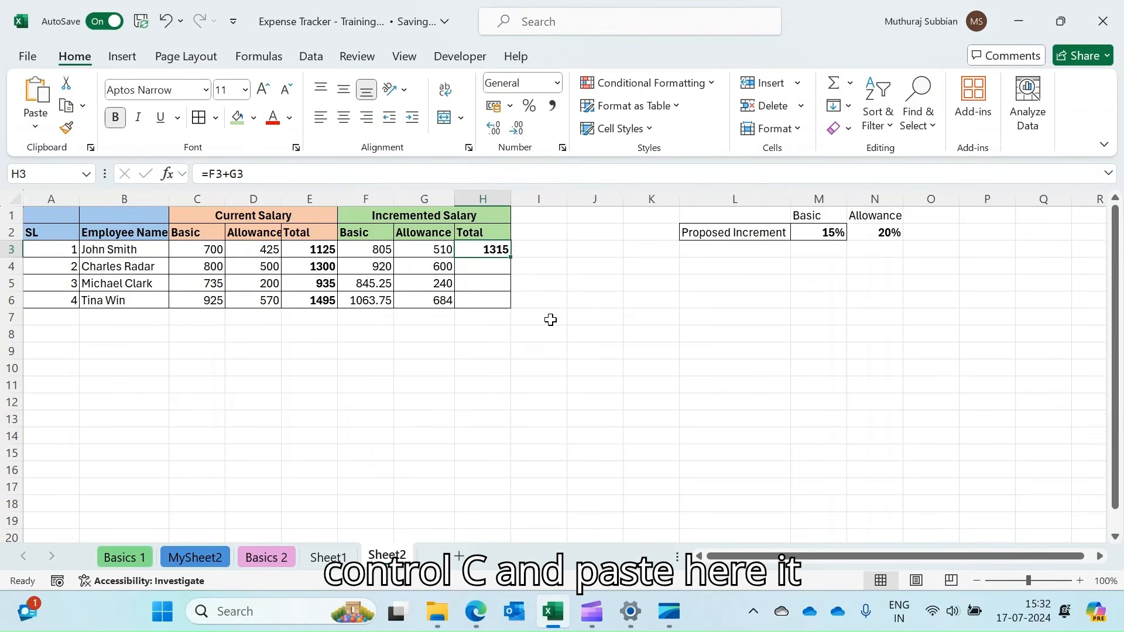
key(F2)
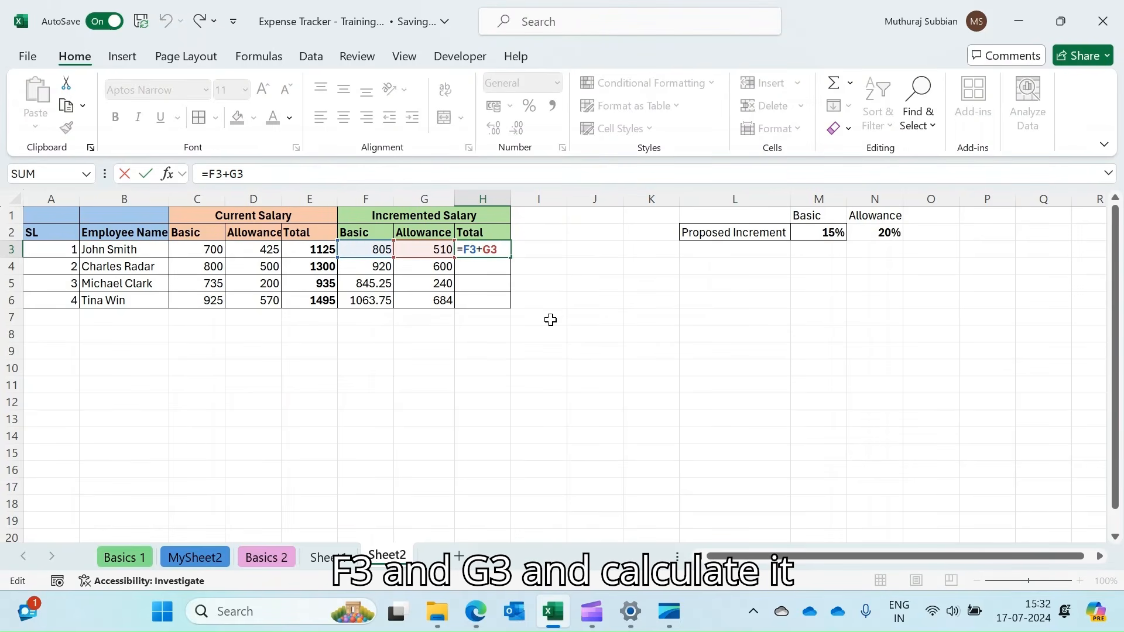
key(Return)
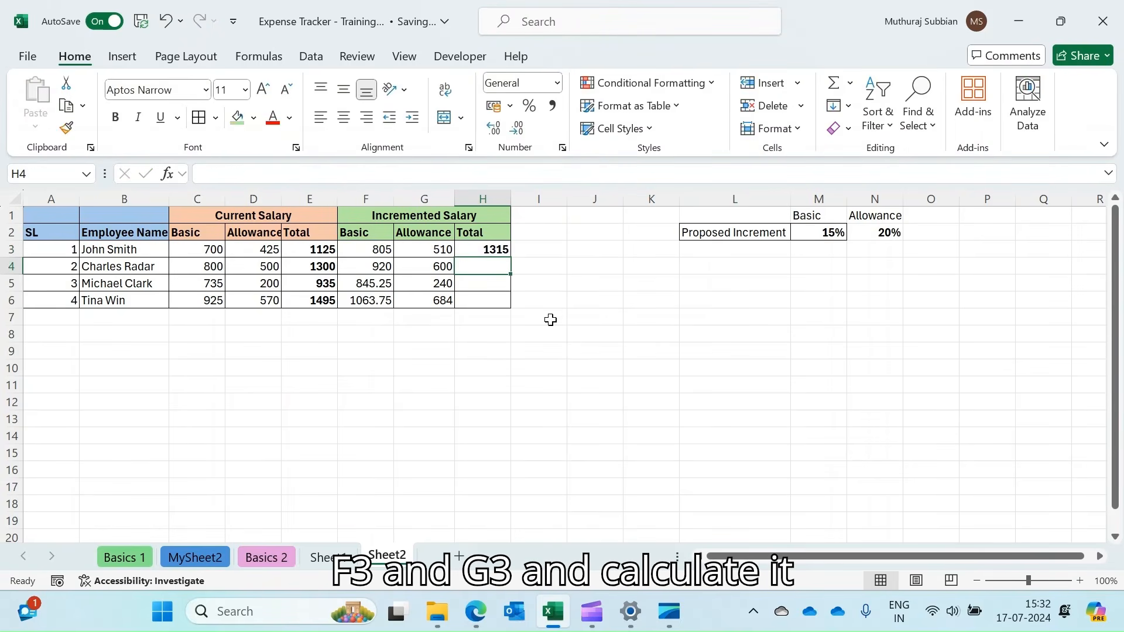
Step: Fill the total formula from H3 down through H6
click(493, 250)
drag(510, 259, 502, 304)
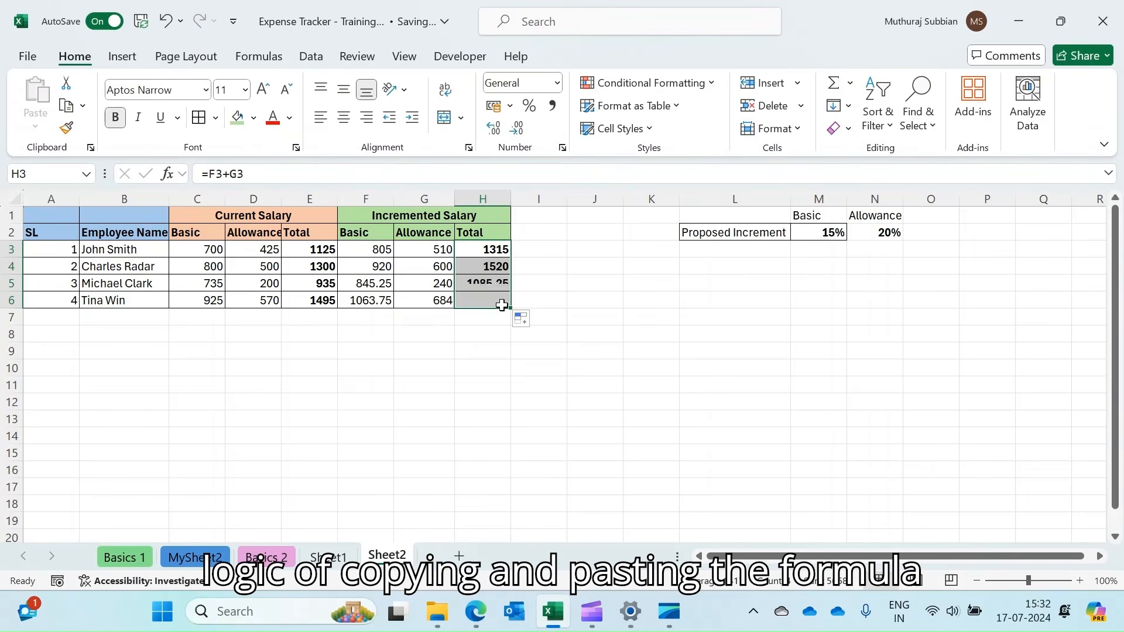
click(613, 306)
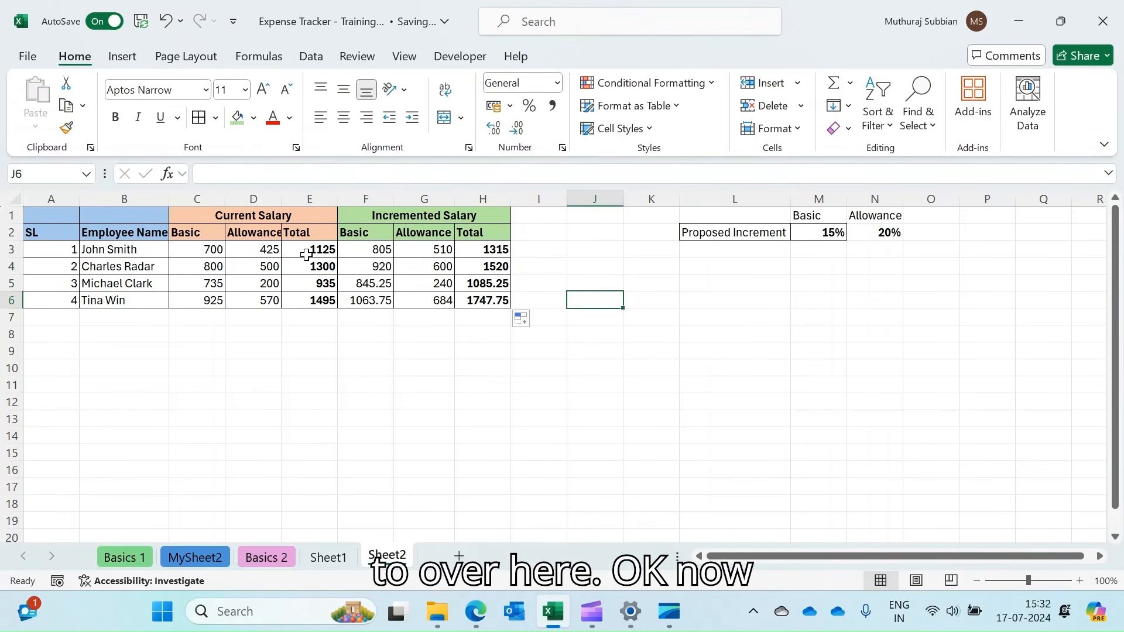
Step: Format the incremented basic amounts in F3:F6 to show no decimal places
click(369, 253)
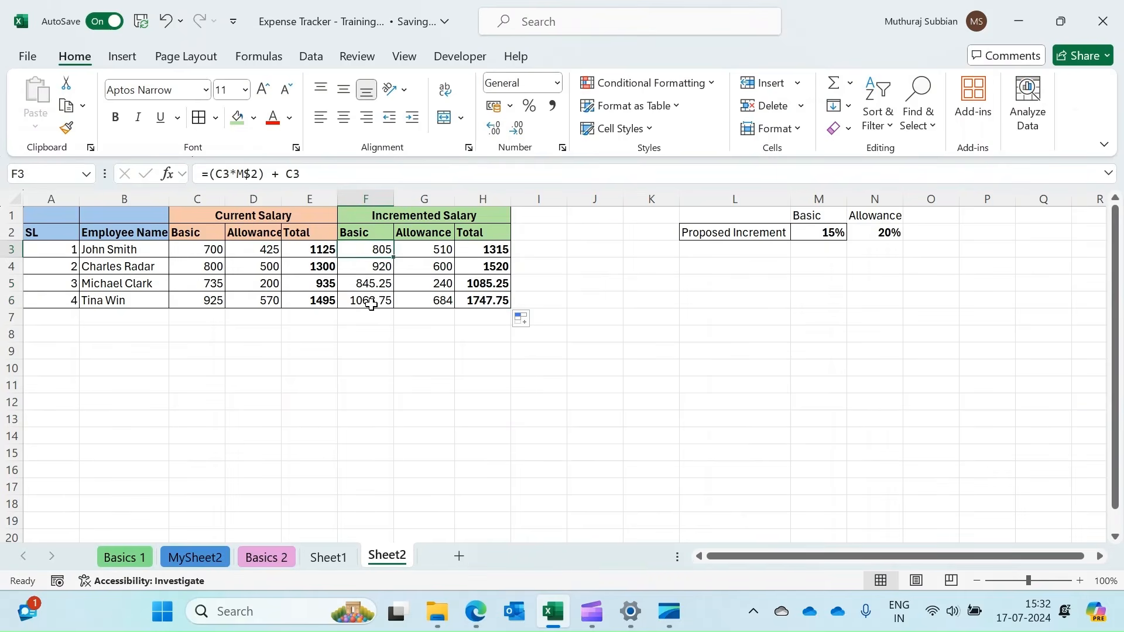
drag(370, 301, 371, 304)
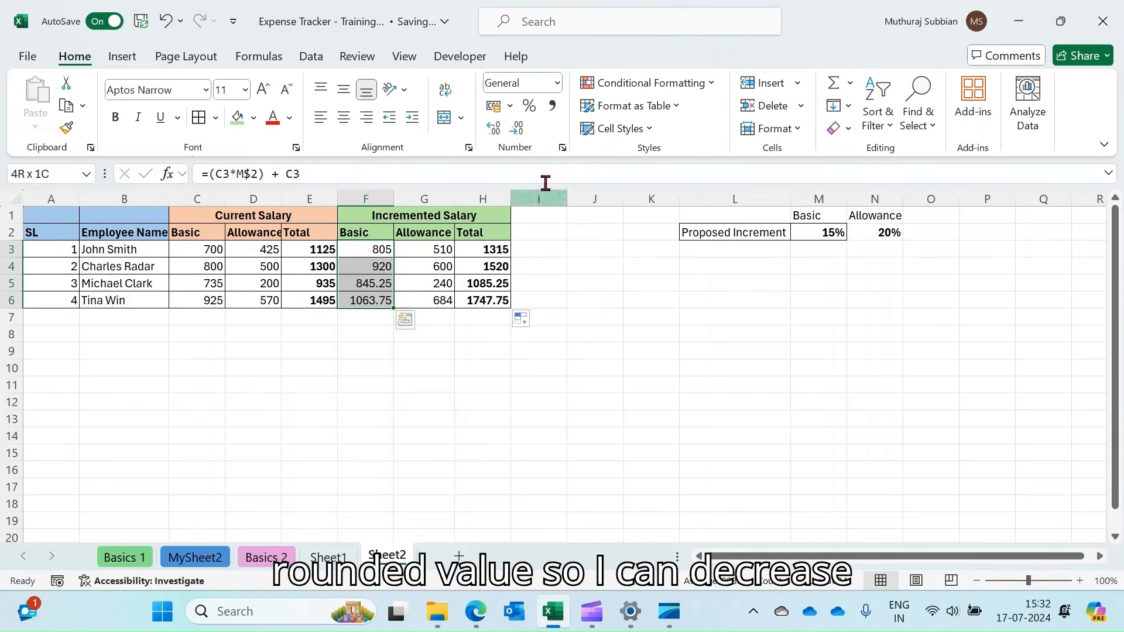
click(519, 129)
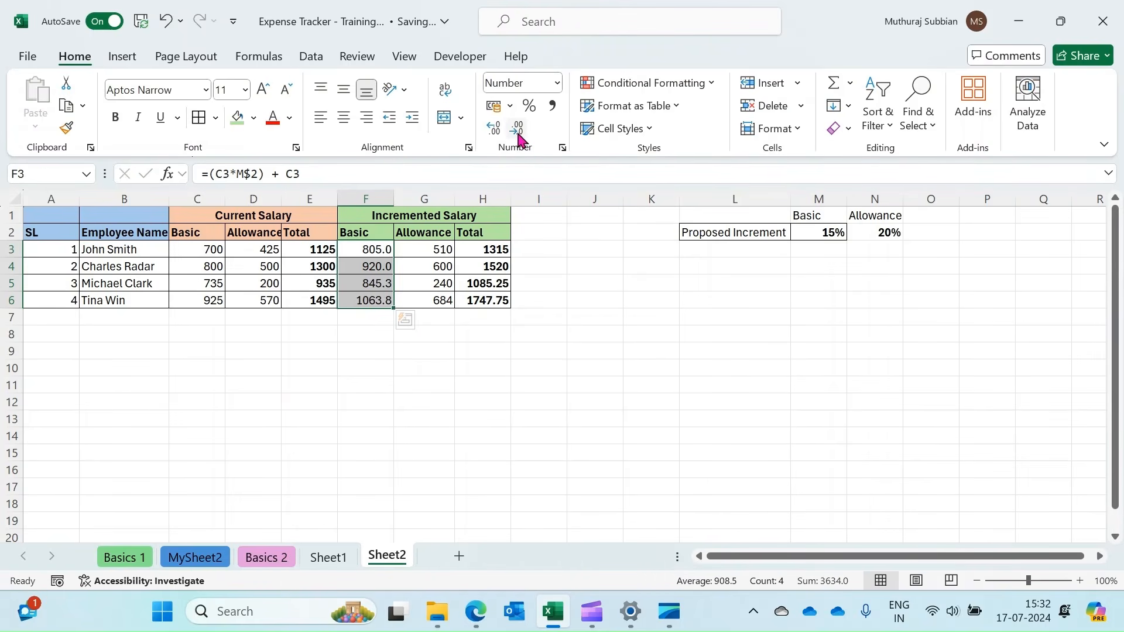
click(518, 130)
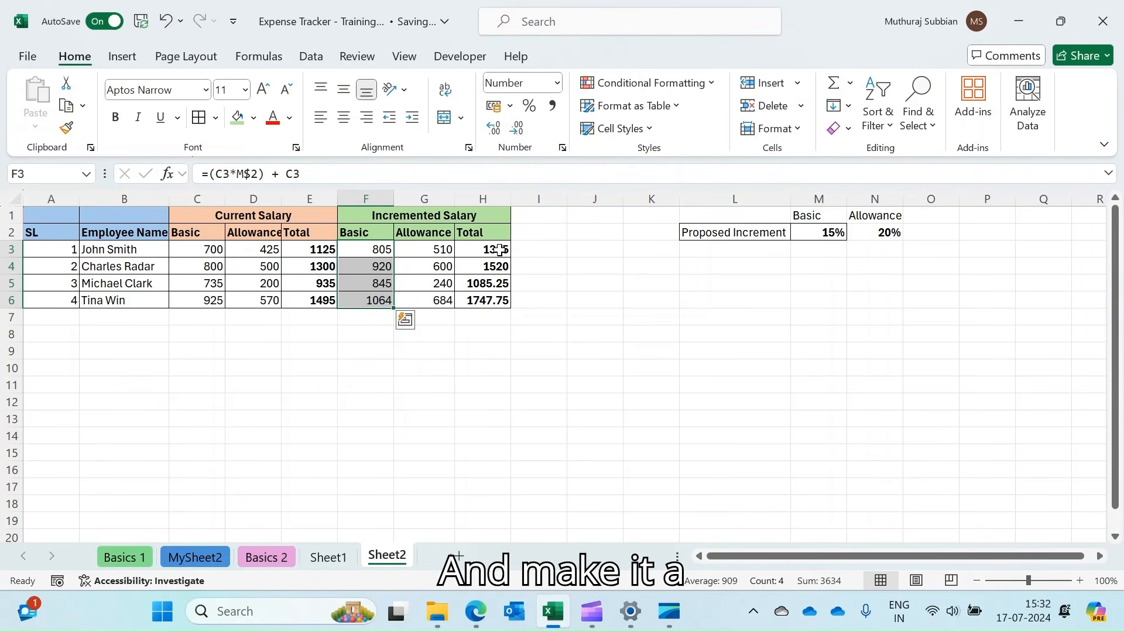
Step: Format the incremented totals in H3:H6 to show no decimal places
drag(497, 249, 500, 302)
click(517, 129)
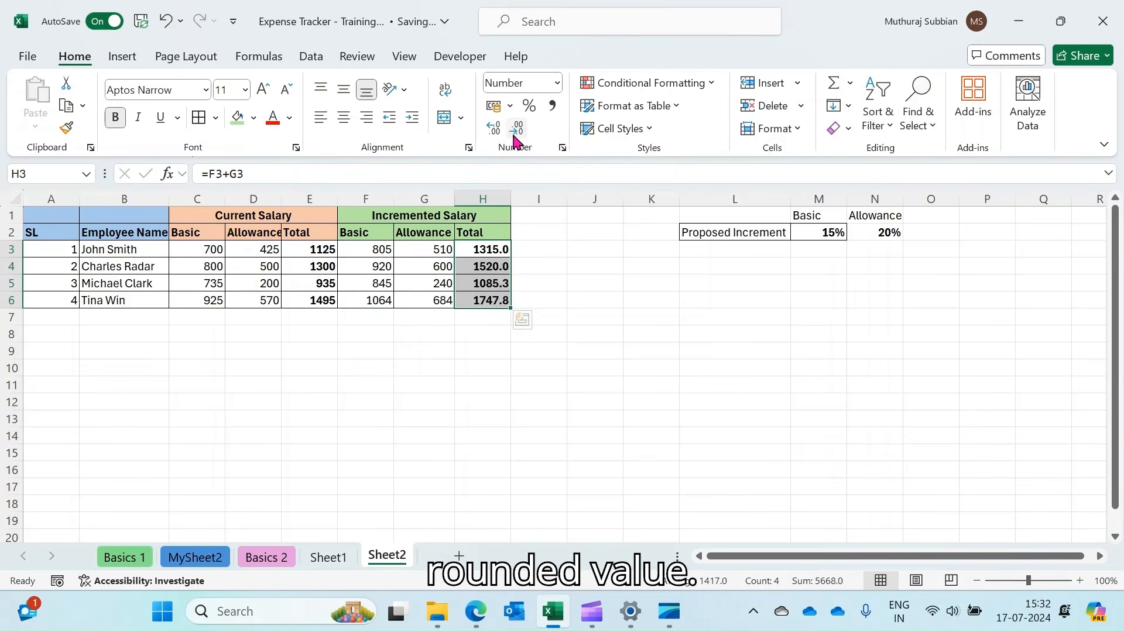
click(515, 130)
click(607, 347)
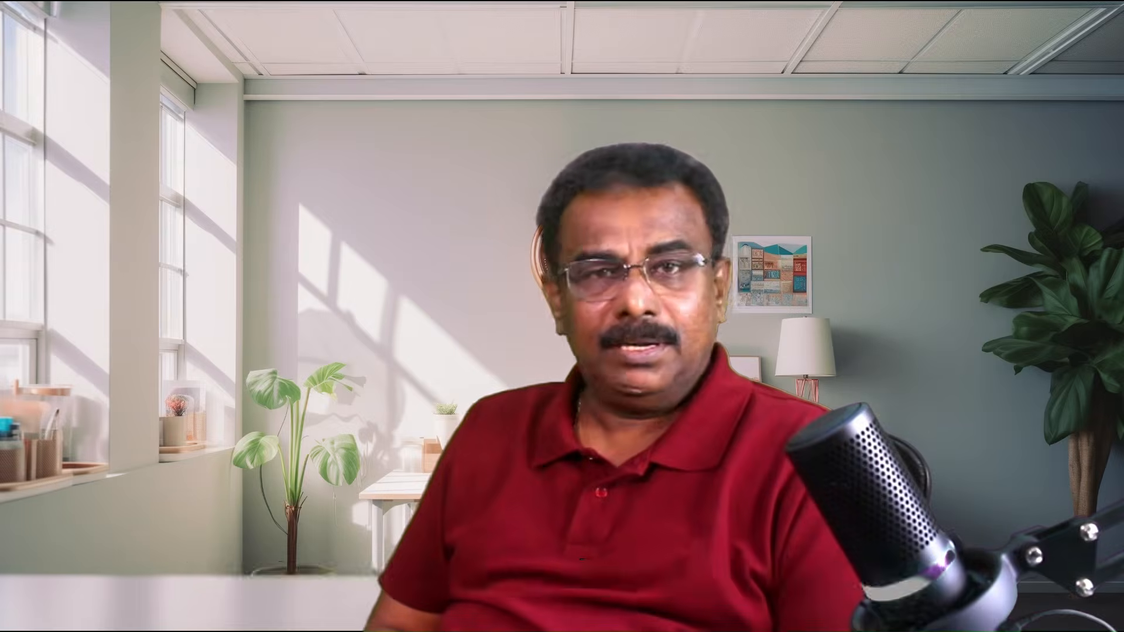